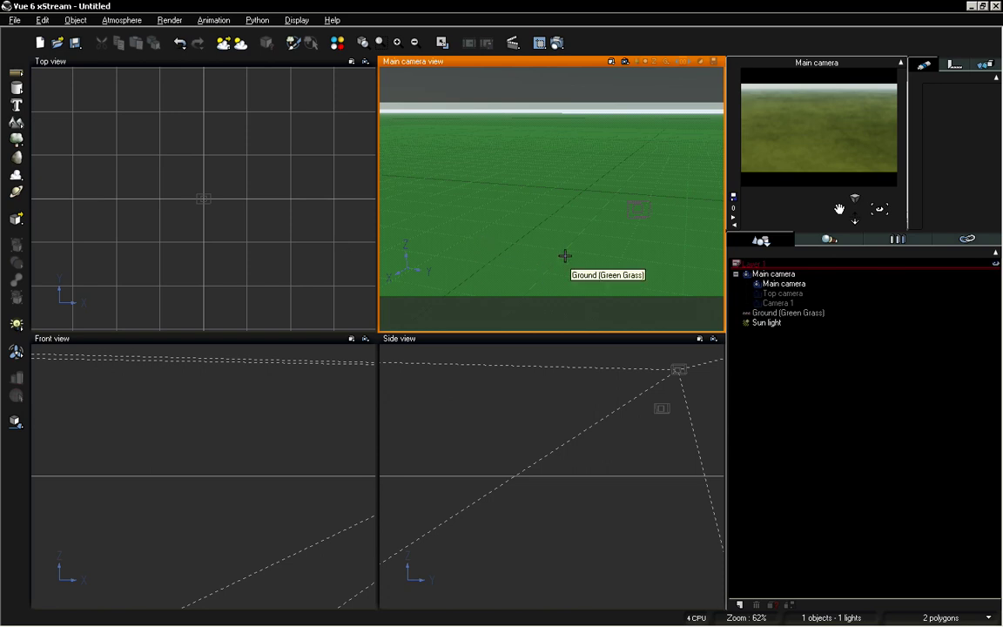
# Tilt the main camera view upward so more sky shows above the grass ground, leaving no object selected
pyautogui.moveTo(882, 212); pyautogui.dragTo(839, 209)
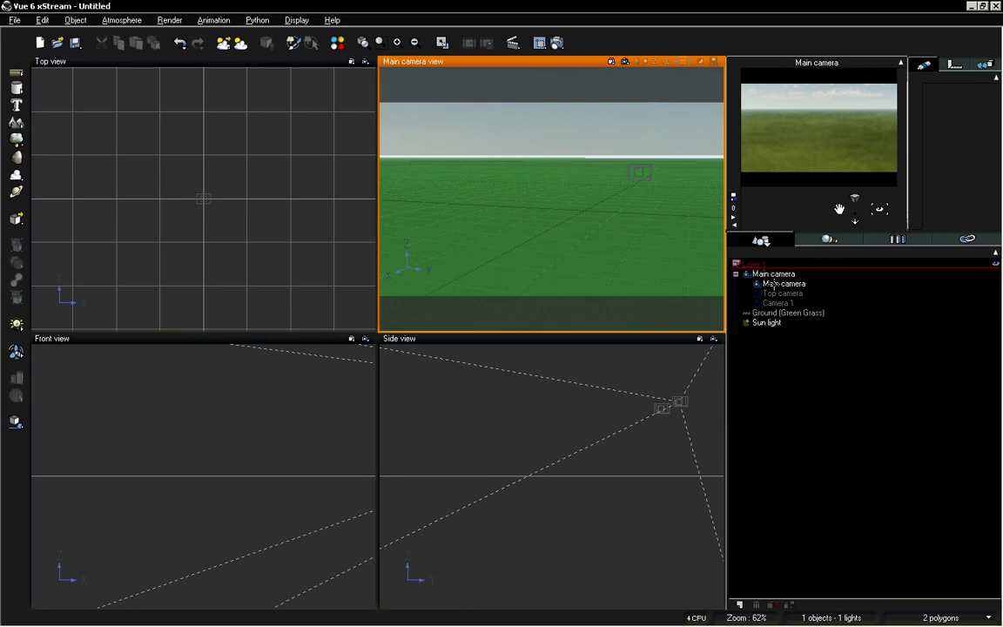
pyautogui.click(787, 313)
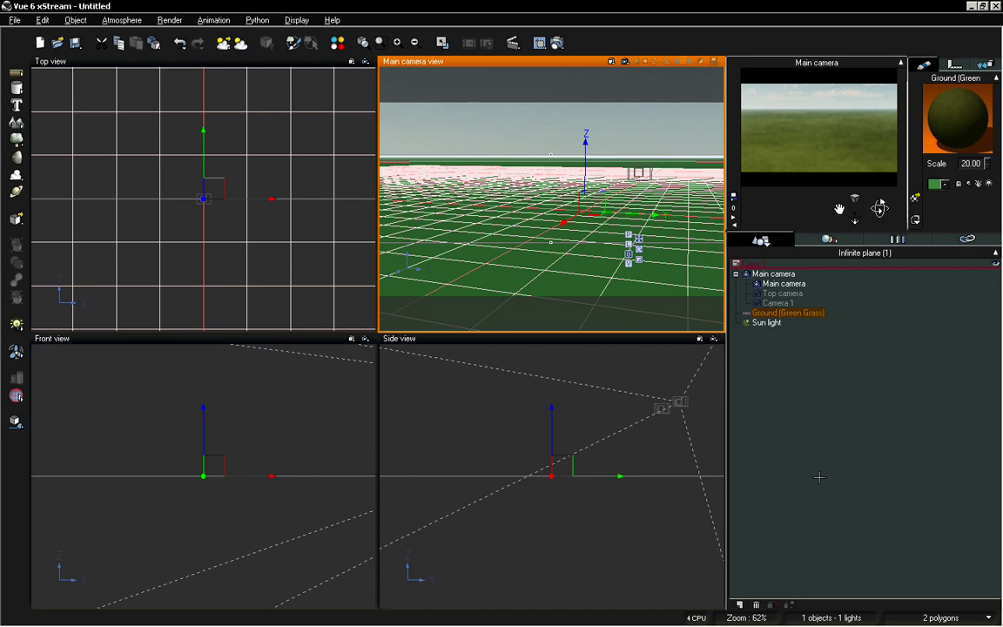
pyautogui.click(789, 342)
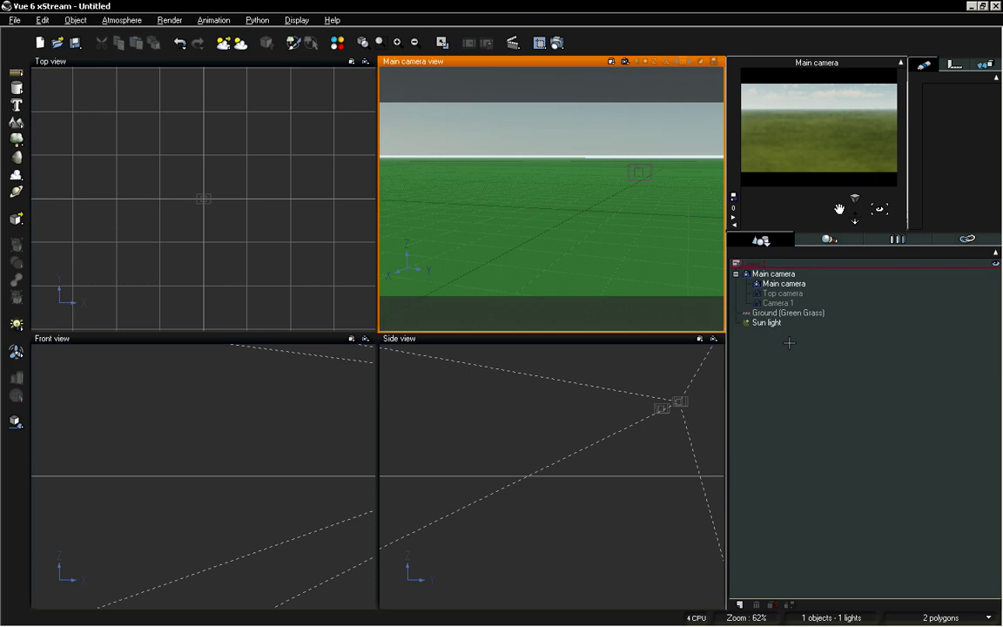
# Switch to Photoshop and create a new 2048 x 2048 pixel RGB document at 72 pixels/inch with a white background
pyautogui.hotkey('alt', 'Tab')
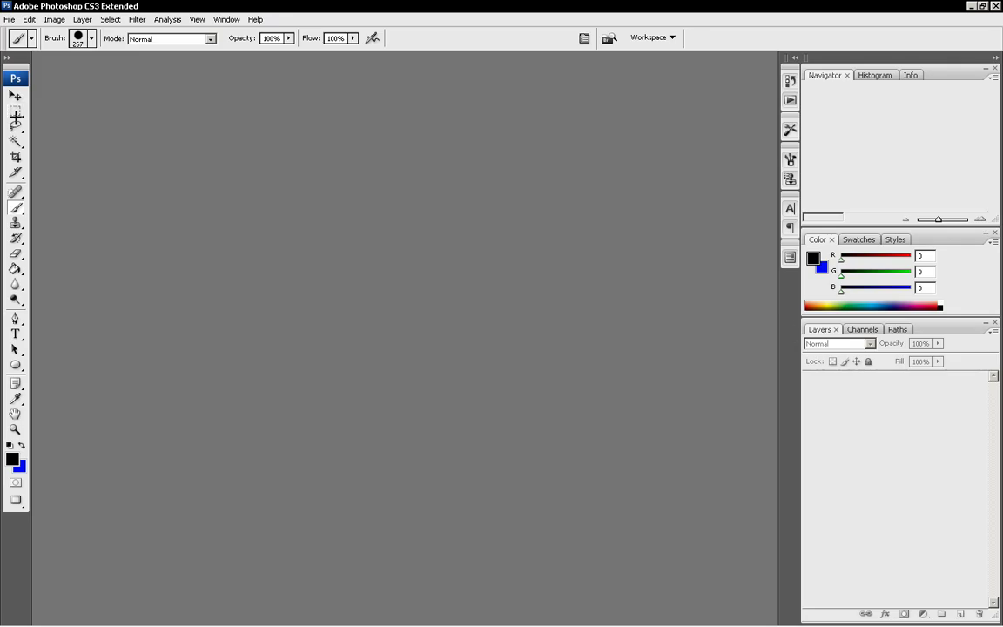
pyautogui.click(9, 18)
pyautogui.click(16, 31)
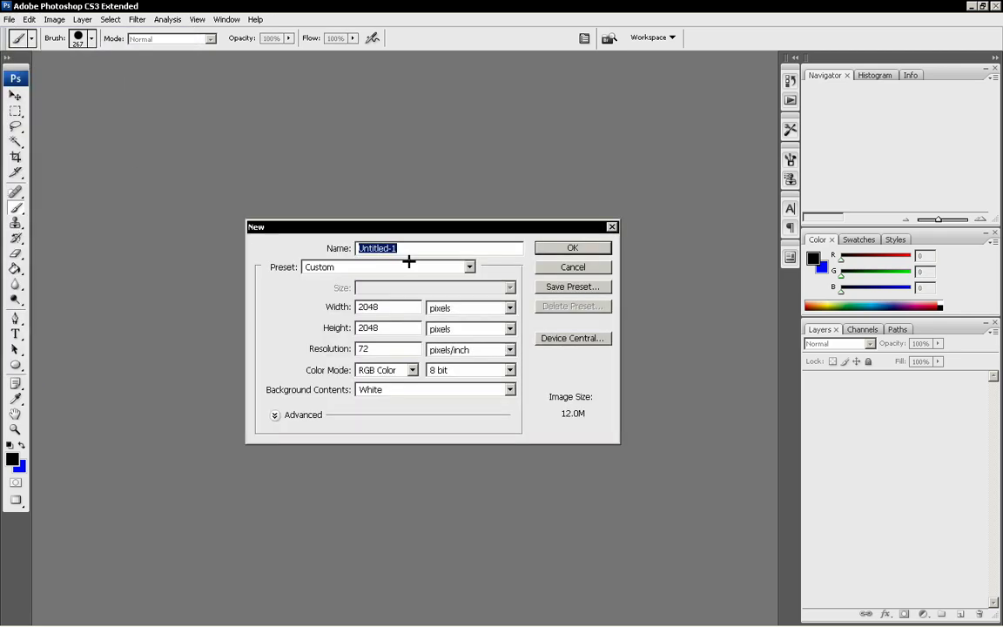
pyautogui.click(377, 308)
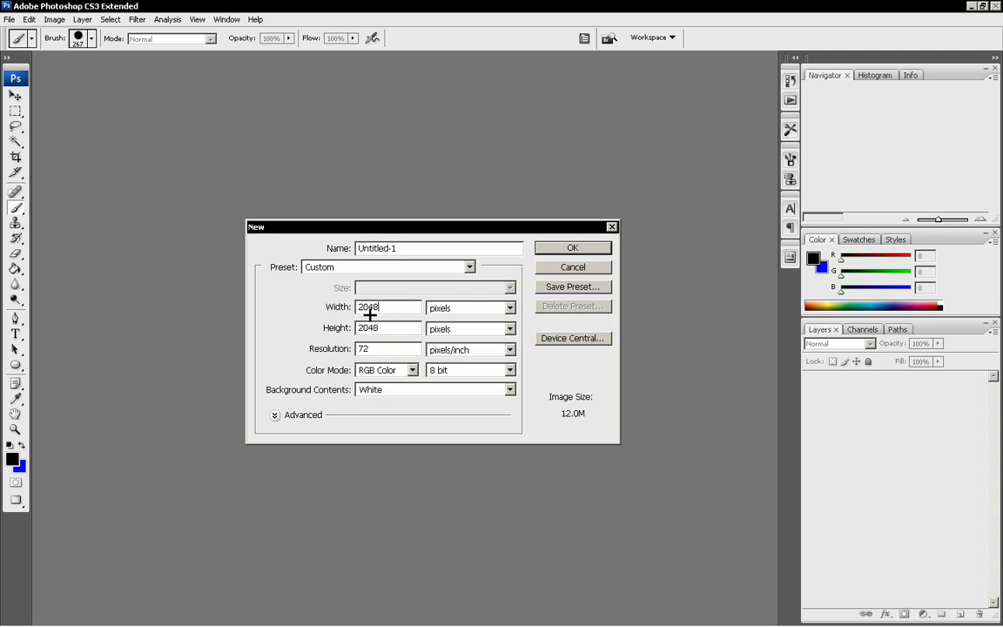
pyautogui.click(601, 248)
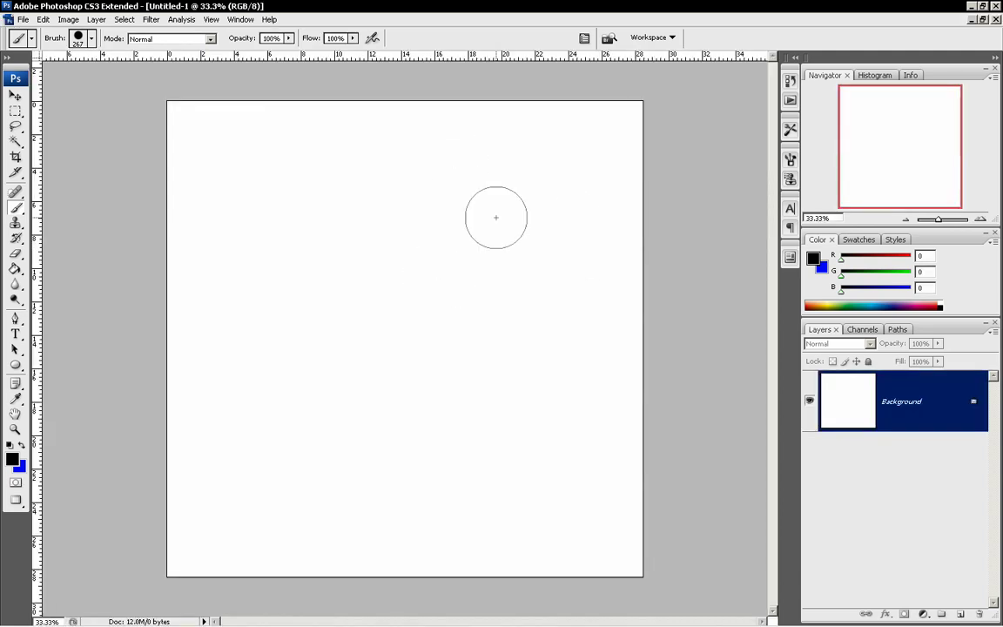
# Set the foreground colour to pure white (RGB 255, 255, 255)
pyautogui.click(12, 458)
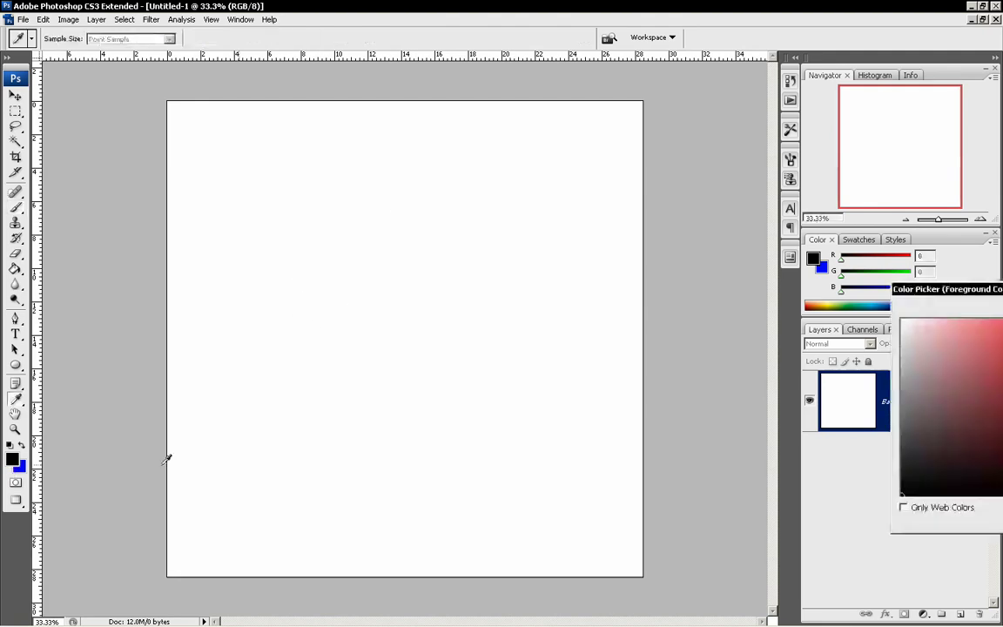
pyautogui.moveTo(930, 291); pyautogui.dragTo(355, 236)
pyautogui.moveTo(358, 293); pyautogui.dragTo(293, 207)
pyautogui.click(638, 251)
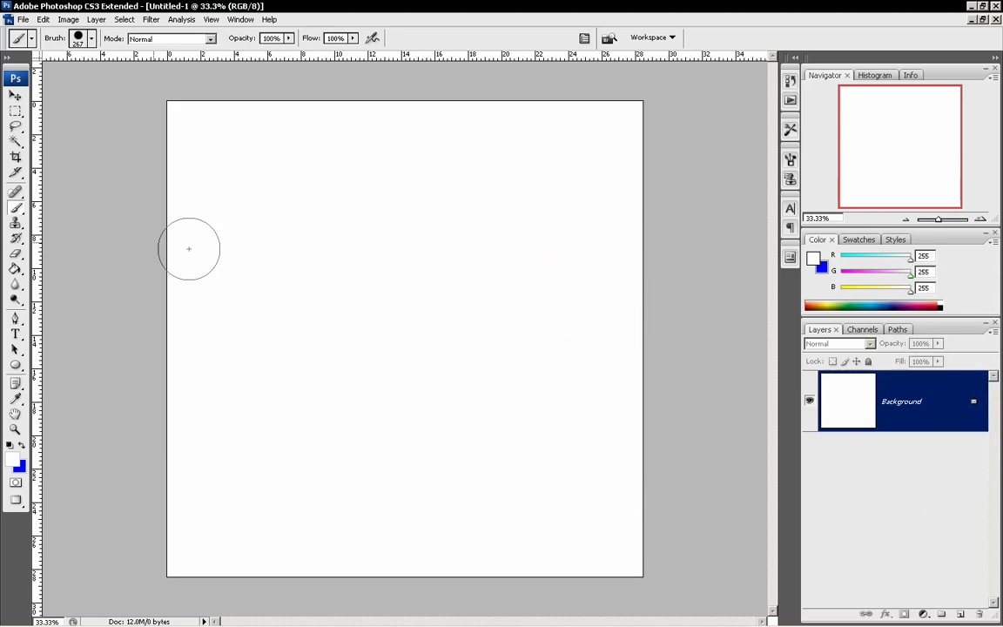
# Draw a large perfect circle covering most of the canvas with the Ellipse tool and rasterize its shape layer
pyautogui.moveTo(15, 364); pyautogui.dragTo(92, 393)
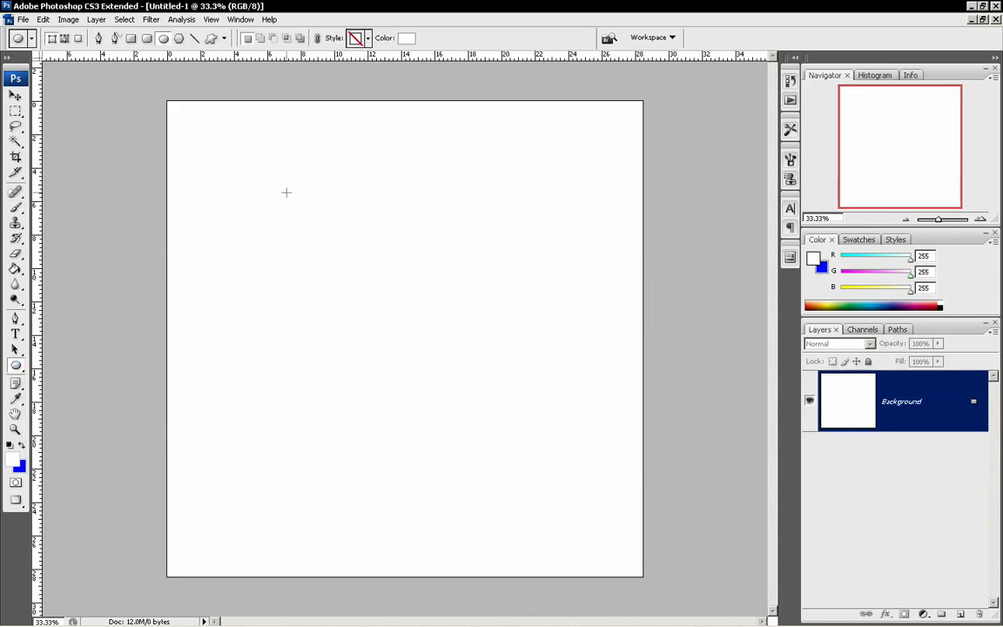
pyautogui.keyDown('shift'); pyautogui.moveTo(240, 162); pyautogui.dragTo(627, 581); pyautogui.keyUp('shift')
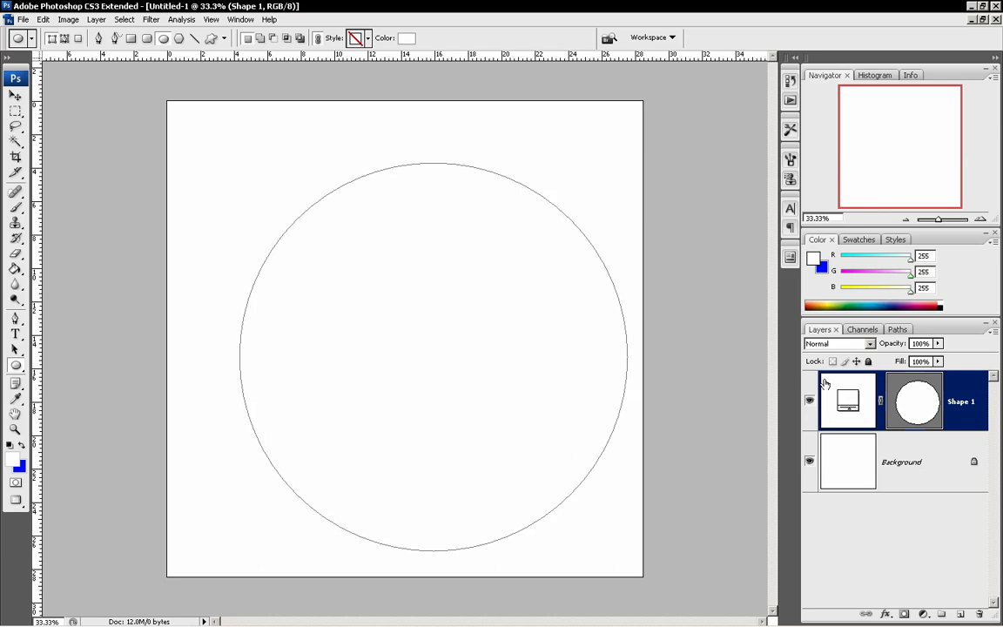
pyautogui.rightClick(980, 423)
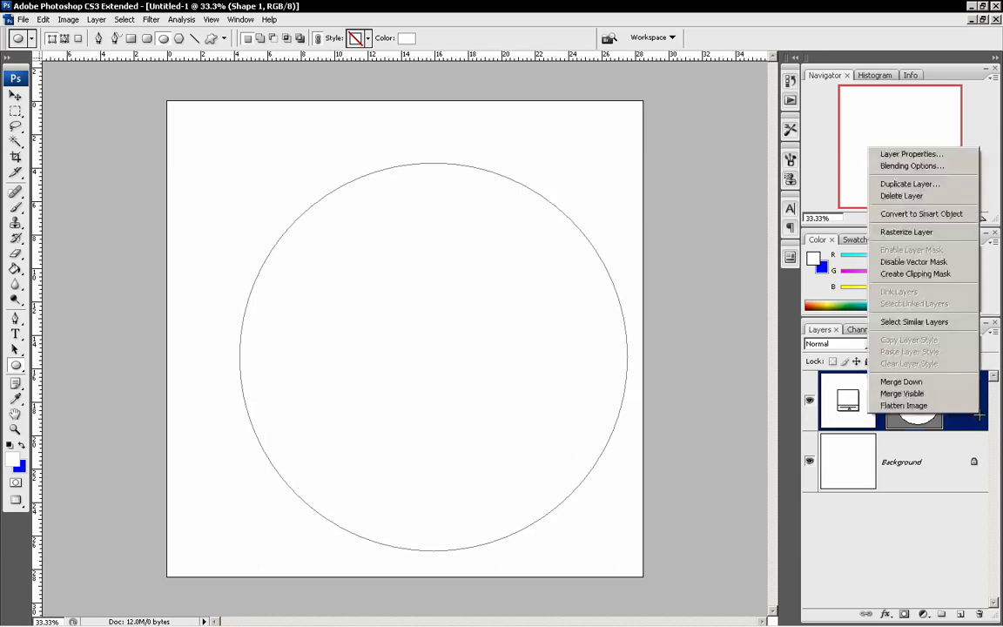
pyautogui.click(940, 232)
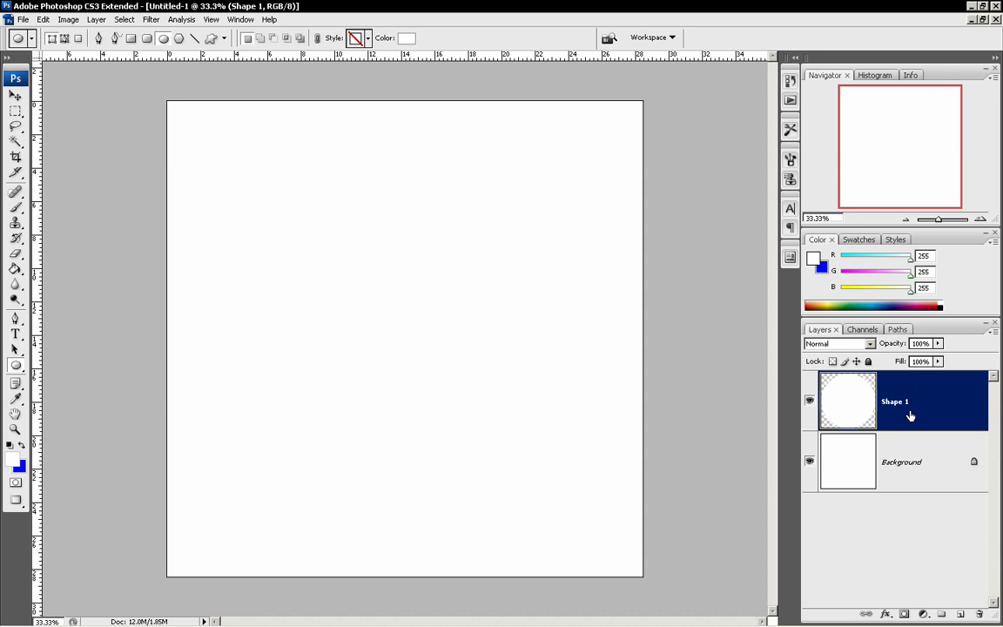
# Add a Stroke layer style to the Shape 1 layer, coloured black (000000) and positioned Outside
pyautogui.doubleClick(919, 389)
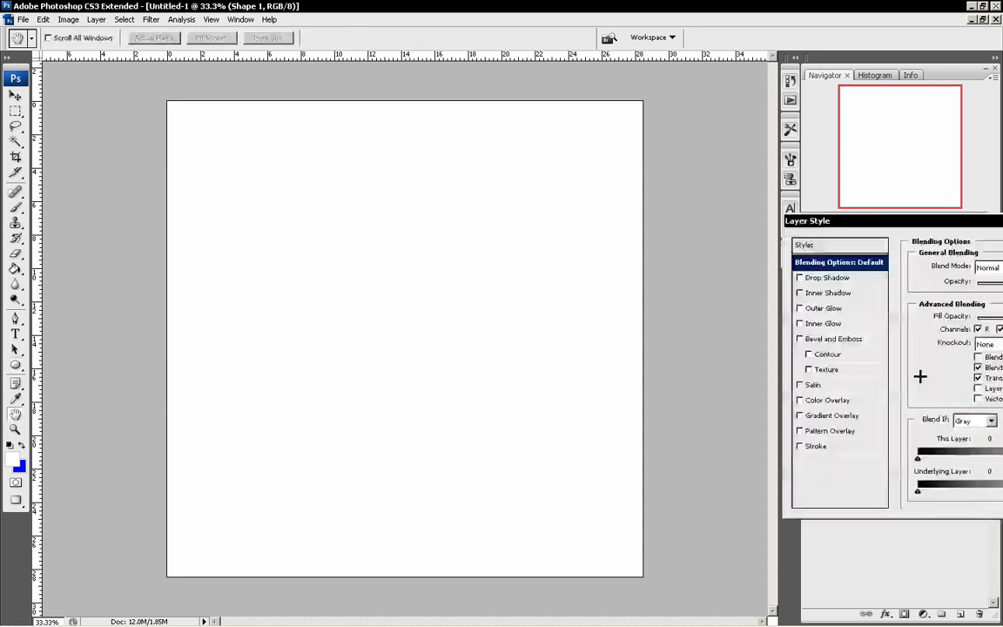
pyautogui.moveTo(884, 217); pyautogui.dragTo(403, 198)
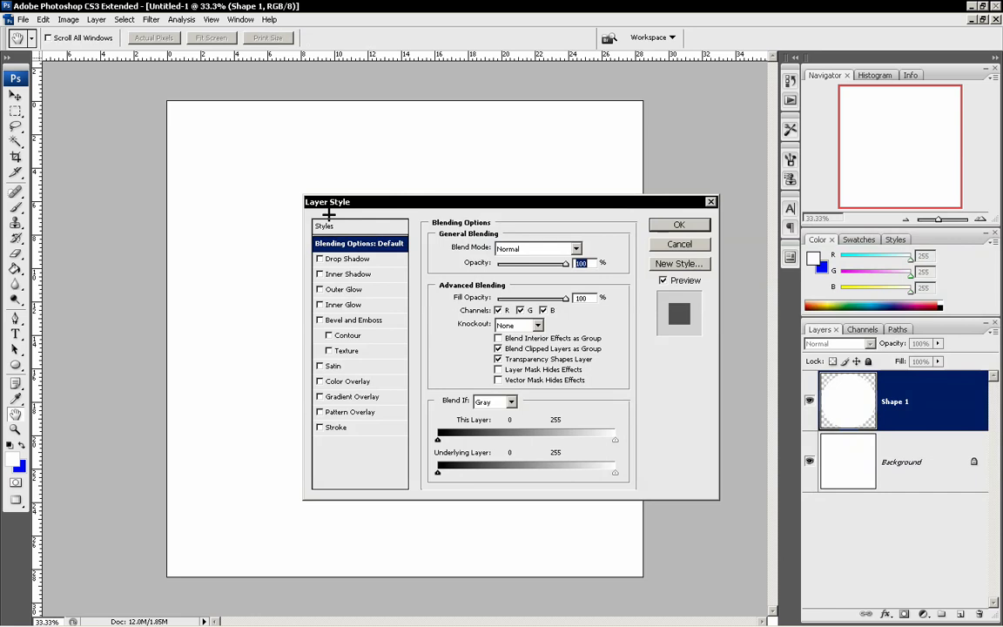
pyautogui.click(318, 428)
pyautogui.click(336, 428)
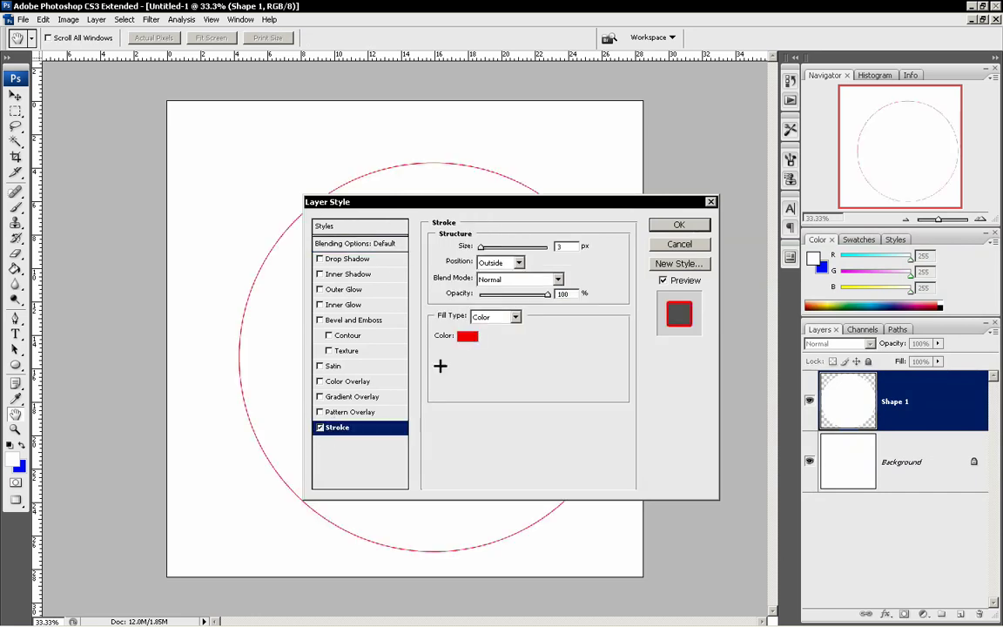
pyautogui.click(467, 337)
pyautogui.moveTo(471, 340)
pyautogui.mouseDown()
pyautogui.moveTo(479, 331)
pyautogui.moveTo(269, 483)
pyautogui.mouseUp()
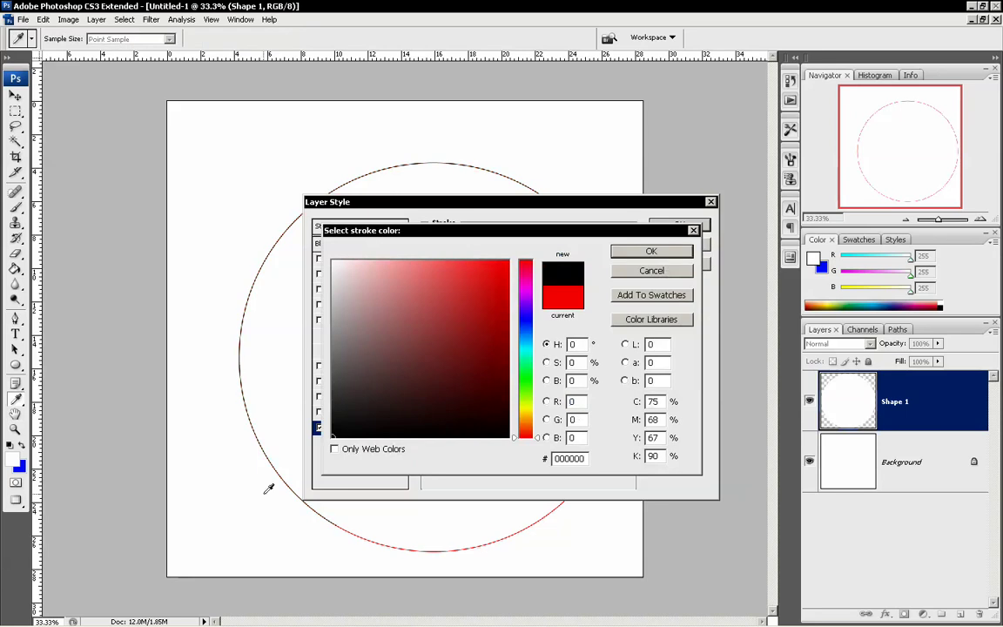
pyautogui.click(649, 251)
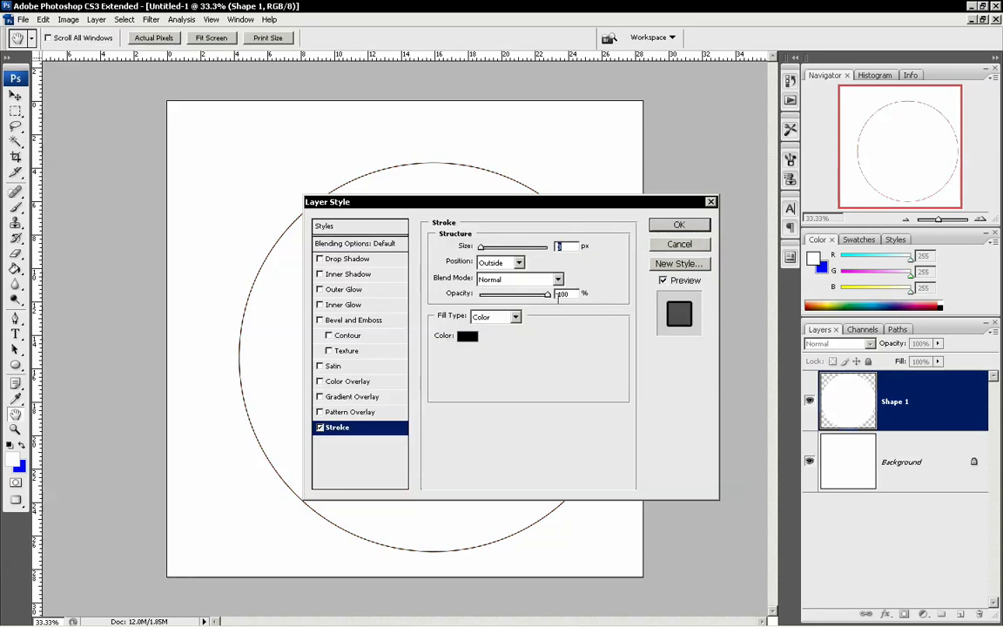
pyautogui.click(507, 263)
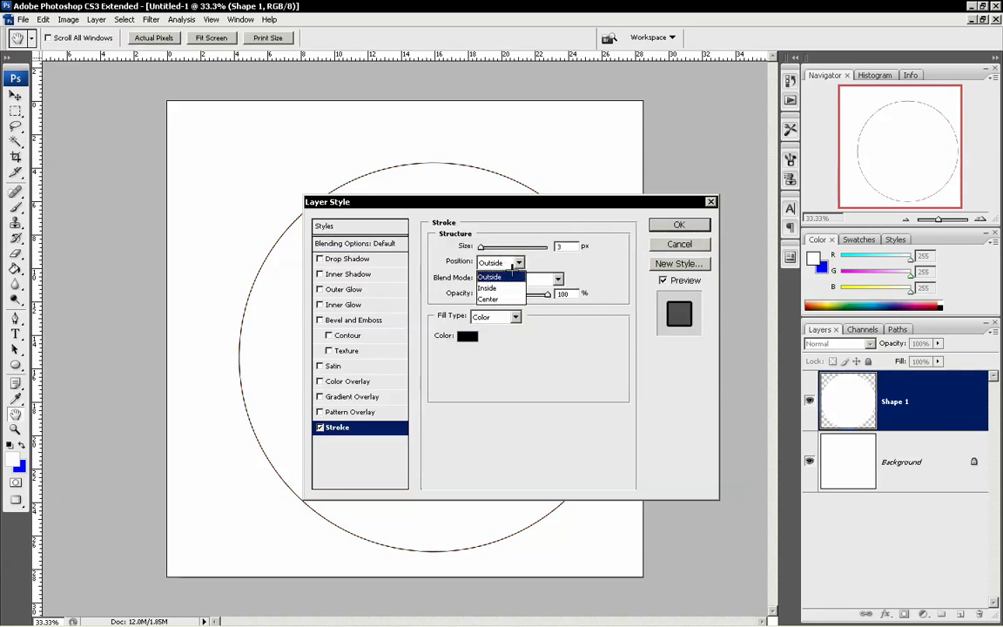
pyautogui.click(504, 276)
# Set the circle's stroke size to 70 px and apply the layer style
pyautogui.moveTo(481, 247); pyautogui.dragTo(506, 259)
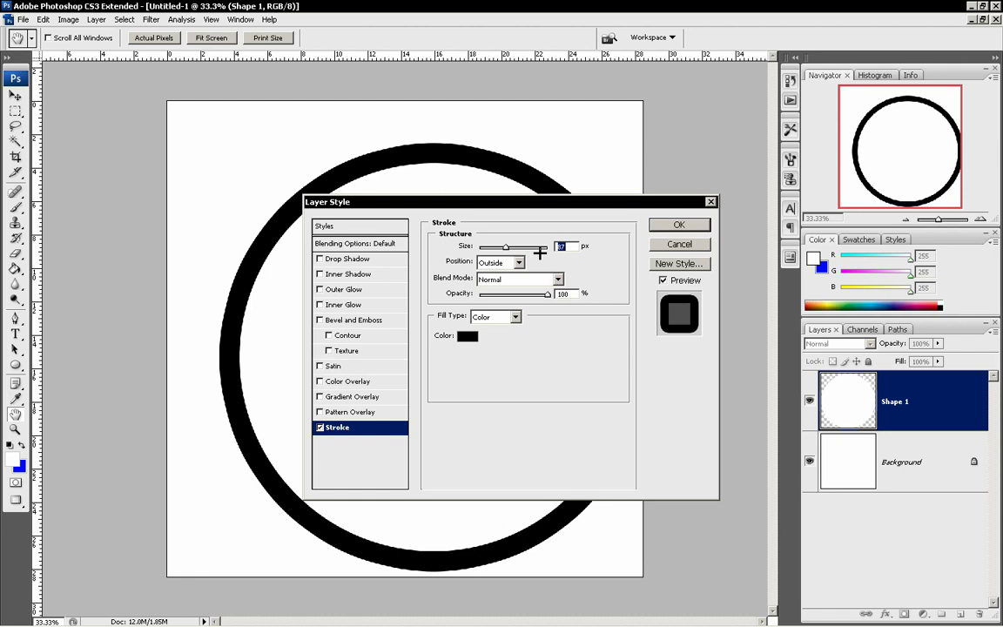
pyautogui.moveTo(523, 201); pyautogui.dragTo(613, 174)
pyautogui.moveTo(597, 219)
pyautogui.mouseDown()
pyautogui.moveTo(583, 219)
pyautogui.moveTo(593, 219)
pyautogui.mouseUp()
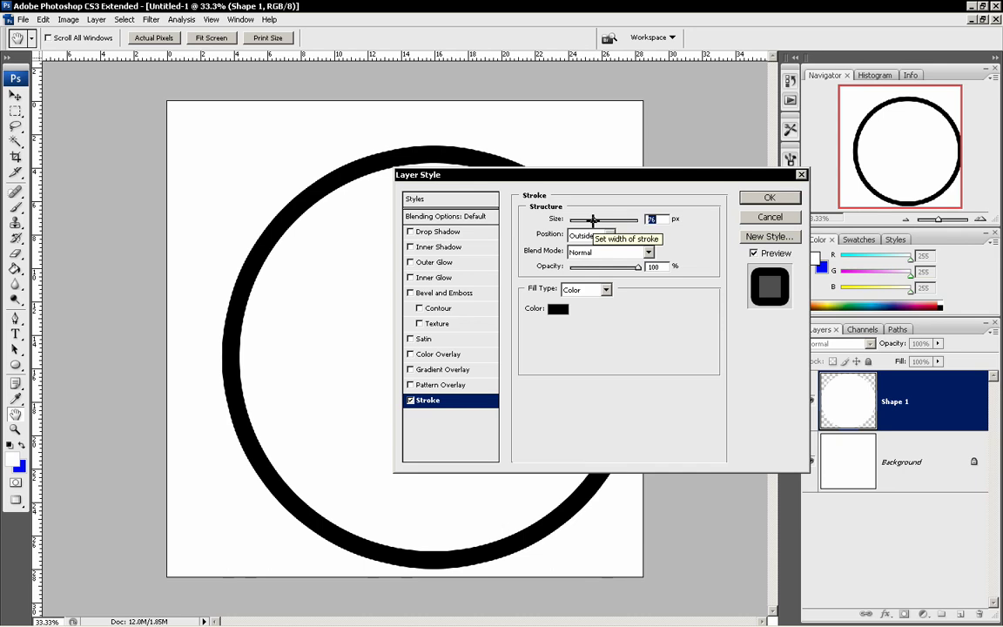
pyautogui.moveTo(593, 221); pyautogui.dragTo(591, 221)
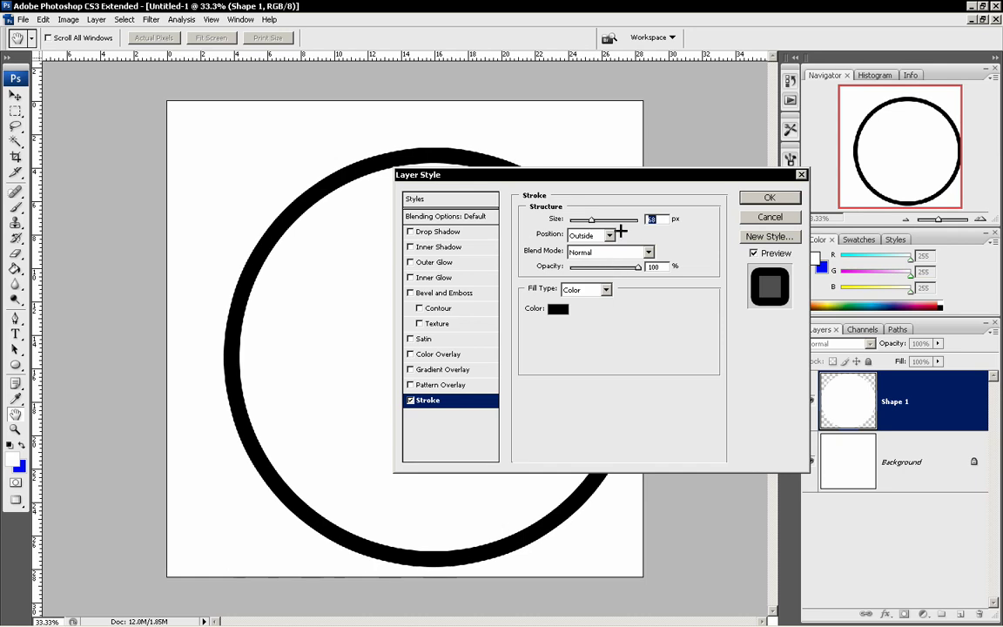
pyautogui.write('70')
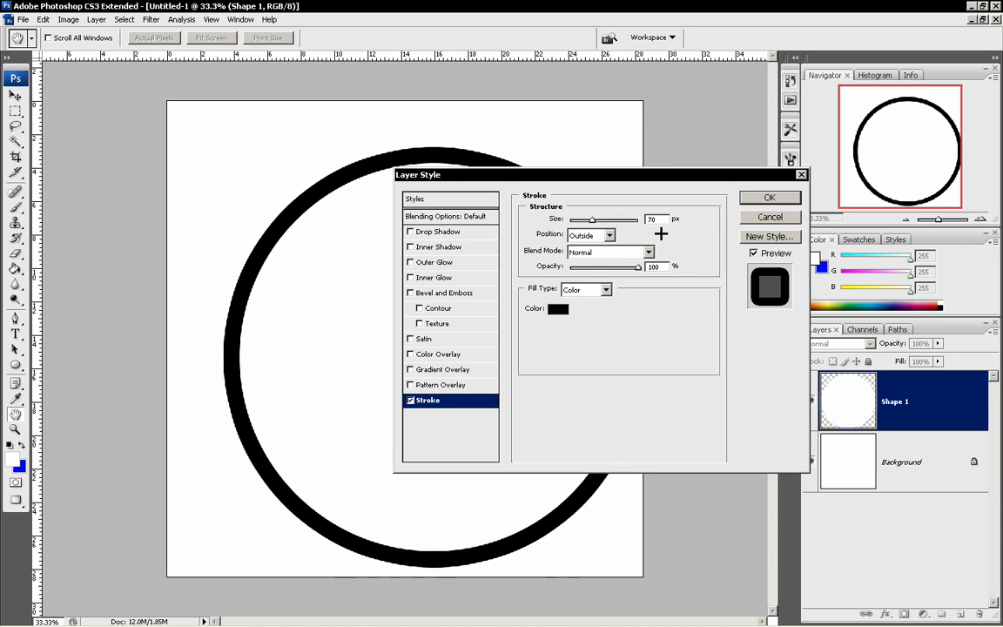
pyautogui.click(771, 196)
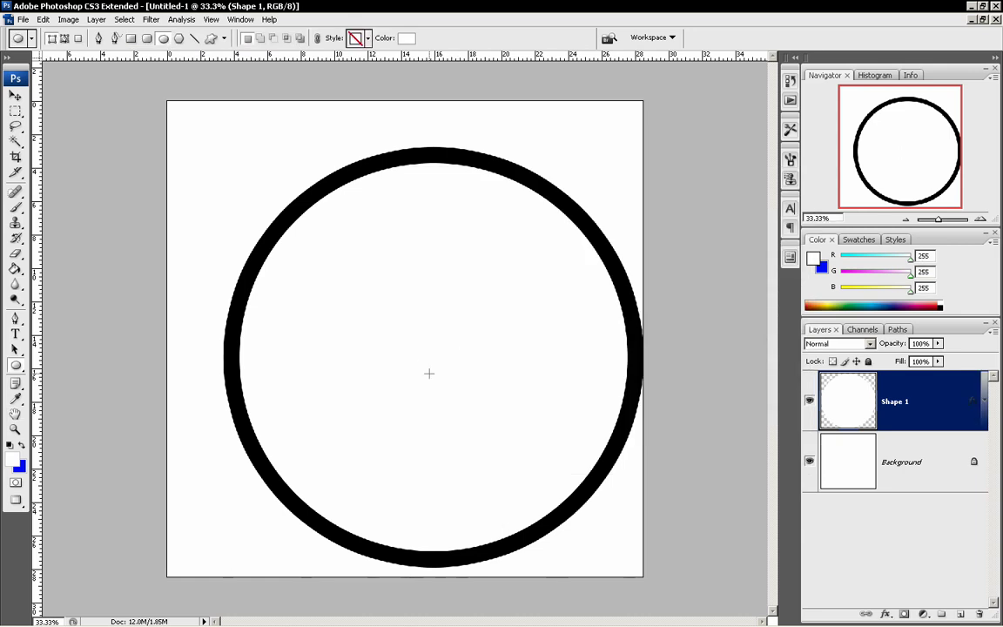
# Move the outlined circle to roughly the centre of the canvas and duplicate its Shape 1 layer
pyautogui.press('v')
pyautogui.moveTo(452, 410); pyautogui.dragTo(423, 391)
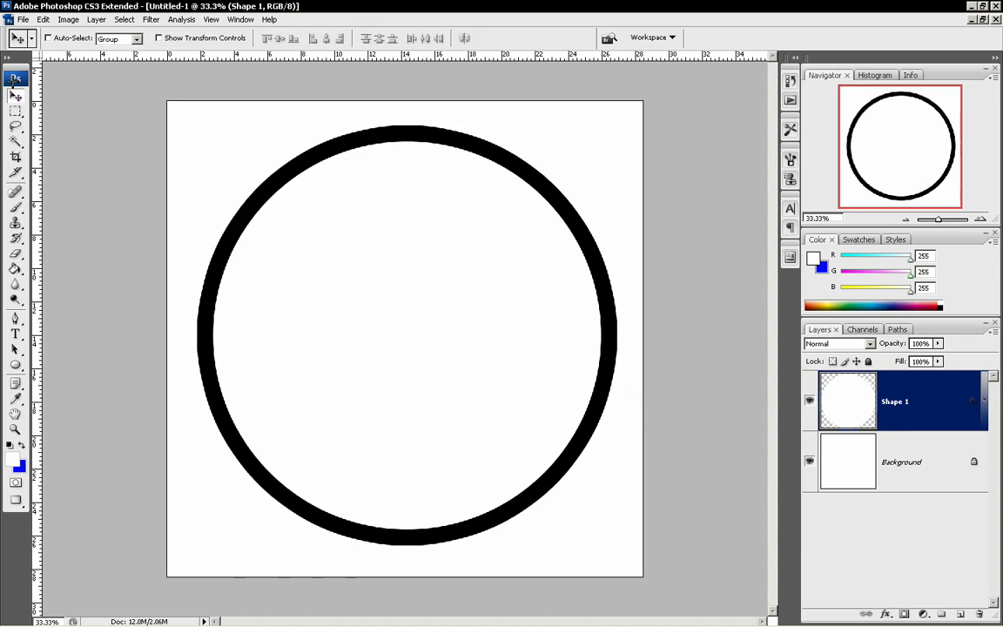
pyautogui.moveTo(394, 308); pyautogui.dragTo(396, 312)
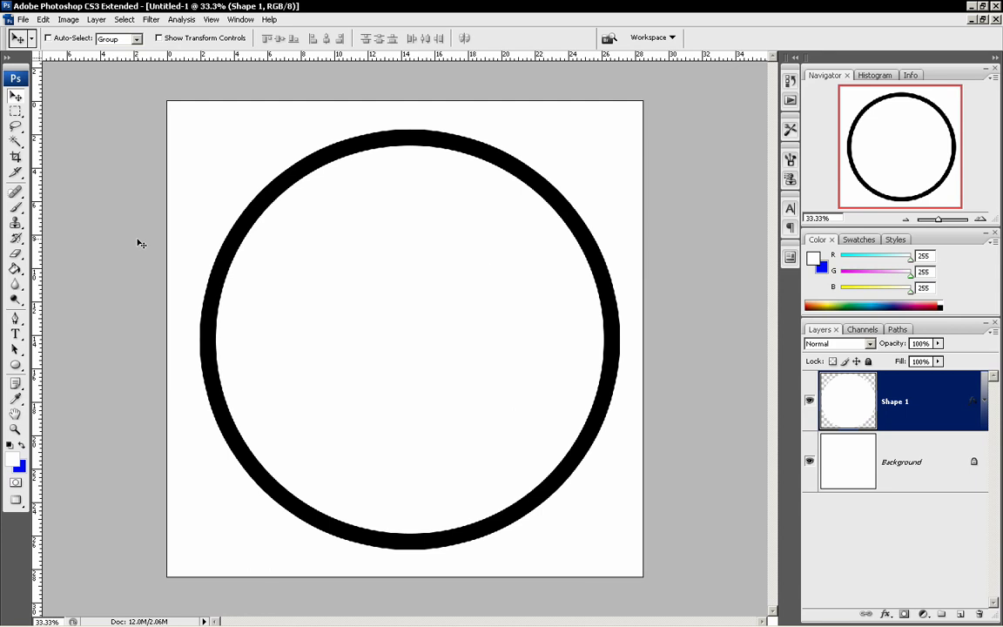
pyautogui.moveTo(944, 391); pyautogui.dragTo(959, 613)
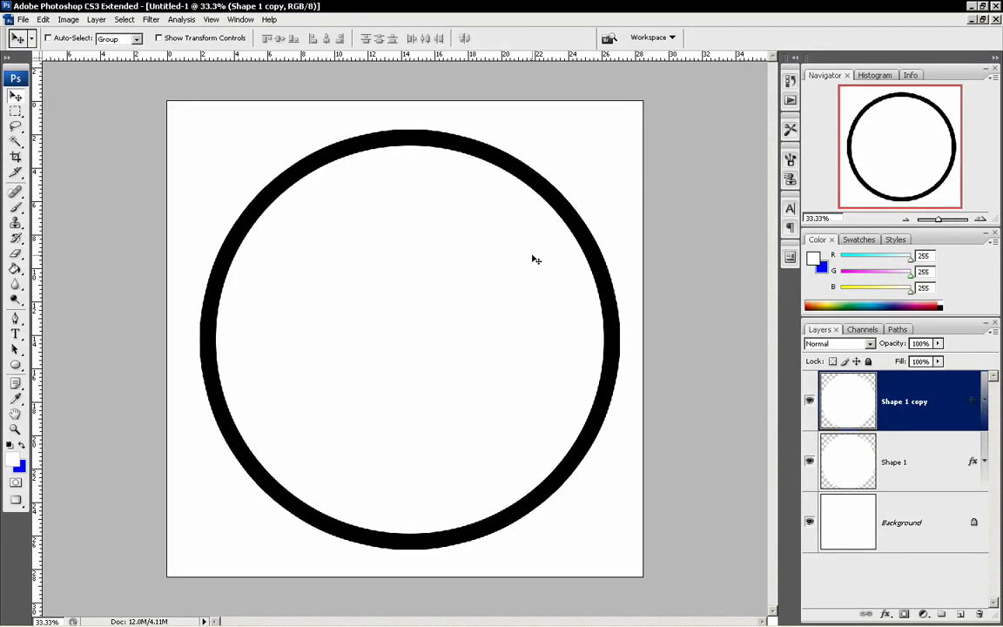
pyautogui.hotkey('ctrl', 't')
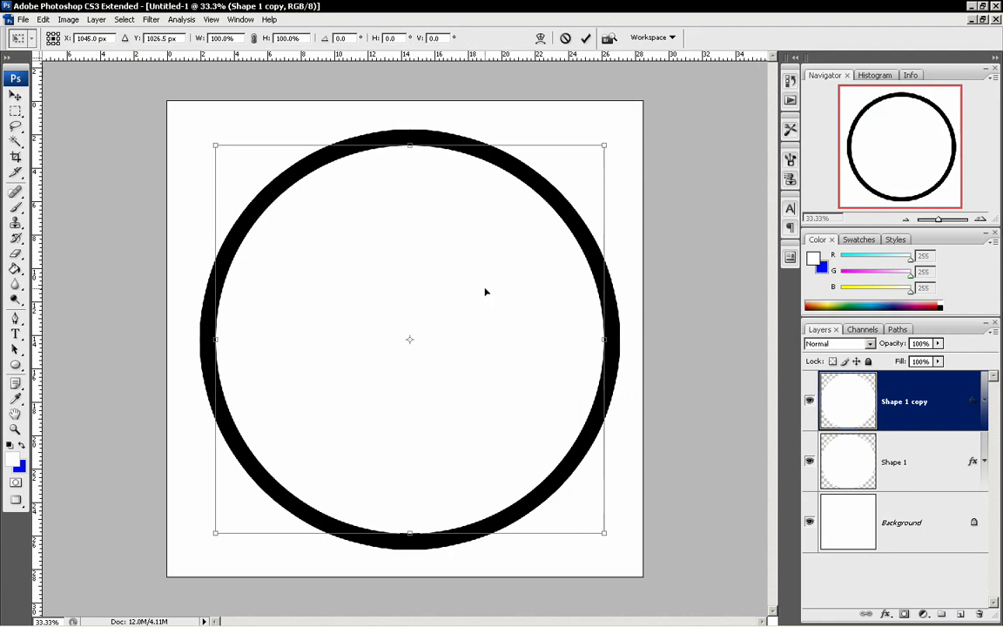
pyautogui.rightClick(485, 290)
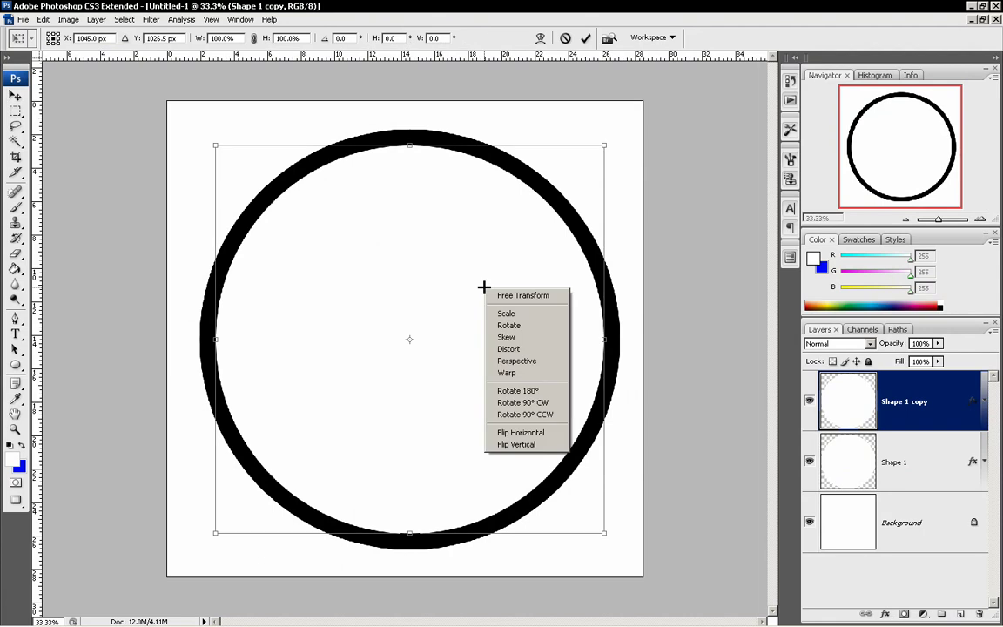
pyautogui.click(475, 293)
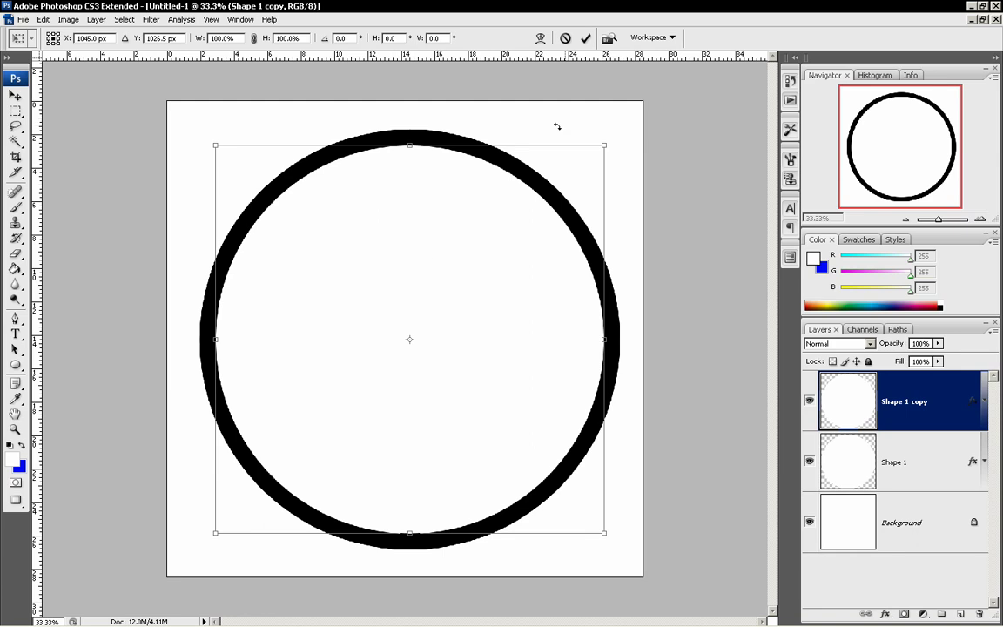
pyautogui.keyDown('shift'); pyautogui.moveTo(605, 143); pyautogui.dragTo(412, 378); pyautogui.keyUp('shift')
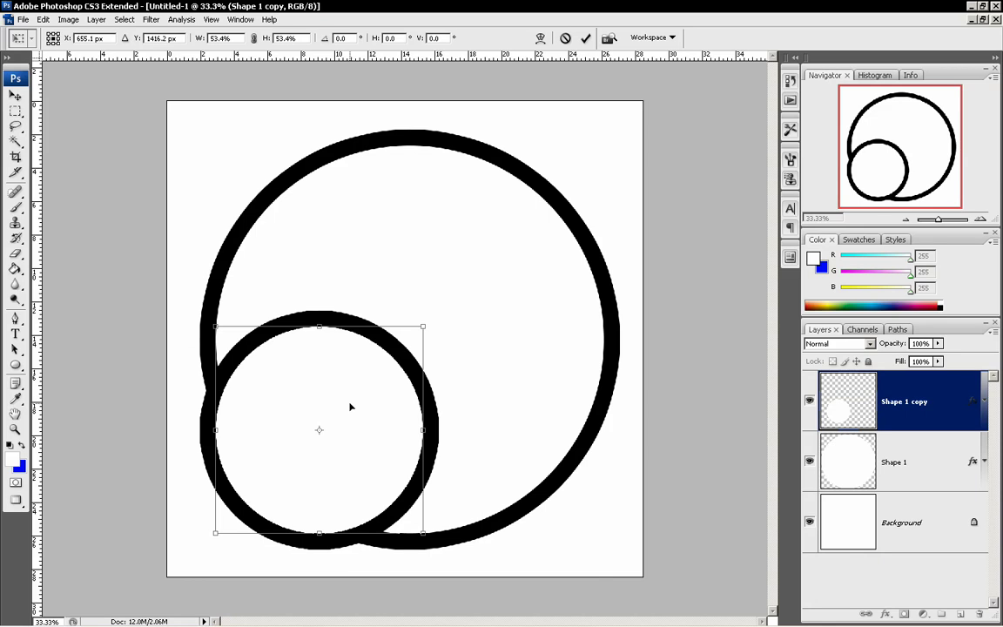
pyautogui.press('Escape')
pyautogui.rightClick(416, 233)
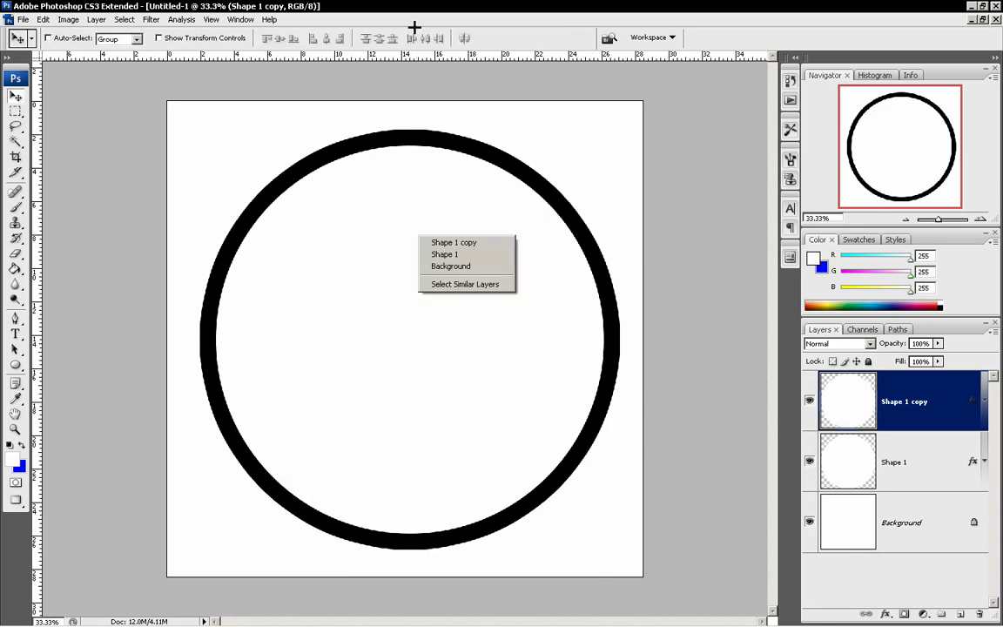
pyautogui.click(15, 95)
pyautogui.click(16, 111)
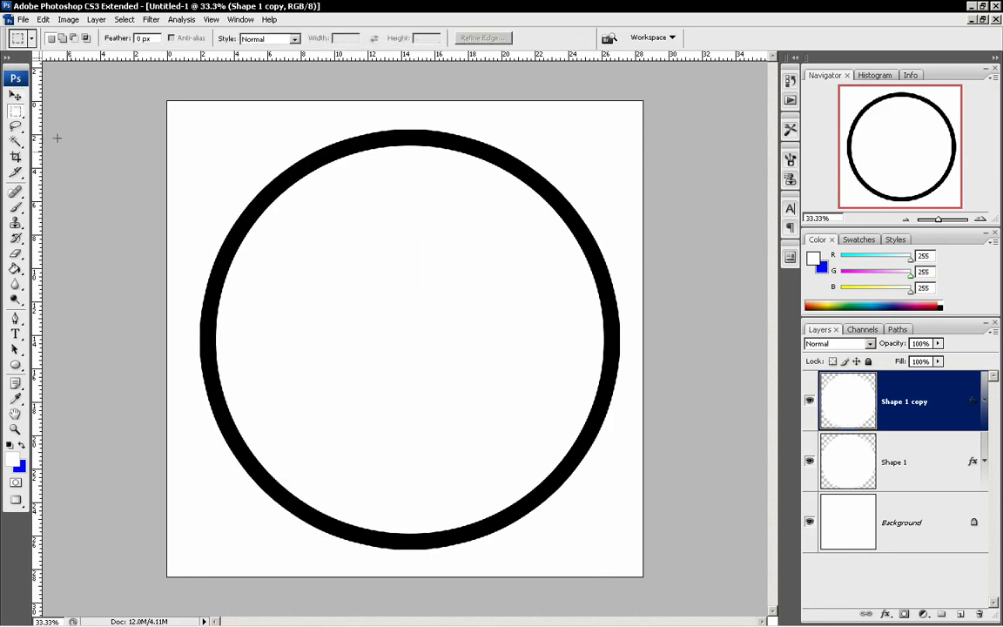
# Scale the duplicated circle proportionally about its centre to 82.6% so it forms a second ring inside the first
pyautogui.hotkey('ctrl', 't')
pyautogui.rightClick(396, 206)
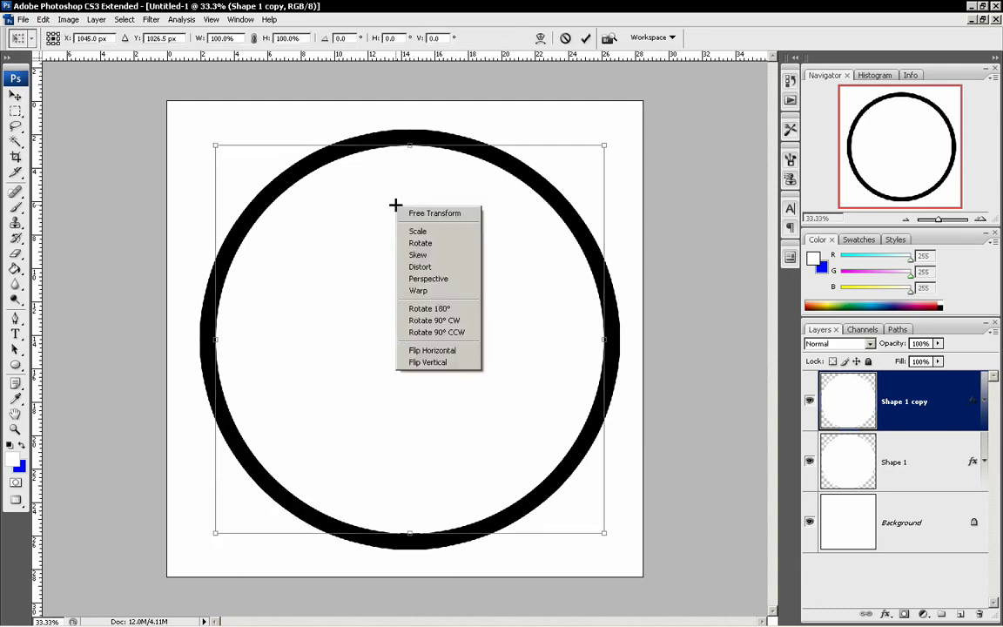
pyautogui.click(391, 3)
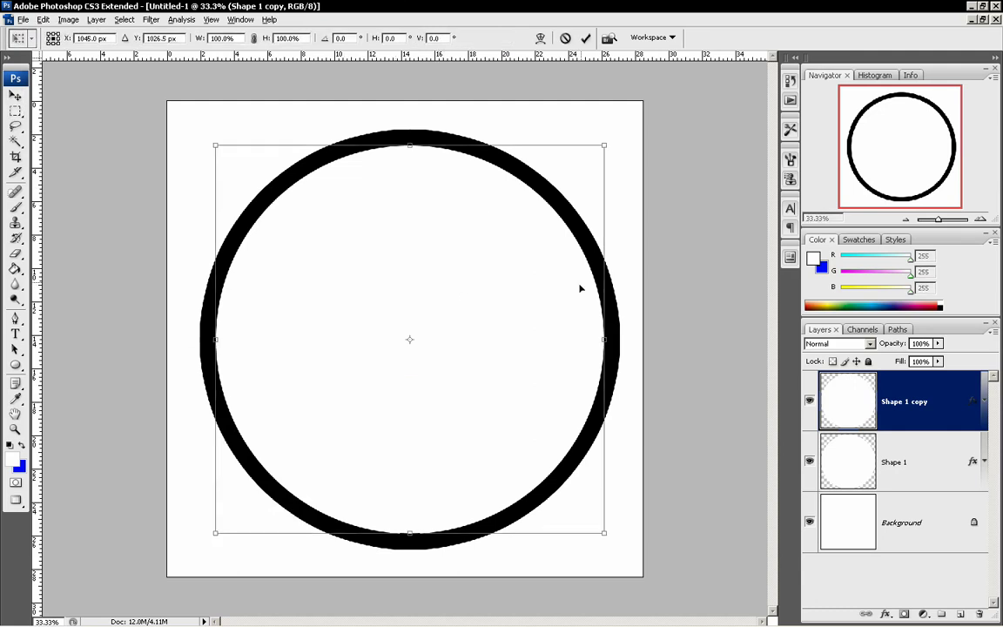
pyautogui.keyDown('alt'); pyautogui.keyDown('shift'); pyautogui.moveTo(604, 146); pyautogui.dragTo(585, 197); pyautogui.keyUp('shift'); pyautogui.keyUp('alt')
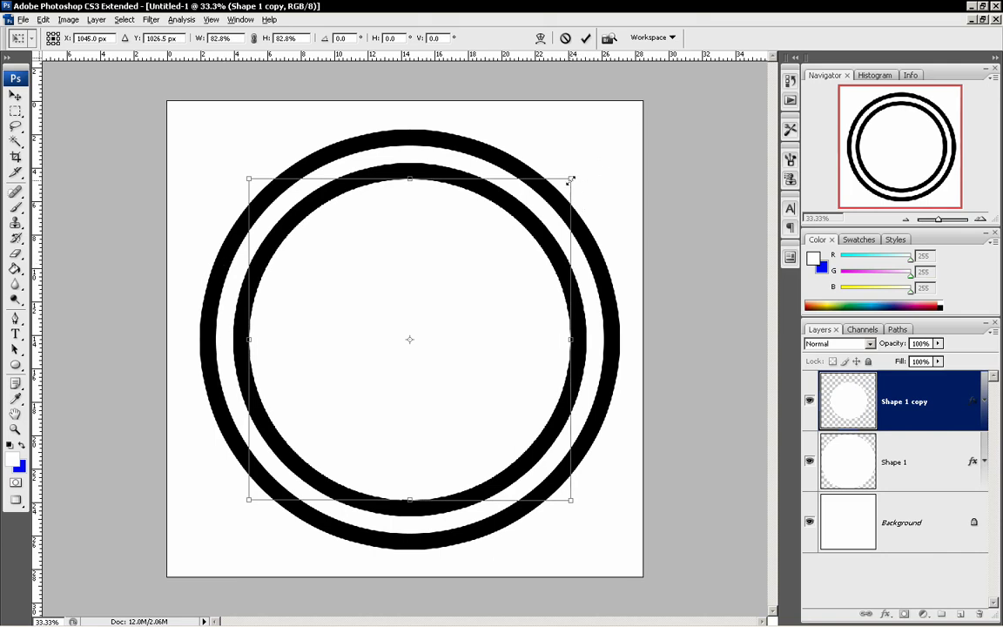
pyautogui.keyDown('alt'); pyautogui.keyDown('shift'); pyautogui.moveTo(571, 179); pyautogui.dragTo(570, 180); pyautogui.keyUp('shift'); pyautogui.keyUp('alt')
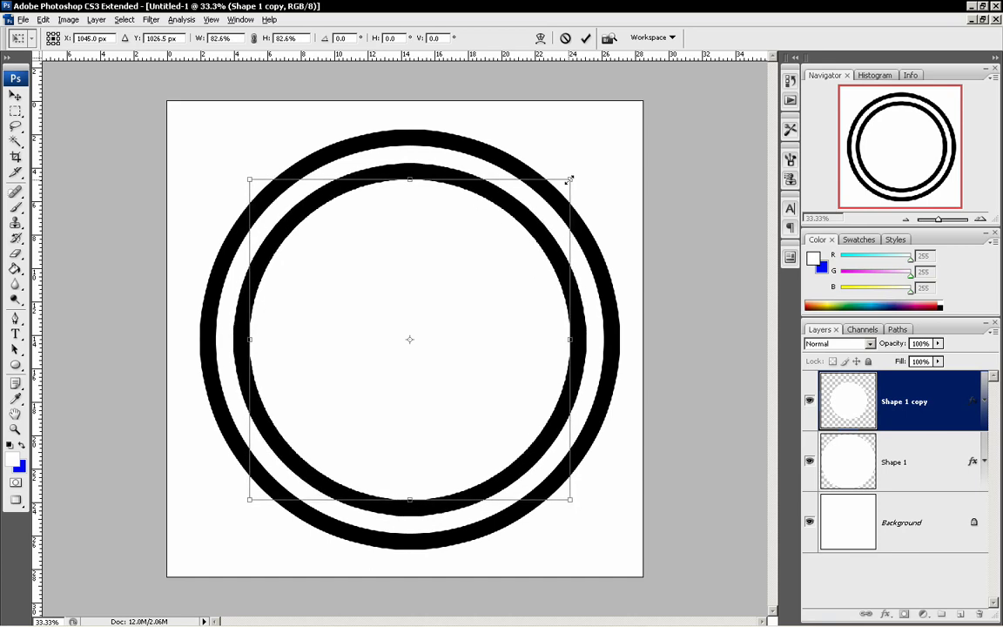
pyautogui.press('Return')
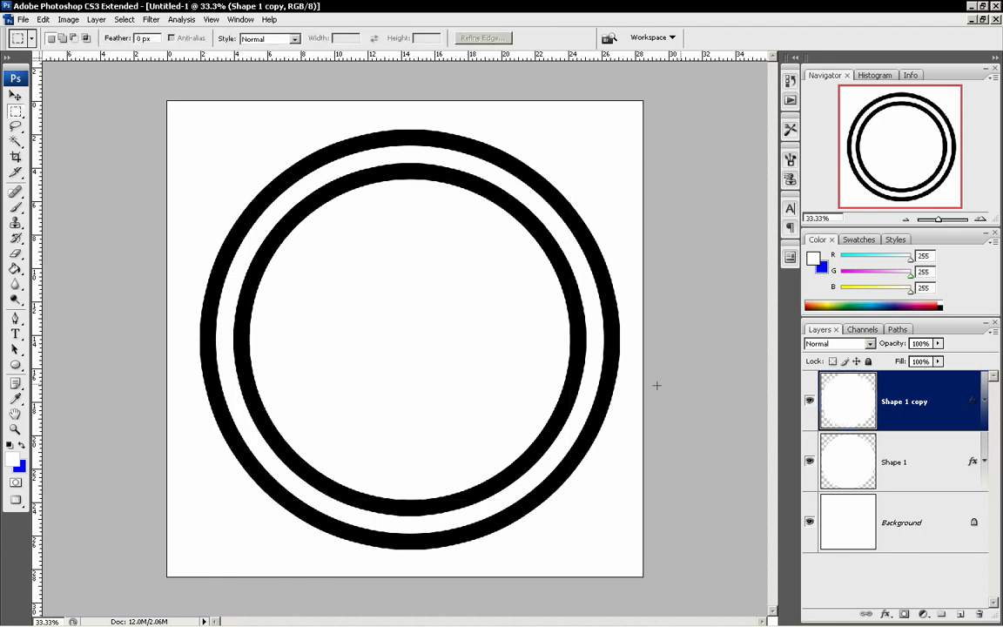
# Duplicate the second ring's layer and scale the copy about its centre to 78.3% to form a third ring
pyautogui.moveTo(947, 405); pyautogui.dragTo(959, 614)
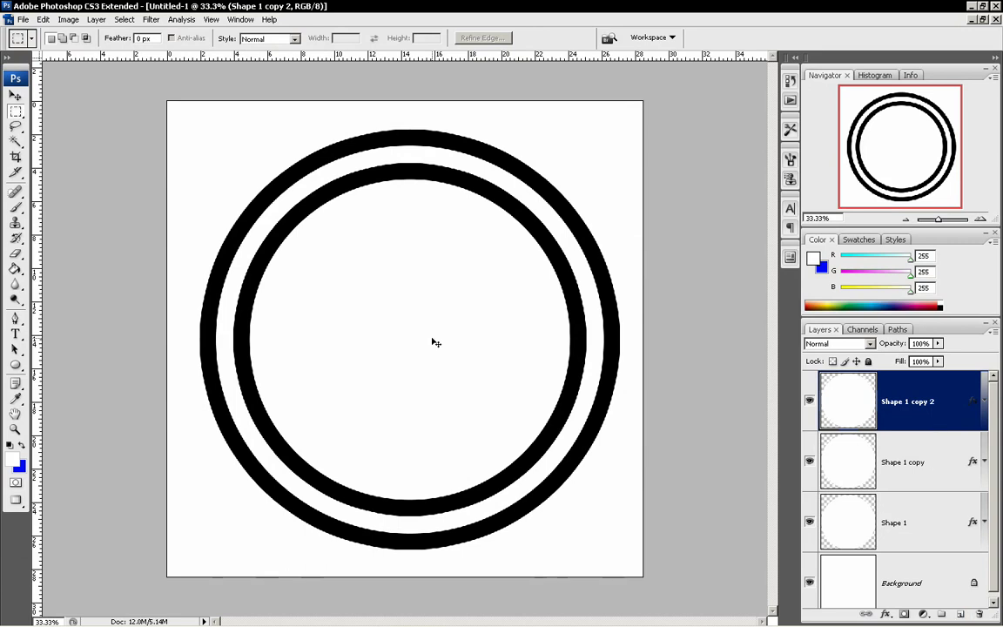
pyautogui.hotkey('ctrl', 't')
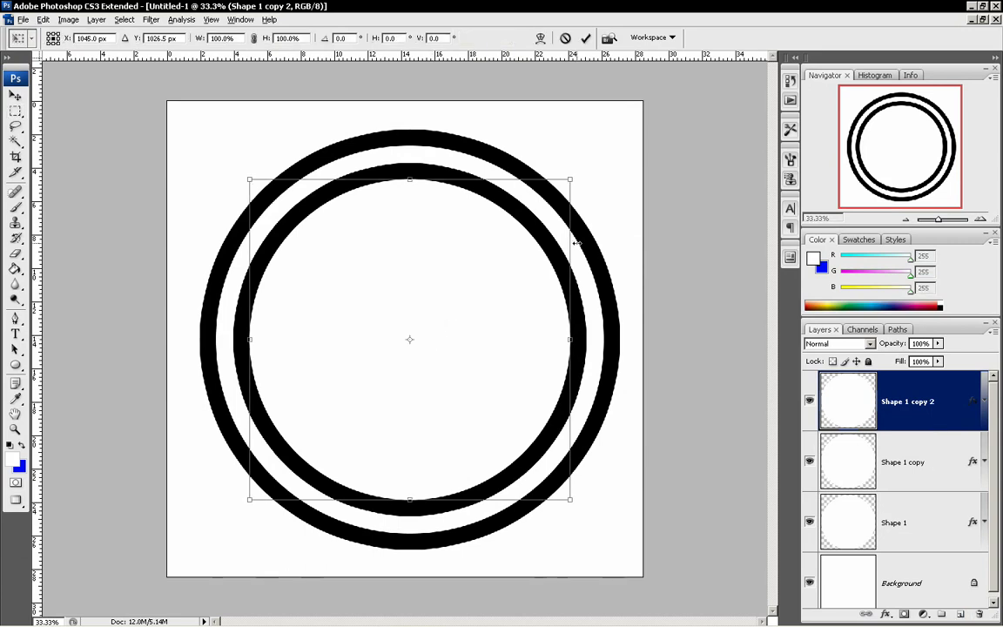
pyautogui.keyDown('alt'); pyautogui.keyDown('shift'); pyautogui.moveTo(570, 180); pyautogui.dragTo(544, 222); pyautogui.keyUp('shift'); pyautogui.keyUp('alt')
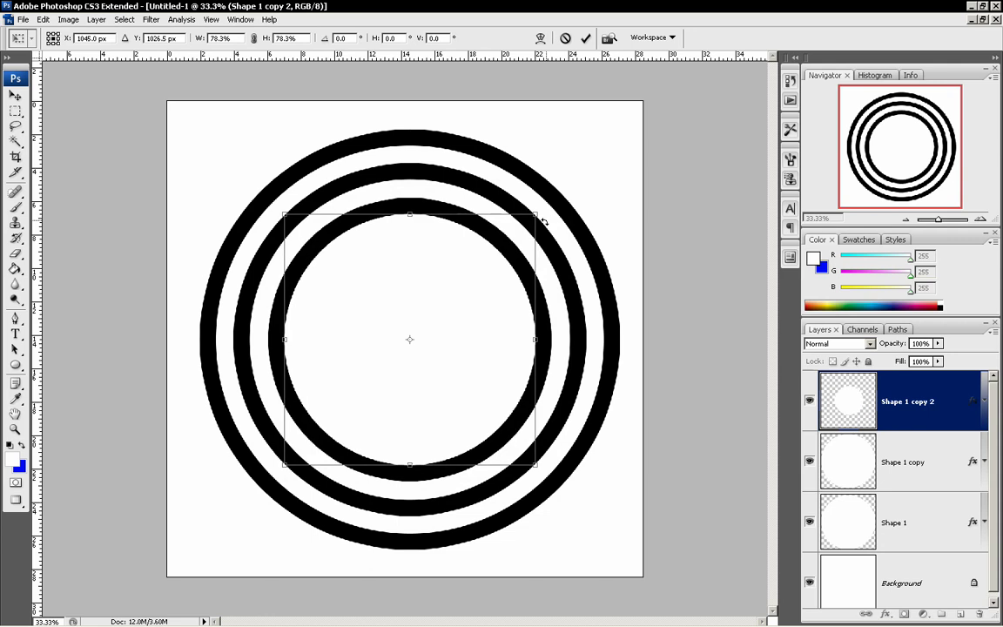
pyautogui.press('Return')
pyautogui.press('m')
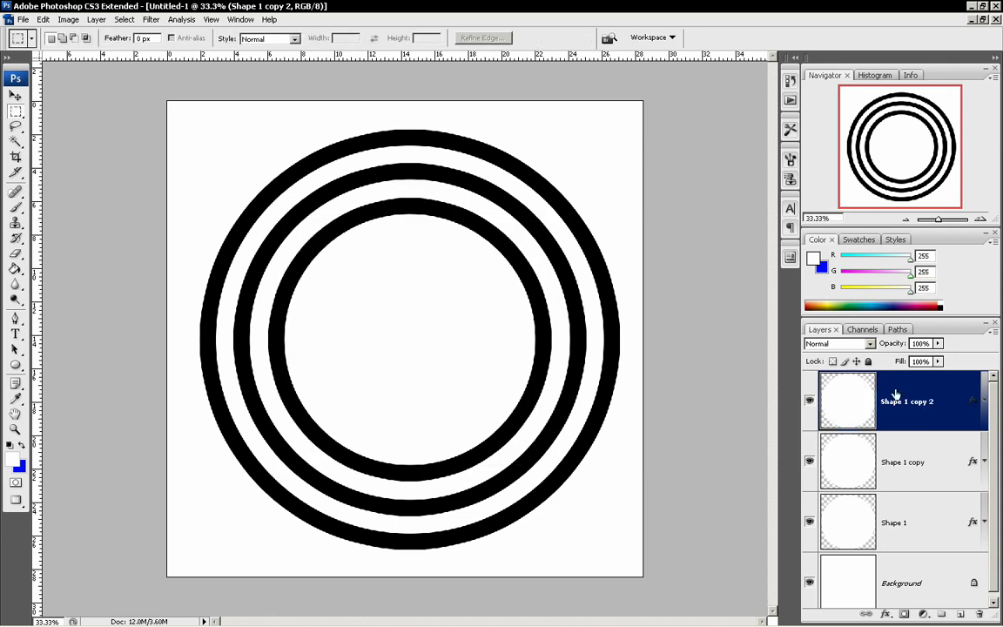
# Try a radial Gradient Overlay with a banded grey-and-white gradient on the third ring's layer
pyautogui.doubleClick(900, 383)
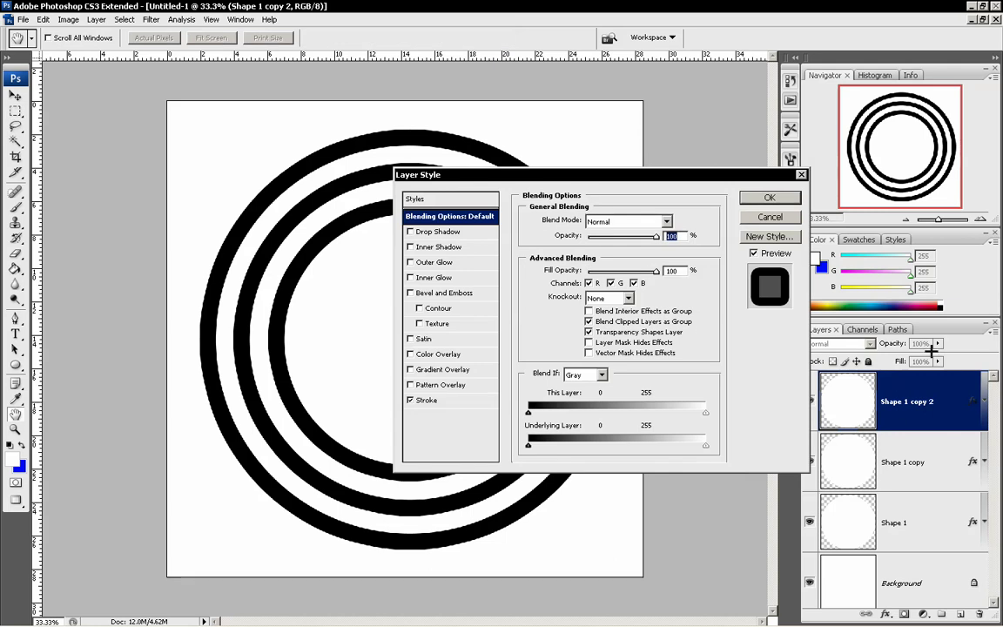
pyautogui.click(436, 369)
pyautogui.click(605, 268)
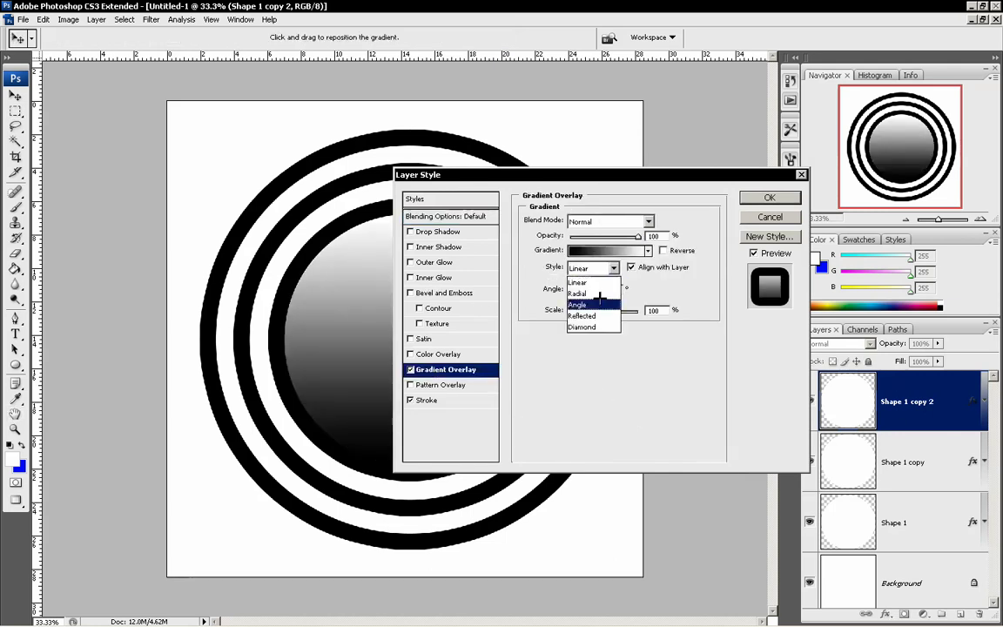
pyautogui.click(601, 298)
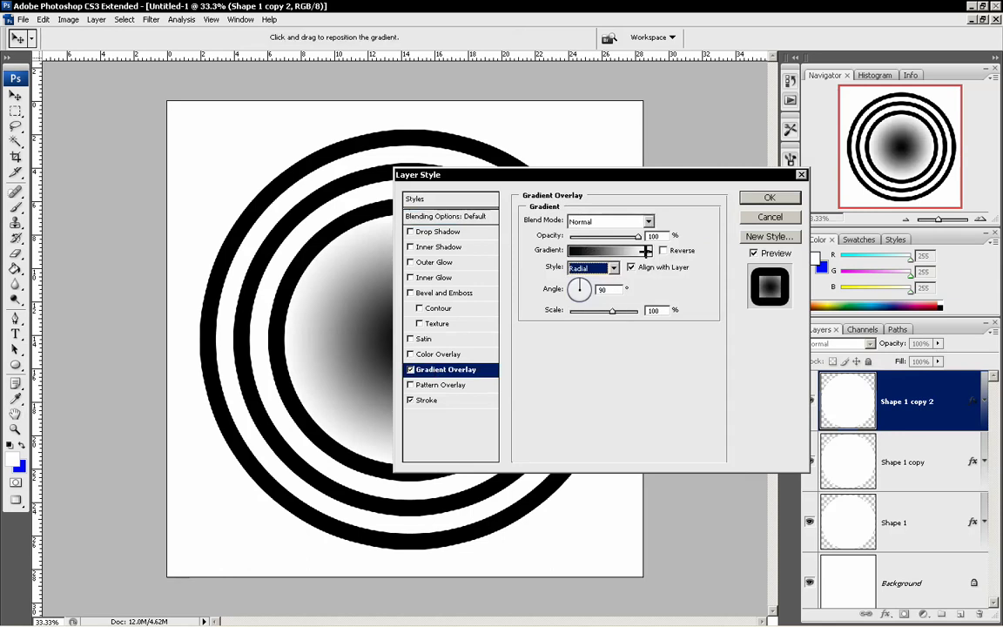
pyautogui.click(648, 251)
pyautogui.click(530, 325)
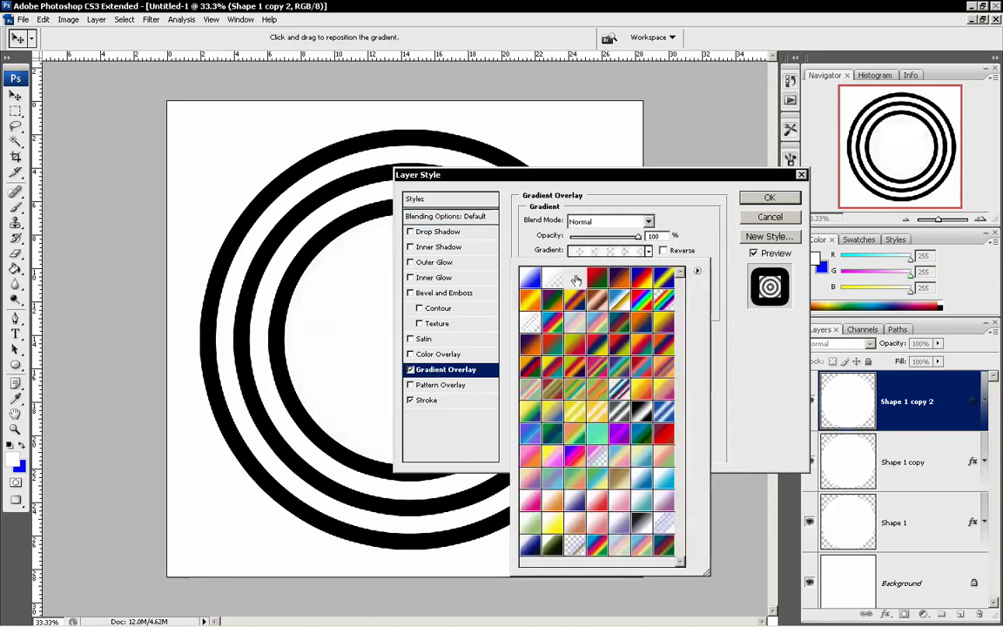
pyautogui.click(576, 279)
pyautogui.click(616, 412)
pyautogui.click(698, 226)
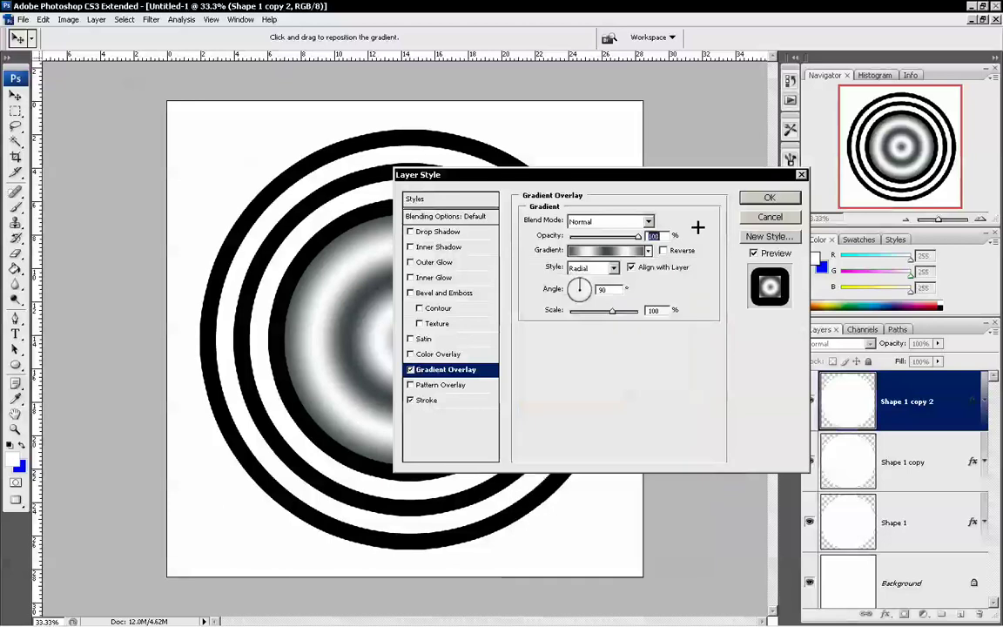
pyautogui.moveTo(538, 178); pyautogui.dragTo(662, 174)
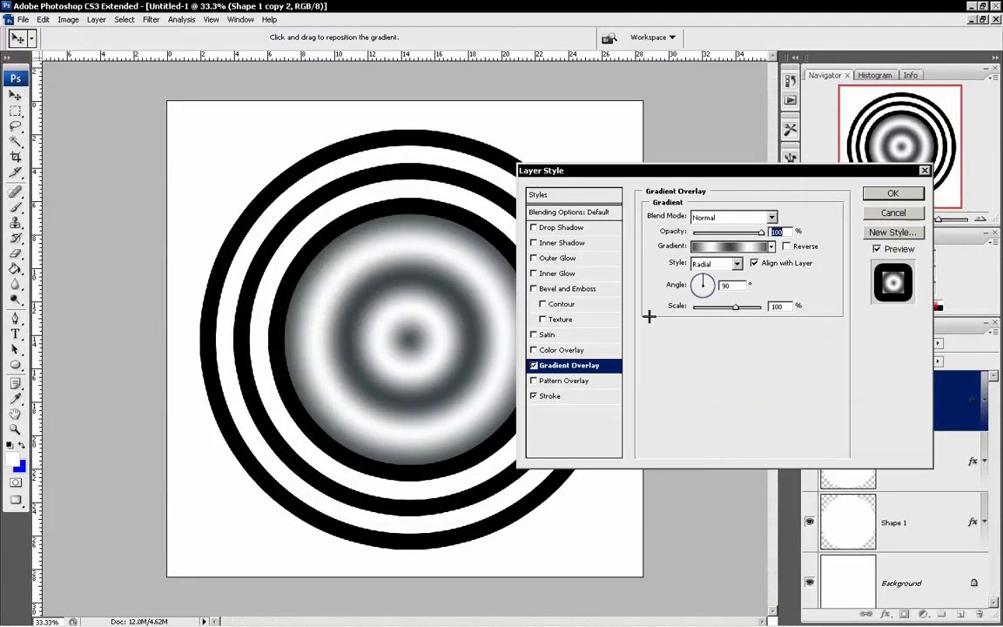
pyautogui.click(534, 366)
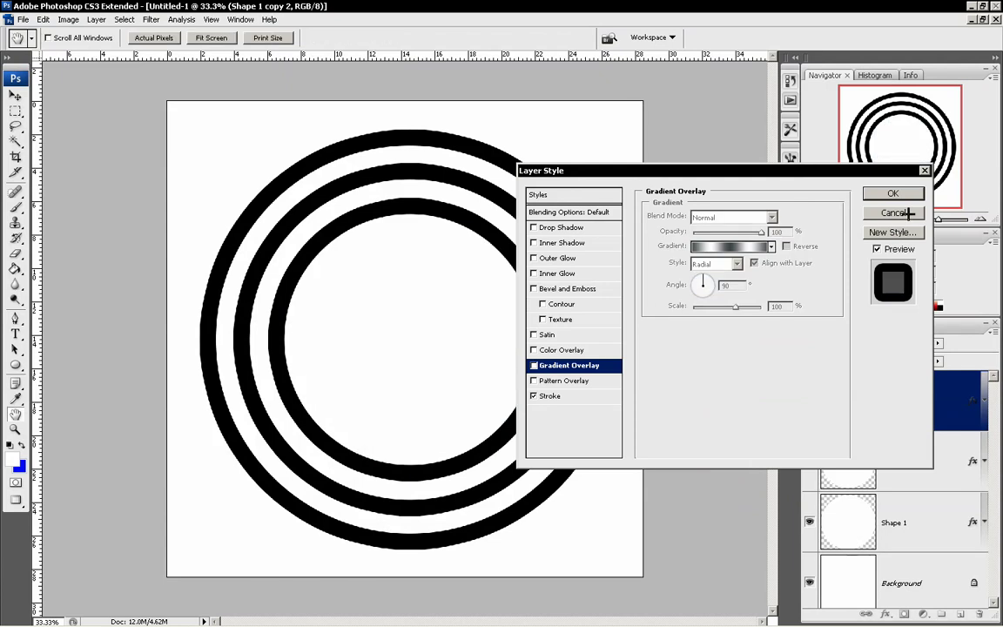
pyautogui.click(908, 213)
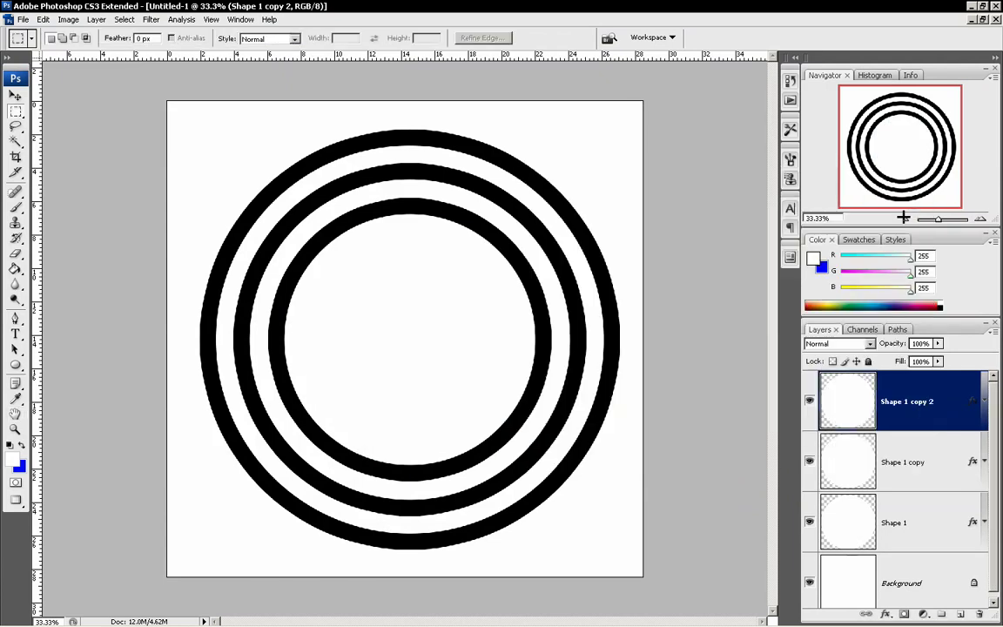
pyautogui.click(810, 400)
pyautogui.click(810, 399)
# Duplicate the third ring's layer and scale the copy about its centre to 73.1% to form a fourth ring
pyautogui.moveTo(929, 389); pyautogui.dragTo(960, 614)
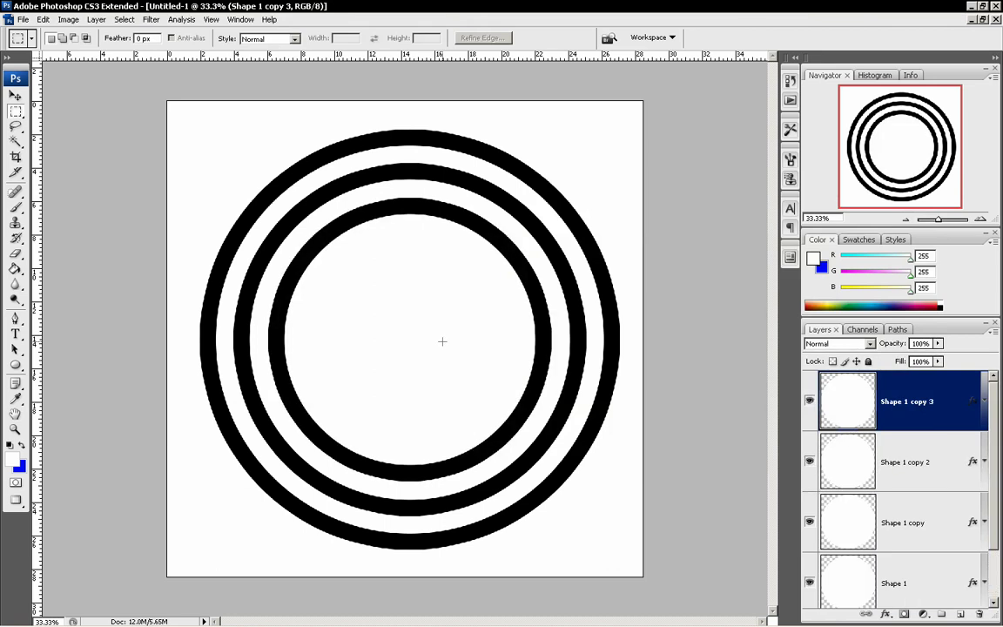
pyautogui.hotkey('ctrl', 't')
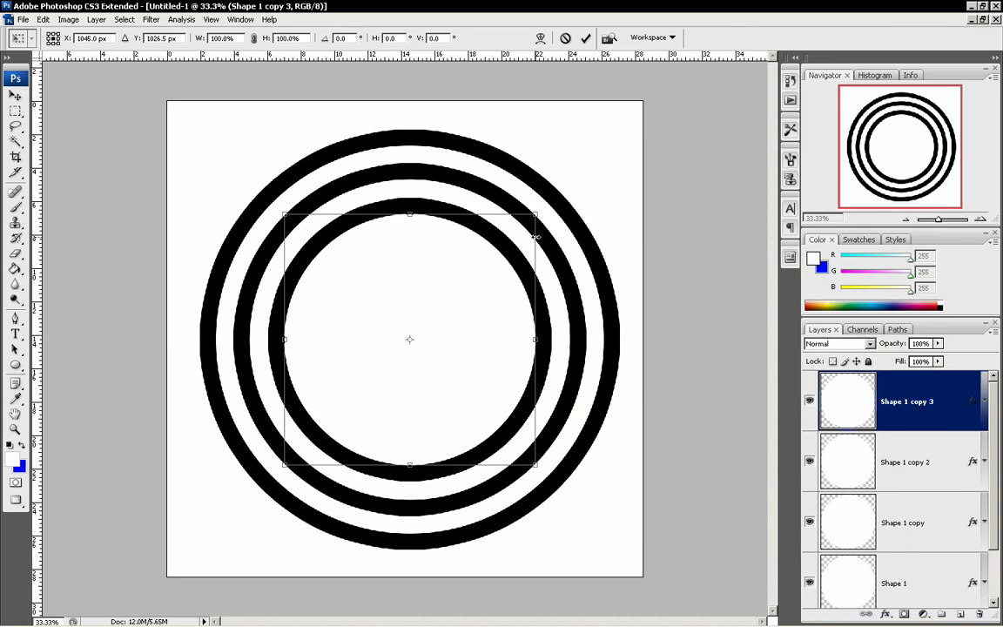
pyautogui.keyDown('alt'); pyautogui.keyDown('shift'); pyautogui.moveTo(535, 210); pyautogui.dragTo(509, 253); pyautogui.keyUp('shift'); pyautogui.keyUp('alt')
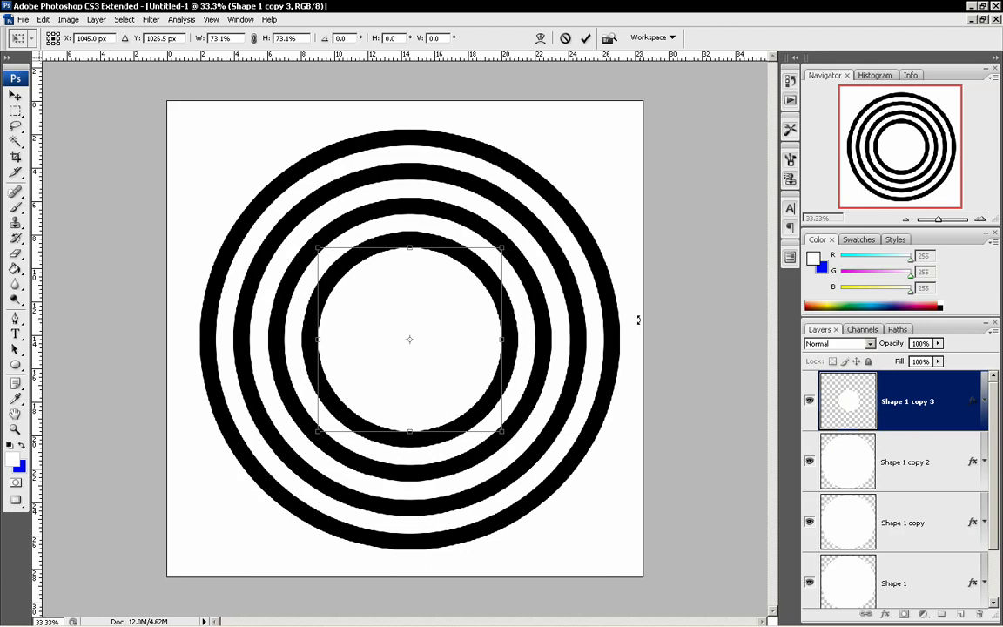
pyautogui.press('Return')
# Duplicate the fourth ring's layer and scale the copy about its centre to 63.3% to form a fifth ring
pyautogui.moveTo(879, 402); pyautogui.dragTo(960, 614)
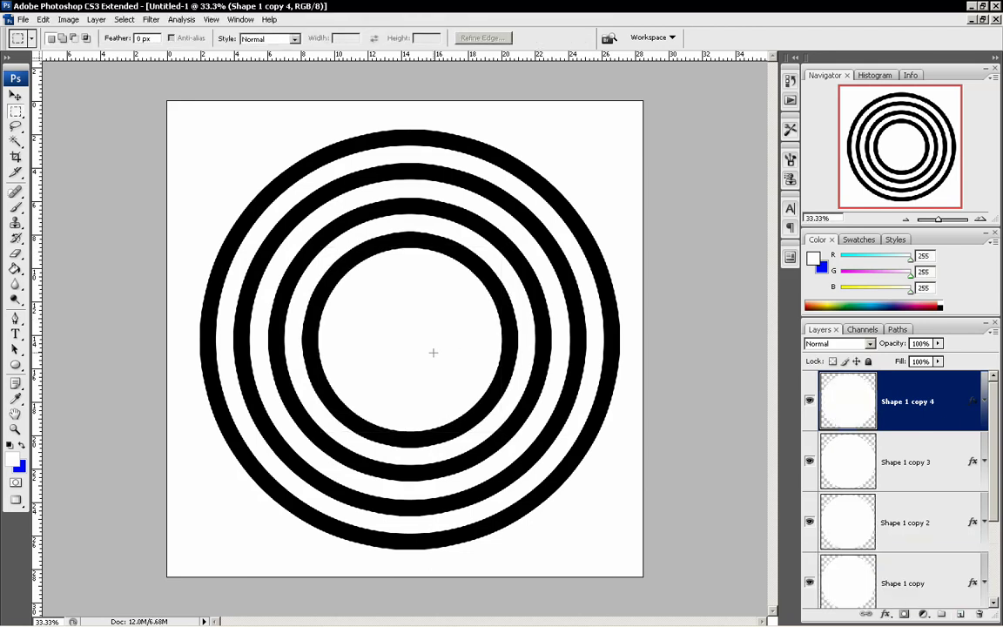
pyautogui.hotkey('ctrl', 't')
pyautogui.keyDown('alt'); pyautogui.keyDown('shift'); pyautogui.moveTo(498, 248); pyautogui.dragTo(478, 288); pyautogui.keyUp('shift'); pyautogui.keyUp('alt')
pyautogui.press('Return')
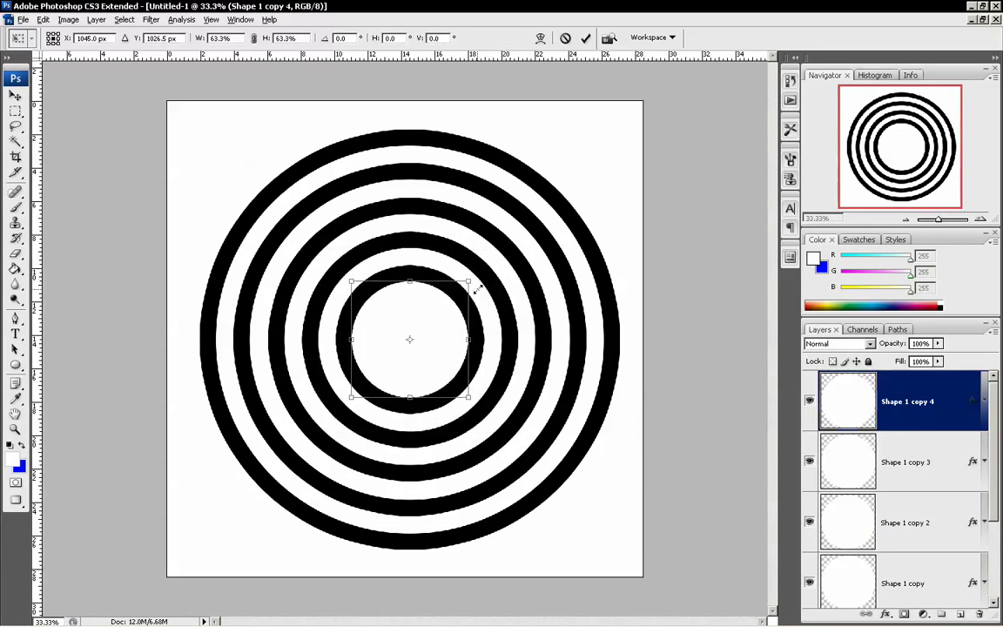
pyautogui.press('m')
# Duplicate the fifth ring's layer and scale the copy about its centre to 41.3% to form the innermost ring
pyautogui.moveTo(933, 407); pyautogui.dragTo(961, 614)
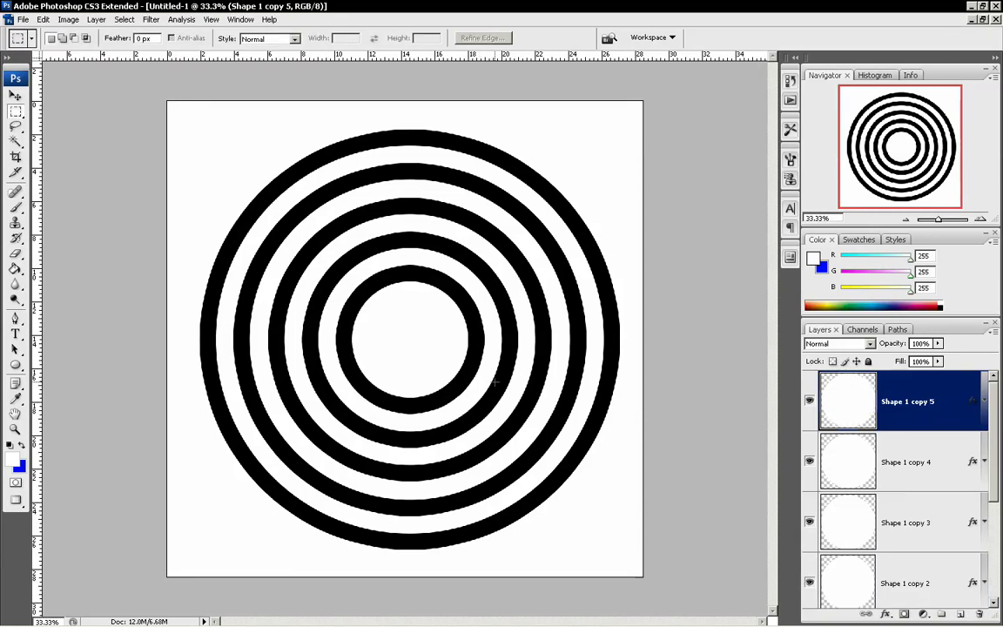
pyautogui.press('t')
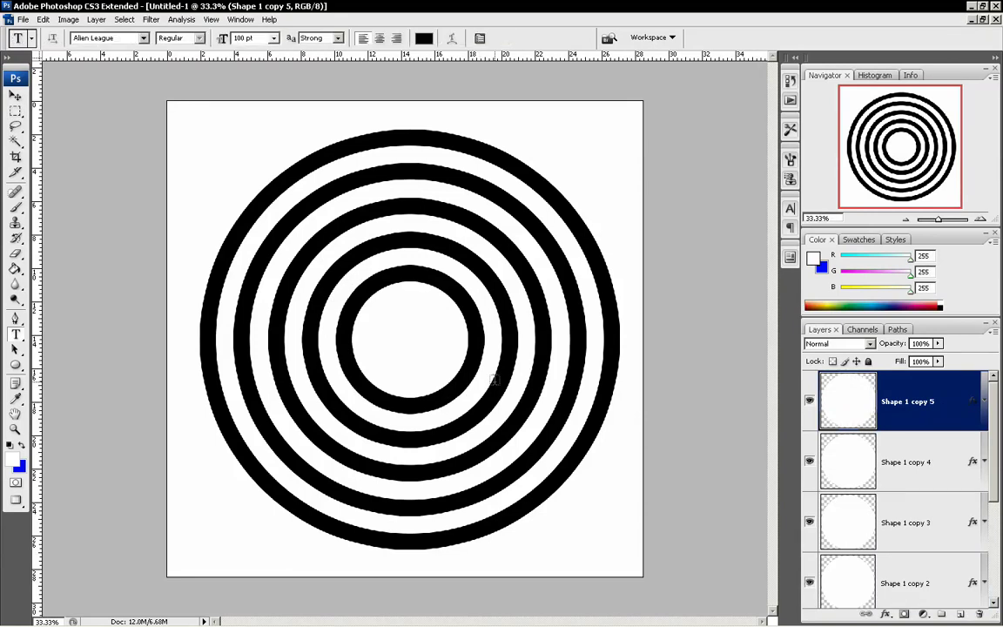
pyautogui.hotkey('ctrl', 't')
pyautogui.keyDown('alt'); pyautogui.keyDown('shift'); pyautogui.moveTo(475, 269); pyautogui.dragTo(441, 321); pyautogui.keyUp('shift'); pyautogui.keyUp('alt')
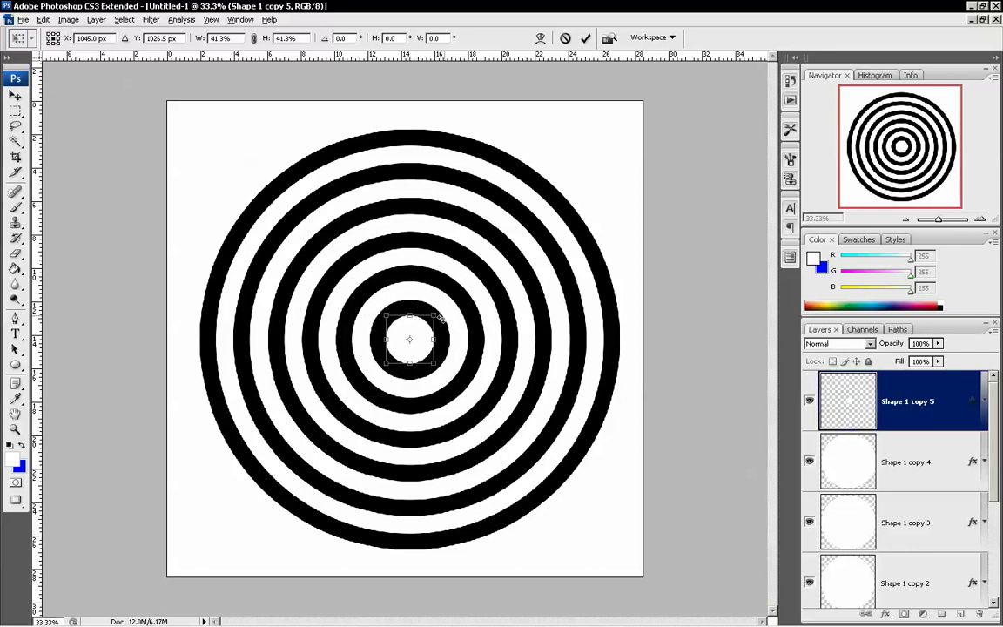
pyautogui.press('Return')
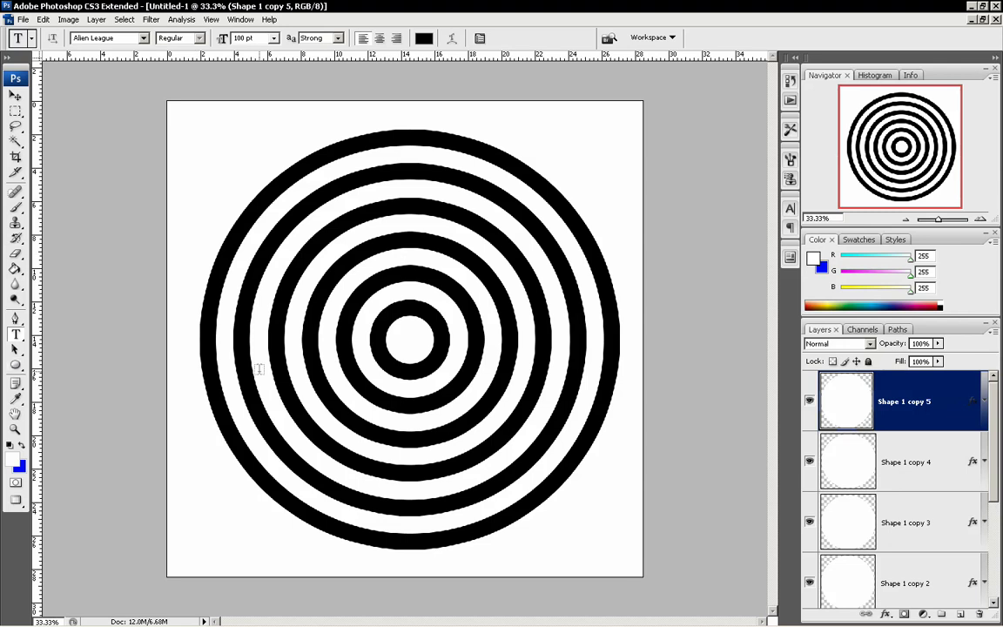
# Draw a horizontal 70 px line with the Line tool from the innermost ring out to the outermost ring's right side
pyautogui.click(14, 366)
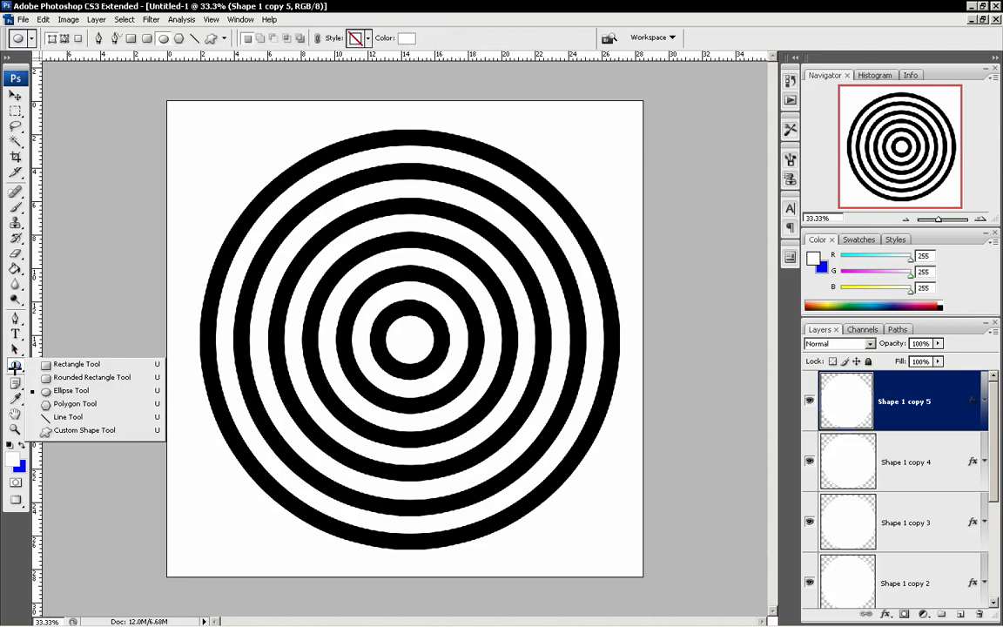
pyautogui.click(69, 417)
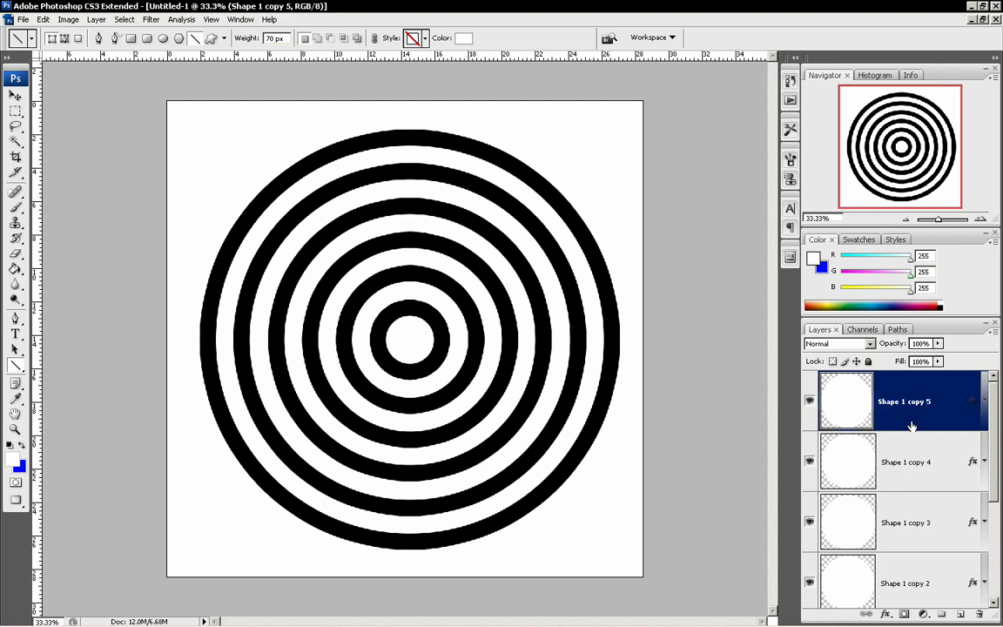
pyautogui.moveTo(995, 412); pyautogui.dragTo(996, 377)
pyautogui.moveTo(439, 340); pyautogui.dragTo(614, 353)
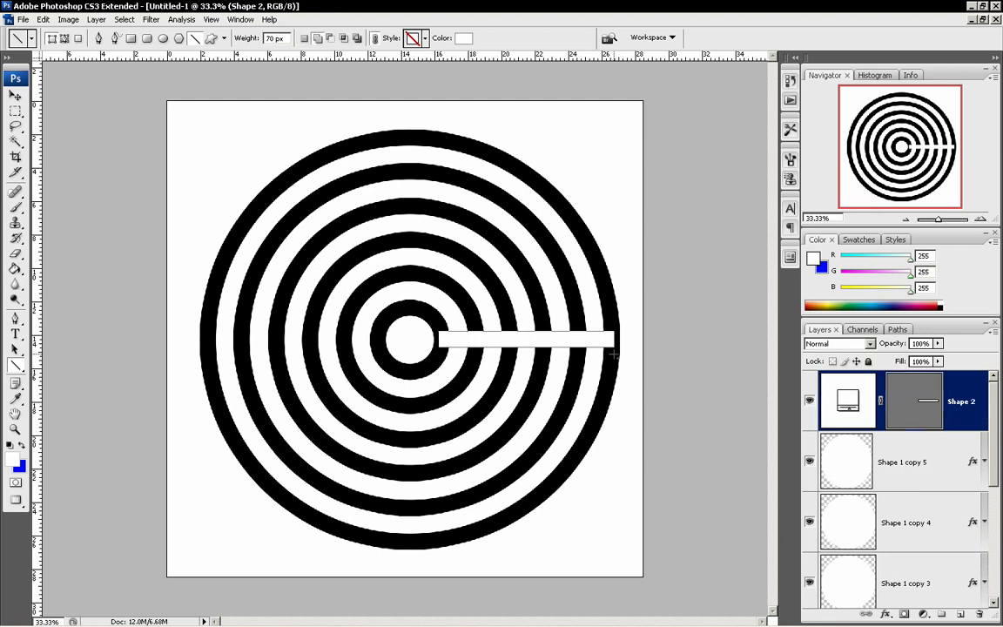
# Change the line shape's colour to black and rasterize its layer
pyautogui.click(467, 39)
pyautogui.moveTo(468, 294); pyautogui.dragTo(255, 533)
pyautogui.click(661, 253)
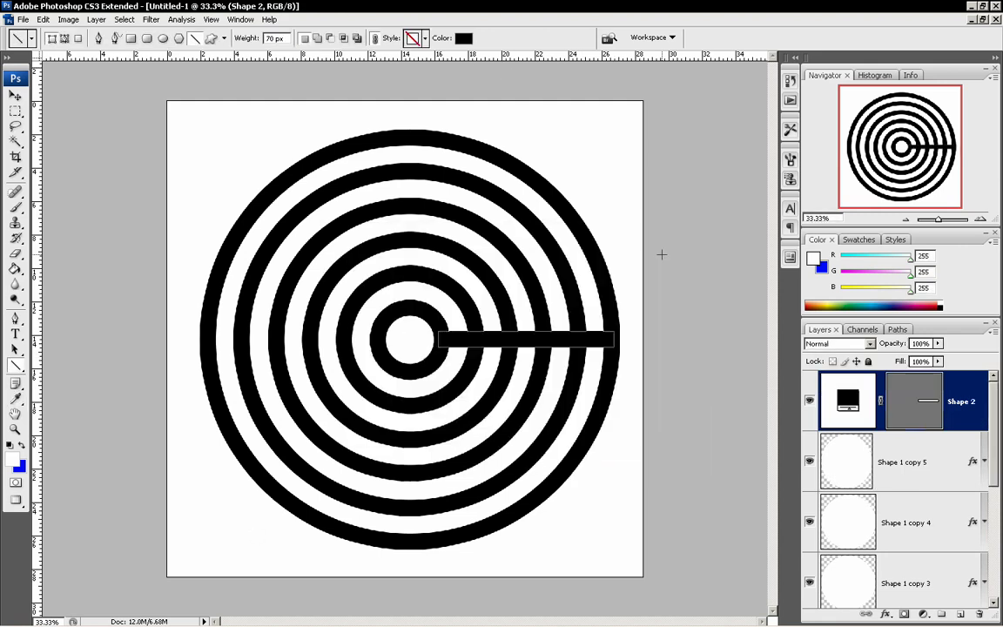
pyautogui.rightClick(964, 416)
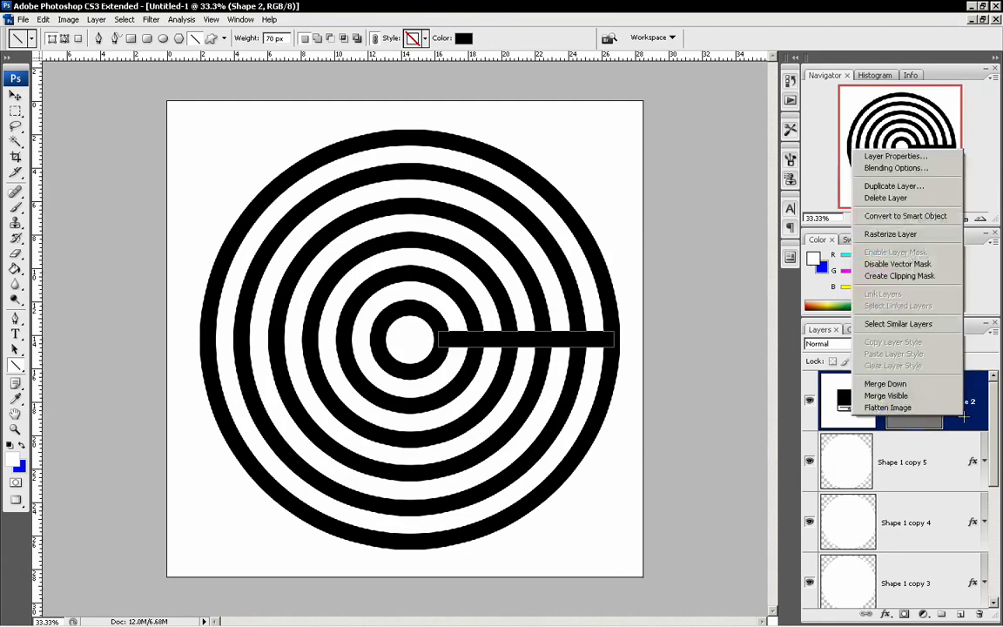
pyautogui.click(923, 235)
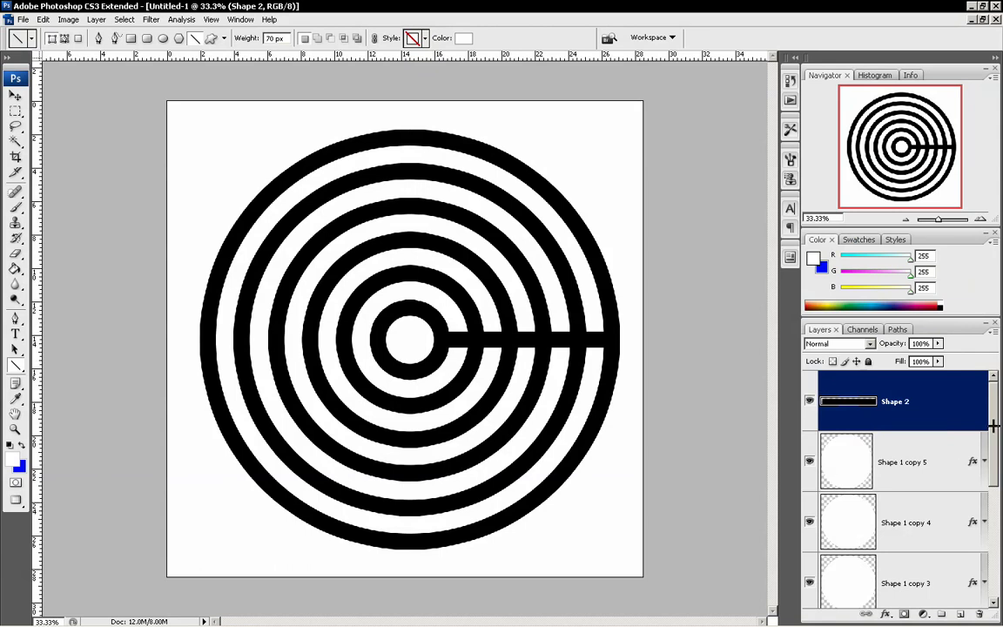
# Hide the line's layer and add an empty layer just above the Background, beneath all the ring layers
pyautogui.moveTo(994, 426)
pyautogui.mouseDown()
pyautogui.moveTo(993, 561)
pyautogui.moveTo(999, 407)
pyautogui.mouseUp()
pyautogui.click(809, 402)
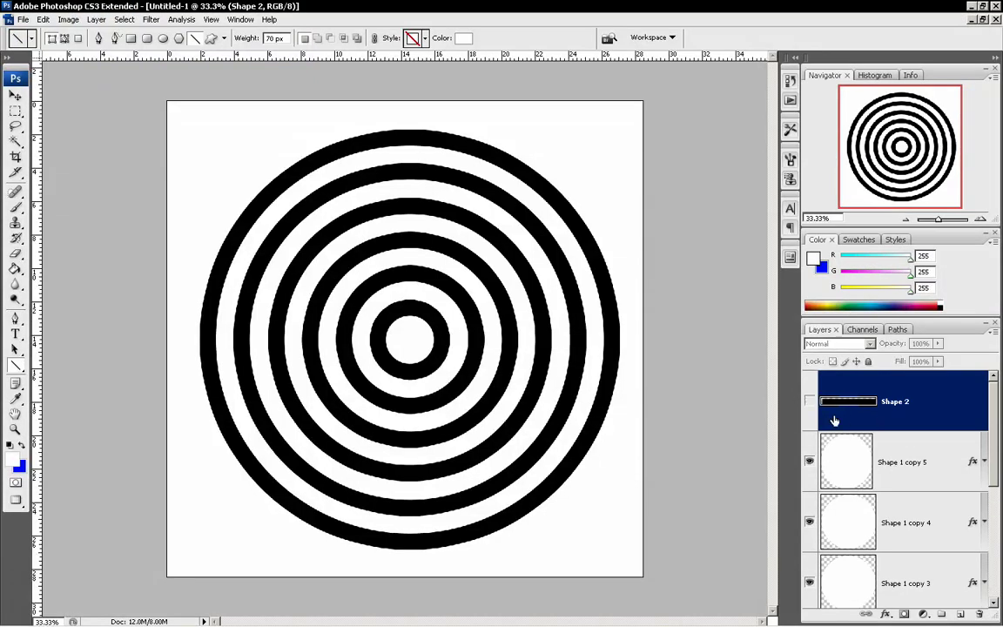
pyautogui.click(942, 450)
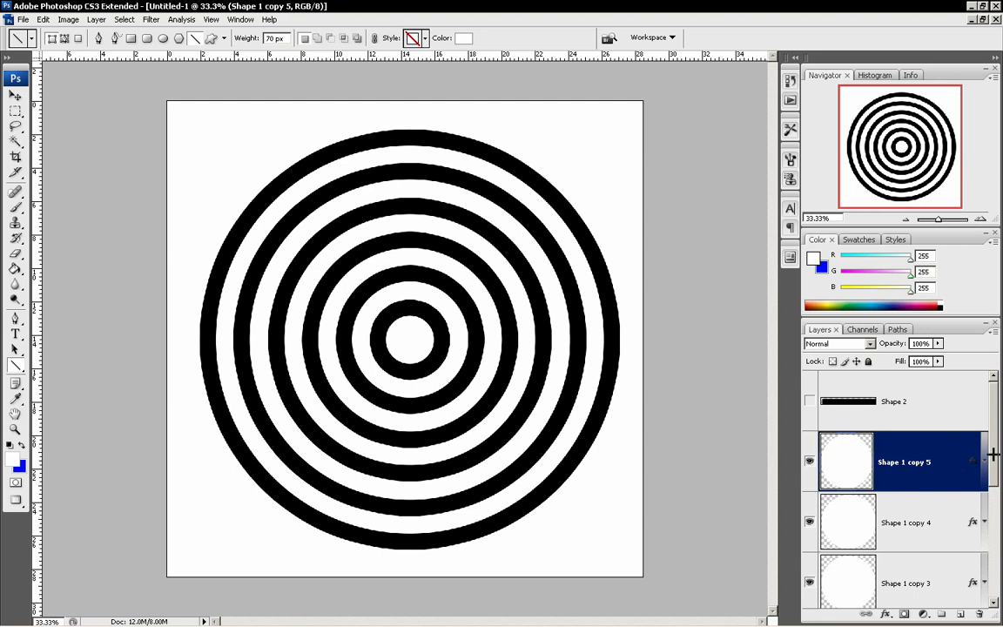
pyautogui.scroll(-5, 993, 454)
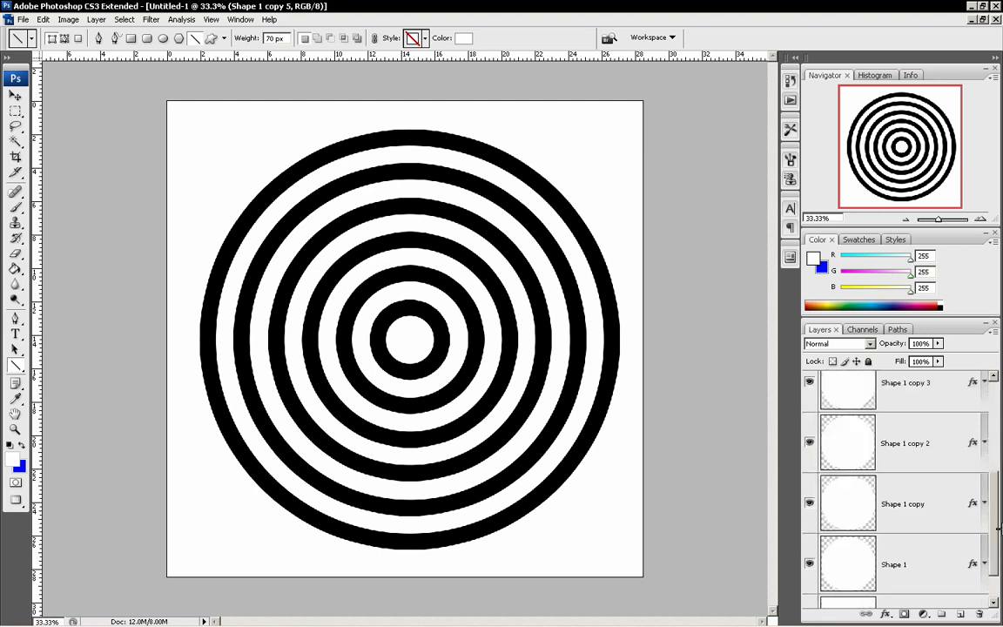
pyautogui.click(991, 330)
pyautogui.click(861, 336)
pyautogui.press('Return')
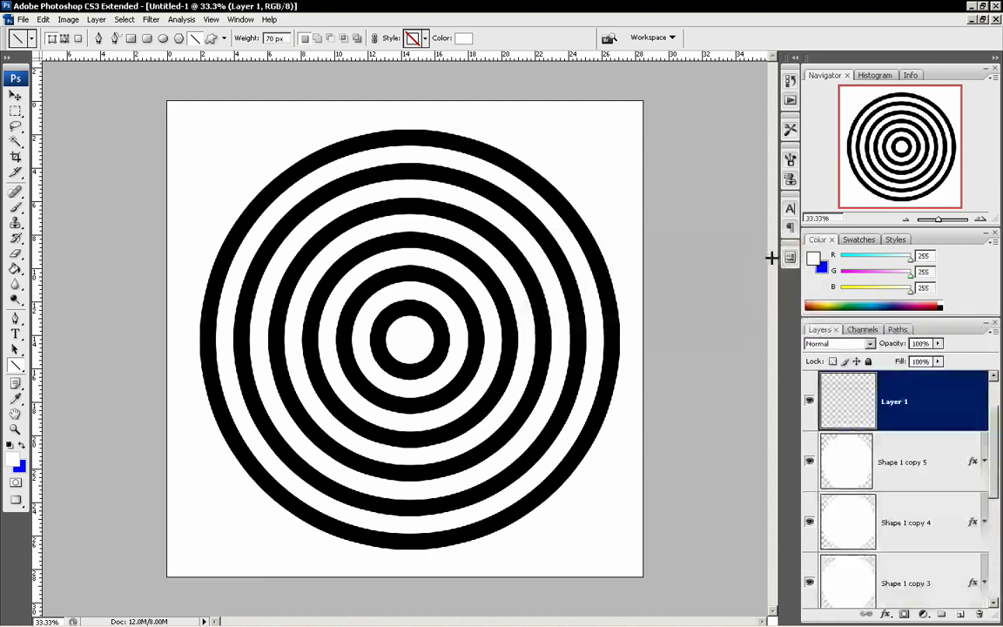
pyautogui.moveTo(923, 425); pyautogui.dragTo(910, 509)
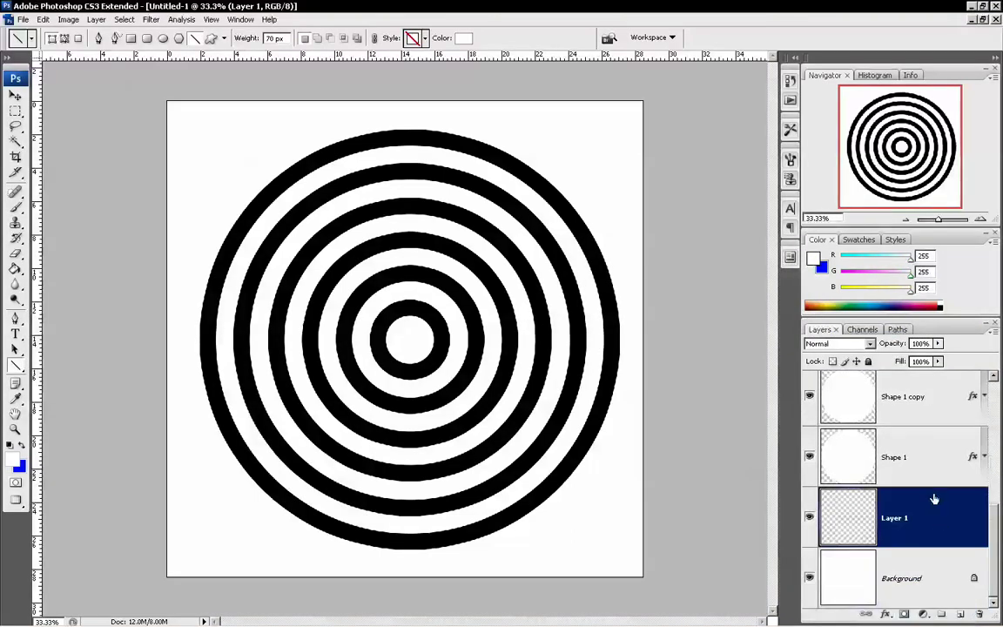
# Merge all the ring layers with the empty layer into one layer and show the line's layer again
pyautogui.scroll(5, 877, 500)
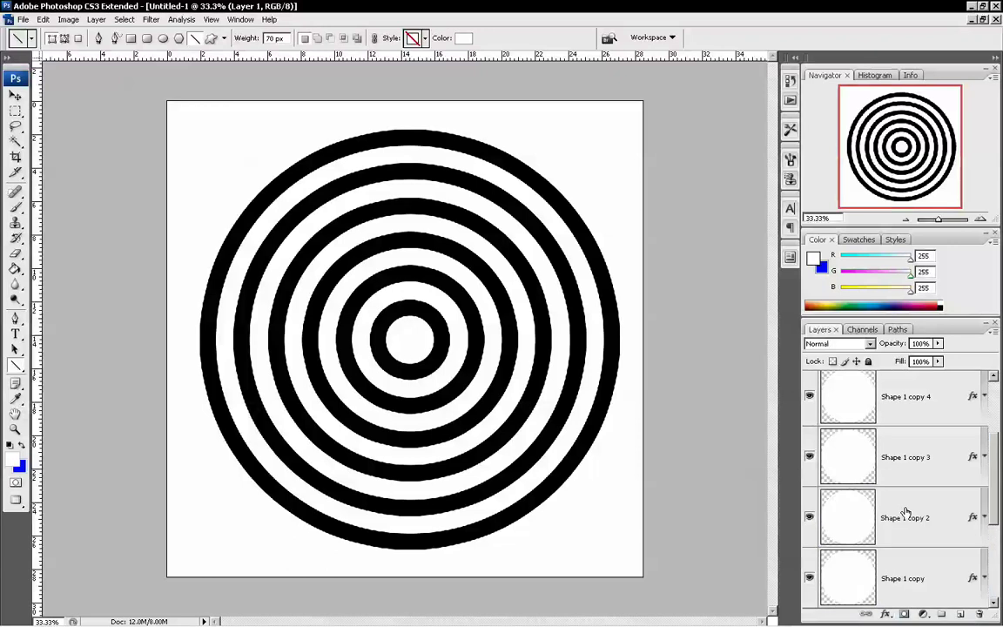
pyautogui.keyDown('shift'); pyautogui.click(910, 446); pyautogui.keyUp('shift')
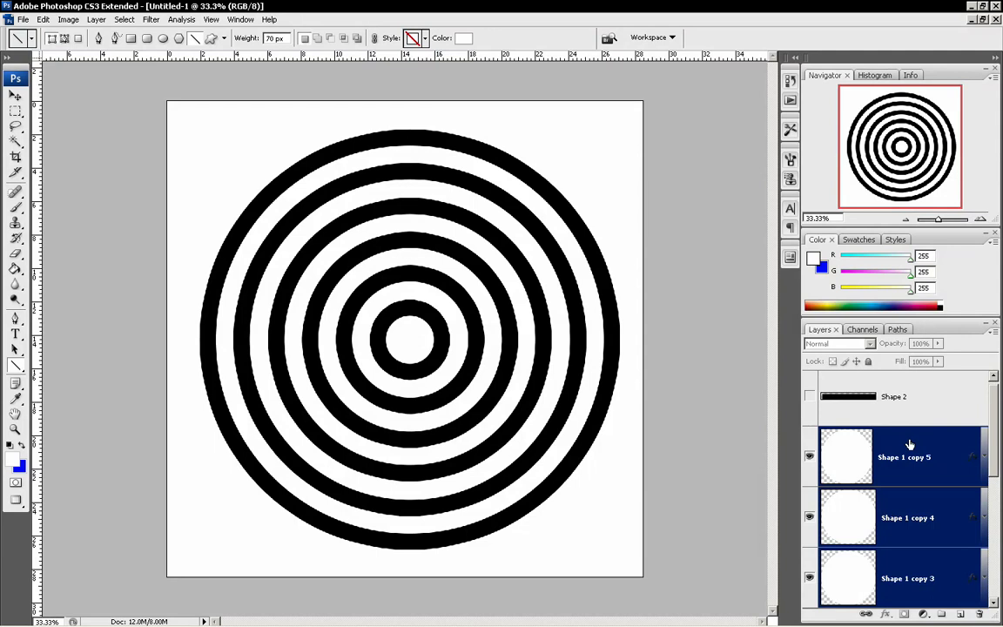
pyautogui.rightClick(909, 440)
pyautogui.click(891, 406)
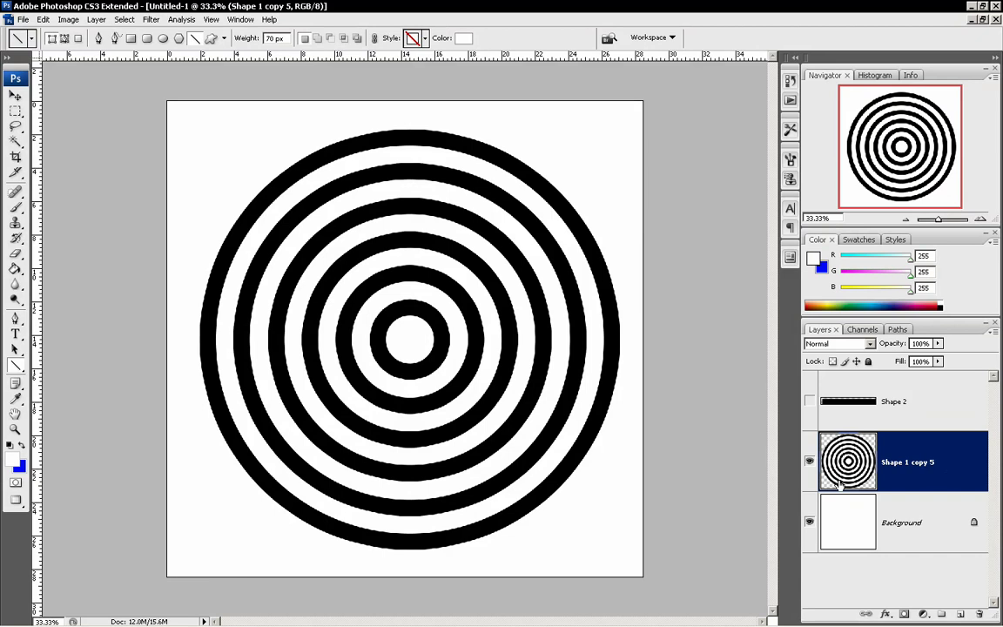
pyautogui.click(949, 400)
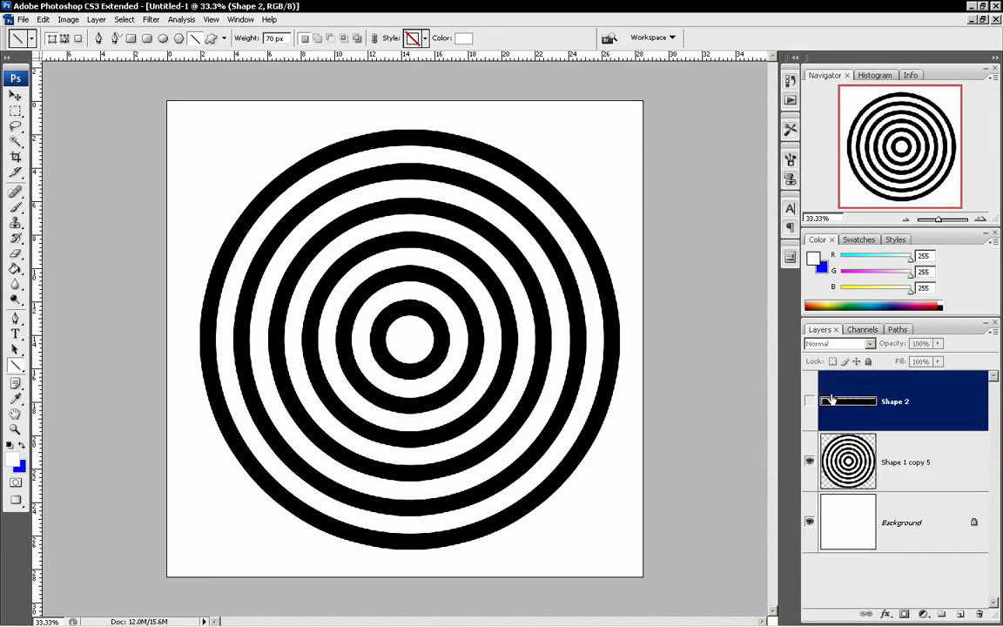
pyautogui.click(810, 401)
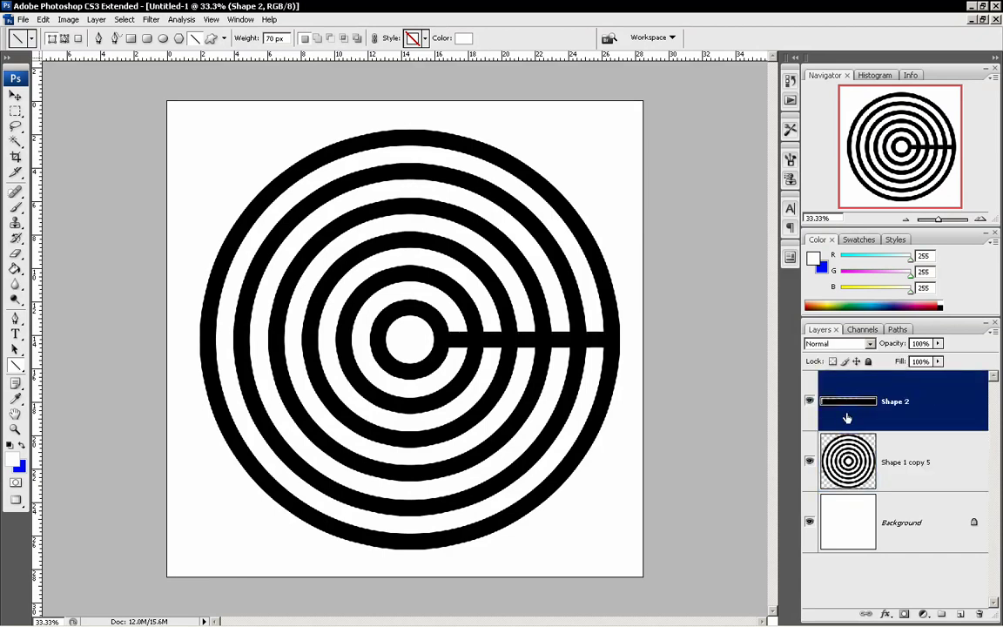
# Duplicate the horizontal line across to the left side of the rings and merge both lines into one layer
pyautogui.click(810, 403)
pyautogui.click(810, 403)
pyautogui.press('v')
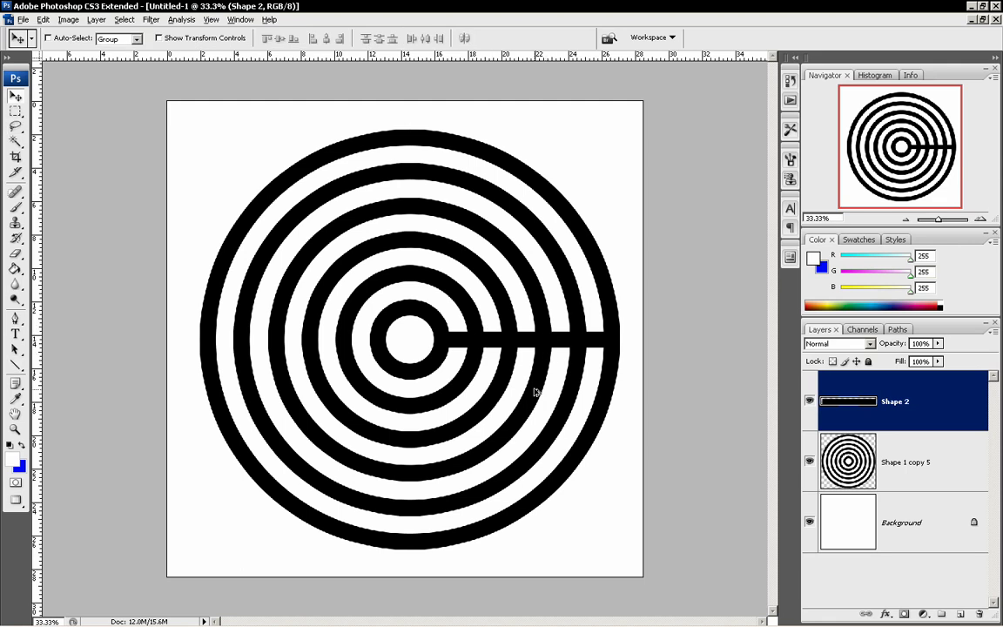
pyautogui.moveTo(536, 399); pyautogui.dragTo(304, 398)
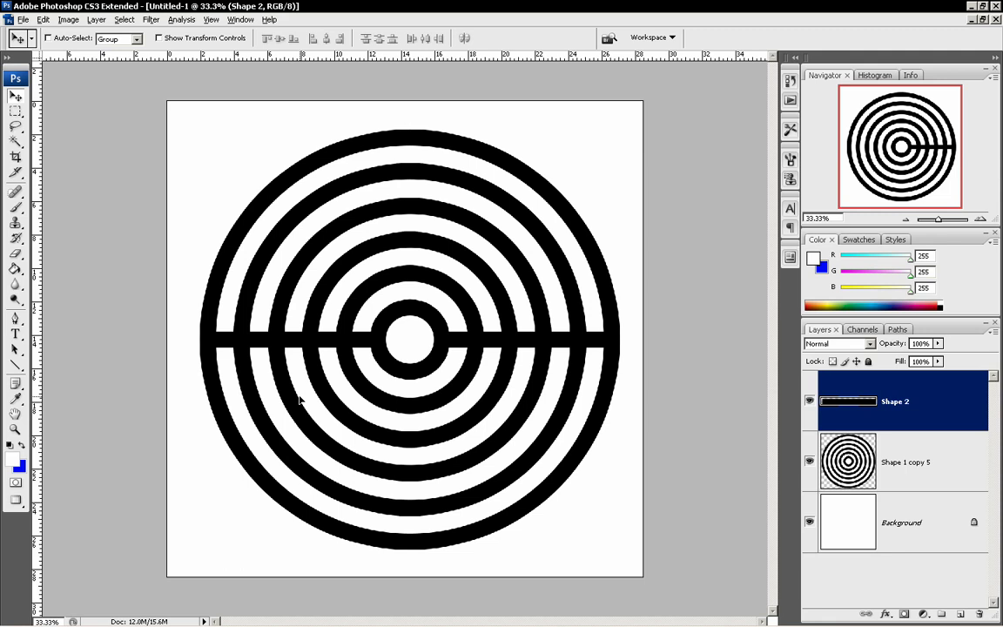
pyautogui.hotkey('ctrl', 'j')
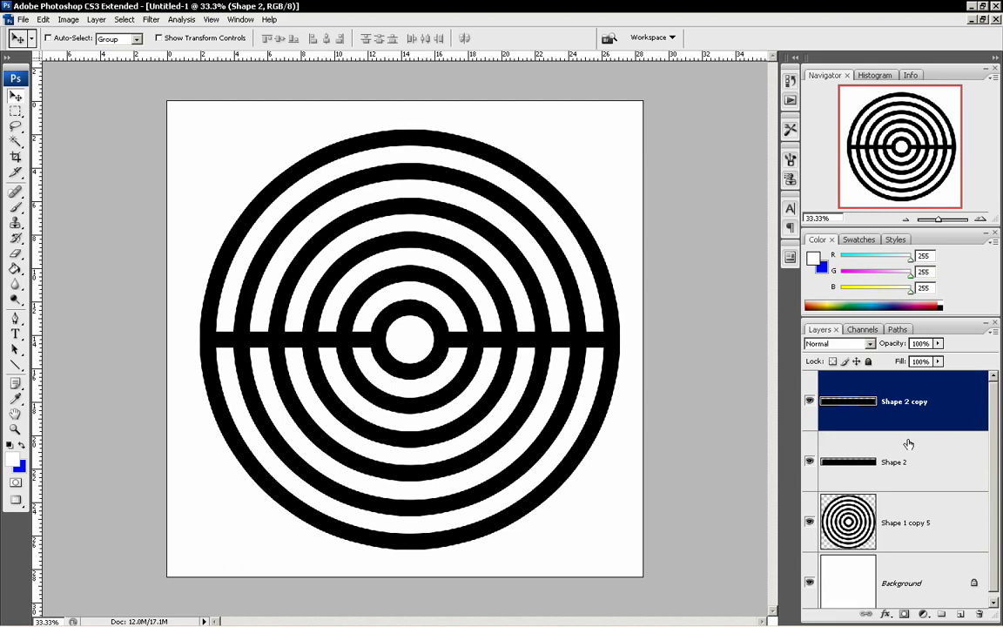
pyautogui.hotkey('ctrl', 'e')
pyautogui.click(810, 403)
pyautogui.click(810, 403)
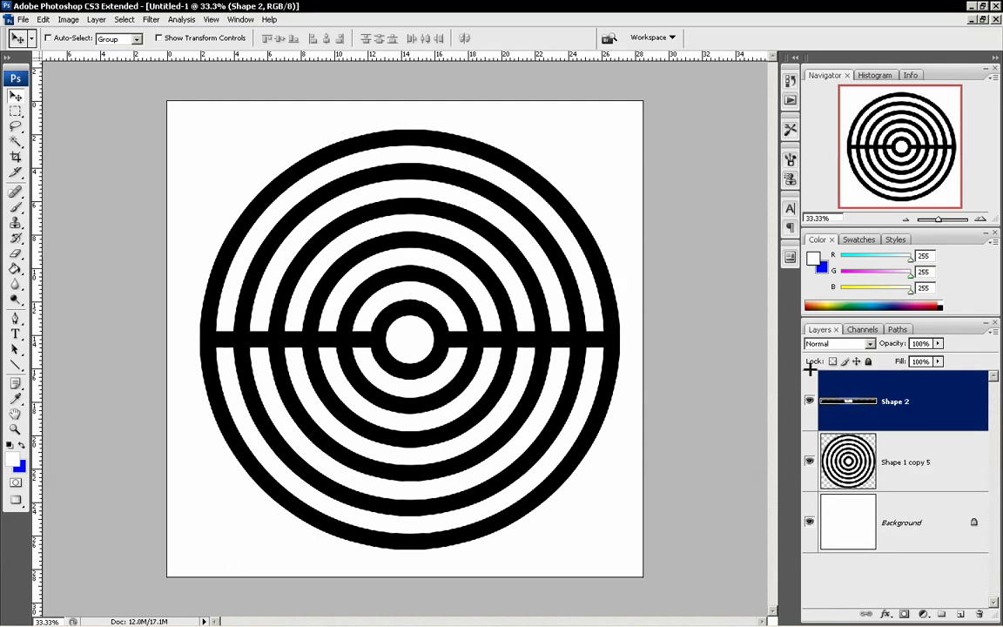
# Duplicate the merged line layer, rotate the copy 90° into a vertical line and nudge it to the rings' centre
pyautogui.moveTo(922, 421); pyautogui.dragTo(960, 614)
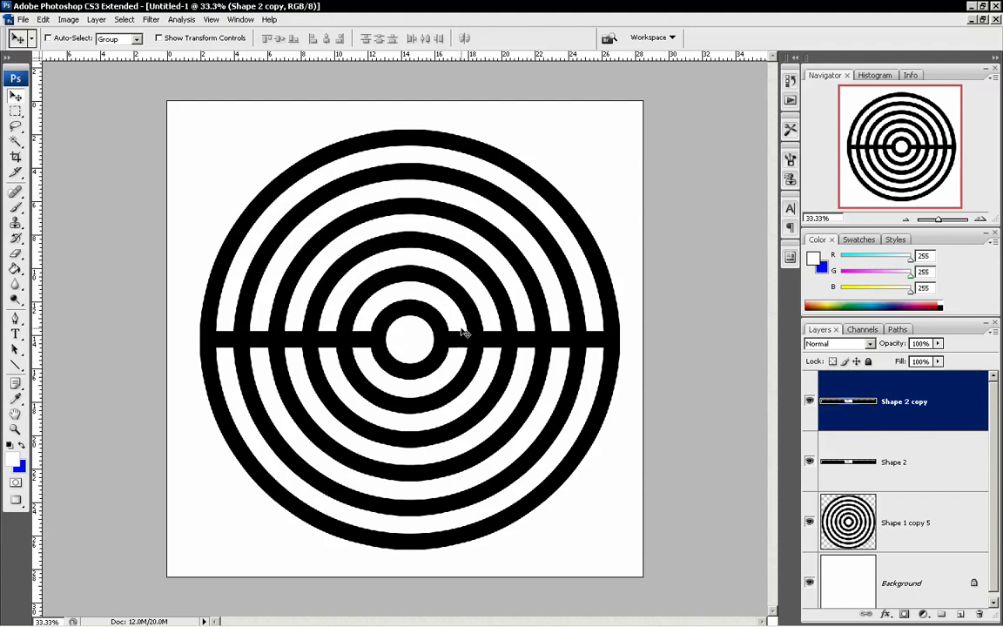
pyautogui.hotkey('ctrl', 't')
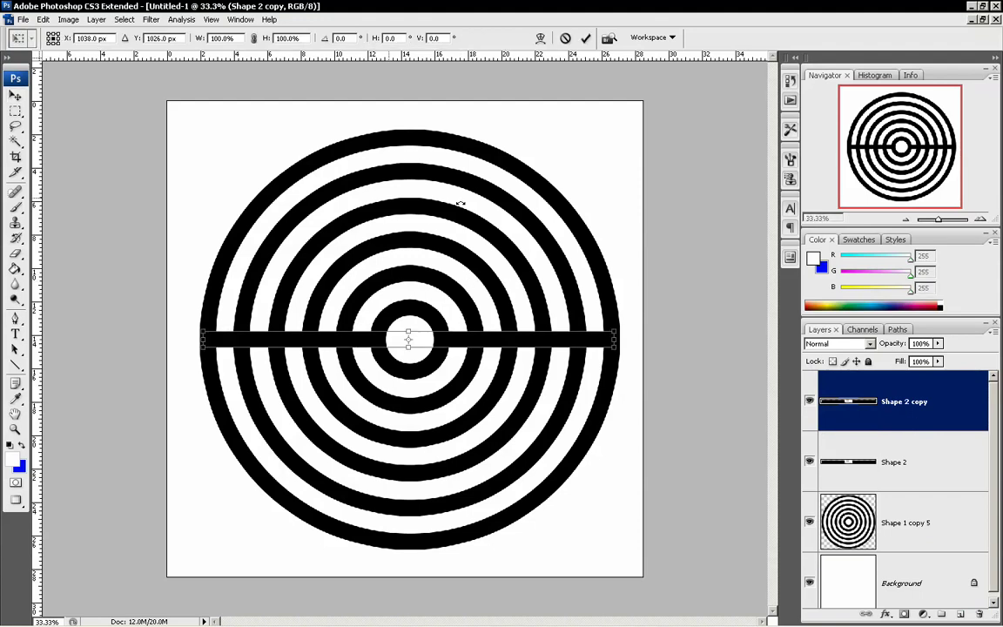
pyautogui.keyDown('shift'); pyautogui.moveTo(435, 225); pyautogui.dragTo(561, 421); pyautogui.keyUp('shift')
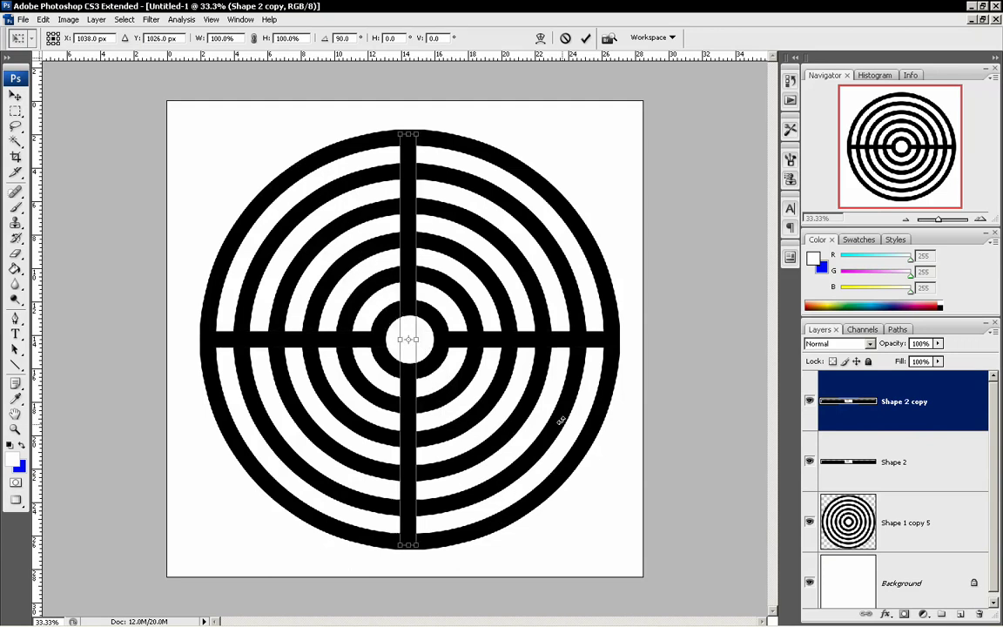
pyautogui.press('Return')
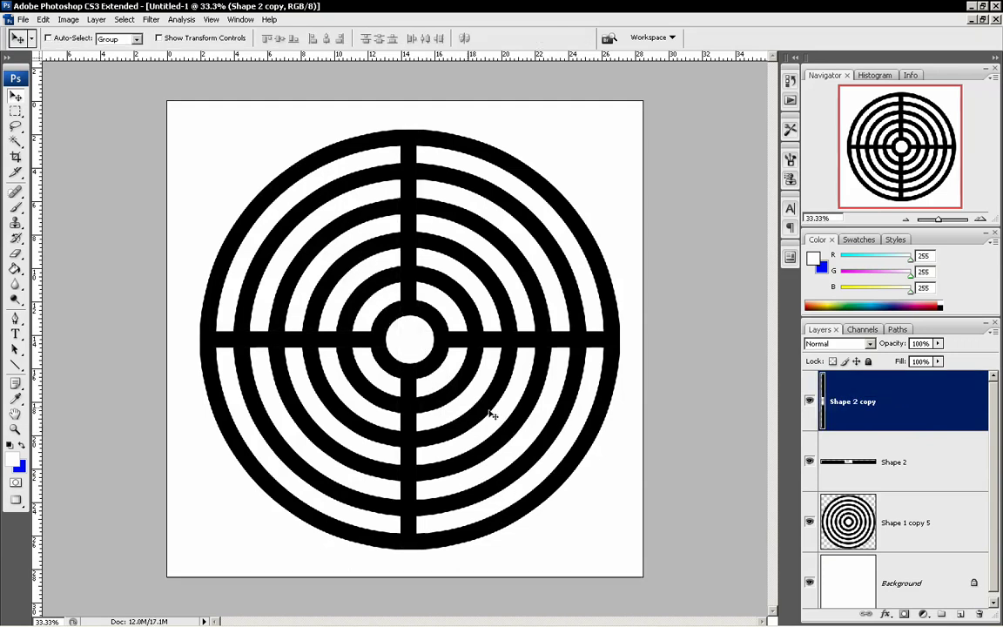
pyautogui.moveTo(419, 434); pyautogui.dragTo(422, 434)
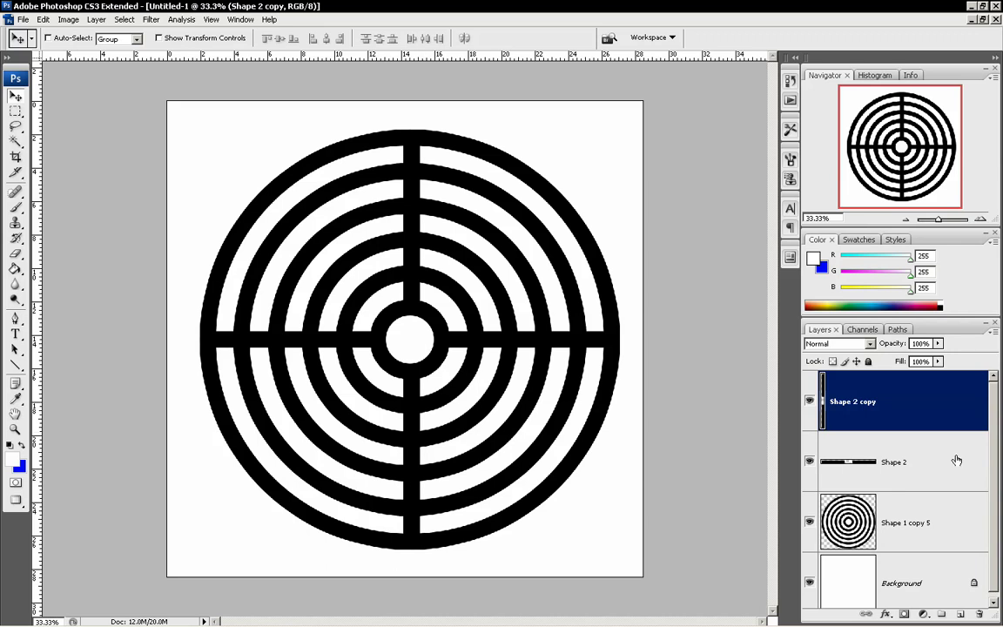
# Merge the vertical line's layer with the horizontal line's layer into a single cross
pyautogui.click(855, 459)
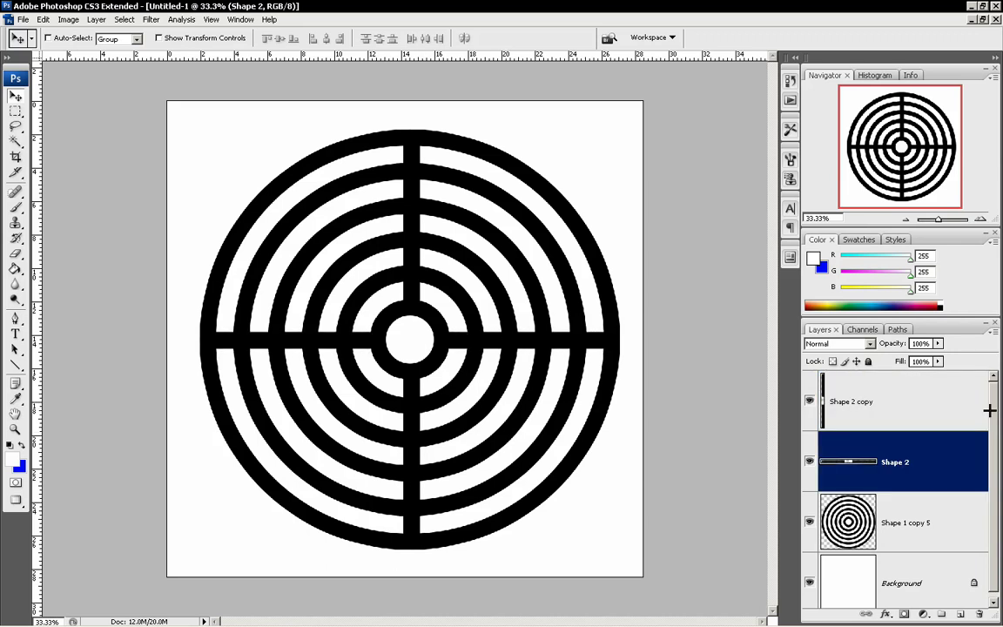
pyautogui.click(951, 412)
pyautogui.hotkey('ctrl', 'e')
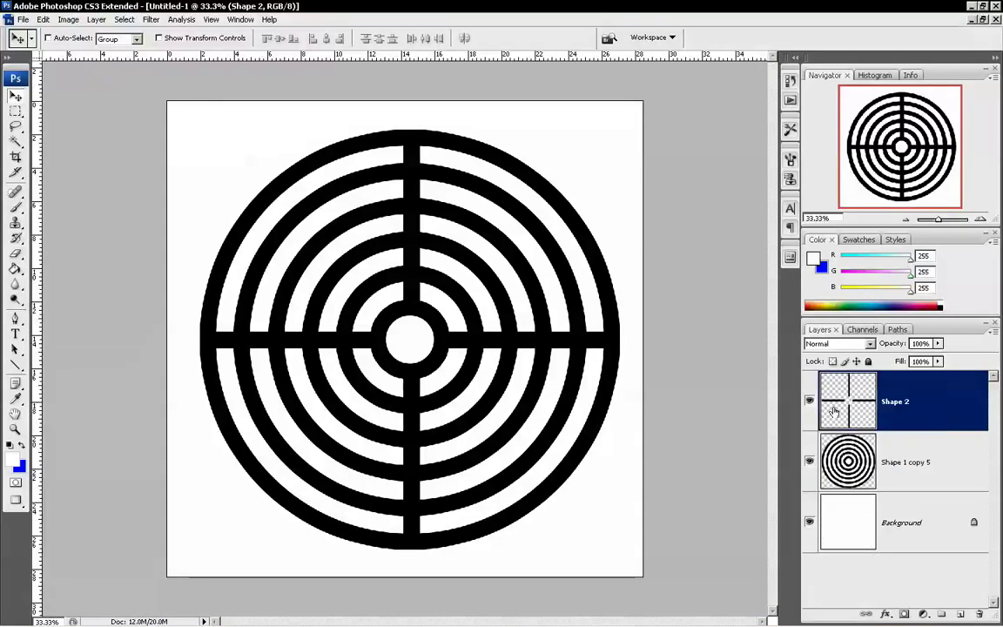
pyautogui.click(810, 401)
pyautogui.click(810, 401)
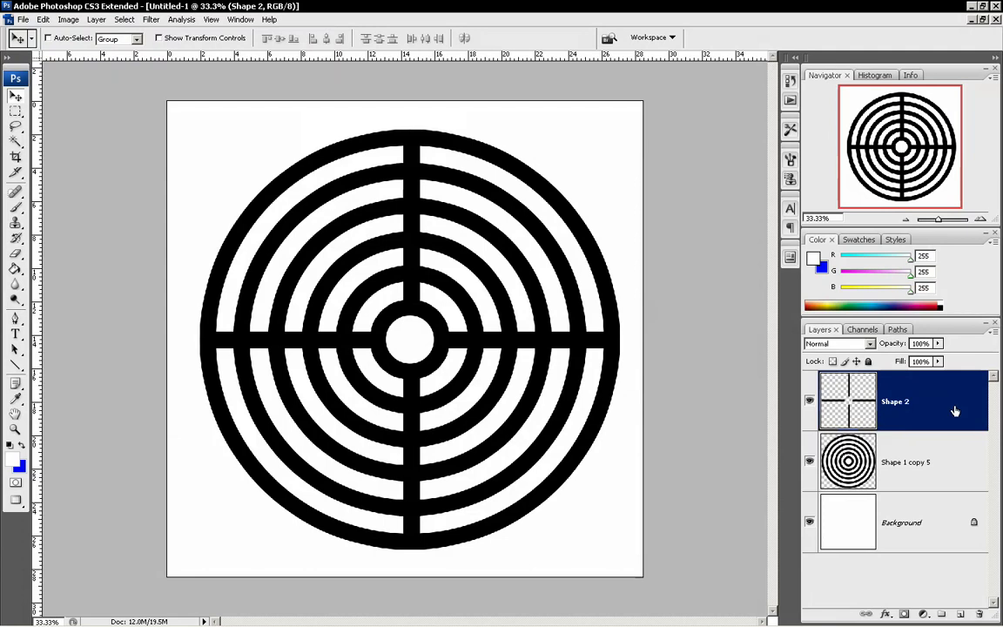
# Duplicate the cross layer, rotate the copy 45° about its centre and merge it with the original cross
pyautogui.moveTo(935, 419); pyautogui.dragTo(960, 614)
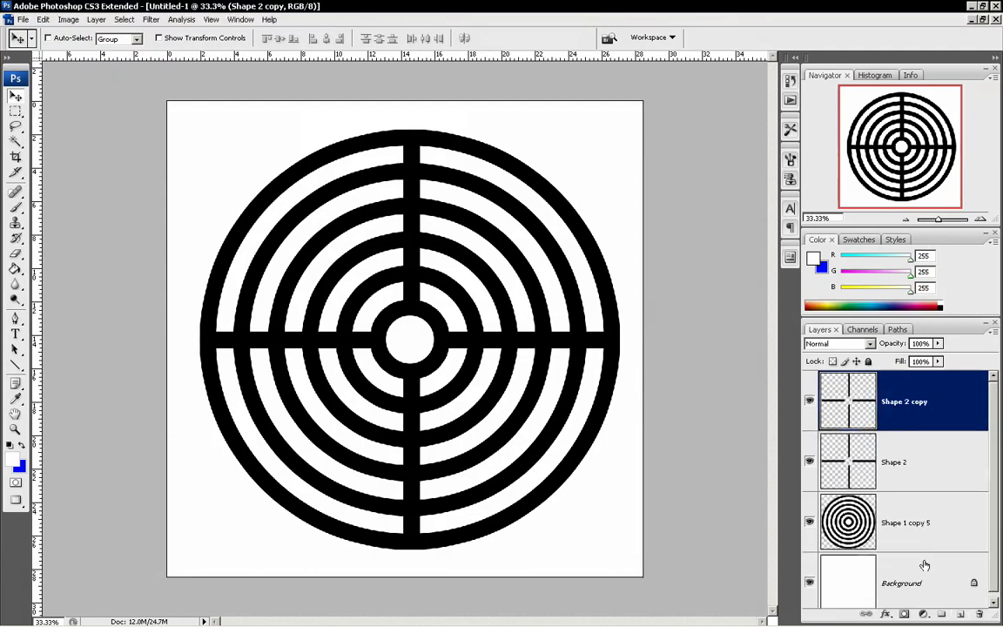
pyautogui.hotkey('ctrl', 't')
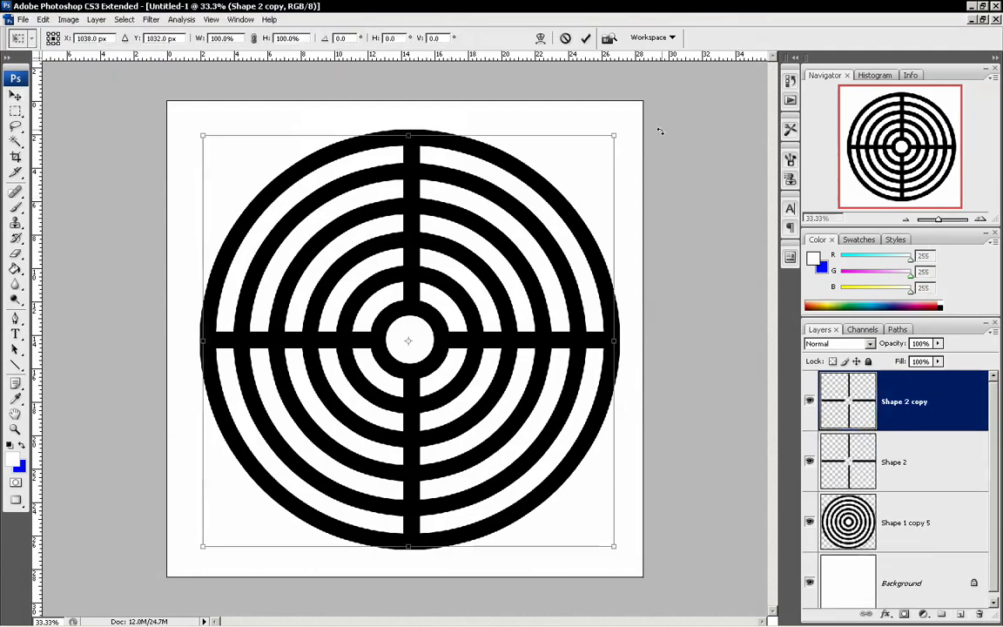
pyautogui.keyDown('shift'); pyautogui.moveTo(659, 130); pyautogui.dragTo(699, 341); pyautogui.keyUp('shift')
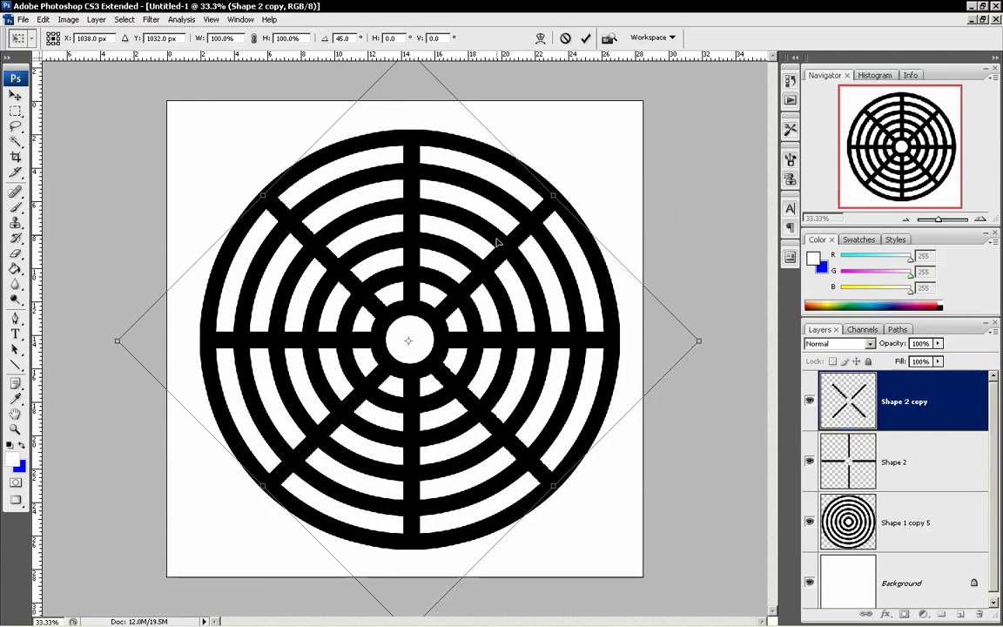
pyautogui.press('Return')
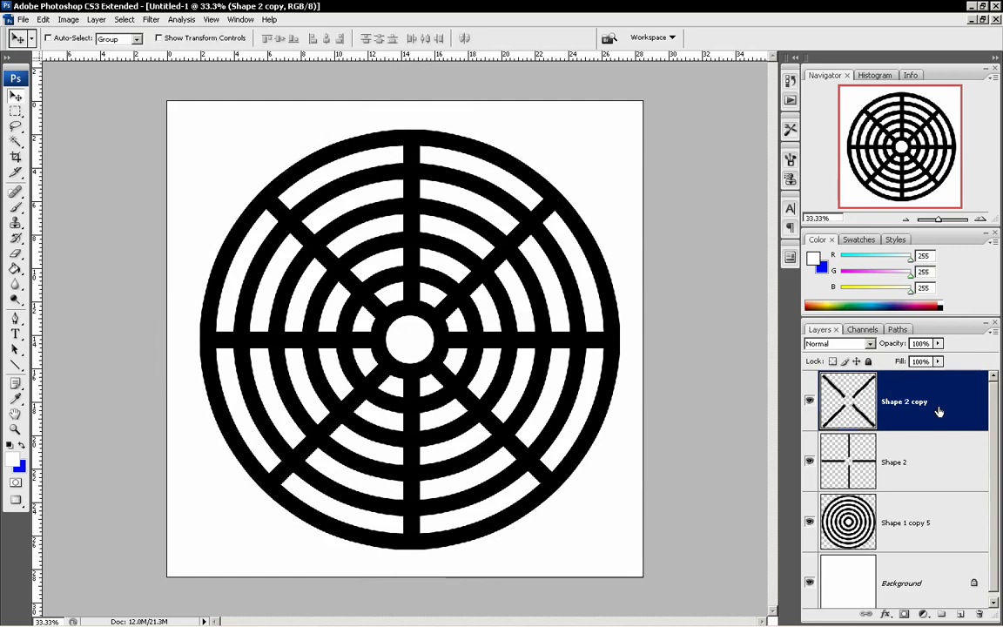
pyautogui.hotkey('ctrl', 'e')
# Duplicate the eight-spoke layer and rotate the copy about 22° so its spokes fall midway between the original ones
pyautogui.moveTo(941, 414); pyautogui.dragTo(961, 617)
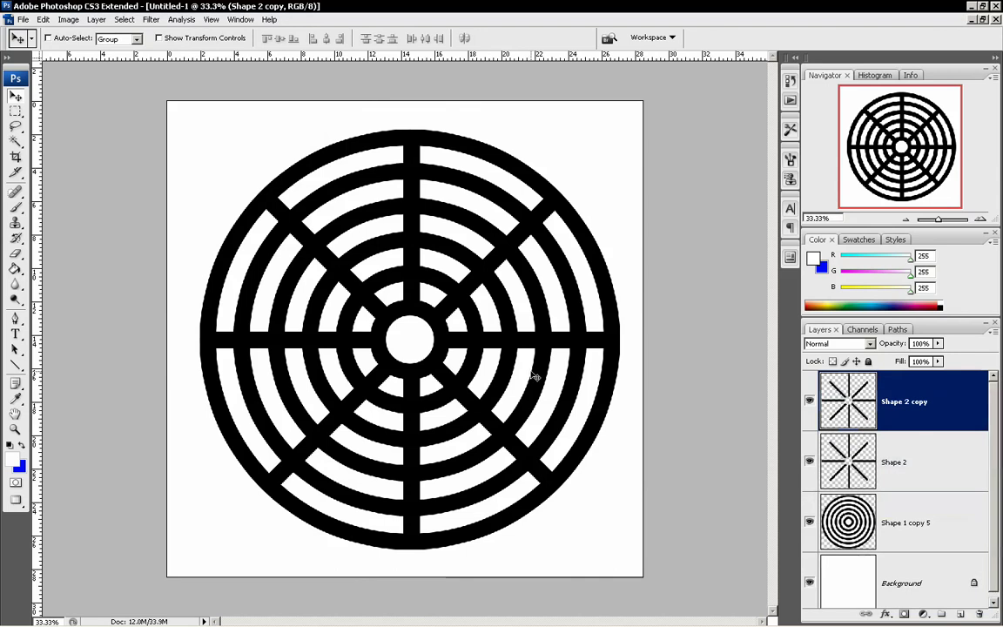
pyautogui.hotkey('ctrl', 't')
pyautogui.moveTo(638, 170); pyautogui.dragTo(686, 319)
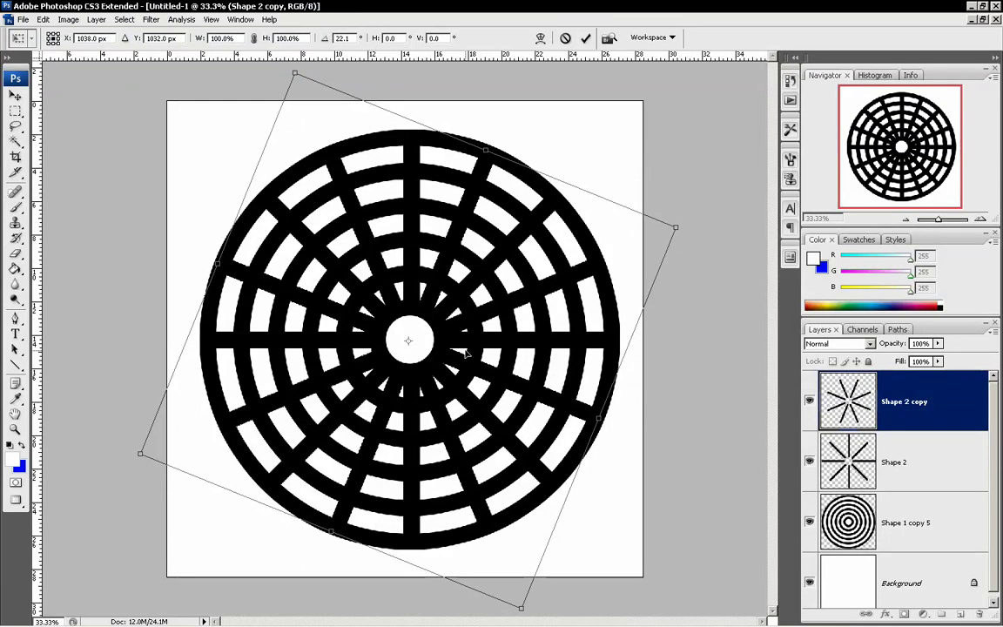
pyautogui.press('Return')
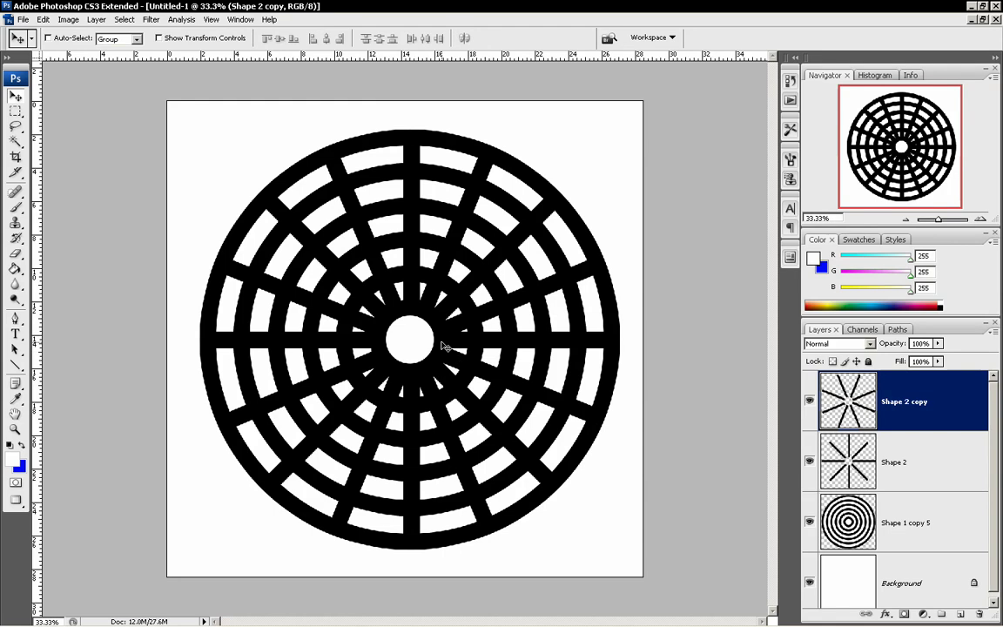
pyautogui.hotkey('ctrl', 't')
pyautogui.moveTo(694, 286); pyautogui.dragTo(678, 319)
pyautogui.press('Return')
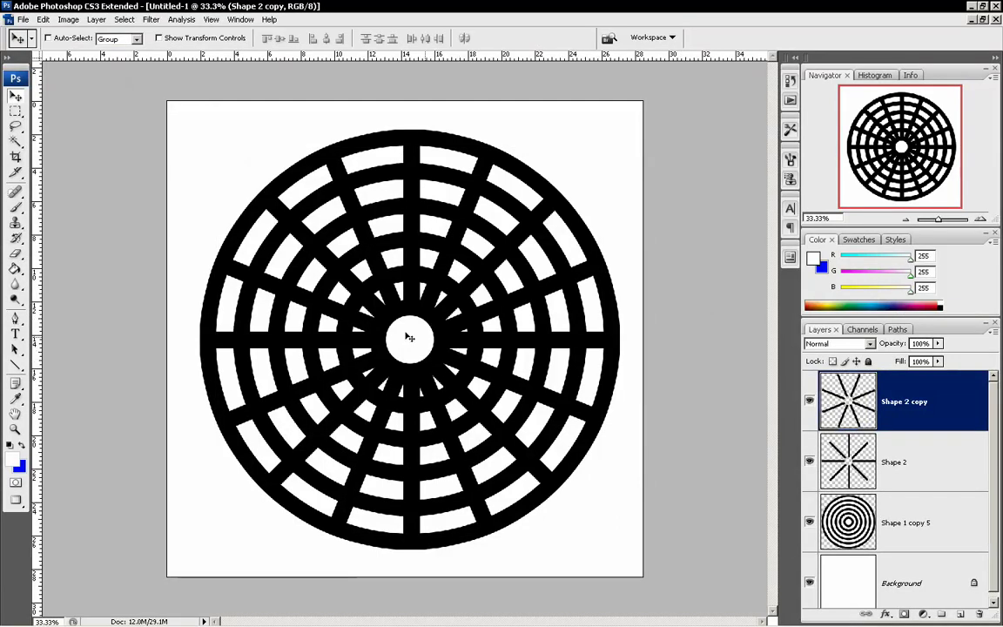
pyautogui.click(810, 401)
pyautogui.click(810, 400)
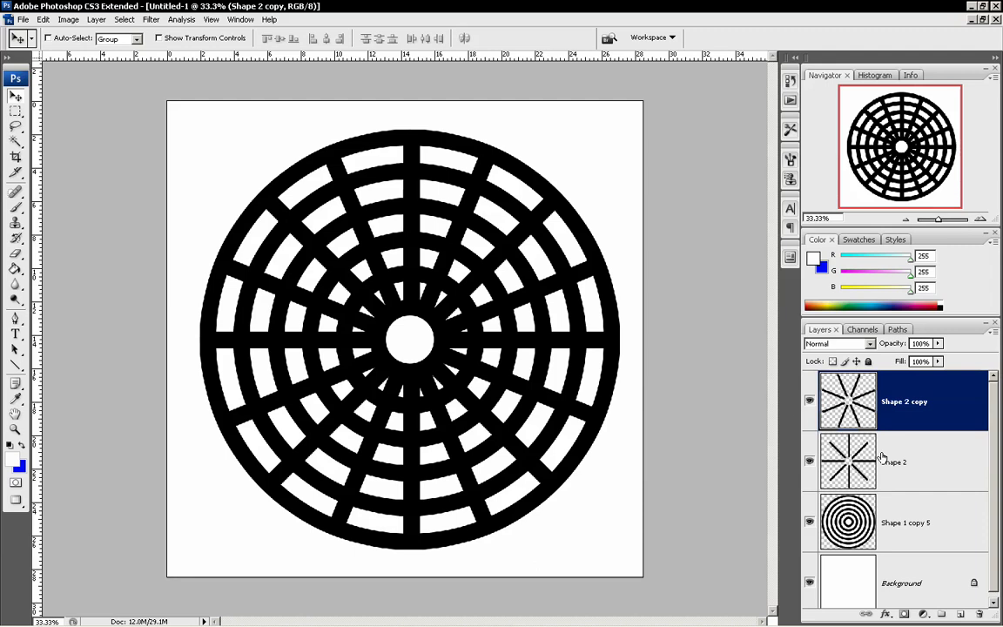
# Erase the inner ends of the in-between spokes around the centre on the Shape 2 copy layer, using a 96 px eraser
pyautogui.click(906, 462)
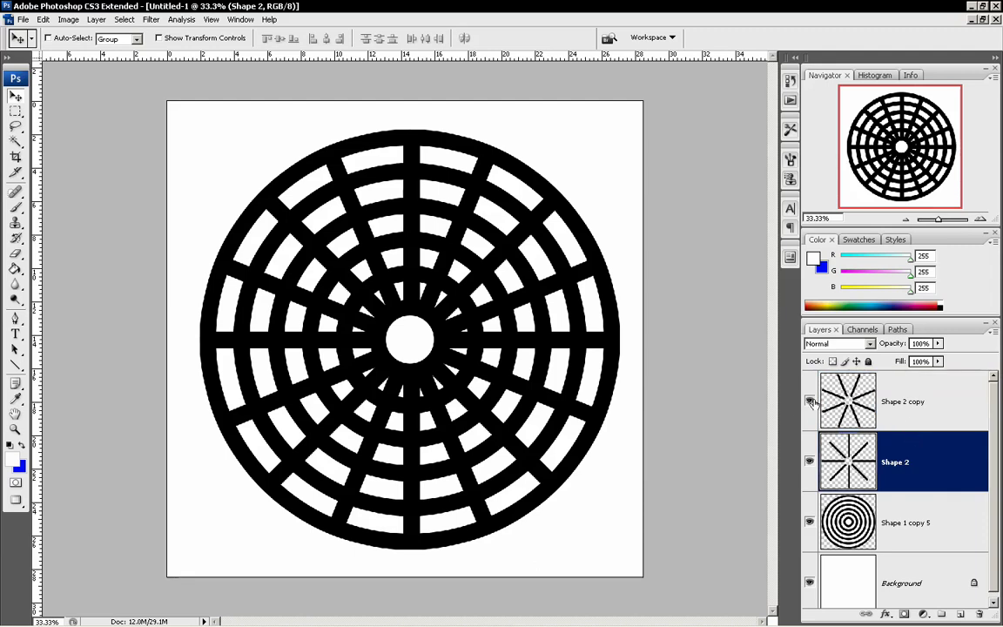
pyautogui.click(903, 408)
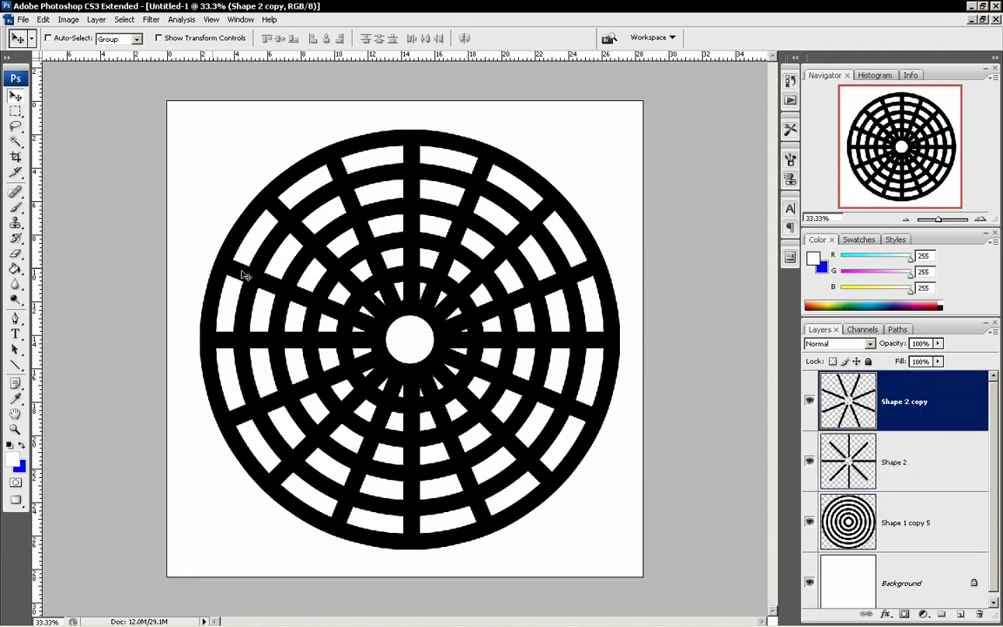
pyautogui.click(15, 253)
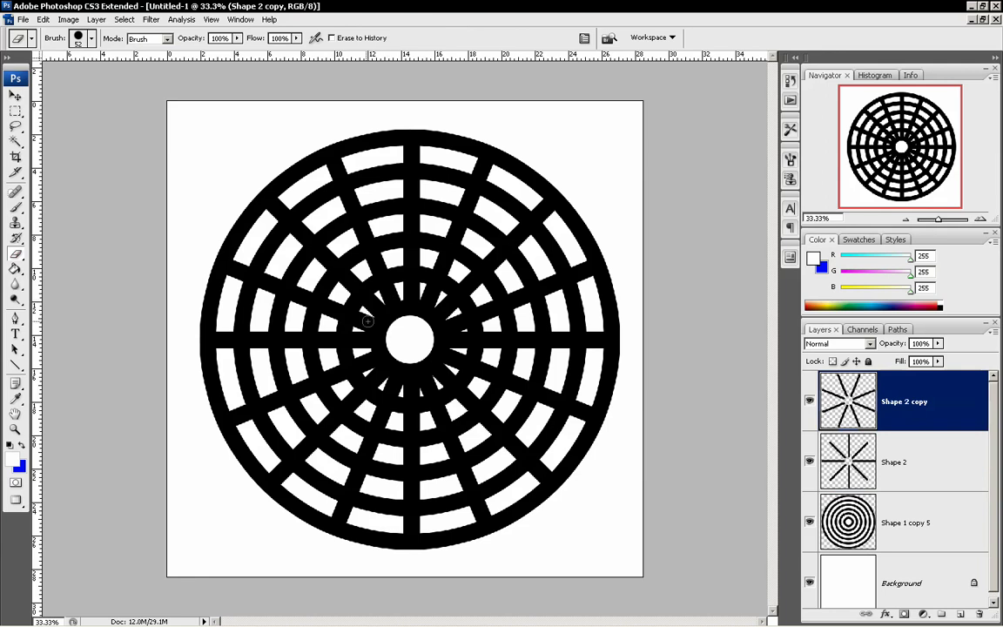
pyautogui.click(979, 218)
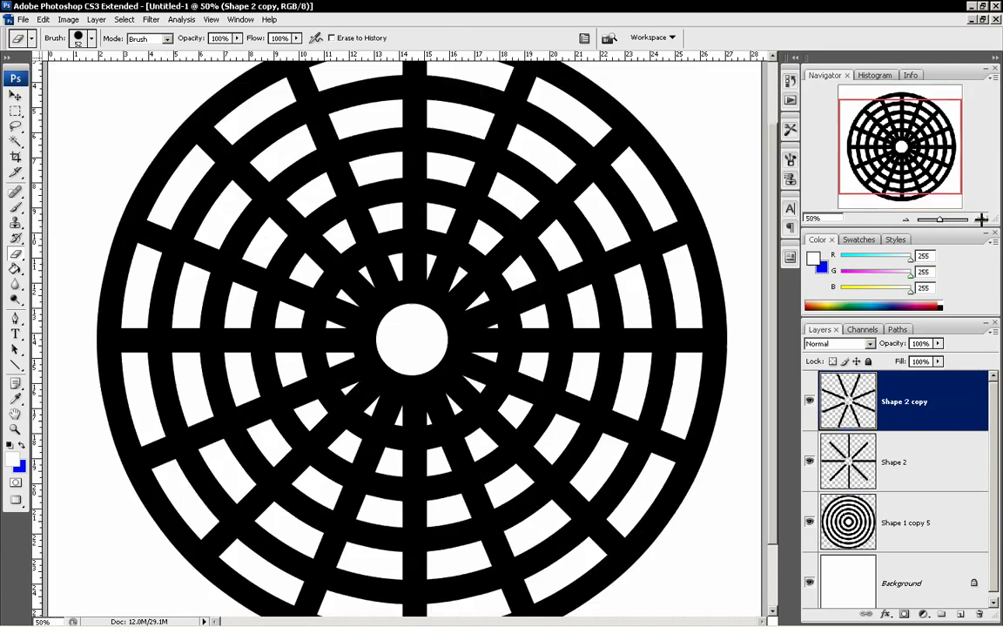
pyautogui.rightClick(457, 280)
pyautogui.moveTo(510, 309); pyautogui.dragTo(536, 309)
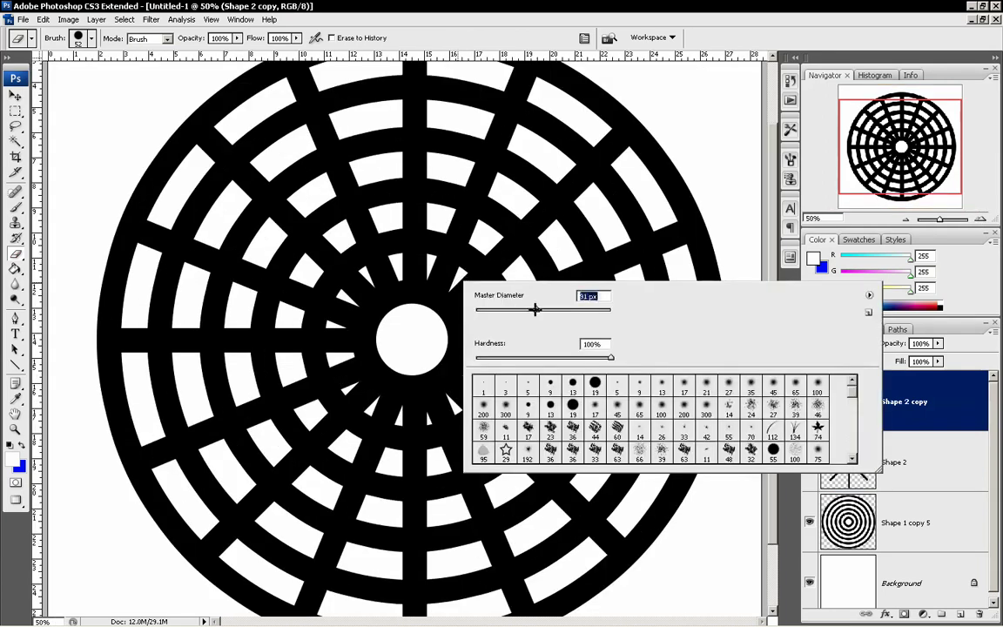
pyautogui.moveTo(400, 269)
pyautogui.mouseDown()
pyautogui.moveTo(310, 290)
pyautogui.moveTo(309, 329)
pyautogui.moveTo(346, 369)
pyautogui.moveTo(424, 413)
pyautogui.moveTo(466, 370)
pyautogui.moveTo(470, 300)
pyautogui.moveTo(418, 262)
pyautogui.moveTo(465, 323)
pyautogui.mouseUp()
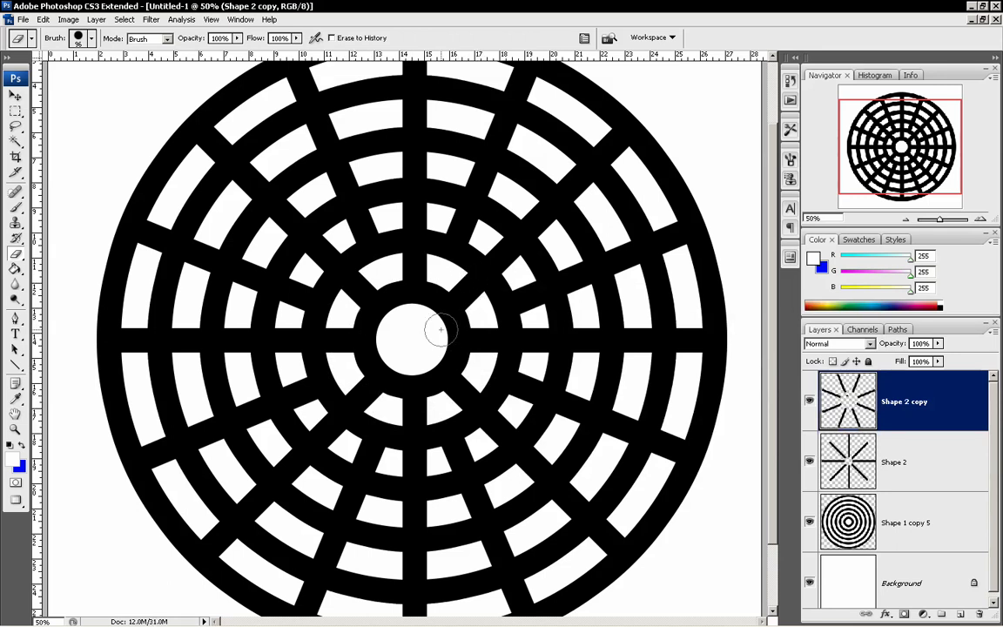
# Merge the trimmed spoke copy into the Shape 2 layer and check the combined spokes by toggling their visibility
pyautogui.click(906, 219)
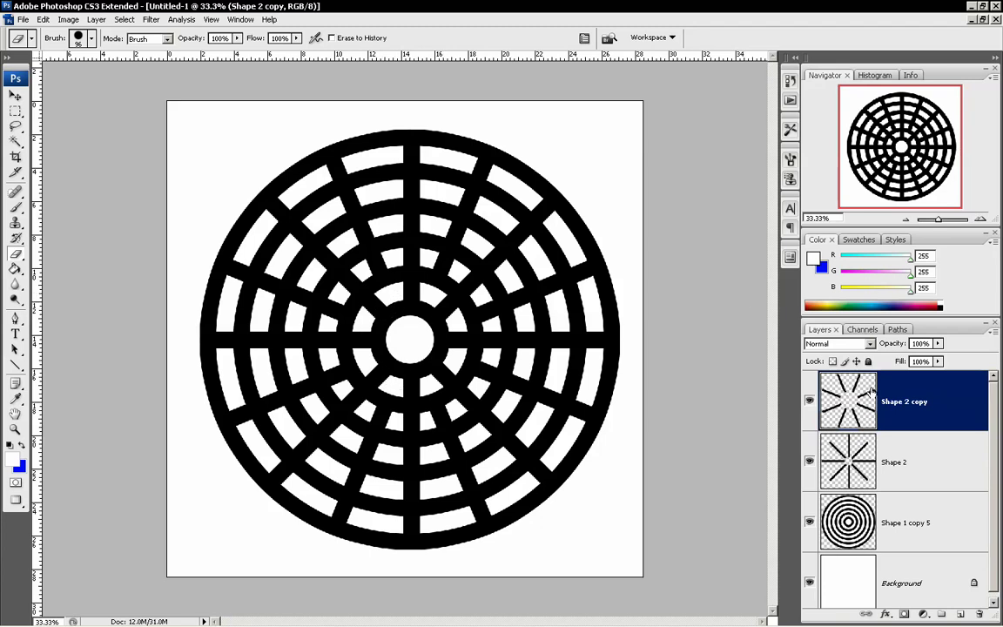
pyautogui.hotkey('ctrl', 'e')
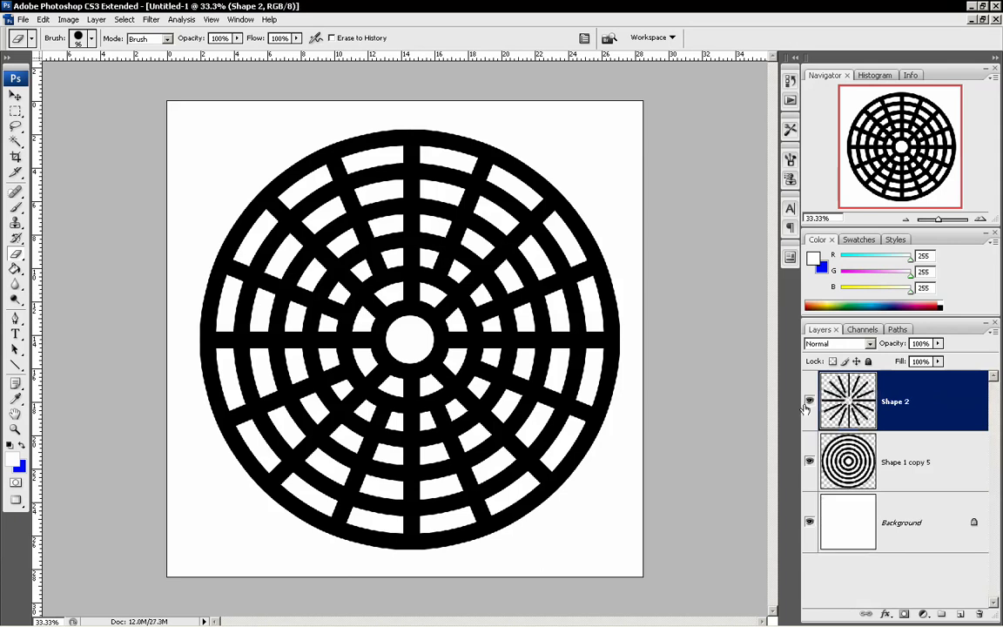
pyautogui.click(810, 401)
pyautogui.click(810, 402)
# Add a new layer above the spokes and set the foreground colour to bright green (18ff00)
pyautogui.click(993, 332)
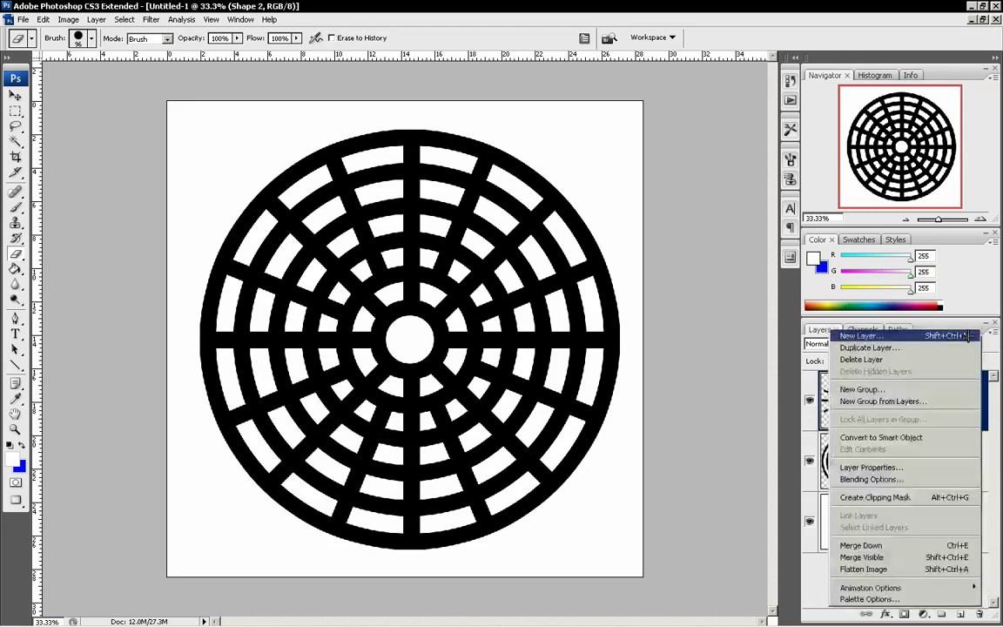
pyautogui.click(969, 336)
pyautogui.click(706, 238)
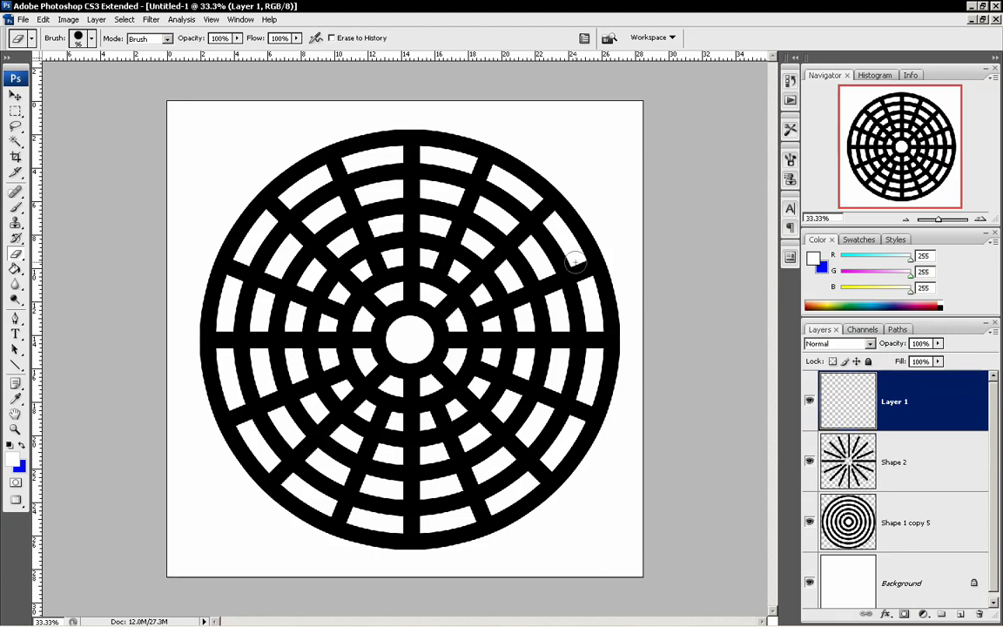
pyautogui.click(21, 446)
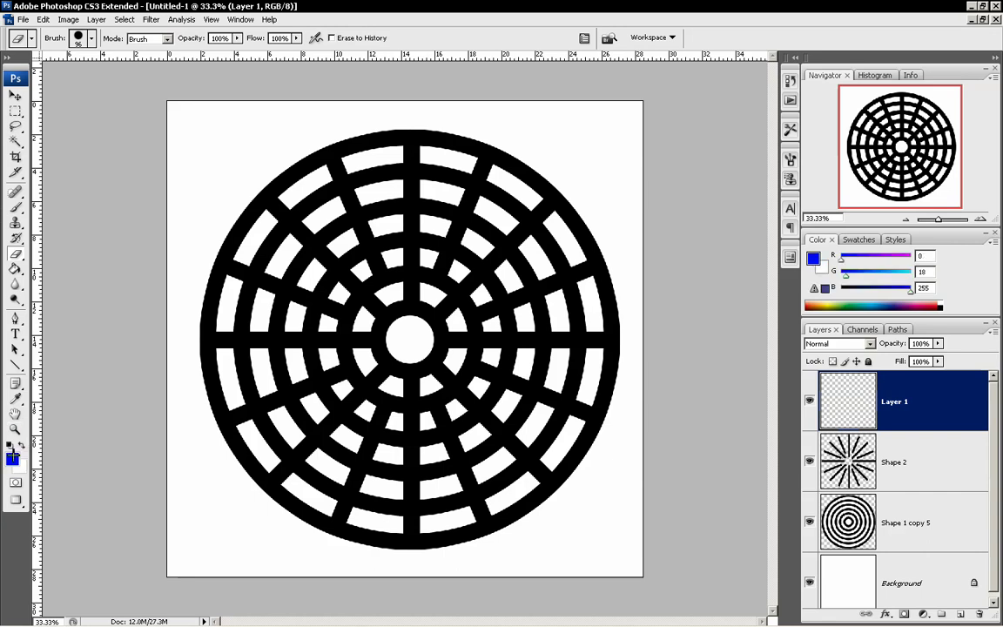
pyautogui.click(12, 458)
pyautogui.click(530, 380)
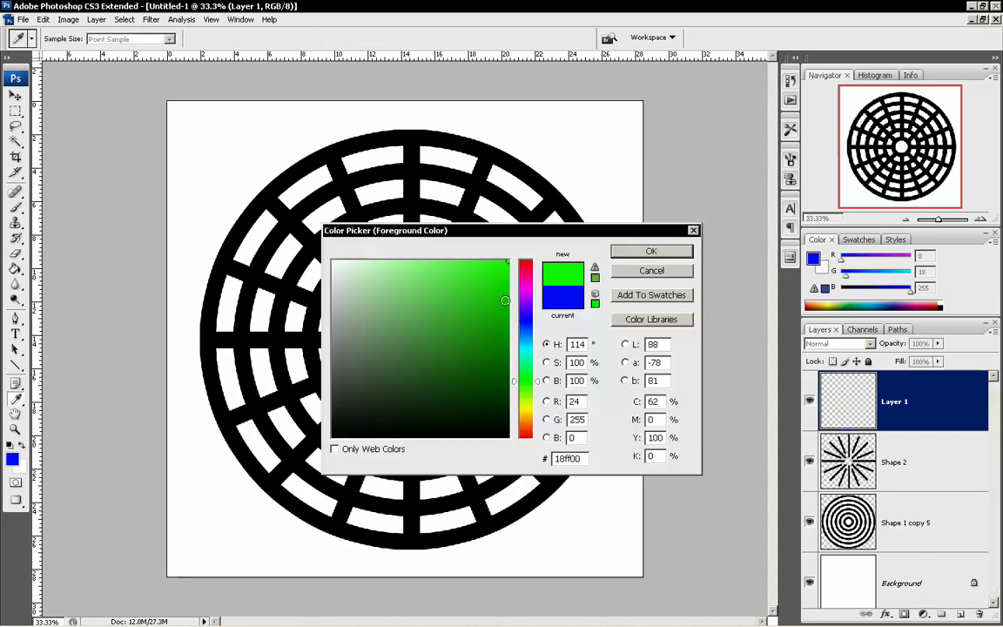
pyautogui.click(634, 253)
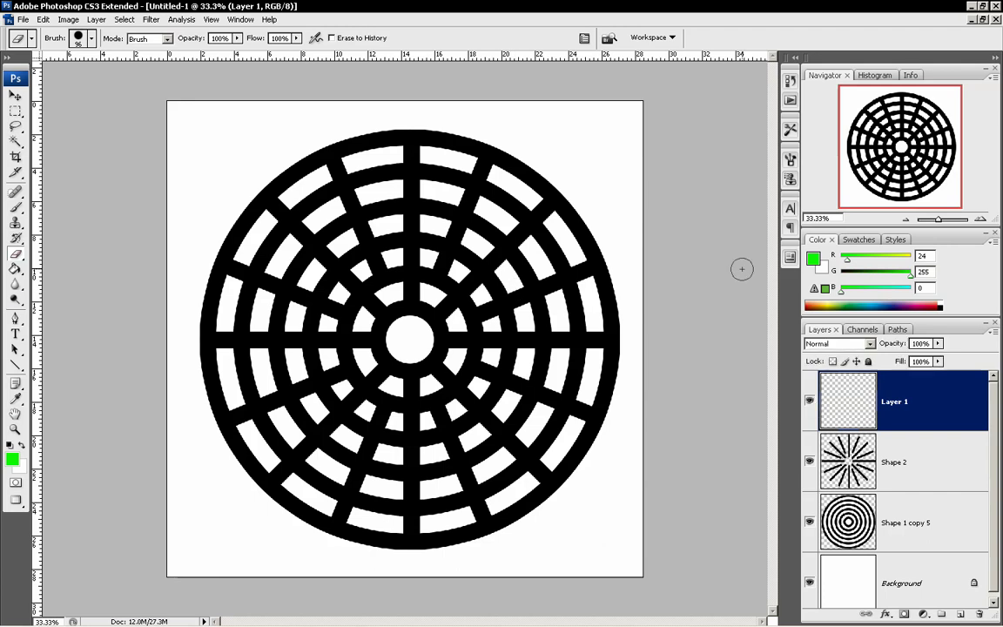
# Paint a winding green path from outside the lower-right rim to the centre with a 40 px brush, plus an upper-left entrance branch joining it
pyautogui.click(16, 208)
pyautogui.rightClick(407, 244)
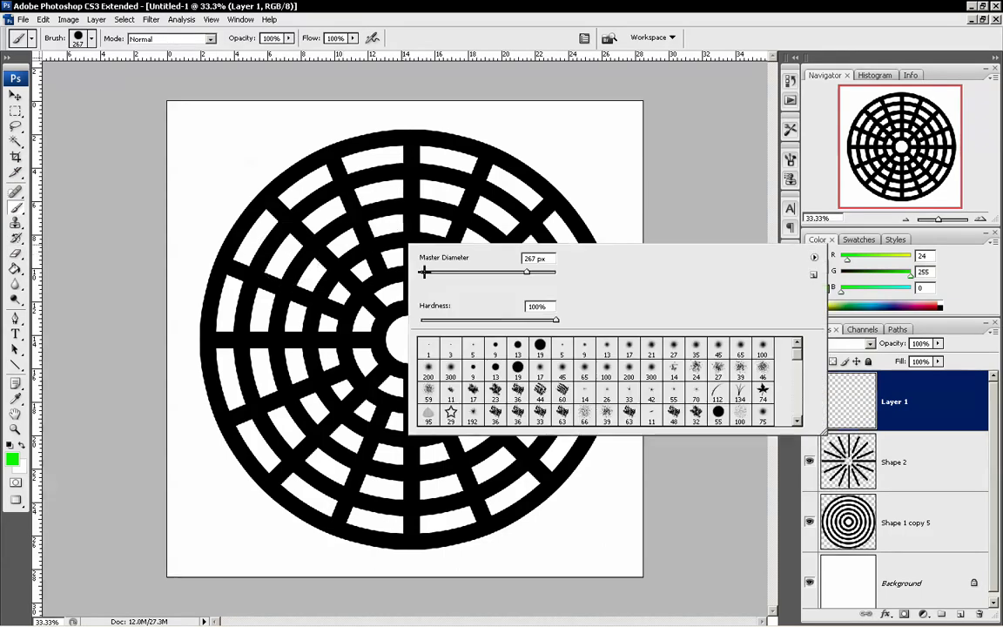
pyautogui.moveTo(430, 271); pyautogui.dragTo(437, 273)
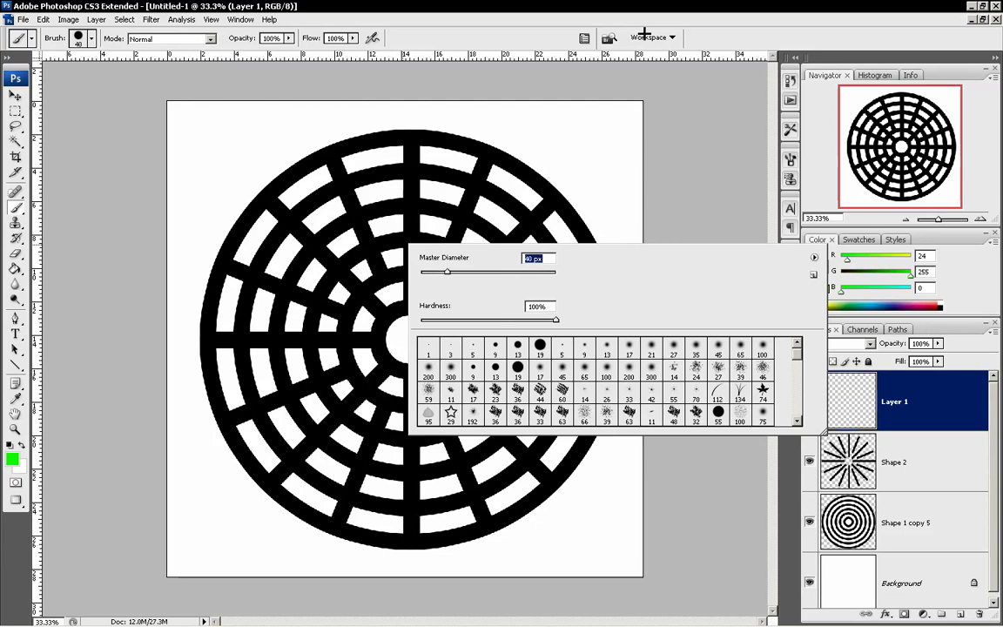
pyautogui.press('Return')
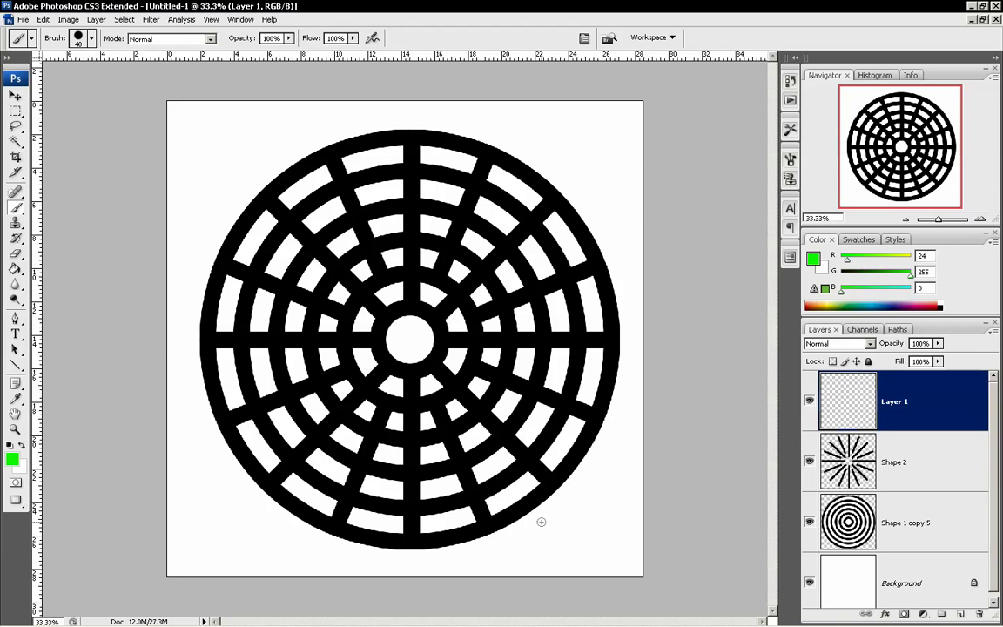
pyautogui.moveTo(539, 523)
pyautogui.mouseDown()
pyautogui.moveTo(506, 494)
pyautogui.moveTo(553, 455)
pyautogui.moveTo(552, 433)
pyautogui.moveTo(516, 440)
pyautogui.moveTo(482, 470)
pyautogui.moveTo(437, 484)
pyautogui.moveTo(425, 451)
pyautogui.moveTo(358, 455)
pyautogui.moveTo(342, 443)
pyautogui.moveTo(324, 474)
pyautogui.moveTo(225, 324)
pyautogui.moveTo(225, 268)
pyautogui.moveTo(237, 245)
pyautogui.moveTo(280, 253)
pyautogui.moveTo(265, 306)
pyautogui.moveTo(296, 311)
pyautogui.moveTo(303, 278)
pyautogui.moveTo(344, 242)
pyautogui.moveTo(313, 200)
pyautogui.moveTo(331, 174)
pyautogui.moveTo(384, 158)
pyautogui.moveTo(389, 255)
pyautogui.moveTo(455, 270)
pyautogui.moveTo(492, 234)
pyautogui.moveTo(521, 243)
pyautogui.moveTo(558, 312)
pyautogui.moveTo(493, 322)
pyautogui.moveTo(491, 351)
pyautogui.moveTo(515, 356)
pyautogui.moveTo(521, 385)
pyautogui.moveTo(474, 435)
pyautogui.moveTo(446, 407)
pyautogui.moveTo(366, 413)
pyautogui.moveTo(390, 388)
pyautogui.moveTo(360, 358)
pyautogui.moveTo(399, 344)
pyautogui.mouseUp()
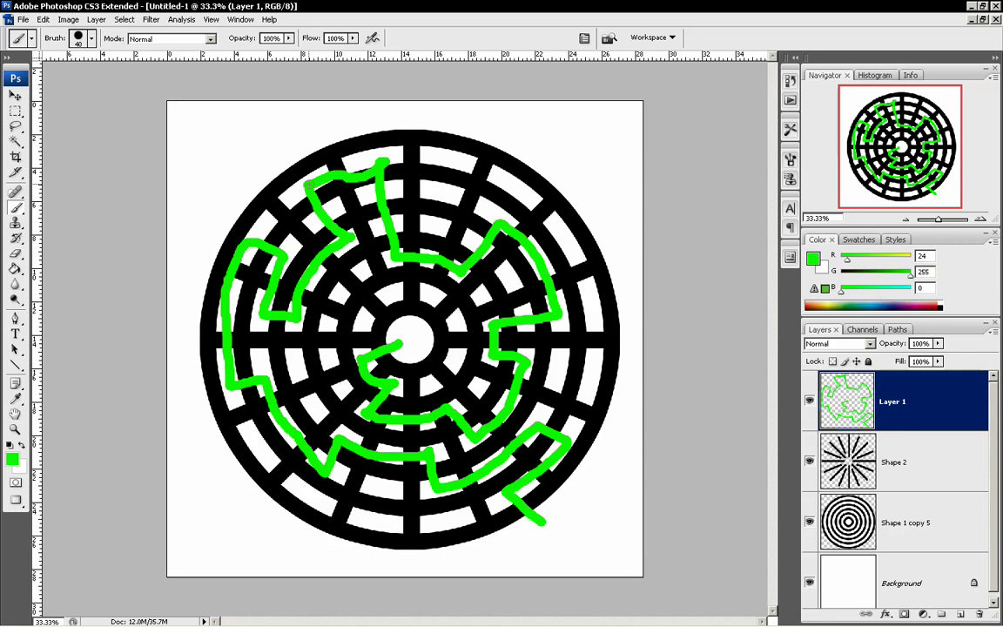
pyautogui.moveTo(281, 148); pyautogui.dragTo(344, 228)
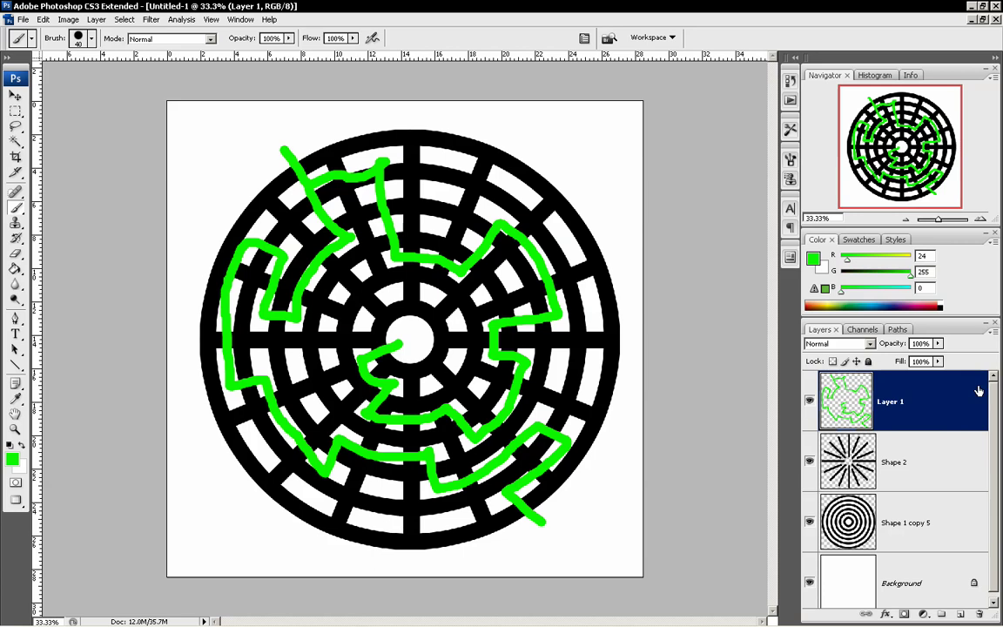
# Add another new layer above the green path and set the brush's foreground colour to red (ff0000)
pyautogui.click(992, 330)
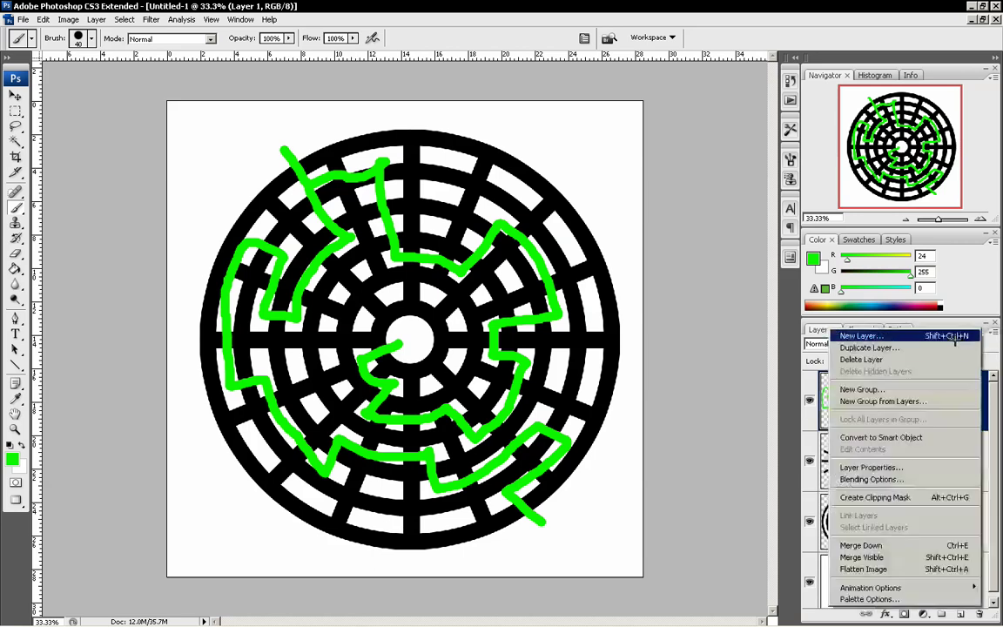
pyautogui.click(871, 337)
pyautogui.click(781, 260)
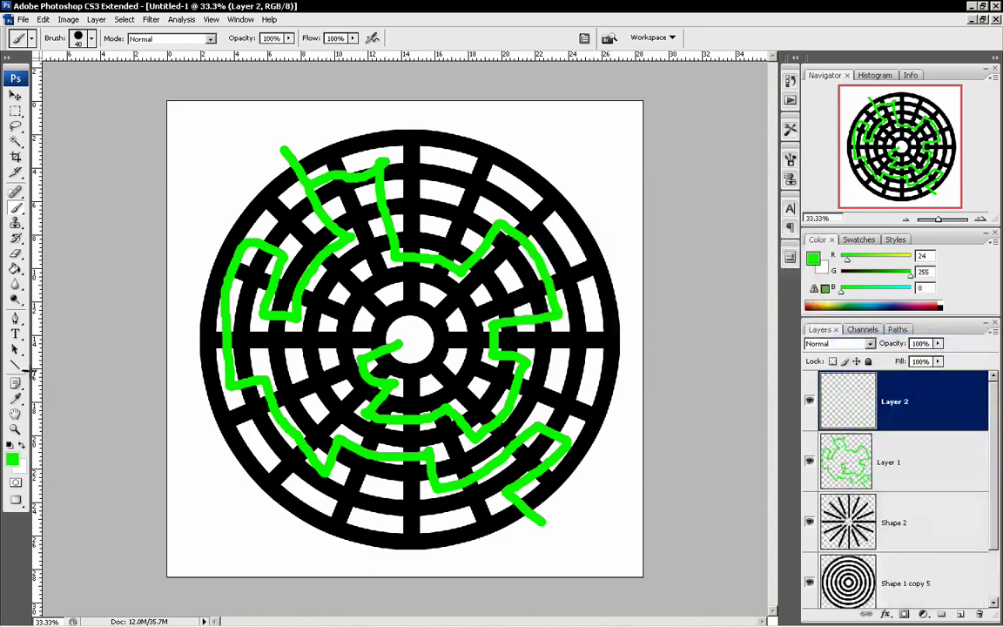
pyautogui.click(11, 458)
pyautogui.click(526, 439)
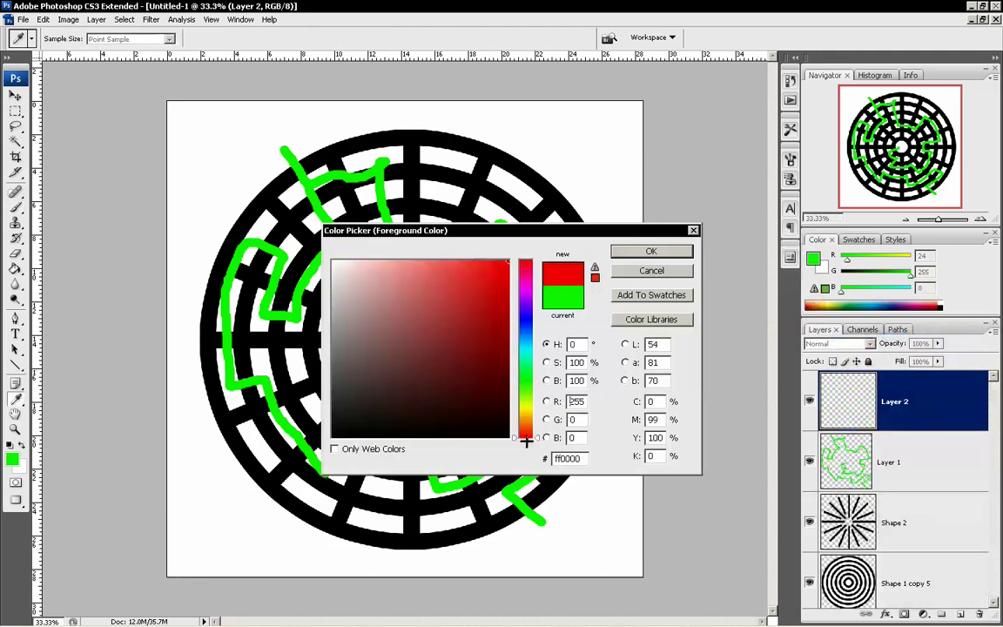
pyautogui.press('Return')
pyautogui.press('b')
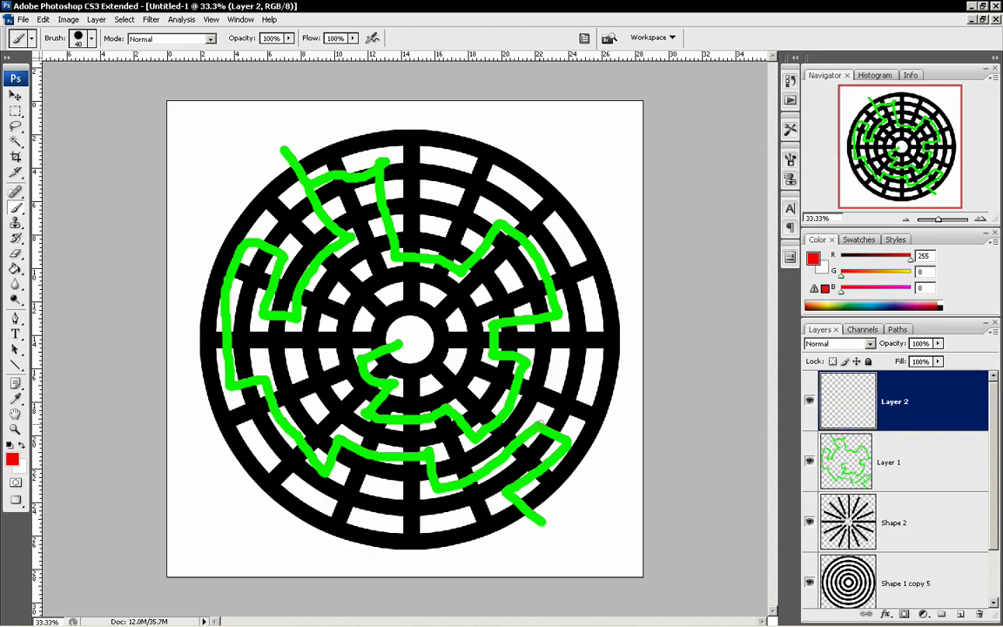
# Paint red side passages and dead ends through the maze cells, mostly branching off the green path, with the 40 px brush
pyautogui.moveTo(540, 425)
pyautogui.mouseDown()
pyautogui.moveTo(552, 376)
pyautogui.moveTo(578, 376)
pyautogui.moveTo(592, 346)
pyautogui.moveTo(585, 272)
pyautogui.moveTo(562, 238)
pyautogui.moveTo(447, 160)
pyautogui.mouseUp()
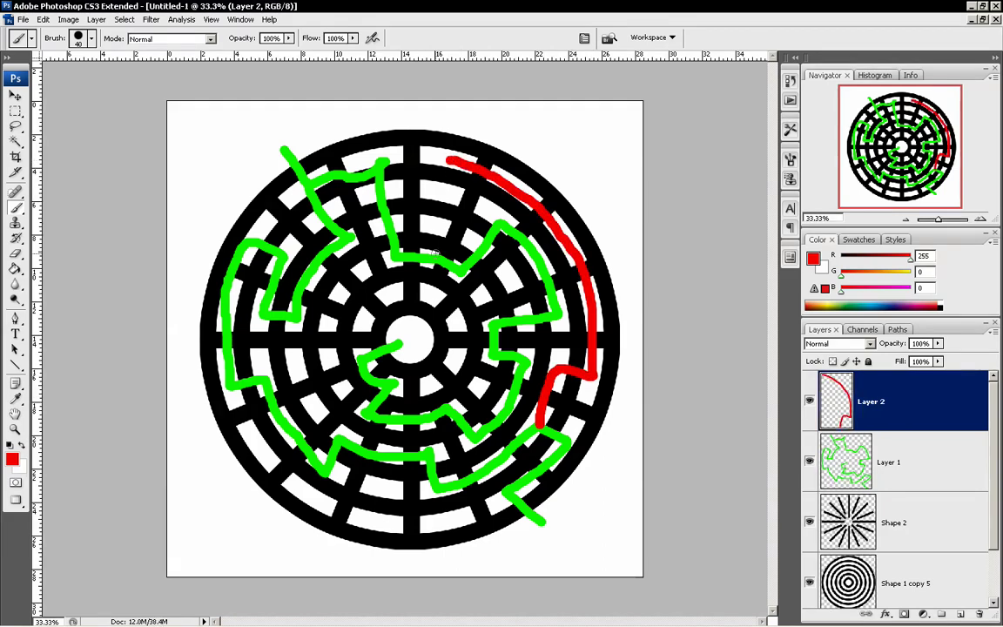
pyautogui.moveTo(428, 255); pyautogui.dragTo(438, 193)
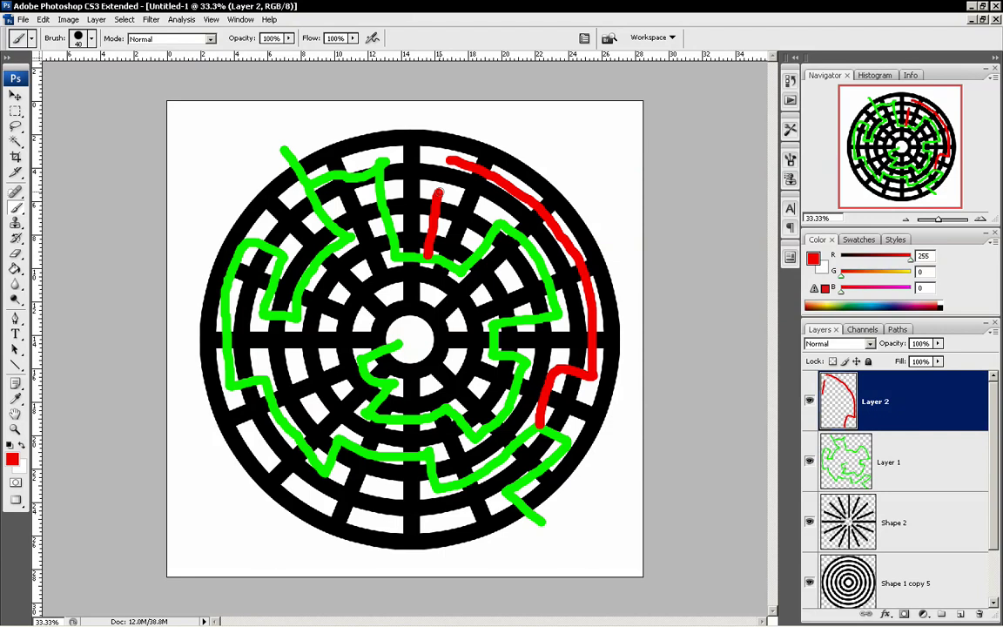
pyautogui.moveTo(439, 192); pyautogui.dragTo(447, 162)
pyautogui.moveTo(504, 496)
pyautogui.mouseDown()
pyautogui.moveTo(470, 516)
pyautogui.moveTo(386, 522)
pyautogui.mouseUp()
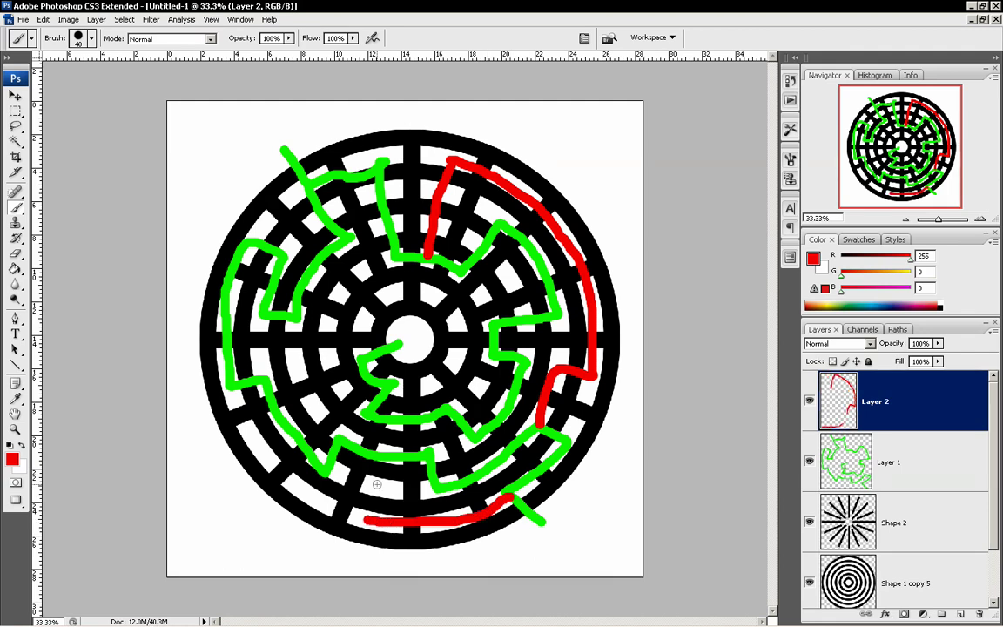
pyautogui.moveTo(367, 520); pyautogui.dragTo(379, 485)
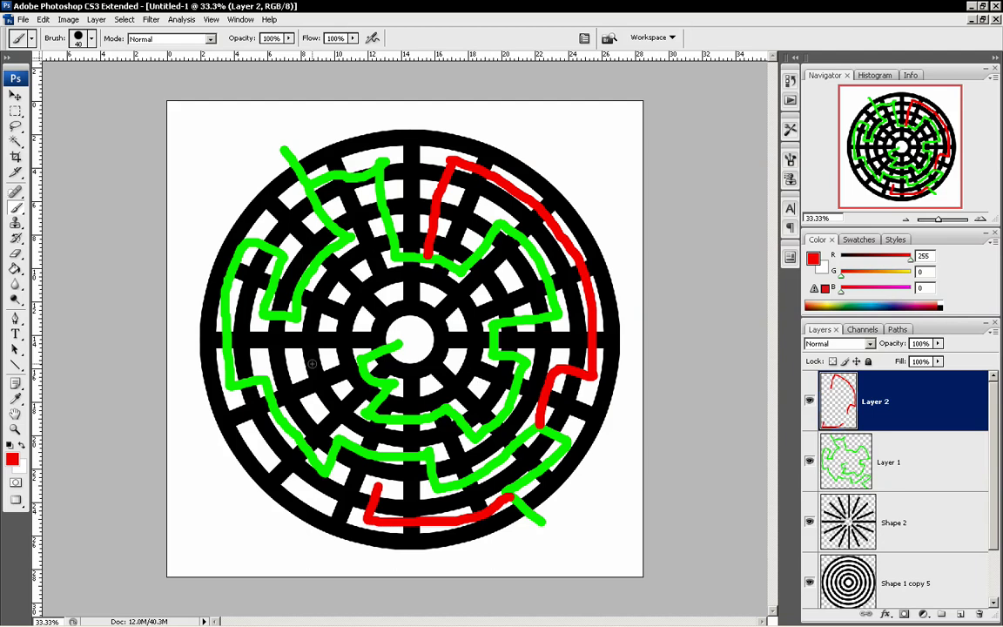
pyautogui.moveTo(288, 422)
pyautogui.mouseDown()
pyautogui.moveTo(338, 394)
pyautogui.moveTo(336, 369)
pyautogui.moveTo(297, 367)
pyautogui.mouseUp()
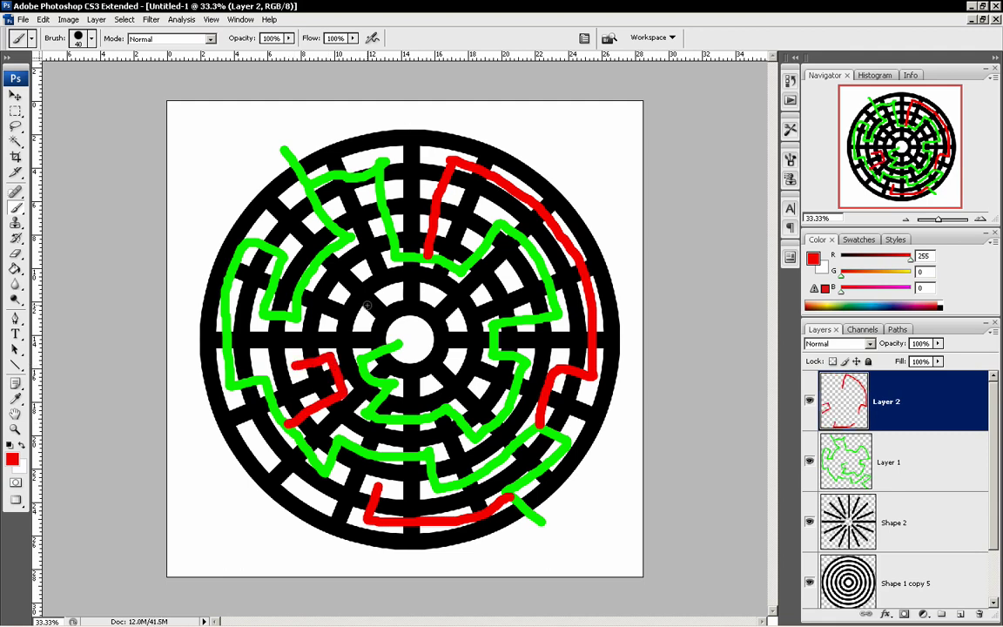
pyautogui.moveTo(334, 246)
pyautogui.mouseDown()
pyautogui.moveTo(369, 264)
pyautogui.moveTo(334, 320)
pyautogui.moveTo(359, 324)
pyautogui.moveTo(414, 289)
pyautogui.moveTo(439, 303)
pyautogui.mouseUp()
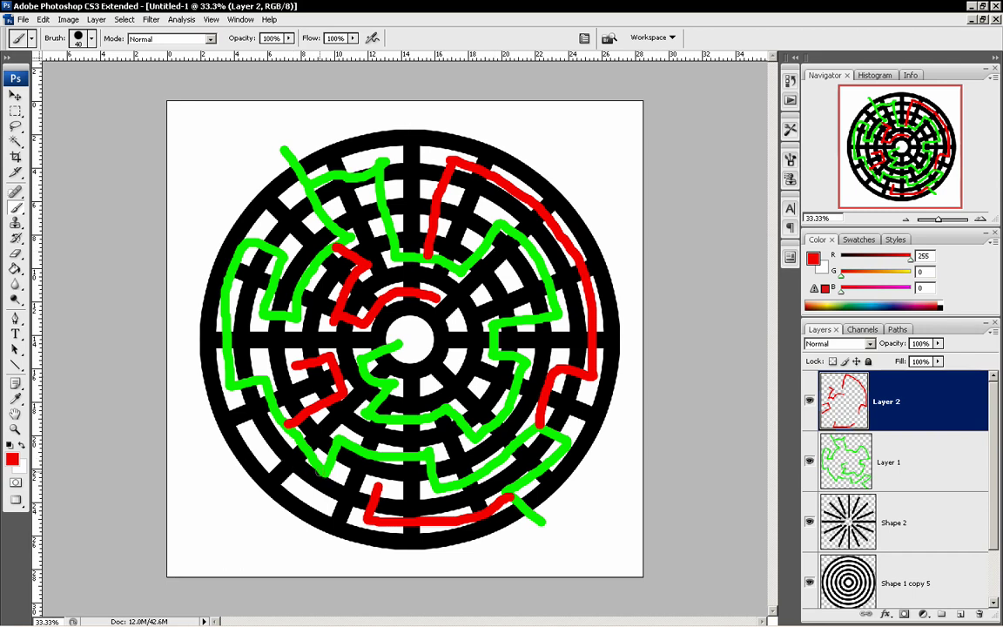
pyautogui.moveTo(320, 471)
pyautogui.mouseDown()
pyautogui.moveTo(272, 462)
pyautogui.moveTo(258, 446)
pyautogui.mouseUp()
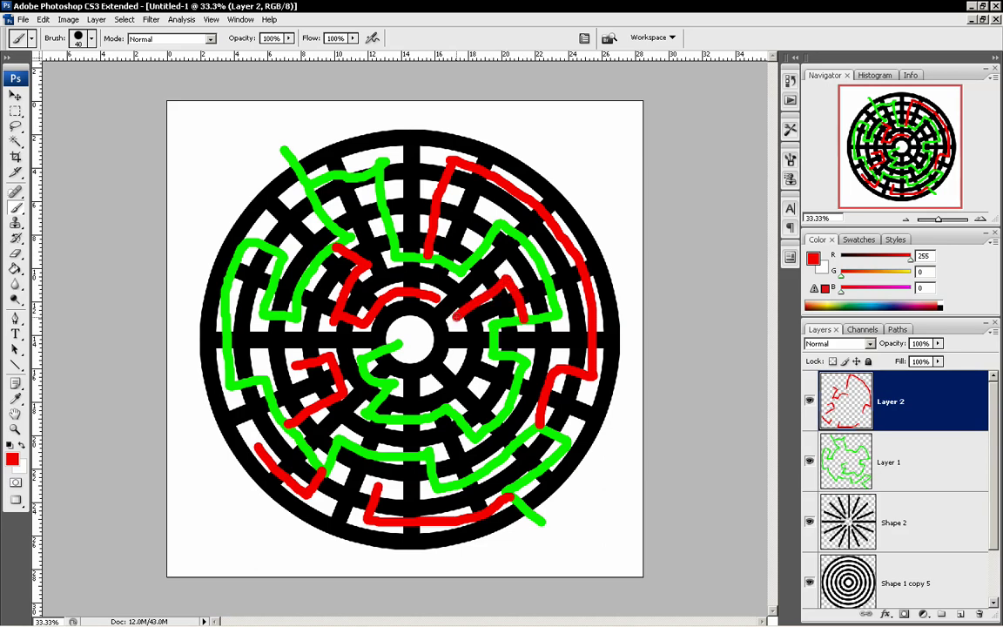
pyautogui.moveTo(523, 317)
pyautogui.mouseDown()
pyautogui.moveTo(458, 338)
pyautogui.moveTo(425, 388)
pyautogui.mouseUp()
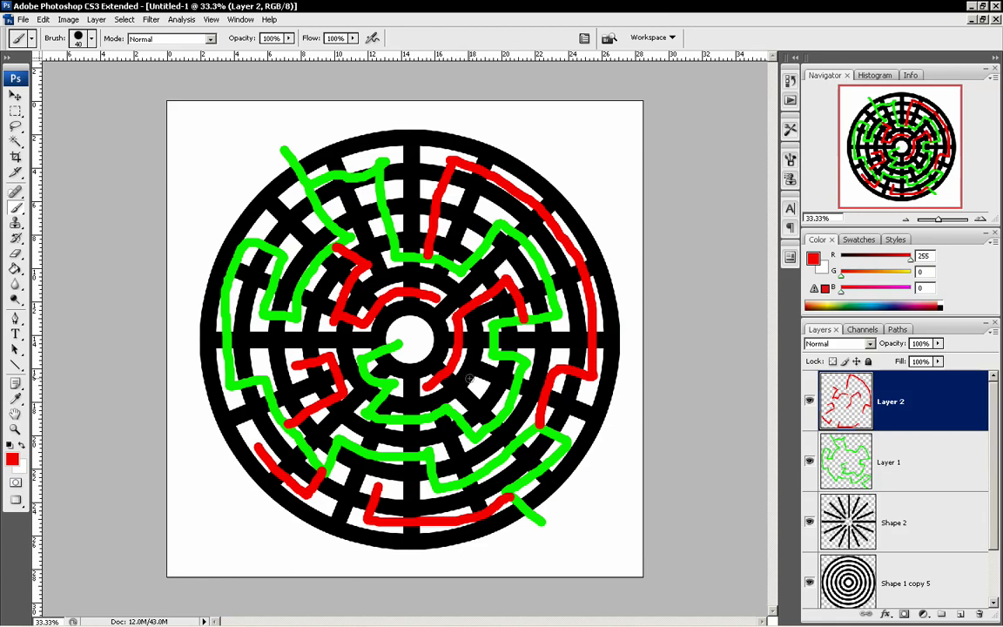
pyautogui.moveTo(510, 408); pyautogui.dragTo(481, 388)
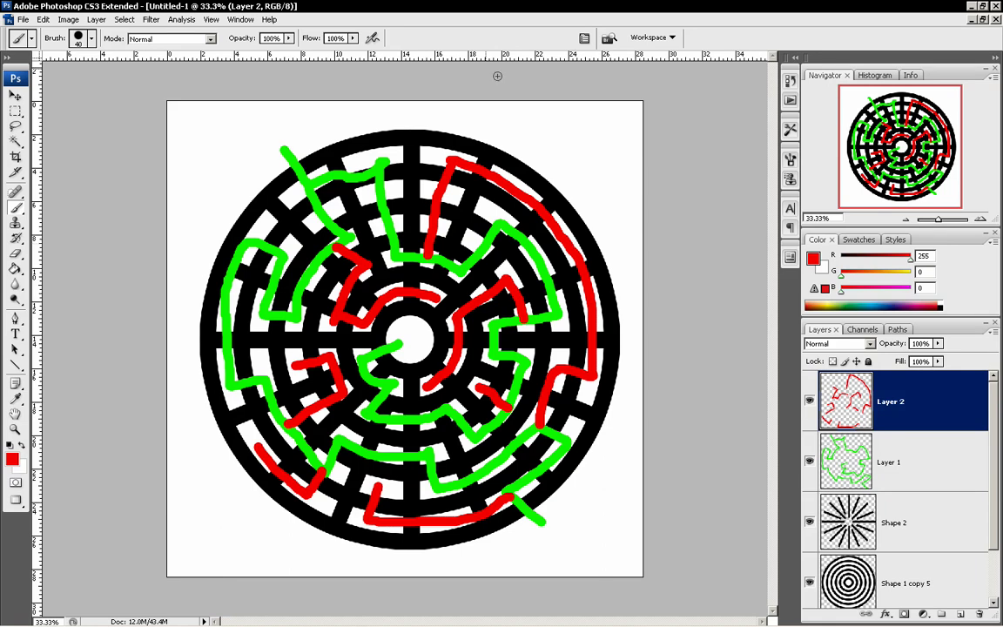
# Select the spokes layer and set up the Eraser with a 50 px brush
pyautogui.click(923, 514)
pyautogui.click(809, 522)
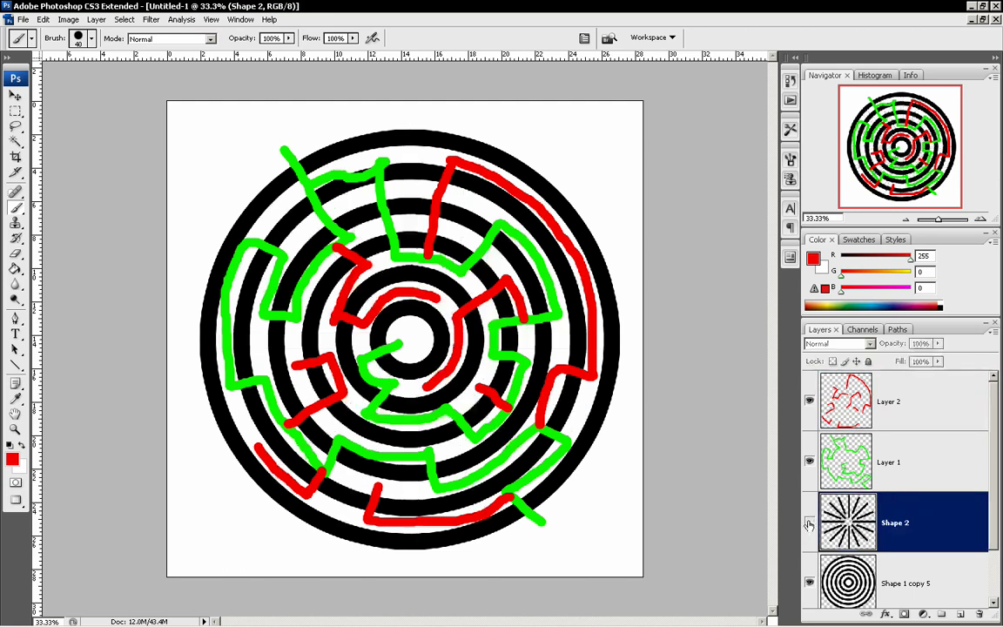
pyautogui.click(809, 522)
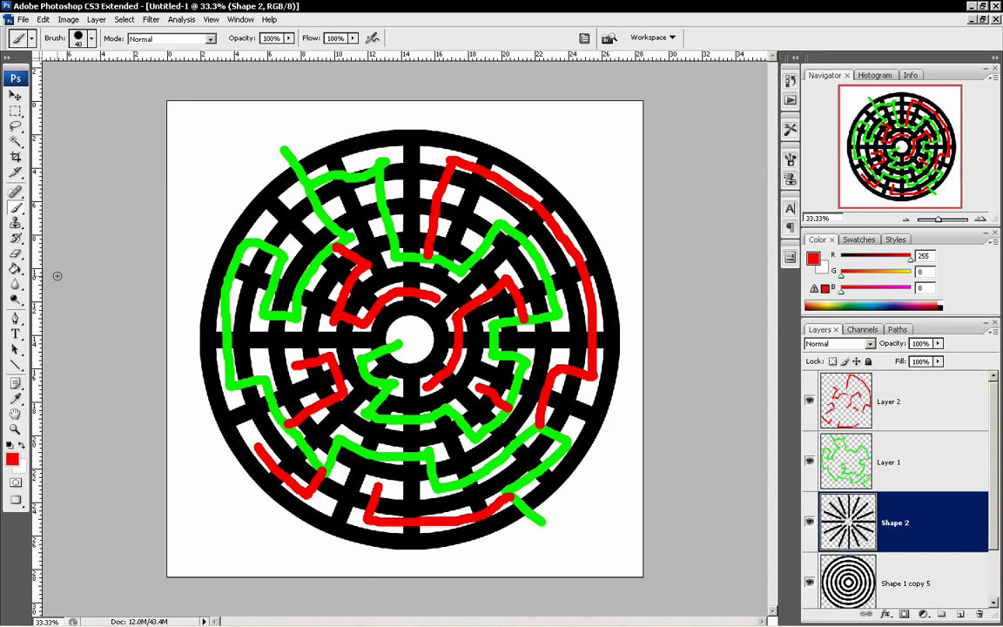
pyautogui.click(16, 253)
pyautogui.rightClick(424, 300)
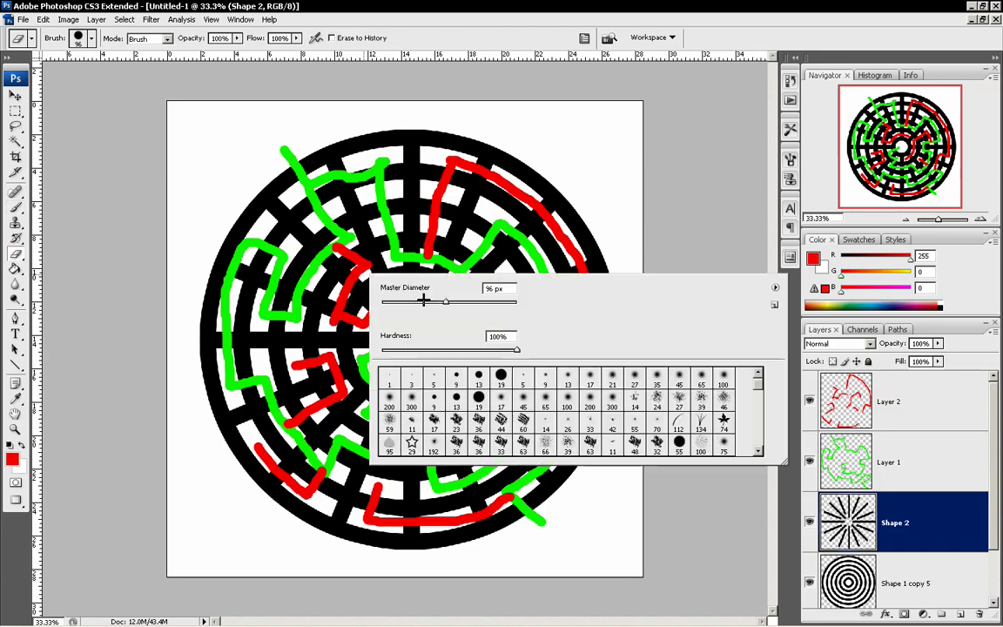
pyautogui.click(421, 302)
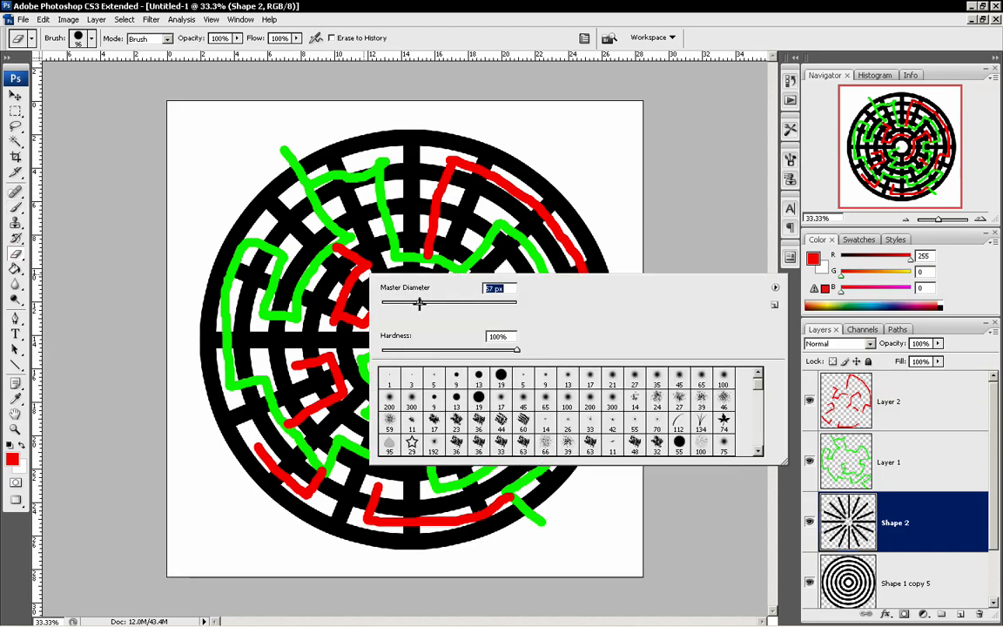
pyautogui.moveTo(419, 302); pyautogui.dragTo(414, 302)
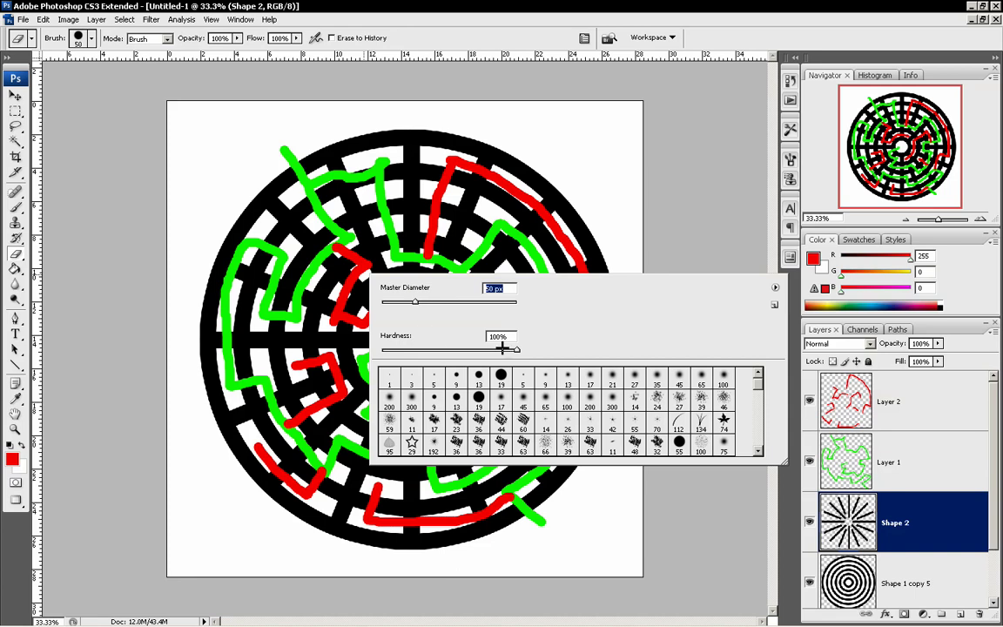
pyautogui.press('Return')
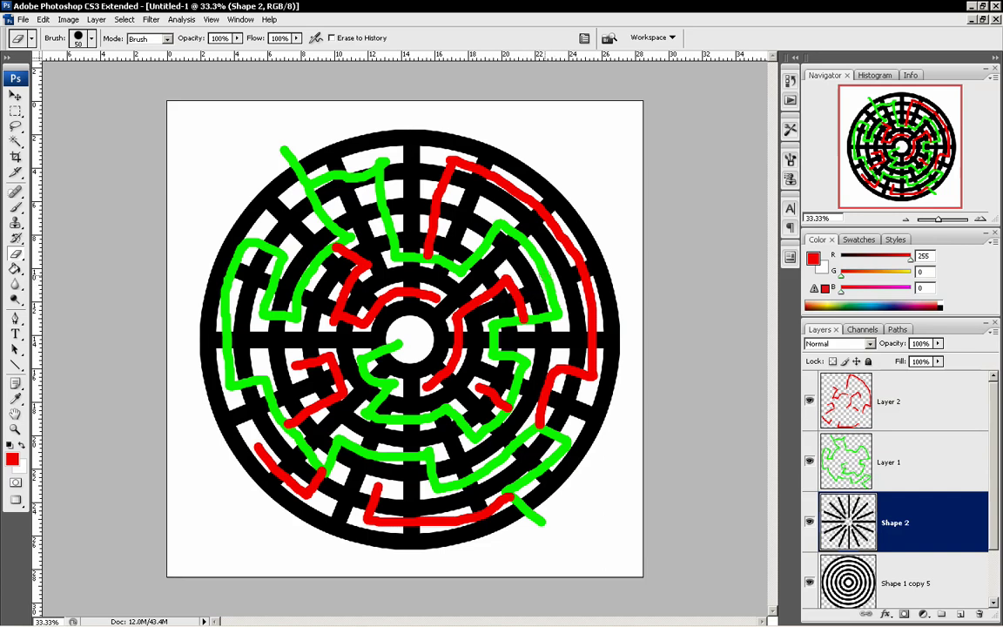
# Erase the spoke segments that block the red route through the outer passage on the maze's right side
pyautogui.click(981, 219)
pyautogui.click(981, 219)
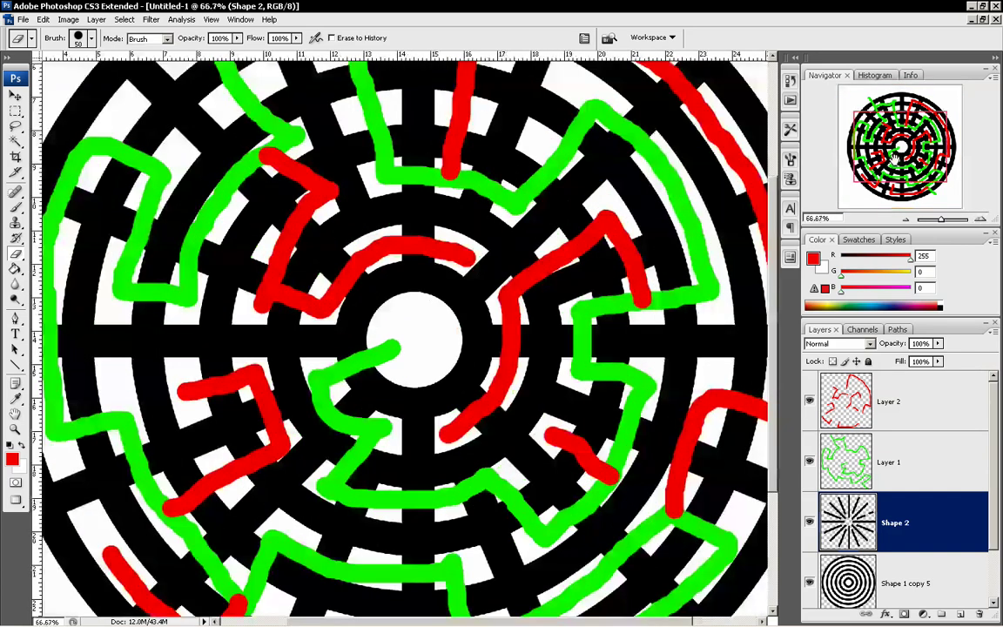
pyautogui.moveTo(896, 160); pyautogui.dragTo(912, 137)
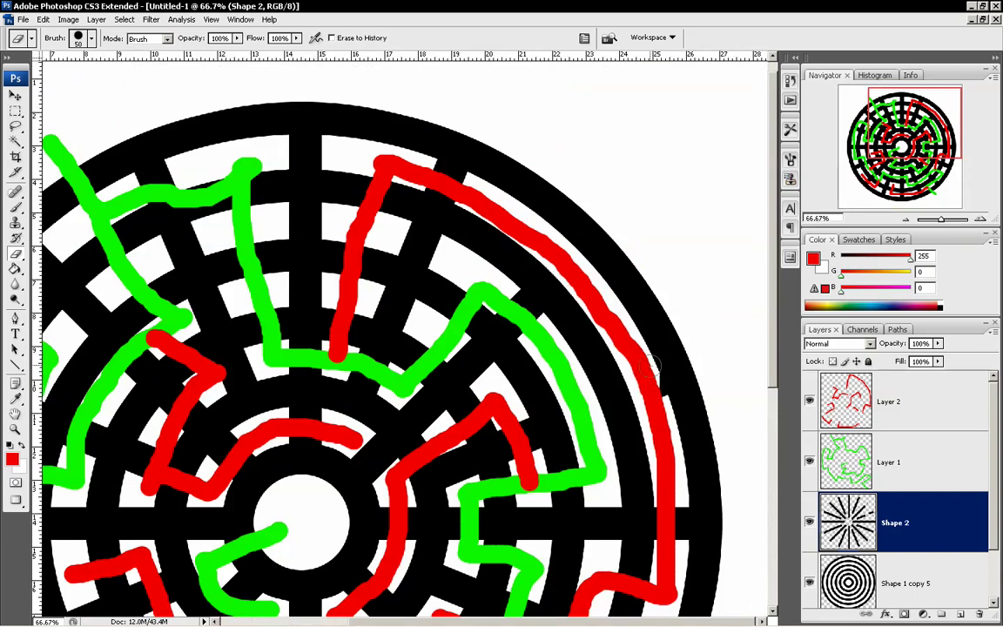
pyautogui.moveTo(919, 136); pyautogui.dragTo(921, 163)
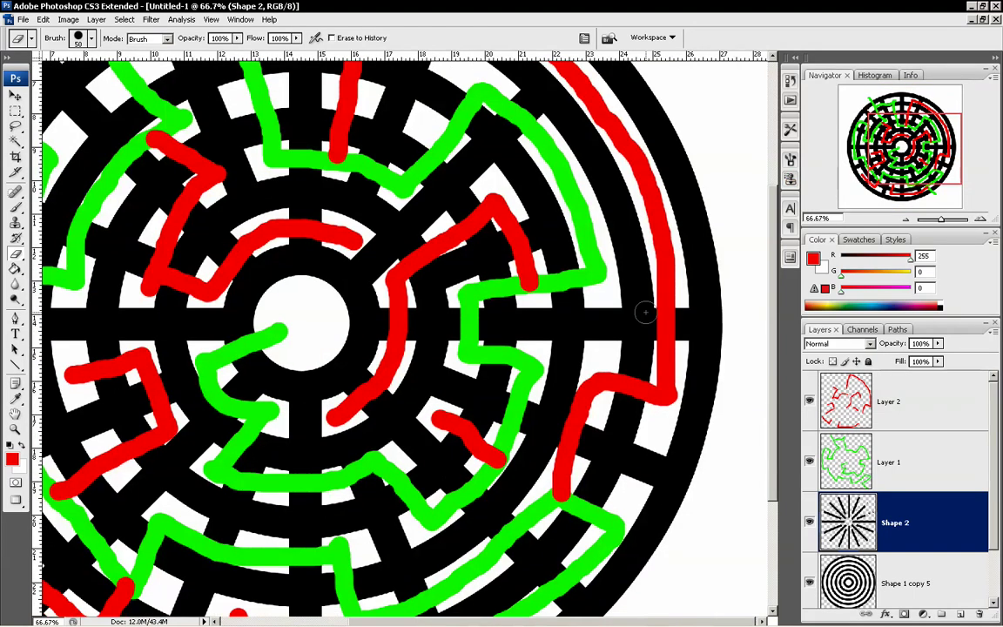
pyautogui.moveTo(646, 300)
pyautogui.mouseDown()
pyautogui.moveTo(650, 343)
pyautogui.moveTo(683, 362)
pyautogui.moveTo(681, 294)
pyautogui.mouseUp()
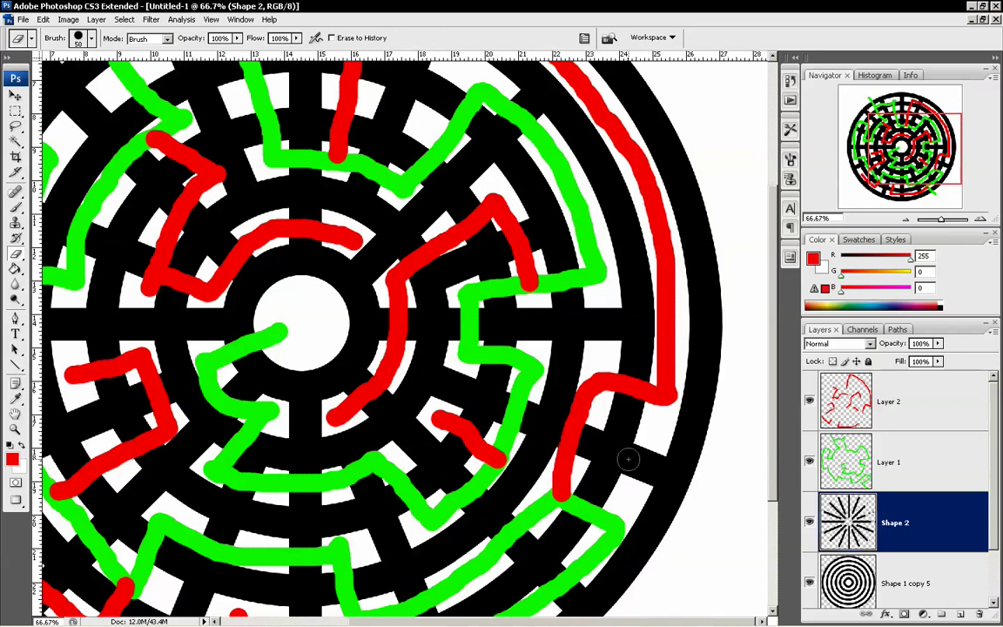
# Erase the spoke segments crossing the red and green routes in the lower part of the maze
pyautogui.scroll(-3, 609, 436)
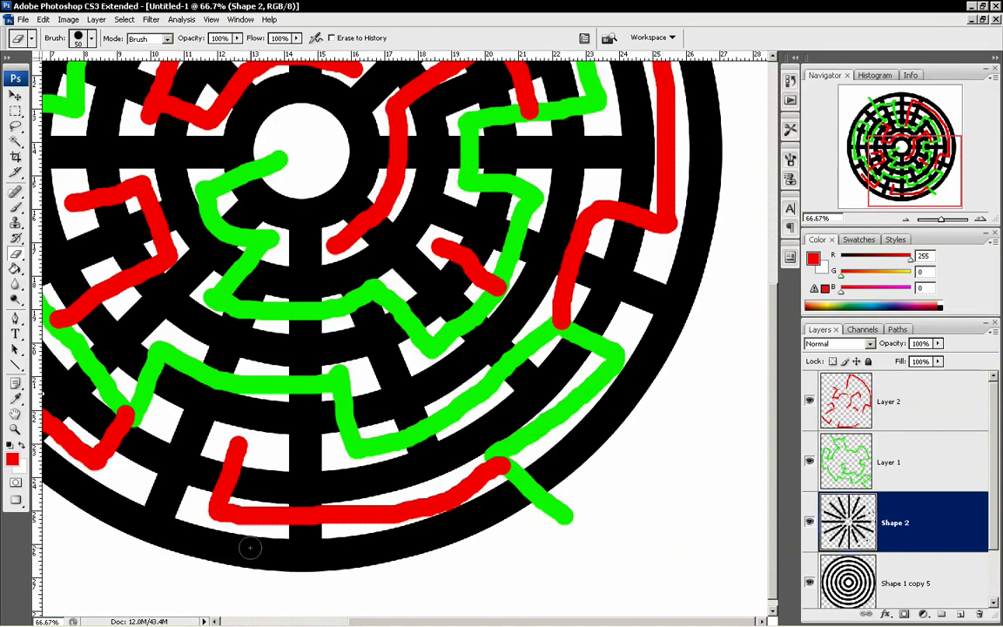
pyautogui.moveTo(282, 535)
pyautogui.mouseDown()
pyautogui.moveTo(282, 515)
pyautogui.moveTo(321, 513)
pyautogui.mouseUp()
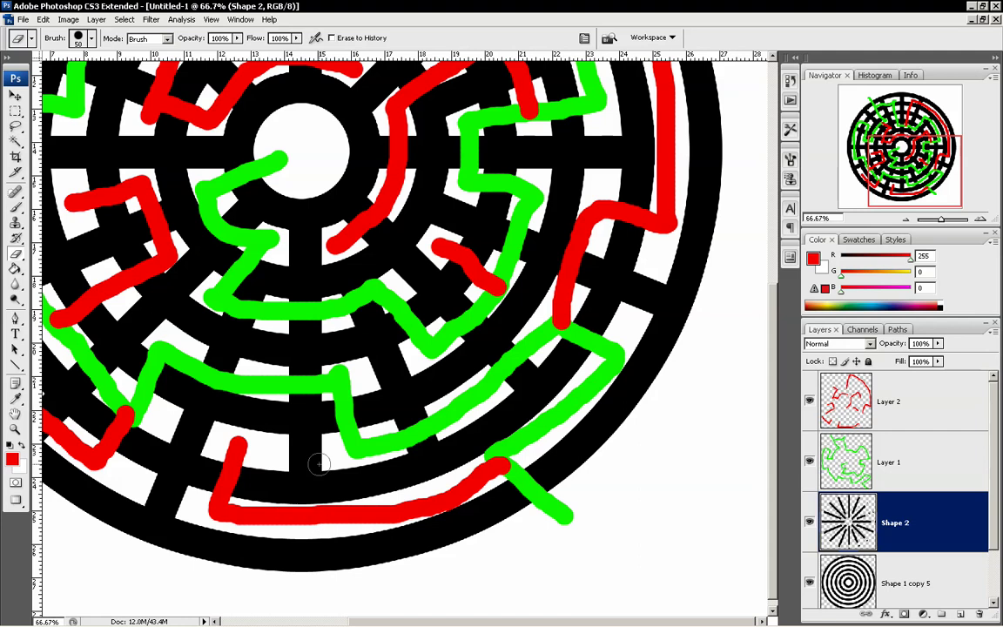
pyautogui.moveTo(399, 451)
pyautogui.mouseDown()
pyautogui.moveTo(443, 428)
pyautogui.moveTo(418, 414)
pyautogui.mouseUp()
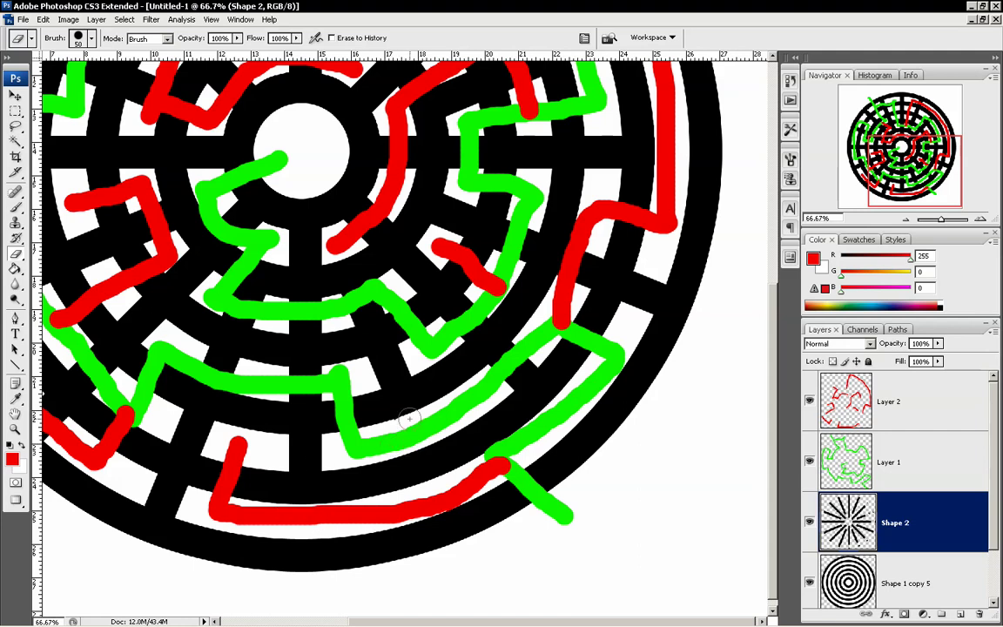
pyautogui.moveTo(287, 399); pyautogui.dragTo(310, 394)
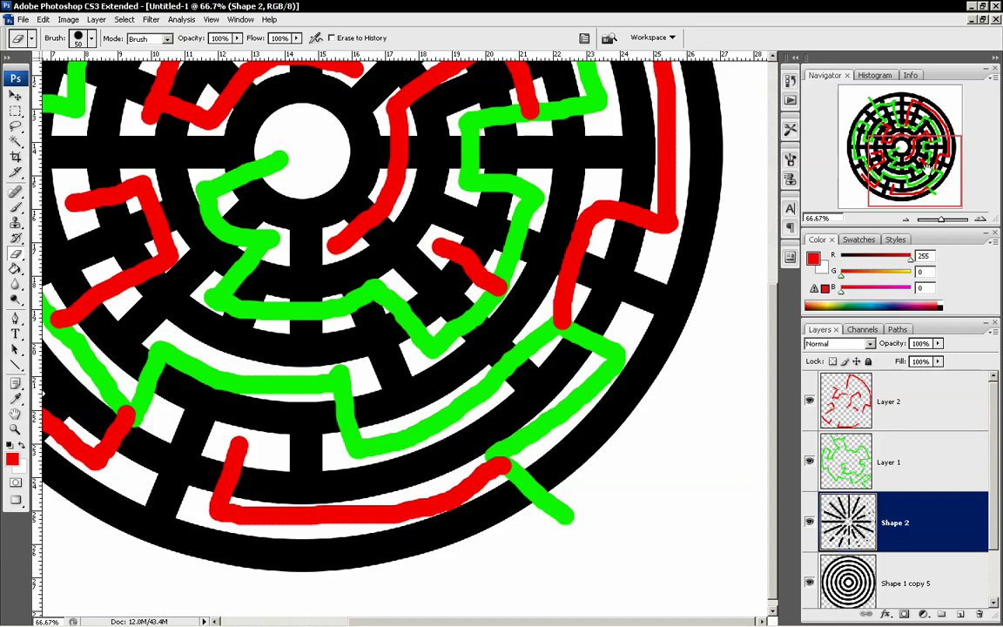
# Erase the spoke segments blocking the coloured routes in the left half and the remaining cells of the maze
pyautogui.moveTo(920, 167); pyautogui.dragTo(896, 160)
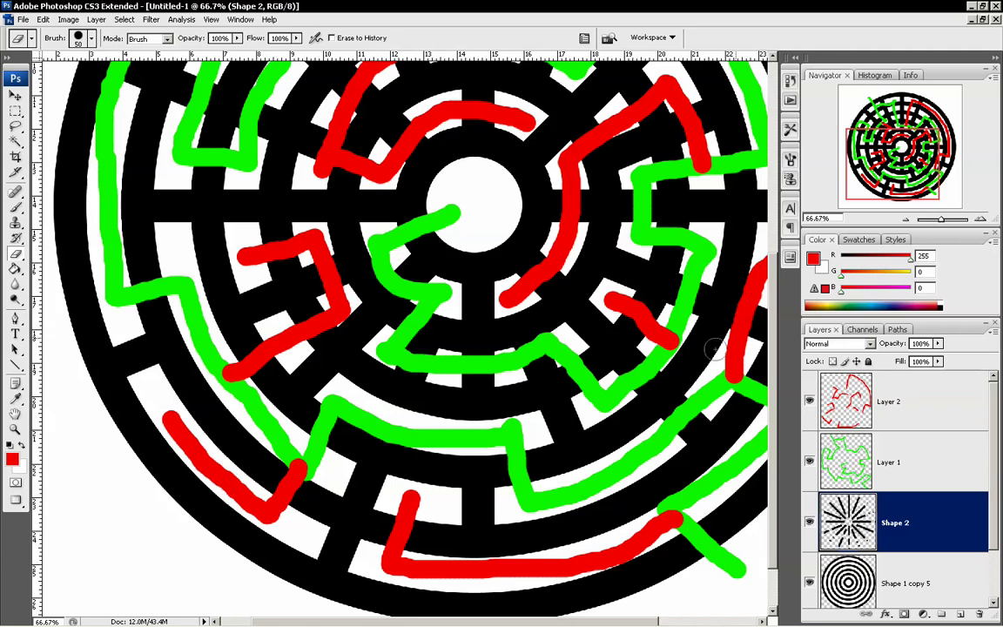
pyautogui.moveTo(904, 151); pyautogui.dragTo(903, 131)
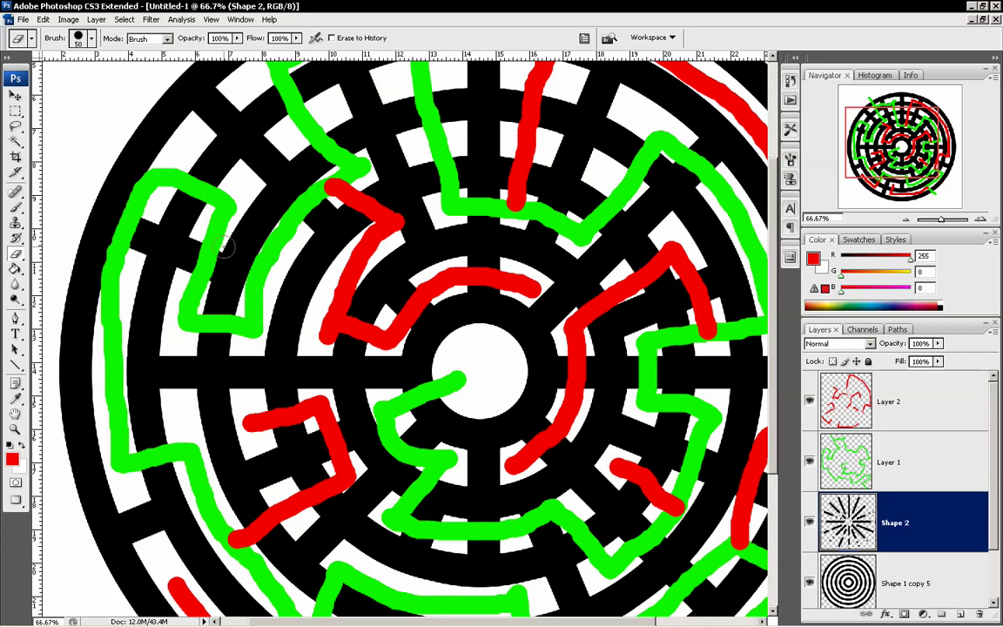
pyautogui.moveTo(198, 246)
pyautogui.mouseDown()
pyautogui.moveTo(158, 198)
pyautogui.moveTo(139, 195)
pyautogui.moveTo(148, 199)
pyautogui.mouseUp()
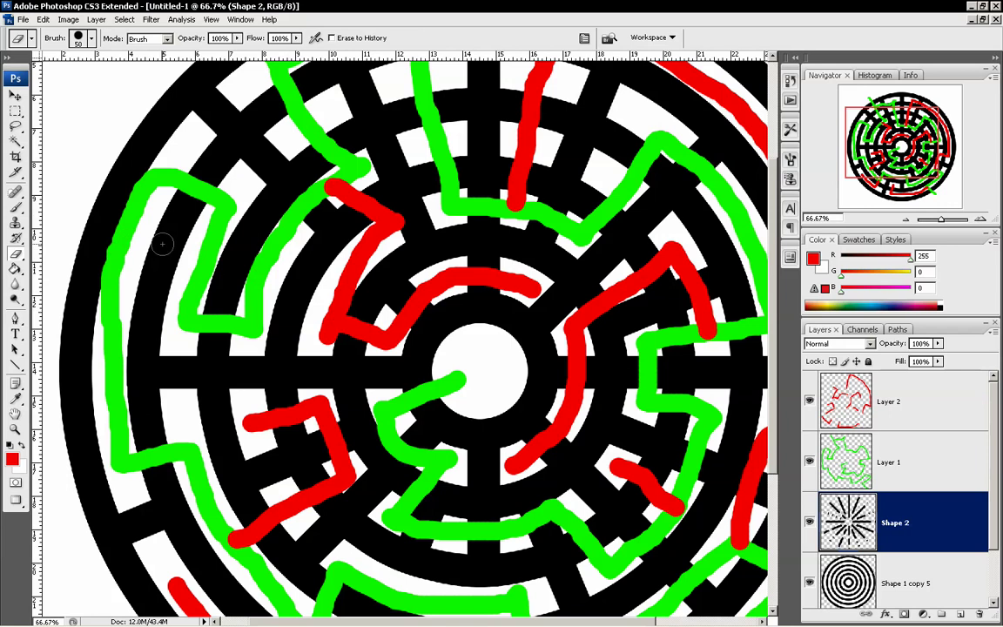
pyautogui.hotkey('ctrl', '-')
pyautogui.hotkey('ctrl', '-')
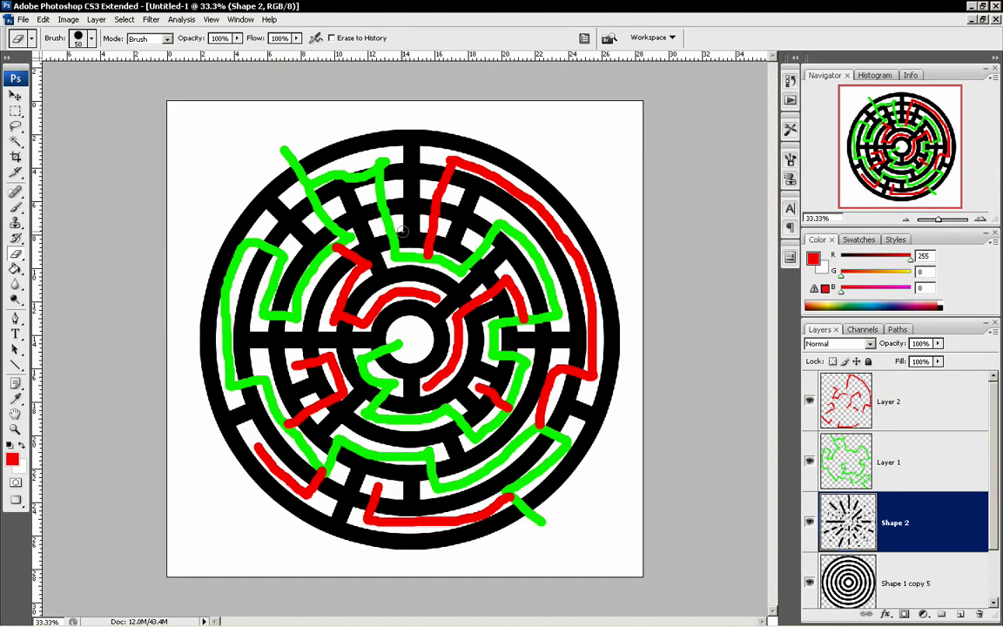
# Check the maze walls with both guide layers hidden, toggling the spokes layer off and on, and show the guides again
pyautogui.click(809, 462)
pyautogui.click(809, 402)
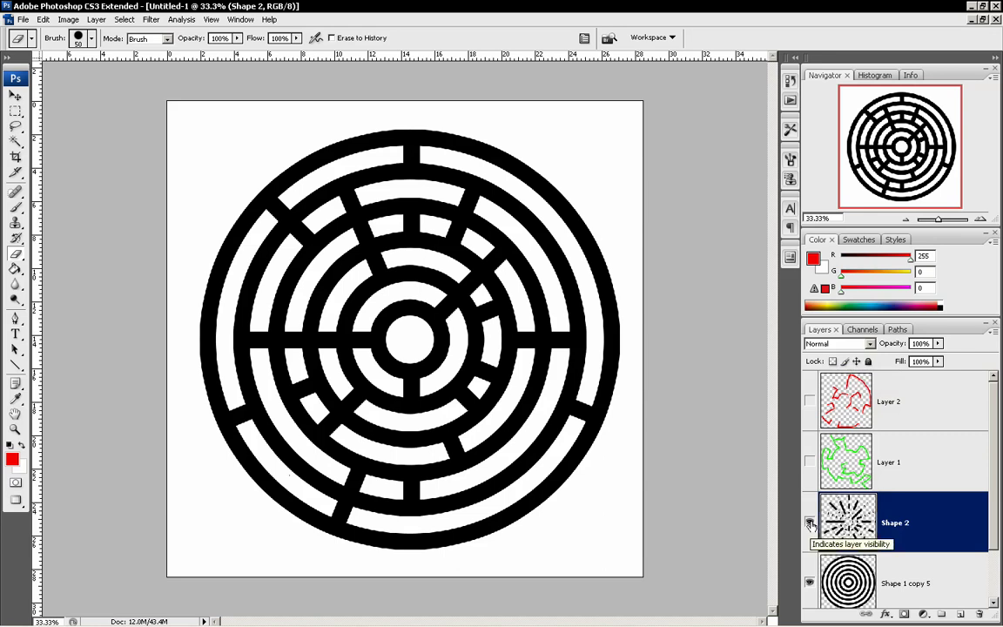
pyautogui.click(810, 523)
pyautogui.click(810, 522)
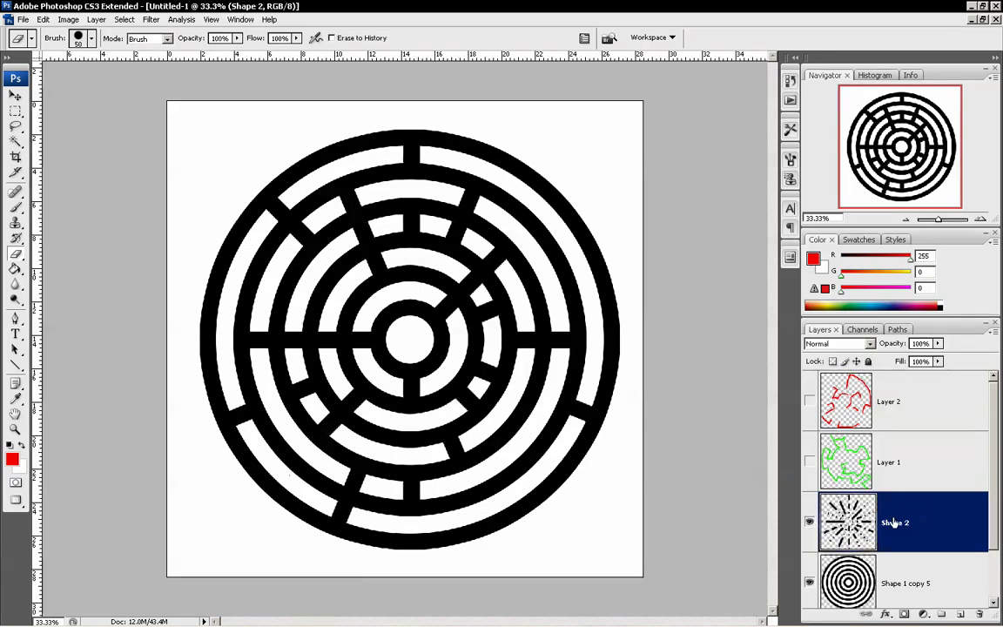
pyautogui.scroll(-1, 810, 469)
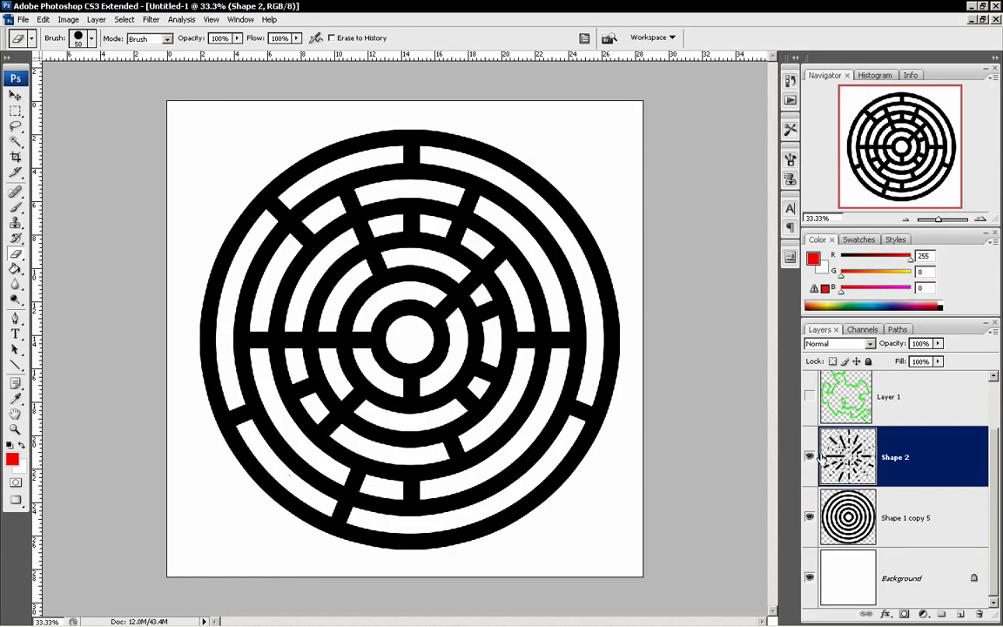
pyautogui.scroll(1, 875, 457)
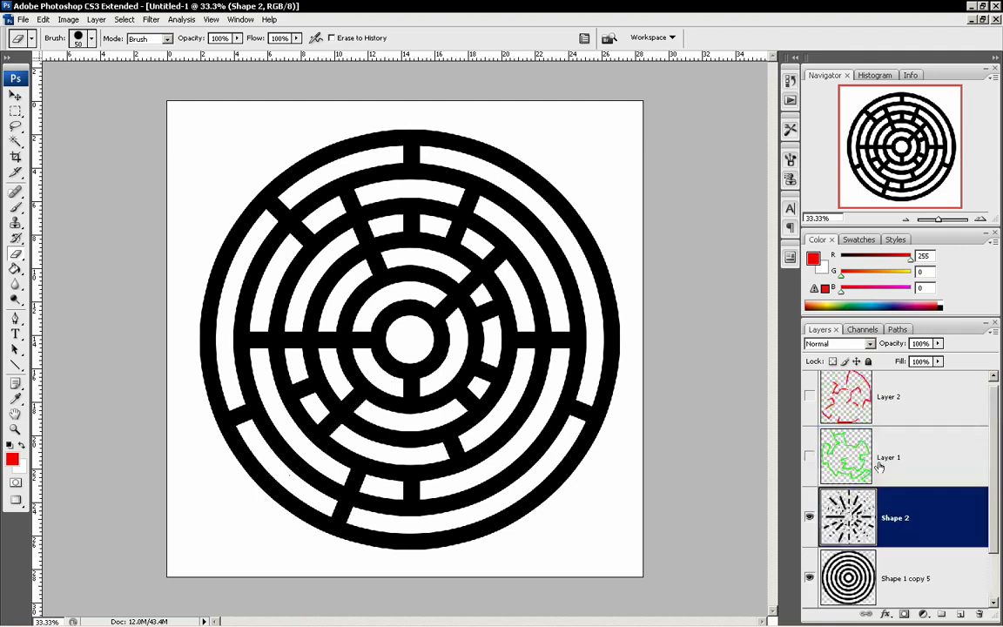
pyautogui.click(809, 397)
pyautogui.click(809, 457)
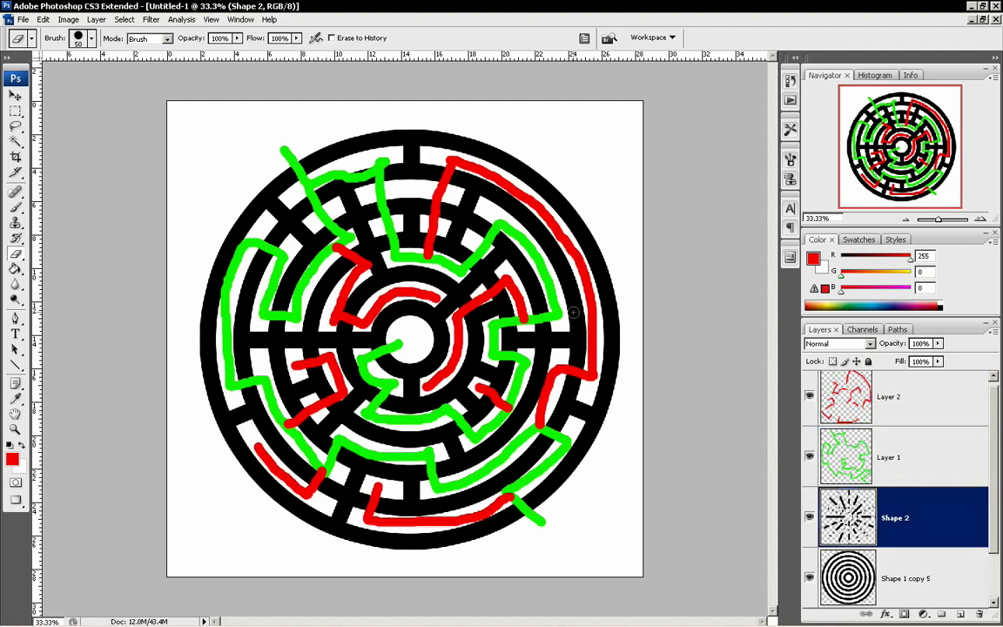
# Make white the foreground colour and draw 70 px lines through the lower-left ring walls where the red routes cross them
pyautogui.click(22, 445)
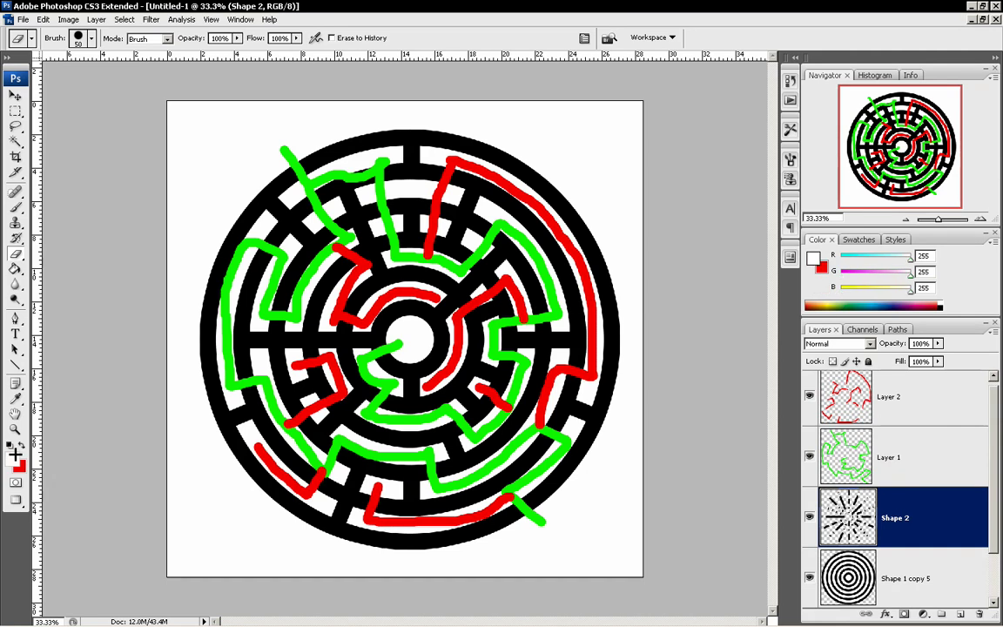
pyautogui.click(15, 366)
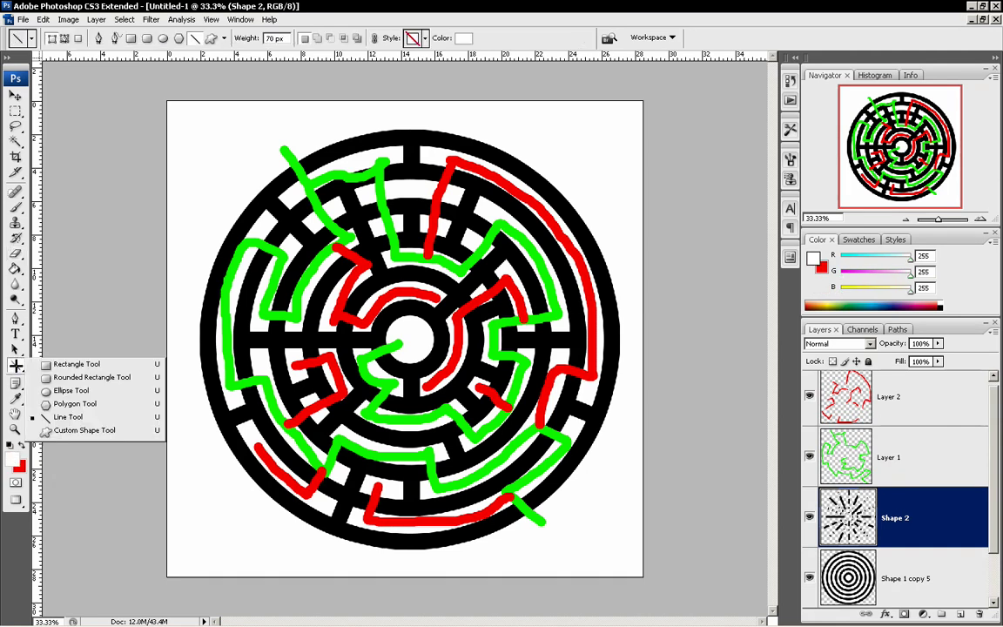
pyautogui.click(56, 417)
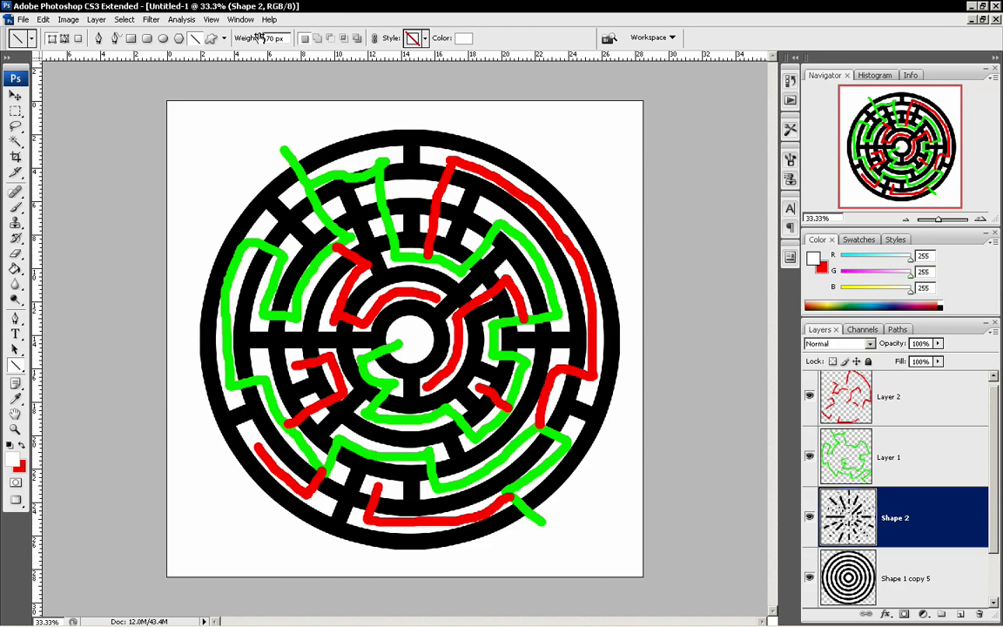
pyautogui.click(979, 218)
pyautogui.moveTo(897, 152); pyautogui.dragTo(897, 166)
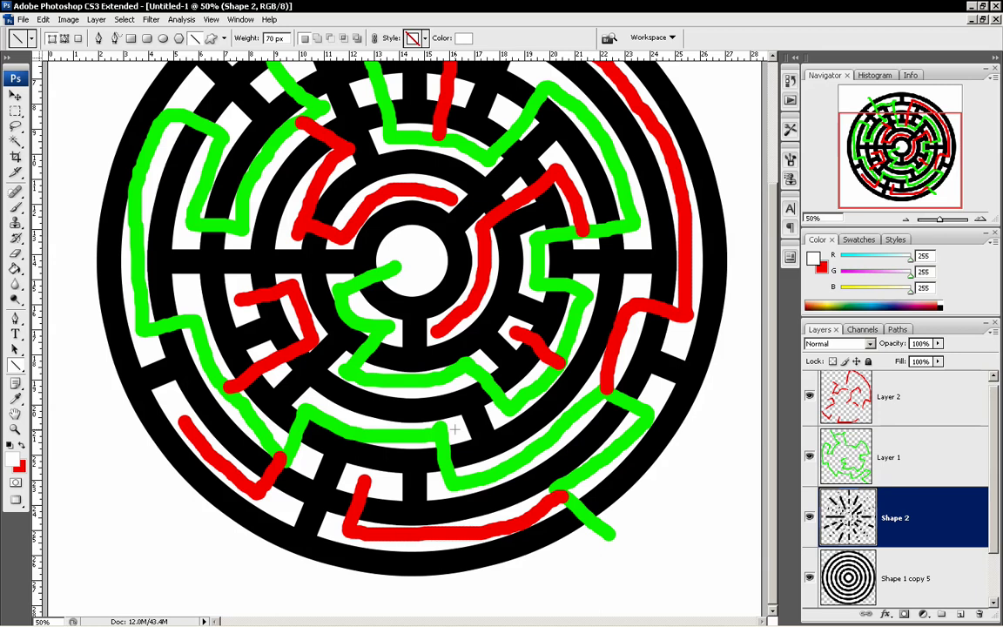
pyautogui.moveTo(364, 481); pyautogui.dragTo(353, 530)
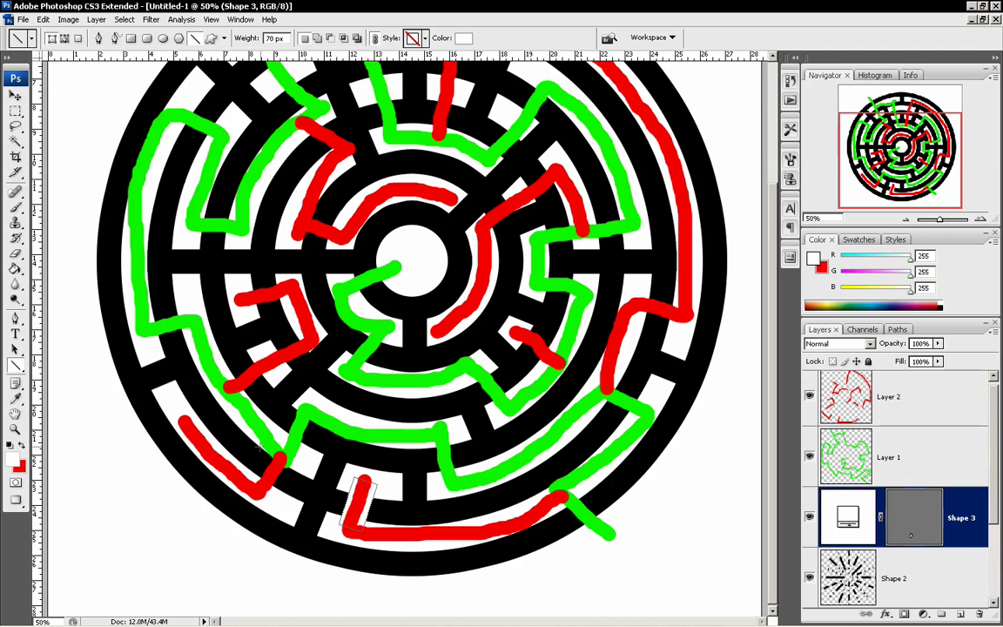
pyautogui.moveTo(278, 451); pyautogui.dragTo(261, 493)
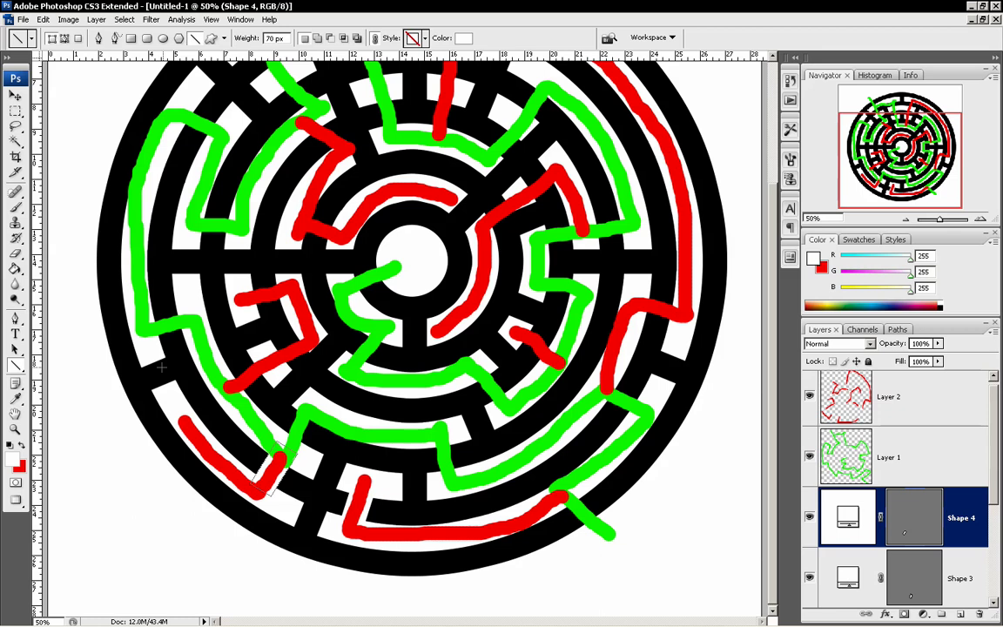
# Draw white 70 px lines across the left-side ring walls wherever the green and red routes pass through
pyautogui.moveTo(154, 313); pyautogui.dragTo(181, 310)
pyautogui.moveTo(181, 116); pyautogui.dragTo(220, 138)
pyautogui.moveTo(192, 221); pyautogui.dragTo(235, 230)
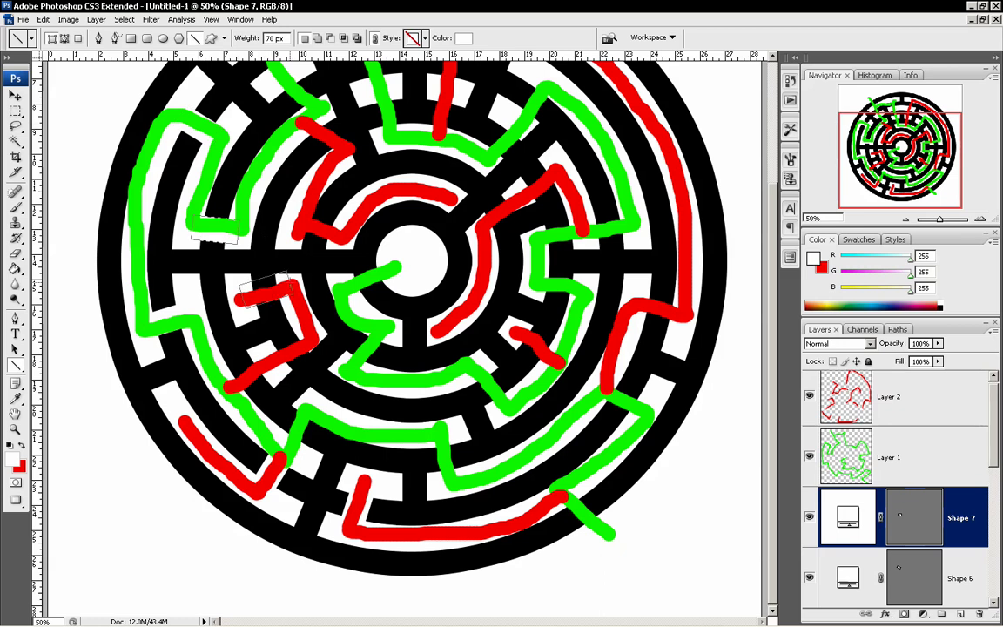
pyautogui.moveTo(245, 297); pyautogui.dragTo(284, 285)
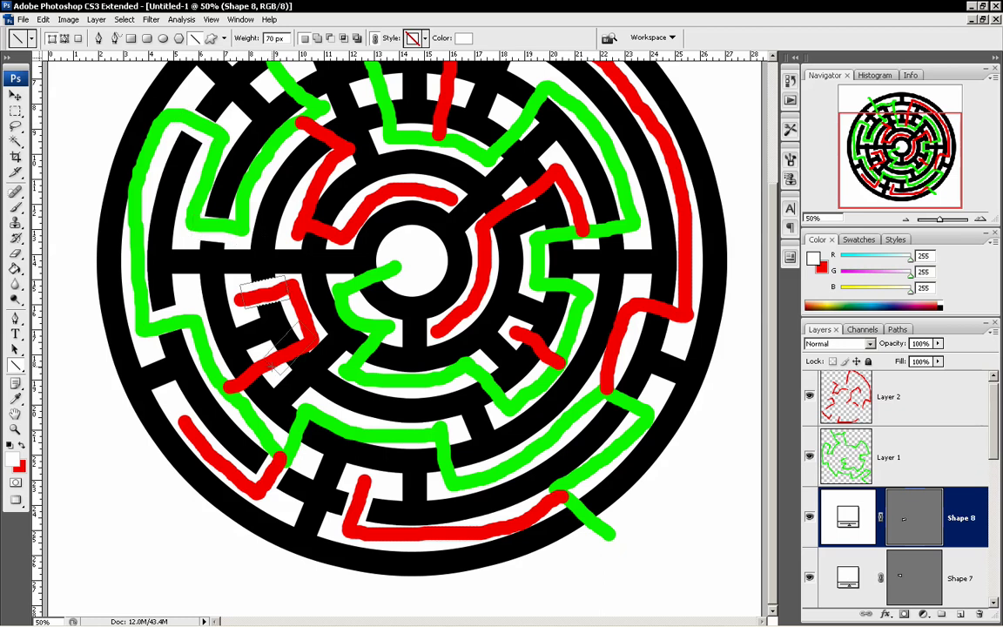
pyautogui.moveTo(306, 332); pyautogui.dragTo(235, 387)
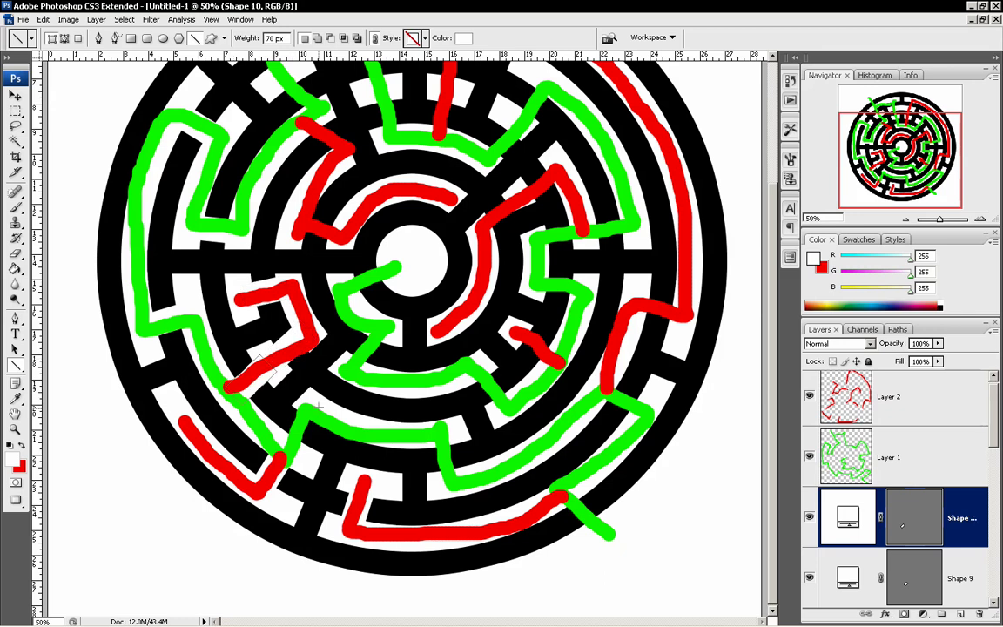
# Cut the other ring-wall crossings with white 70 px lines along the lower, right and upper routes, including the upper-left rim entrance
pyautogui.moveTo(318, 406); pyautogui.dragTo(296, 440)
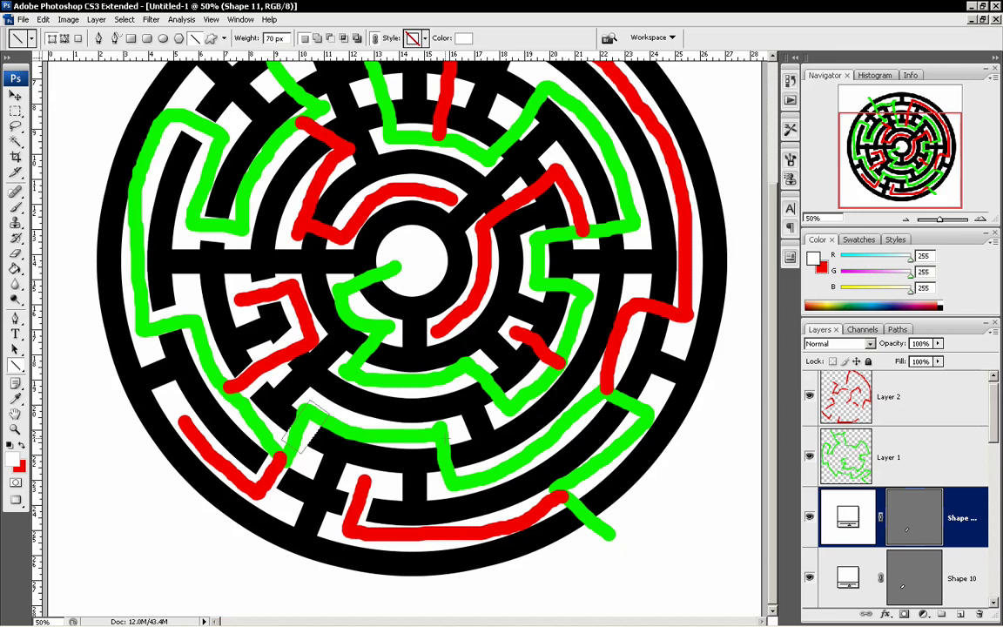
pyautogui.moveTo(445, 431); pyautogui.dragTo(456, 476)
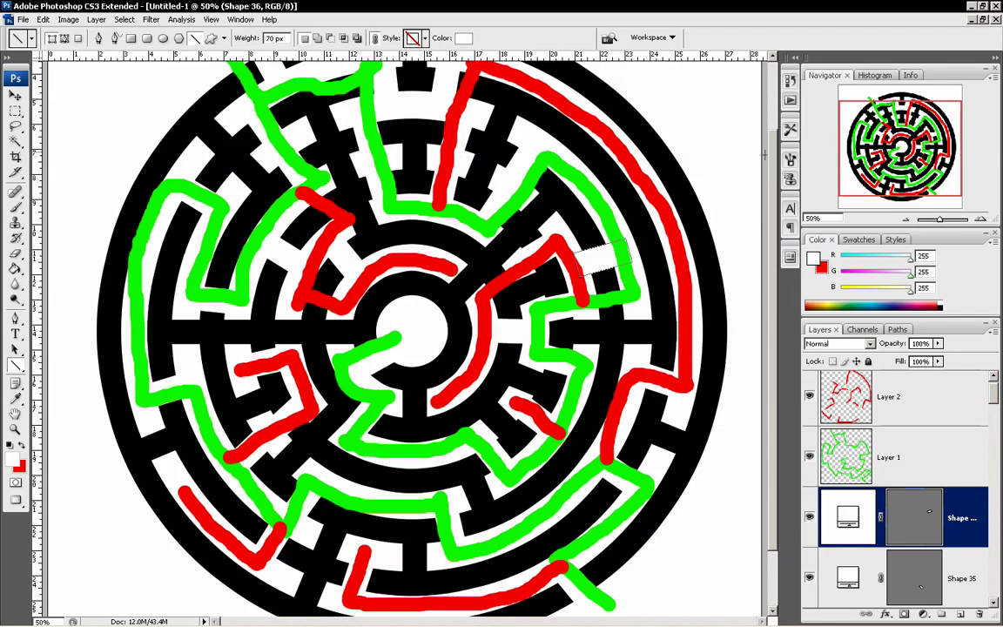
pyautogui.click(825, 134)
pyautogui.moveTo(921, 134); pyautogui.dragTo(922, 136)
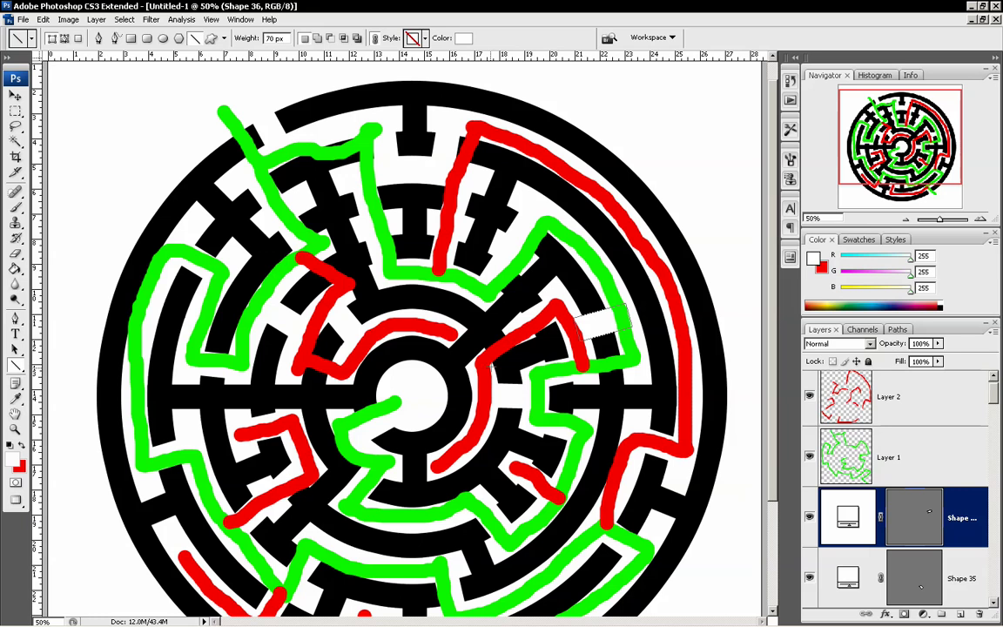
# Examine the wall openings along the painted routes up close and across the whole maze
pyautogui.click(981, 219)
pyautogui.click(982, 220)
pyautogui.click(981, 218)
pyautogui.click(979, 218)
pyautogui.moveTo(901, 138); pyautogui.dragTo(917, 138)
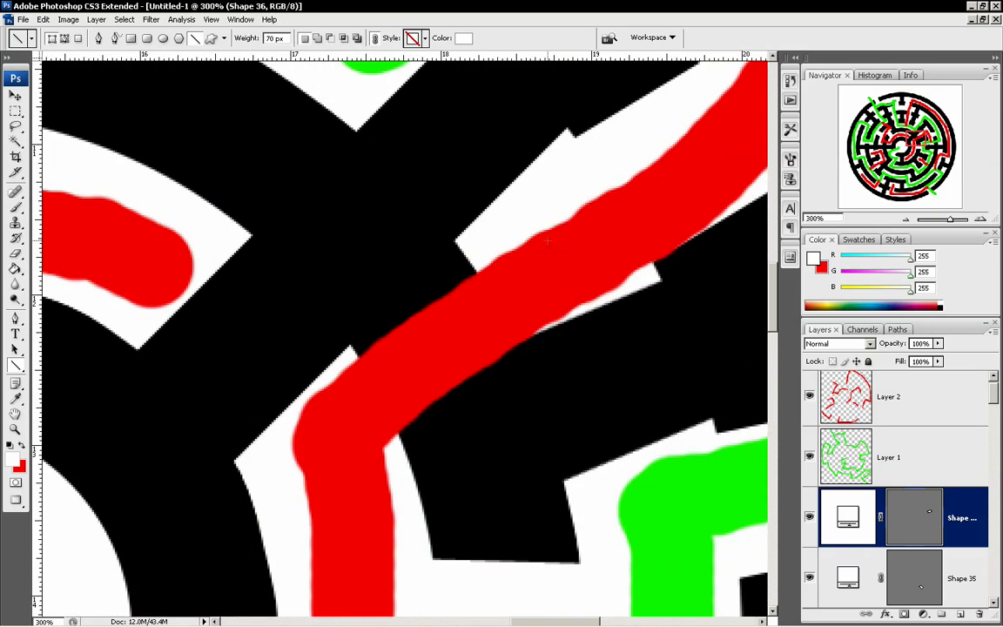
pyautogui.click(907, 217)
pyautogui.click(907, 218)
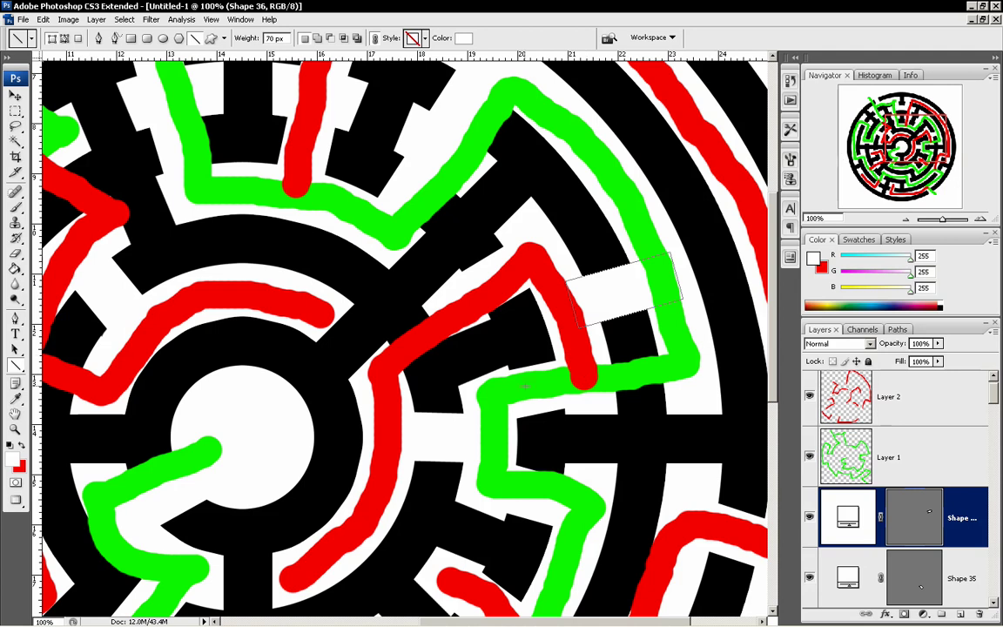
pyautogui.click(907, 221)
pyautogui.moveTo(900, 133); pyautogui.dragTo(888, 141)
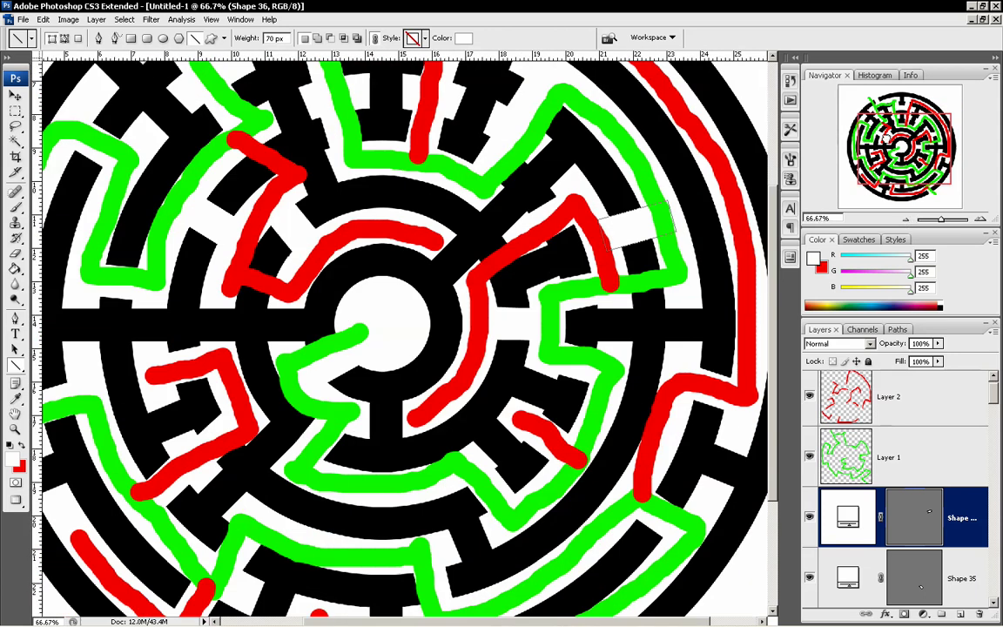
pyautogui.click(907, 219)
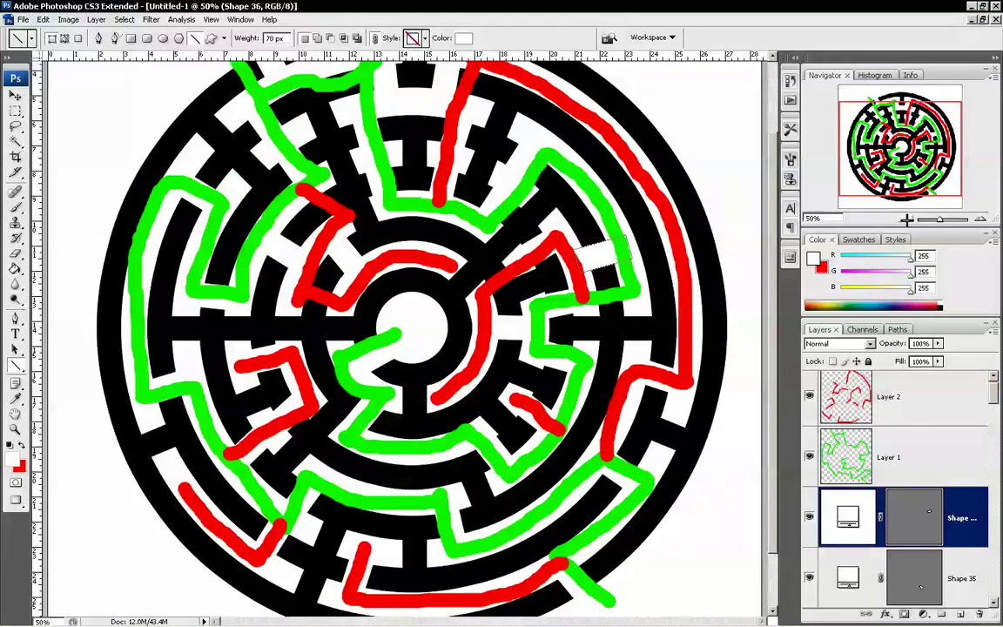
pyautogui.moveTo(907, 185); pyautogui.dragTo(895, 177)
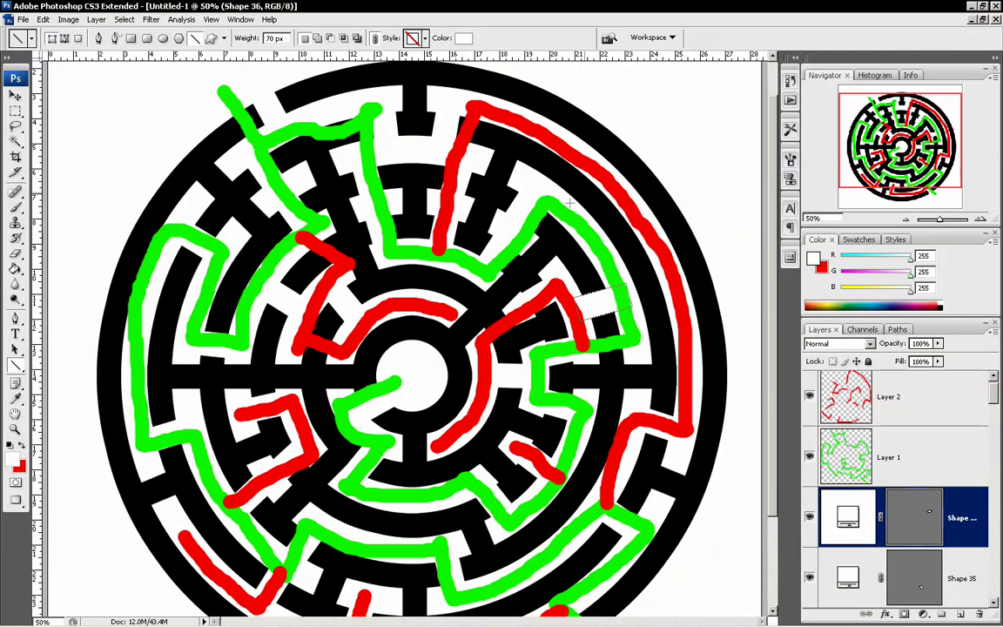
pyautogui.moveTo(903, 136); pyautogui.dragTo(902, 150)
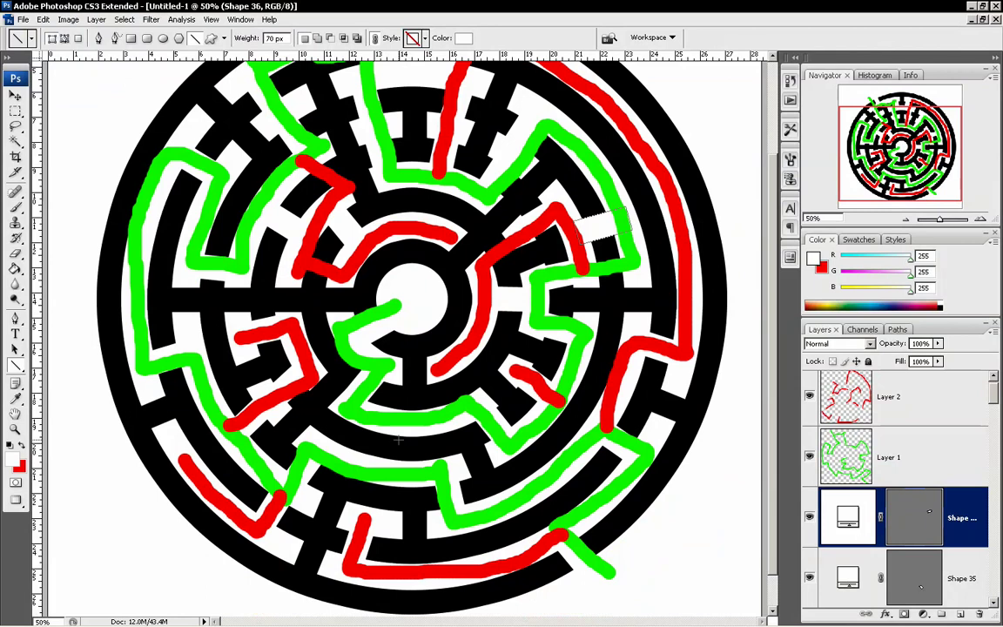
# Hide the red and green guide layers and check the bare maze walls at several magnifications
pyautogui.click(809, 396)
pyautogui.click(809, 457)
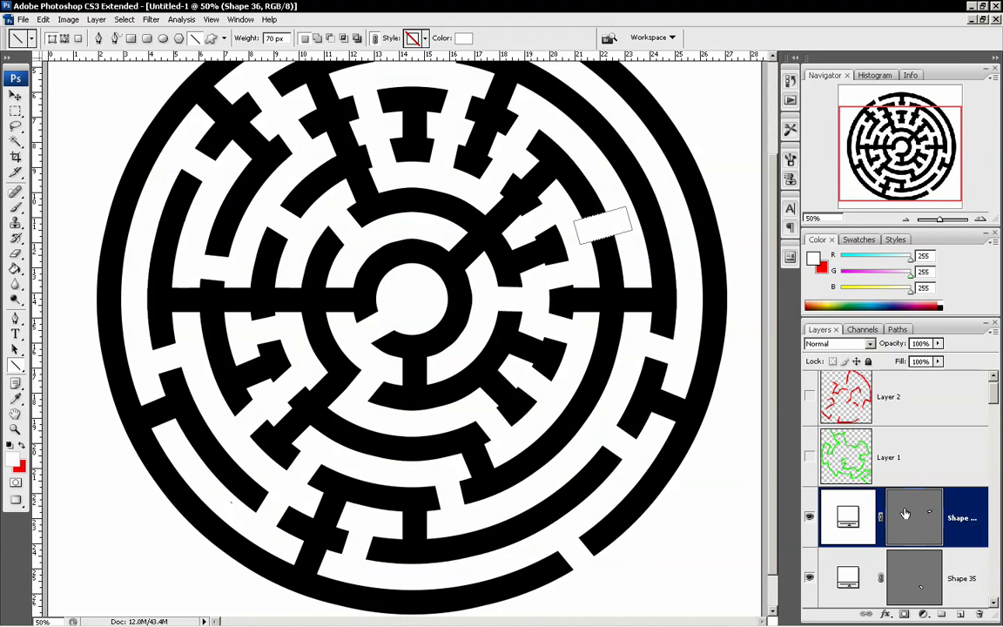
pyautogui.click(905, 218)
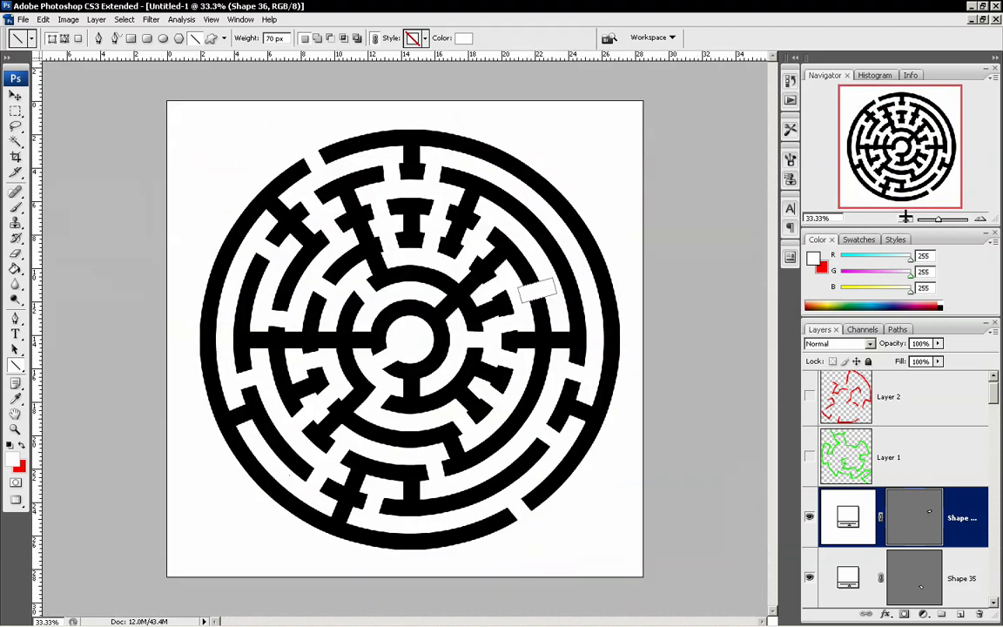
pyautogui.click(905, 218)
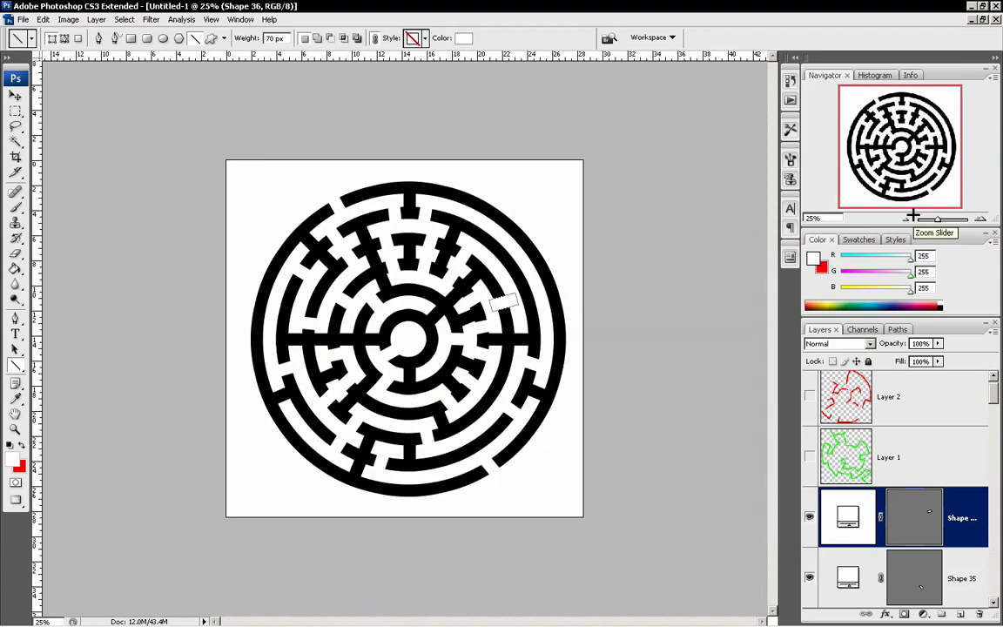
pyautogui.hotkey('ctrl', '+')
pyautogui.hotkey('ctrl', '+')
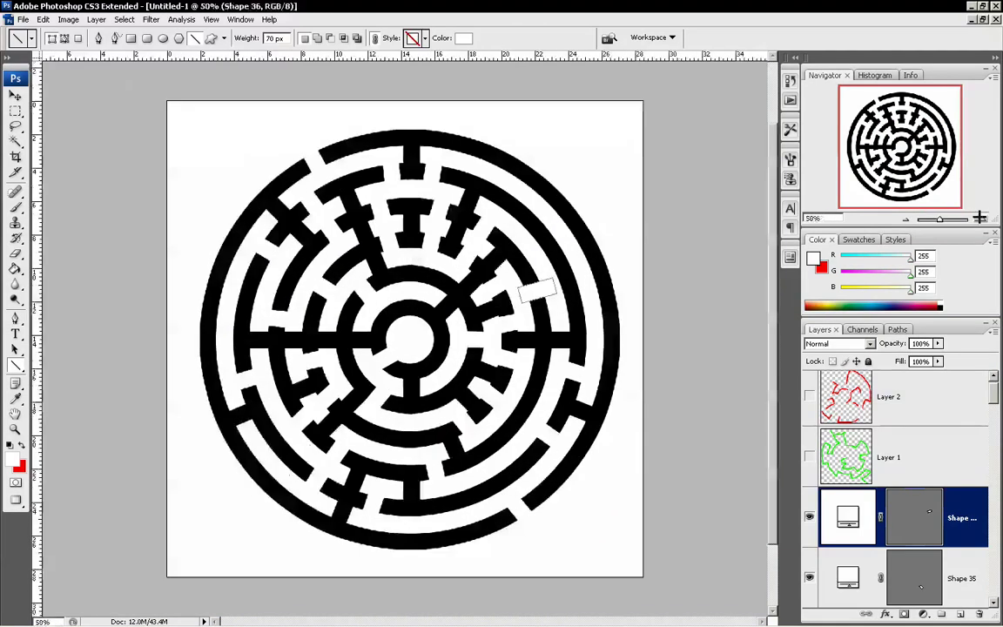
pyautogui.moveTo(927, 206); pyautogui.dragTo(926, 220)
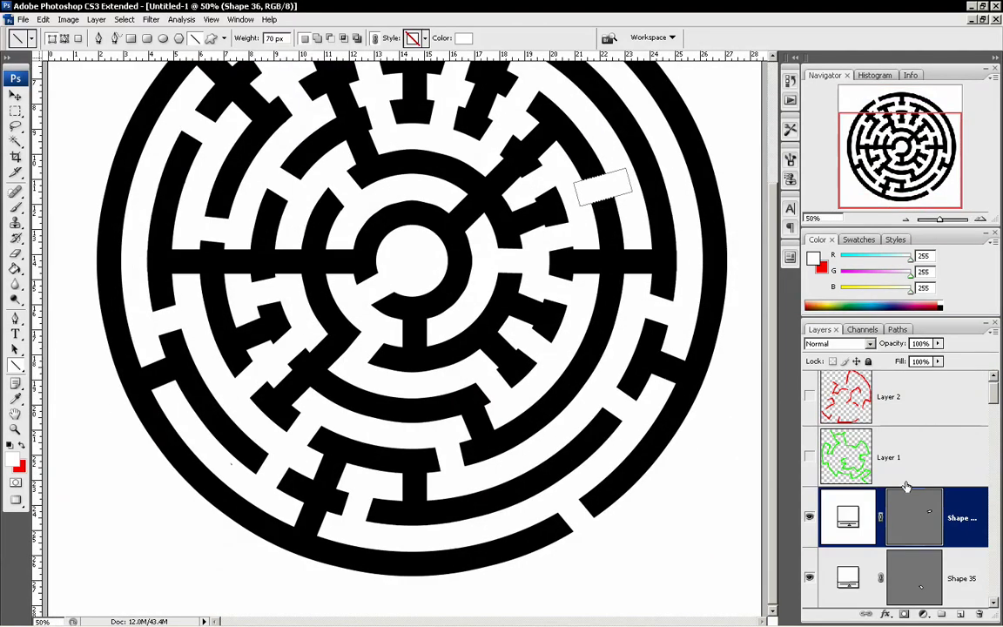
# Add a new empty layer directly above the Shape 2 spokes layer
pyautogui.moveTo(995, 385); pyautogui.dragTo(994, 574)
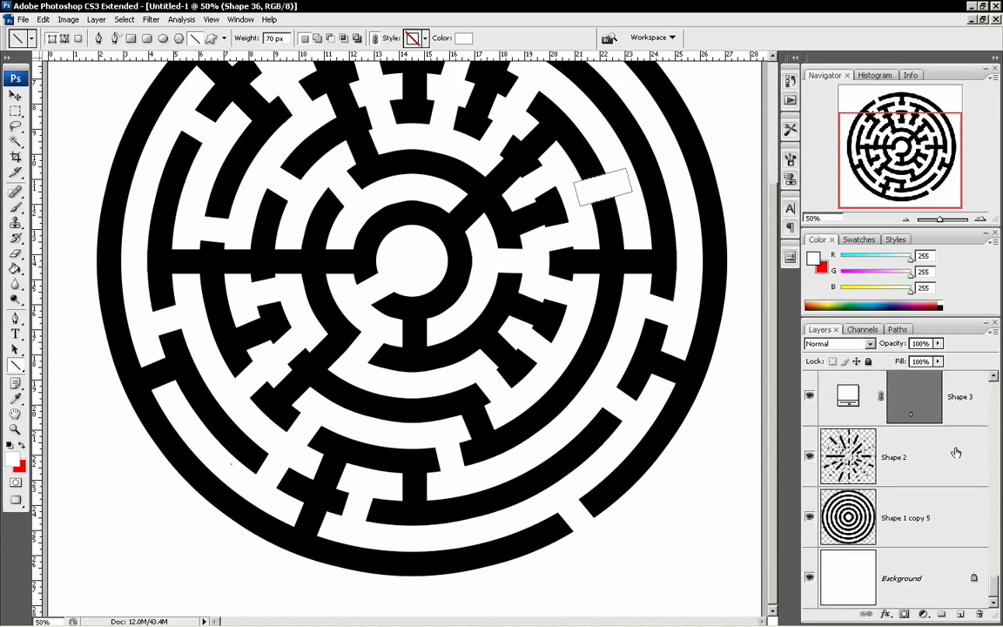
pyautogui.click(918, 461)
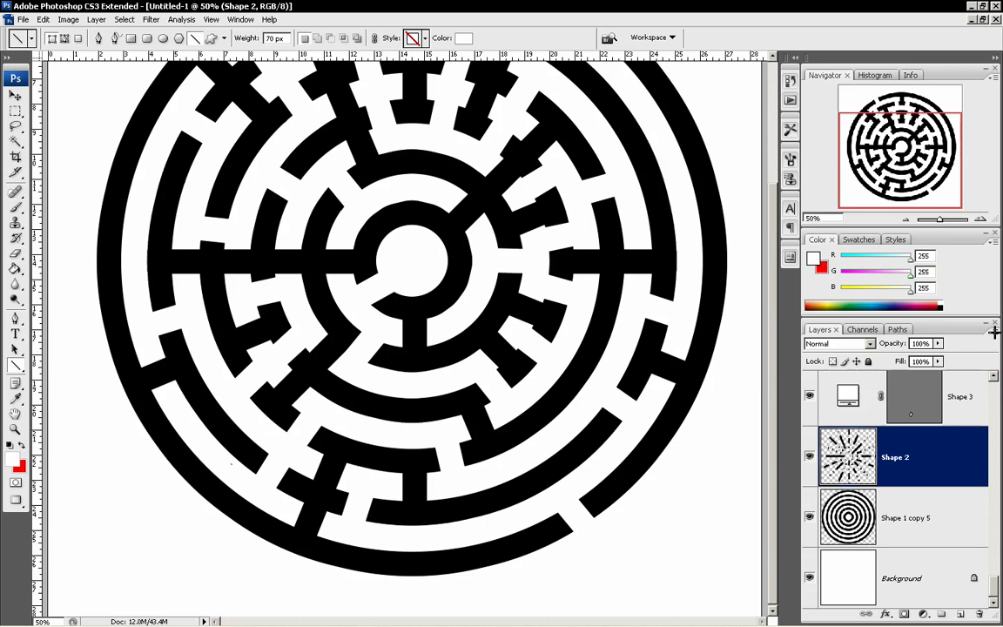
pyautogui.click(994, 331)
pyautogui.click(858, 335)
pyautogui.press('Return')
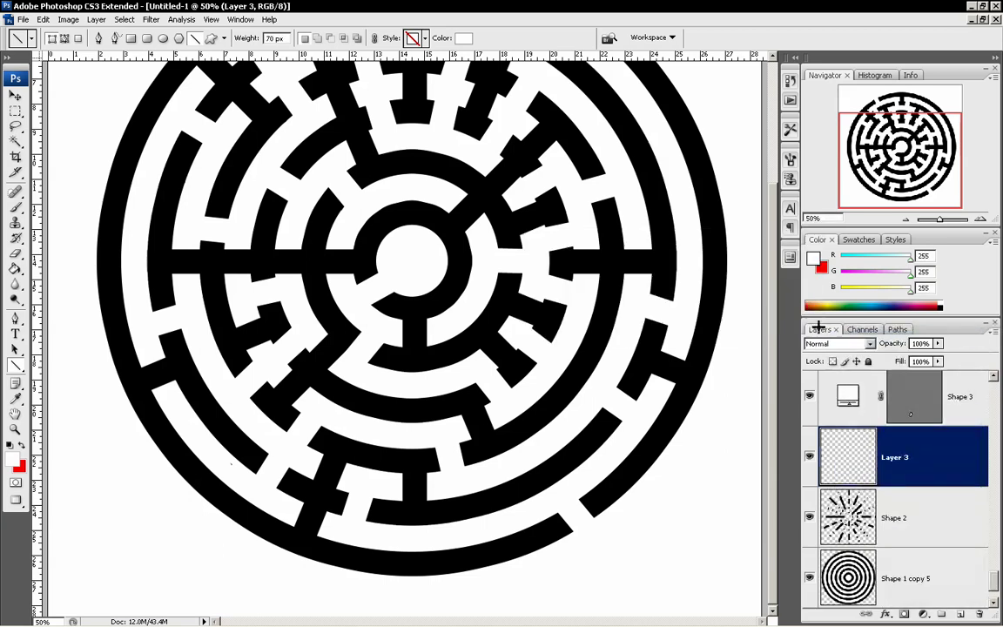
# Merge the new empty layer and all white line shape layers up to Shape 36 into one layer
pyautogui.scroll(15, 905, 487)
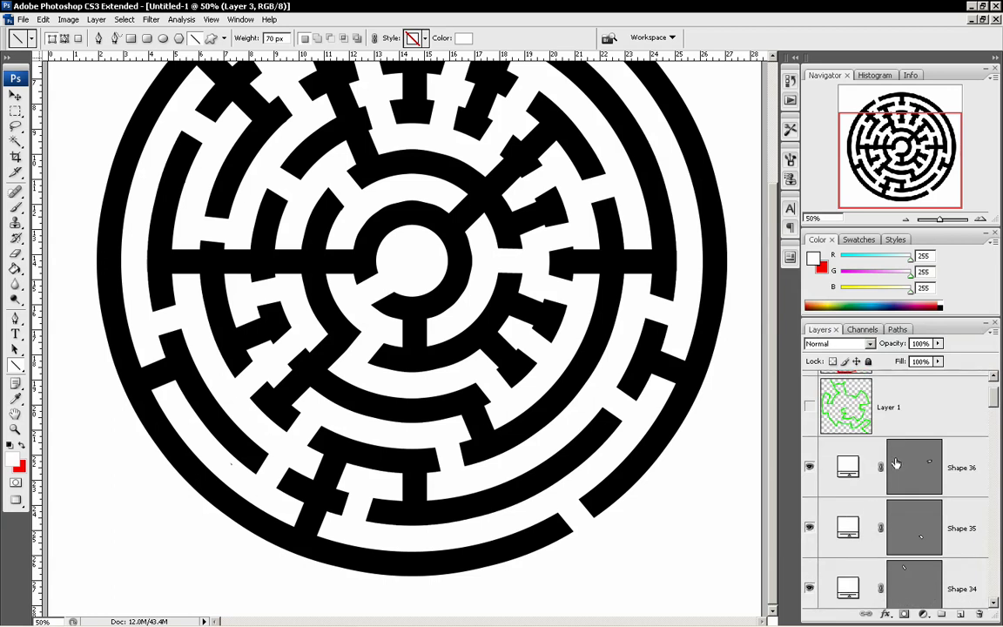
pyautogui.keyDown('shift'); pyautogui.click(902, 465); pyautogui.keyUp('shift')
pyautogui.keyDown('shift'); pyautogui.click(902, 465); pyautogui.keyUp('shift')
pyautogui.keyDown('shift'); pyautogui.click(862, 450); pyautogui.keyUp('shift')
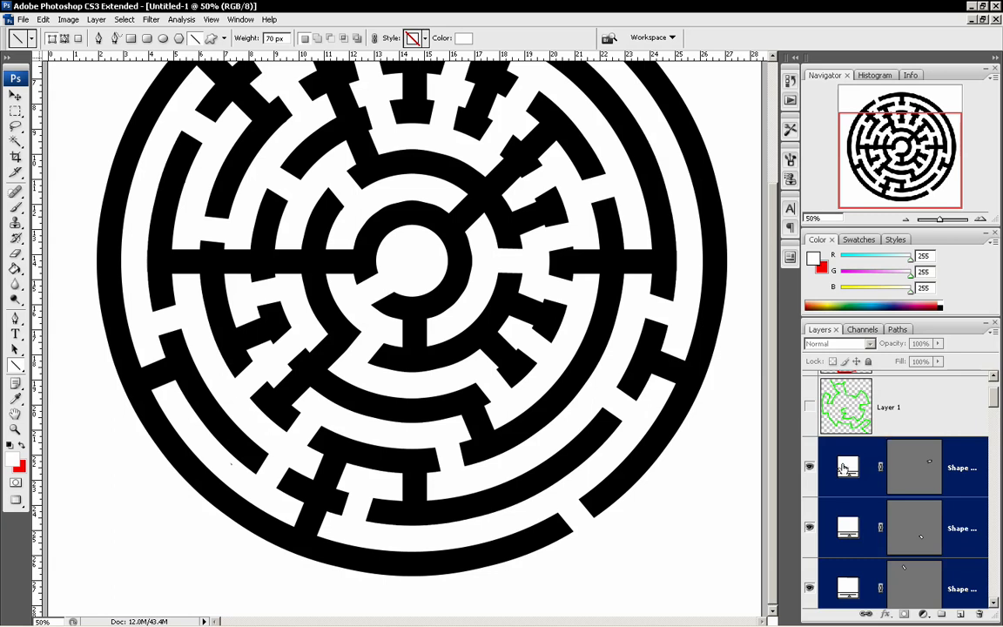
pyautogui.hotkey('ctrl', 'e')
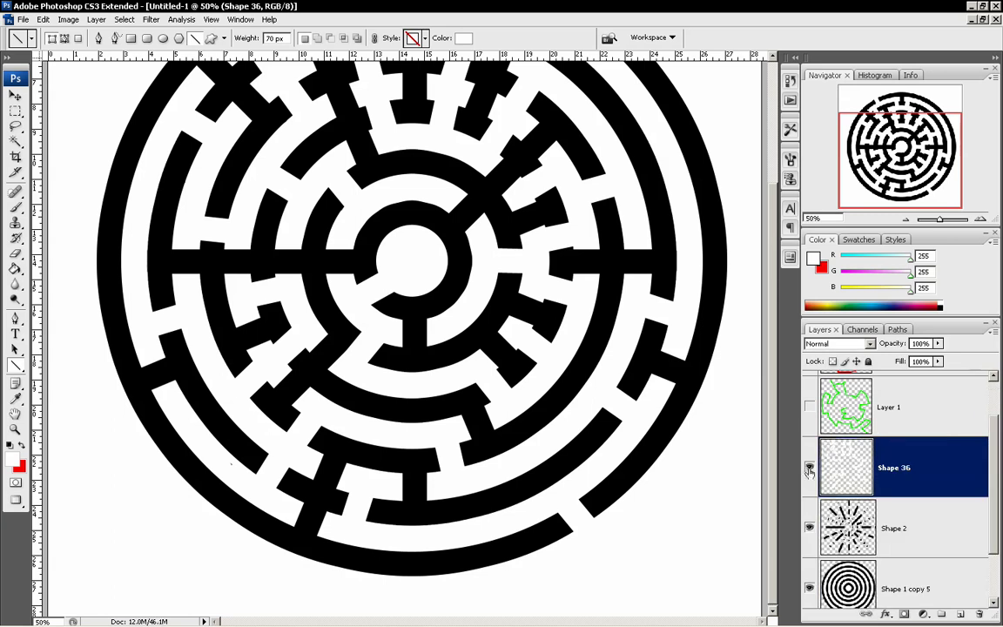
# Erase the small stray black mark in the lower-left outer corridor from the Shape 2 layer with the 50 px Eraser
pyautogui.moveTo(870, 160); pyautogui.dragTo(812, 150)
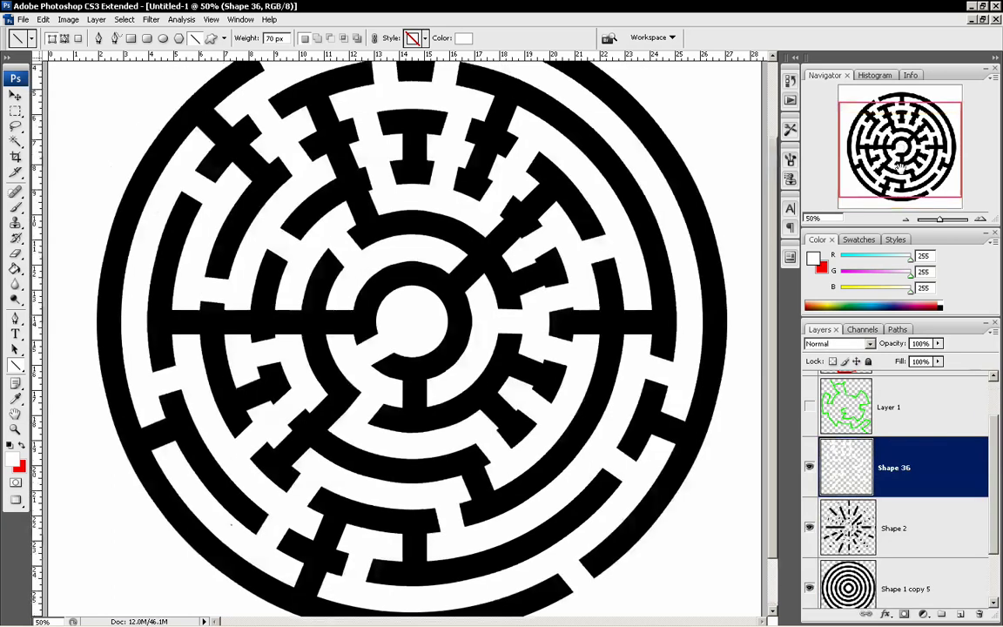
pyautogui.click(904, 219)
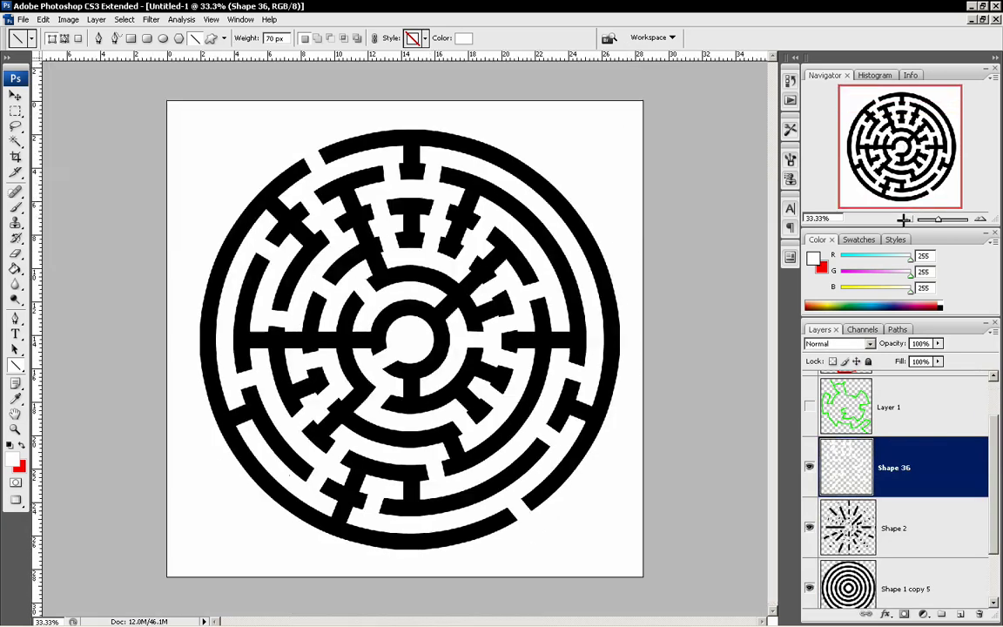
pyautogui.click(981, 219)
pyautogui.click(982, 218)
pyautogui.moveTo(857, 161); pyautogui.dragTo(852, 181)
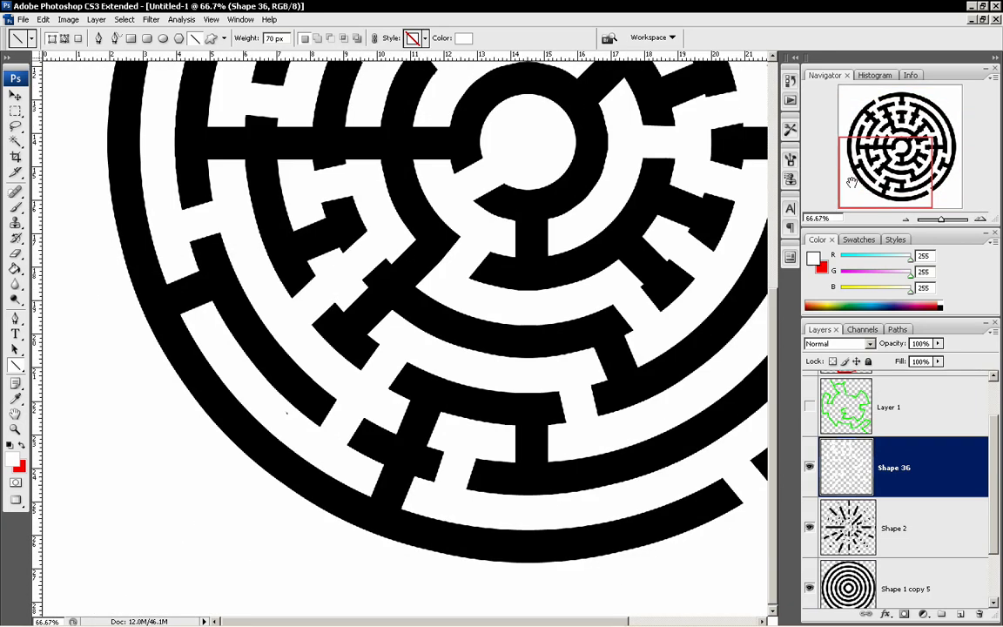
pyautogui.click(981, 218)
pyautogui.click(982, 219)
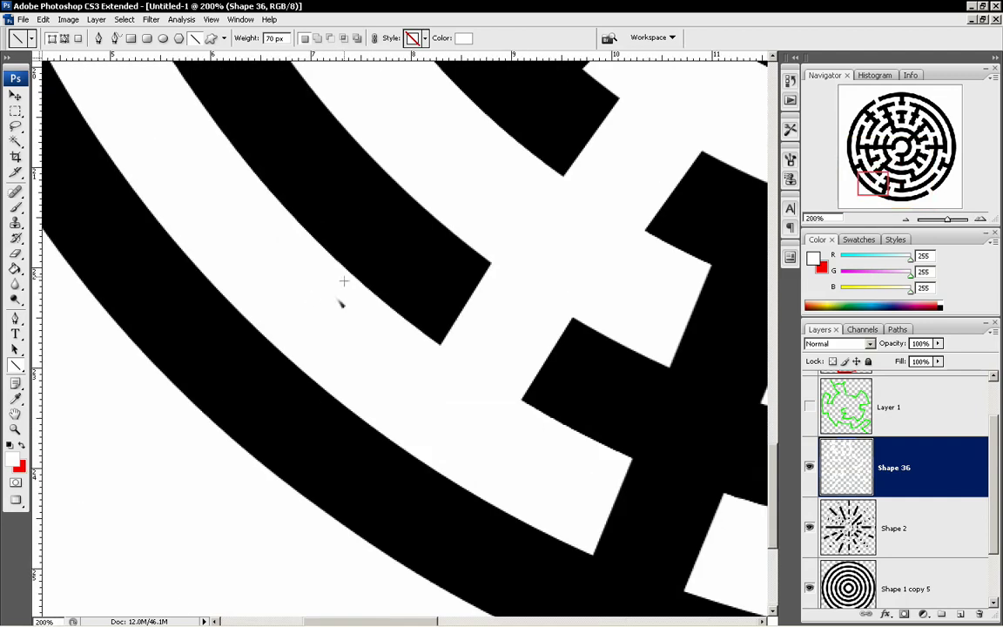
pyautogui.scroll(-1, 833, 479)
pyautogui.click(897, 468)
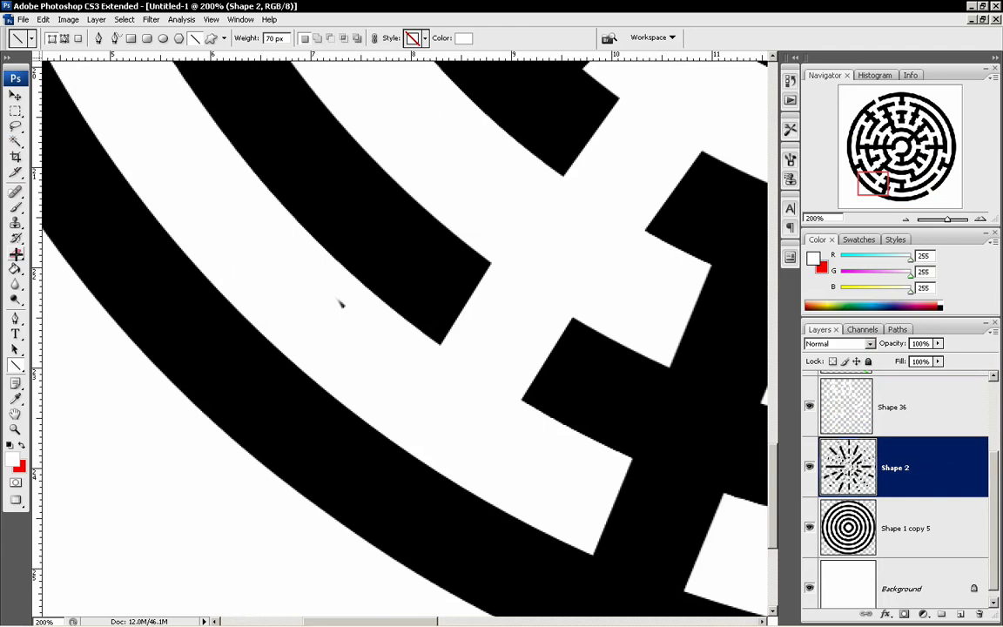
pyautogui.press('e')
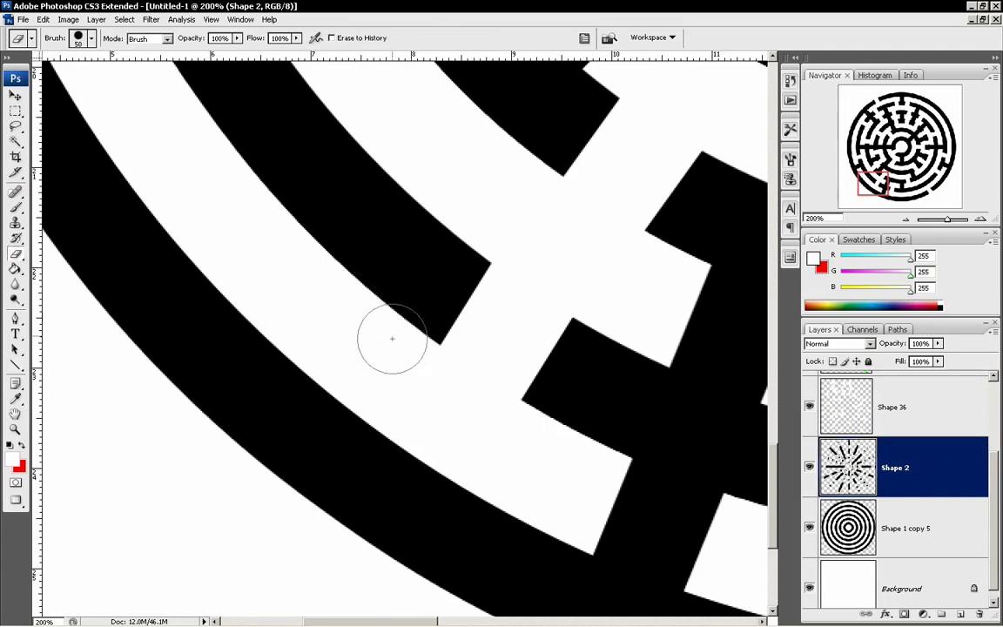
# Compare the whole maze with the red and green guide layers shown, and hide both guides again
pyautogui.moveTo(887, 188); pyautogui.dragTo(887, 152)
pyautogui.click(906, 218)
pyautogui.click(907, 218)
pyautogui.click(906, 218)
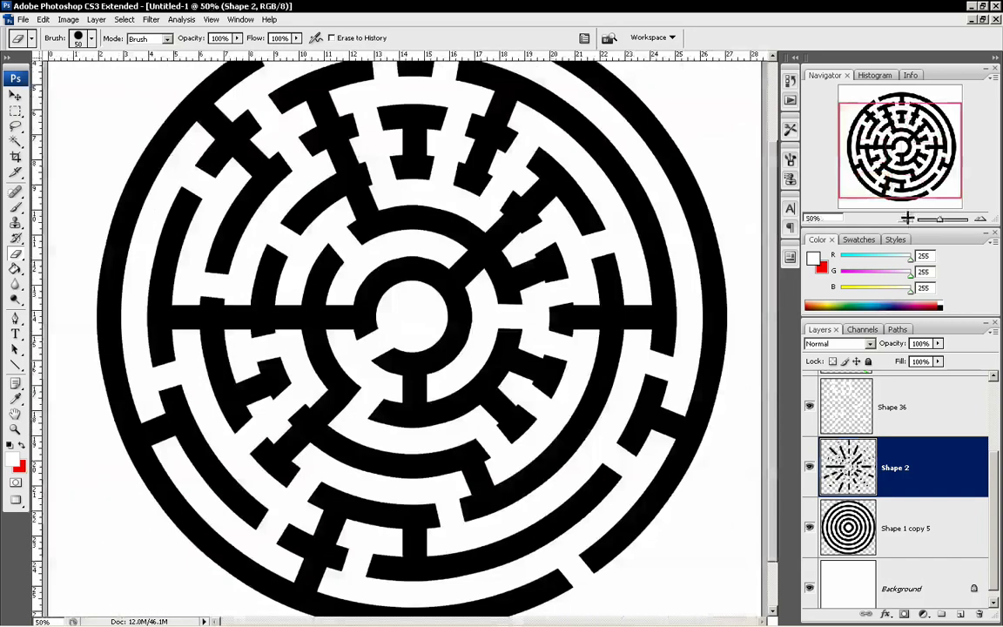
pyautogui.click(908, 218)
pyautogui.scroll(3, 839, 404)
pyautogui.click(809, 402)
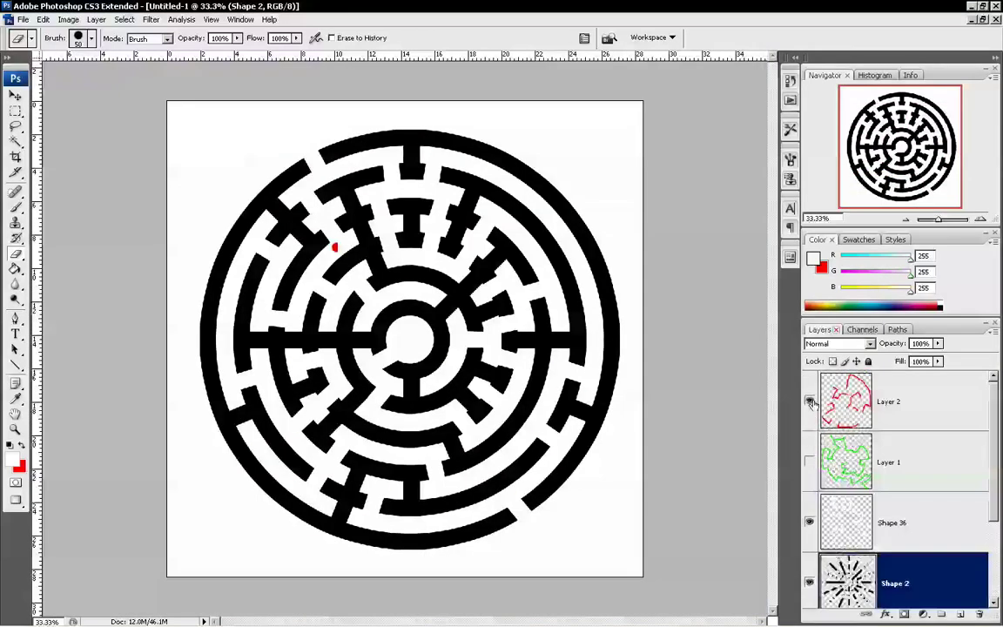
pyautogui.click(810, 462)
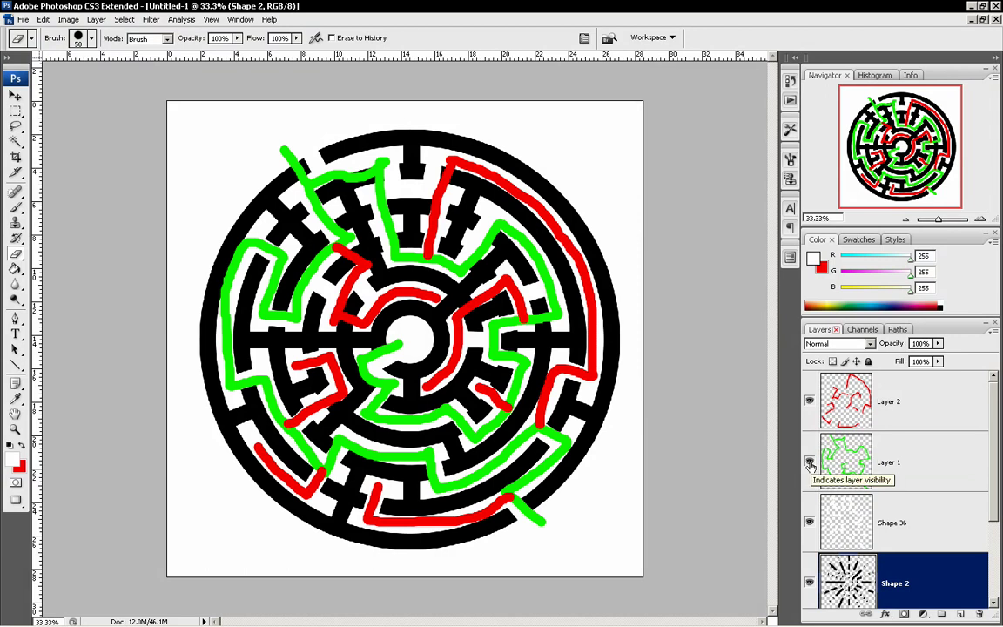
pyautogui.click(810, 463)
pyautogui.click(810, 401)
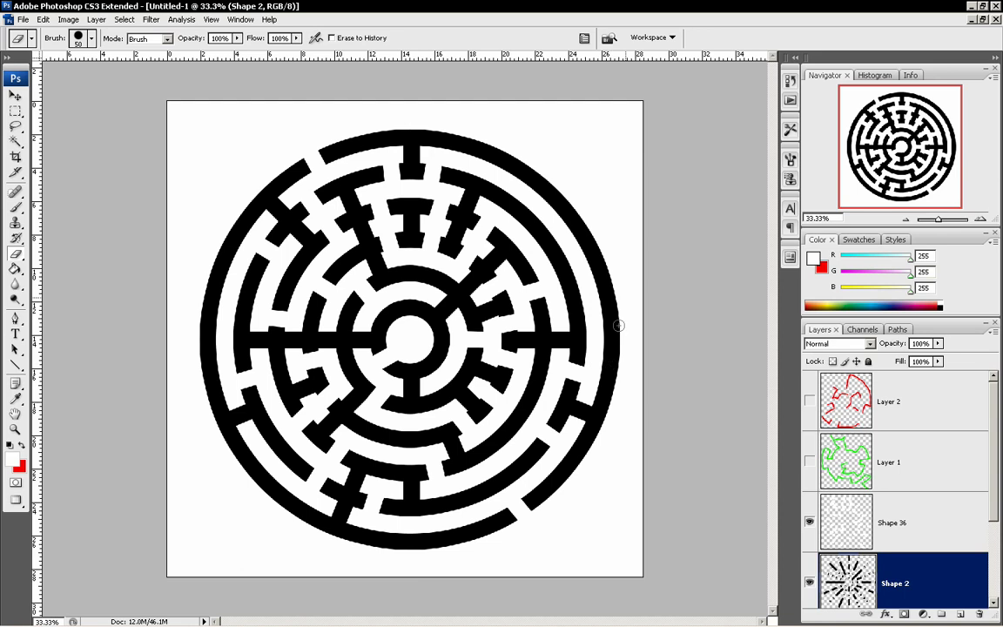
# Restore the ring wall between the two lower-right inner spokes by erasing its white cover on Shape 36, and erase the upper of those spokes on Shape 2
pyautogui.click(980, 217)
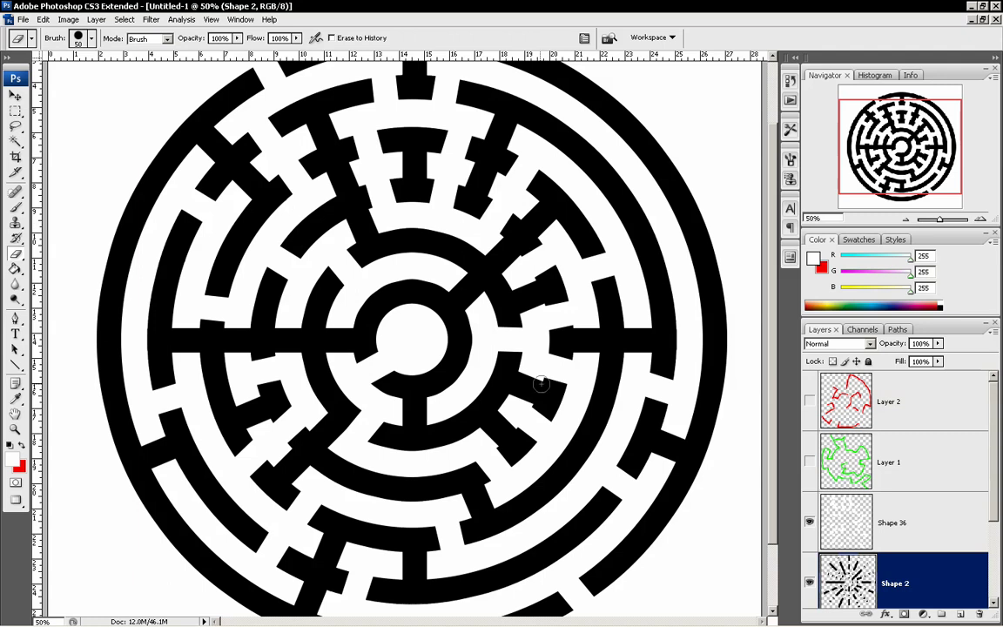
pyautogui.click(917, 533)
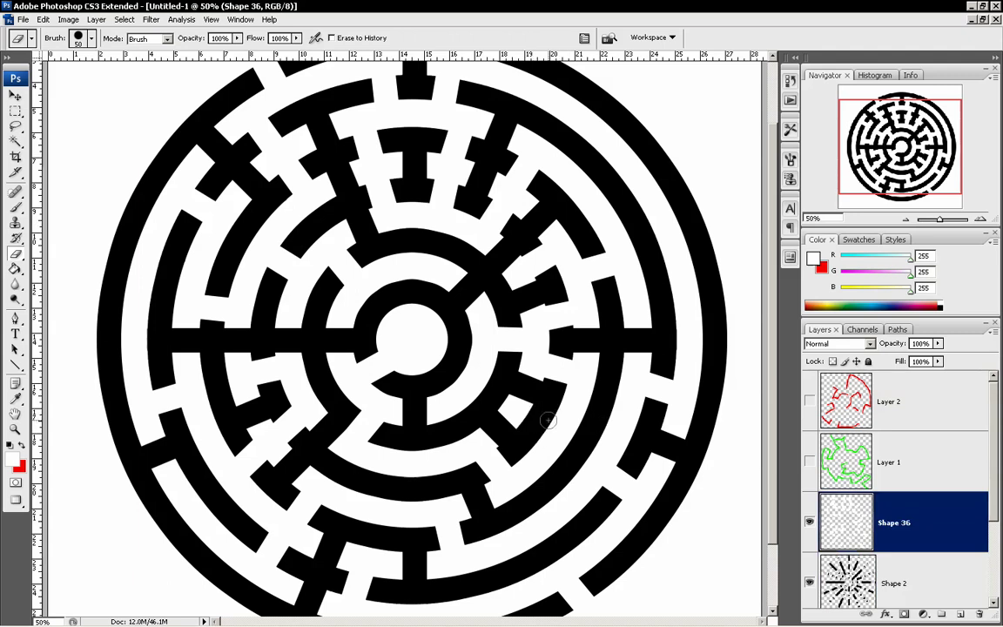
pyautogui.click(923, 585)
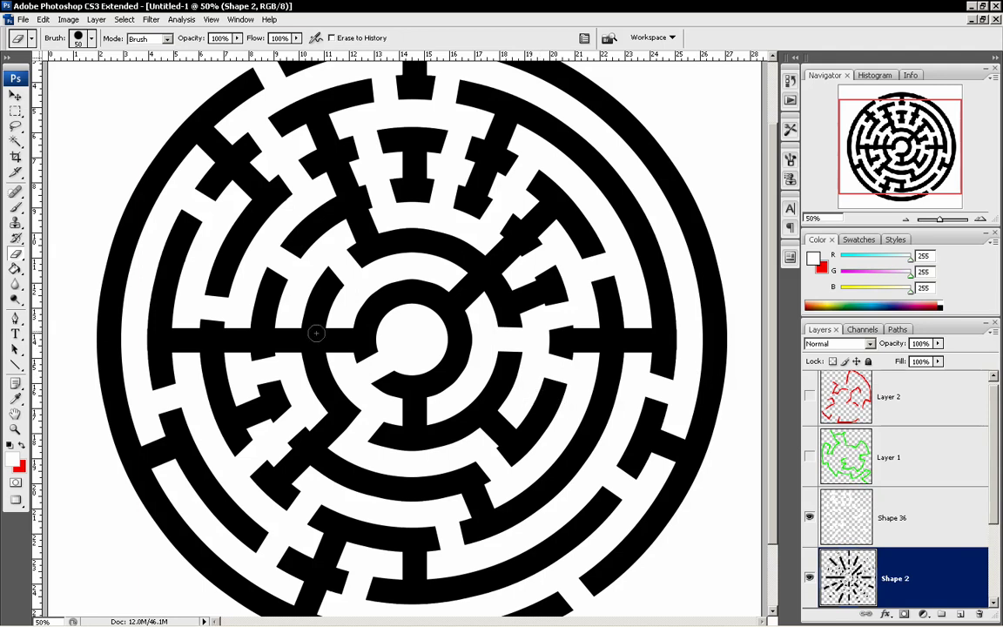
# Look over the corrected maze and save its current state as a history snapshot
pyautogui.click(905, 218)
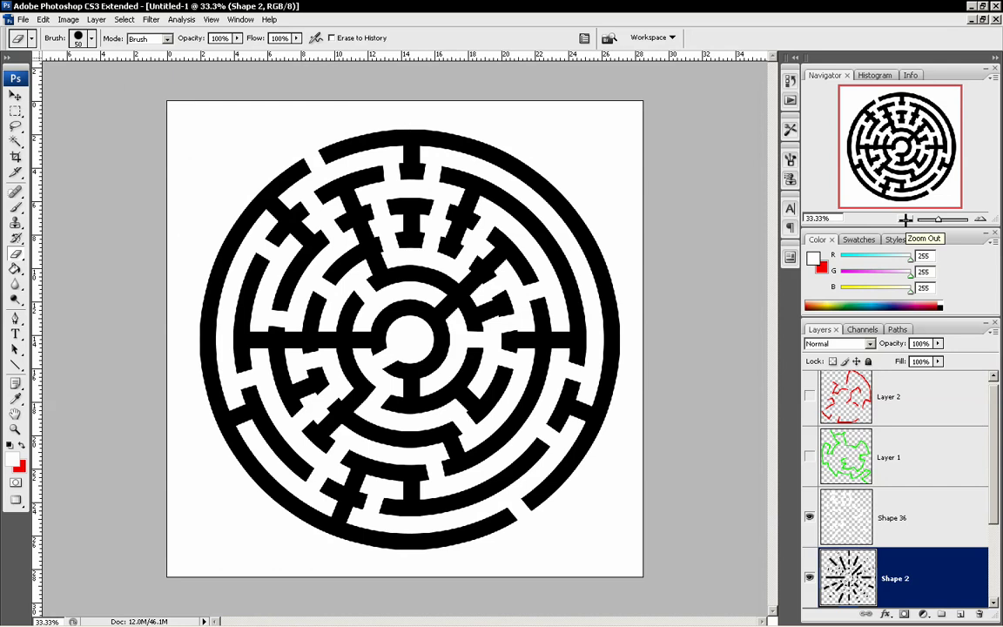
pyautogui.hotkey('ctrl', '+')
pyautogui.moveTo(926, 185); pyautogui.dragTo(901, 178)
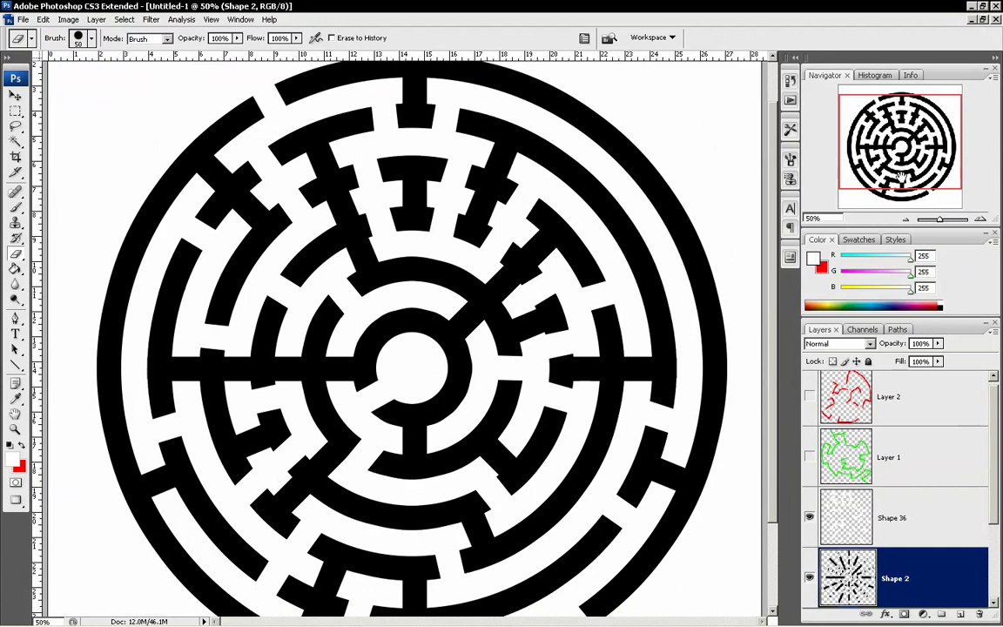
pyautogui.moveTo(903, 177); pyautogui.dragTo(903, 180)
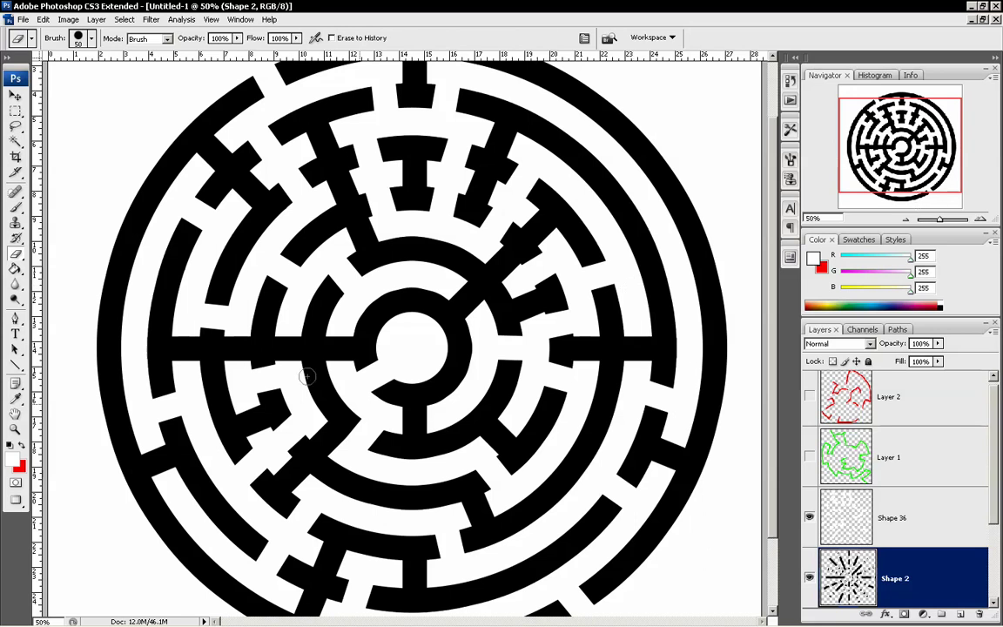
pyautogui.click(790, 80)
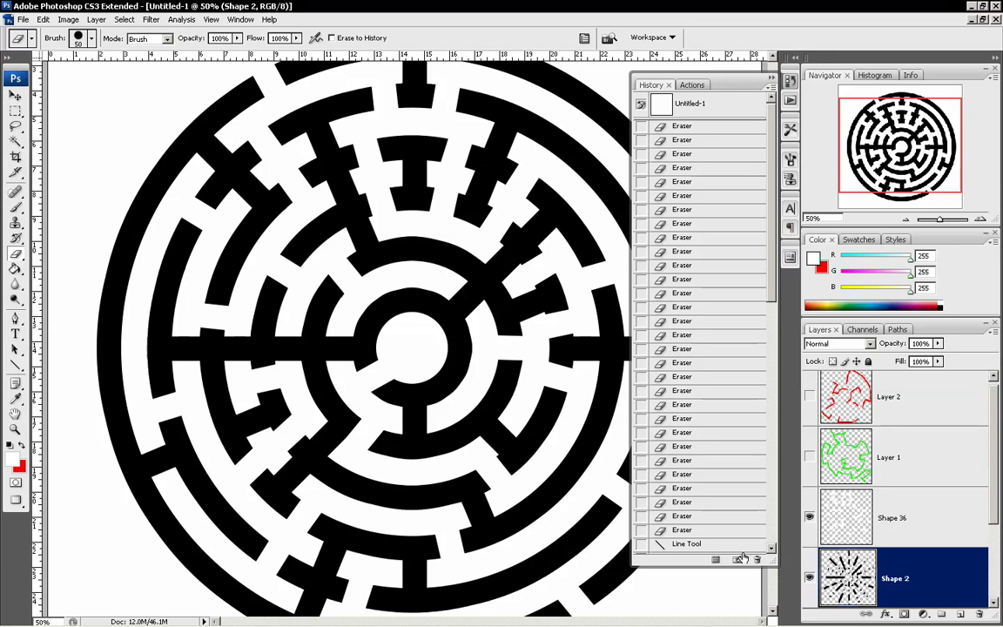
pyautogui.click(739, 558)
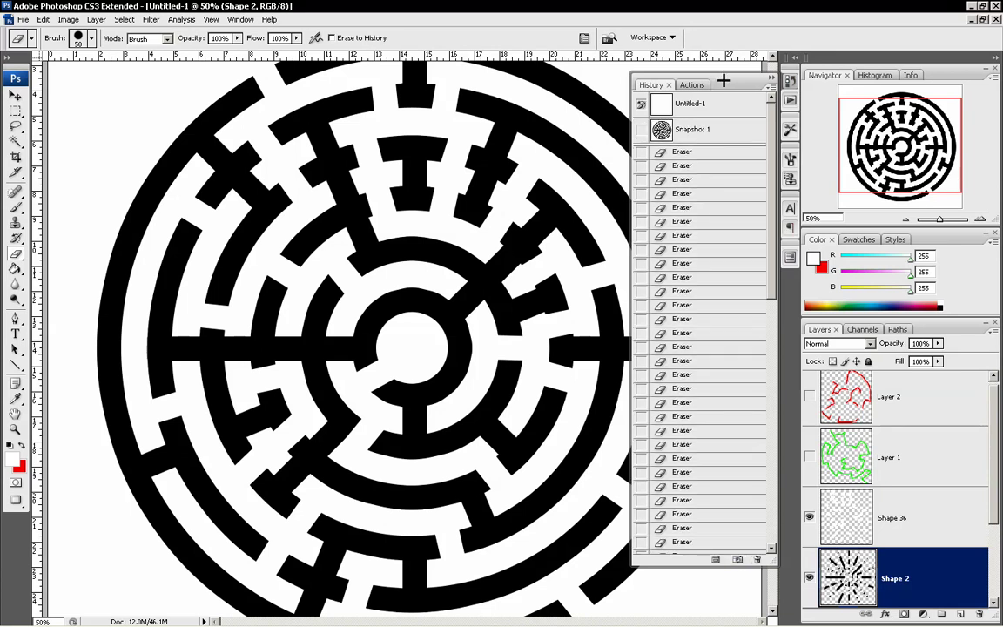
# Merge the Shape 36, Shape 2 and Shape 1 copy 5 layers into one maze layer above the white background
pyautogui.click(770, 78)
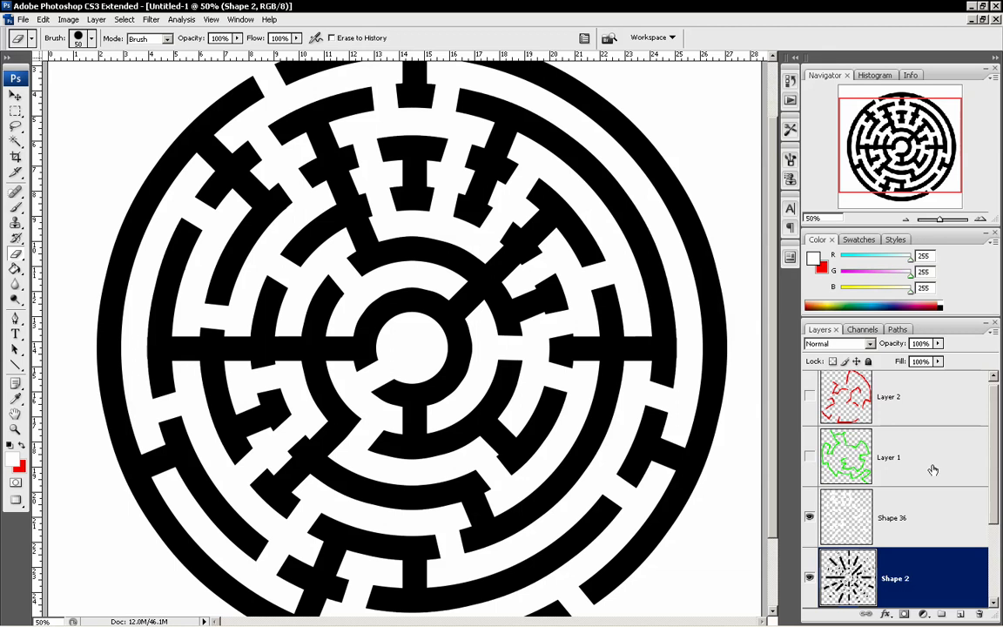
pyautogui.scroll(-2, 895, 382)
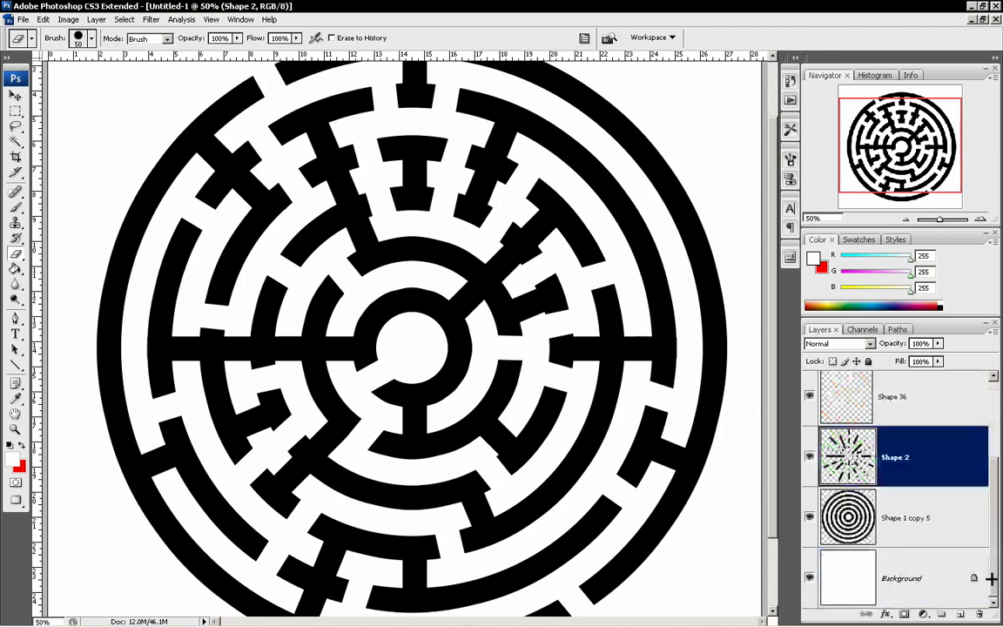
pyautogui.click(938, 537)
pyautogui.scroll(2, 938, 537)
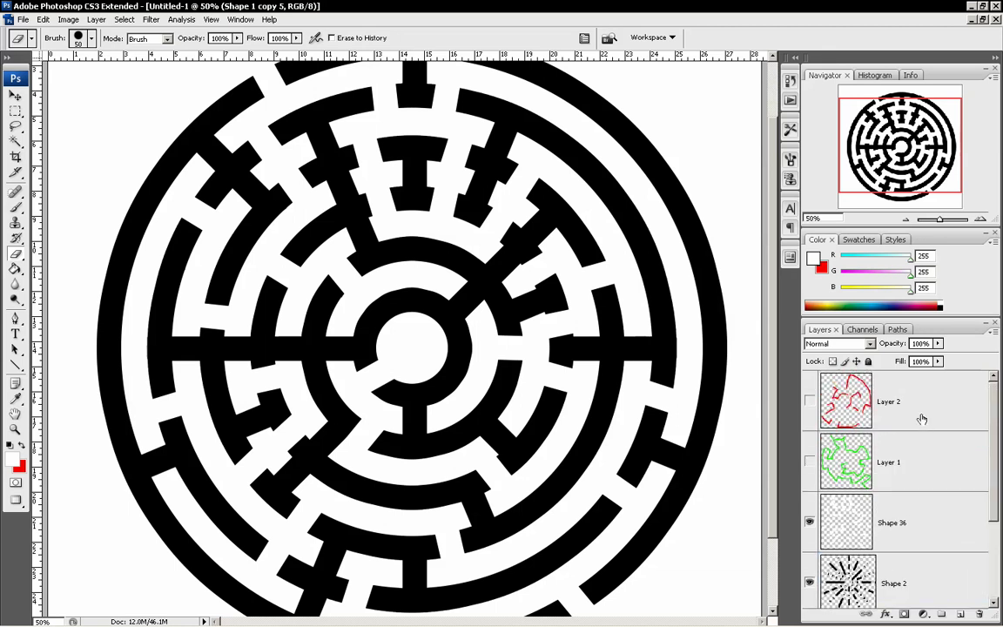
pyautogui.keyDown('shift'); pyautogui.click(919, 512); pyautogui.keyUp('shift')
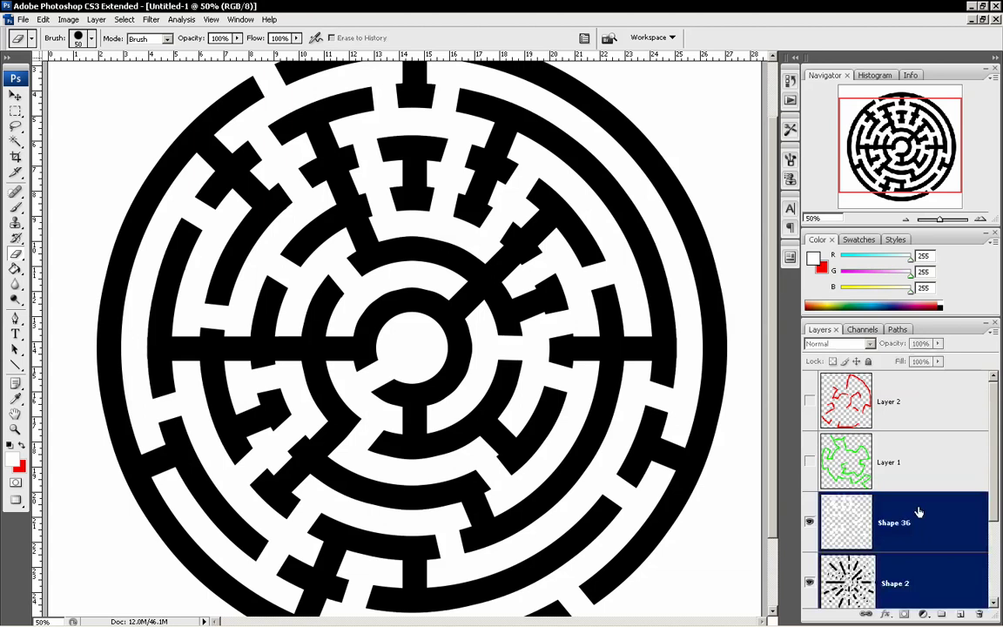
pyautogui.hotkey('ctrl', 'e')
pyautogui.click(809, 516)
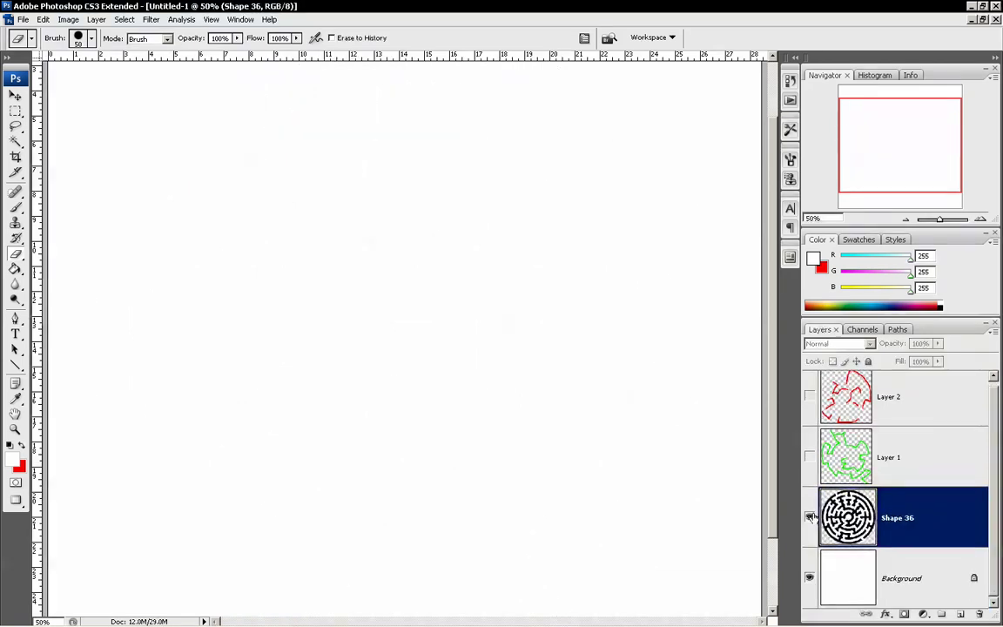
pyautogui.click(809, 516)
# Apply a Gaussian Blur with a 5.1-pixel radius to the merged maze layer, trying softer and sharper radii first
pyautogui.click(150, 19)
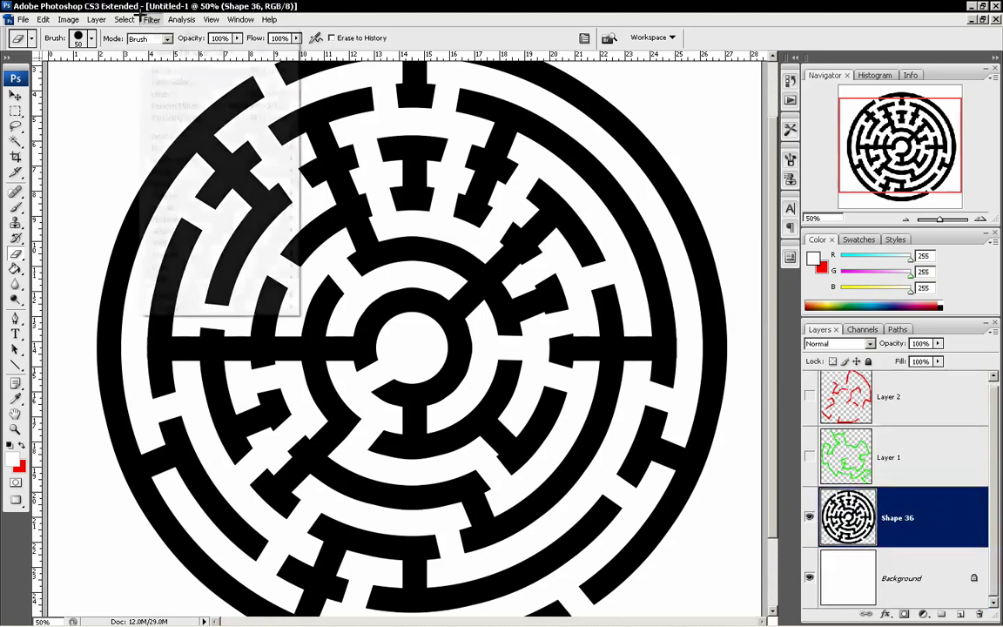
pyautogui.moveTo(198, 147)
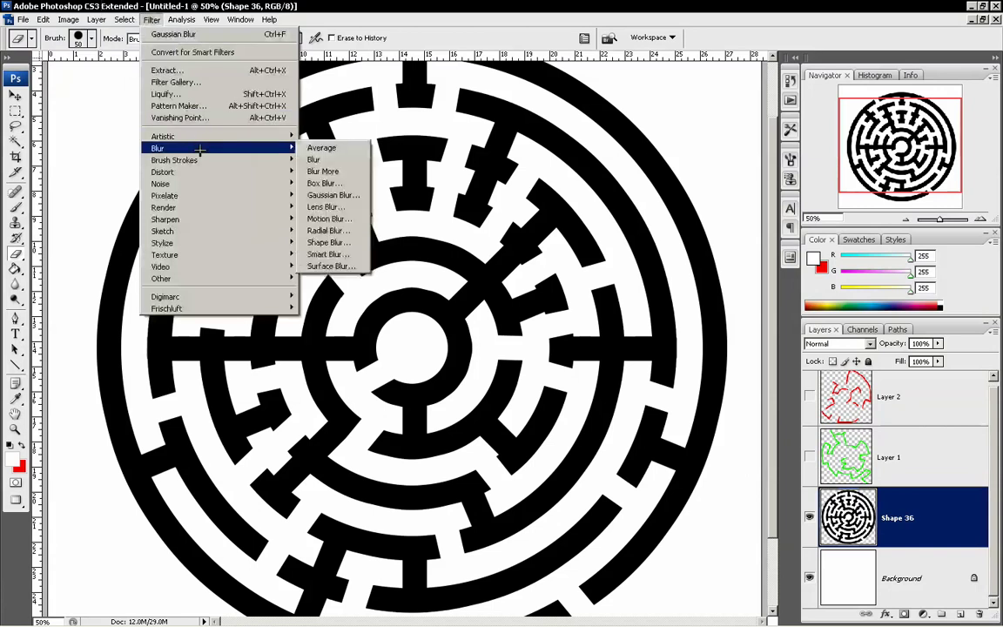
pyautogui.click(313, 195)
pyautogui.moveTo(594, 382)
pyautogui.mouseDown()
pyautogui.moveTo(548, 380)
pyautogui.moveTo(580, 381)
pyautogui.mouseUp()
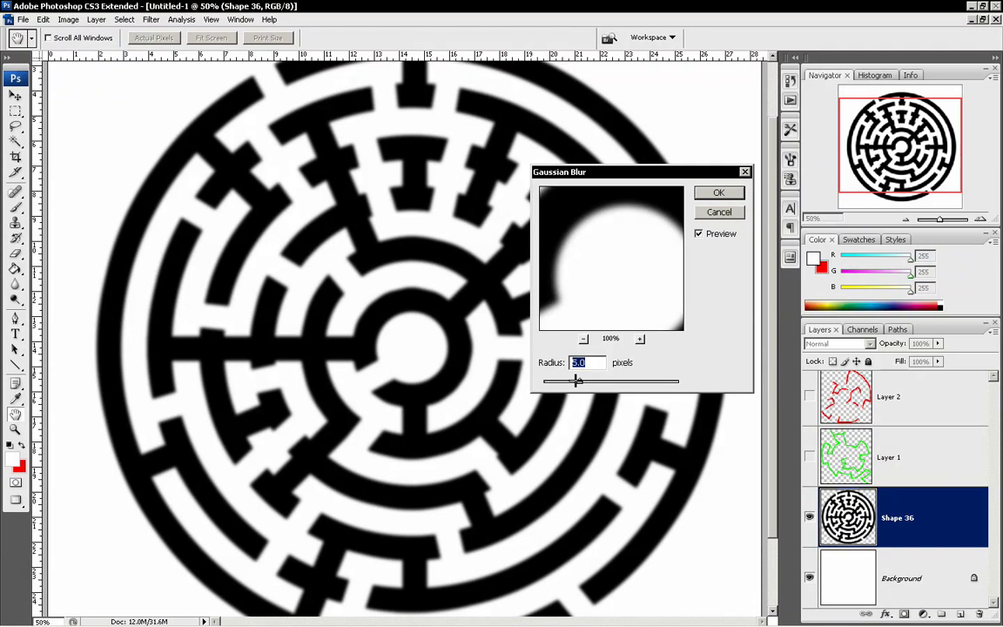
pyautogui.moveTo(575, 380)
pyautogui.mouseDown()
pyautogui.moveTo(558, 380)
pyautogui.moveTo(587, 379)
pyautogui.moveTo(564, 381)
pyautogui.mouseUp()
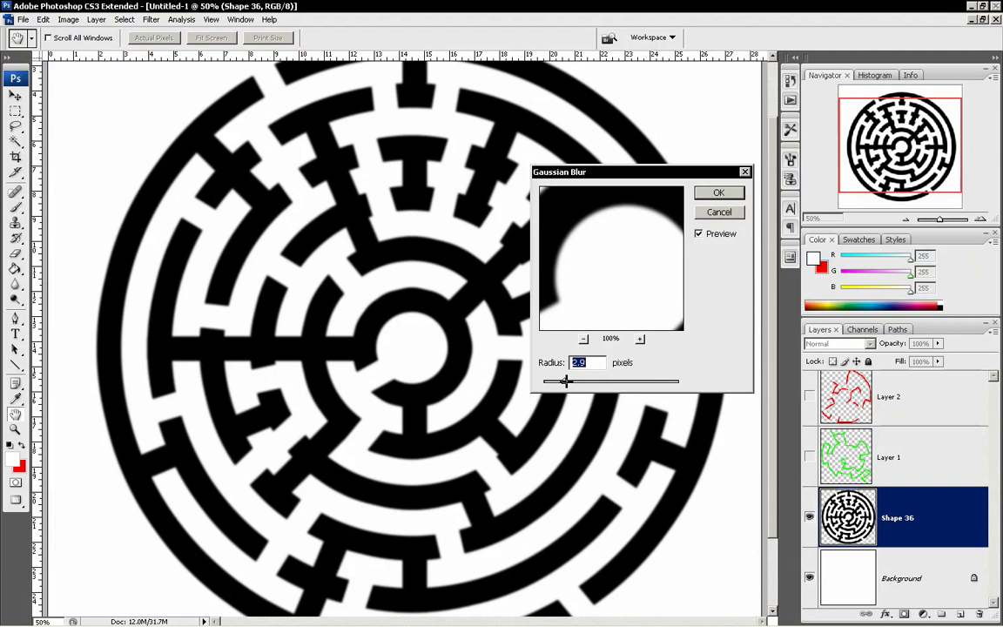
pyautogui.moveTo(567, 380); pyautogui.dragTo(600, 380)
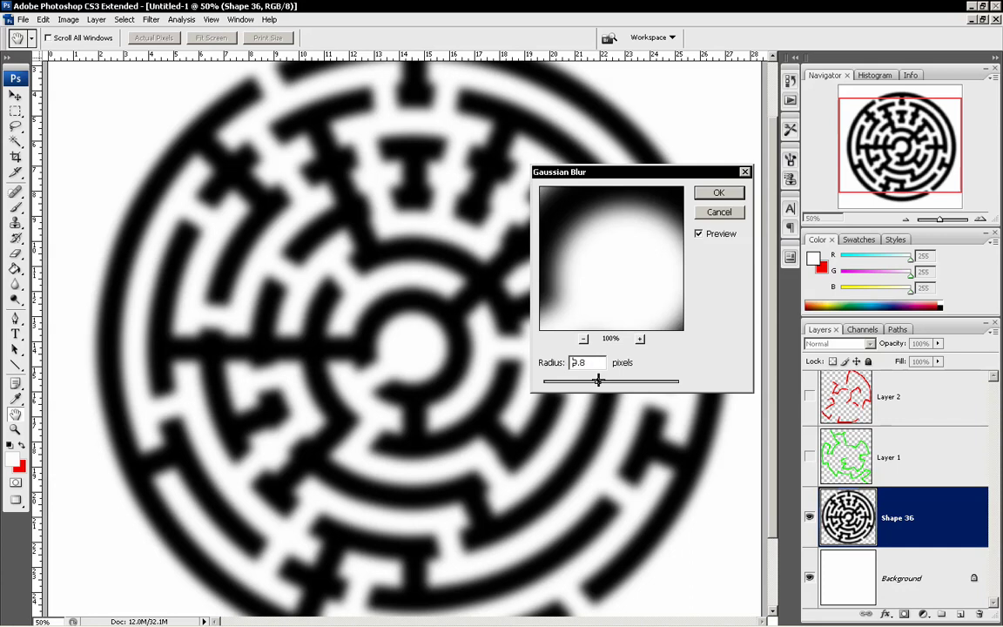
pyautogui.moveTo(597, 379); pyautogui.dragTo(568, 376)
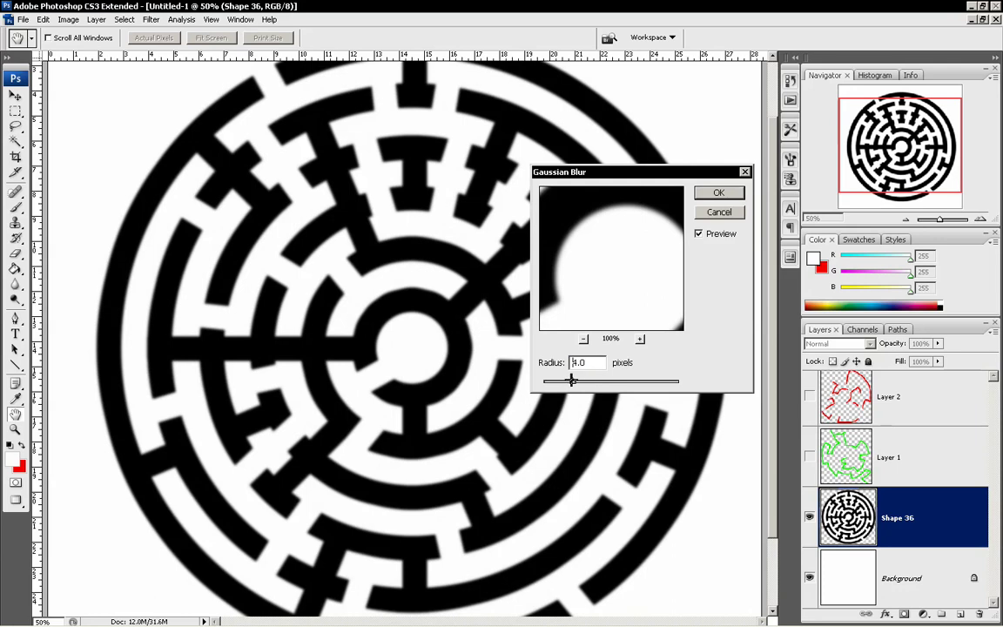
pyautogui.click(579, 380)
pyautogui.moveTo(579, 380); pyautogui.dragTo(580, 380)
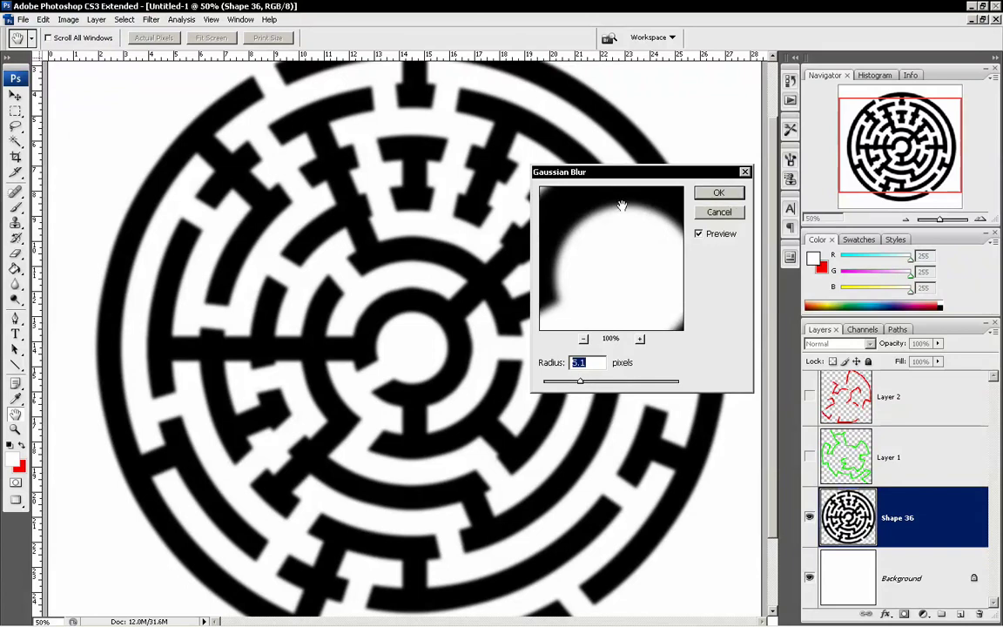
pyautogui.click(720, 192)
pyautogui.press('e')
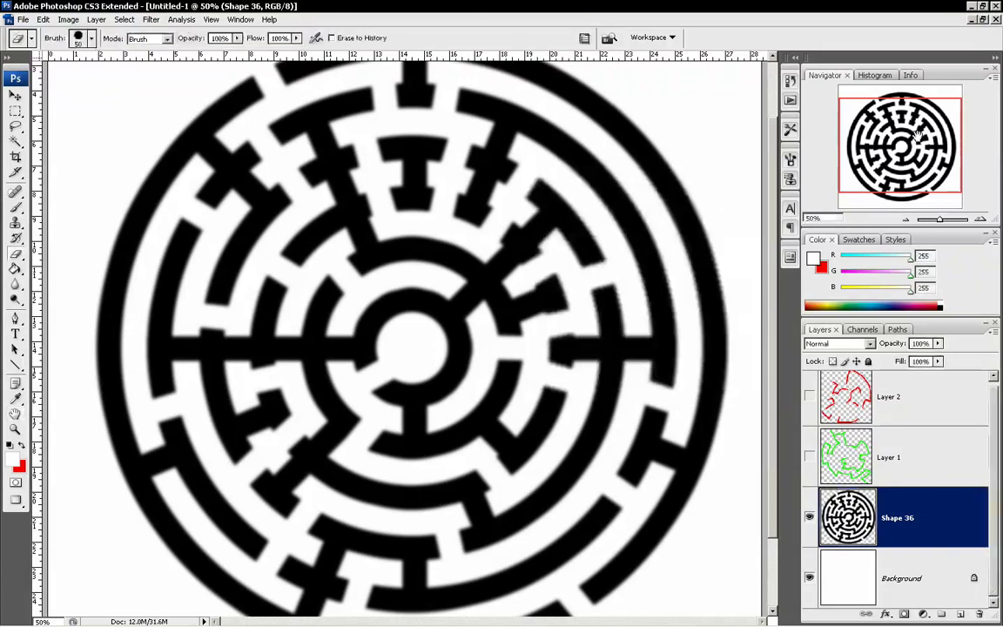
pyautogui.moveTo(924, 135)
pyautogui.mouseDown()
pyautogui.moveTo(921, 158)
pyautogui.moveTo(913, 124)
pyautogui.moveTo(910, 137)
pyautogui.mouseUp()
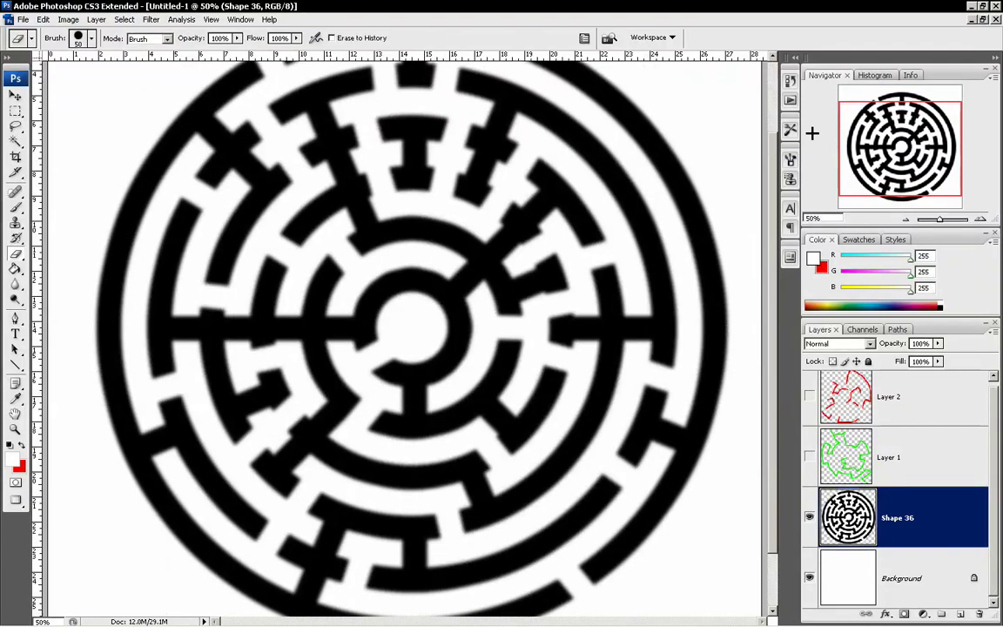
# Switch to the Maze_Round_Blur2.bmp document and examine its blurred maze walls up close and as a whole
pyautogui.hotkey('ctrl', 'Tab')
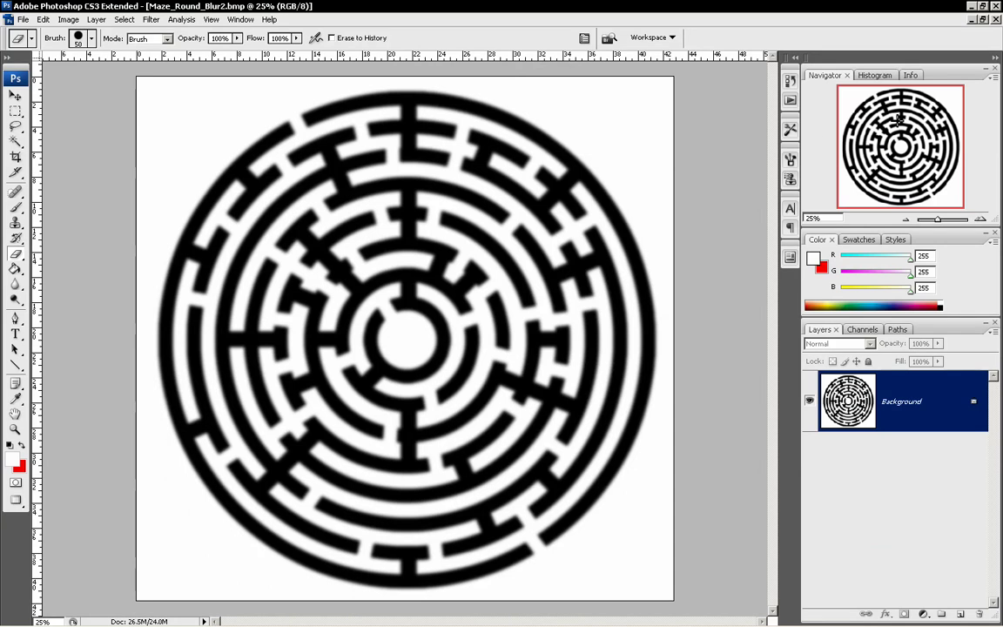
pyautogui.click(979, 219)
pyautogui.moveTo(904, 163)
pyautogui.mouseDown()
pyautogui.moveTo(904, 181)
pyautogui.moveTo(904, 163)
pyautogui.mouseUp()
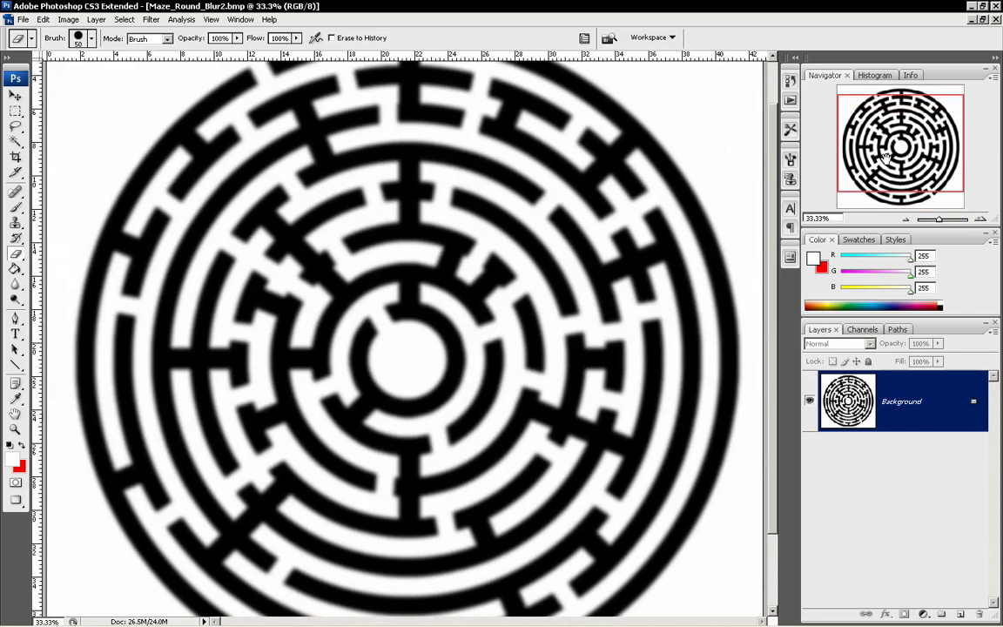
pyautogui.click(906, 220)
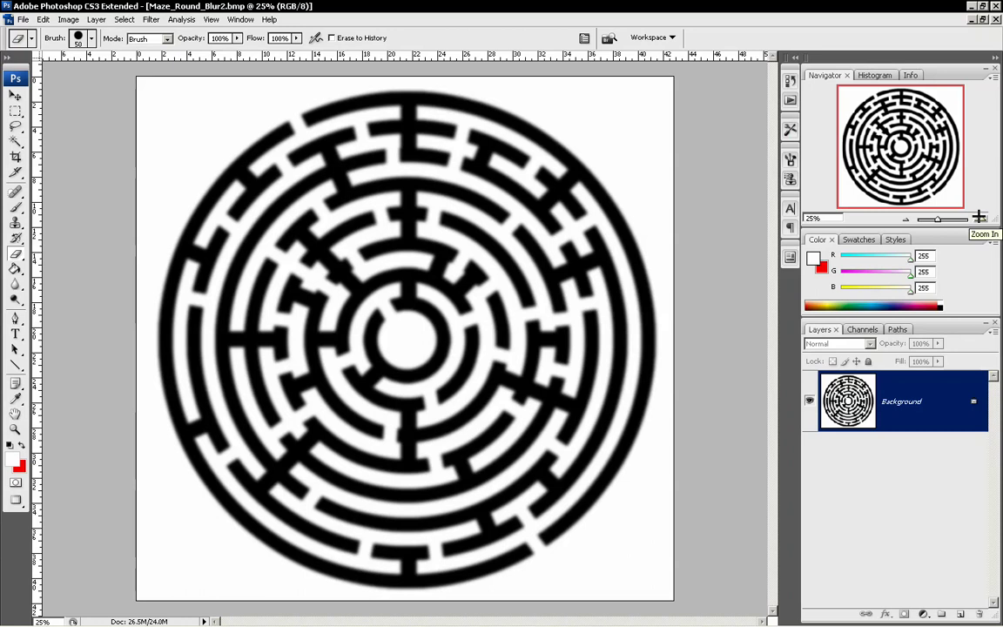
# Switch to Vue 6 xStream, add a standard terrain to the scene and open it in the Terrain Editor
pyautogui.hotkey('alt', 'Tab')
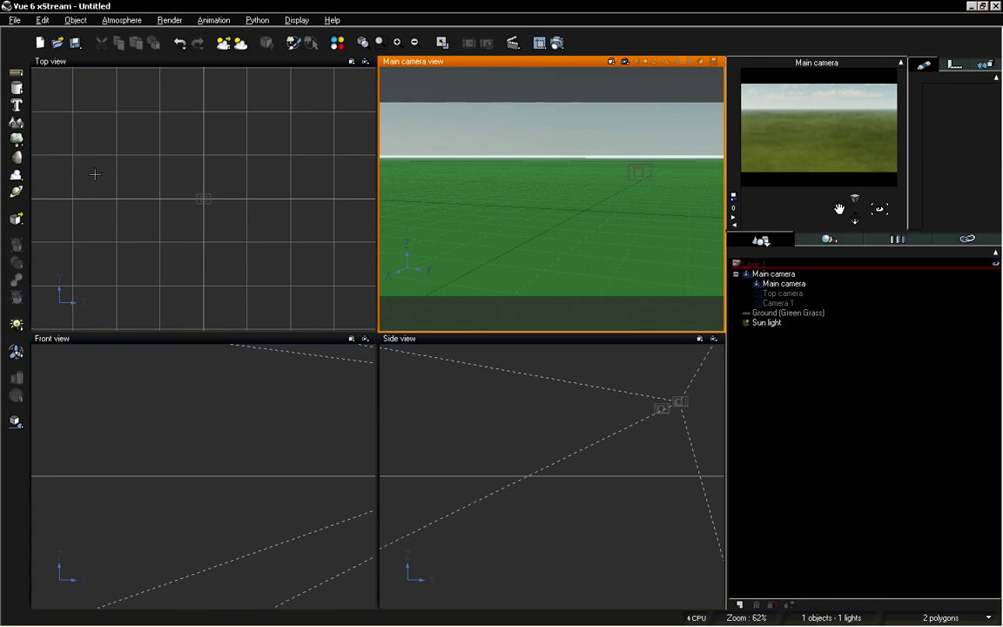
pyautogui.click(16, 123)
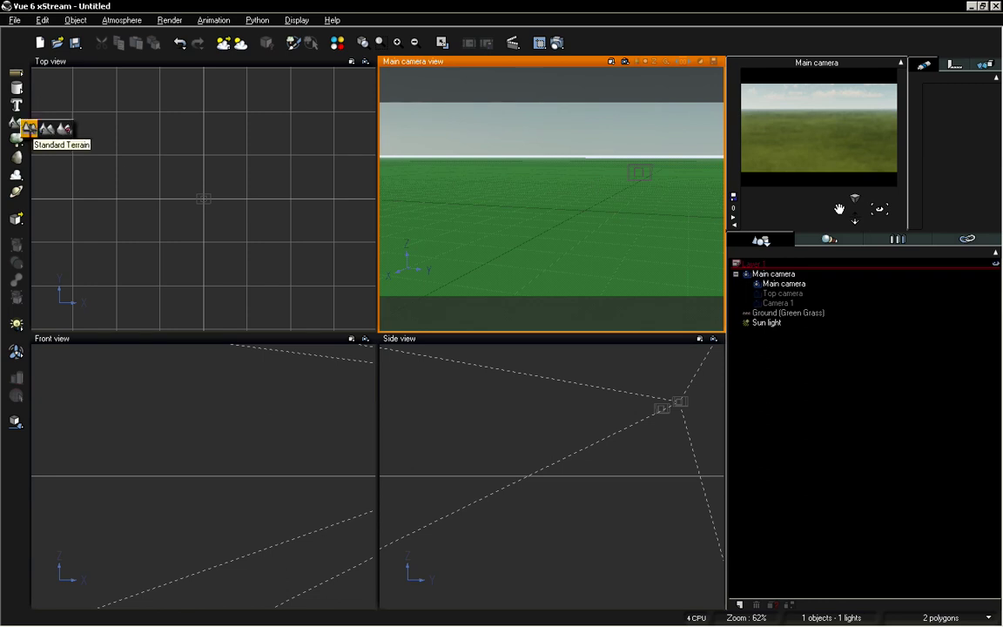
pyautogui.click(29, 129)
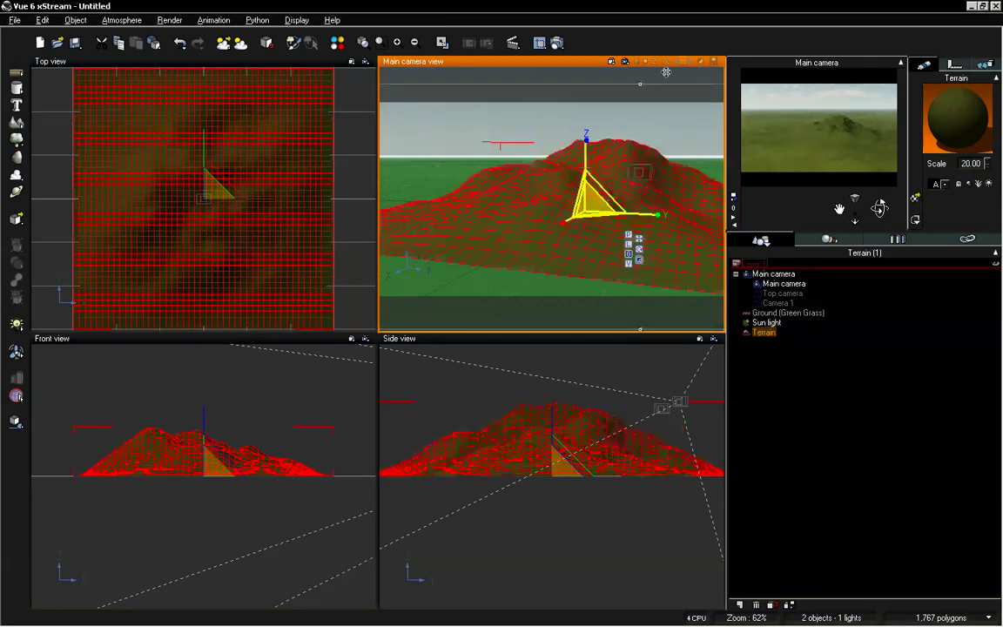
pyautogui.doubleClick(484, 178)
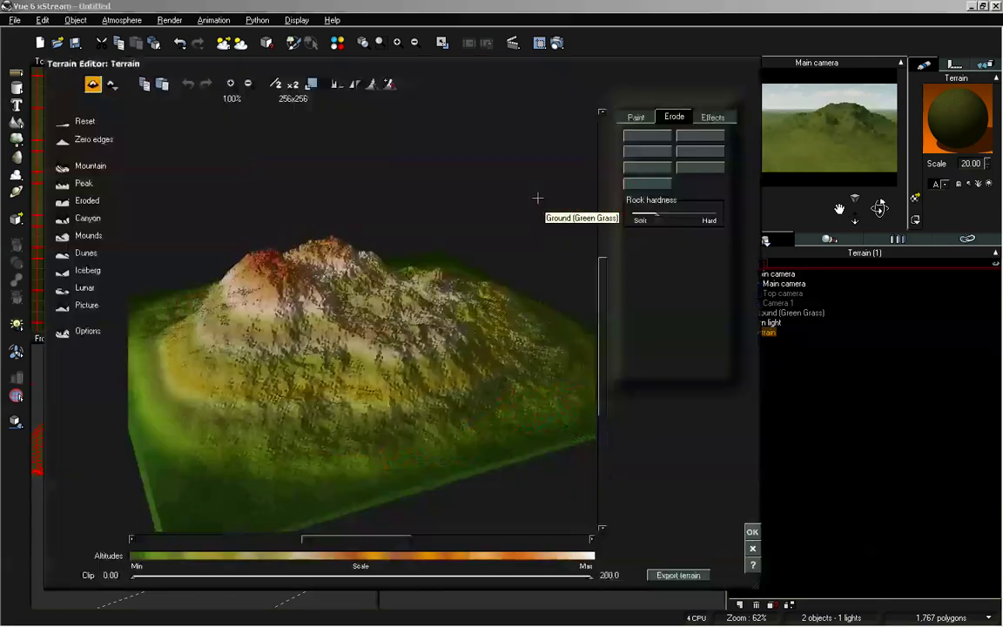
# Reset the terrain to a flat surface and raise its resolution to 2048x2048
pyautogui.moveTo(465, 291); pyautogui.dragTo(466, 312, button='right')
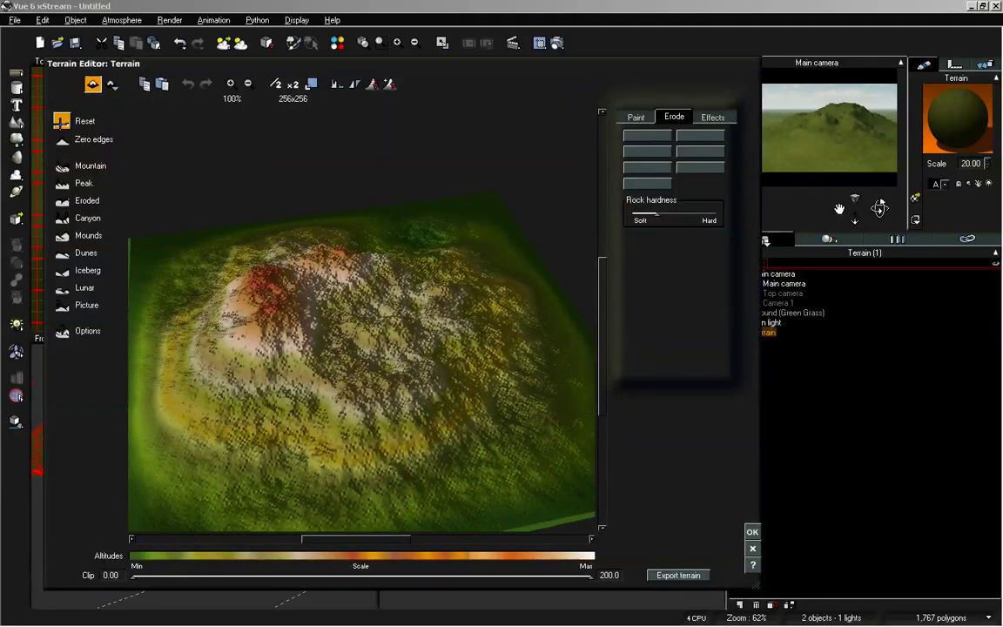
pyautogui.click(61, 120)
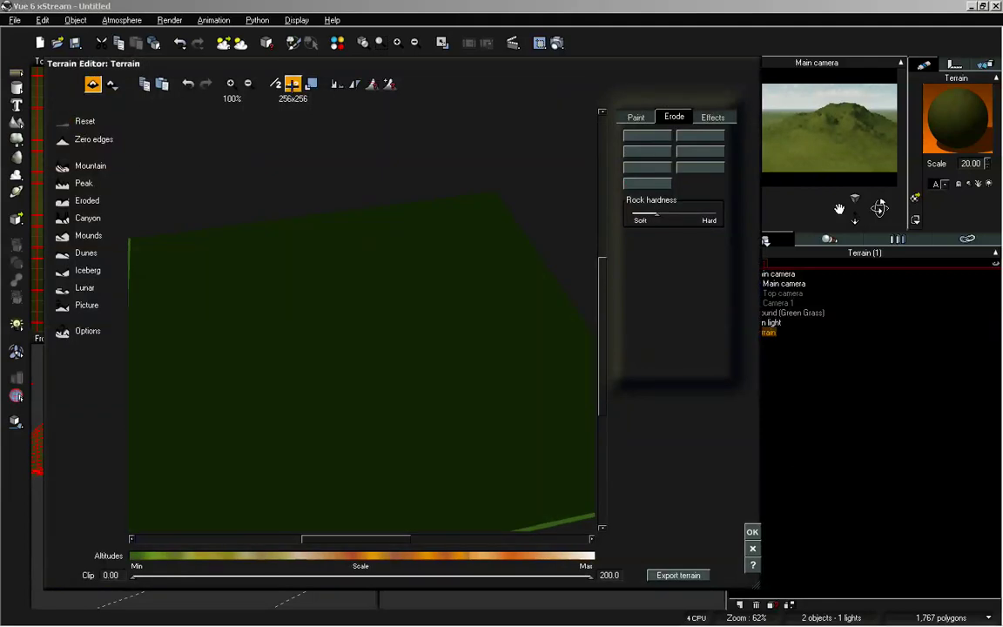
pyautogui.click(292, 83)
pyautogui.click(293, 84)
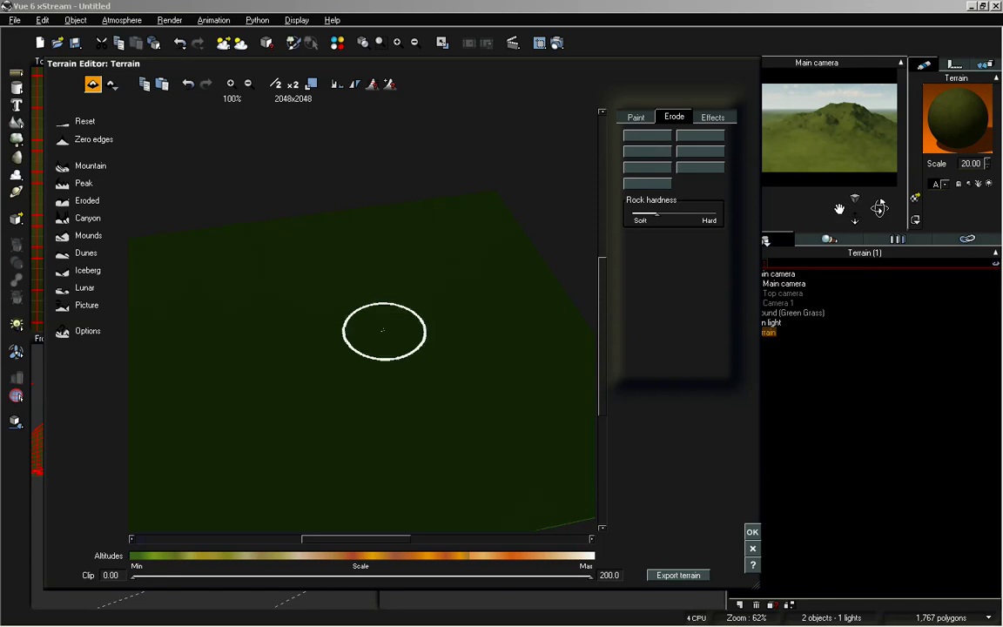
# Load the Maze_Round_Blur2 picture from the Maze collection as the import source for the terrain
pyautogui.moveTo(383, 332); pyautogui.dragTo(389, 321, button='right')
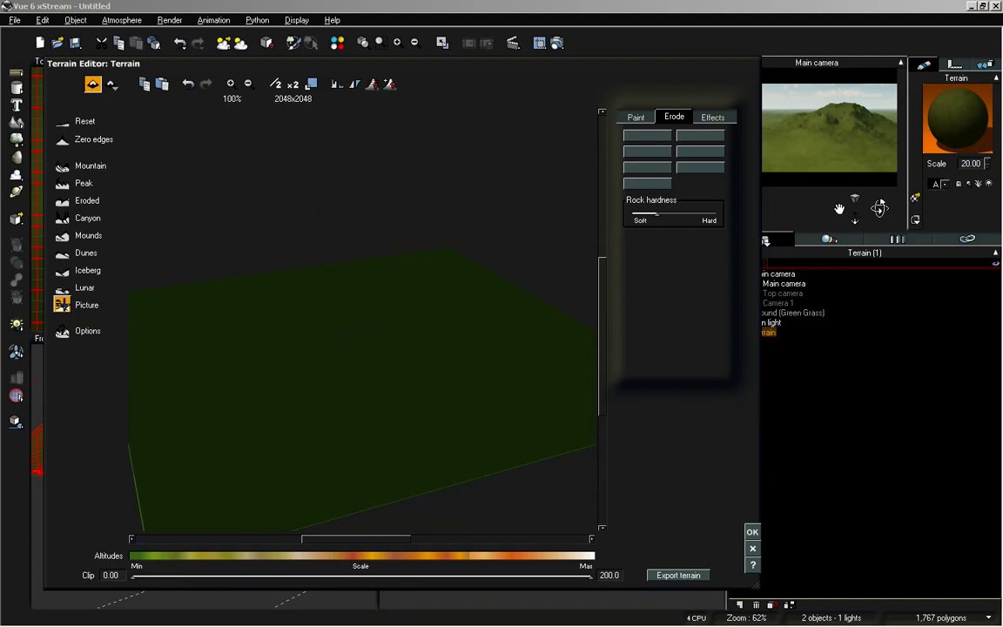
pyautogui.click(62, 304)
pyautogui.click(373, 304)
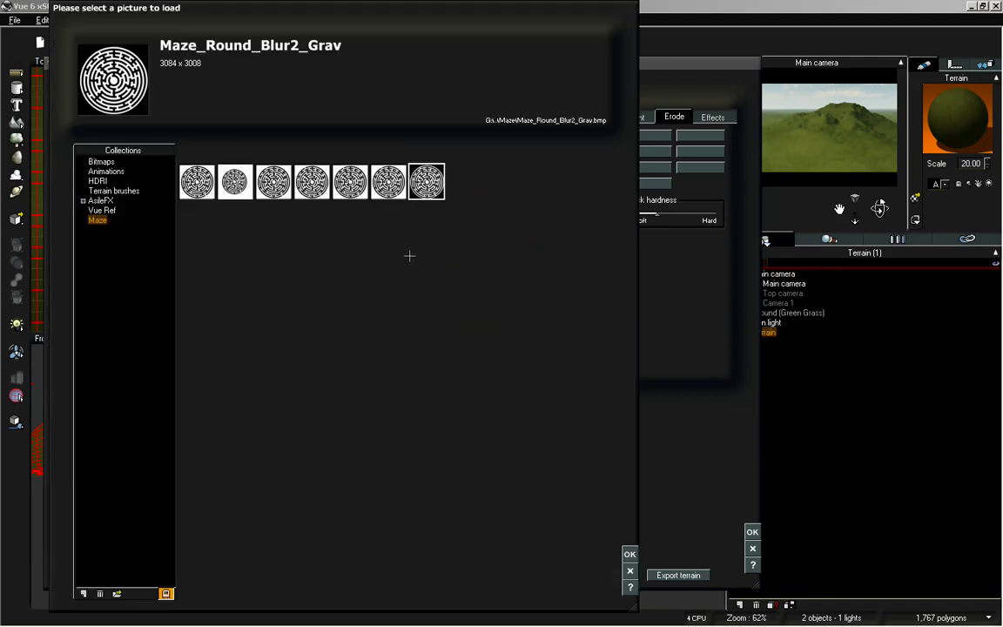
pyautogui.click(388, 181)
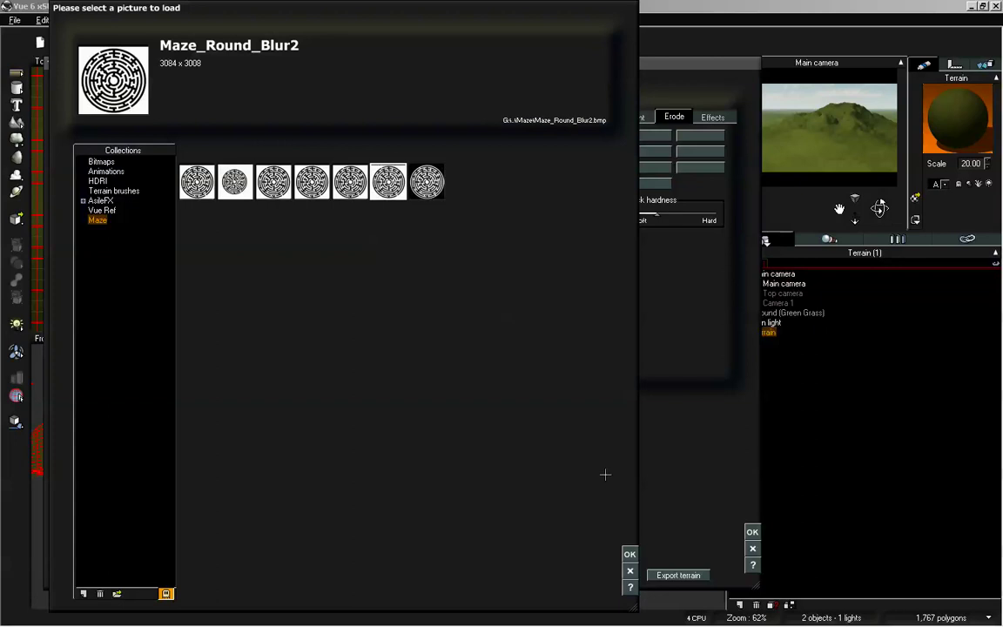
pyautogui.click(630, 553)
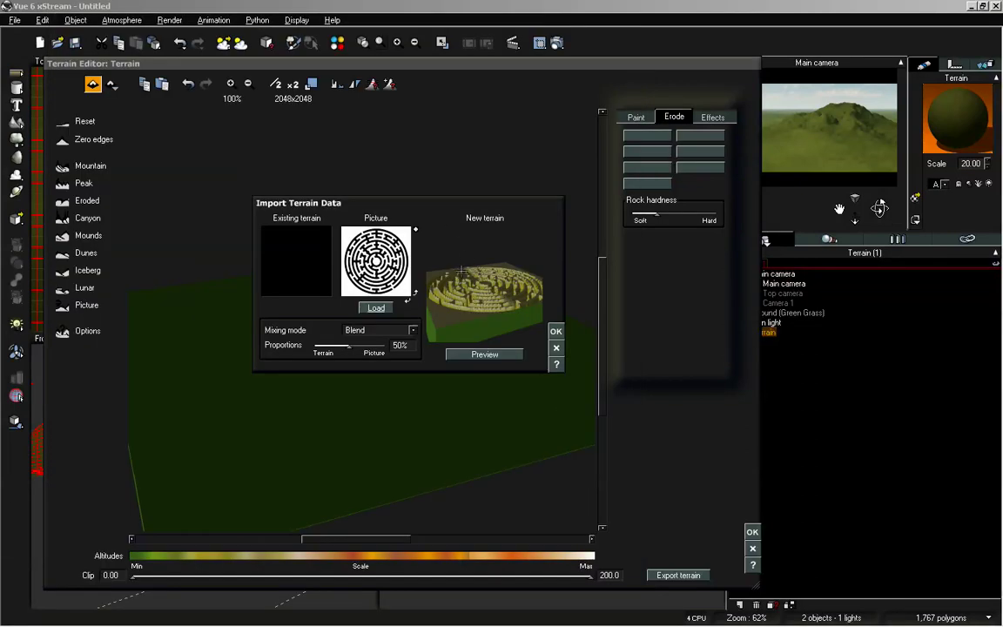
# Invert the imported maze picture so its walls are white on black, checking the result in the new terrain preview
pyautogui.moveTo(462, 271); pyautogui.dragTo(494, 289)
pyautogui.click(415, 230)
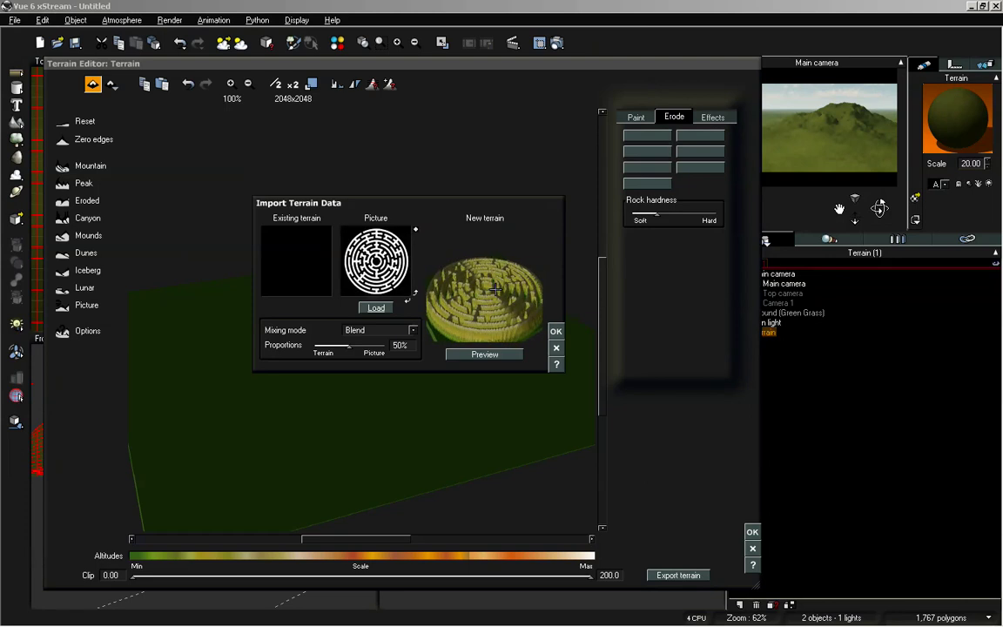
pyautogui.click(418, 231)
pyautogui.click(418, 229)
pyautogui.moveTo(439, 288); pyautogui.dragTo(473, 270)
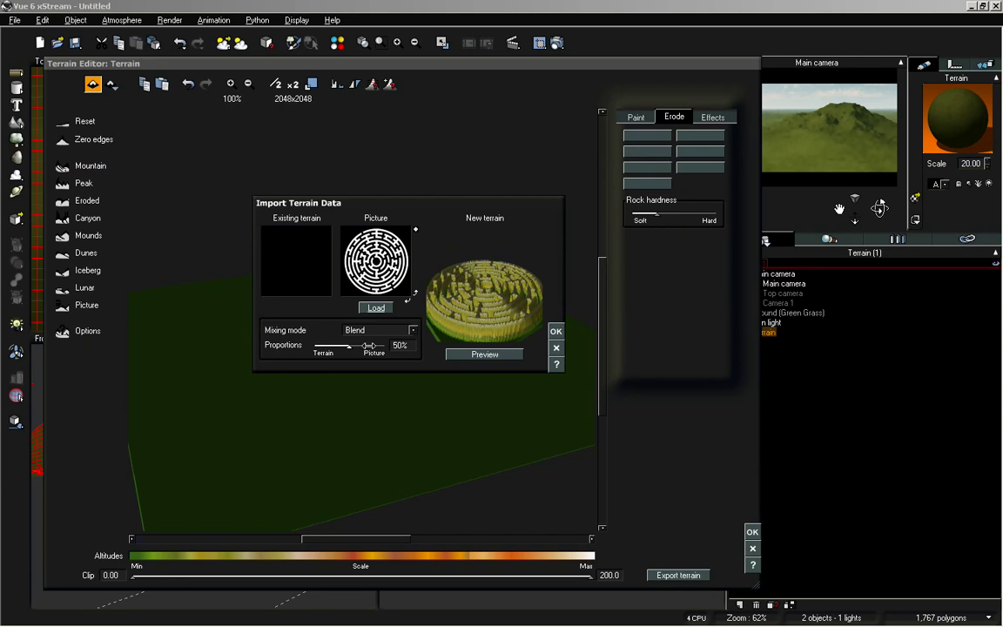
# Set the Blend proportions to 100% picture and apply the import to the terrain
pyautogui.moveTo(379, 346); pyautogui.dragTo(389, 346)
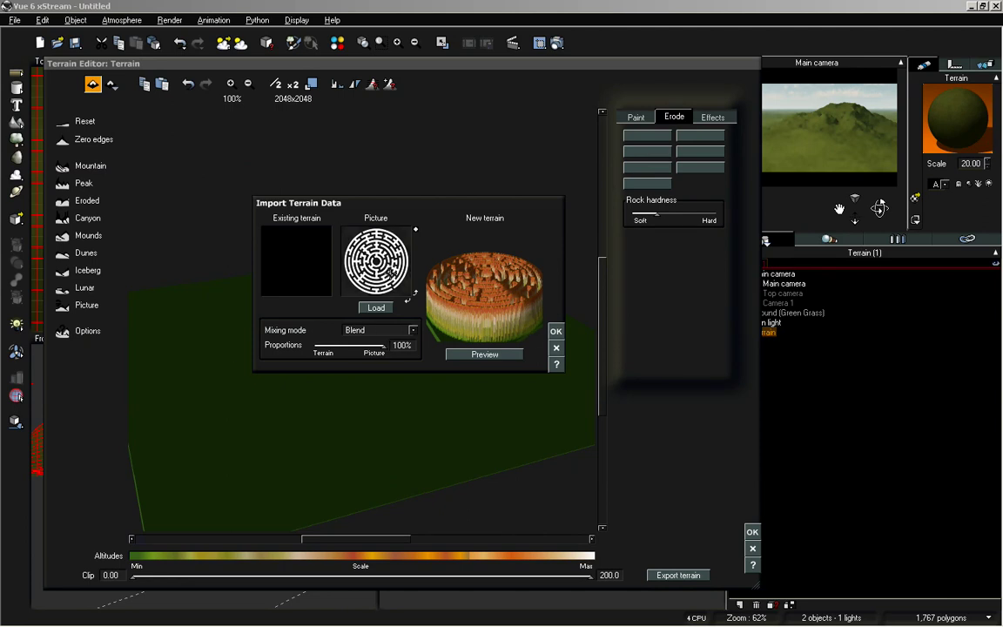
pyautogui.moveTo(384, 345)
pyautogui.mouseDown()
pyautogui.moveTo(320, 346)
pyautogui.moveTo(383, 336)
pyautogui.moveTo(320, 346)
pyautogui.moveTo(391, 348)
pyautogui.mouseUp()
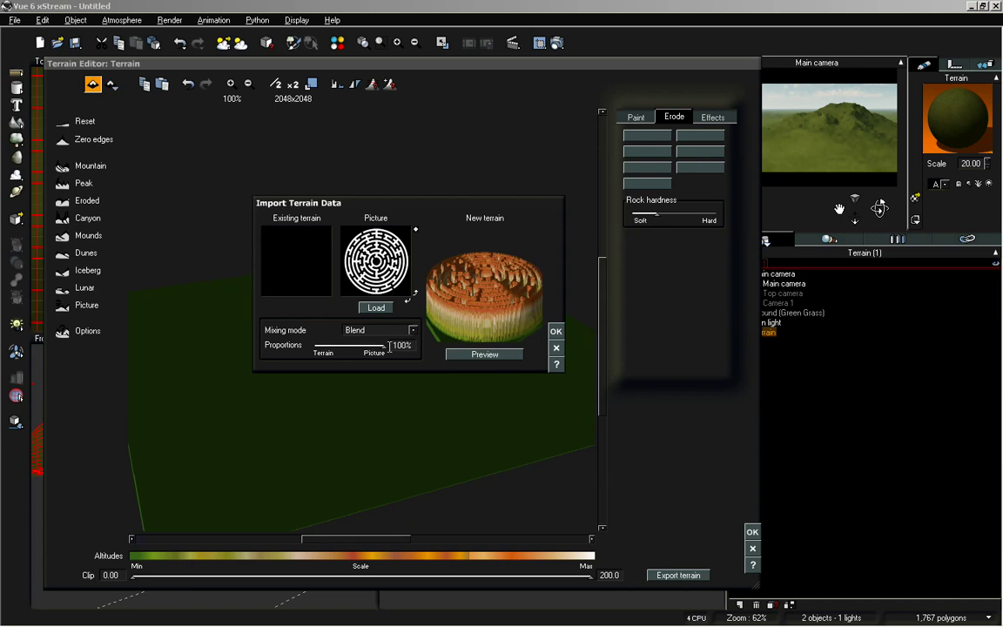
pyautogui.click(556, 330)
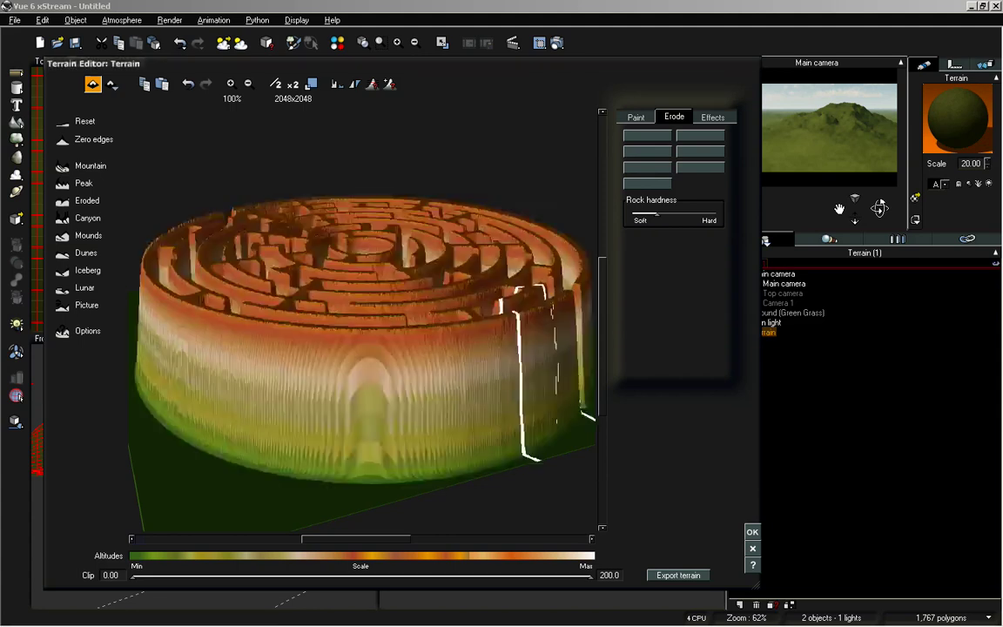
pyautogui.moveTo(458, 292)
pyautogui.mouseDown(button='right')
pyautogui.moveTo(459, 328)
pyautogui.moveTo(447, 287)
pyautogui.moveTo(447, 347)
pyautogui.moveTo(429, 311)
pyautogui.moveTo(403, 314)
pyautogui.mouseUp(button='right')
pyautogui.moveTo(400, 270); pyautogui.dragTo(564, 152, button='right')
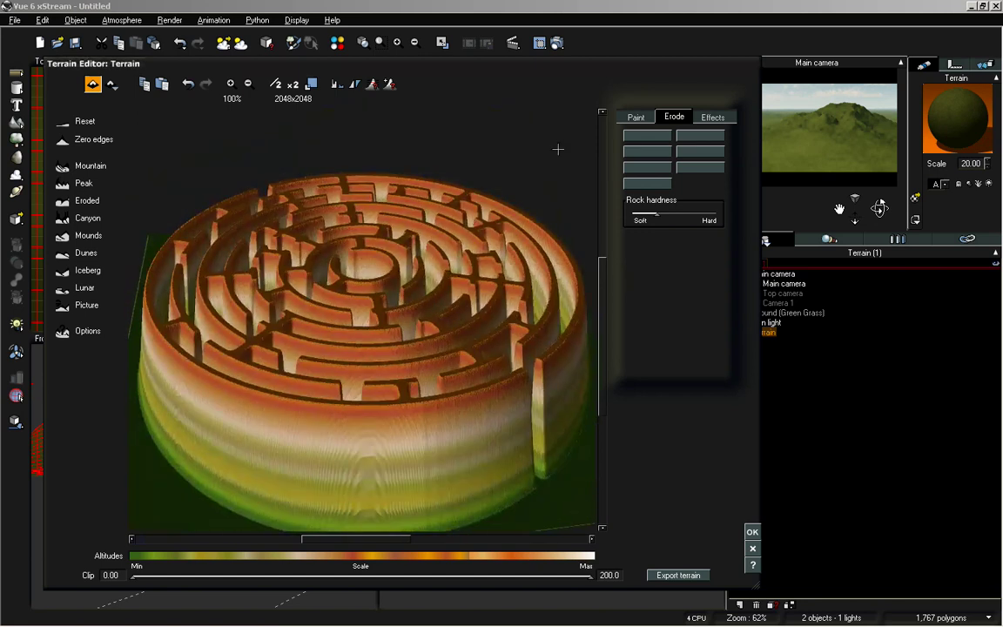
pyautogui.moveTo(531, 225); pyautogui.dragTo(558, 292, button='right')
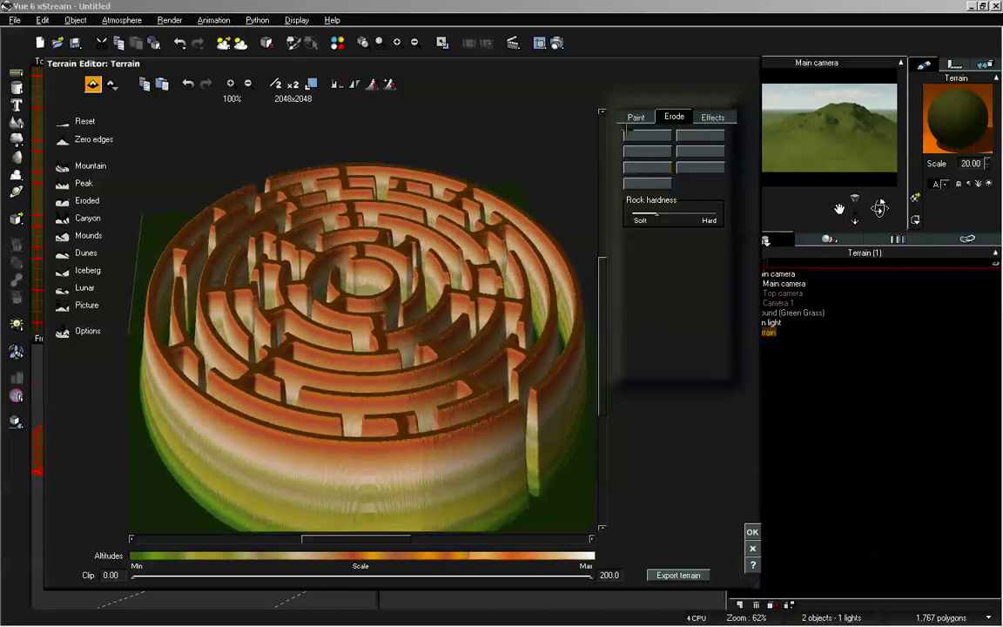
# Apply an erosion effect to the maze terrain and accept the terrain edits
pyautogui.click(636, 116)
pyautogui.click(674, 116)
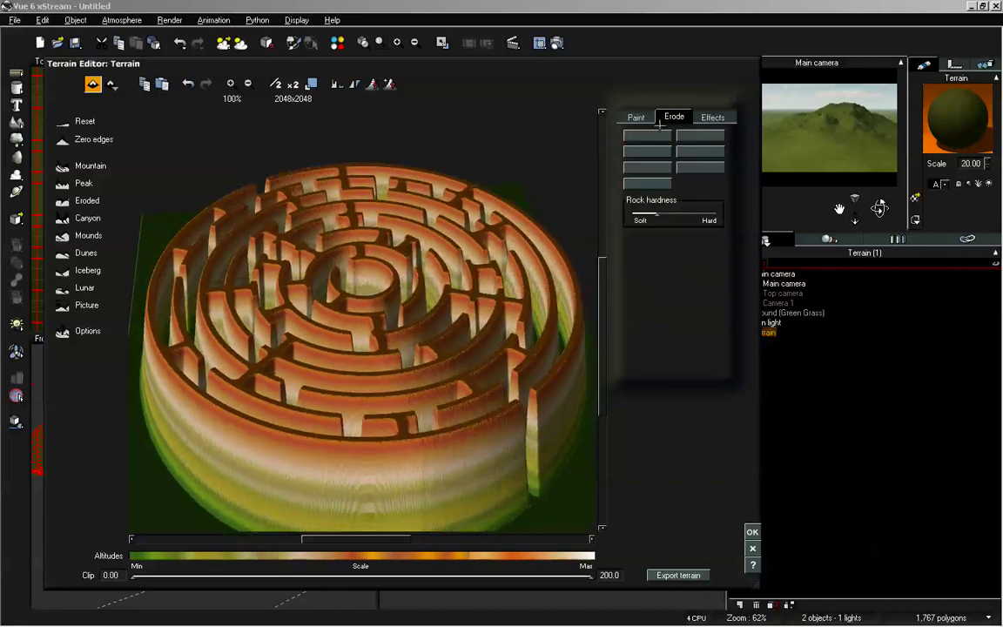
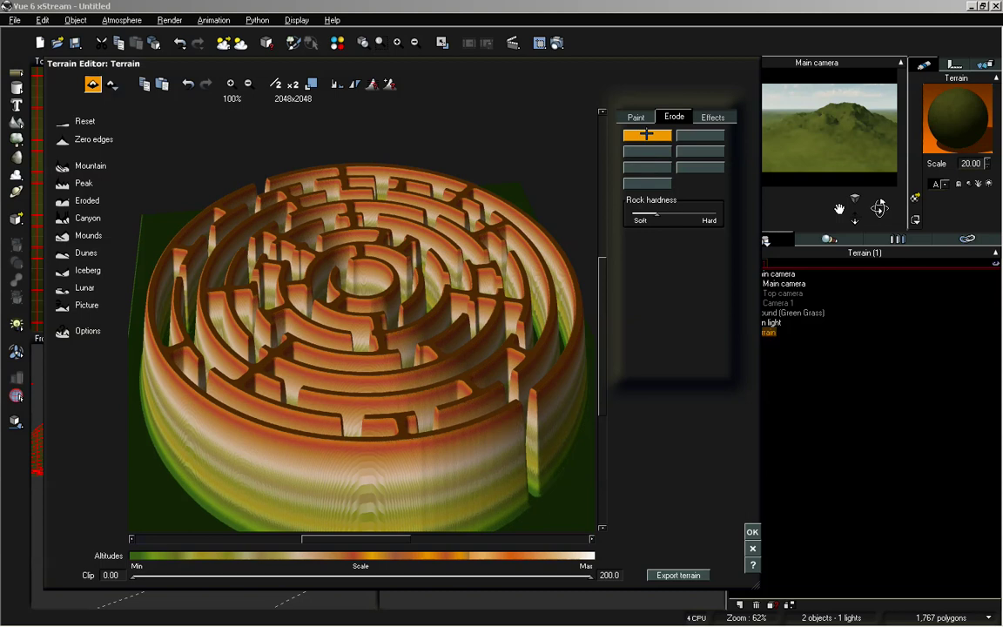
pyautogui.click(649, 135)
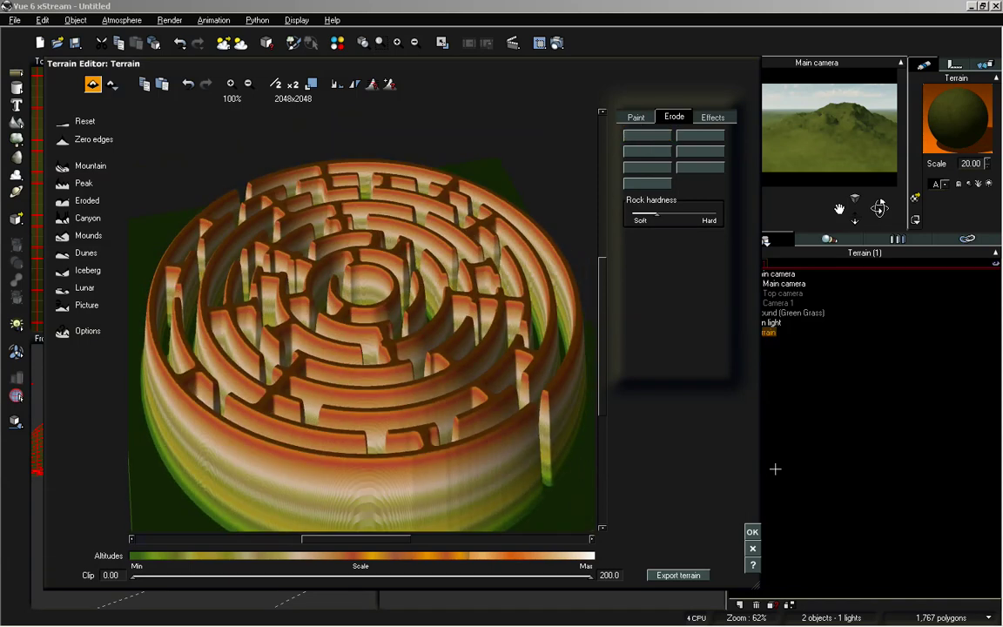
pyautogui.click(753, 530)
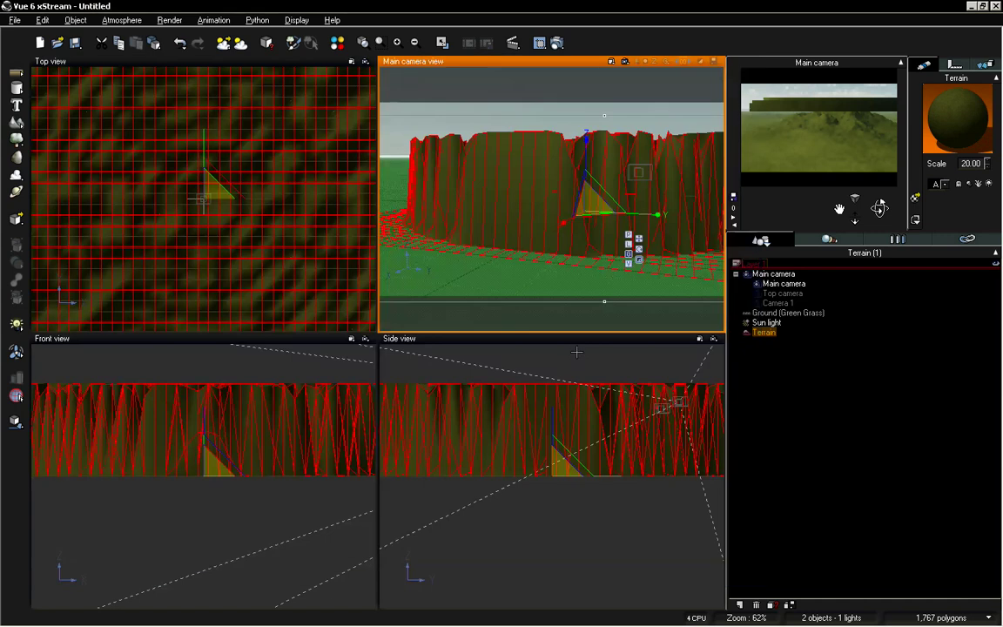
# Aim the camera down over the maze and squash the terrain vertically to about a third of its height
pyautogui.moveTo(838, 207); pyautogui.dragTo(880, 211)
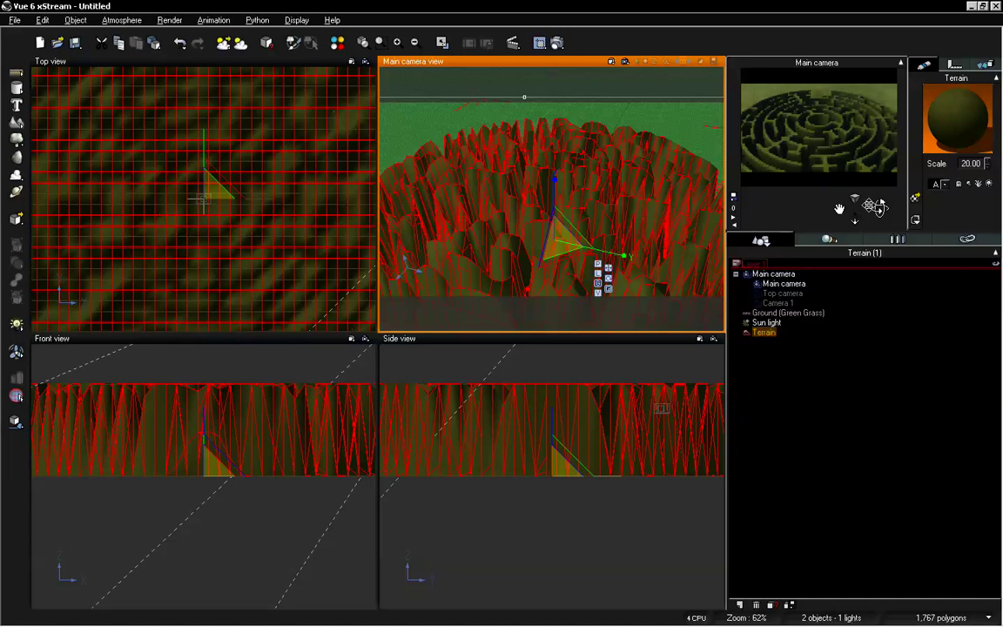
pyautogui.moveTo(876, 209); pyautogui.dragTo(880, 207)
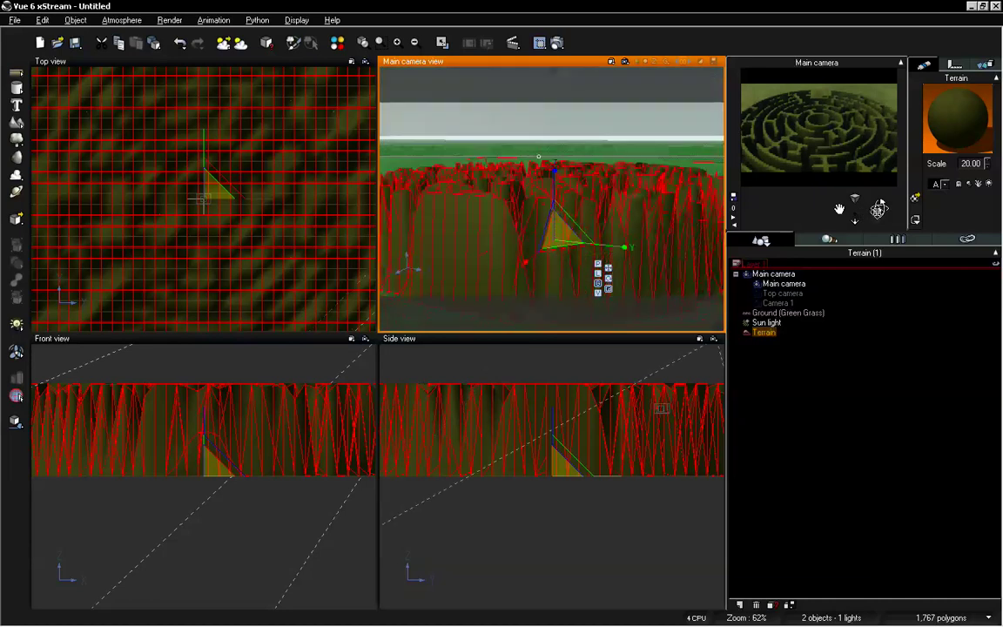
pyautogui.moveTo(554, 171); pyautogui.dragTo(556, 231)
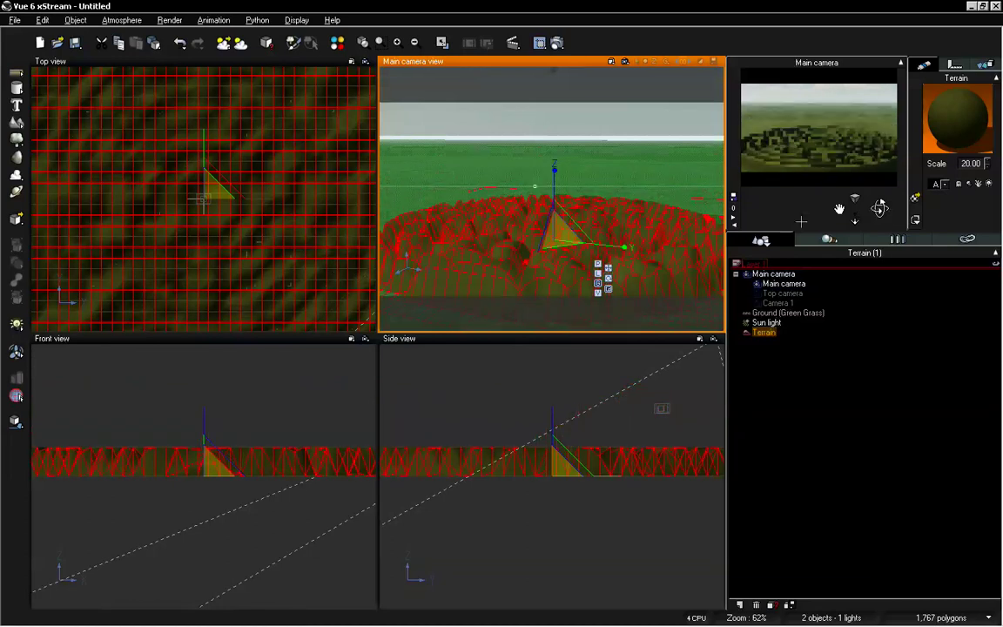
pyautogui.moveTo(880, 207); pyautogui.dragTo(882, 206)
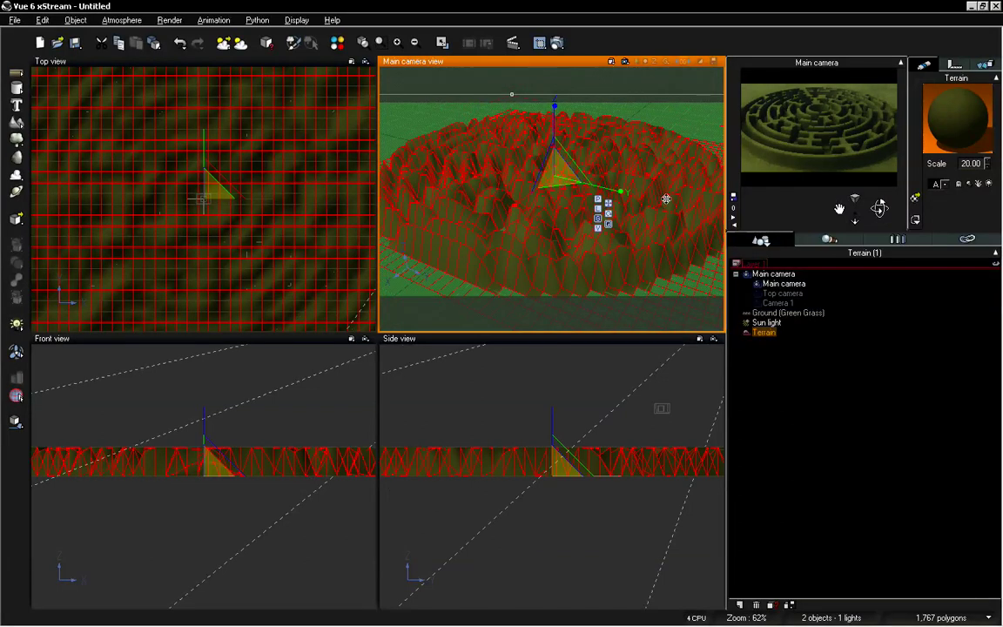
# Reopen the maze terrain for editing and raise its minimum altitude clip to 3.93 to cut away the flat base
pyautogui.doubleClick(592, 213)
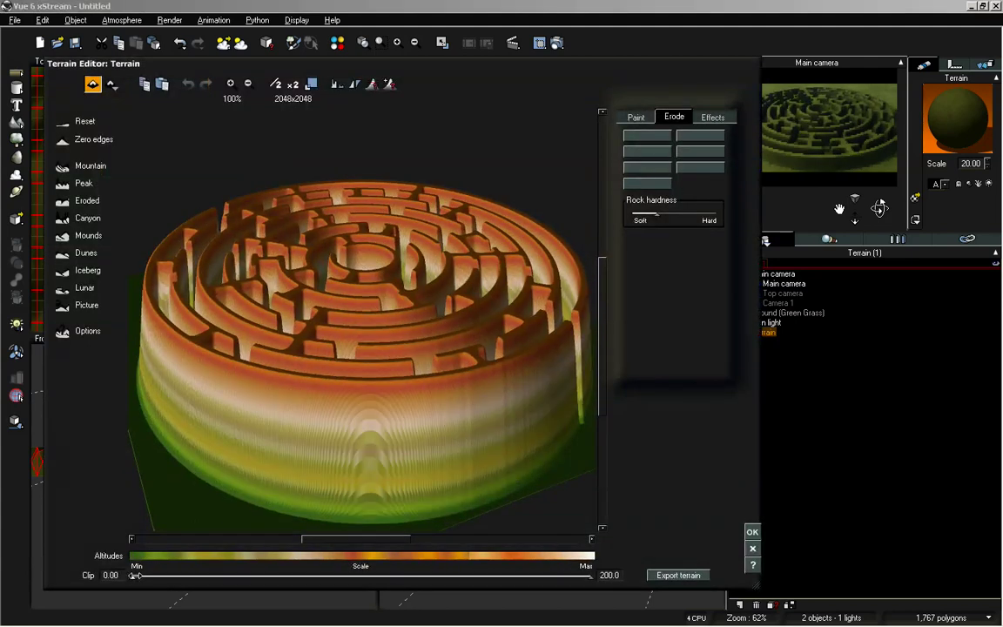
pyautogui.moveTo(135, 576); pyautogui.dragTo(138, 576)
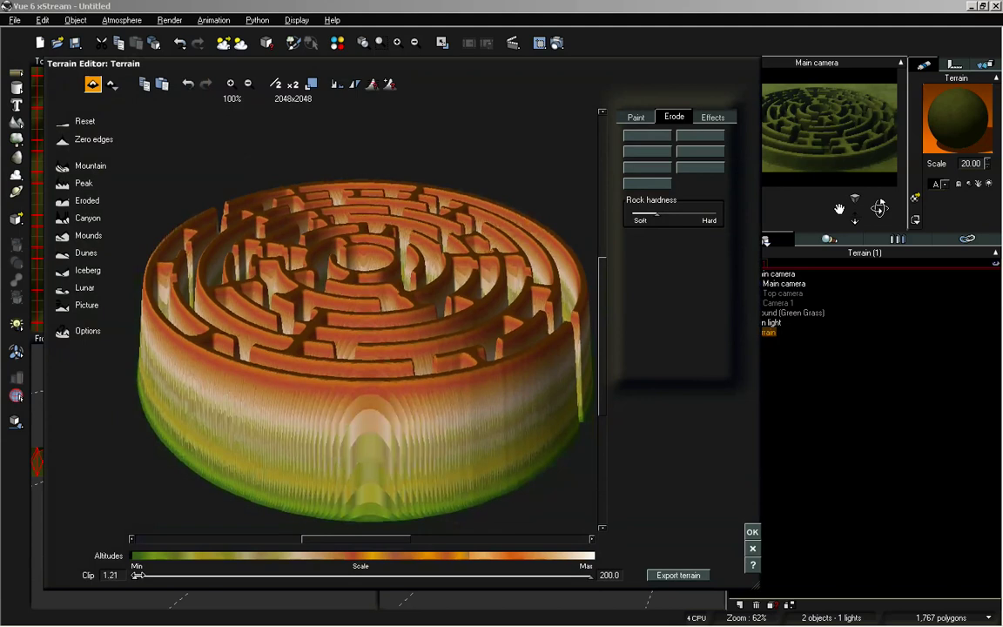
pyautogui.moveTo(436, 222); pyautogui.dragTo(392, 301, button='right')
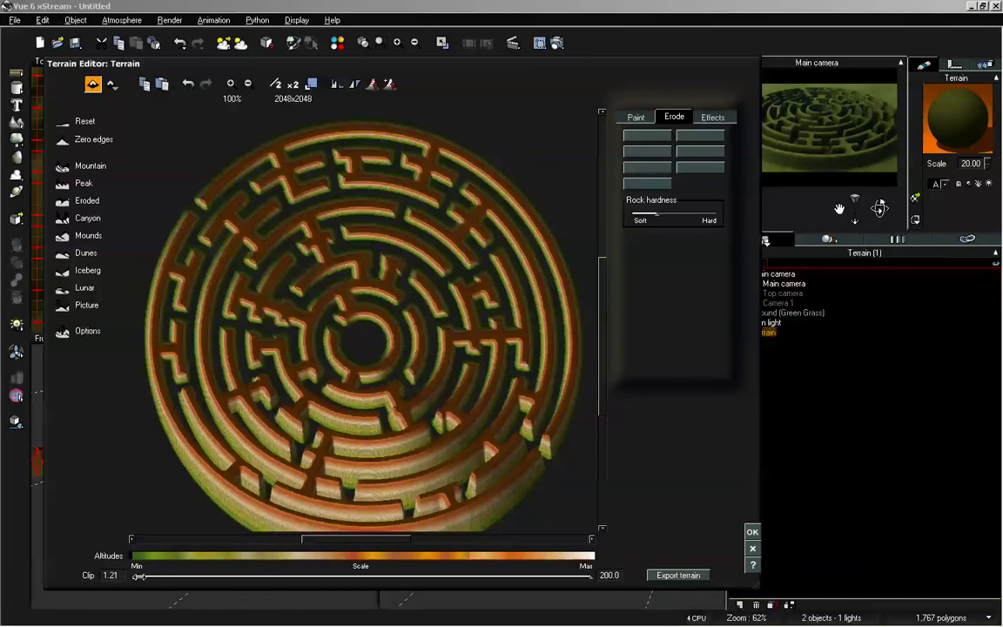
pyautogui.moveTo(137, 575); pyautogui.dragTo(150, 576)
pyautogui.moveTo(350, 435); pyautogui.dragTo(349, 378, button='right')
pyautogui.moveTo(147, 576)
pyautogui.mouseDown()
pyautogui.moveTo(181, 572)
pyautogui.moveTo(143, 576)
pyautogui.mouseUp()
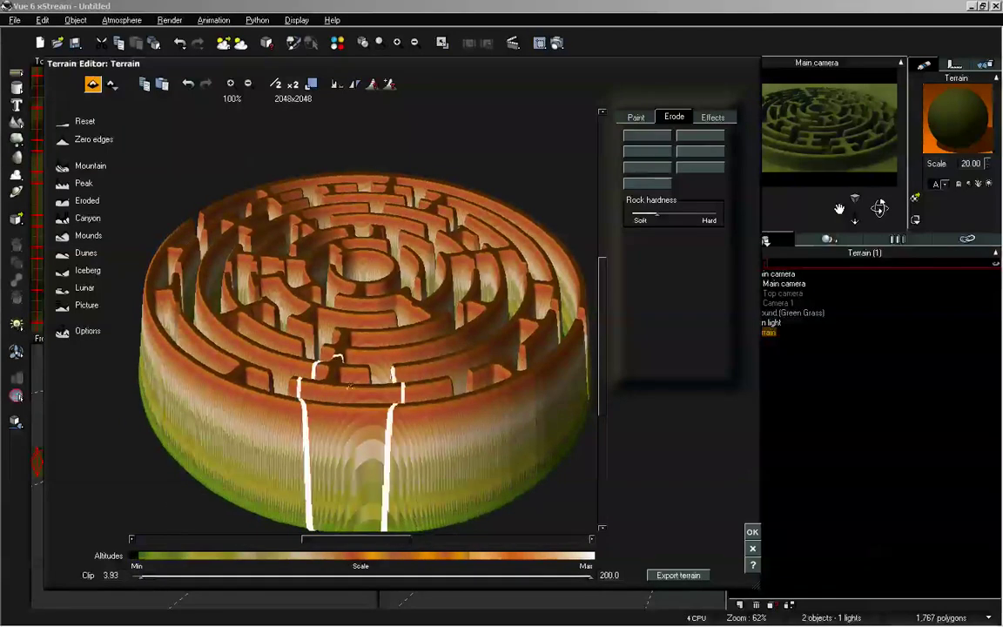
pyautogui.moveTo(364, 427); pyautogui.dragTo(367, 379, button='right')
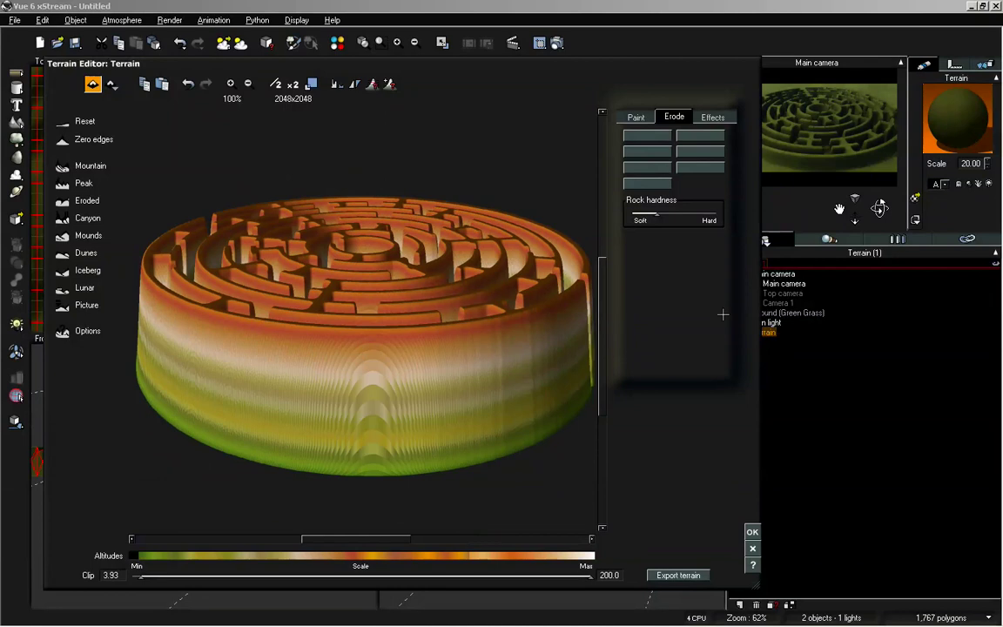
# Soften the maze walls with erosion at the softest rock hardness, choose Diffusive erosion as the brush effect, and accept the terrain
pyautogui.click(634, 135)
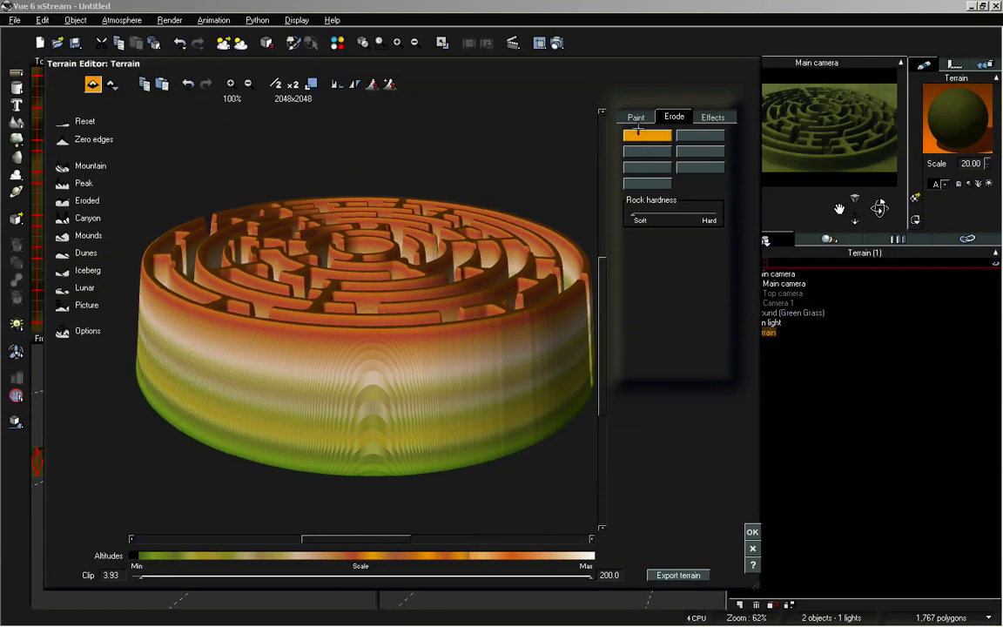
pyautogui.click(636, 117)
pyautogui.click(684, 285)
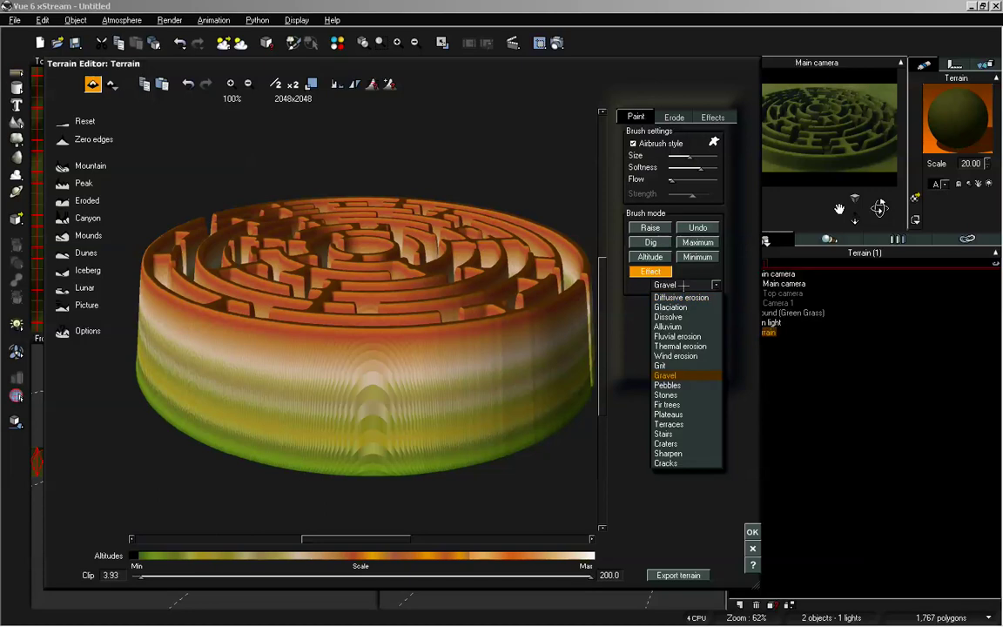
pyautogui.click(686, 295)
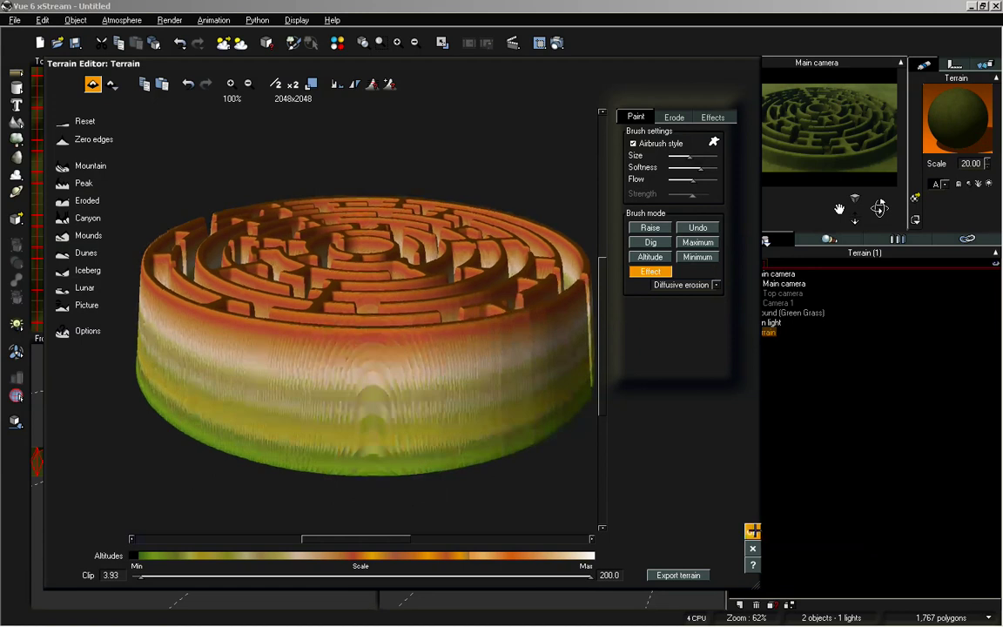
pyautogui.click(753, 531)
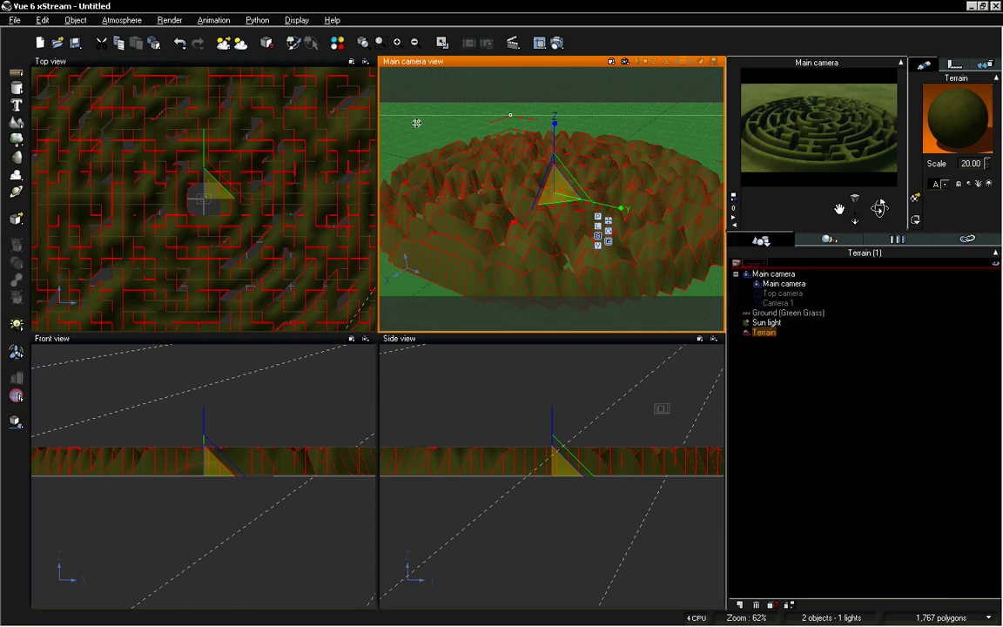
# Set the render options to Final quality, render to screen, at 800x450
pyautogui.click(512, 42)
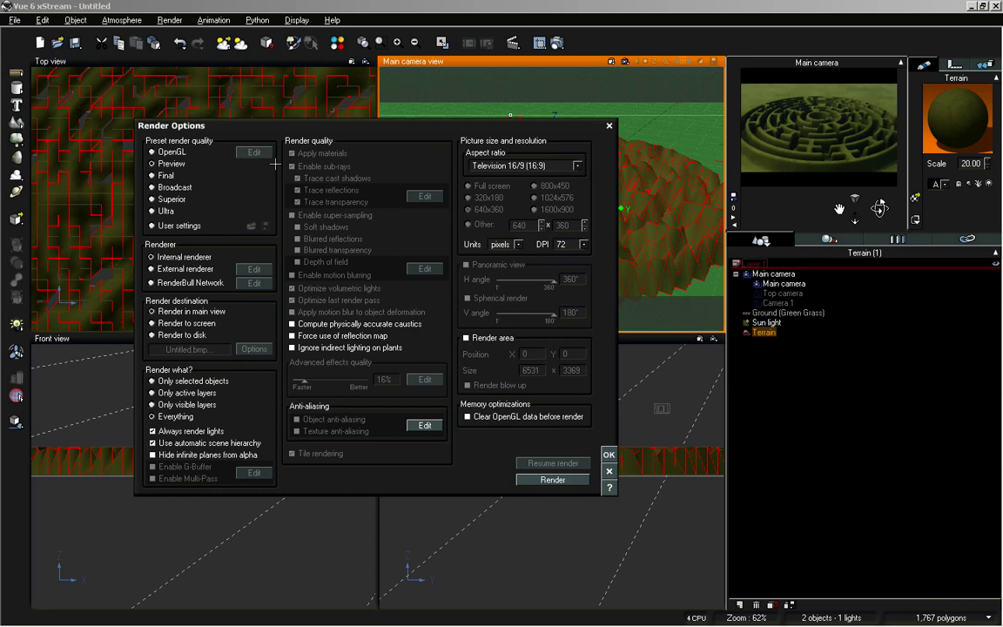
pyautogui.click(162, 175)
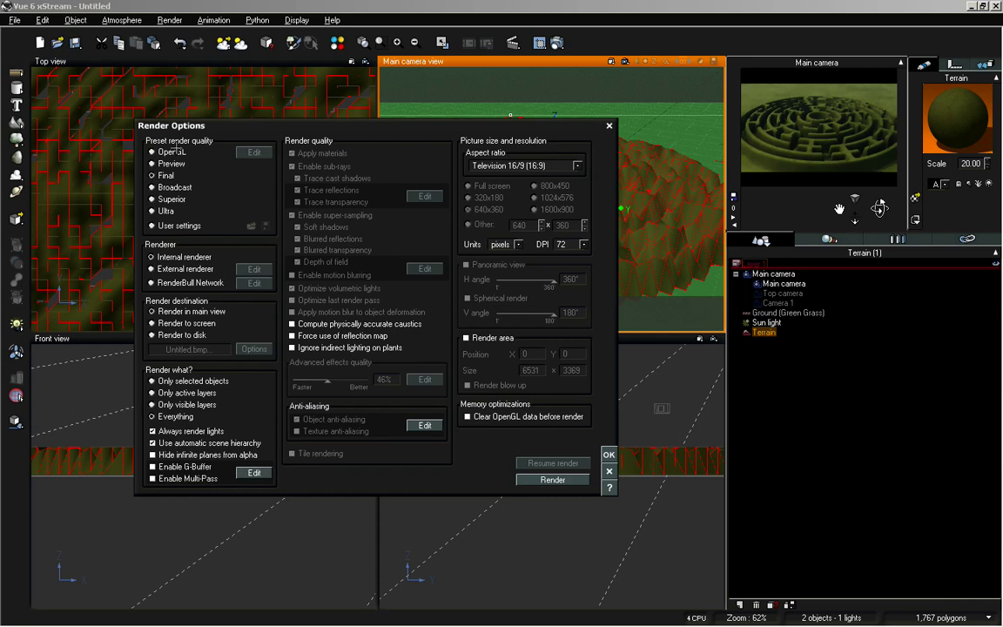
pyautogui.click(174, 322)
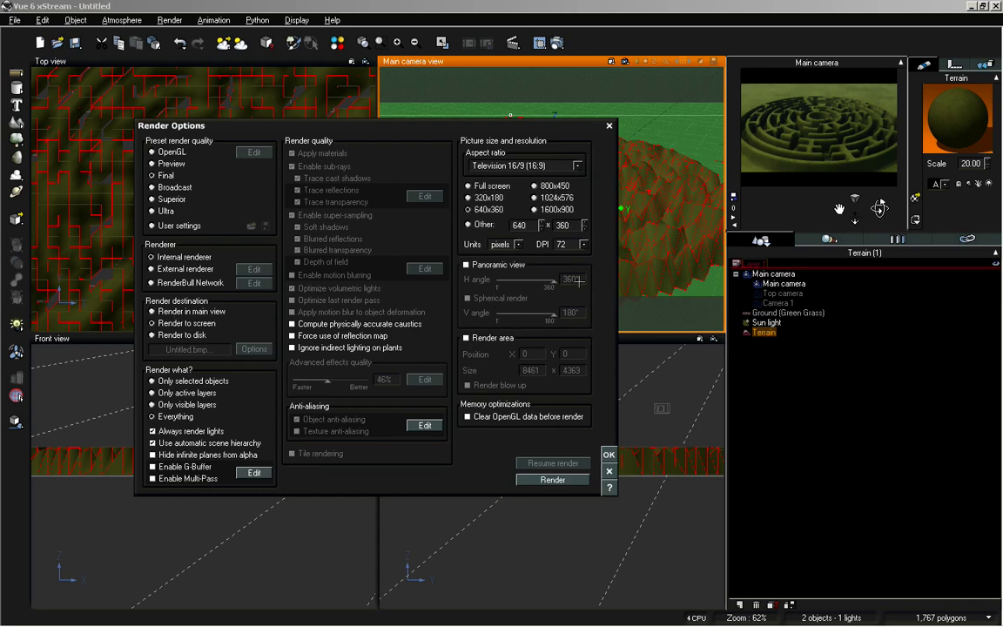
pyautogui.click(540, 185)
pyautogui.click(609, 454)
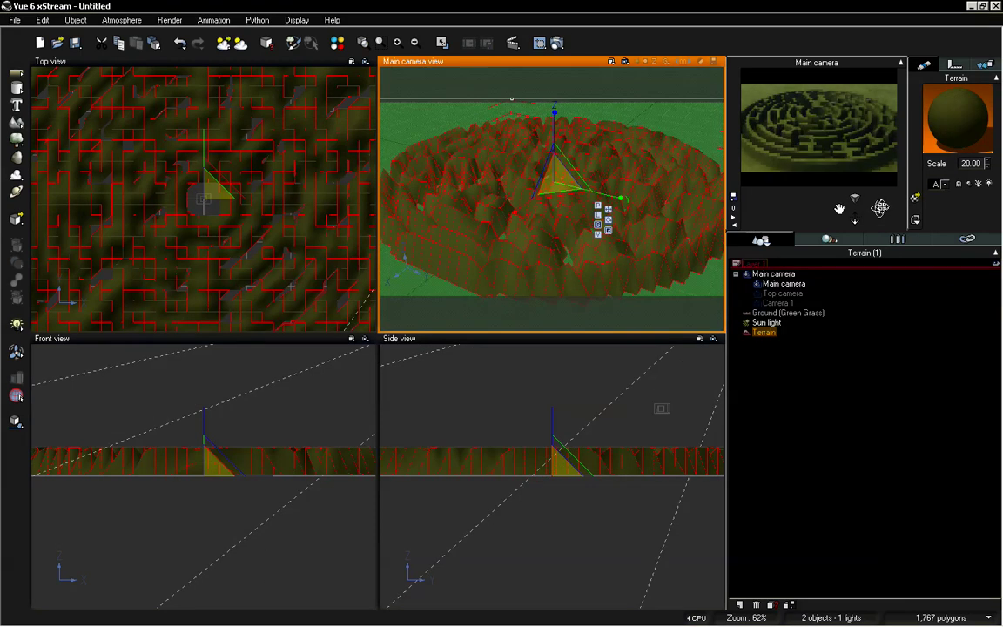
# Render the maze scene, accept the post-render settings, and close the rendered picture after viewing it
pyautogui.click(557, 44)
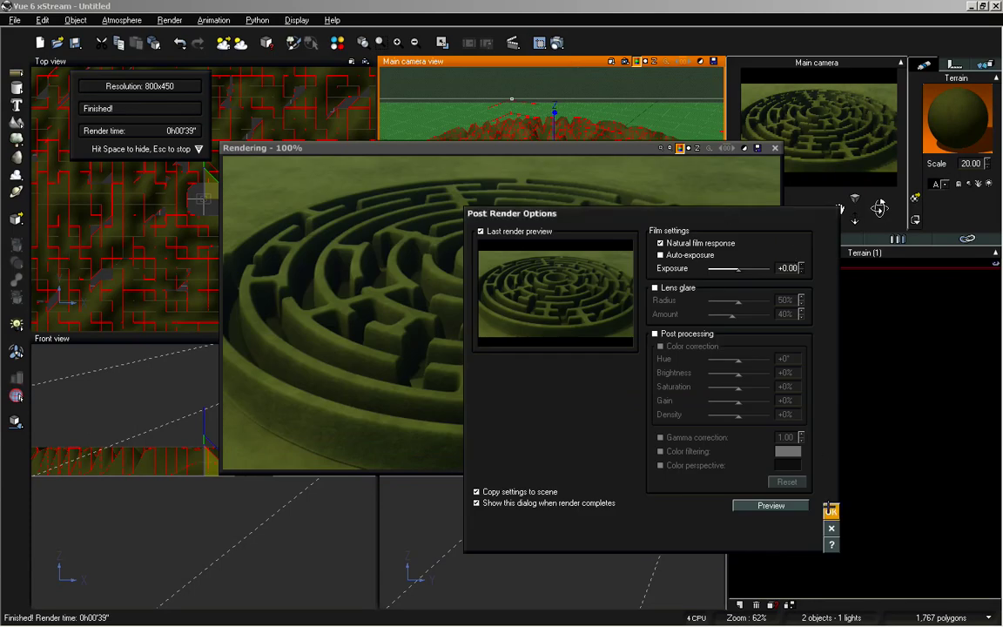
pyautogui.click(831, 511)
pyautogui.moveTo(490, 151); pyautogui.dragTo(479, 150)
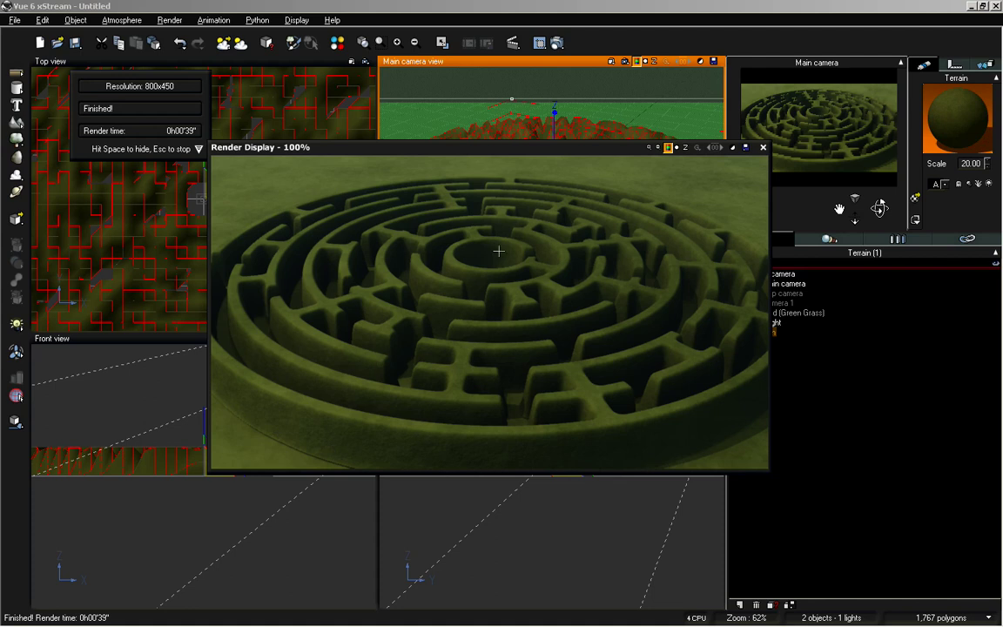
pyautogui.click(763, 147)
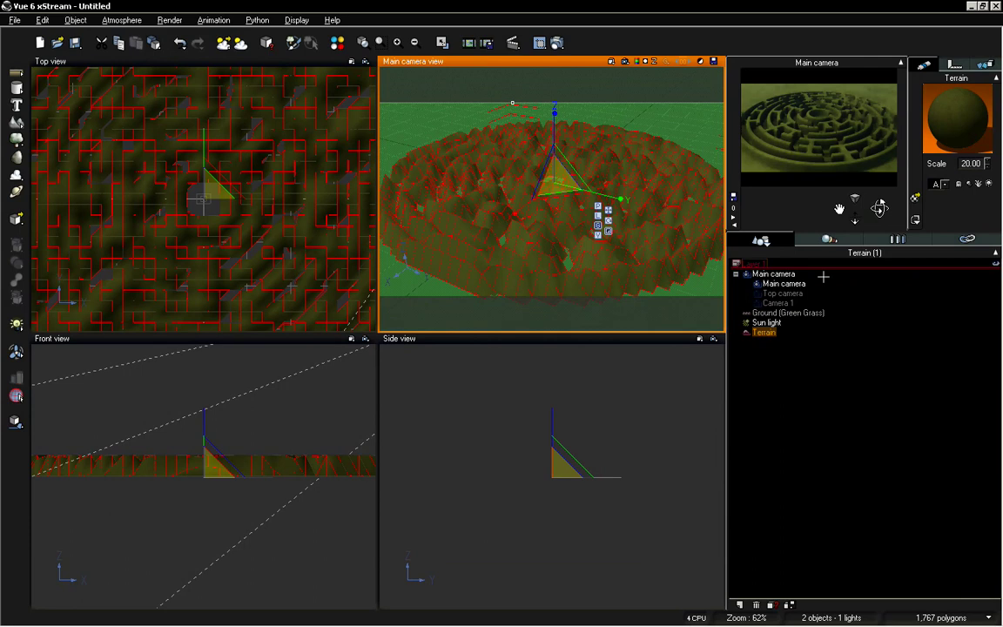
# Delete the maze terrain and add a procedural terrain in its place
pyautogui.moveTo(877, 207)
pyautogui.mouseDown()
pyautogui.moveTo(879, 226)
pyautogui.moveTo(879, 207)
pyautogui.mouseUp()
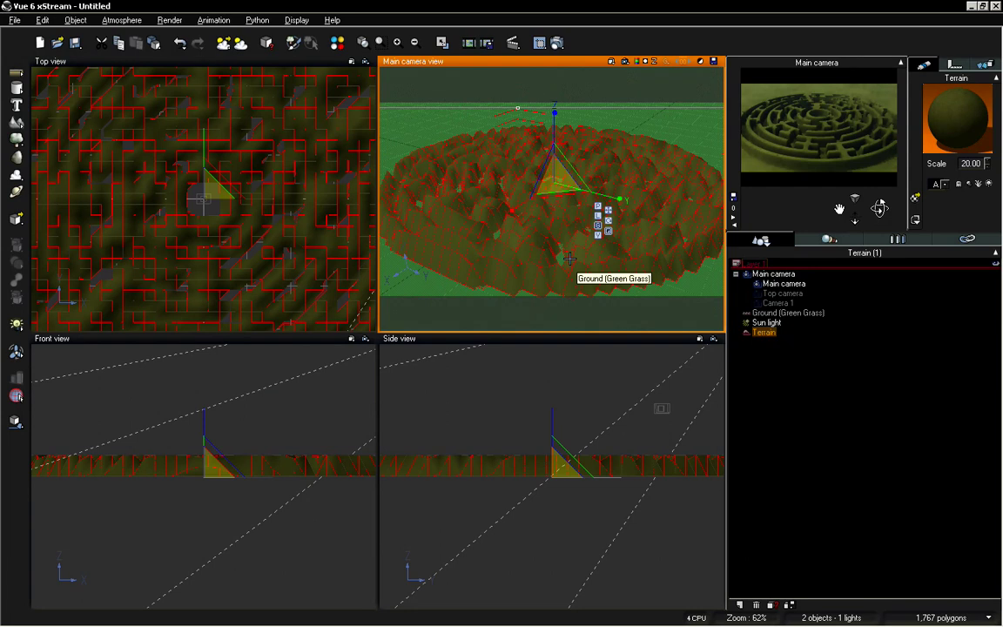
pyautogui.press('Delete')
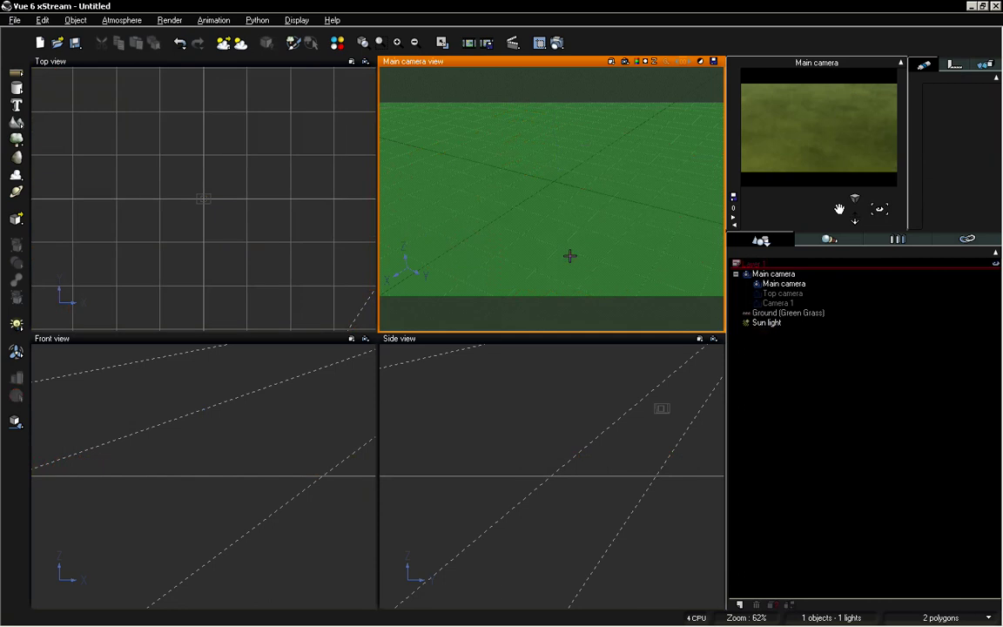
pyautogui.click(18, 120)
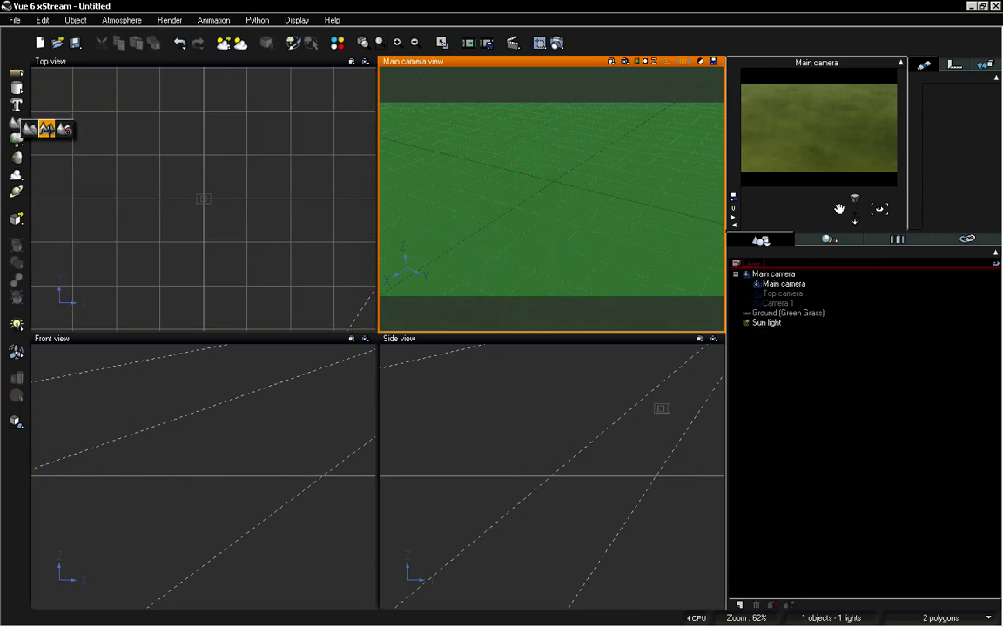
pyautogui.click(46, 129)
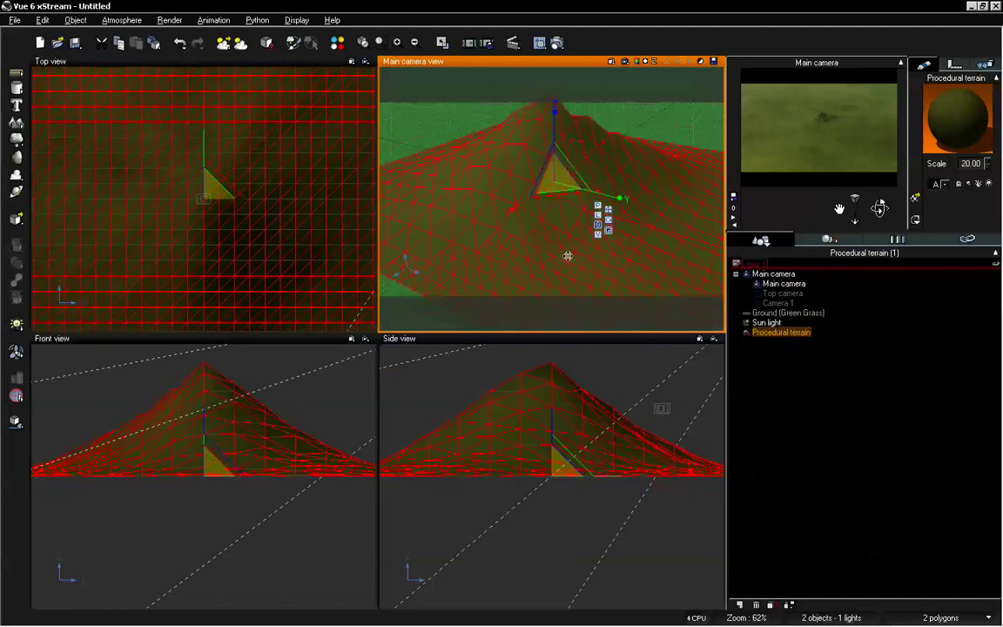
# Open the procedural terrain for editing and turn off Zero edges
pyautogui.rightClick(540, 228)
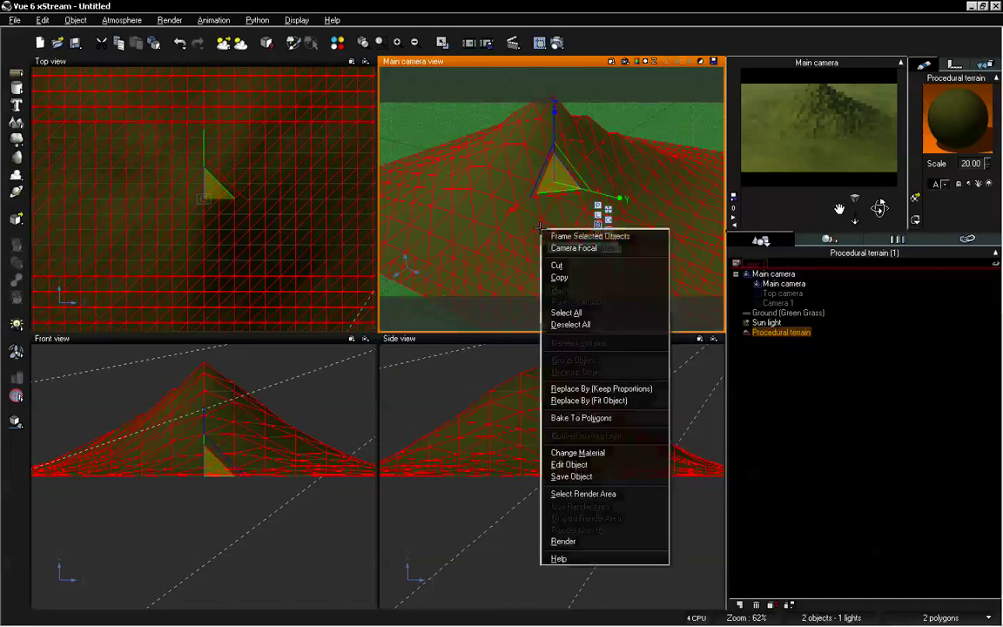
pyautogui.click(600, 464)
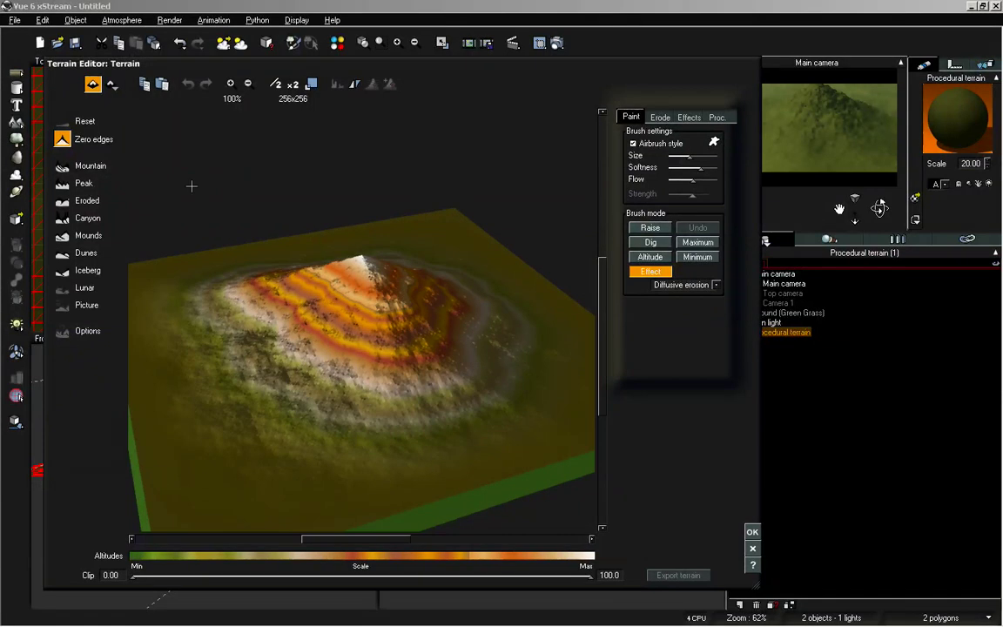
pyautogui.click(62, 140)
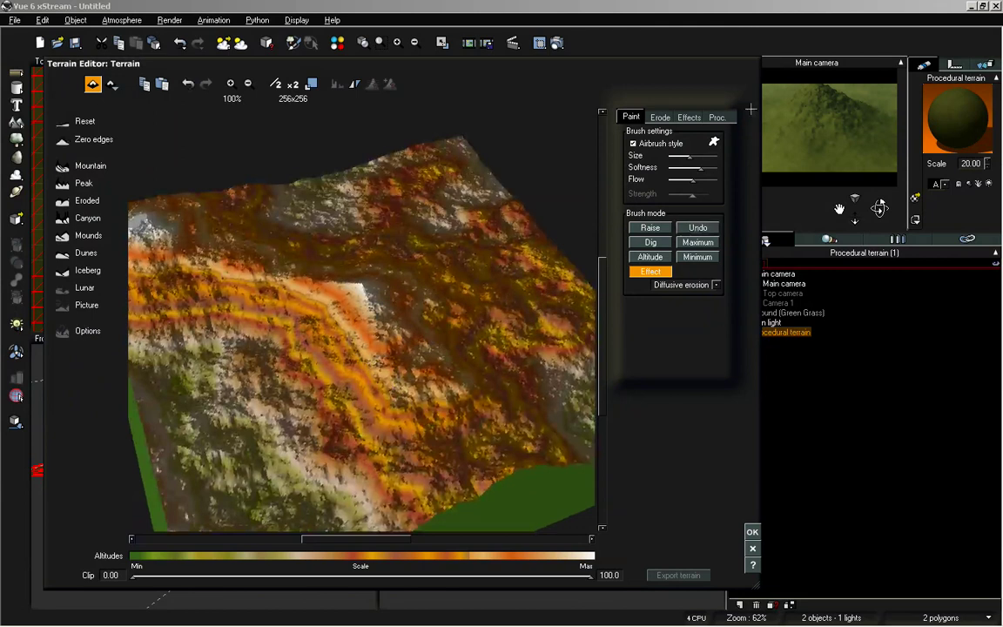
# Open the procedural terrain's altitude production function for editing and delete its Simple Fractal node
pyautogui.click(717, 117)
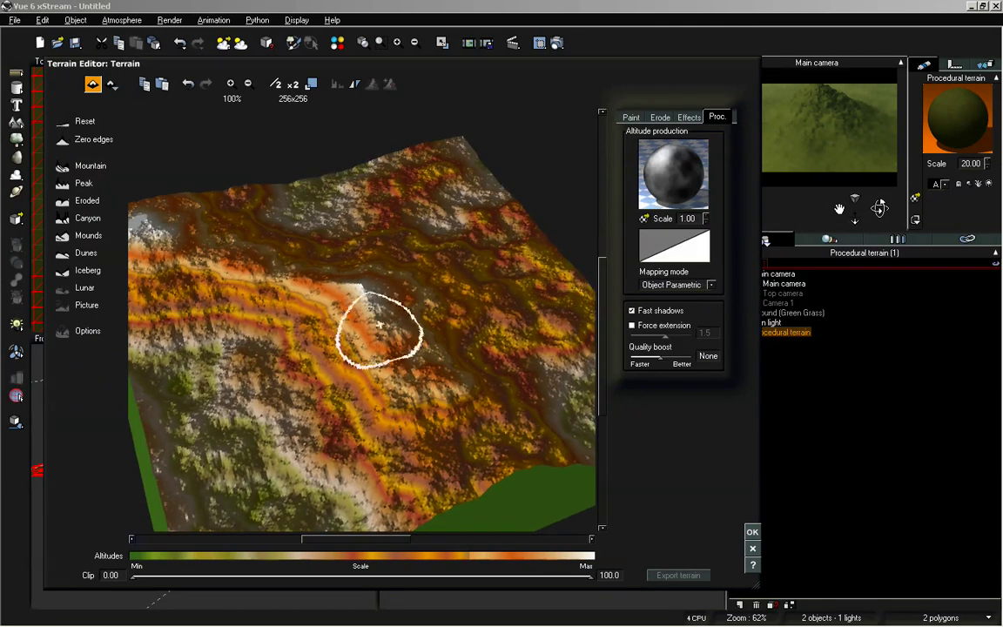
pyautogui.moveTo(422, 330)
pyautogui.mouseDown(button='right')
pyautogui.moveTo(461, 325)
pyautogui.moveTo(447, 298)
pyautogui.mouseUp(button='right')
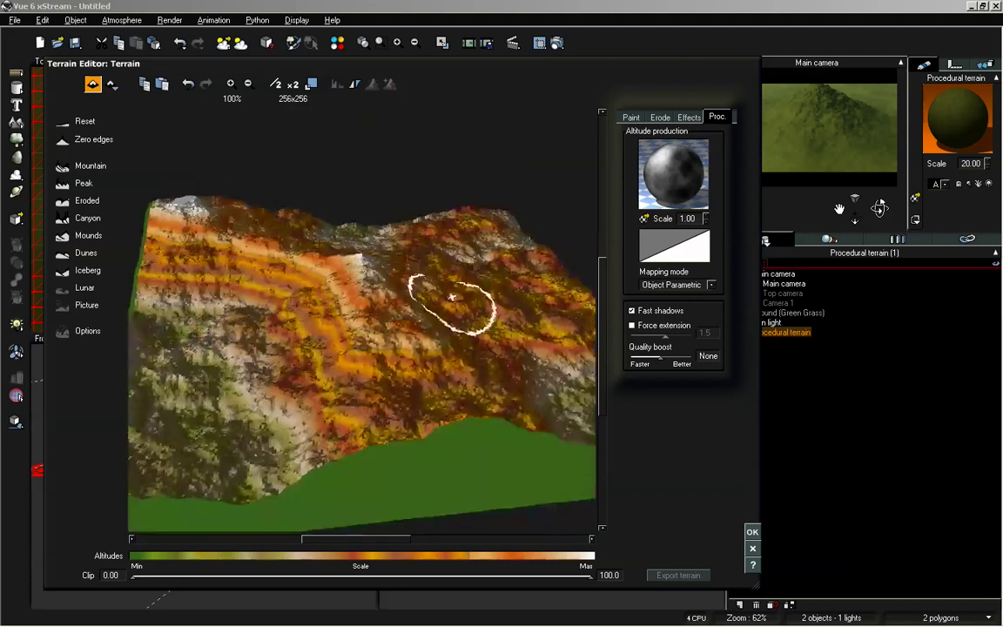
pyautogui.rightClick(680, 165)
pyautogui.click(697, 171)
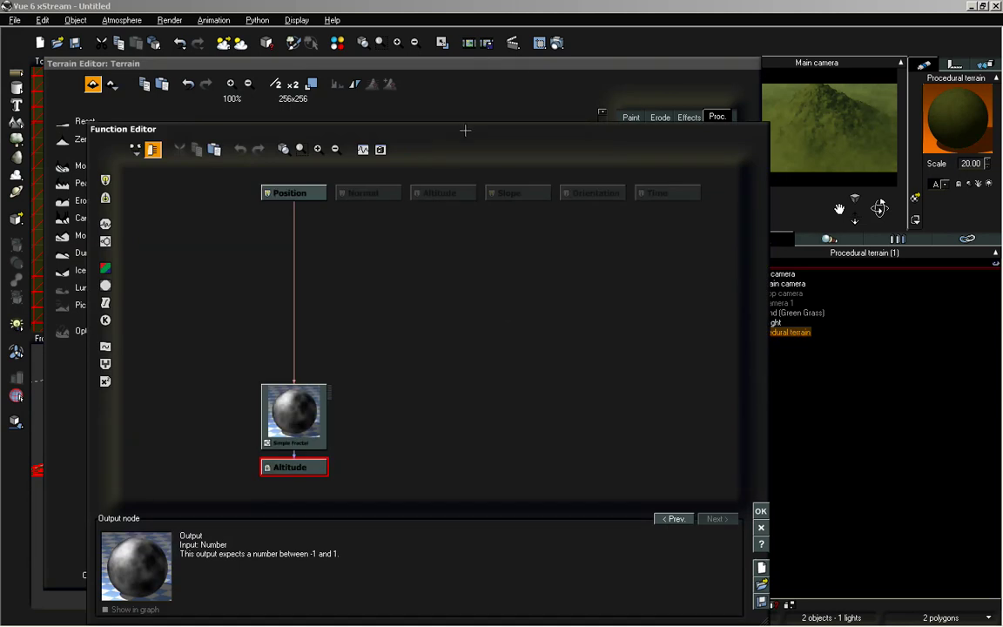
pyautogui.moveTo(465, 130); pyautogui.dragTo(407, 70)
pyautogui.click(253, 337)
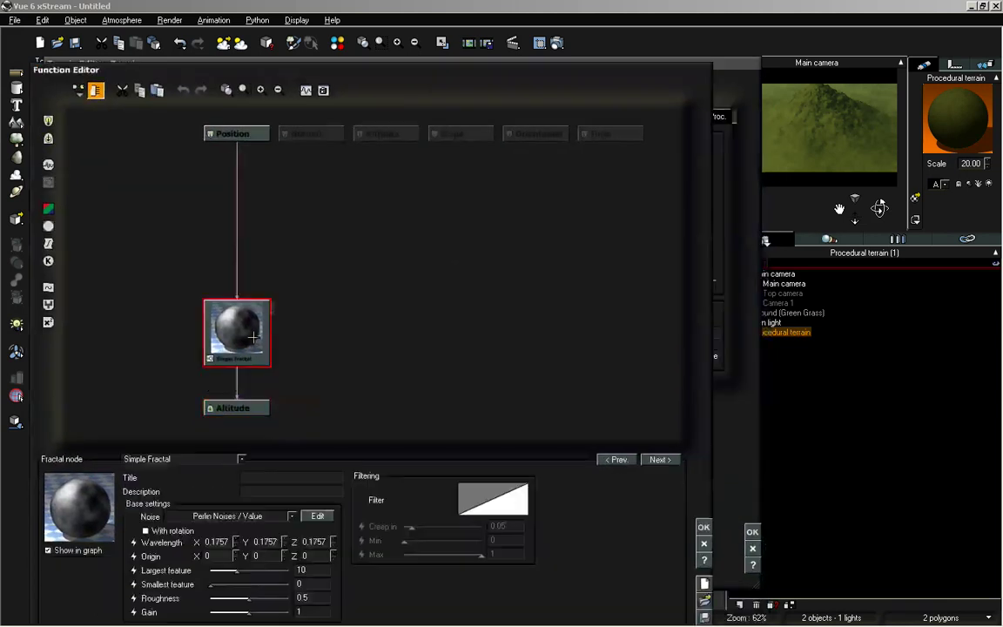
pyautogui.moveTo(253, 337); pyautogui.dragTo(252, 263)
pyautogui.press('Delete')
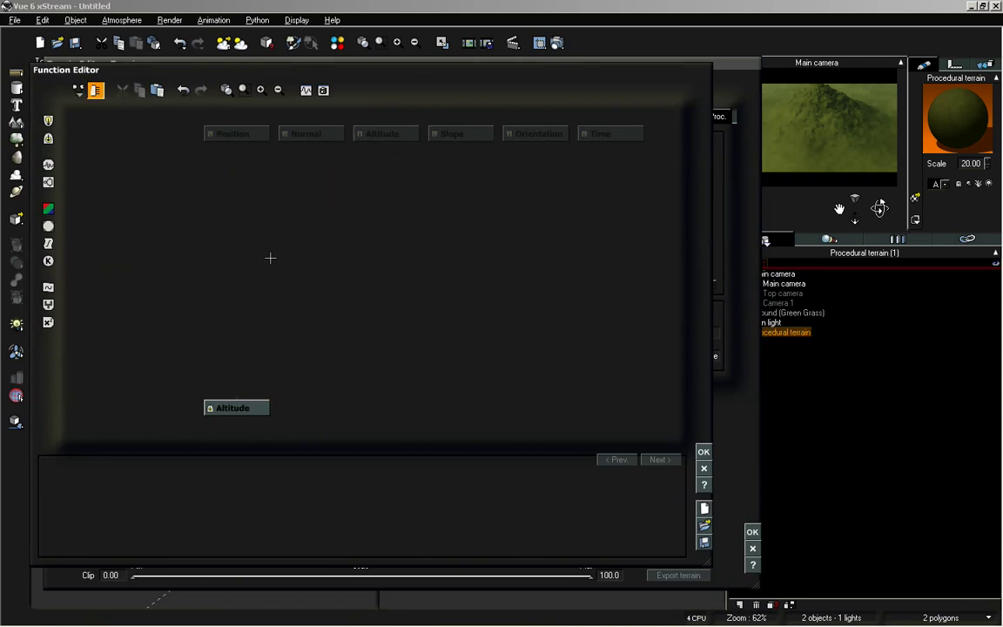
# Add a Projected Texture Map node to the function graph above the Altitude output
pyautogui.click(263, 208)
pyautogui.click(47, 208)
pyautogui.moveTo(261, 204); pyautogui.dragTo(262, 230)
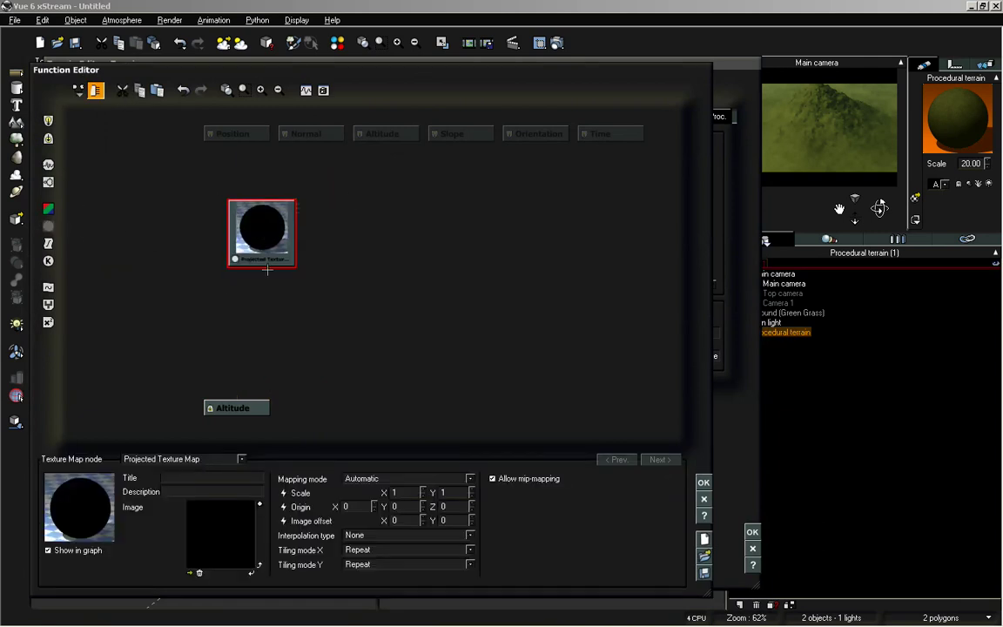
# Load the Maze_Round_Blur2 picture into the texture map node and invert its colours
pyautogui.click(190, 572)
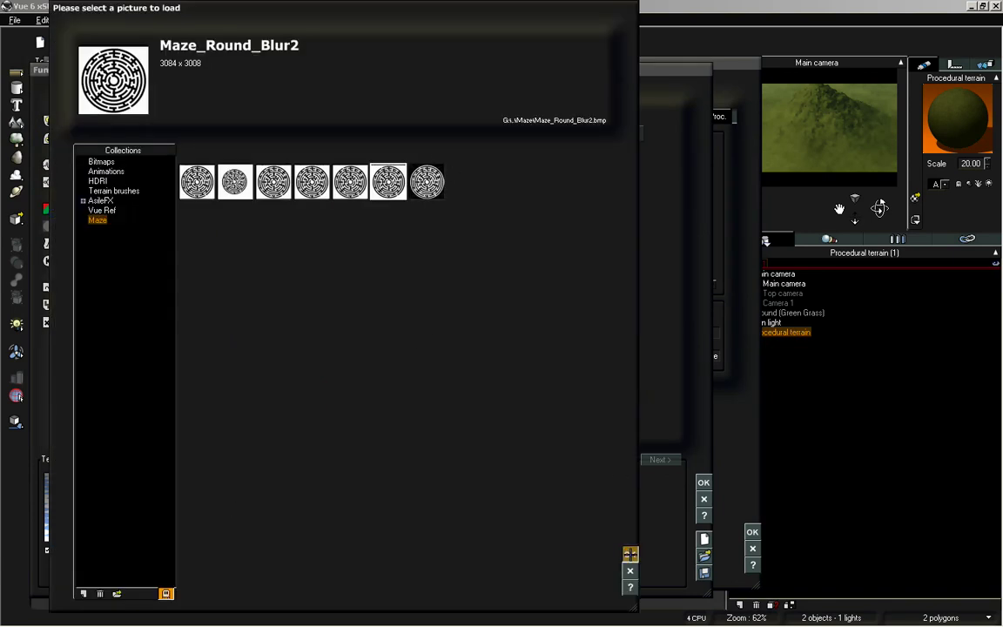
pyautogui.click(629, 554)
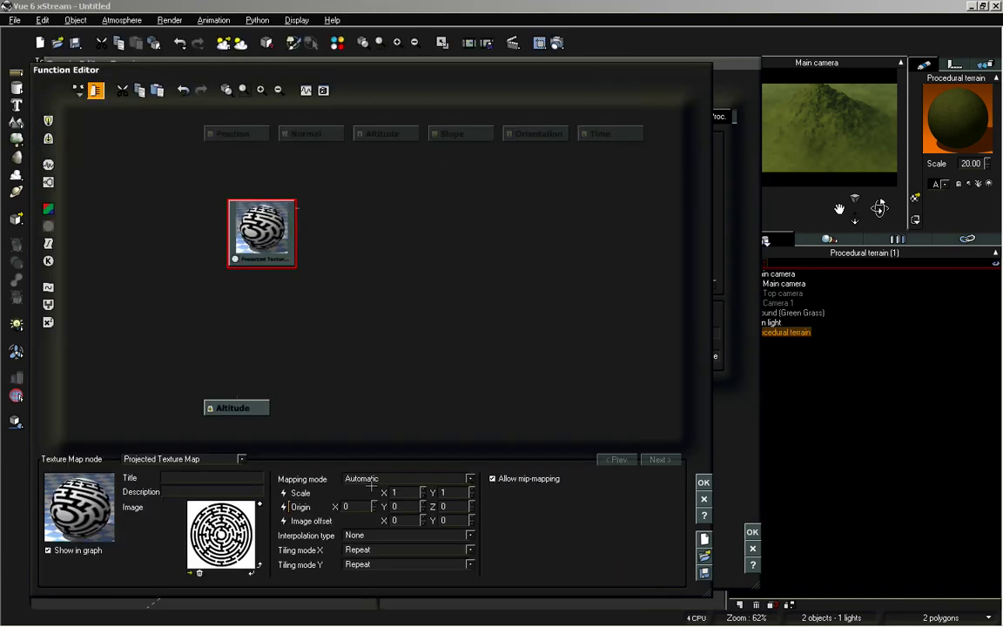
pyautogui.click(260, 505)
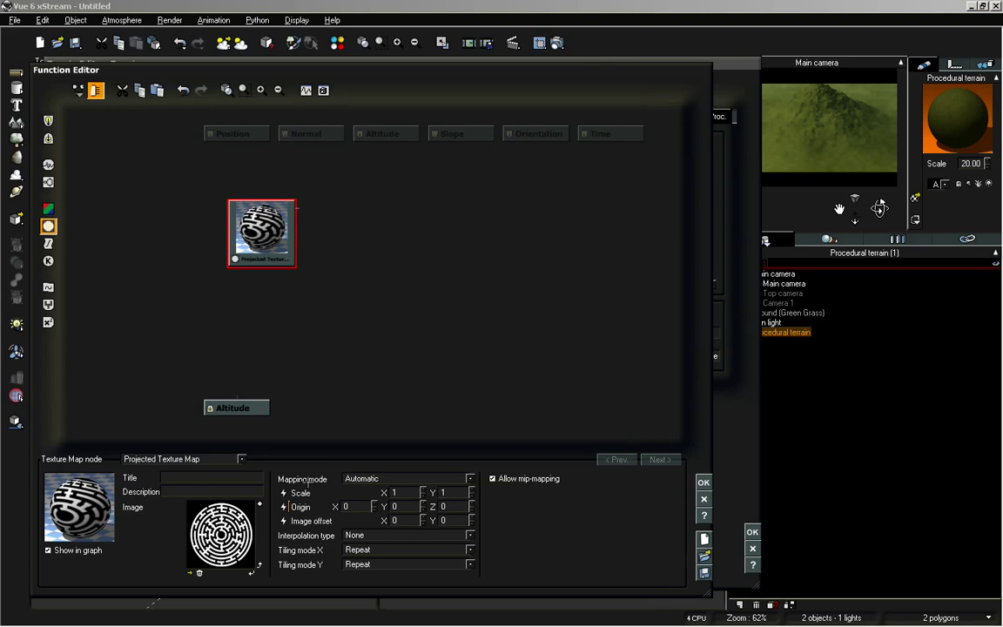
pyautogui.moveTo(255, 209); pyautogui.dragTo(253, 233)
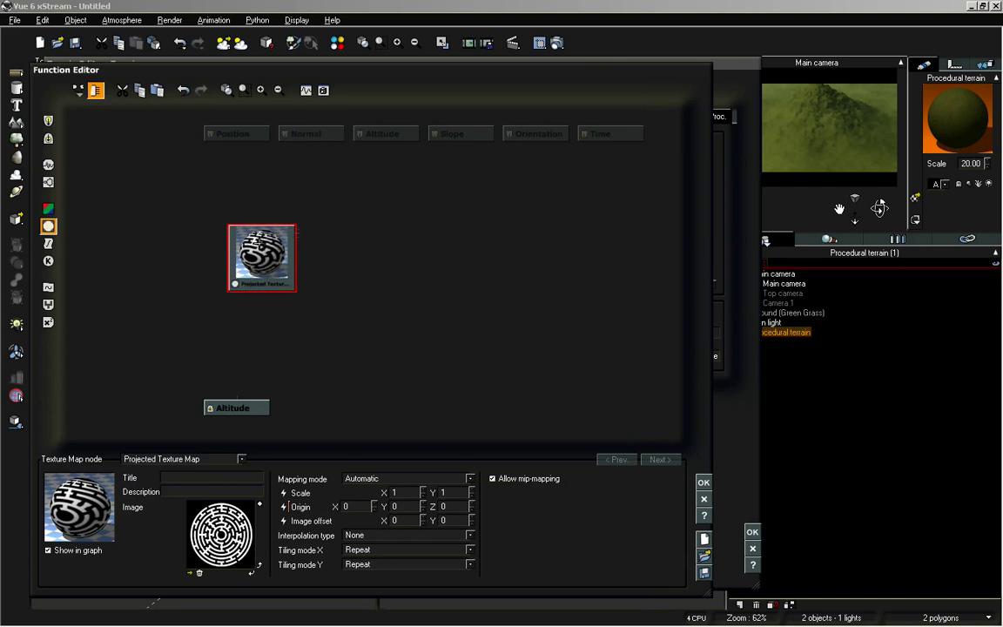
# Set the texture map's mapping mode to Flat (vertical) and its X and Y scale to 0.7
pyautogui.click(384, 478)
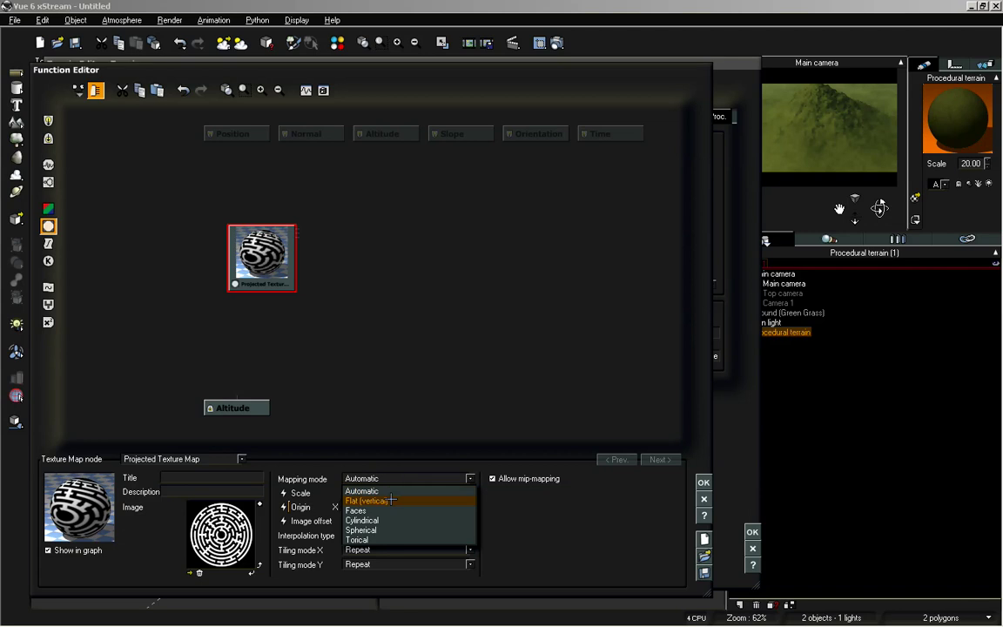
pyautogui.click(393, 500)
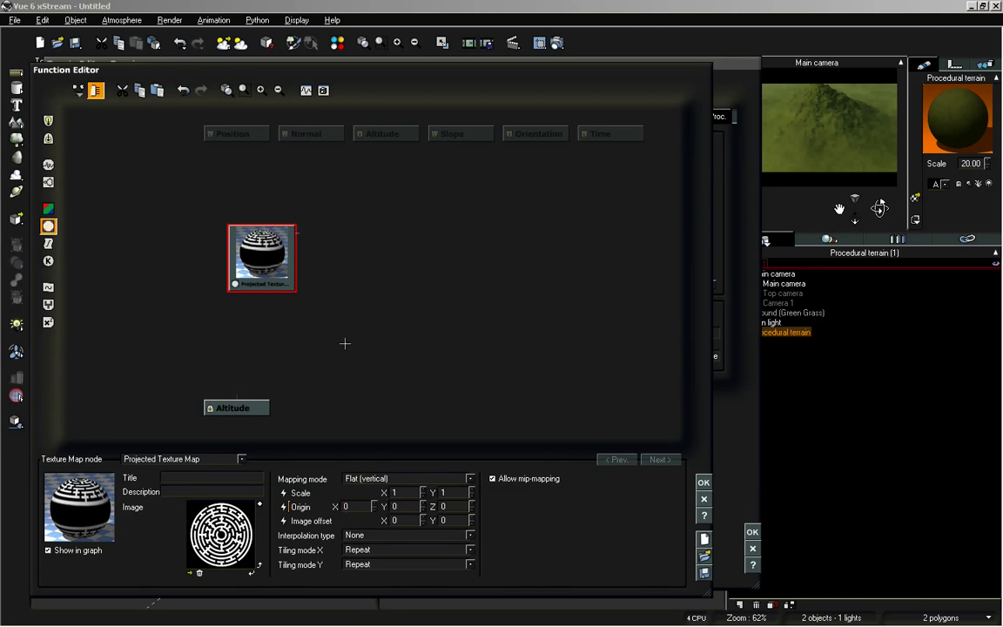
pyautogui.doubleClick(407, 492)
pyautogui.write('.7')
pyautogui.press('Return')
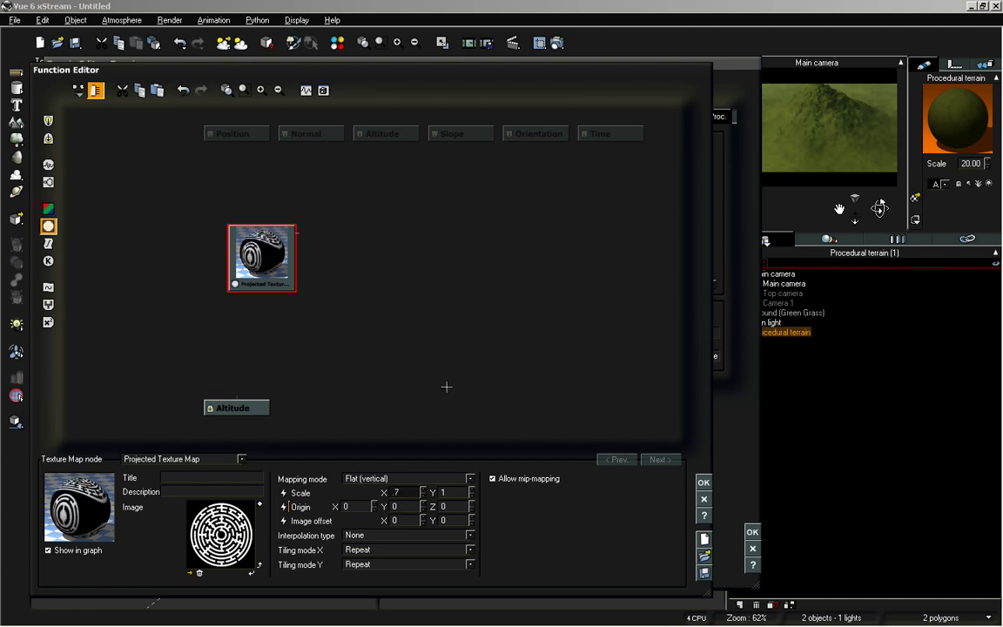
pyautogui.doubleClick(454, 493)
pyautogui.write('.7')
pyautogui.press('Return')
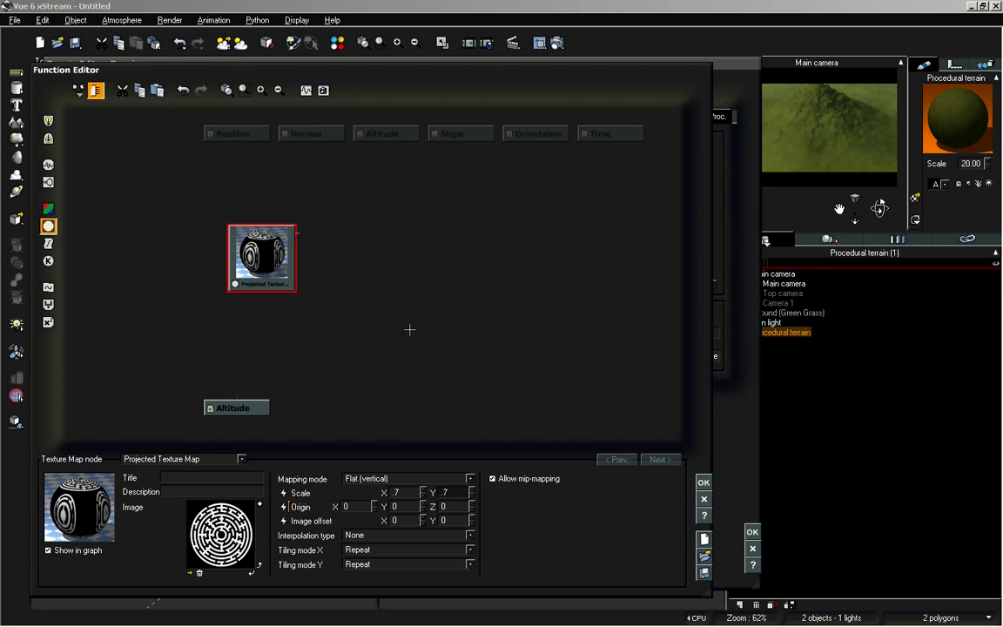
# Set the texture map's tiling mode to None in both X and Y, and accept the function
pyautogui.click(366, 550)
pyautogui.click(362, 516)
pyautogui.click(374, 564)
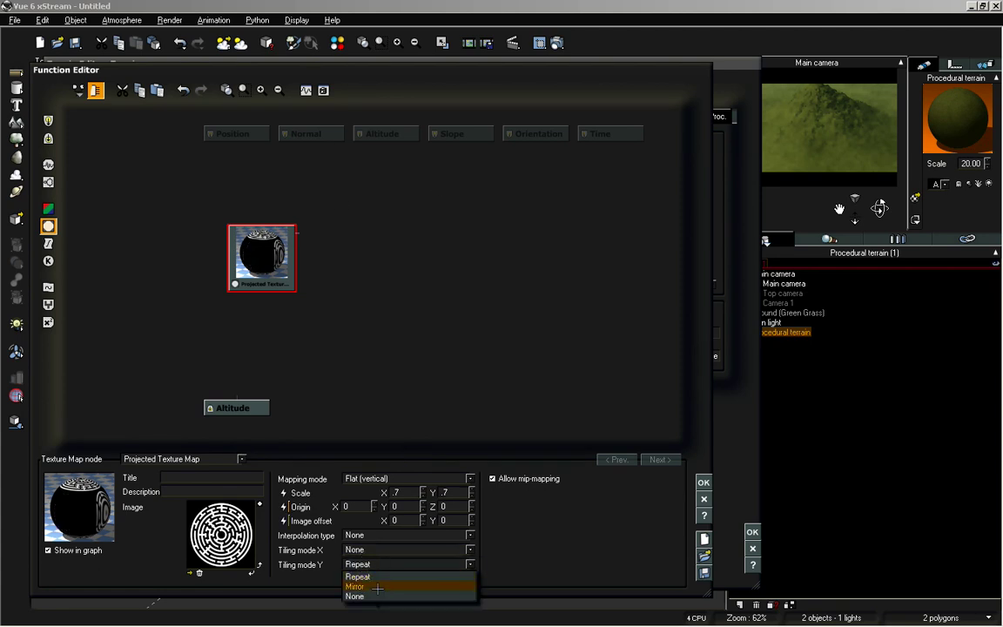
pyautogui.click(364, 596)
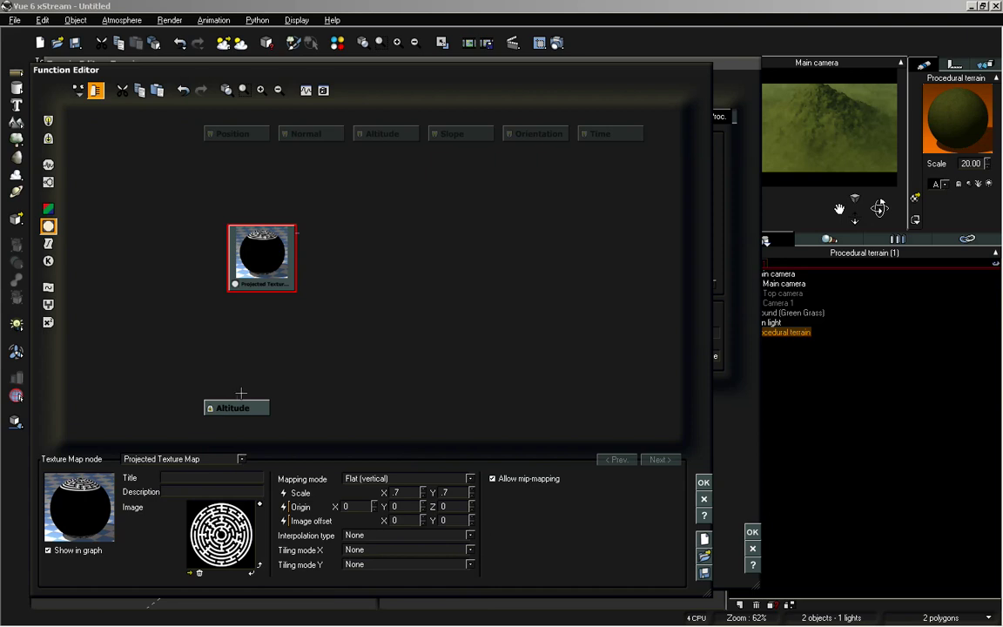
pyautogui.click(704, 483)
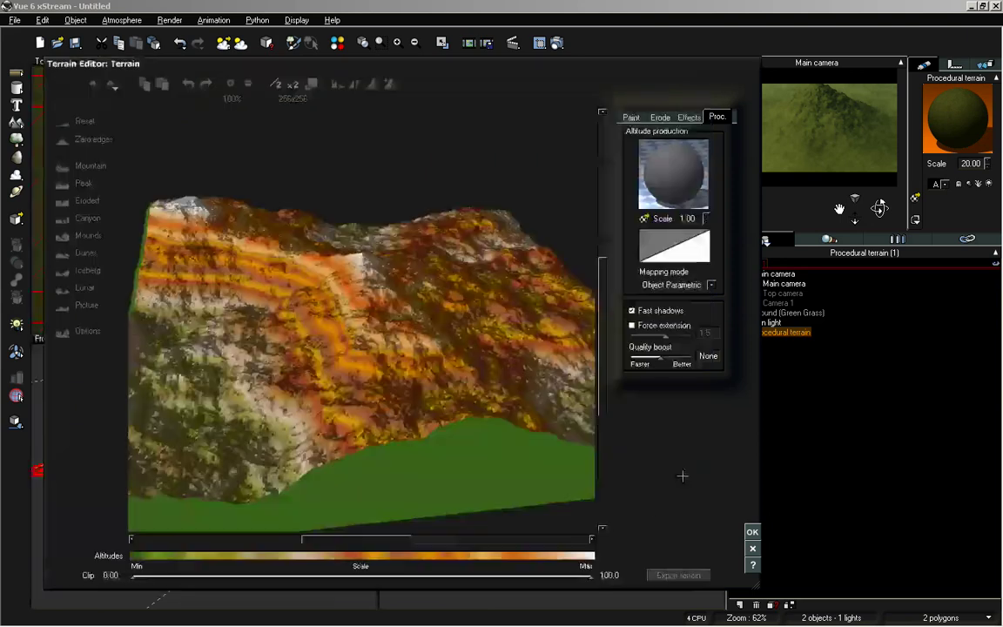
pyautogui.moveTo(354, 271)
pyautogui.mouseDown(button='right')
pyautogui.moveTo(369, 280)
pyautogui.moveTo(370, 262)
pyautogui.moveTo(439, 310)
pyautogui.mouseUp(button='right')
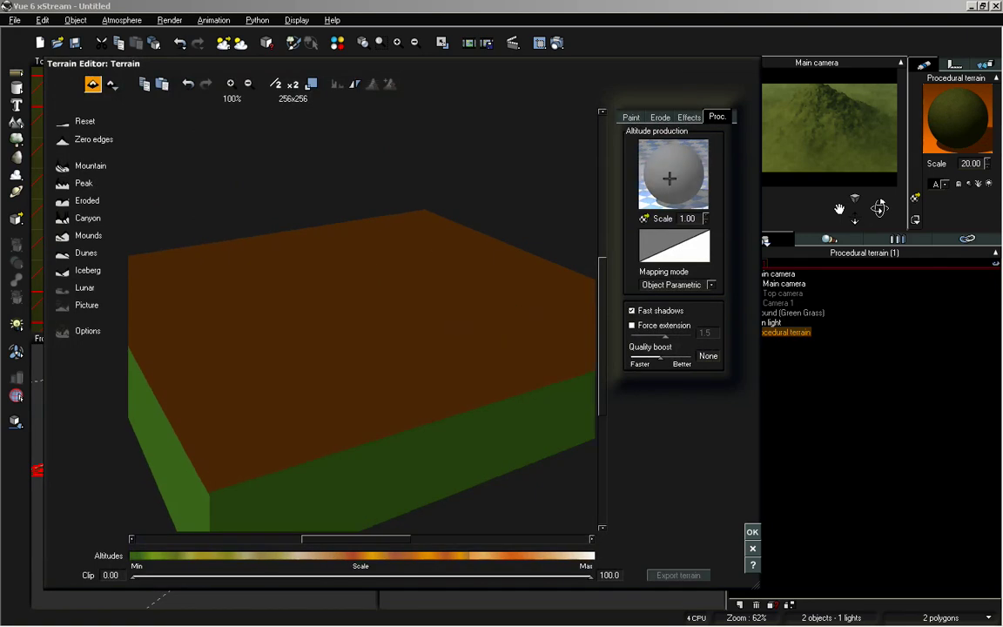
# Reopen the altitude function, connect the texture map node to the Altitude output, and apply it to the terrain
pyautogui.rightClick(677, 183)
pyautogui.click(679, 185)
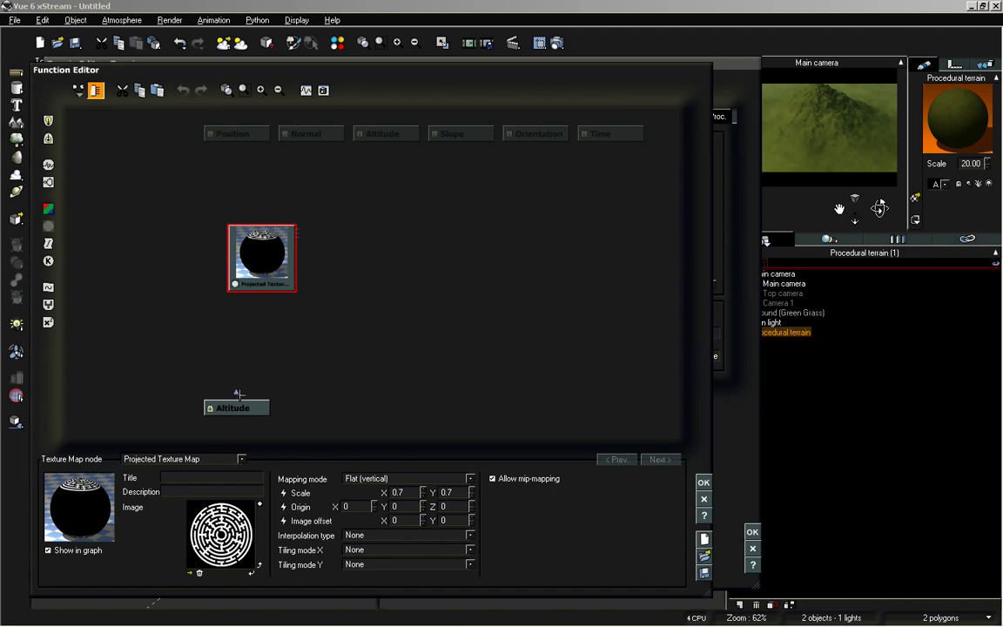
pyautogui.moveTo(280, 236); pyautogui.dragTo(257, 237)
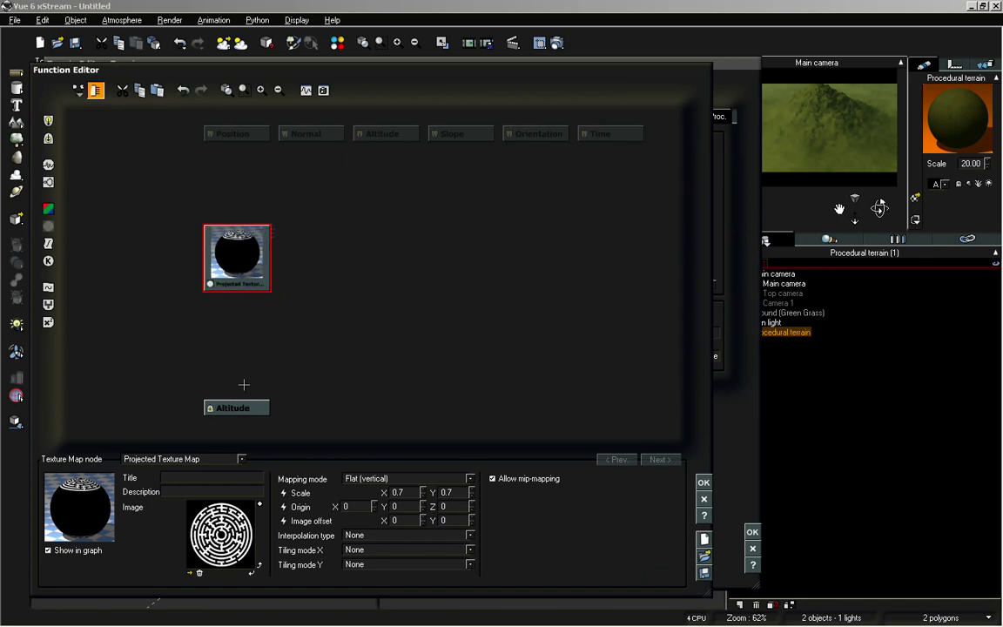
pyautogui.moveTo(235, 395); pyautogui.dragTo(257, 297)
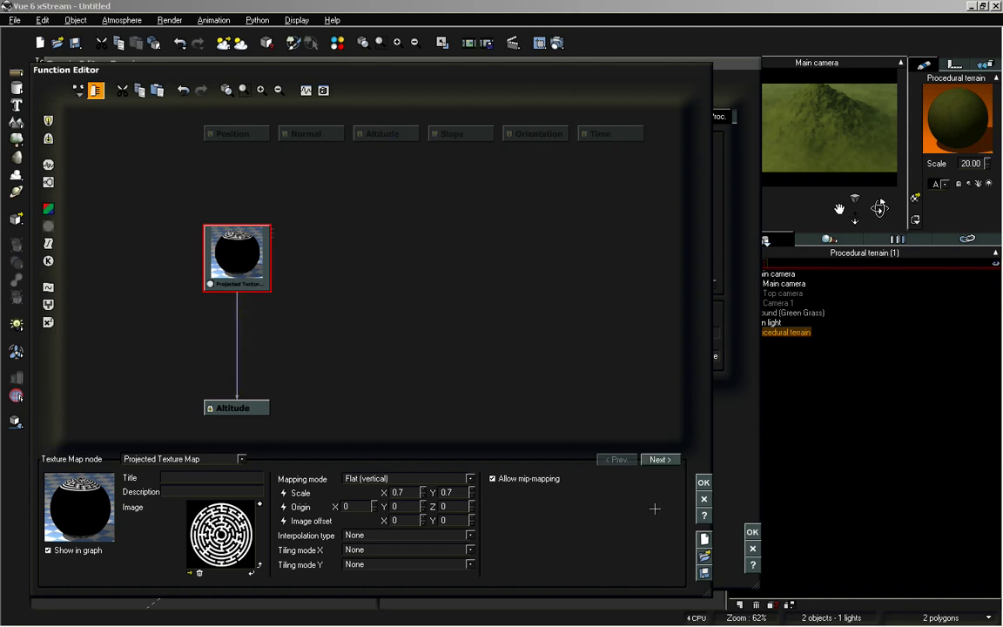
pyautogui.click(703, 483)
pyautogui.moveTo(427, 383)
pyautogui.mouseDown(button='right')
pyautogui.moveTo(425, 269)
pyautogui.moveTo(429, 347)
pyautogui.moveTo(430, 281)
pyautogui.mouseUp(button='right')
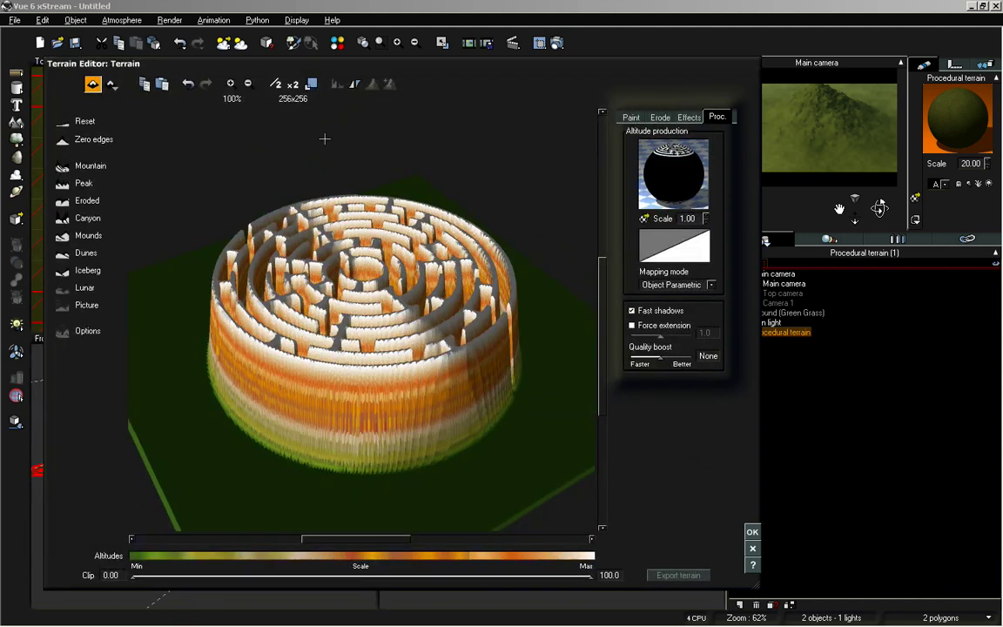
# Raise the terrain resolution to 1024x1024 and inspect the maze from several angles
pyautogui.click(293, 84)
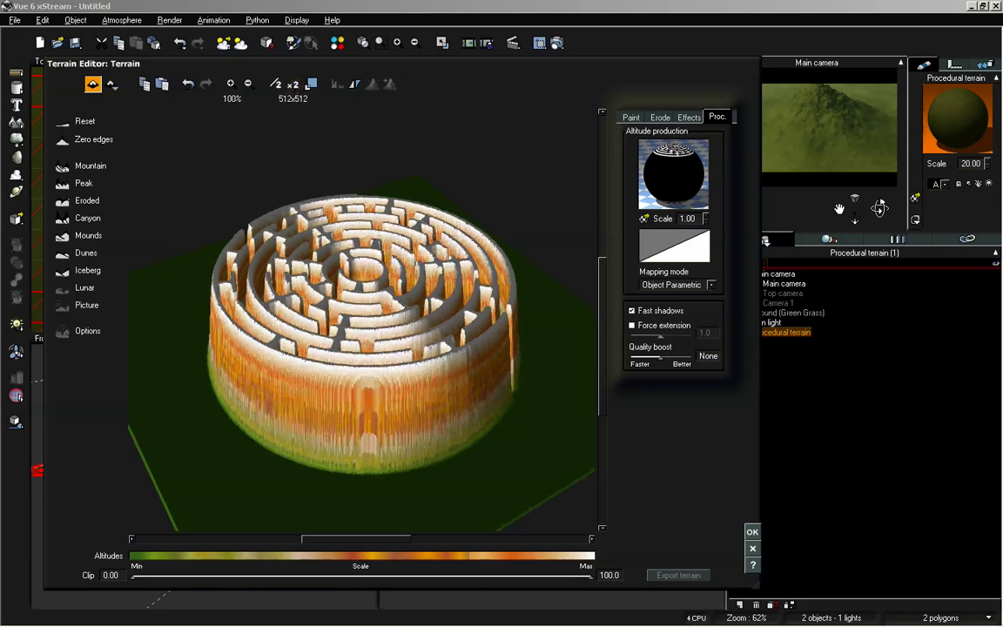
pyautogui.moveTo(422, 218); pyautogui.dragTo(420, 252, button='right')
pyautogui.click(293, 83)
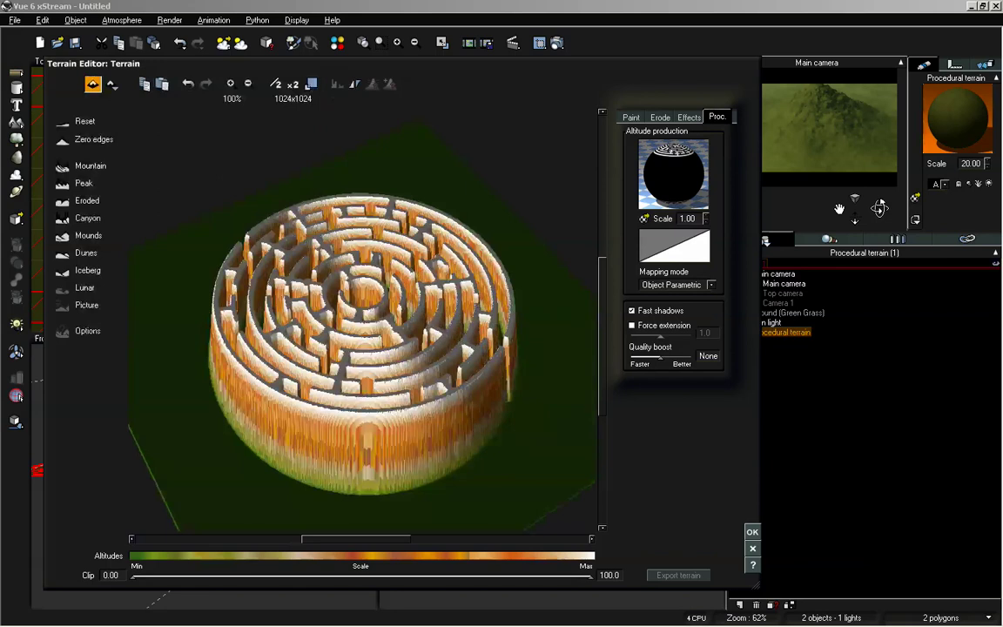
pyautogui.moveTo(436, 262)
pyautogui.mouseDown(button='right')
pyautogui.moveTo(435, 272)
pyautogui.moveTo(425, 228)
pyautogui.moveTo(438, 250)
pyautogui.mouseUp(button='right')
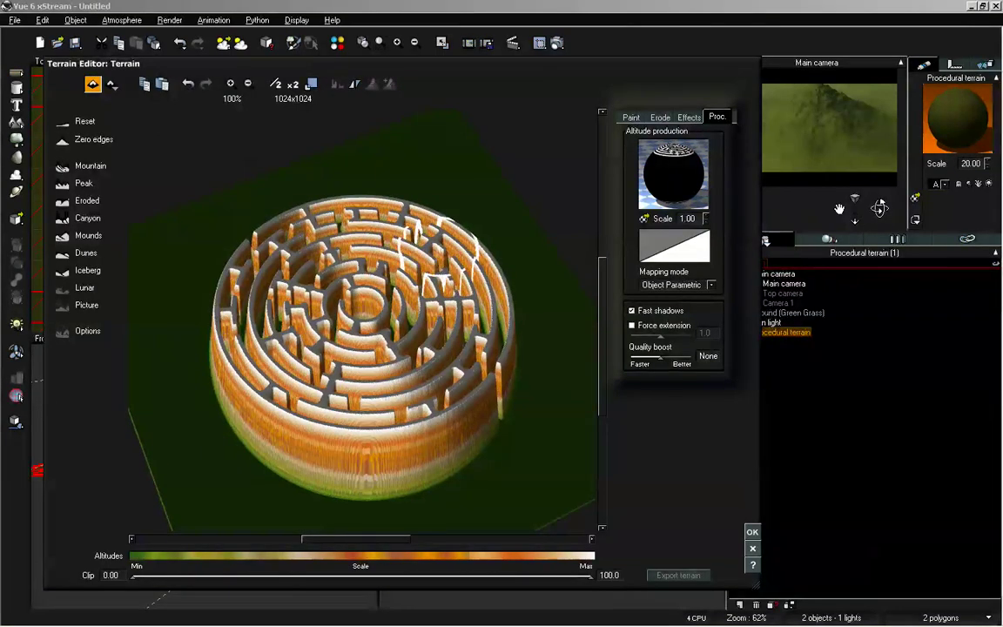
pyautogui.moveTo(500, 225)
pyautogui.mouseDown(button='right')
pyautogui.moveTo(504, 235)
pyautogui.moveTo(501, 209)
pyautogui.moveTo(519, 201)
pyautogui.mouseUp(button='right')
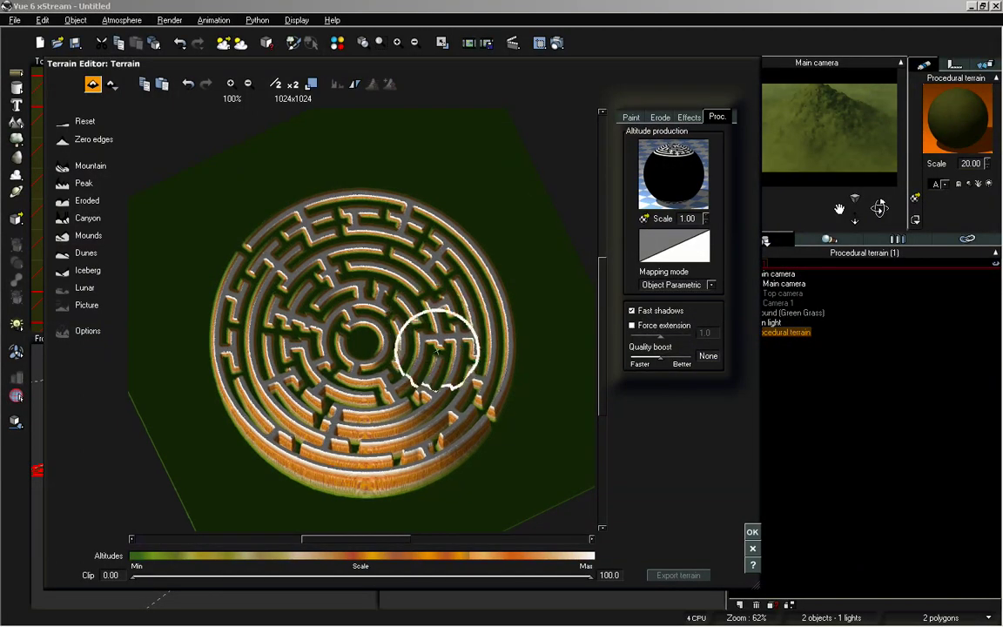
pyautogui.moveTo(458, 353); pyautogui.dragTo(470, 248, button='right')
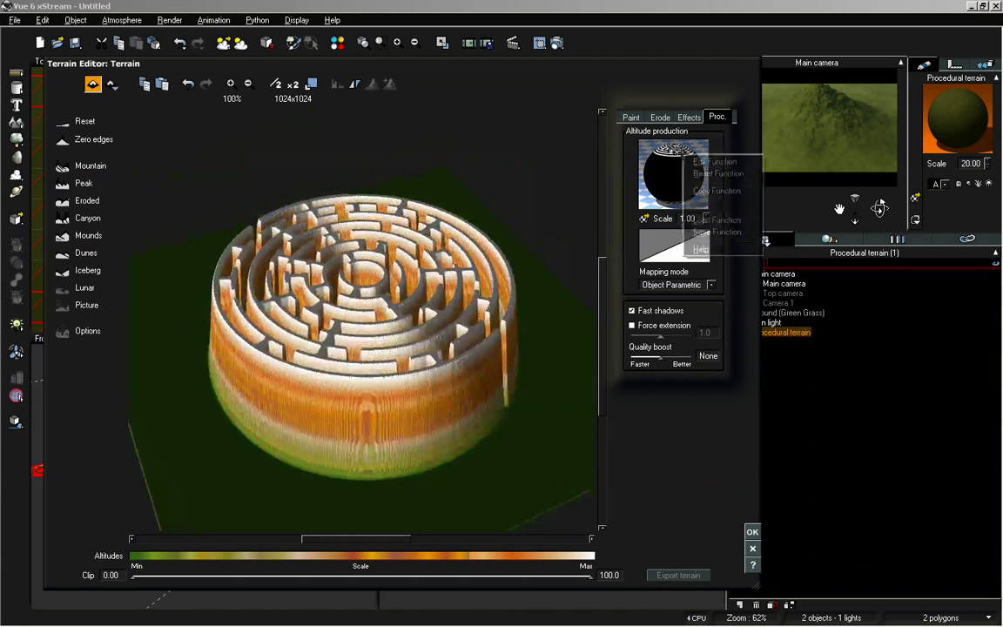
# Reopen the altitude function and add a Simple Turbulence node beside the texture map node
pyautogui.rightClick(685, 155)
pyautogui.click(716, 160)
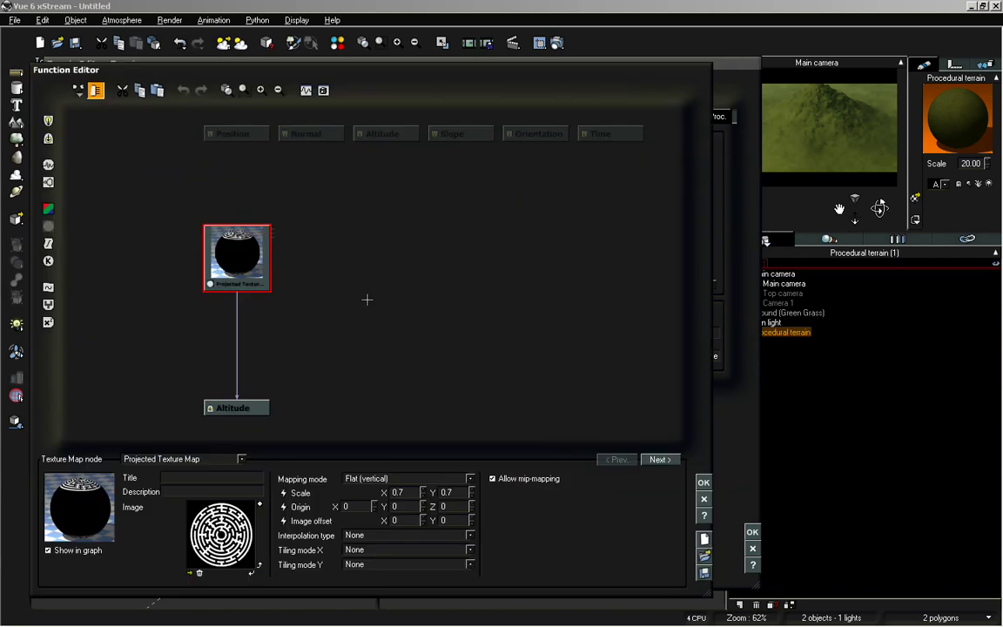
pyautogui.moveTo(213, 245); pyautogui.dragTo(228, 280)
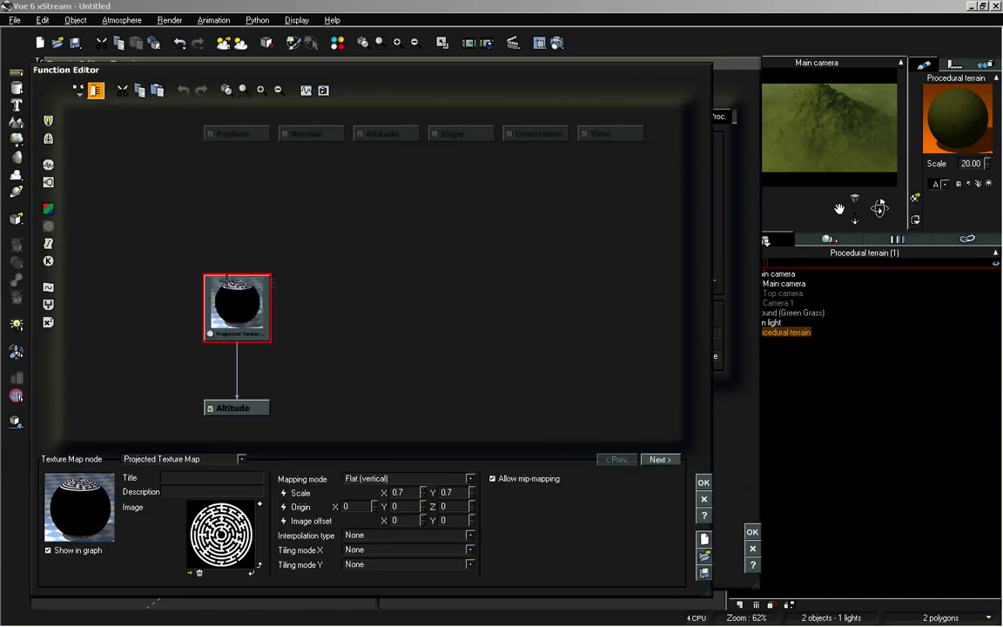
pyautogui.click(357, 263)
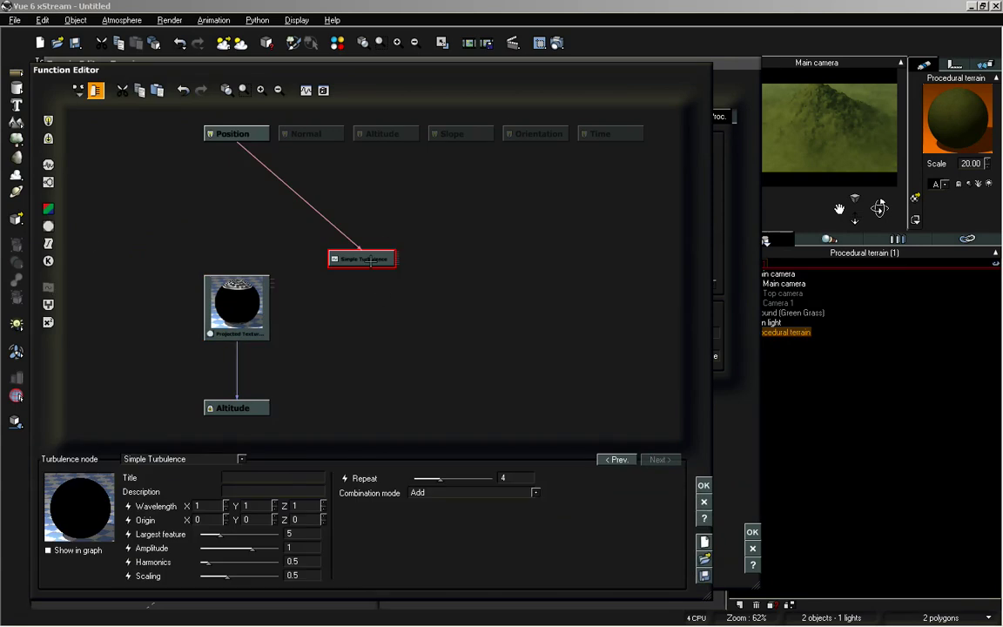
pyautogui.moveTo(372, 261); pyautogui.dragTo(348, 256)
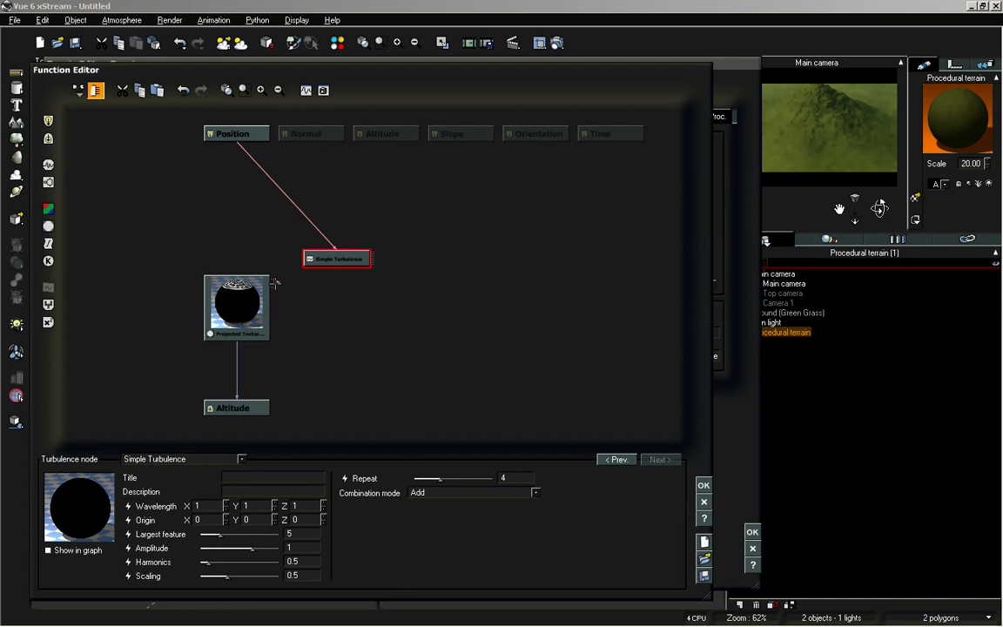
# Connect the Simple Turbulence node to the texture map's Origin input and review both nodes' settings
pyautogui.moveTo(273, 281); pyautogui.dragTo(339, 263)
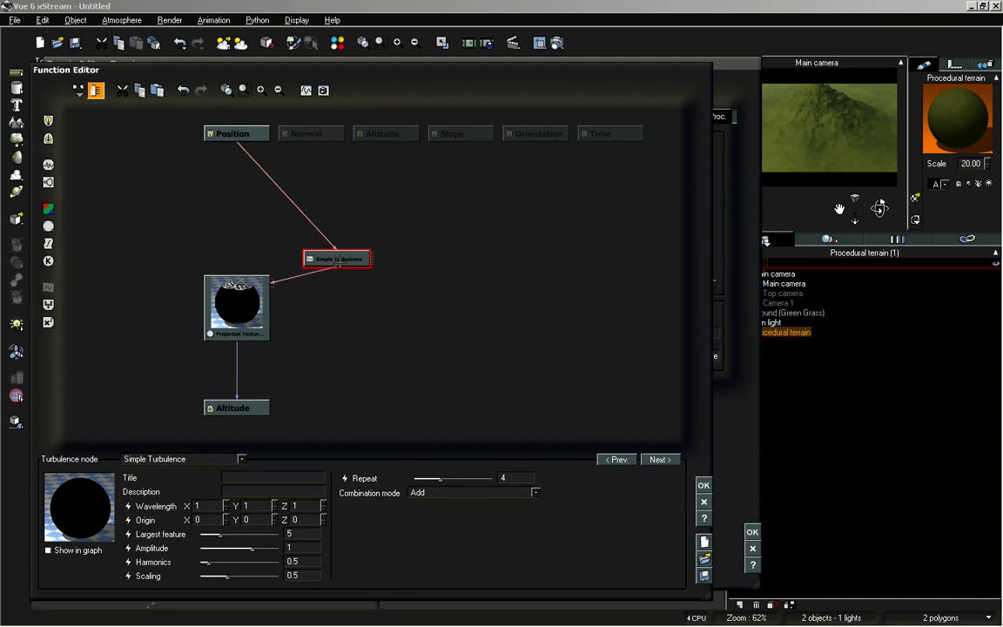
pyautogui.click(257, 300)
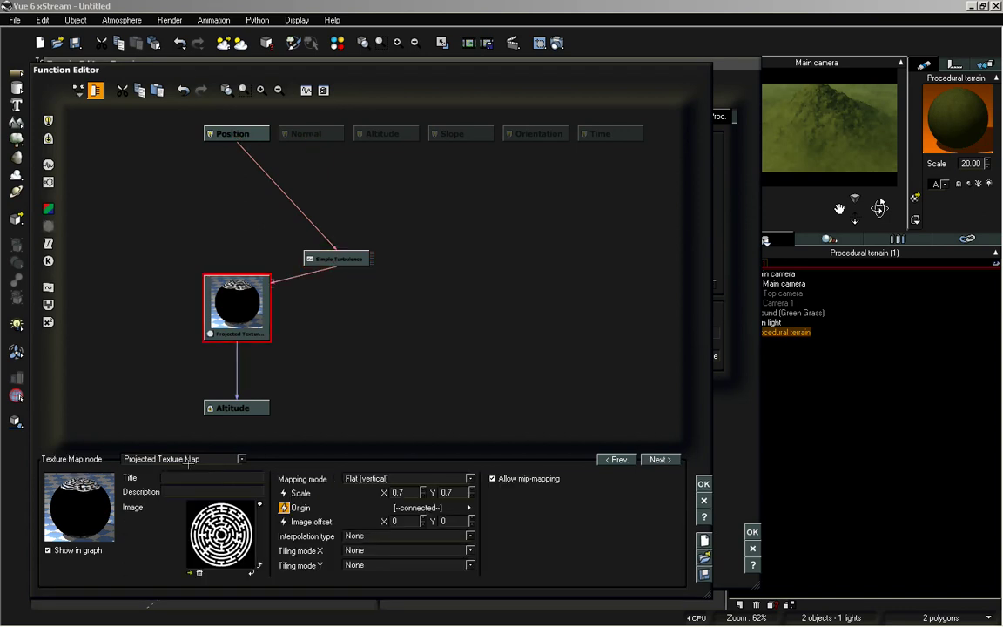
pyautogui.click(357, 260)
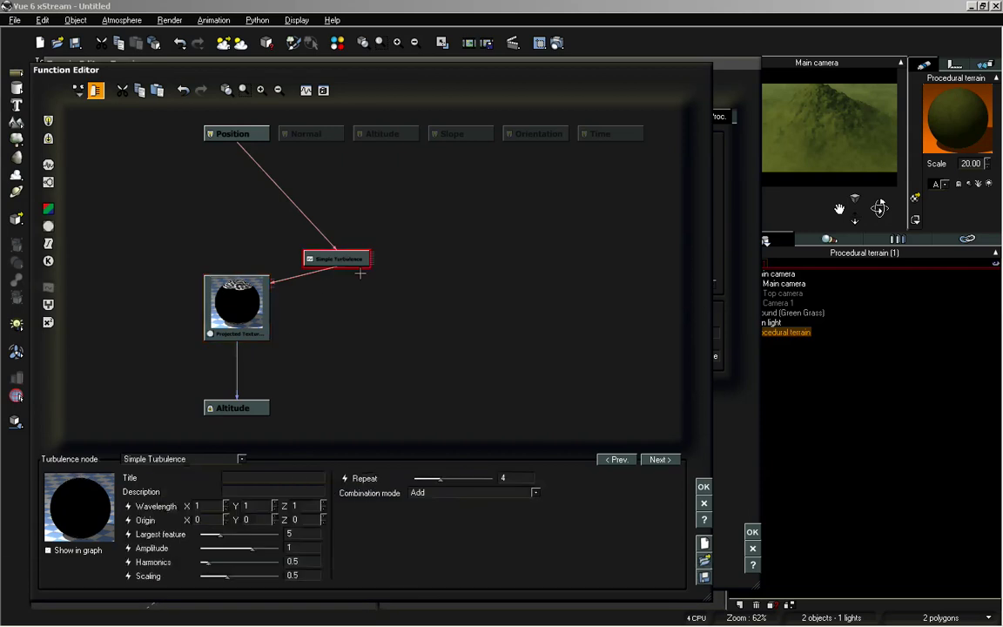
pyautogui.click(235, 292)
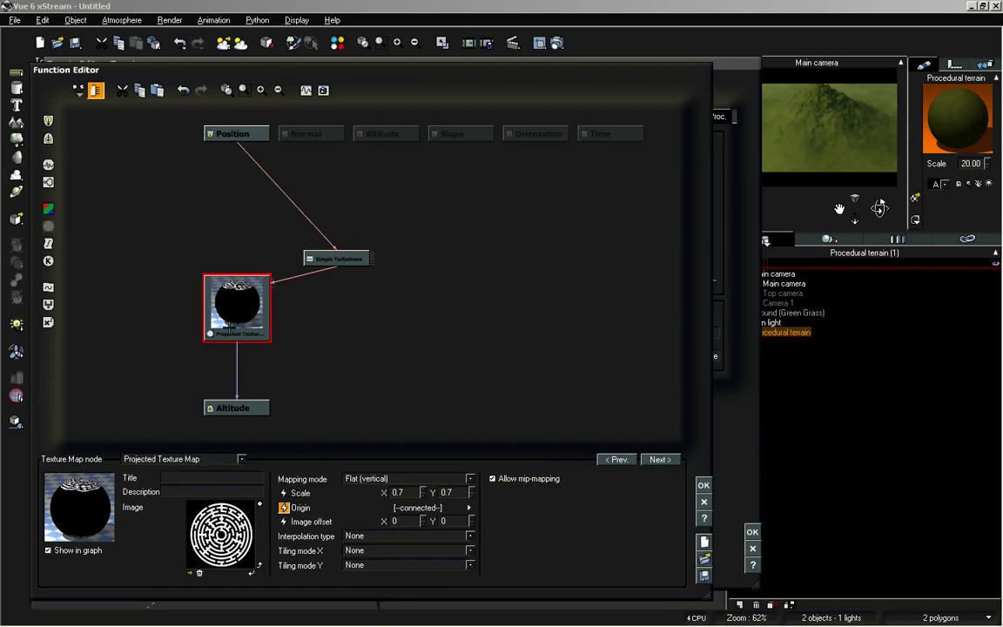
# Enlarge the node graph and change the preview object to 2D Plane in the preview options
pyautogui.click(261, 90)
pyautogui.moveTo(288, 281); pyautogui.dragTo(397, 215, button='middle')
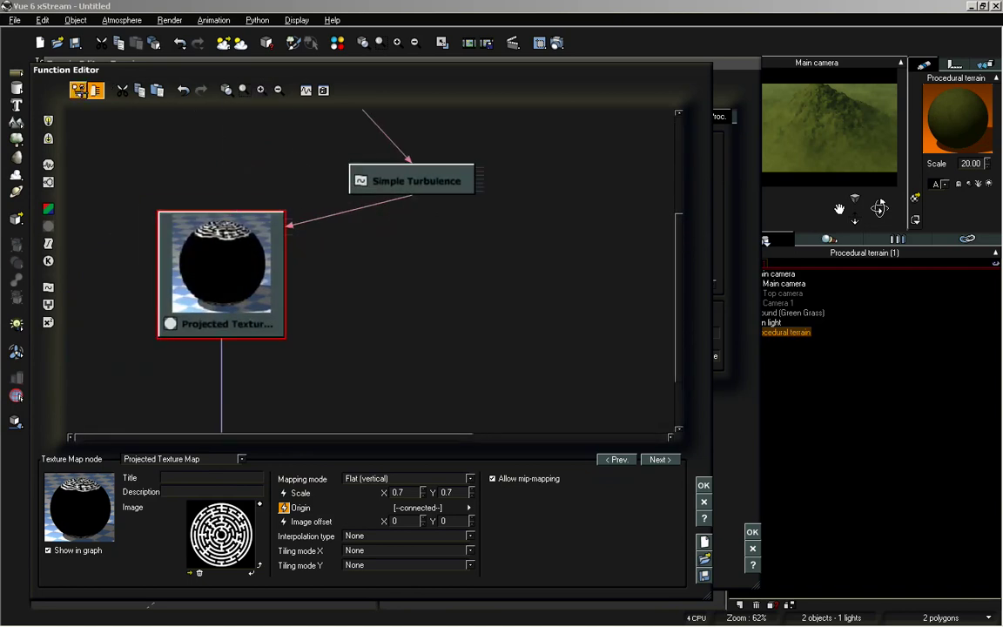
pyautogui.click(78, 89)
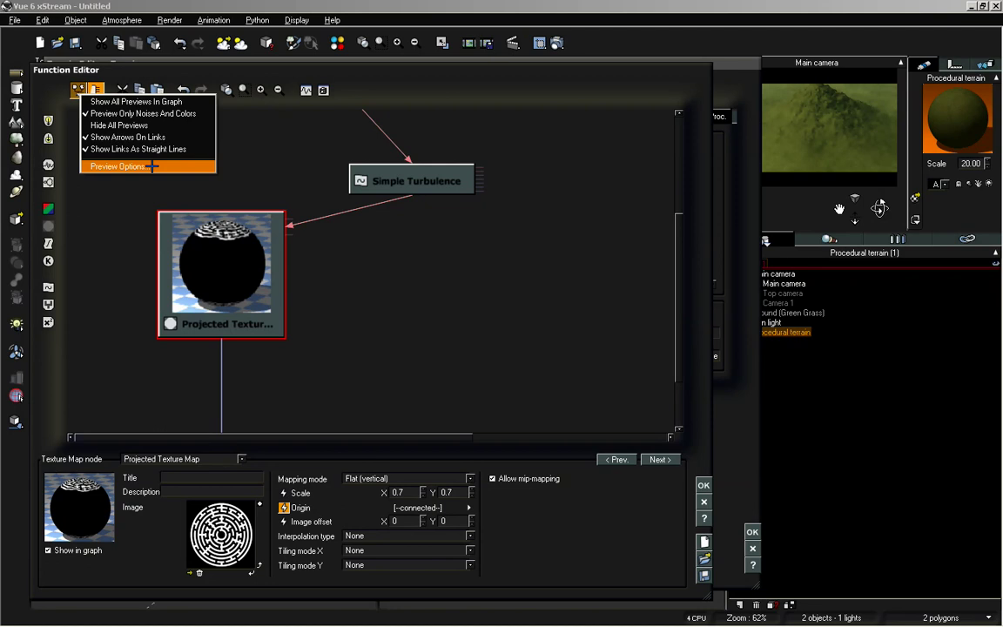
pyautogui.click(130, 166)
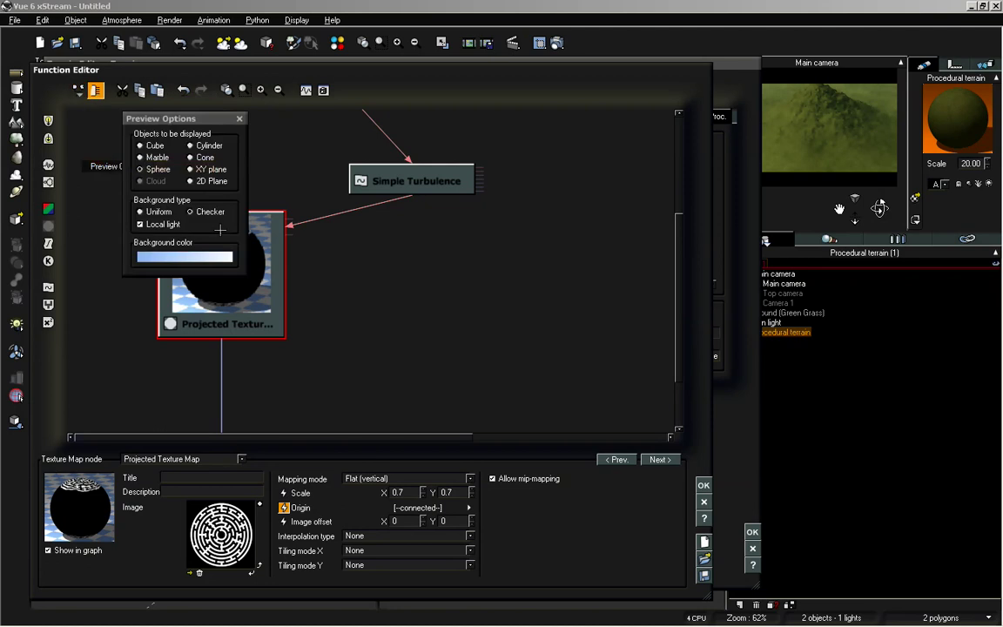
pyautogui.click(190, 181)
pyautogui.click(239, 119)
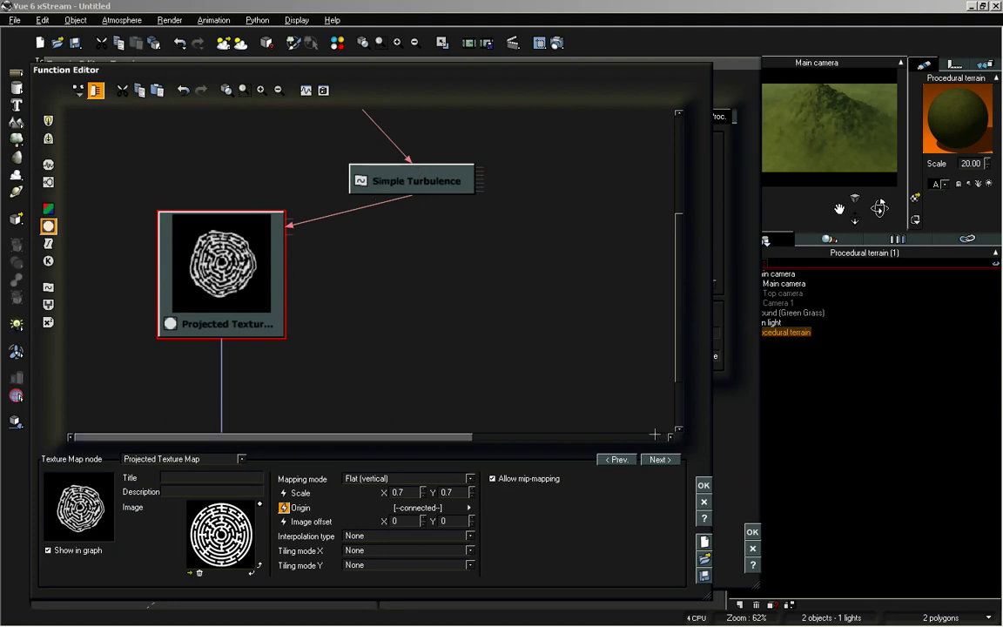
# Apply the altitude function to the terrain and inspect the turbulent maze from above and from the side
pyautogui.click(704, 485)
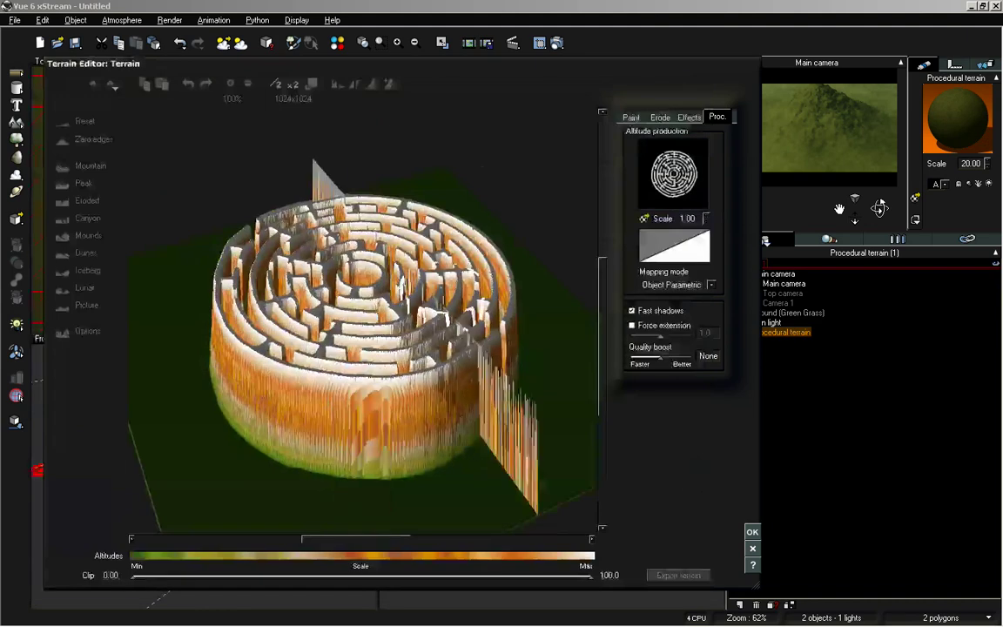
pyautogui.moveTo(383, 232); pyautogui.dragTo(372, 254, button='right')
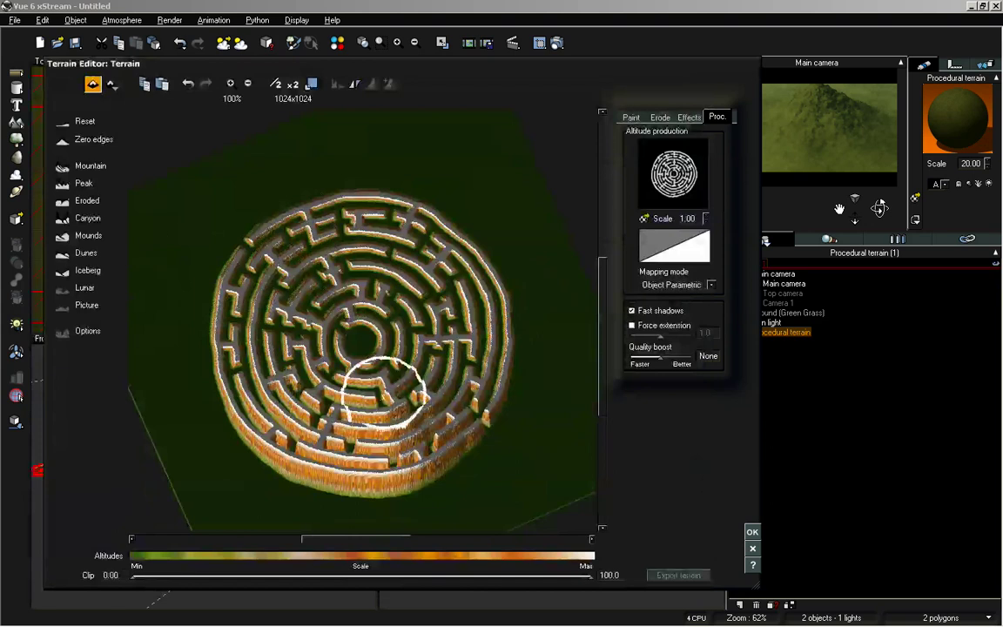
pyautogui.moveTo(425, 403)
pyautogui.mouseDown(button='right')
pyautogui.moveTo(428, 348)
pyautogui.moveTo(439, 427)
pyautogui.mouseUp(button='right')
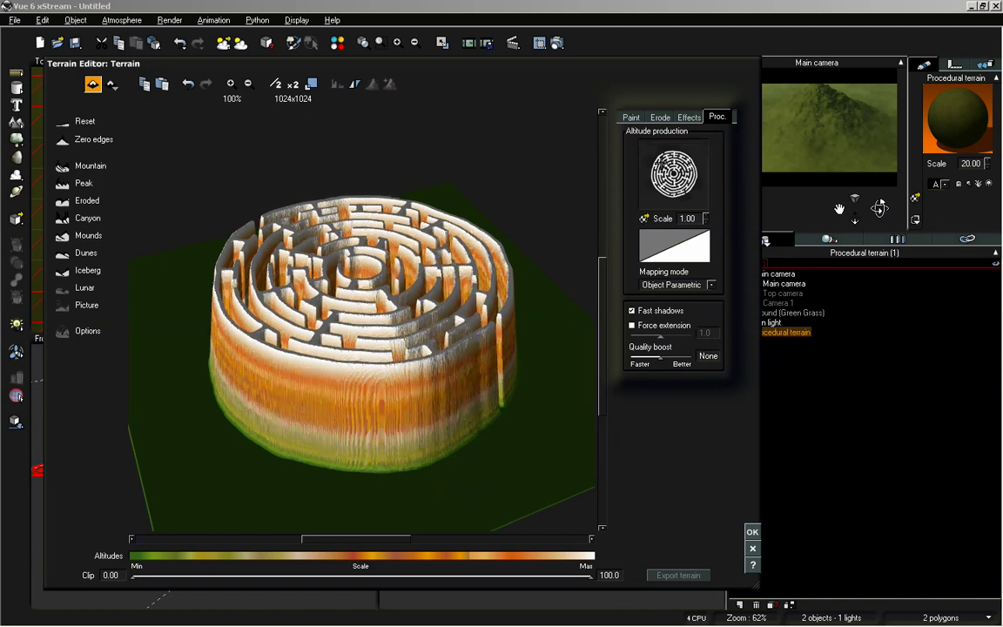
# Reopen the altitude function and set the Simple Turbulence node's wavelength to 2 on X, Y and Z
pyautogui.rightClick(670, 153)
pyautogui.click(688, 159)
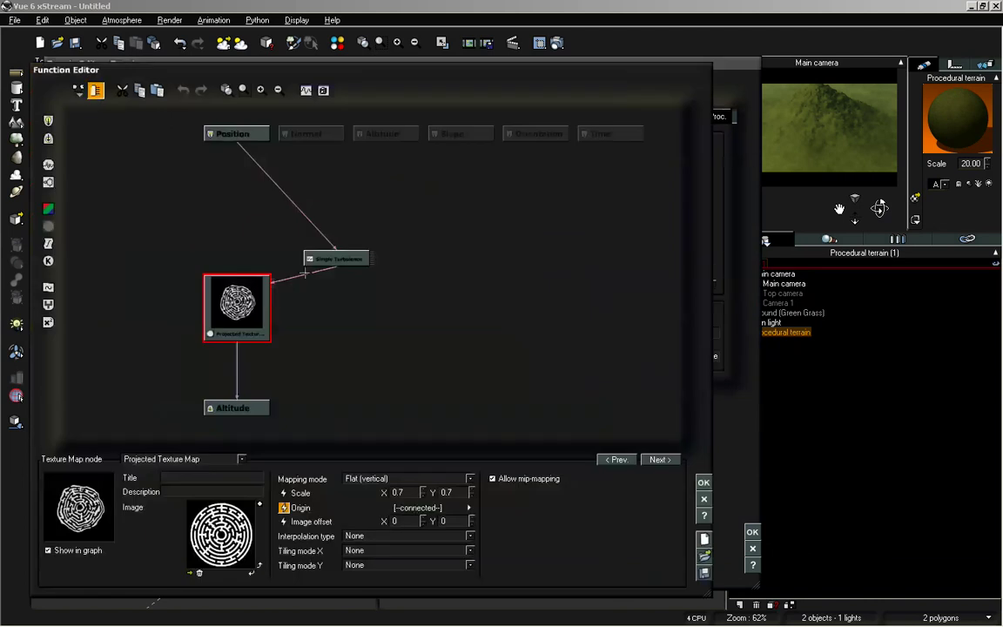
pyautogui.click(325, 259)
pyautogui.doubleClick(200, 506)
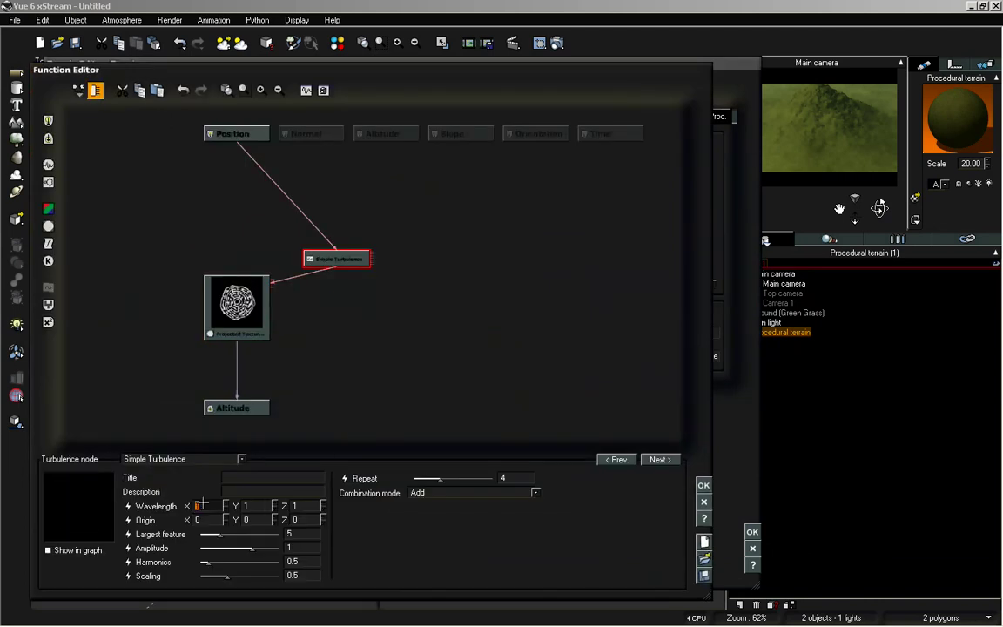
pyautogui.write('2')
pyautogui.press('Return')
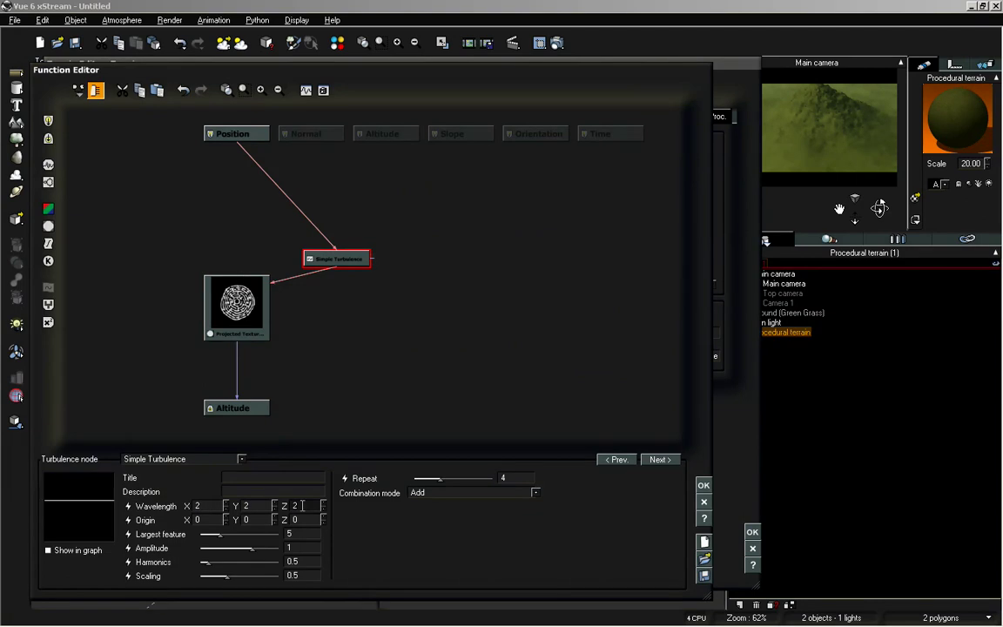
# Check the texture map and turbulence nodes, apply the function, and inspect the maze terrain from several angles
pyautogui.click(237, 305)
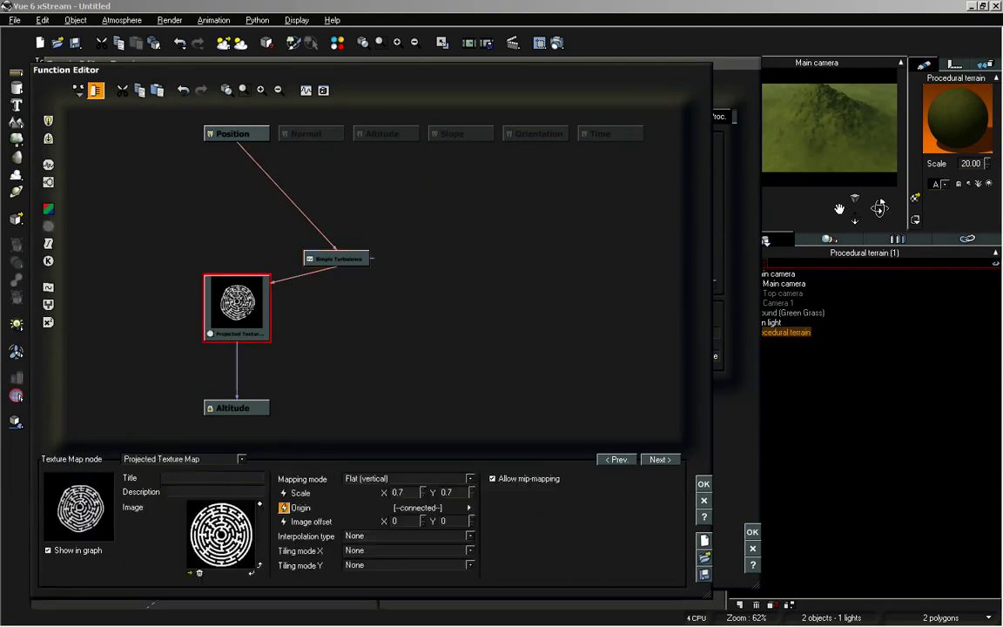
pyautogui.click(331, 259)
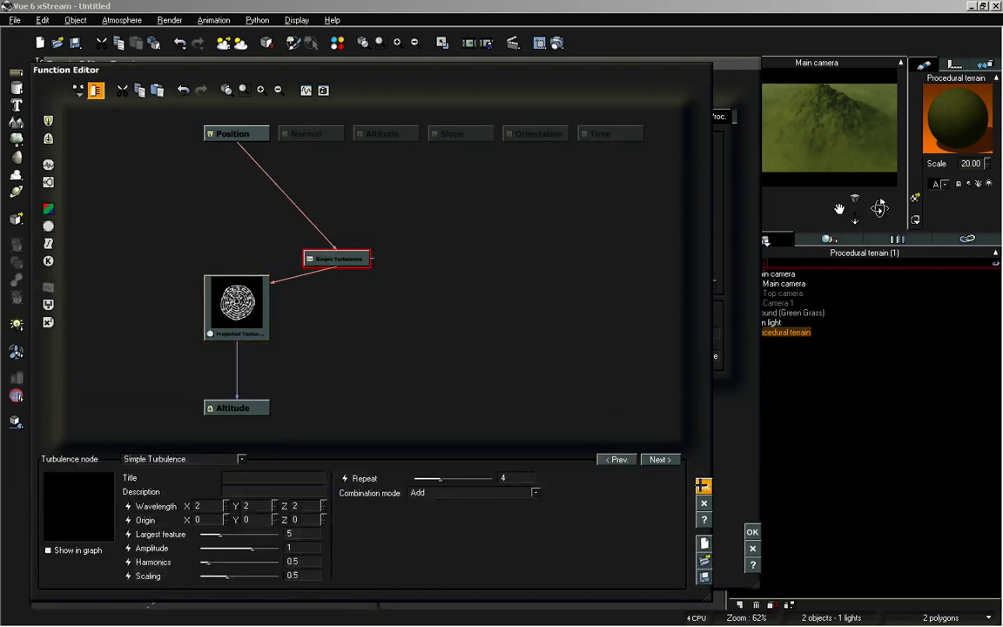
pyautogui.click(704, 483)
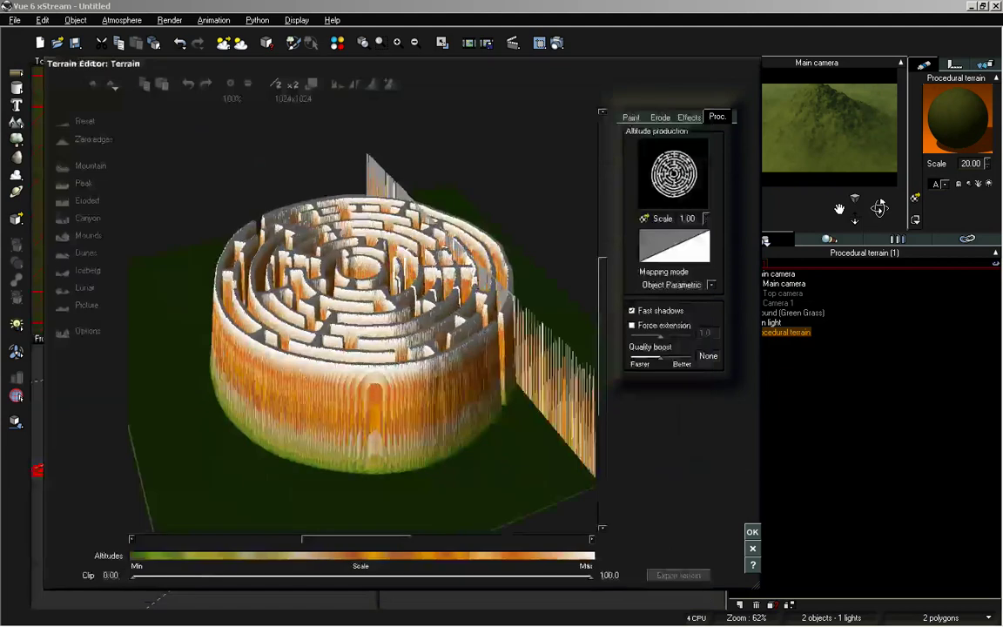
pyautogui.moveTo(433, 235); pyautogui.dragTo(434, 332, button='right')
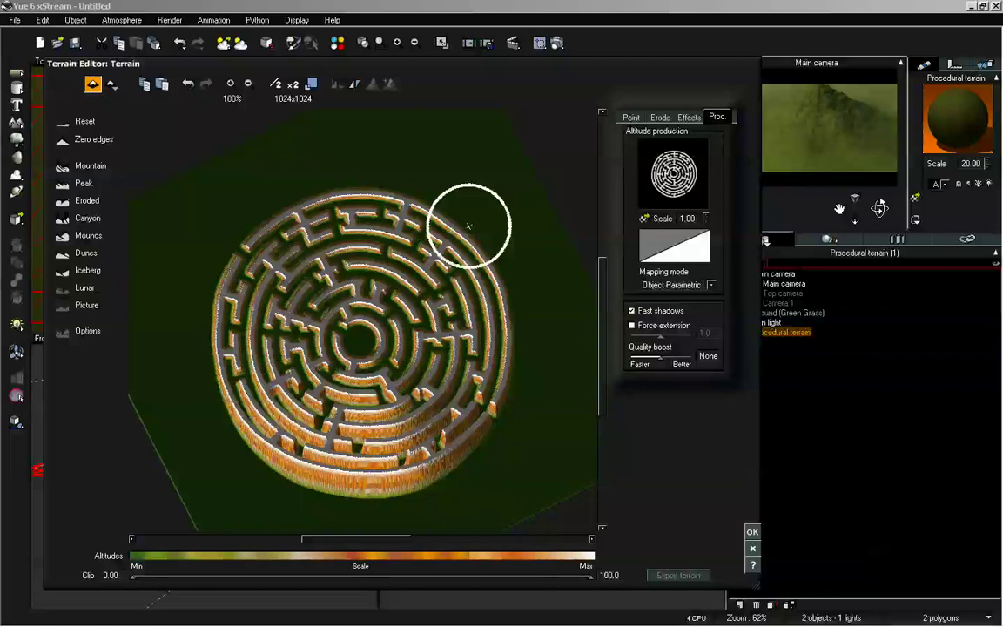
pyautogui.moveTo(376, 366); pyautogui.dragTo(376, 303, button='right')
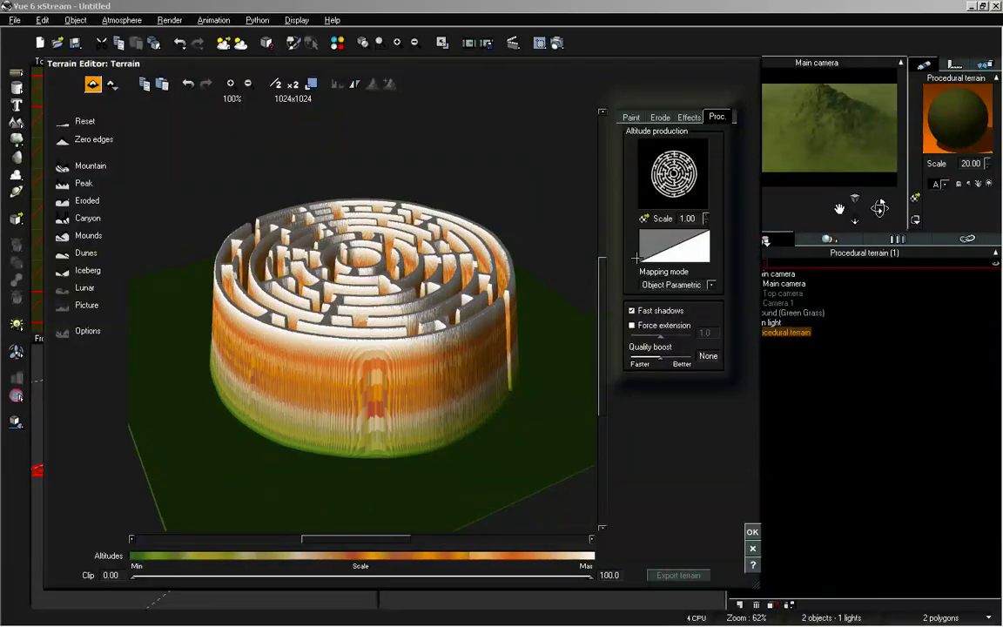
# Reopen the altitude function, raise the Simple Turbulence amplitude to about 2.2, and apply it to the terrain
pyautogui.rightClick(644, 175)
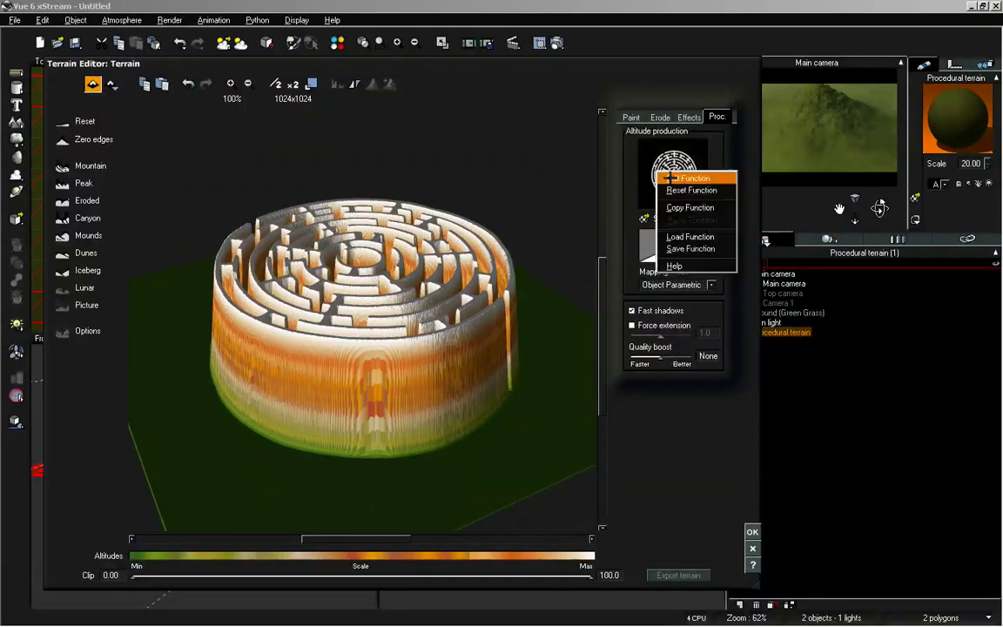
pyautogui.click(669, 177)
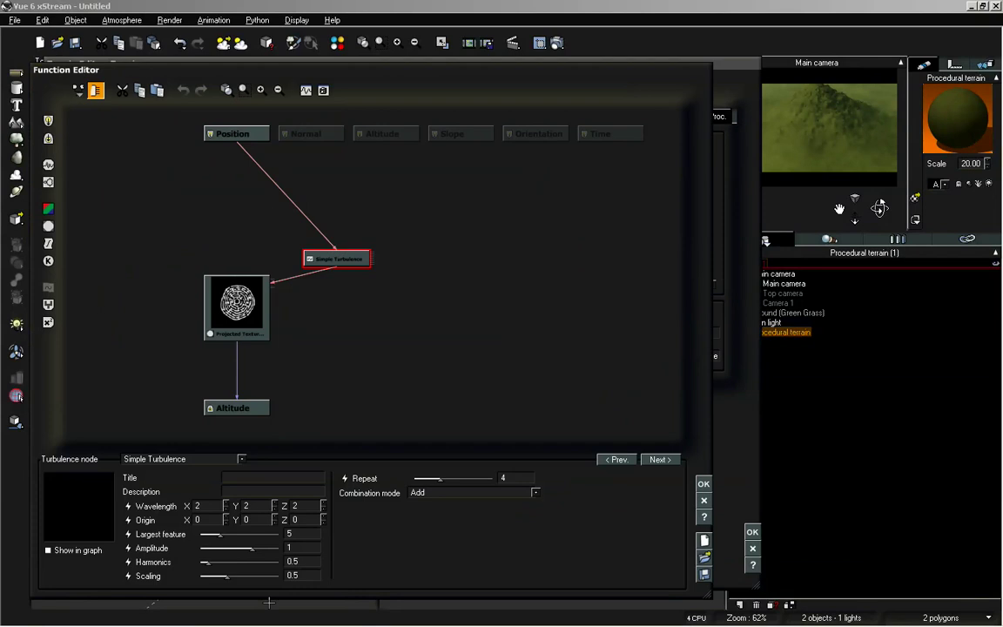
pyautogui.moveTo(258, 549); pyautogui.dragTo(271, 547)
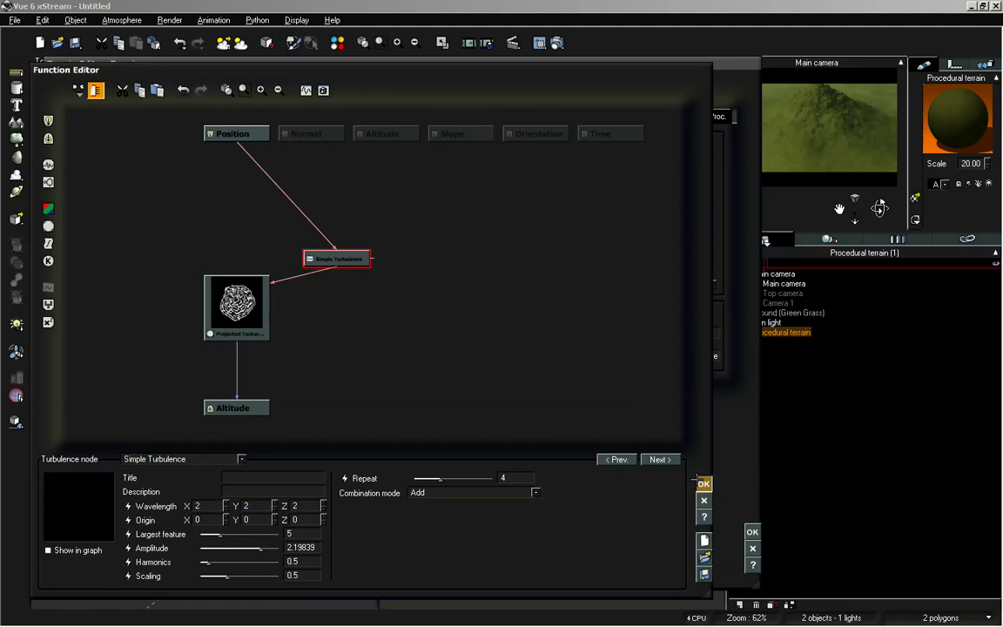
pyautogui.click(704, 484)
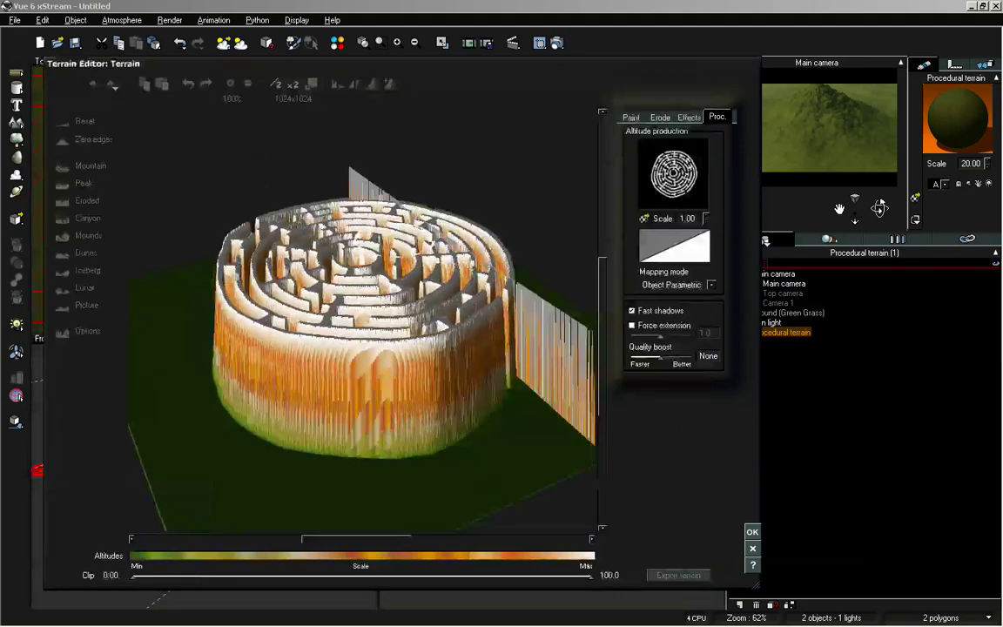
pyautogui.moveTo(426, 251)
pyautogui.mouseDown(button='right')
pyautogui.moveTo(431, 325)
pyautogui.moveTo(459, 291)
pyautogui.moveTo(560, 280)
pyautogui.mouseUp(button='right')
# Edit the altitude function again, increase the Simple Turbulence amplitude further, and apply the stronger distortion to the terrain
pyautogui.rightClick(691, 173)
pyautogui.click(707, 177)
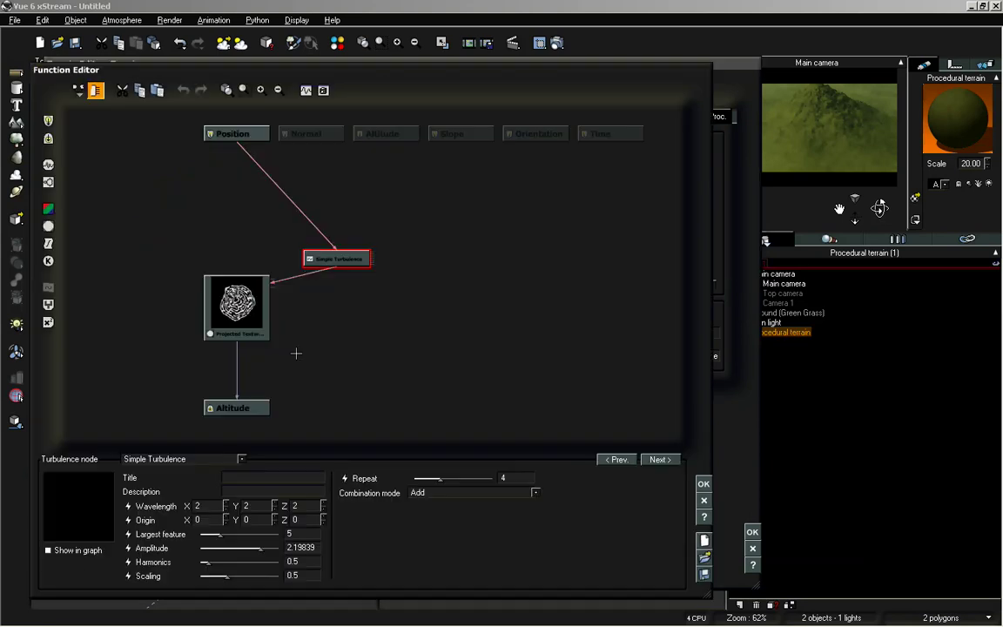
pyautogui.moveTo(258, 538); pyautogui.dragTo(274, 539)
pyautogui.click(703, 483)
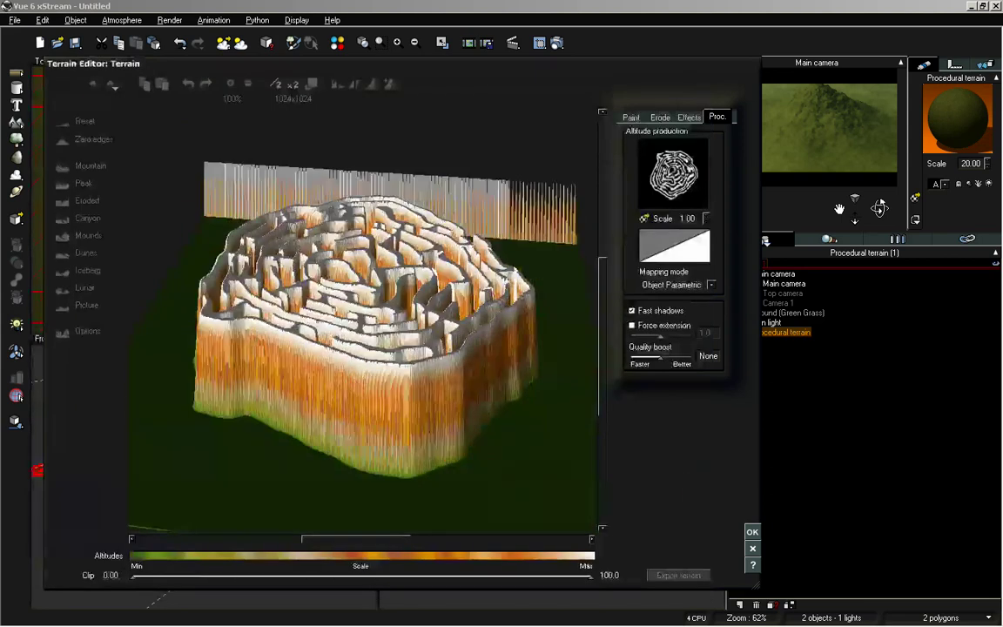
# Examine the distorted maze walls and outline from above, at an angle and from the side
pyautogui.moveTo(444, 226); pyautogui.dragTo(388, 296)
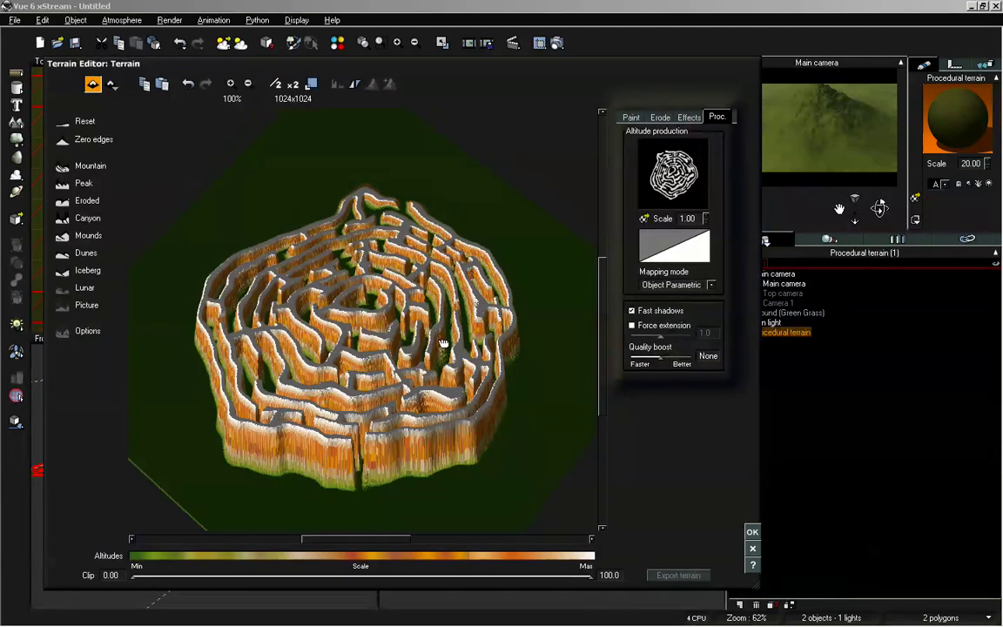
pyautogui.moveTo(416, 312); pyautogui.dragTo(449, 373)
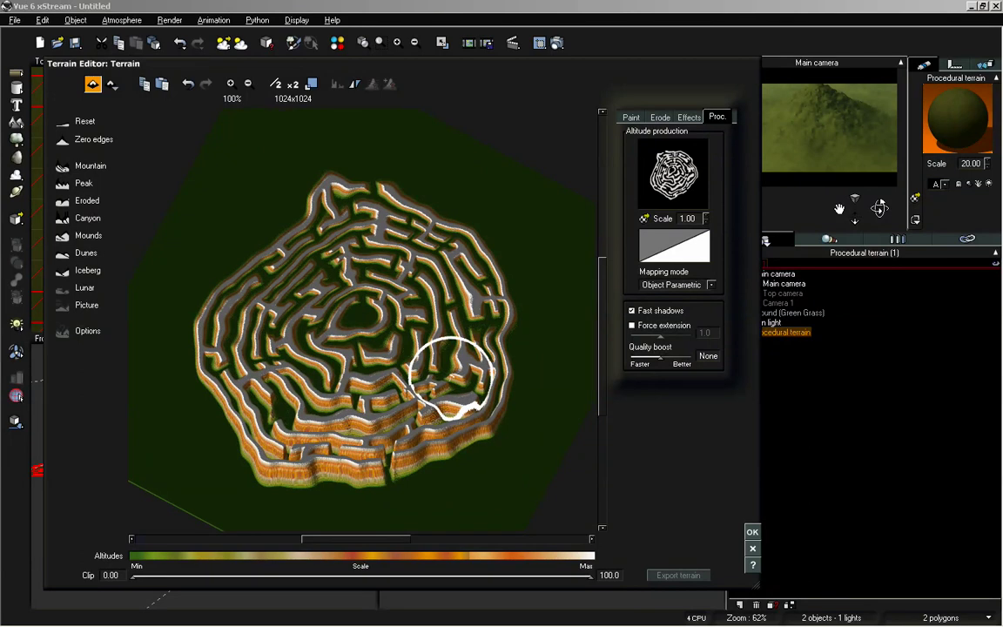
pyautogui.moveTo(451, 377); pyautogui.dragTo(470, 321, button='right')
pyautogui.moveTo(482, 418)
pyautogui.mouseDown(button='right')
pyautogui.moveTo(487, 431)
pyautogui.moveTo(495, 409)
pyautogui.mouseUp(button='right')
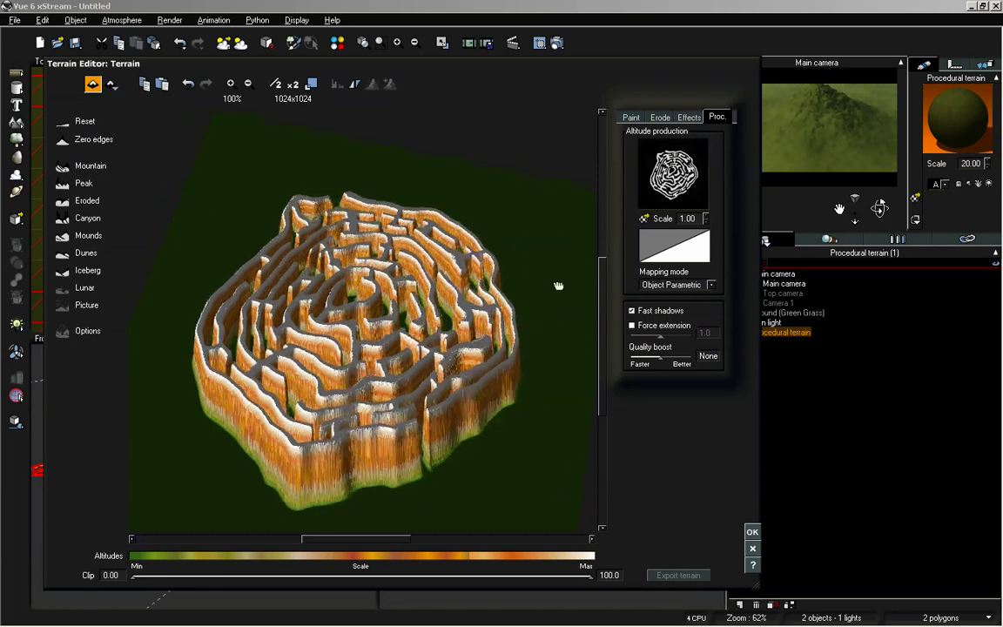
pyautogui.moveTo(559, 286)
pyautogui.mouseDown(button='right')
pyautogui.moveTo(558, 301)
pyautogui.moveTo(556, 261)
pyautogui.mouseUp(button='right')
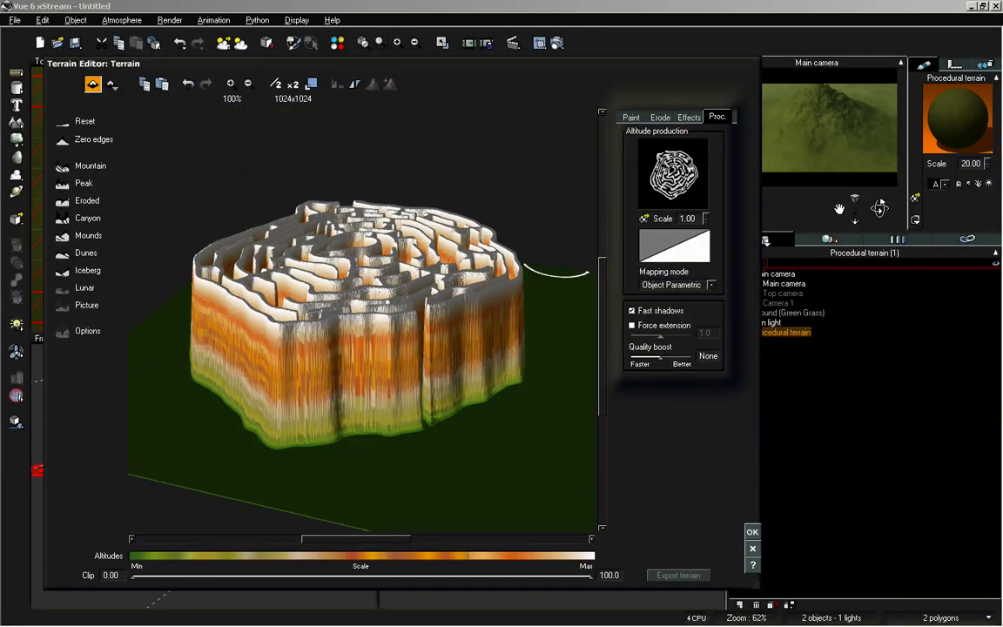
pyautogui.moveTo(483, 337); pyautogui.dragTo(482, 315, button='right')
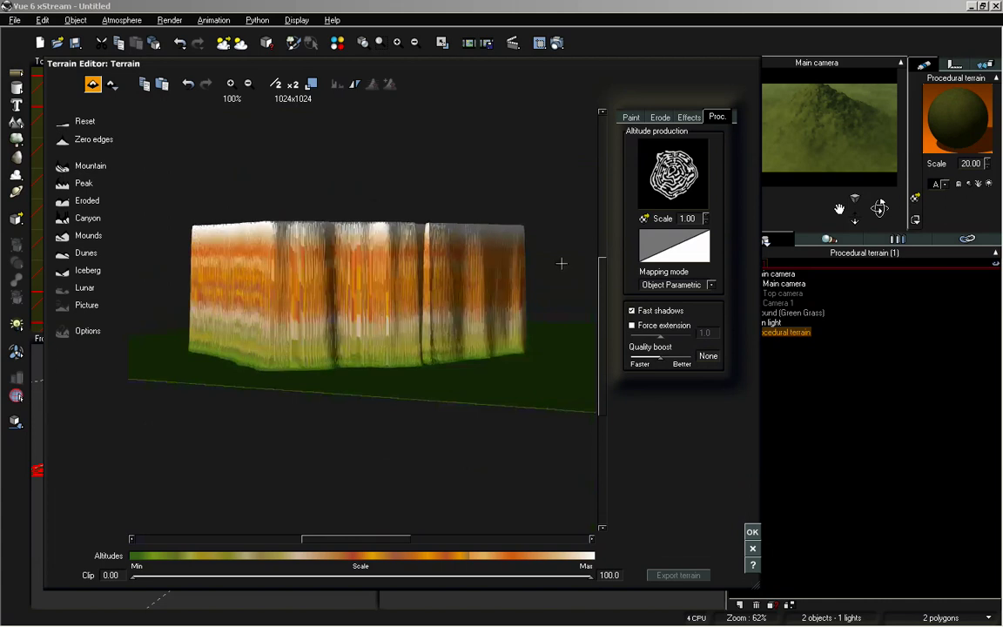
pyautogui.moveTo(562, 259)
pyautogui.mouseDown(button='right')
pyautogui.moveTo(540, 244)
pyautogui.moveTo(561, 247)
pyautogui.mouseUp(button='right')
pyautogui.moveTo(443, 340); pyautogui.dragTo(528, 316, button='right')
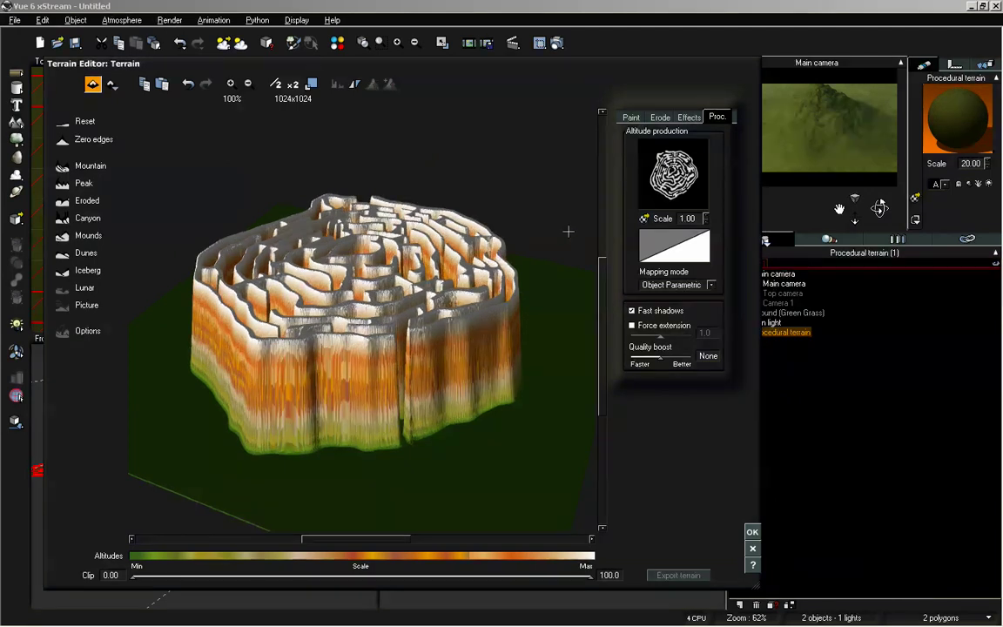
# Reopen the altitude function, make room above Altitude, and insert a Filter node between the texture map and Altitude
pyautogui.rightClick(679, 173)
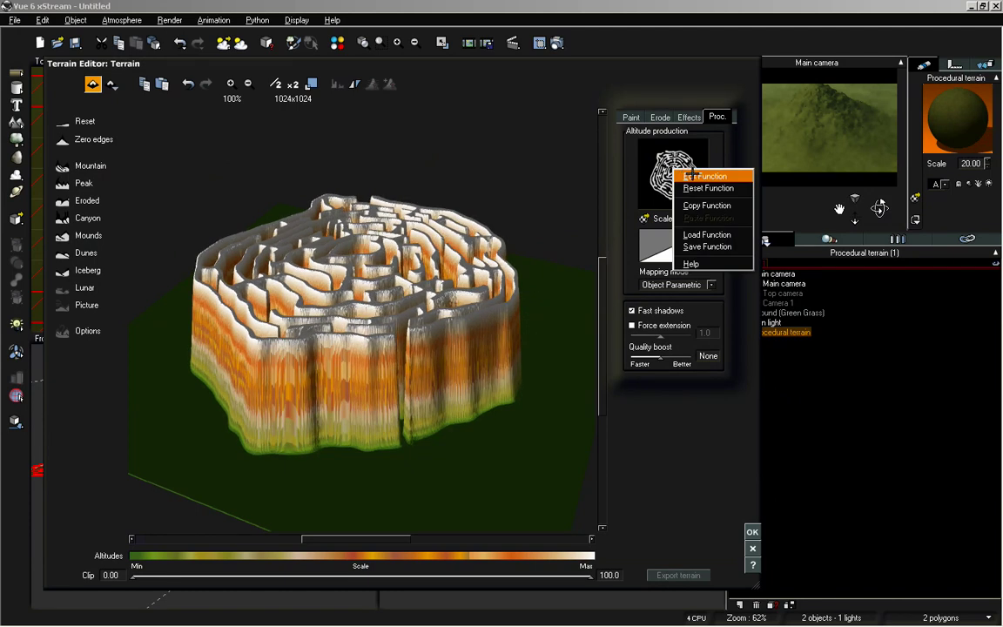
pyautogui.click(704, 176)
pyautogui.click(246, 327)
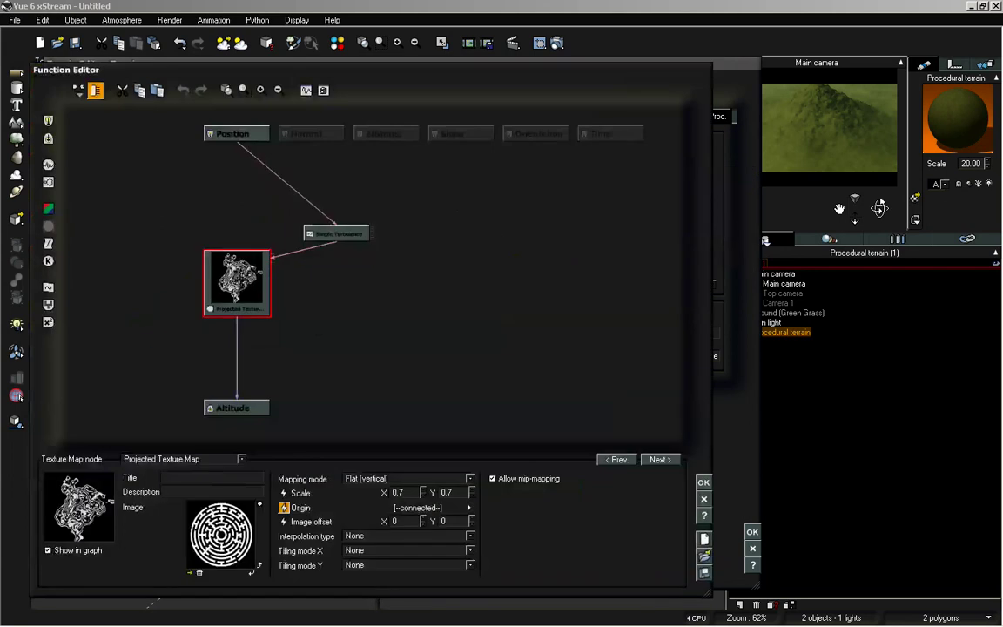
pyautogui.click(236, 333)
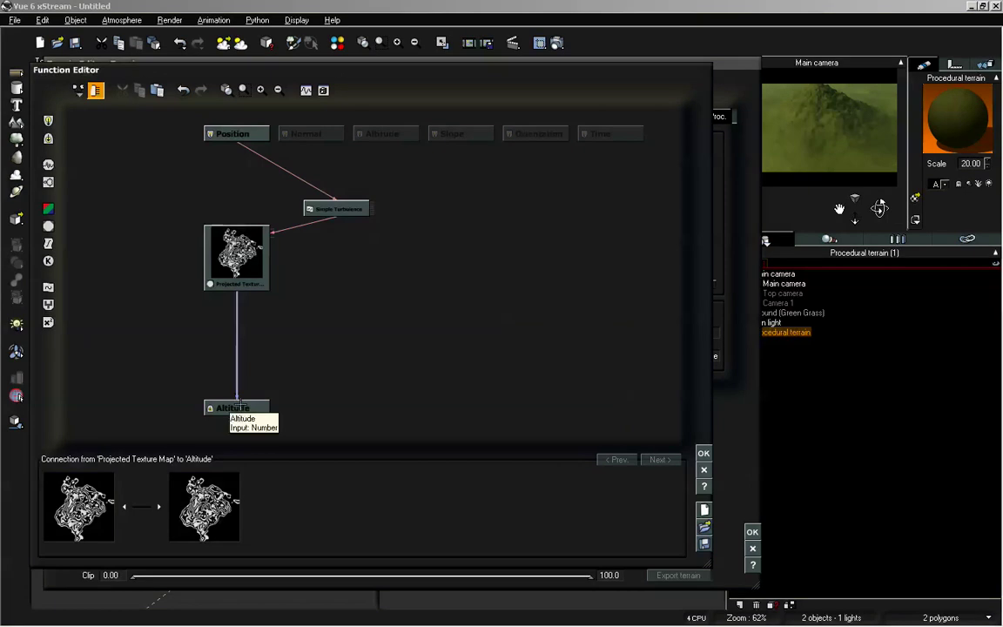
pyautogui.click(48, 244)
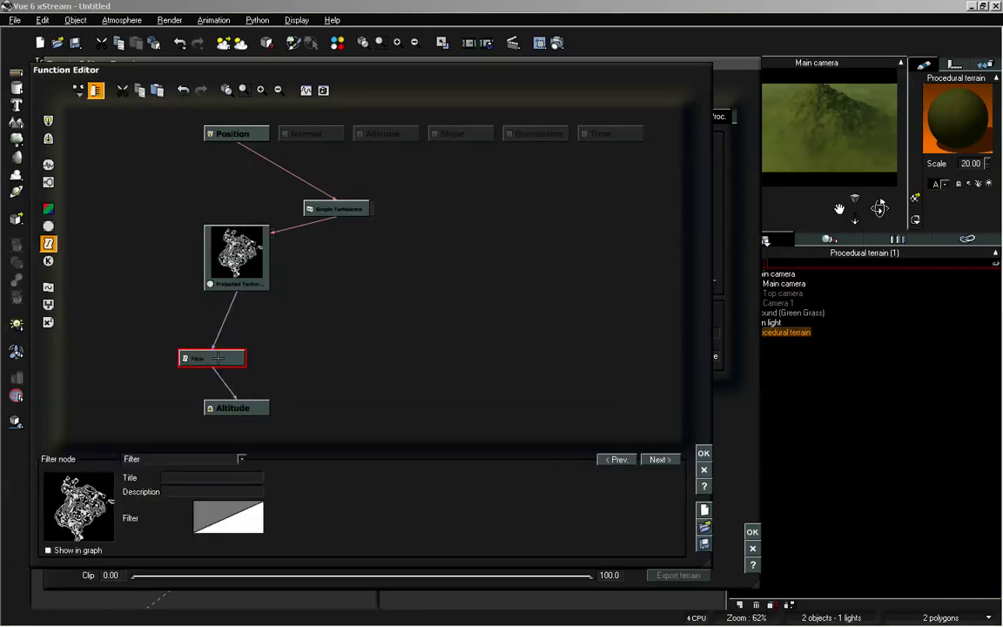
pyautogui.moveTo(218, 358); pyautogui.dragTo(243, 334)
# Lower the upper end of the Filter node's profile to about 0 and apply the function to the terrain
pyautogui.rightClick(251, 518)
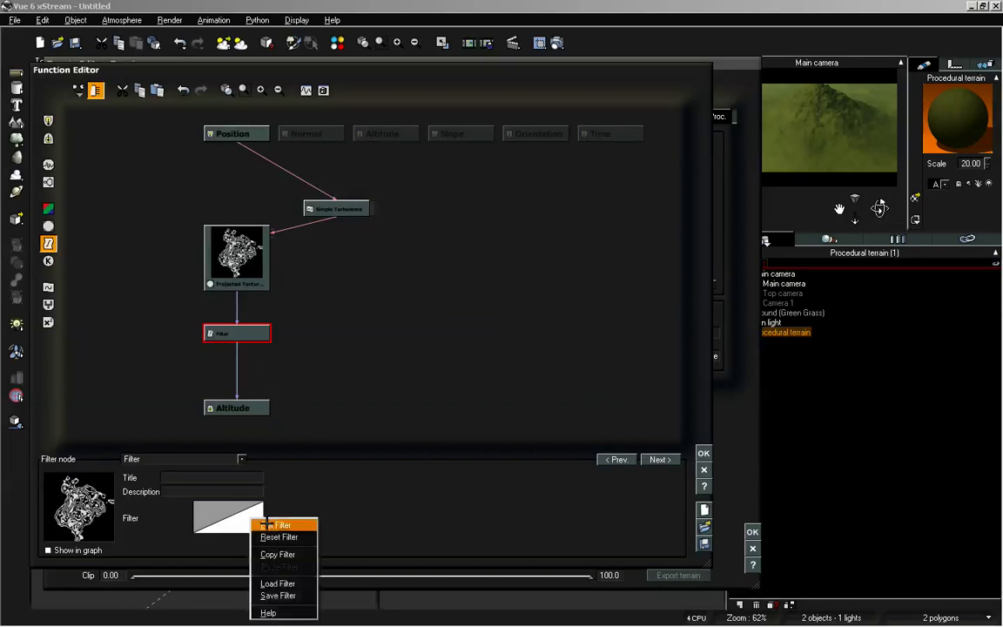
pyautogui.click(275, 525)
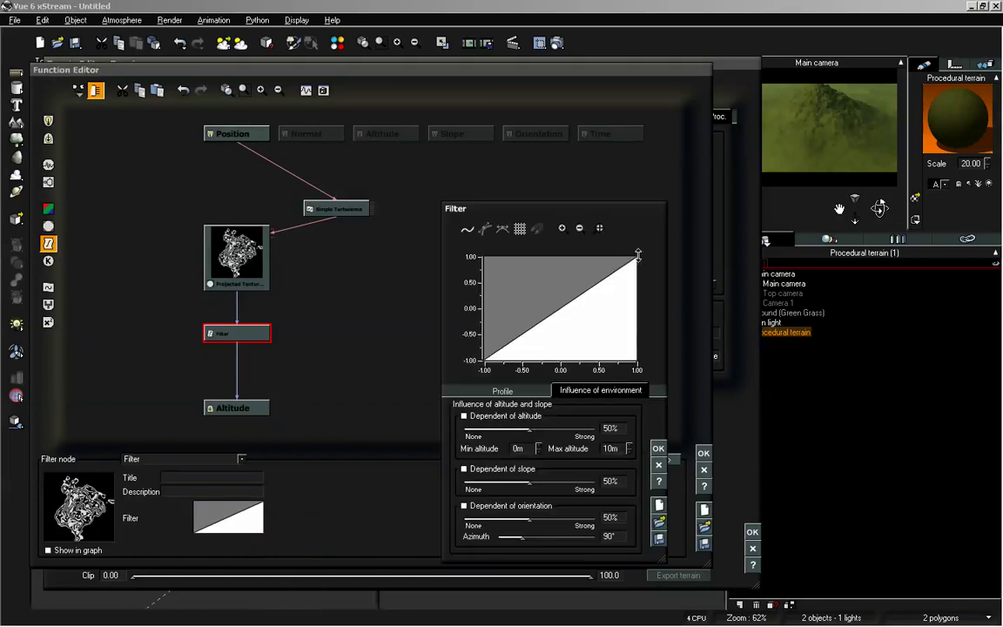
pyautogui.moveTo(637, 255); pyautogui.dragTo(640, 310)
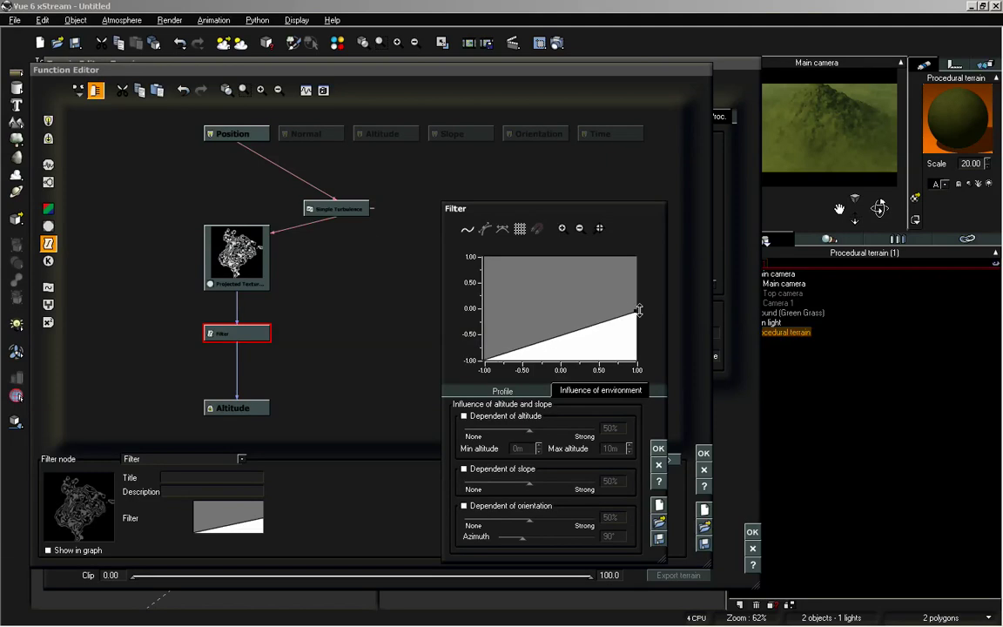
pyautogui.click(658, 448)
pyautogui.click(708, 451)
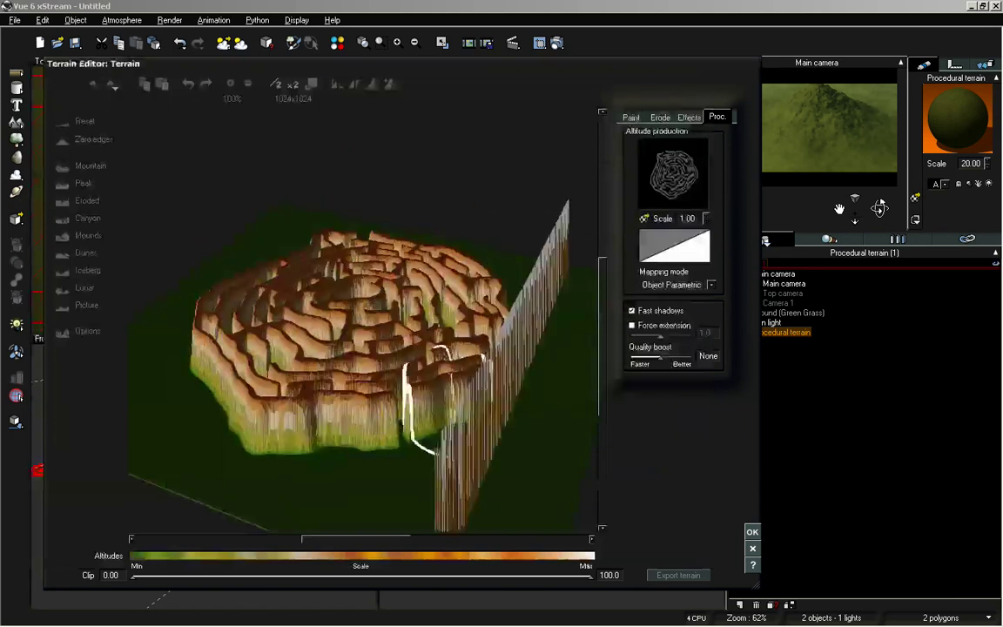
# Inspect the lowered maze walls from the side and at an angle, and accept the terrain edits
pyautogui.moveTo(454, 385)
pyautogui.mouseDown(button='right')
pyautogui.moveTo(446, 351)
pyautogui.moveTo(445, 372)
pyautogui.mouseUp(button='right')
pyautogui.moveTo(277, 336); pyautogui.dragTo(314, 315, button='right')
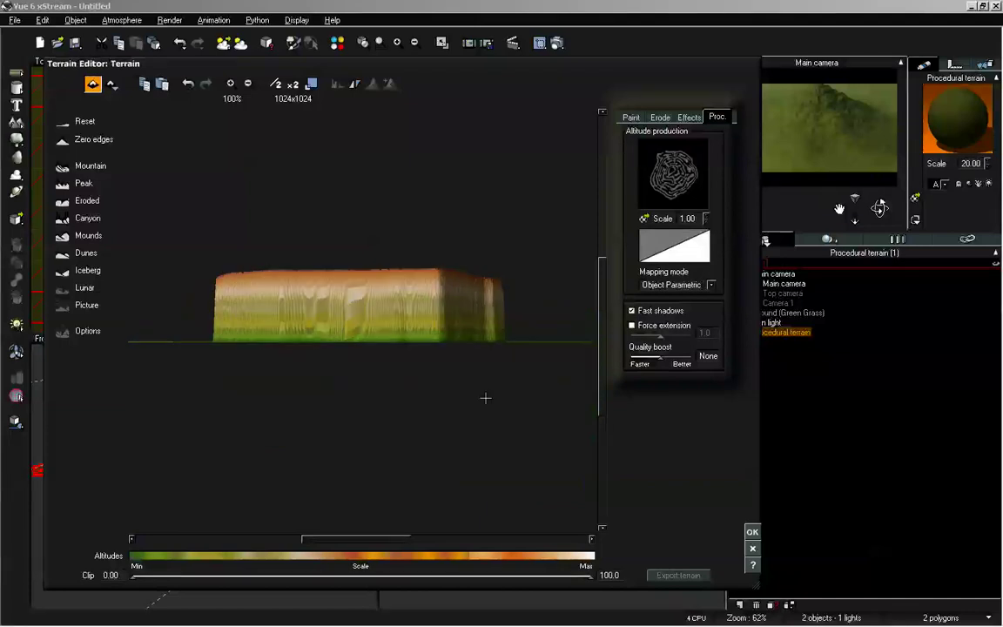
pyautogui.moveTo(481, 381); pyautogui.dragTo(480, 399, button='right')
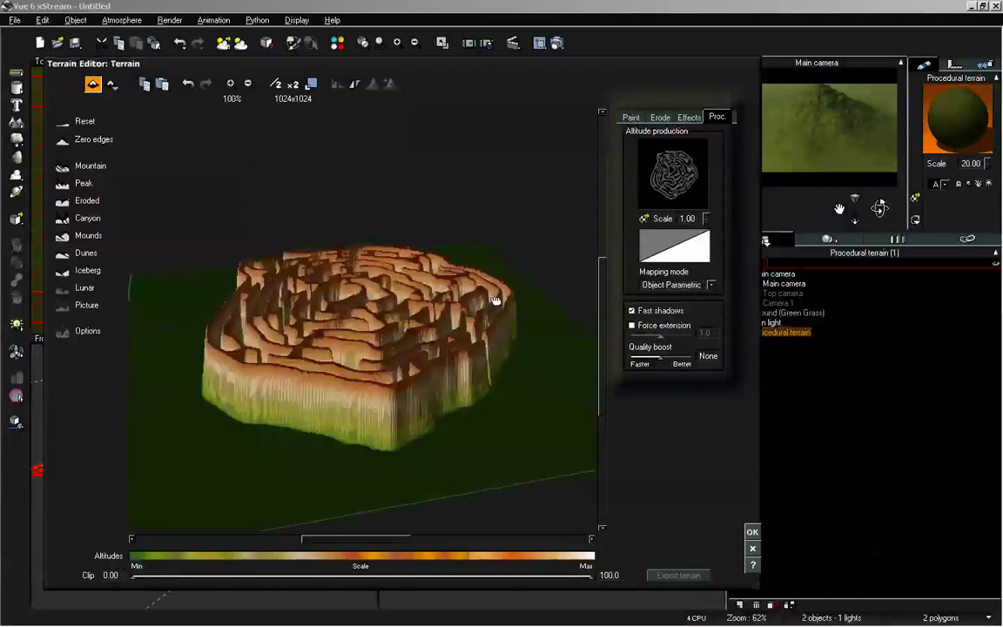
pyautogui.click(752, 532)
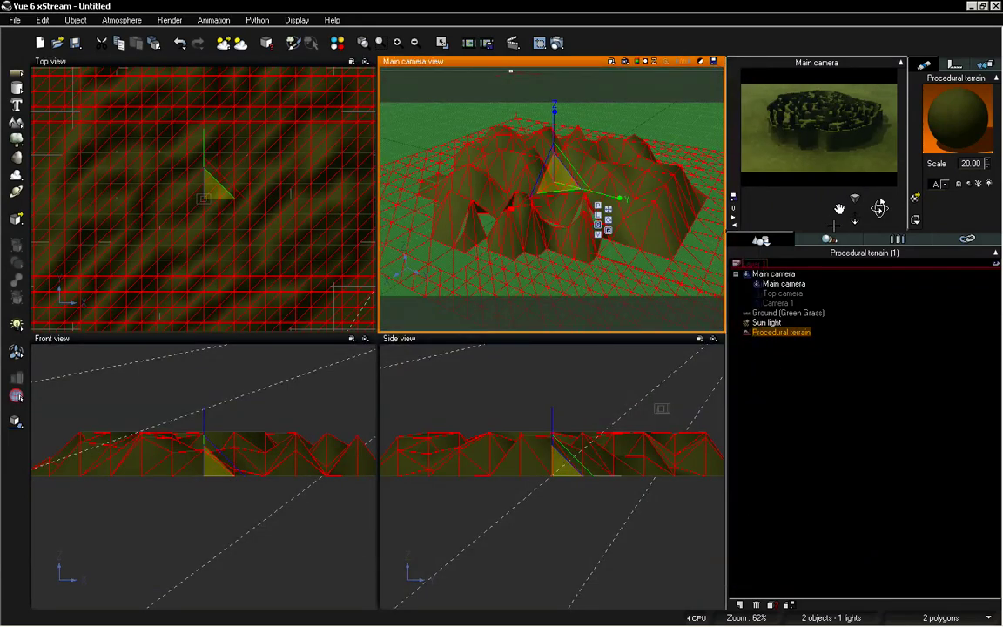
# Move the main camera in close over the maze, render the view at 640x360, and dismiss the finished render
pyautogui.moveTo(841, 205); pyautogui.dragTo(855, 199)
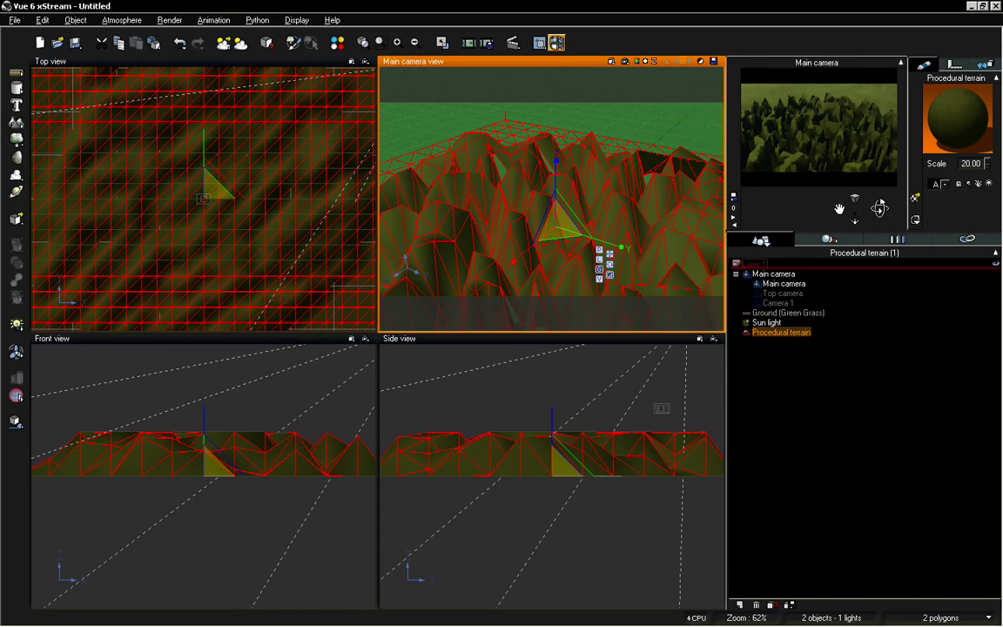
pyautogui.click(555, 41)
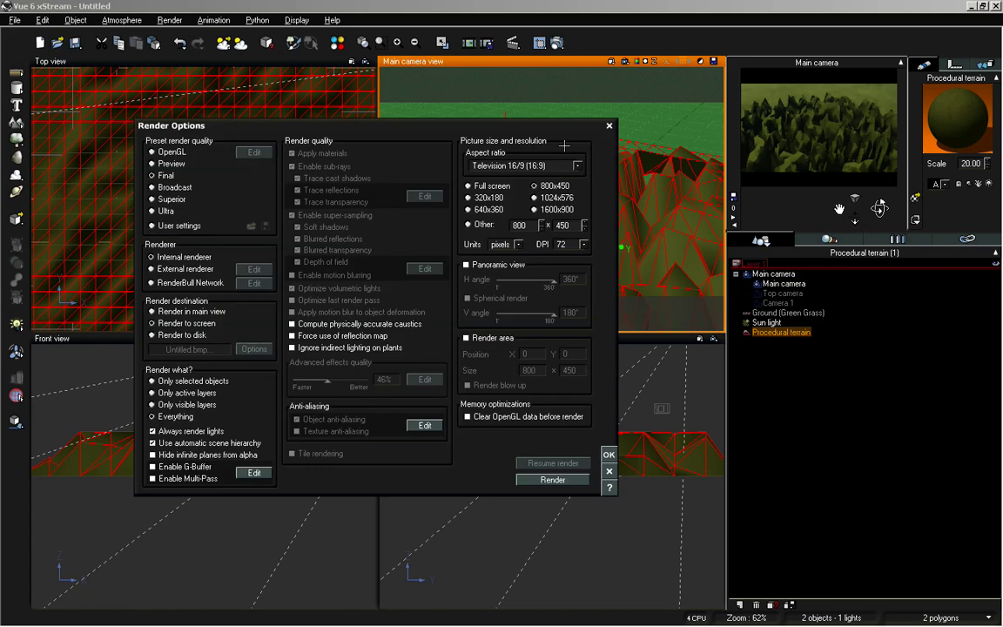
pyautogui.click(552, 480)
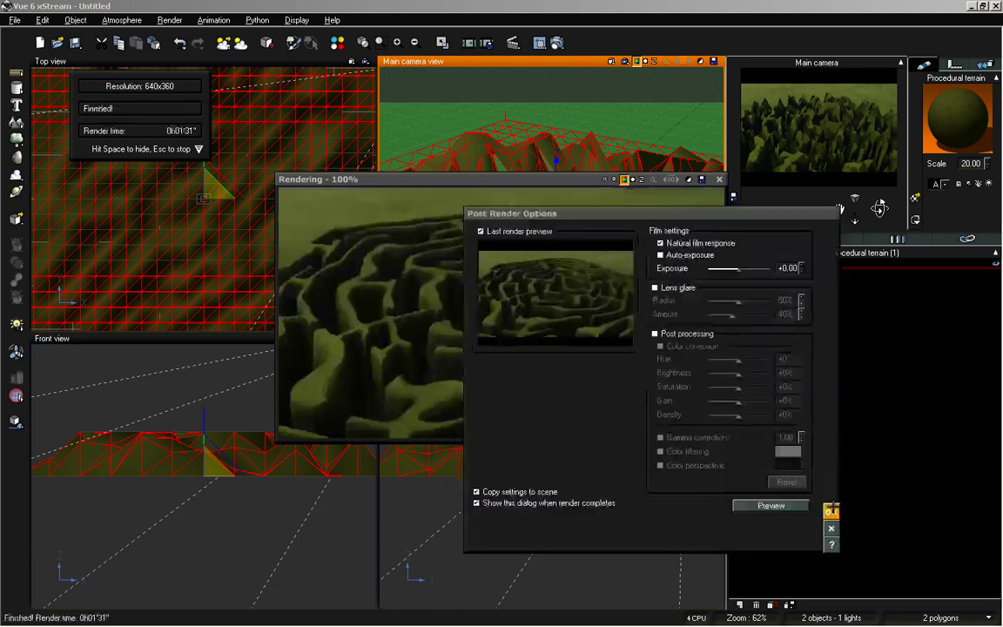
pyautogui.click(753, 496)
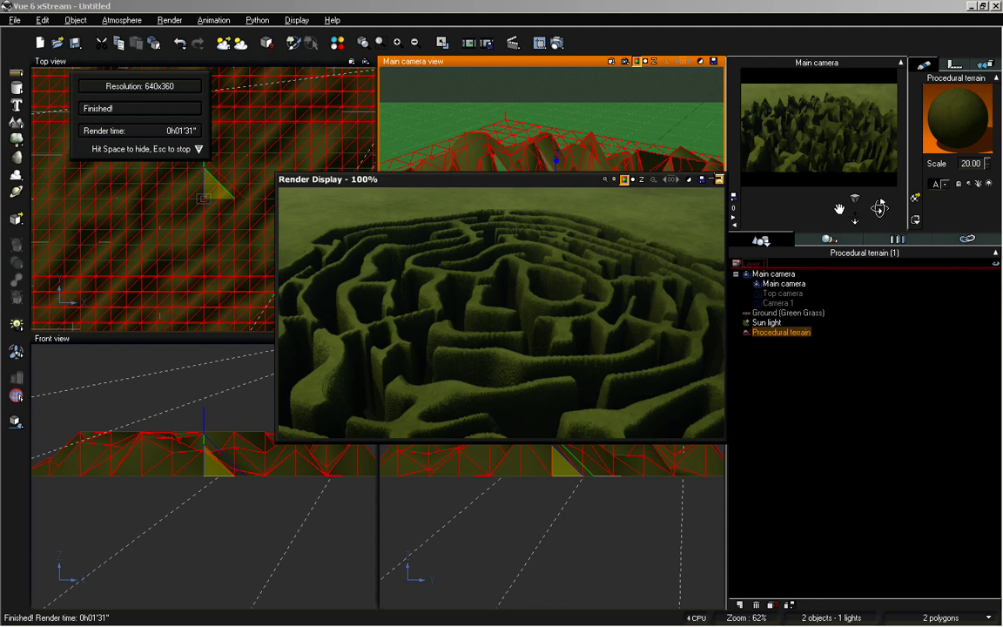
pyautogui.press('space')
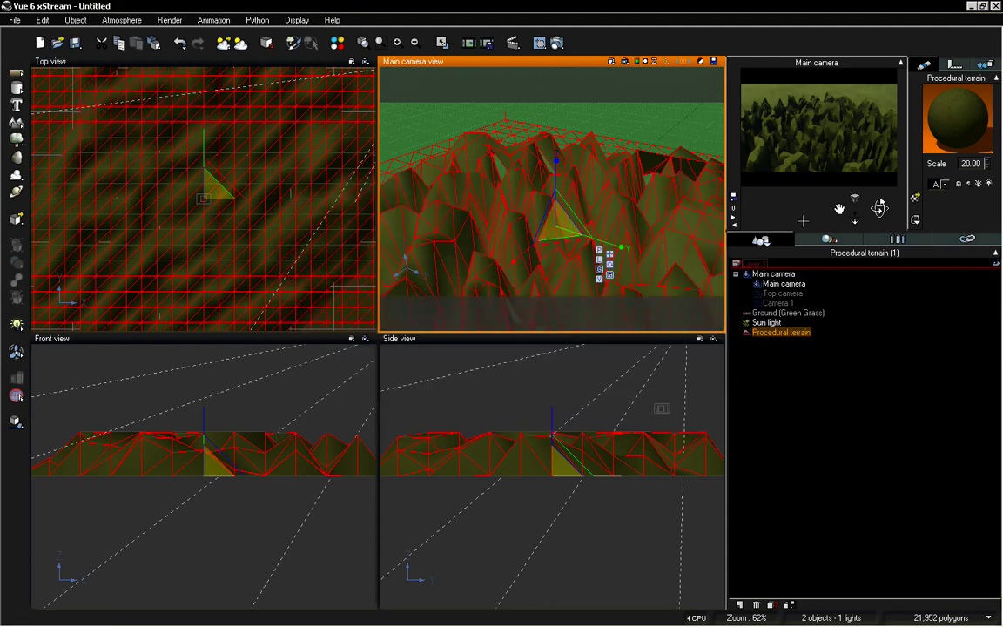
# Reopen the terrain's altitude function, set the Simple Turbulence node's Z wavelength to 0.05, and accept the function and terrain
pyautogui.doubleClick(445, 212)
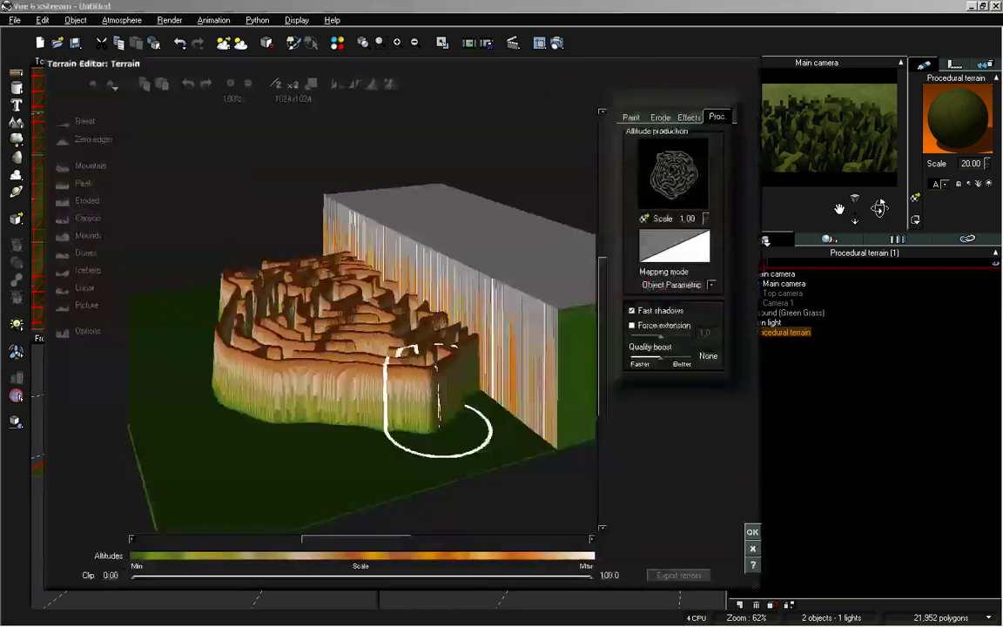
pyautogui.moveTo(437, 304); pyautogui.dragTo(415, 313, button='right')
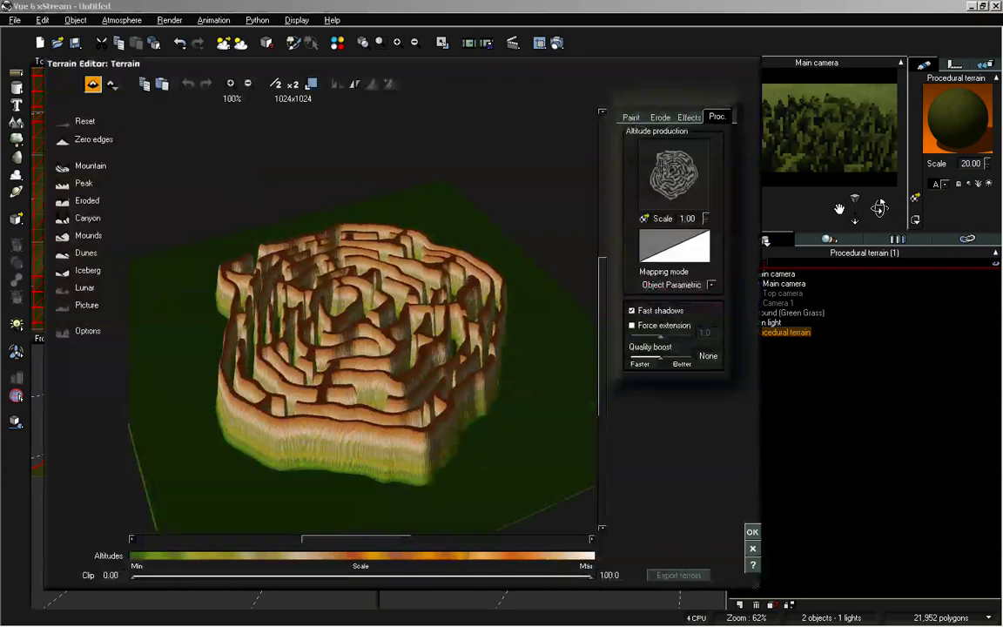
pyautogui.rightClick(662, 166)
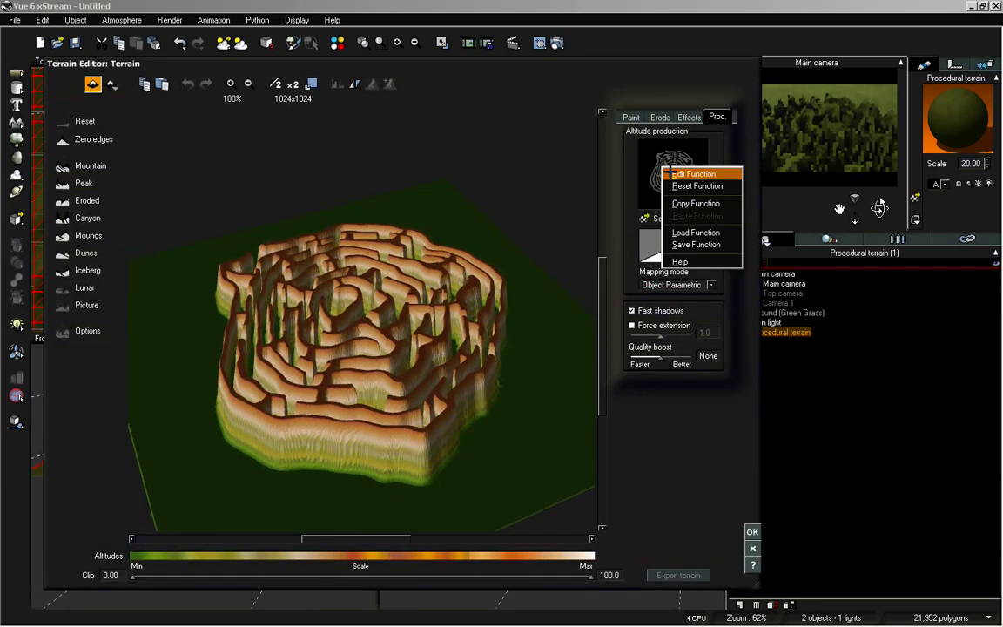
pyautogui.click(675, 174)
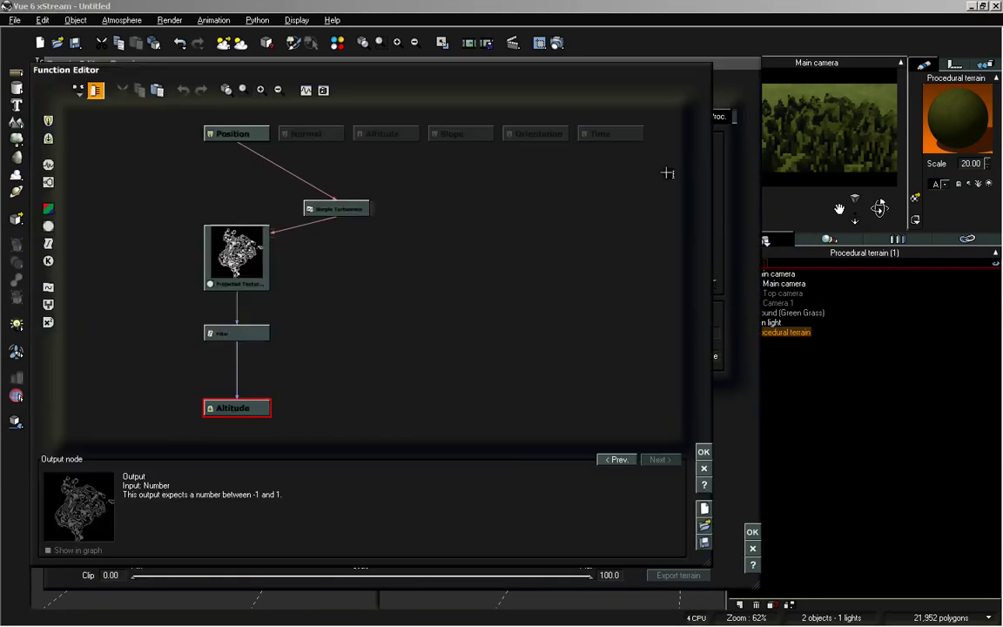
pyautogui.click(346, 209)
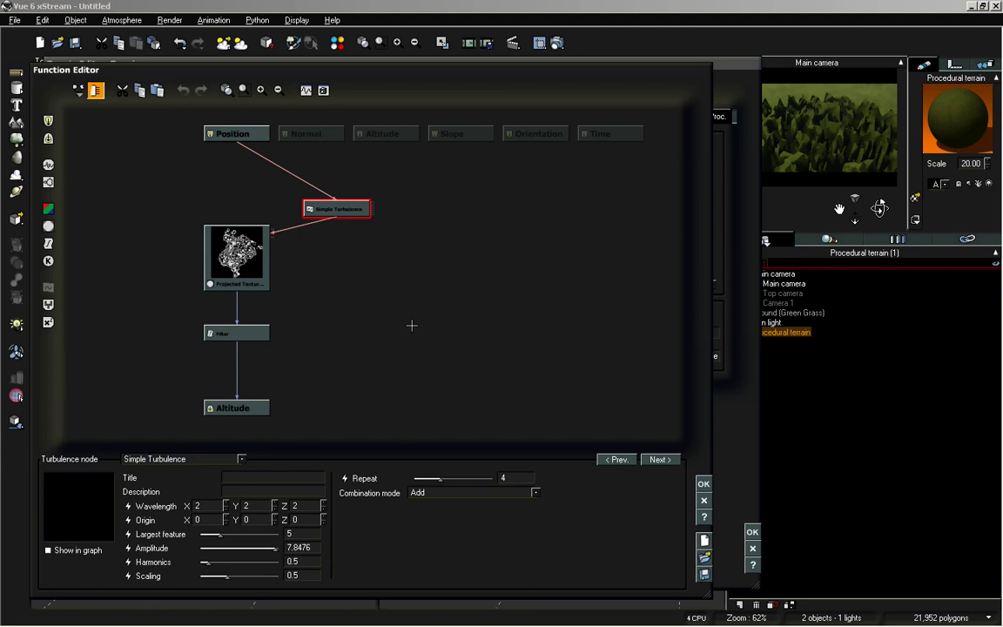
pyautogui.doubleClick(310, 502)
pyautogui.write('.1')
pyautogui.click(704, 484)
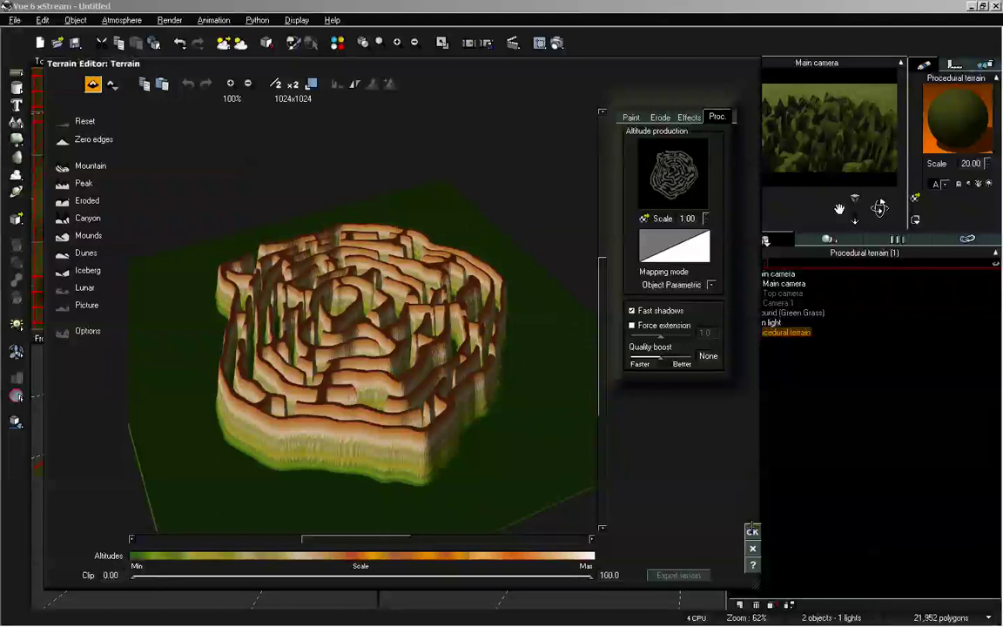
pyautogui.click(678, 477)
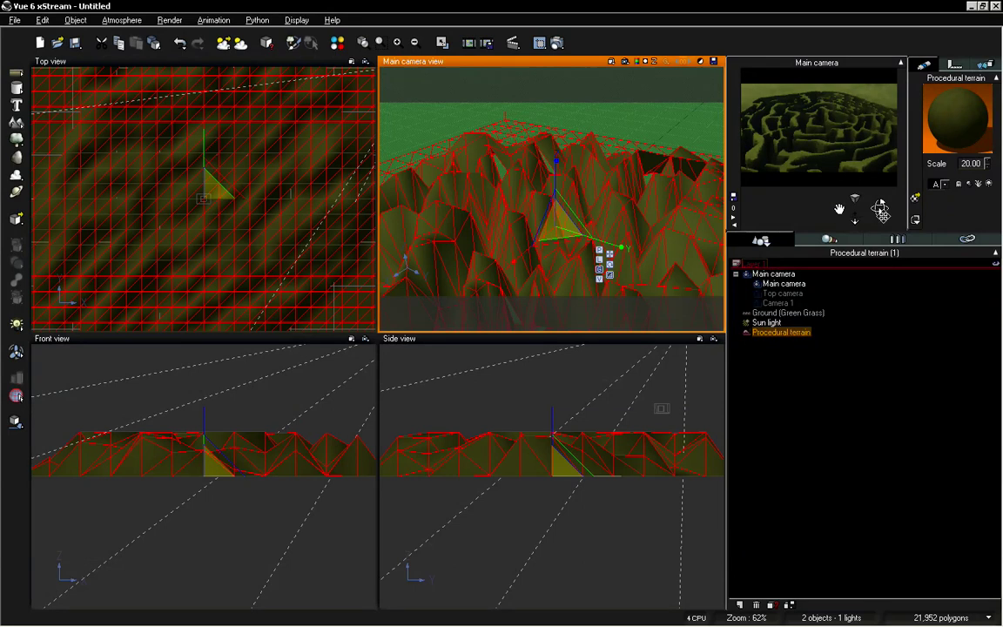
# Orbit the main camera around the maze, reopen the altitude function, and lower the Simple Turbulence amplitude to about 0.62
pyautogui.moveTo(882, 209); pyautogui.dragTo(880, 209)
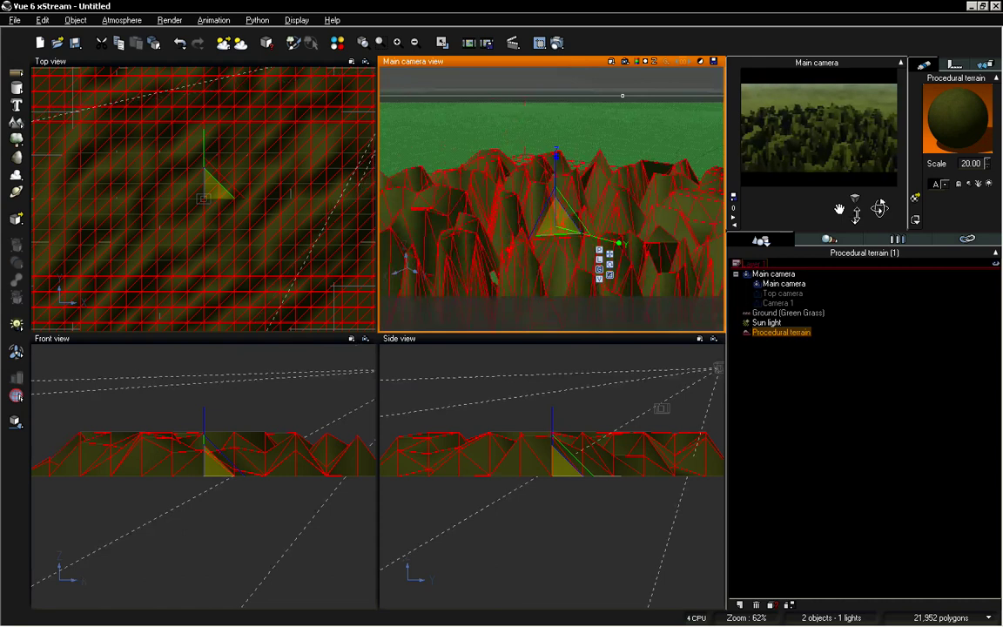
pyautogui.moveTo(879, 208)
pyautogui.mouseDown()
pyautogui.moveTo(871, 215)
pyautogui.moveTo(879, 207)
pyautogui.mouseUp()
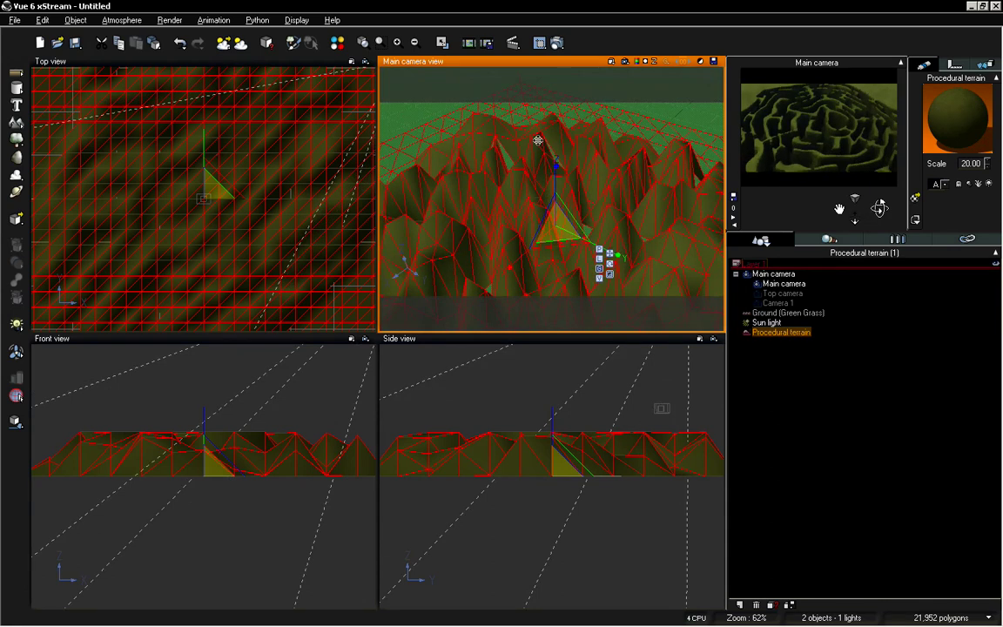
pyautogui.rightClick(625, 199)
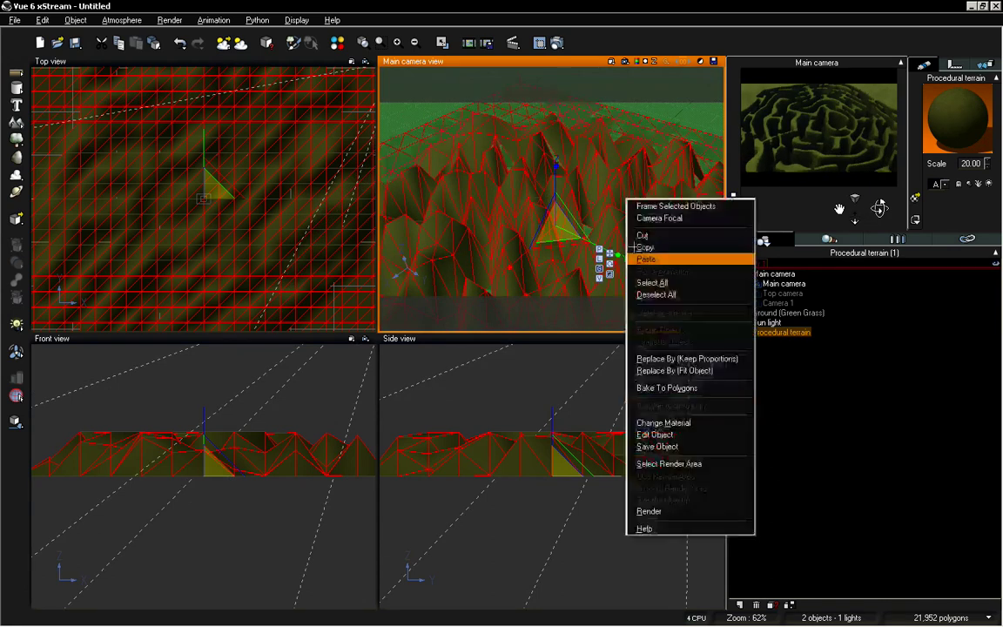
pyautogui.click(653, 432)
pyautogui.rightClick(697, 144)
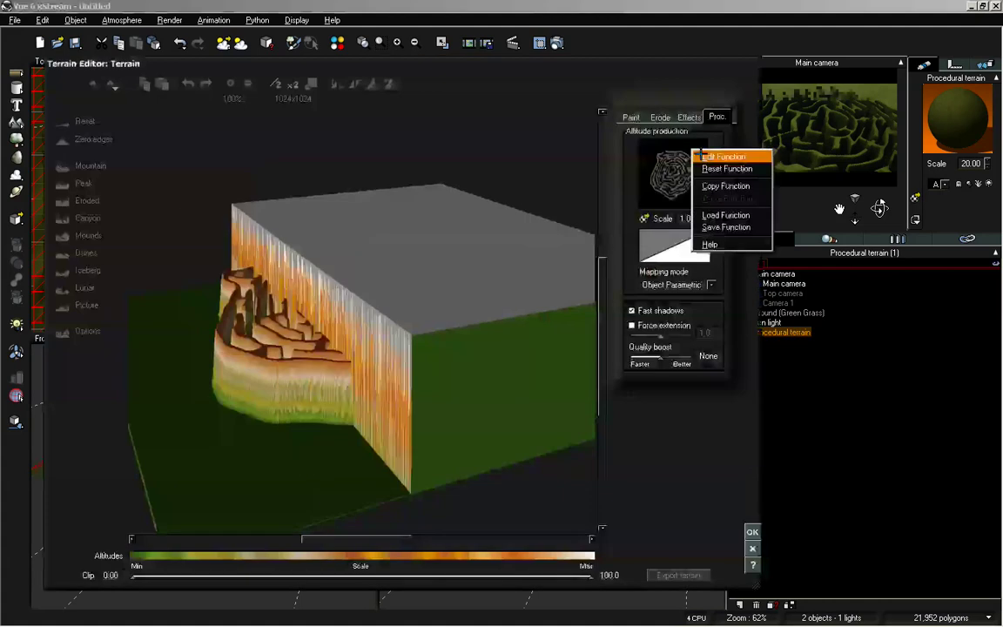
pyautogui.click(716, 150)
pyautogui.click(349, 209)
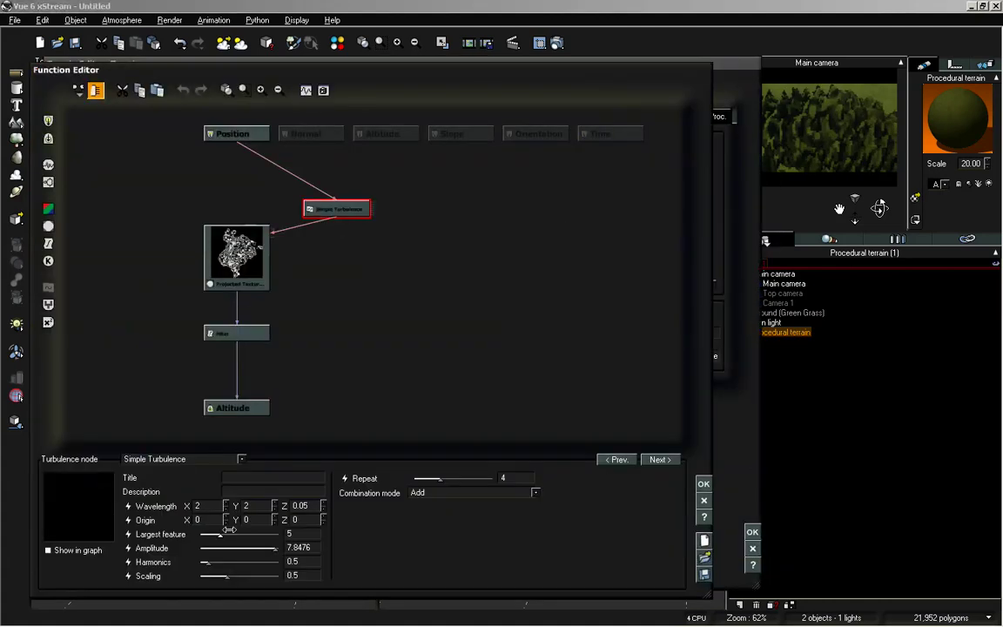
pyautogui.moveTo(246, 546)
pyautogui.mouseDown()
pyautogui.moveTo(231, 546)
pyautogui.moveTo(247, 549)
pyautogui.mouseUp()
# Set the Simple Turbulence node's X and Y wavelengths to 1.5
pyautogui.doubleClick(212, 507)
pyautogui.write('.5')
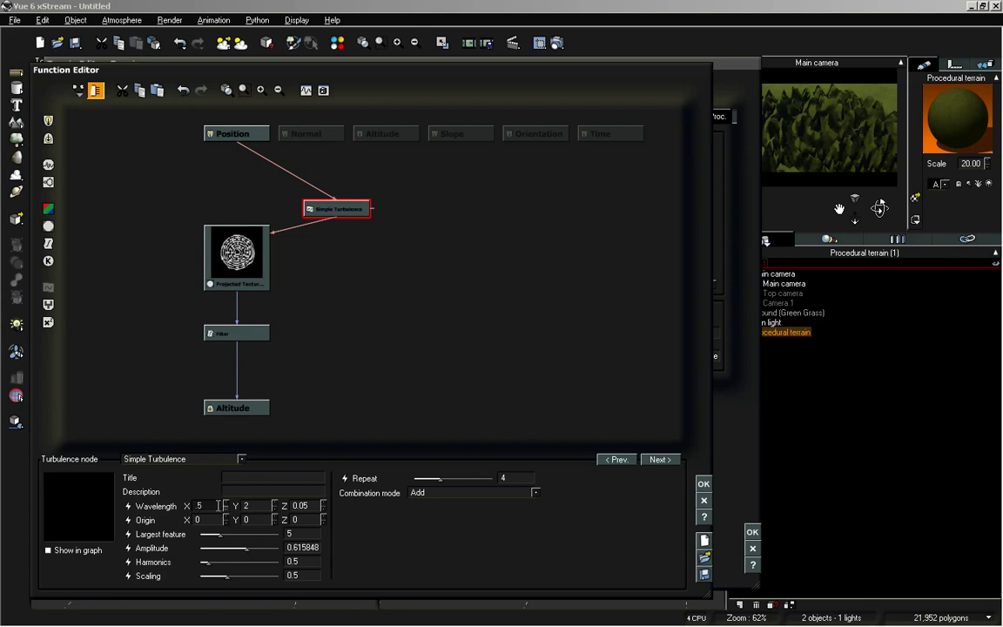
pyautogui.doubleClick(209, 507)
pyautogui.write('1')
pyautogui.doubleClick(255, 507)
pyautogui.write('1')
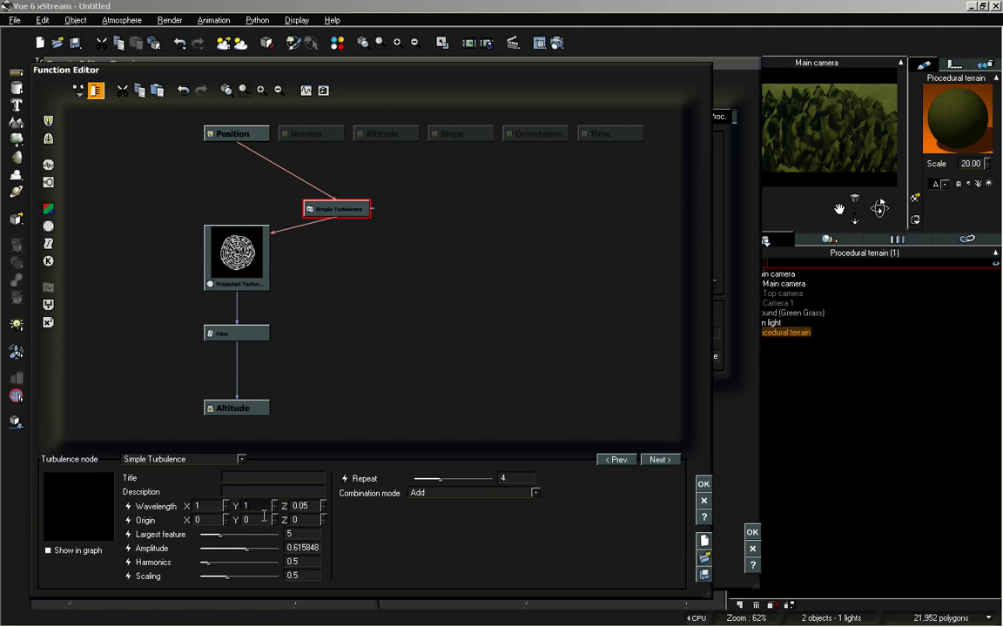
pyautogui.doubleClick(200, 506)
pyautogui.write('.5')
pyautogui.click(261, 508)
pyautogui.write('.5')
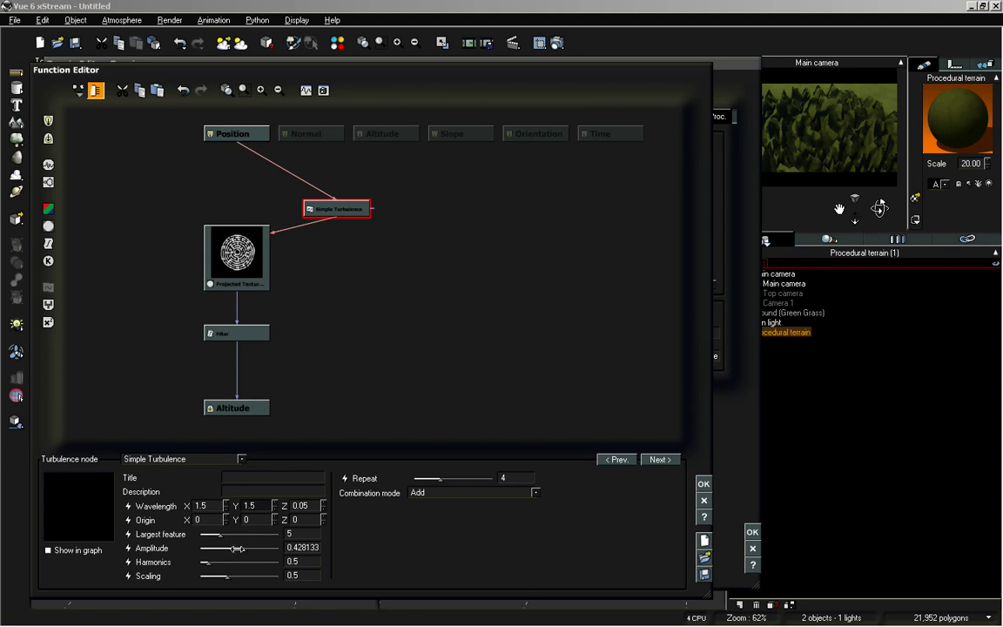
# Set the turbulence amplitude to about 0.32, harmonics to about 0.72 and scaling to about 0.46, and apply the function to the terrain
pyautogui.moveTo(244, 549)
pyautogui.mouseDown()
pyautogui.moveTo(213, 563)
pyautogui.moveTo(235, 564)
pyautogui.moveTo(209, 563)
pyautogui.moveTo(223, 567)
pyautogui.moveTo(211, 564)
pyautogui.moveTo(241, 549)
pyautogui.mouseUp()
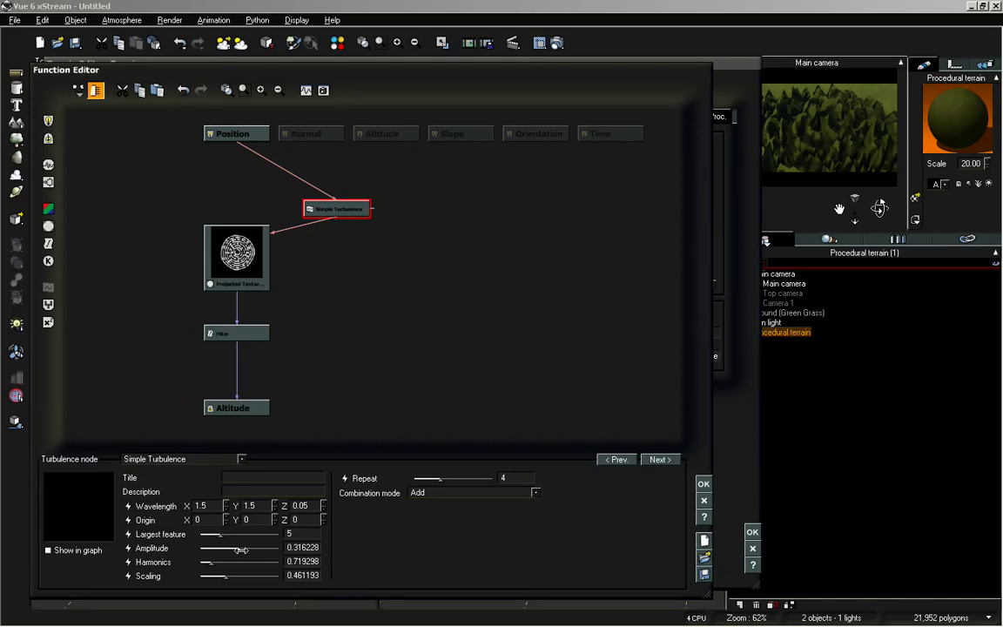
pyautogui.click(704, 485)
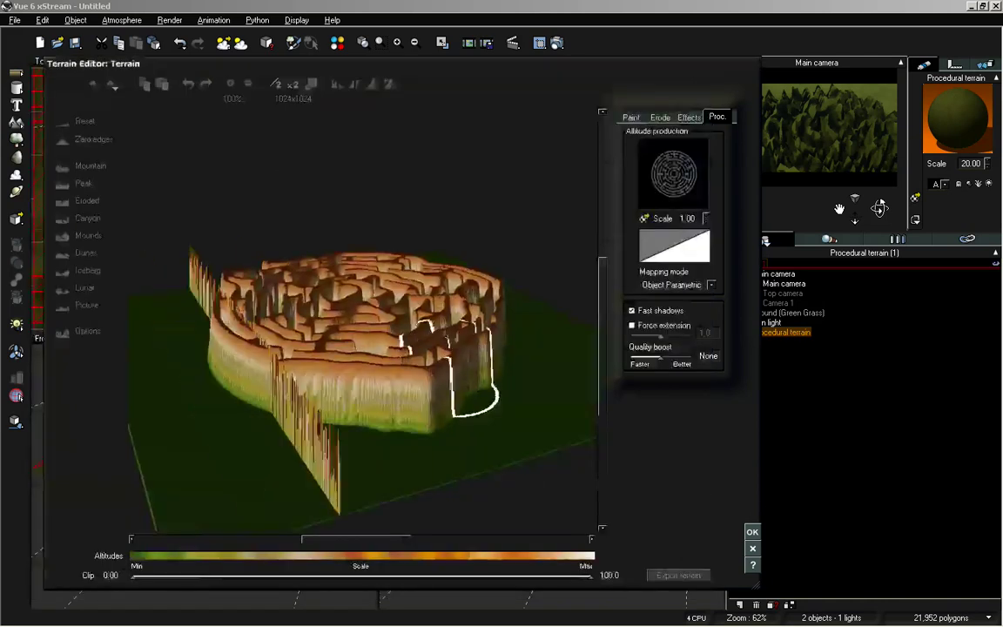
pyautogui.moveTo(398, 269); pyautogui.dragTo(395, 303, button='right')
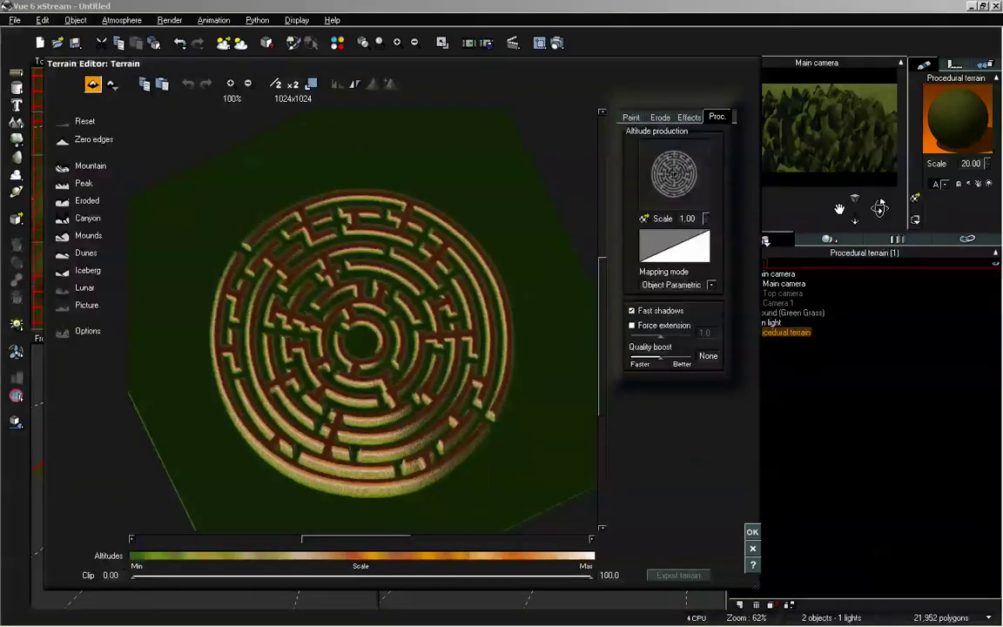
# Reopen the altitude function, raise the Simple Turbulence amplitude to about 0.48, and apply it to the terrain
pyautogui.rightClick(677, 166)
pyautogui.click(704, 170)
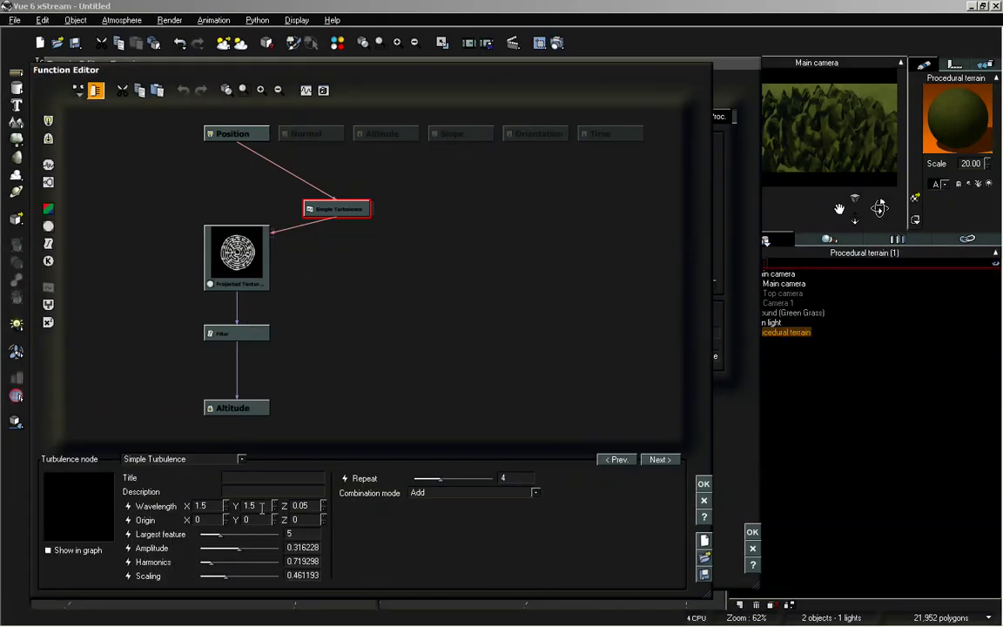
pyautogui.moveTo(240, 548); pyautogui.dragTo(244, 546)
pyautogui.click(222, 248)
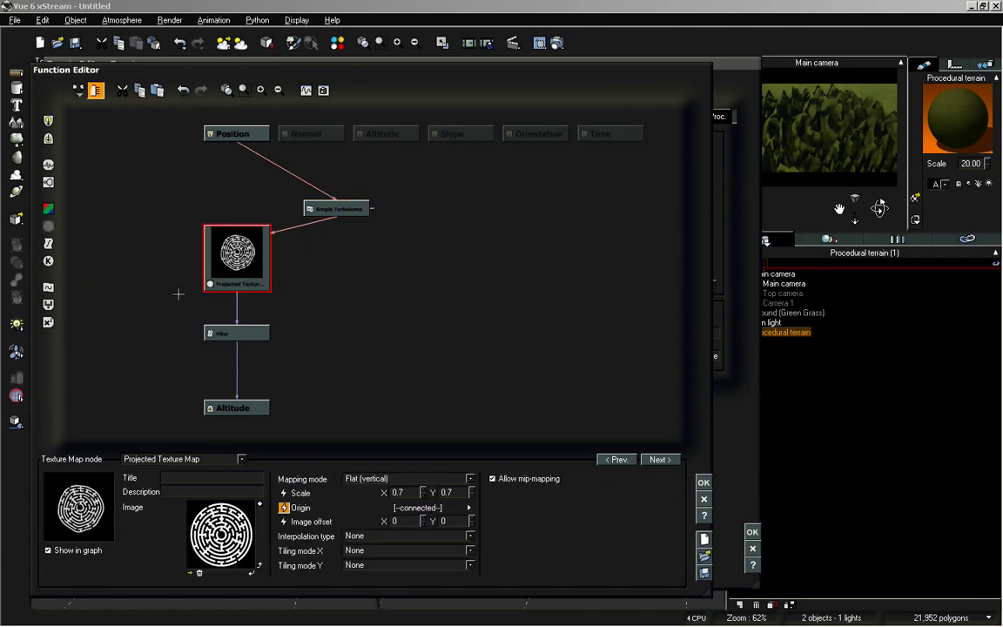
pyautogui.click(704, 482)
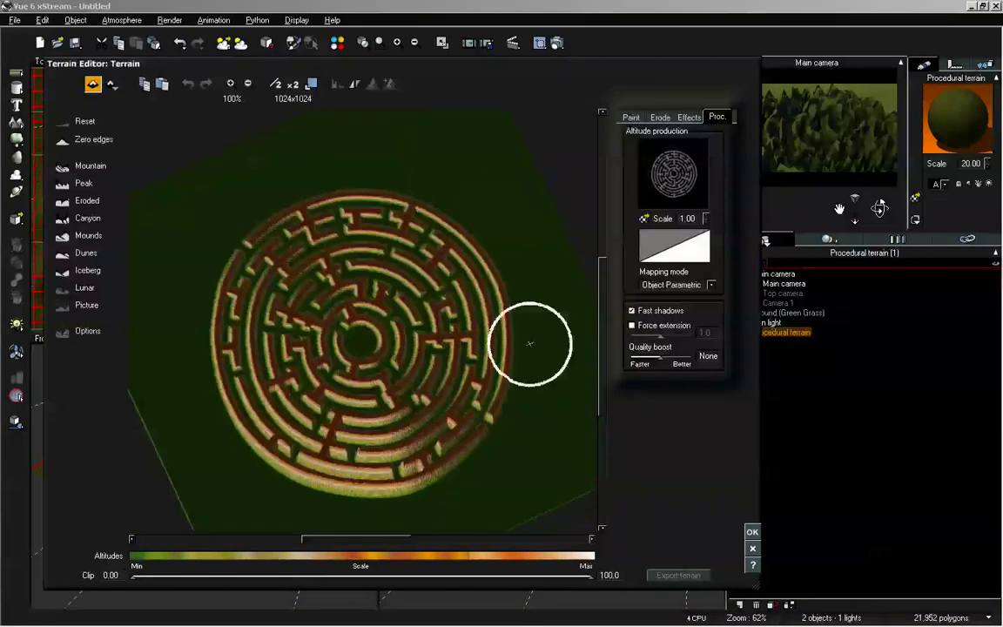
# Edit the altitude function again, raise the Simple Turbulence harmonics to about 0.94, and apply the change to the maze terrain
pyautogui.rightClick(678, 174)
pyautogui.click(684, 178)
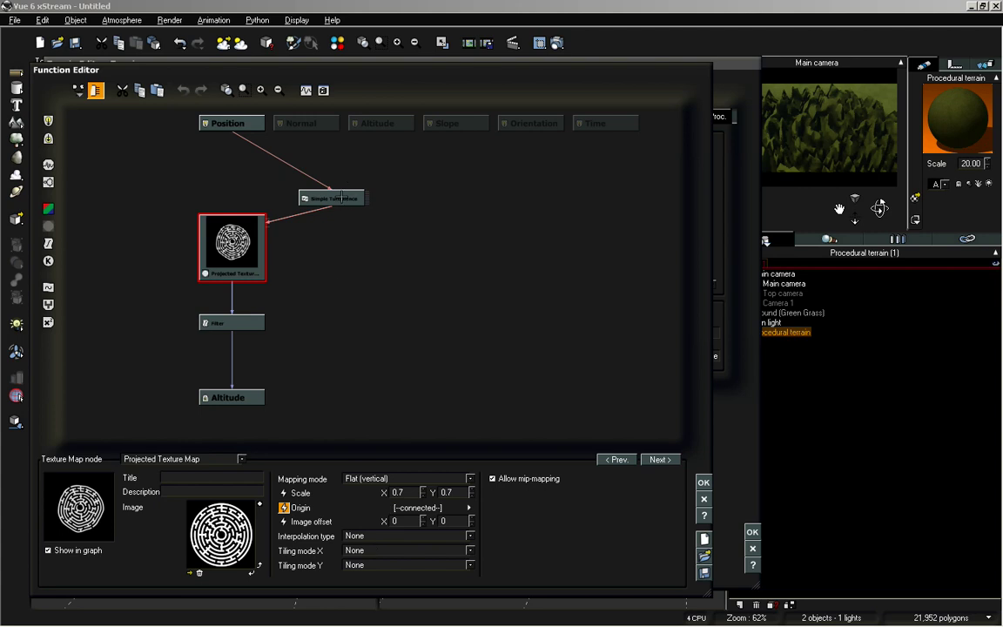
pyautogui.click(304, 197)
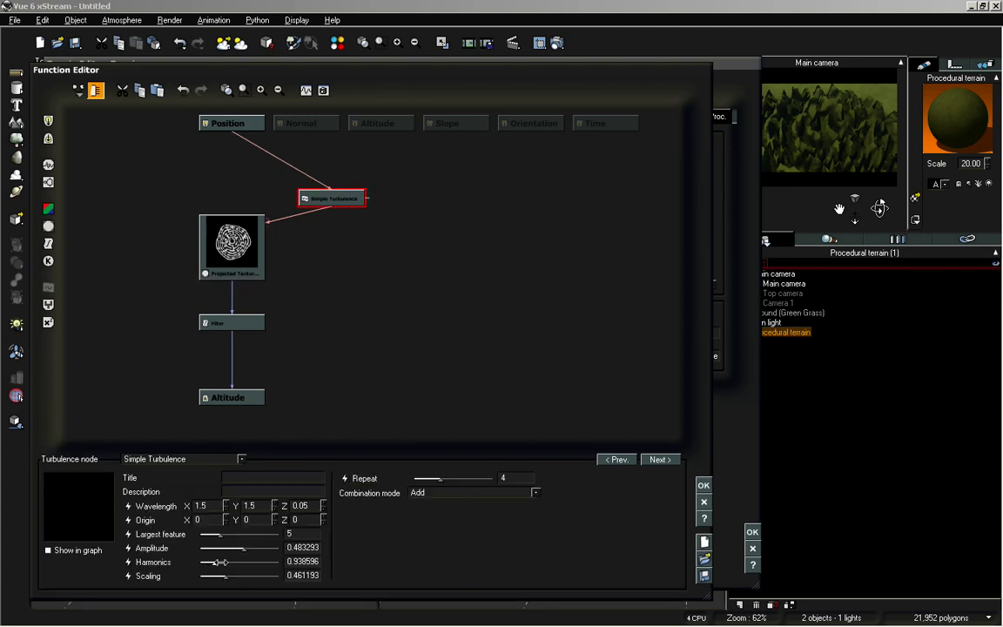
pyautogui.click(704, 485)
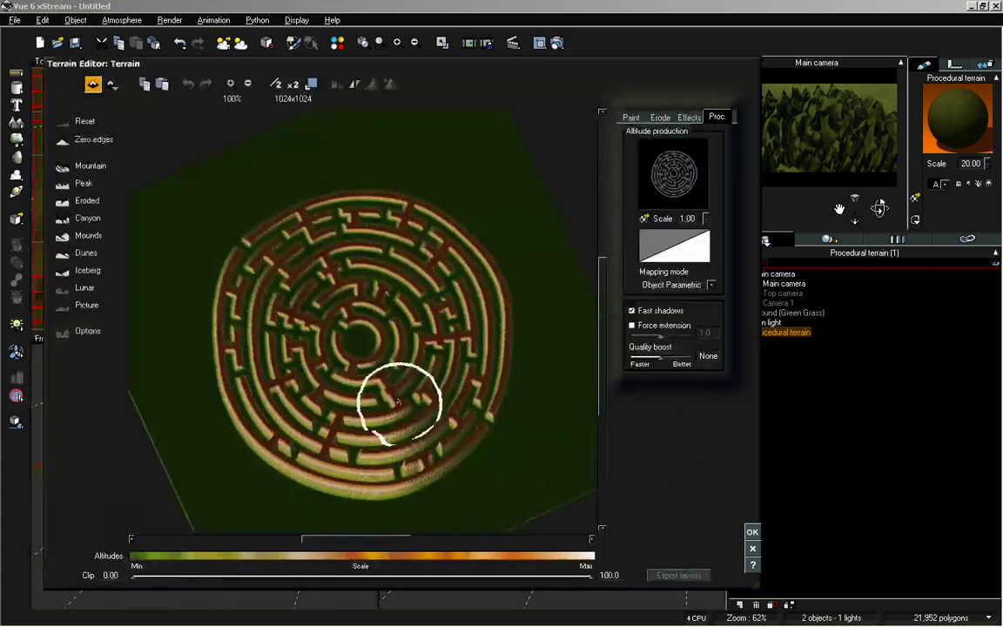
pyautogui.moveTo(392, 258)
pyautogui.mouseDown(button='right')
pyautogui.moveTo(399, 331)
pyautogui.moveTo(412, 334)
pyautogui.moveTo(421, 274)
pyautogui.mouseUp(button='right')
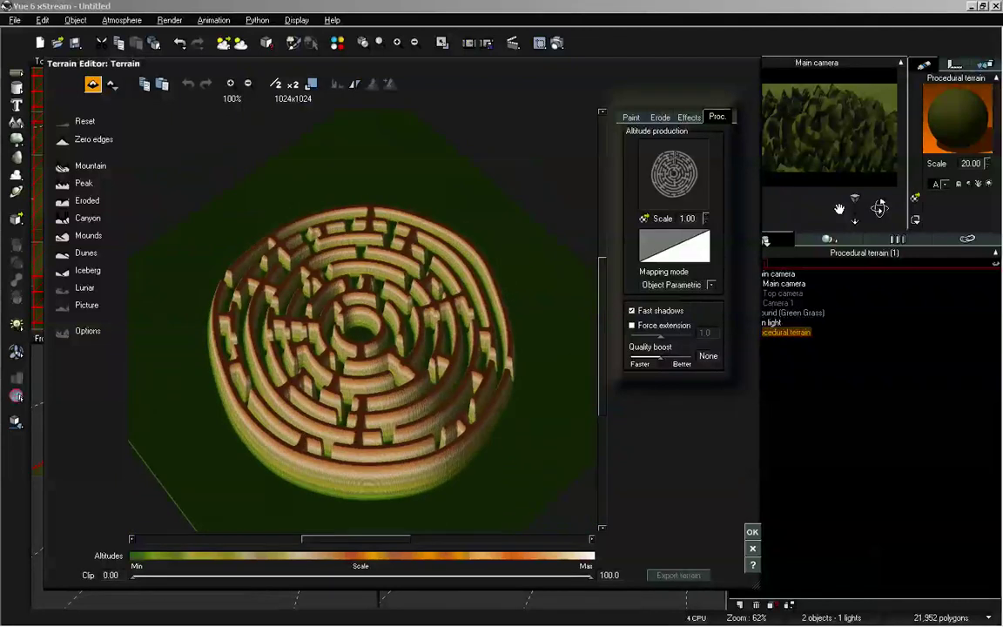
# Set the Projected Texture Map node's interpolation type to Bicubic, then double the terrain resolution to 2048x2048 and apply the changes
pyautogui.rightClick(690, 159)
pyautogui.click(707, 164)
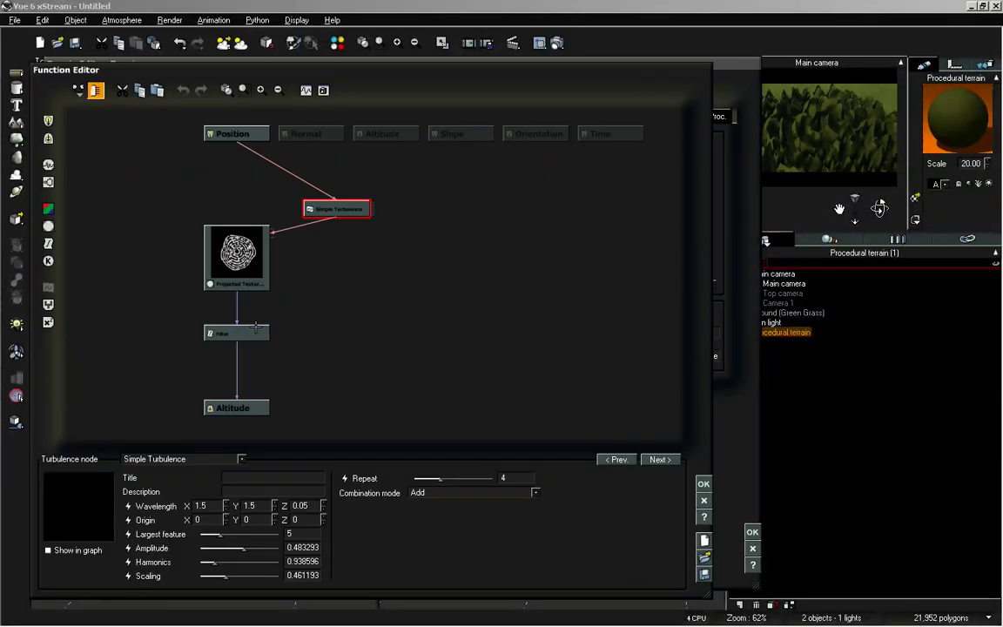
pyautogui.click(222, 228)
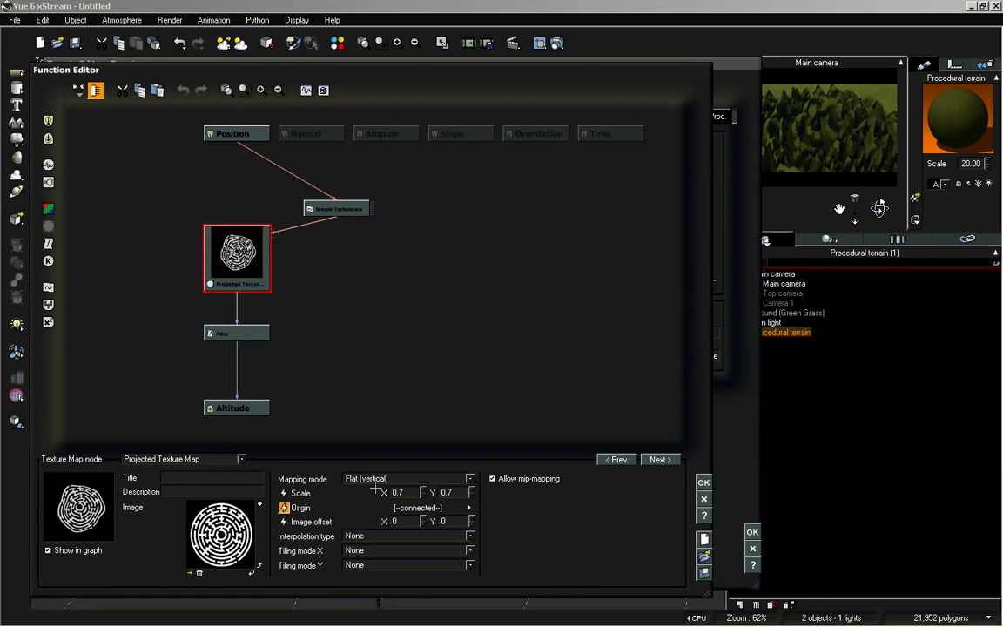
pyautogui.click(379, 535)
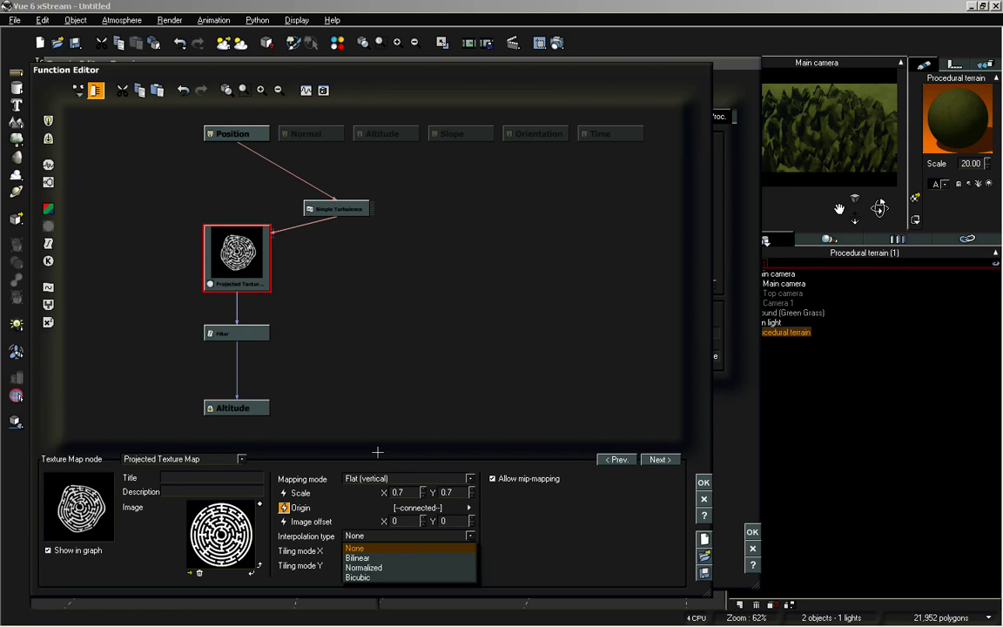
pyautogui.click(379, 577)
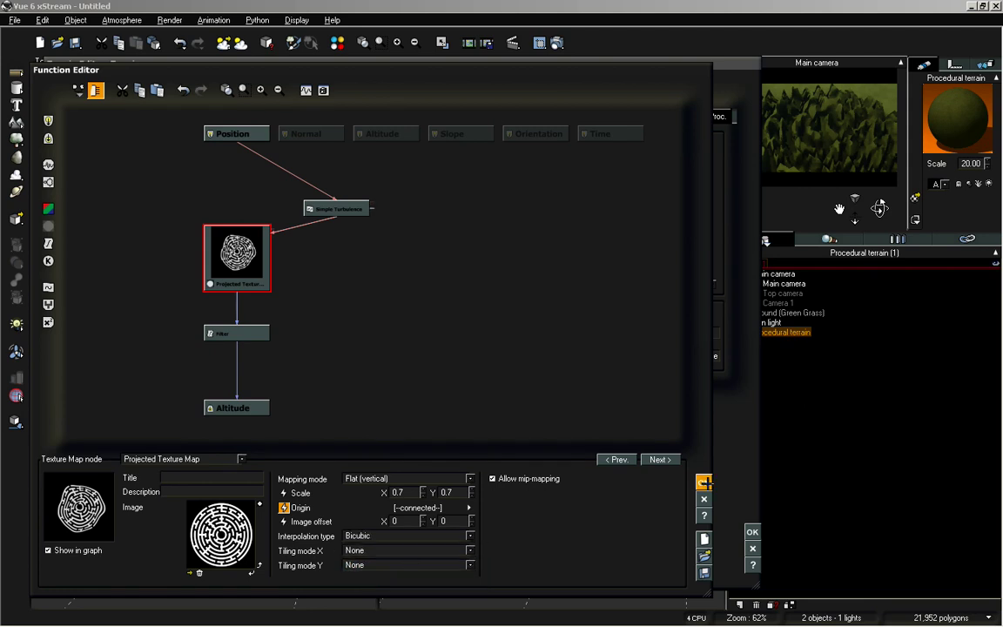
pyautogui.click(703, 482)
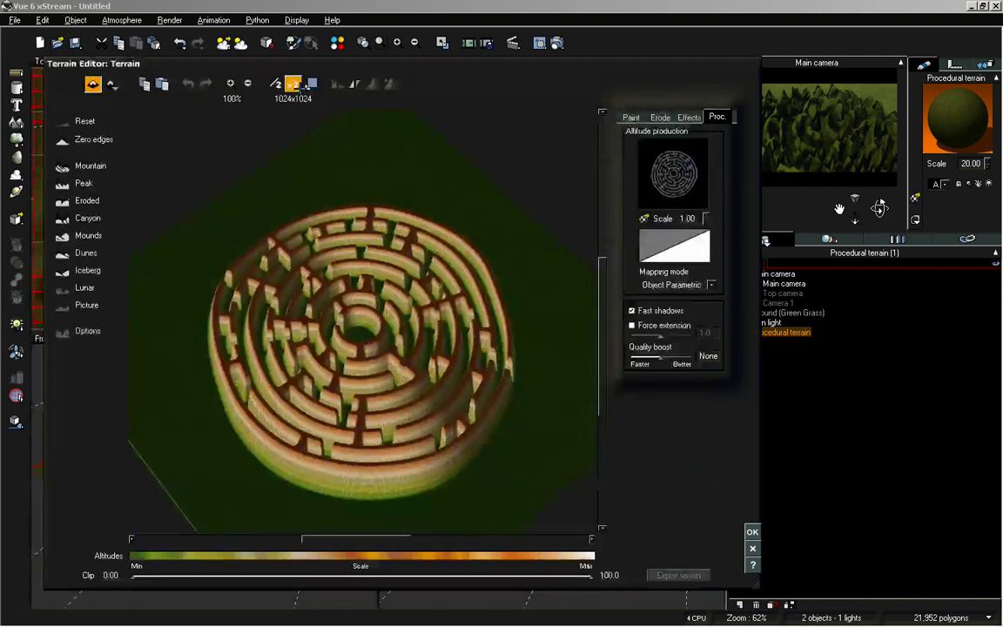
pyautogui.click(293, 83)
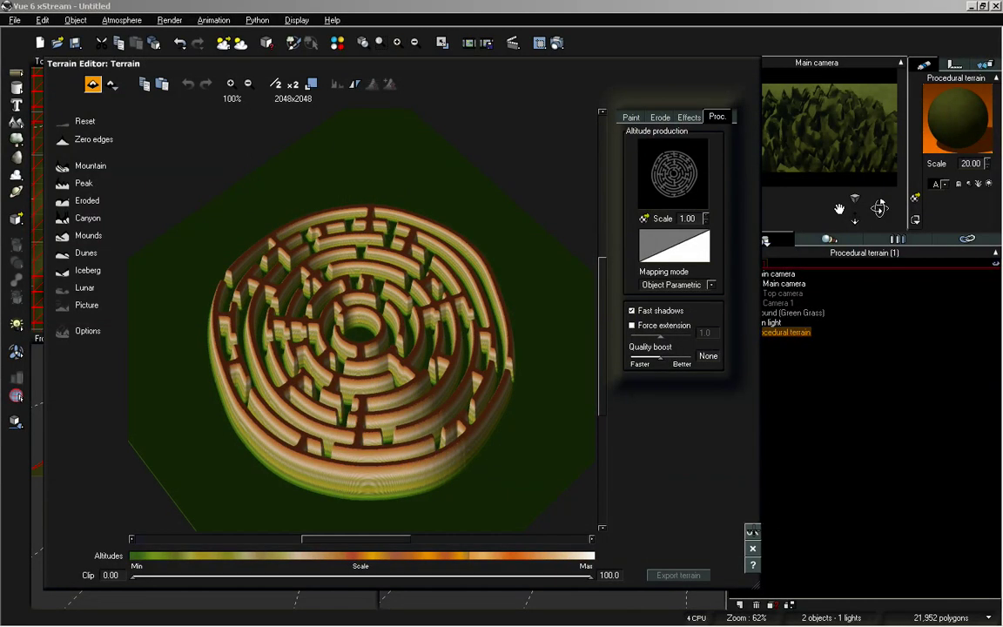
pyautogui.click(753, 531)
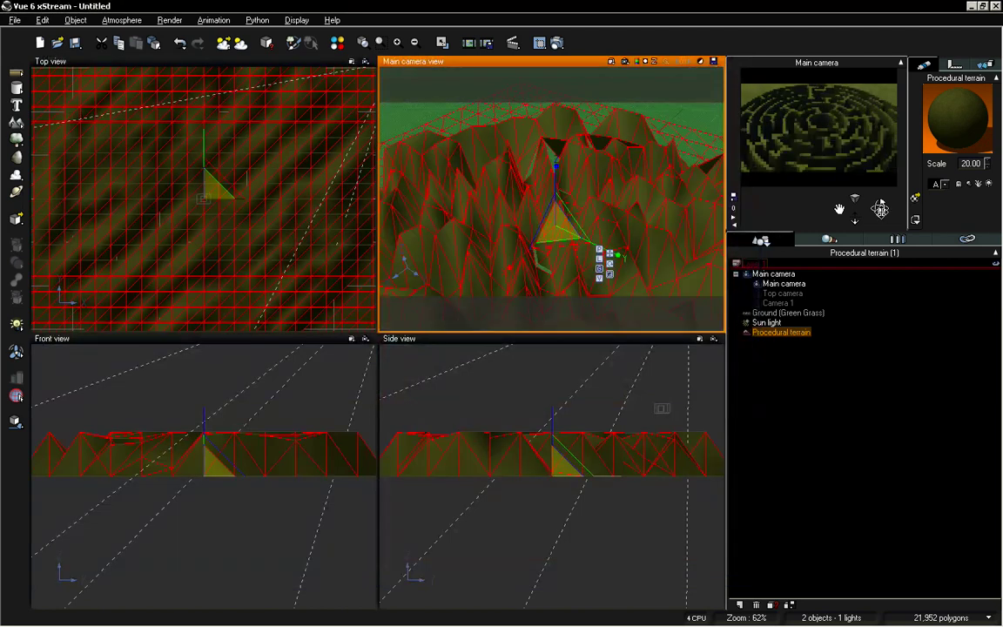
# Flatten the procedural terrain vertically to roughly a third of its height and reposition the main camera for a close, low view across the maze
pyautogui.moveTo(879, 209); pyautogui.dragTo(880, 246)
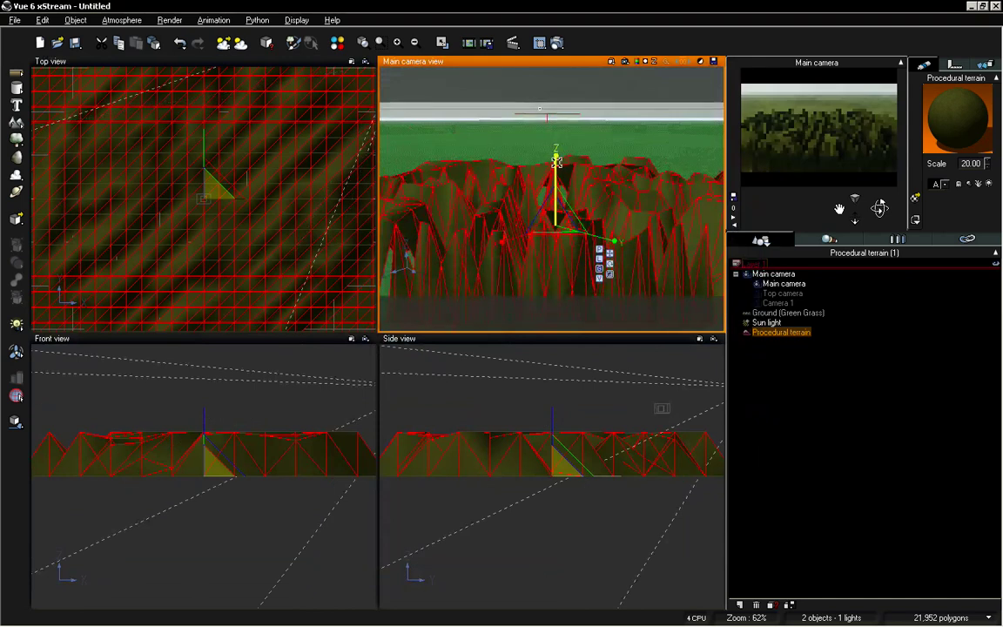
pyautogui.moveTo(556, 162); pyautogui.dragTo(556, 197)
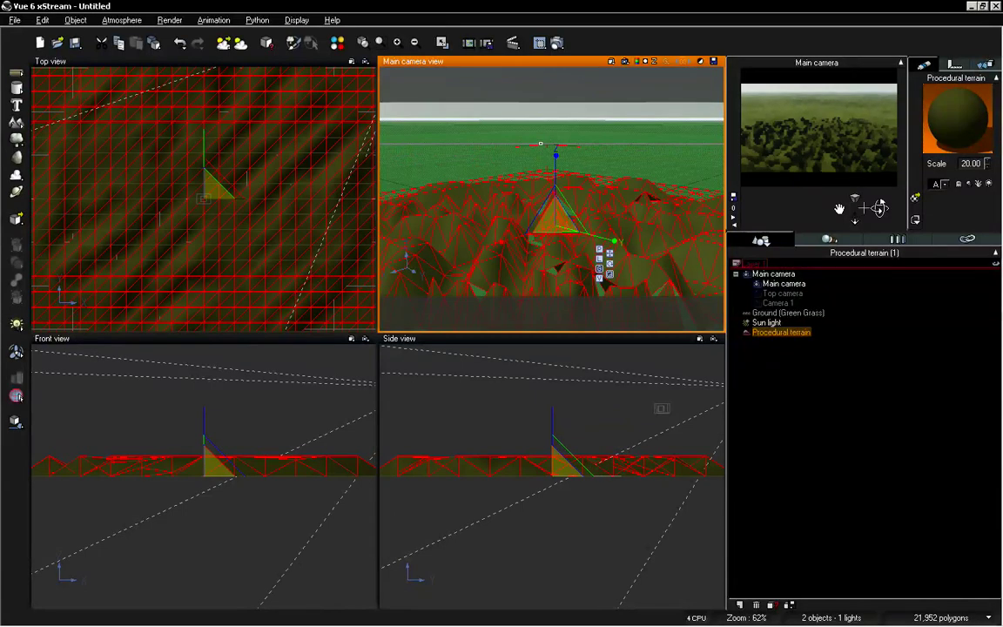
pyautogui.moveTo(840, 207); pyautogui.dragTo(840, 206)
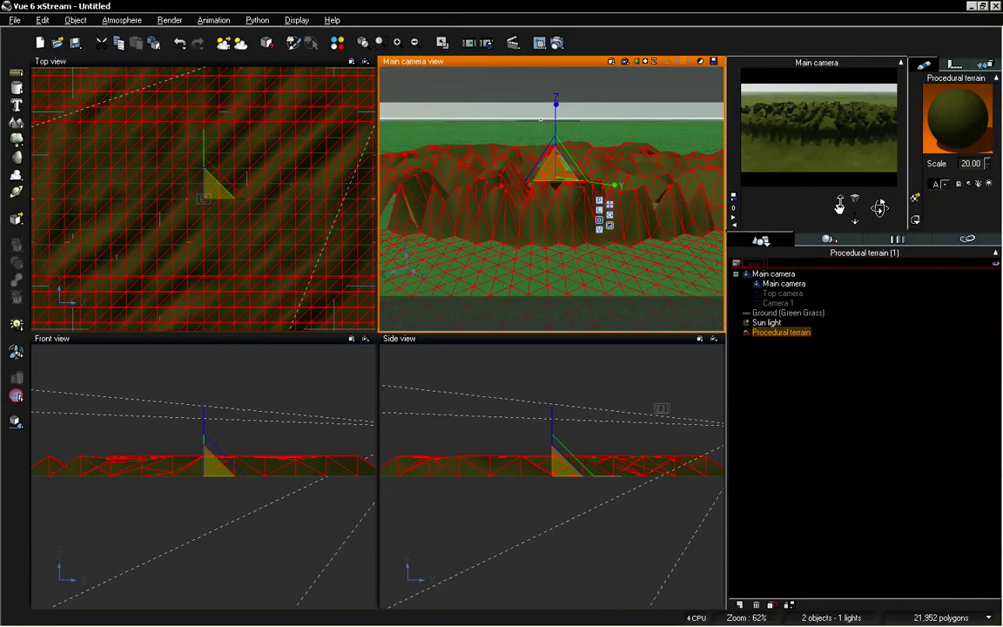
pyautogui.moveTo(860, 219); pyautogui.dragTo(879, 203)
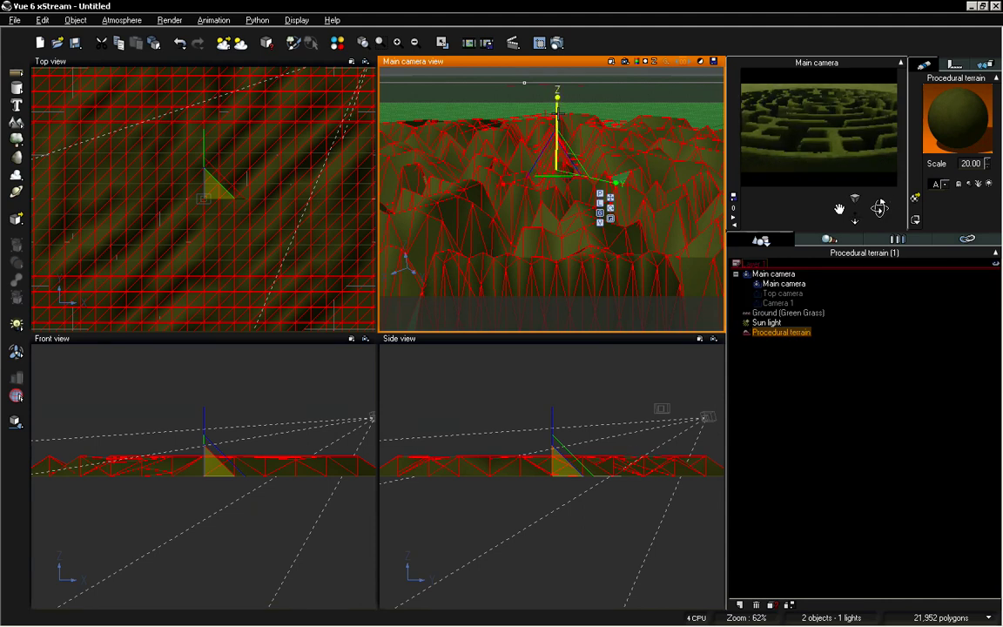
pyautogui.moveTo(558, 113); pyautogui.dragTo(558, 120)
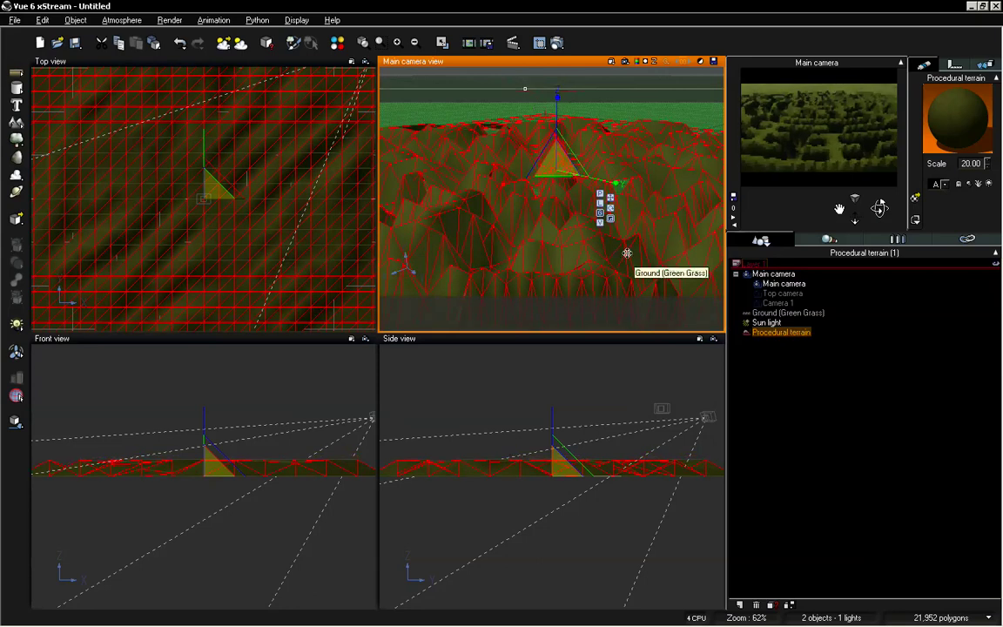
pyautogui.click(610, 219)
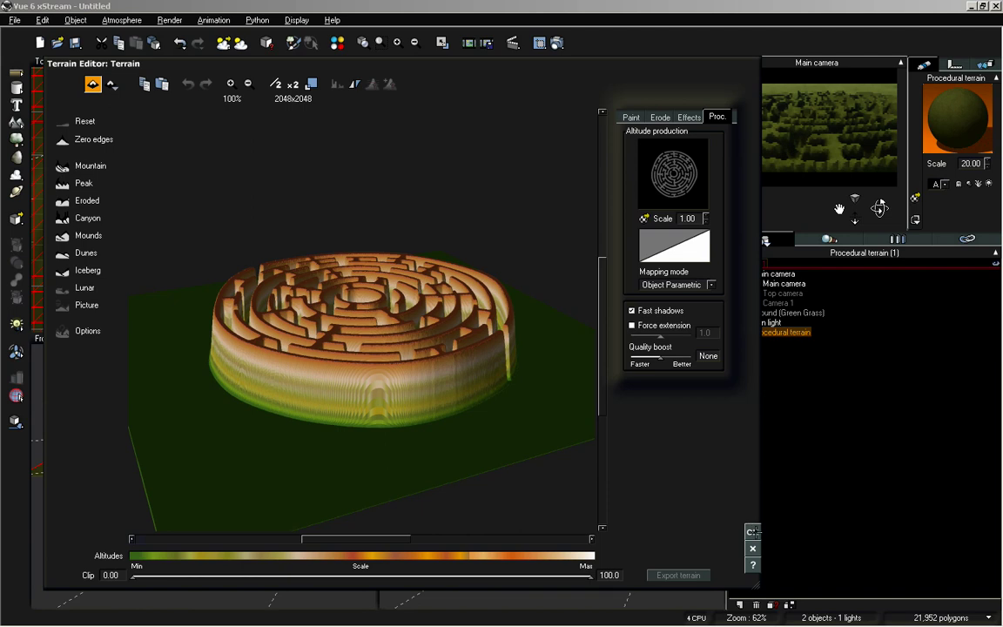
pyautogui.click(753, 531)
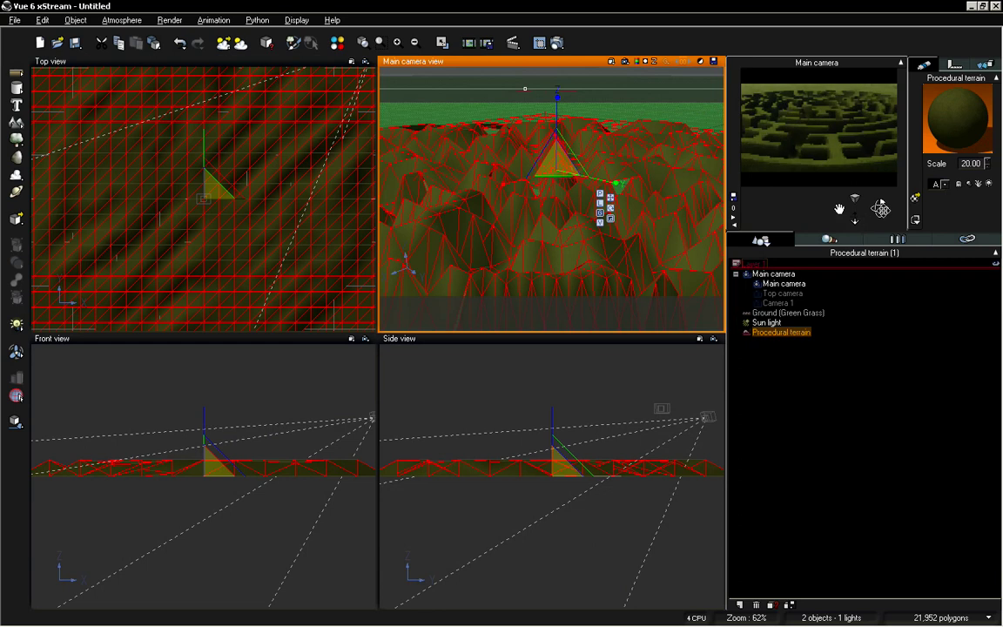
# Orbit the main camera around the procedural maze terrain to examine its walls from low and high angles
pyautogui.moveTo(881, 209); pyautogui.dragTo(881, 197)
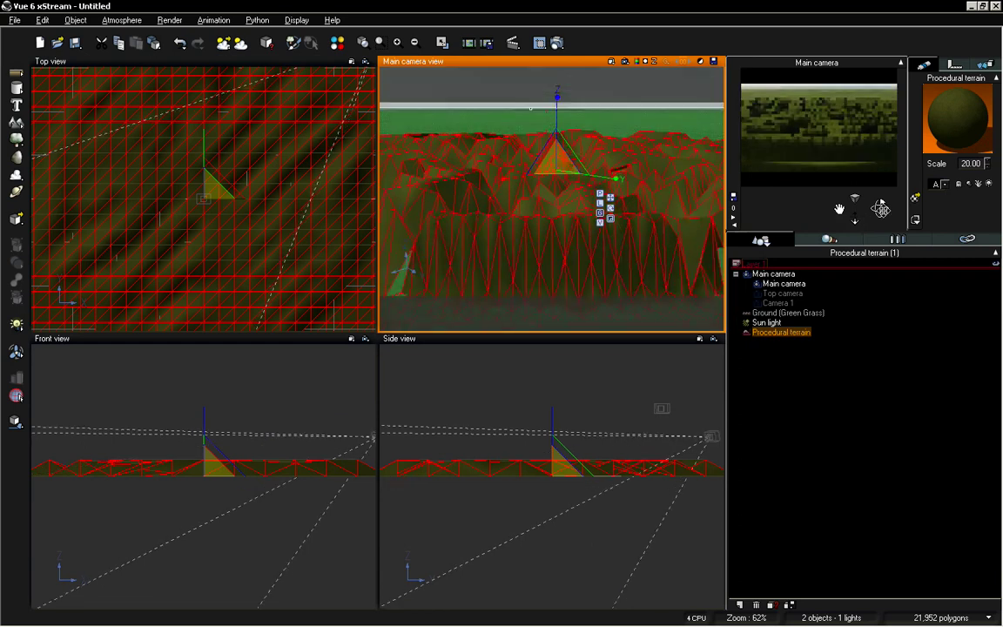
pyautogui.moveTo(881, 209); pyautogui.dragTo(778, 44)
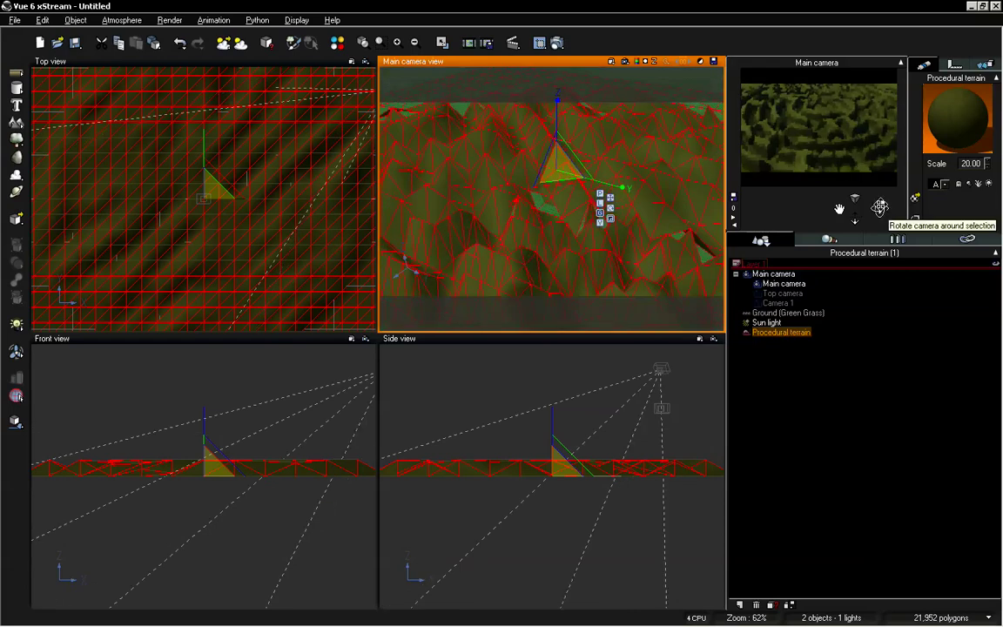
pyautogui.moveTo(881, 209)
pyautogui.mouseDown()
pyautogui.moveTo(881, 220)
pyautogui.moveTo(881, 209)
pyautogui.mouseUp()
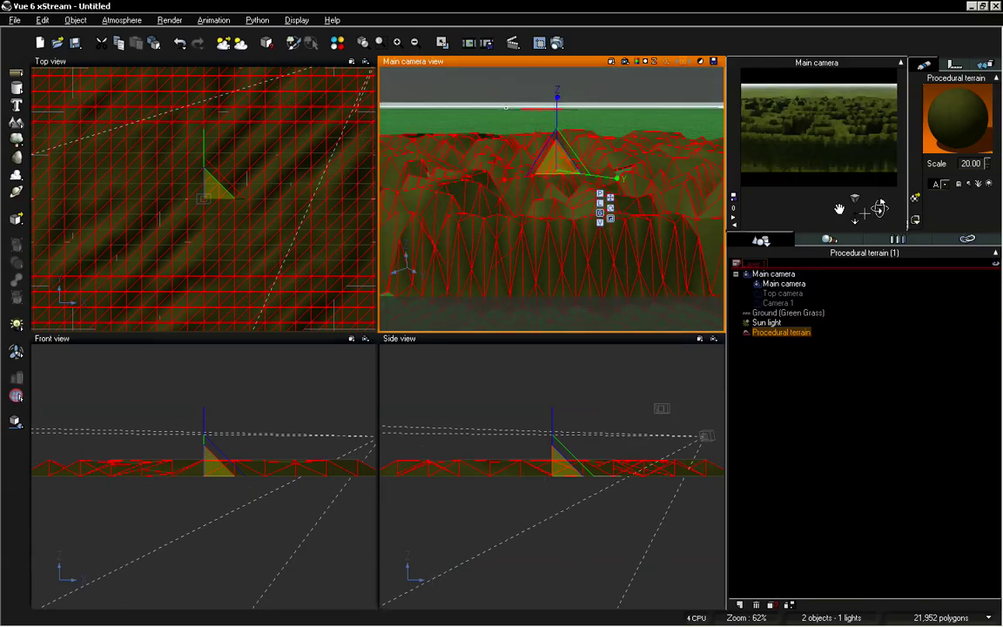
pyautogui.moveTo(880, 209); pyautogui.dragTo(879, 209)
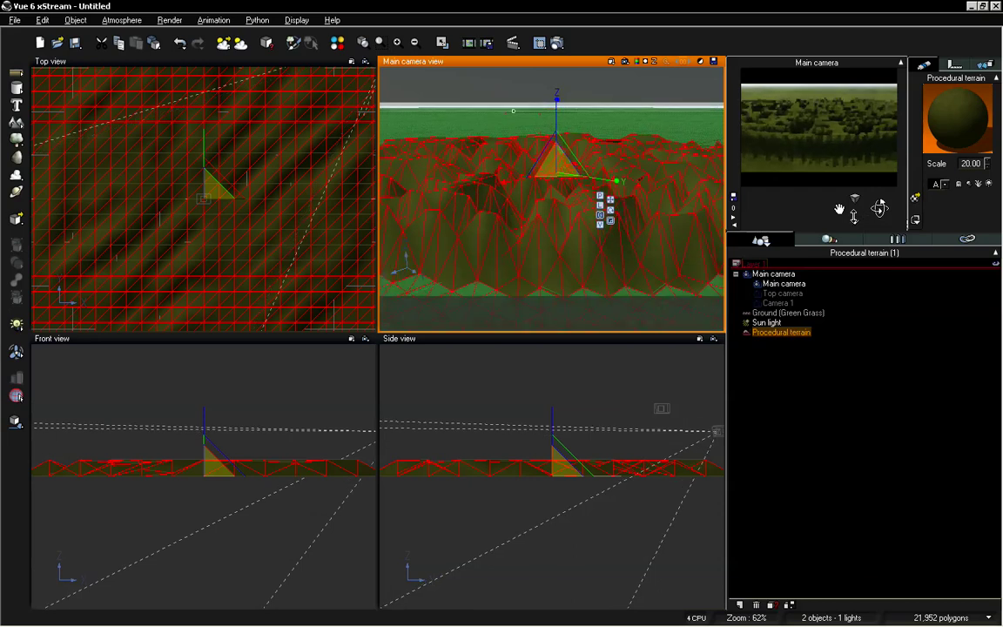
pyautogui.moveTo(880, 207); pyautogui.dragTo(881, 213)
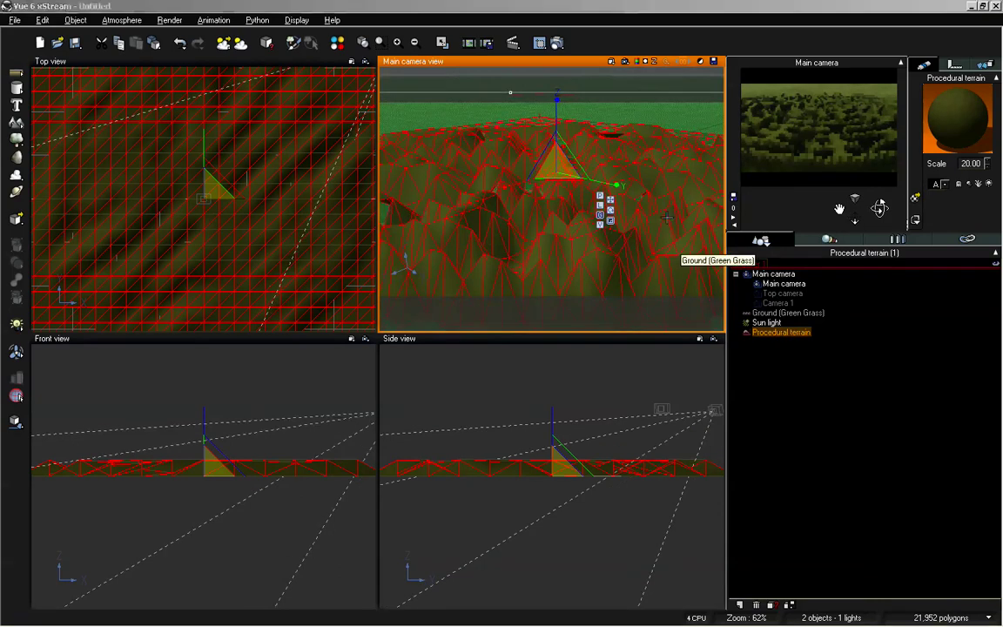
# Enable Zero edges for the procedural maze terrain in the Terrain Editor and return to the scene
pyautogui.doubleClick(666, 218)
pyautogui.moveTo(370, 335)
pyautogui.mouseDown()
pyautogui.moveTo(347, 322)
pyautogui.moveTo(258, 336)
pyautogui.moveTo(336, 264)
pyautogui.moveTo(373, 283)
pyautogui.moveTo(348, 313)
pyautogui.moveTo(375, 331)
pyautogui.moveTo(440, 350)
pyautogui.moveTo(453, 335)
pyautogui.mouseUp()
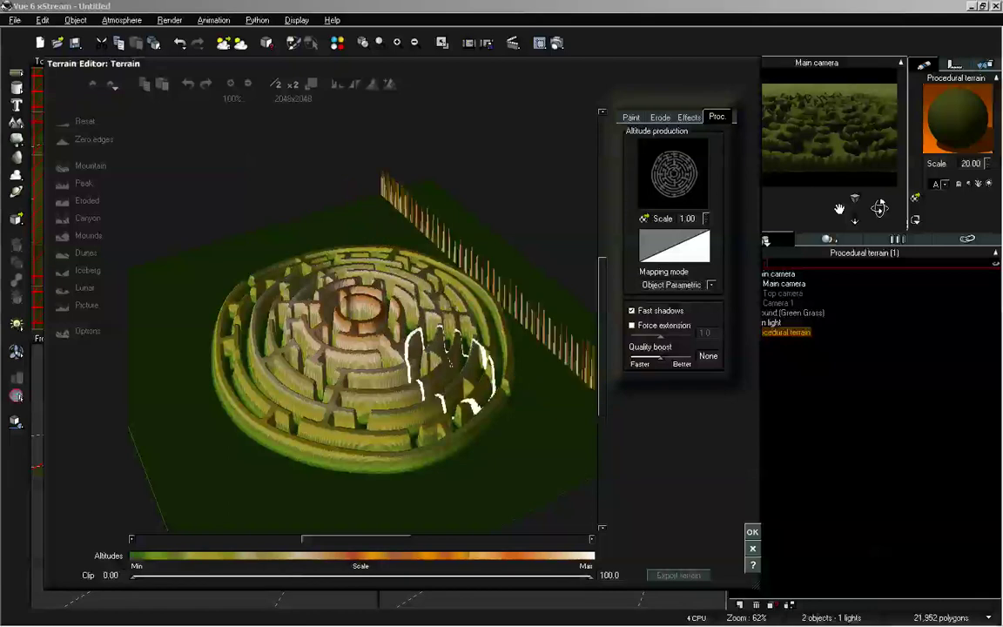
pyautogui.moveTo(447, 382); pyautogui.dragTo(442, 364, button='right')
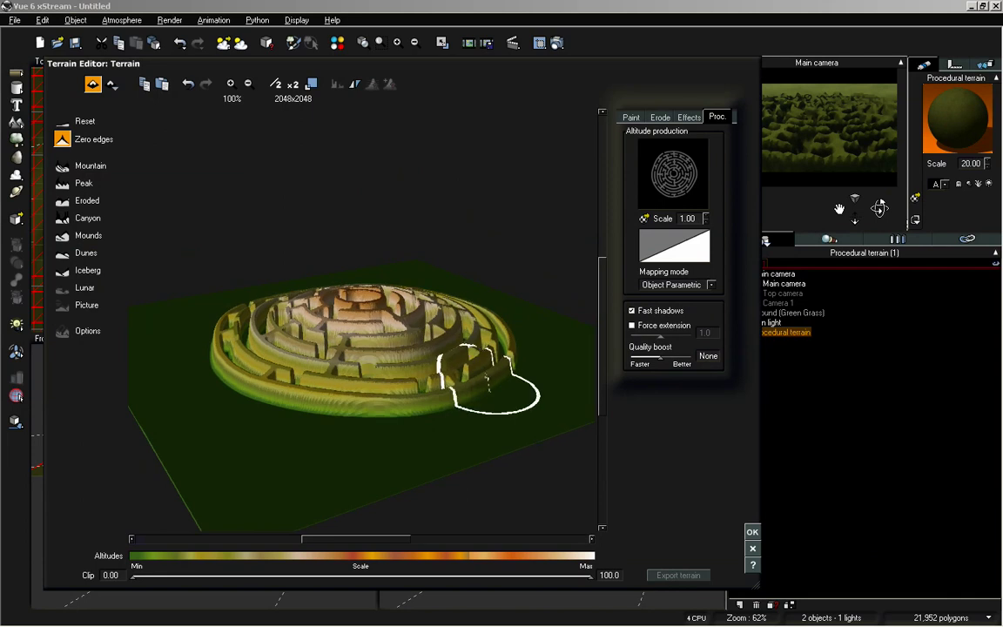
pyautogui.moveTo(537, 362)
pyautogui.mouseDown(button='right')
pyautogui.moveTo(510, 374)
pyautogui.moveTo(522, 365)
pyautogui.mouseUp(button='right')
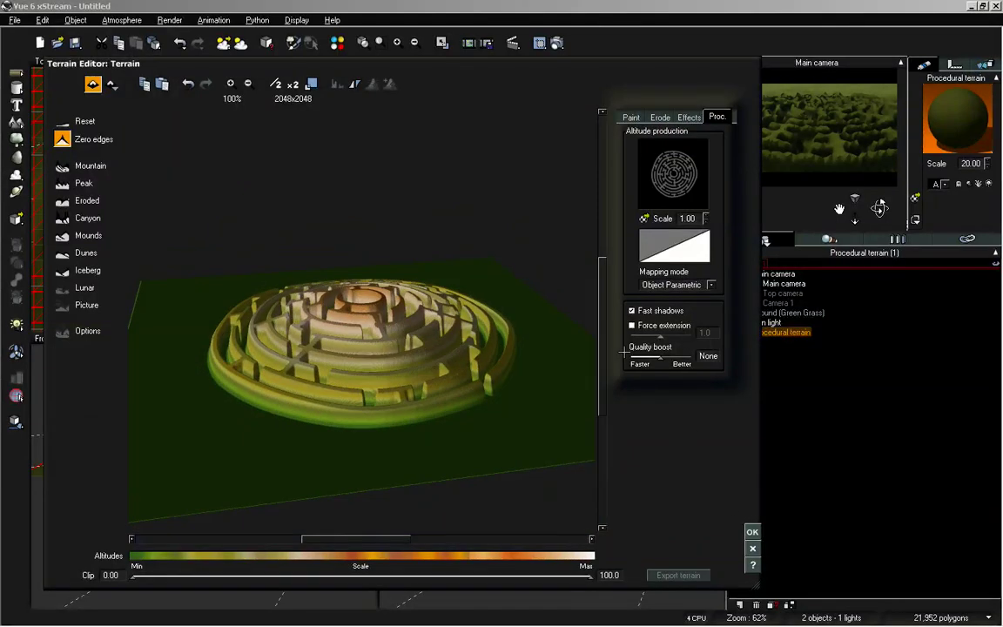
pyautogui.press('Escape')
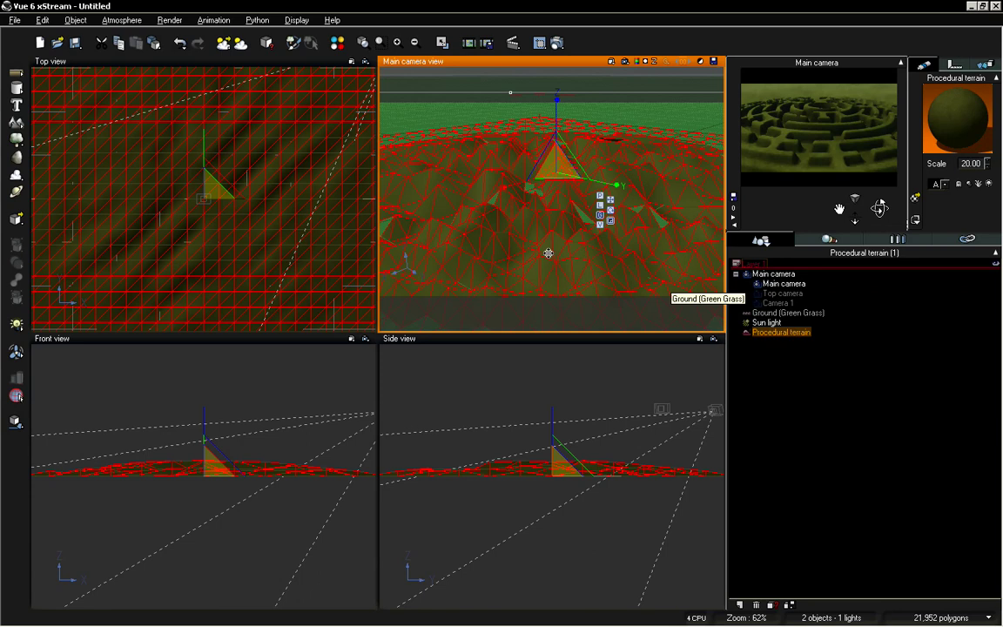
# Reopen the procedural terrain for editing and turn off Zero edges so the maze walls keep full height
pyautogui.rightClick(533, 223)
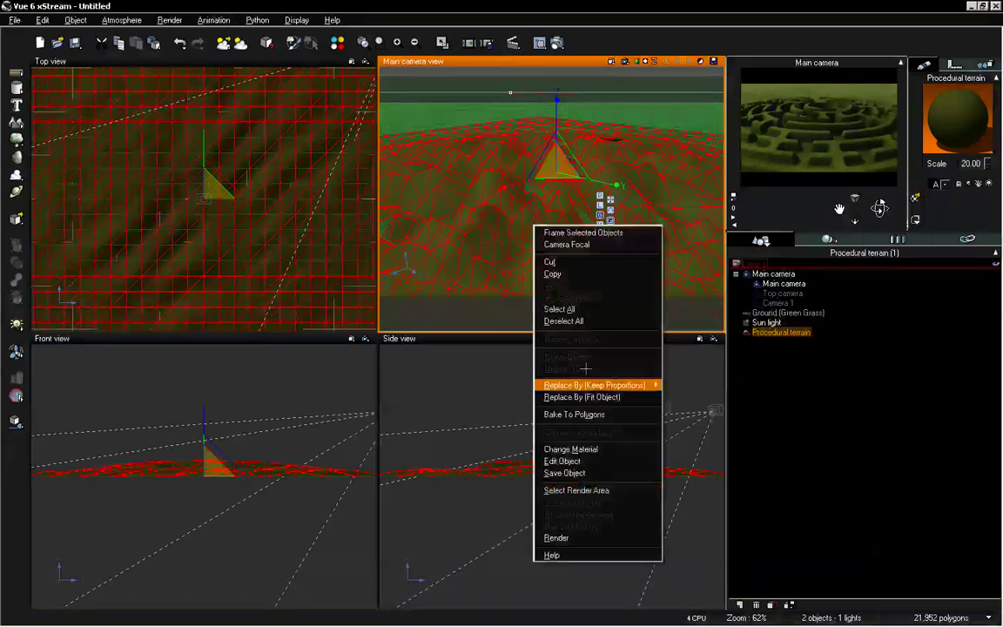
pyautogui.click(566, 459)
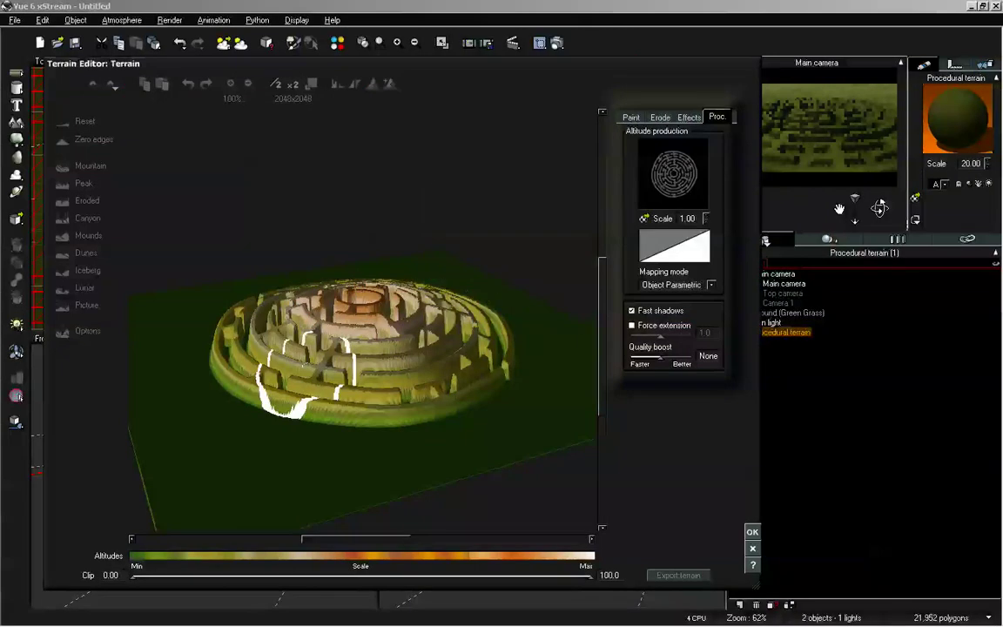
pyautogui.moveTo(375, 292)
pyautogui.mouseDown(button='right')
pyautogui.moveTo(377, 330)
pyautogui.moveTo(378, 315)
pyautogui.mouseUp(button='right')
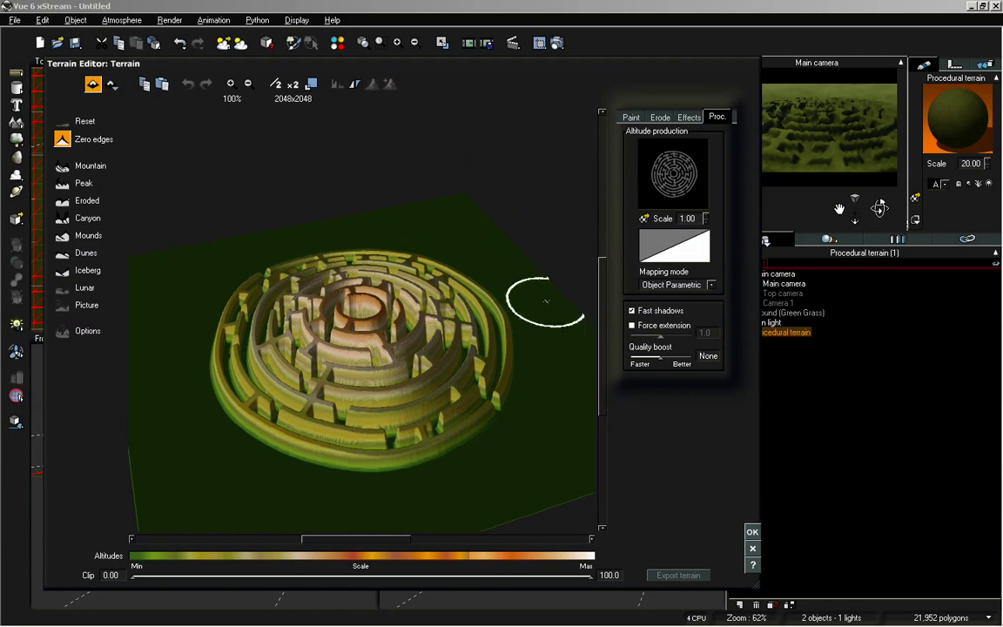
pyautogui.moveTo(545, 293)
pyautogui.mouseDown(button='right')
pyautogui.moveTo(533, 314)
pyautogui.moveTo(531, 278)
pyautogui.moveTo(537, 294)
pyautogui.mouseUp(button='right')
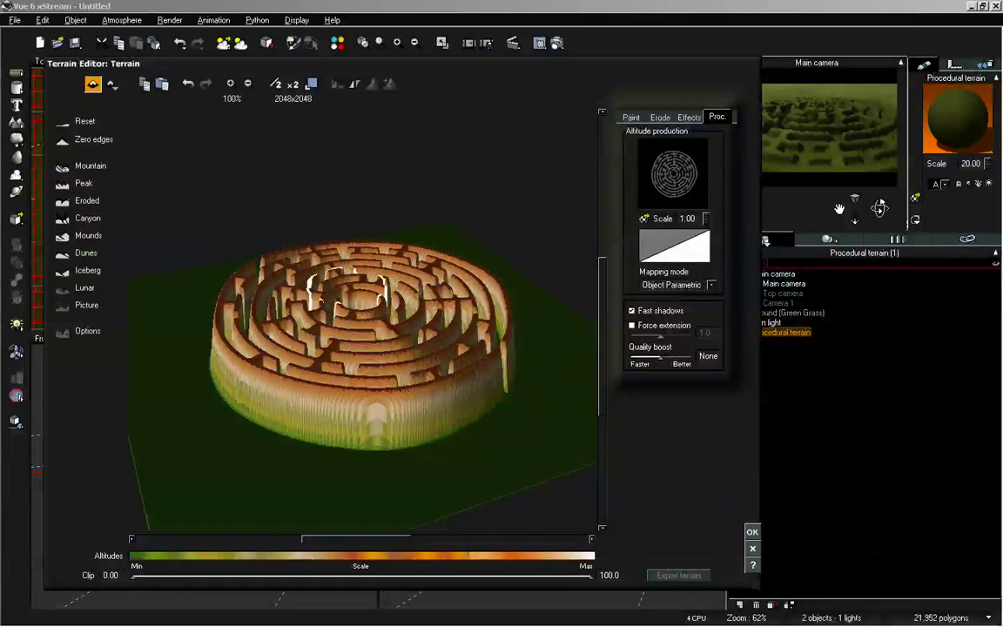
pyautogui.moveTo(352, 269)
pyautogui.mouseDown(button='right')
pyautogui.moveTo(367, 307)
pyautogui.moveTo(358, 265)
pyautogui.moveTo(363, 273)
pyautogui.mouseUp(button='right')
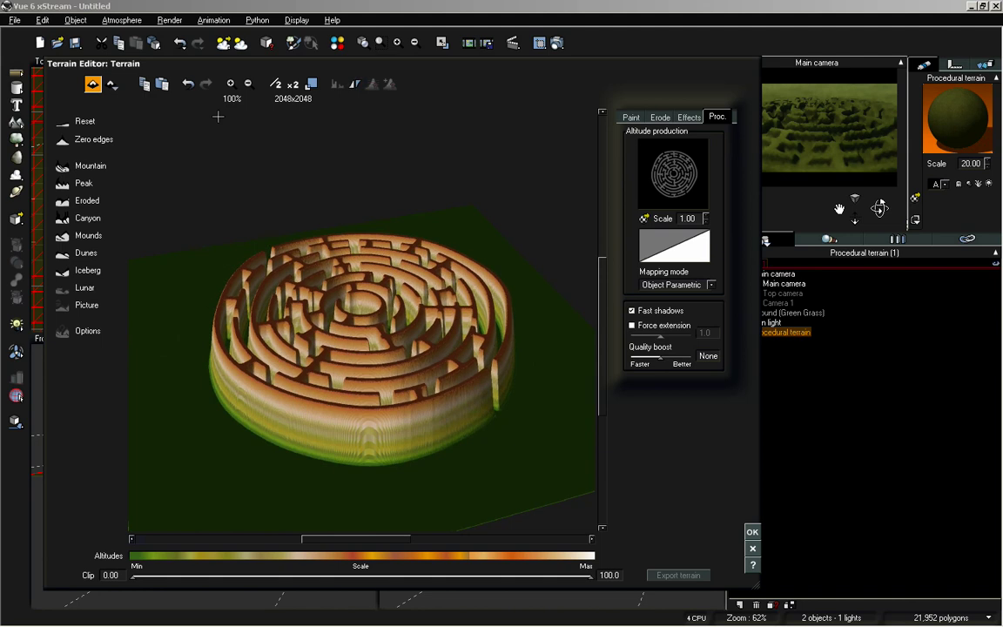
# Convert the maze from a procedural to a standard terrain
pyautogui.click(110, 84)
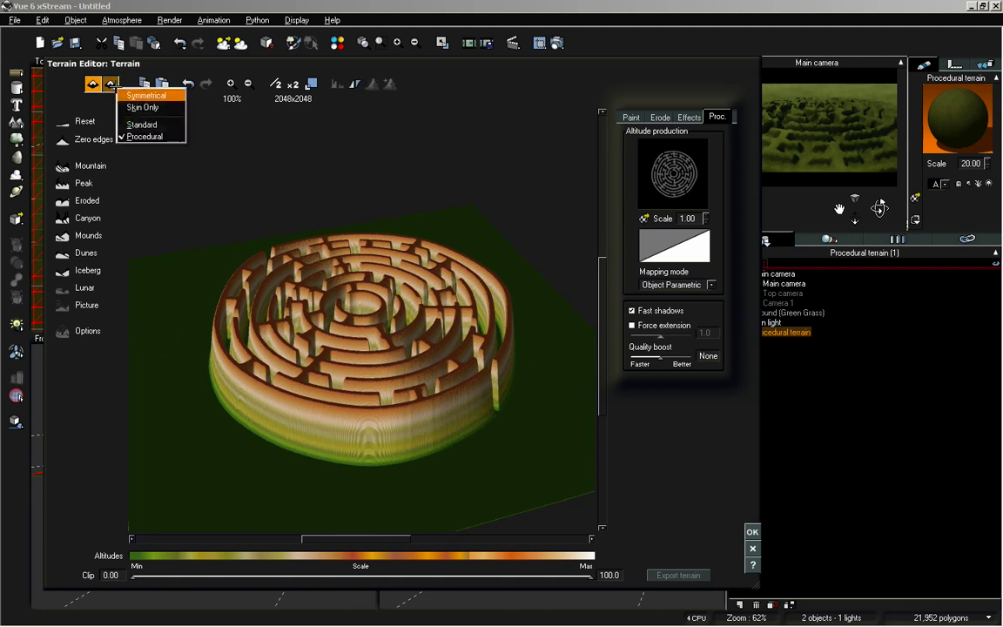
pyautogui.click(140, 125)
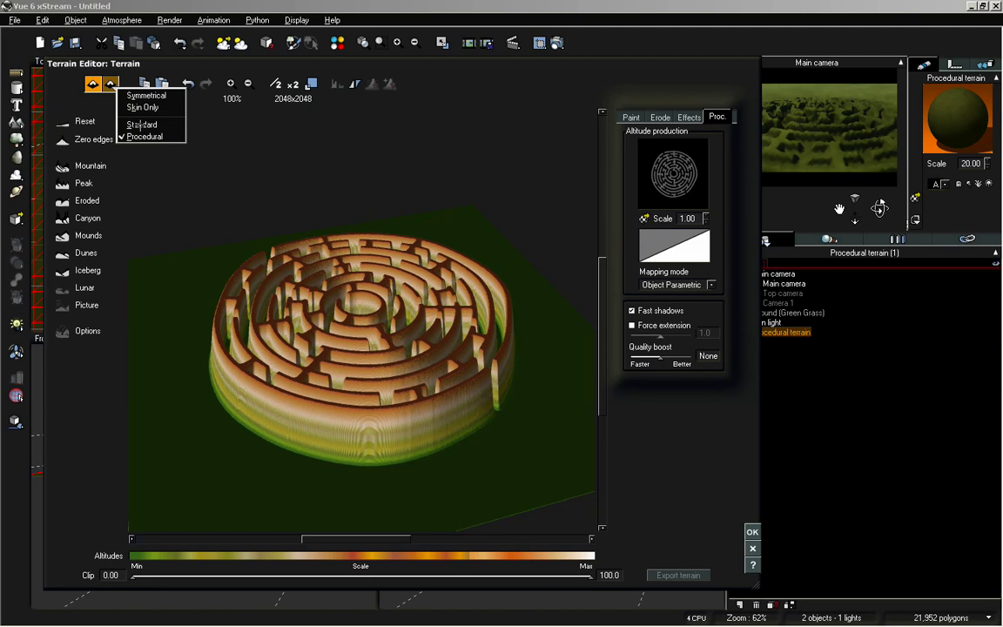
pyautogui.click(142, 125)
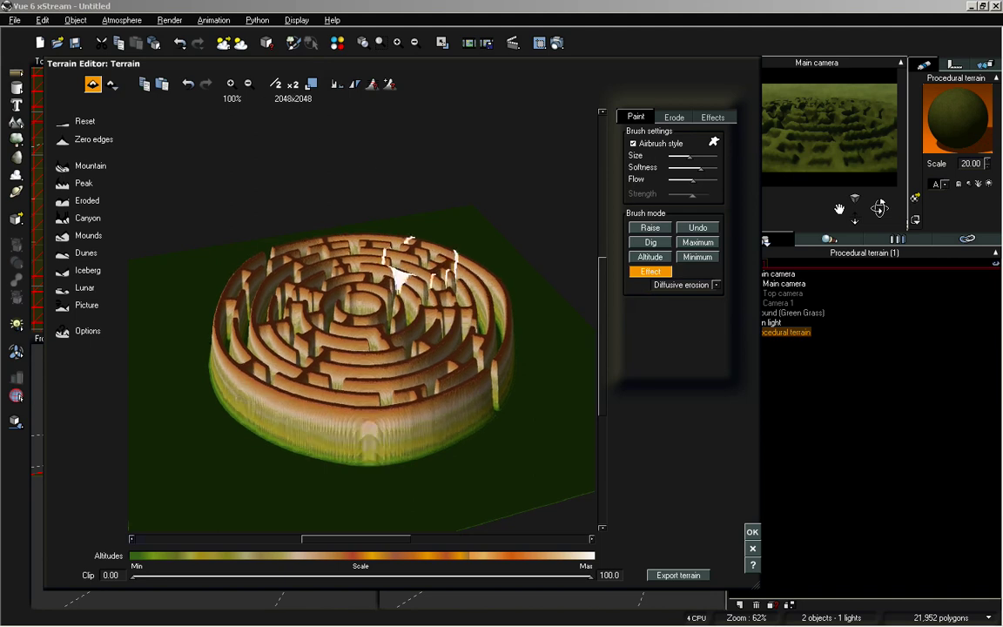
# Inspect the standard terrain's maze walls at 200% zoom from several angles and check the available paint and erosion tools
pyautogui.moveTo(421, 266)
pyautogui.mouseDown(button='right')
pyautogui.moveTo(424, 305)
pyautogui.moveTo(424, 295)
pyautogui.mouseUp(button='right')
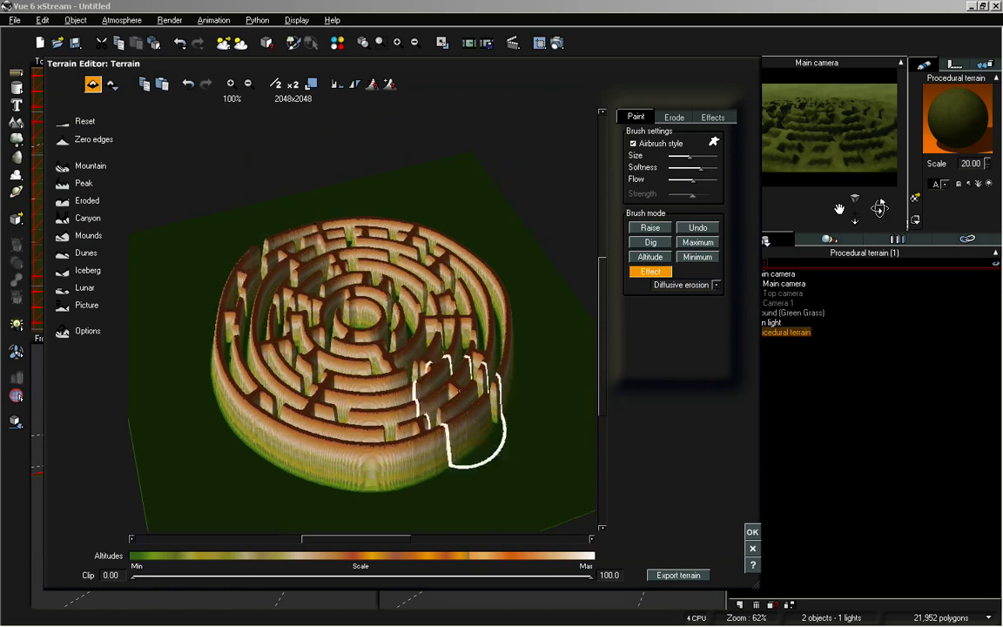
pyautogui.click(461, 403)
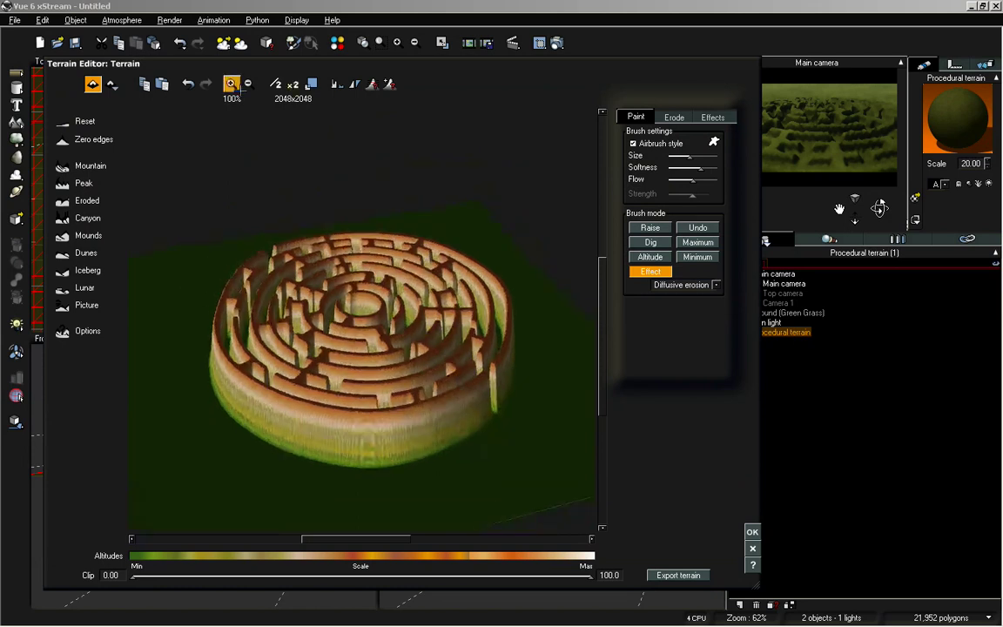
pyautogui.click(231, 84)
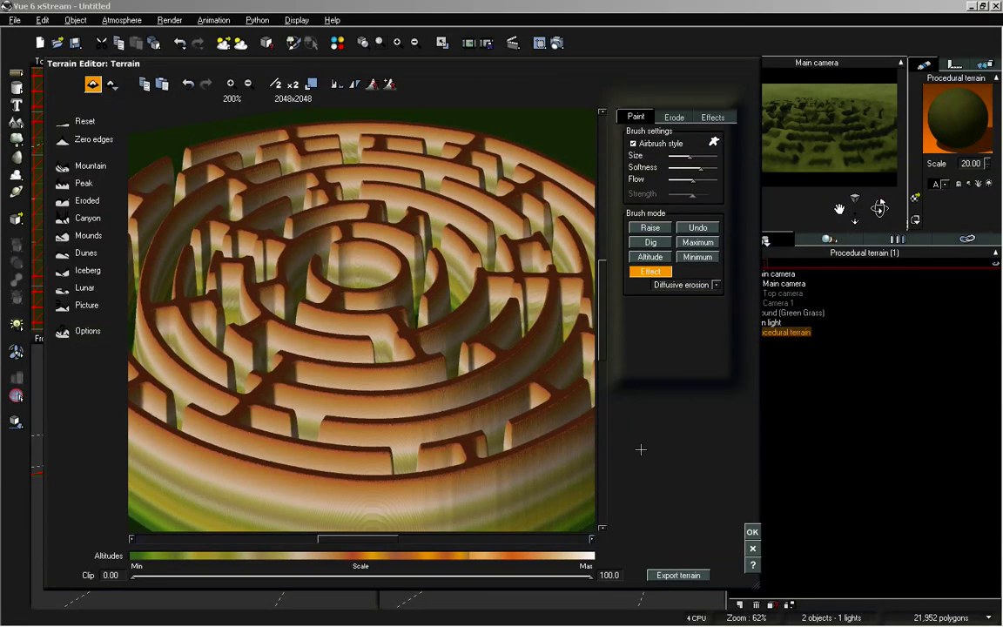
pyautogui.moveTo(521, 338)
pyautogui.mouseDown(button='right')
pyautogui.moveTo(526, 380)
pyautogui.moveTo(525, 367)
pyautogui.mouseUp(button='right')
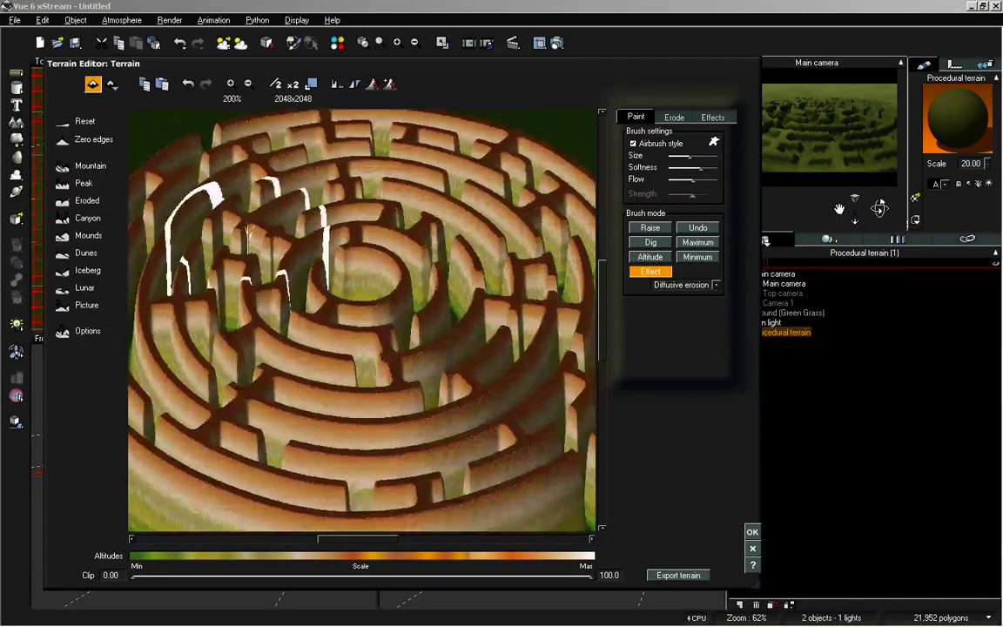
pyautogui.click(680, 116)
pyautogui.click(665, 135)
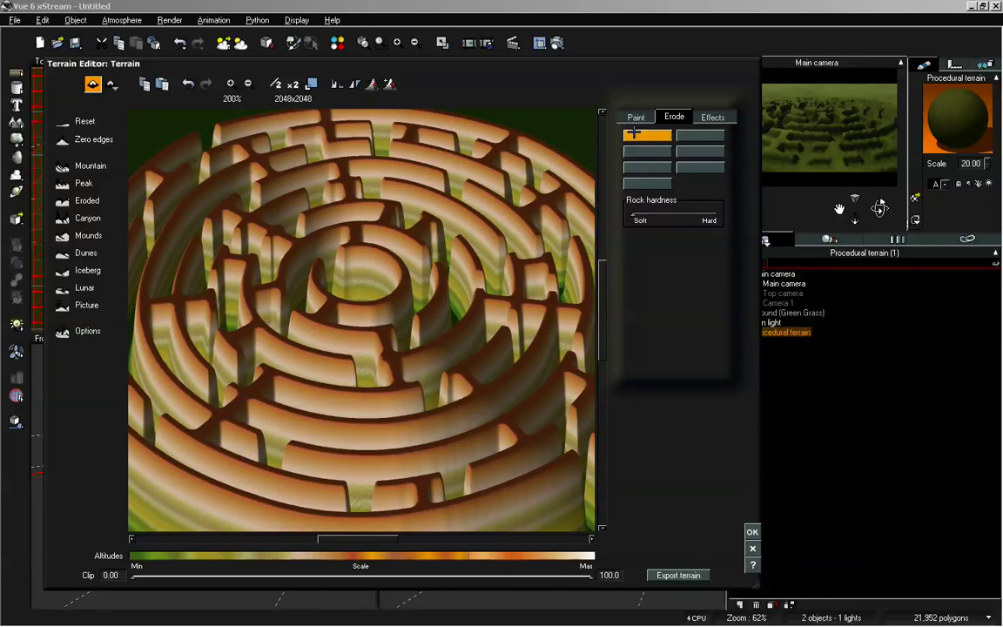
pyautogui.click(635, 116)
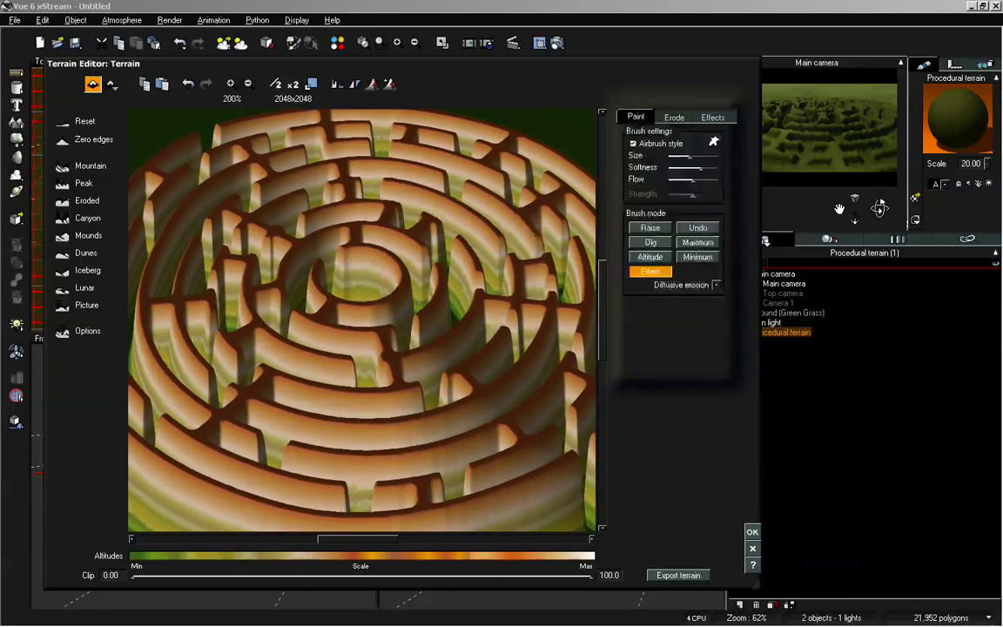
pyautogui.moveTo(322, 347); pyautogui.dragTo(325, 306, button='right')
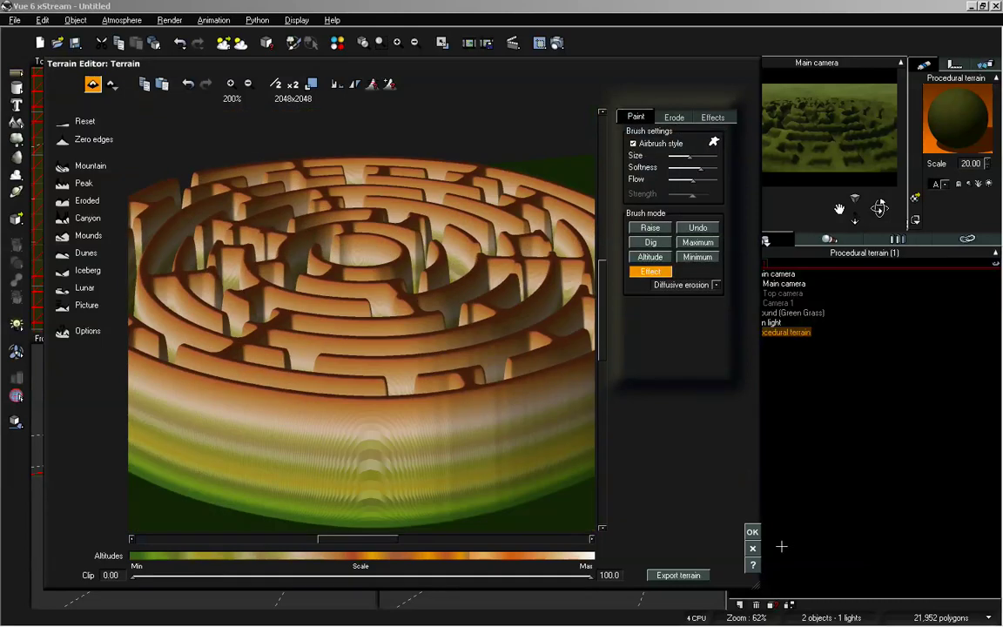
pyautogui.moveTo(516, 294)
pyautogui.mouseDown(button='right')
pyautogui.moveTo(505, 266)
pyautogui.moveTo(482, 347)
pyautogui.moveTo(520, 369)
pyautogui.mouseUp(button='right')
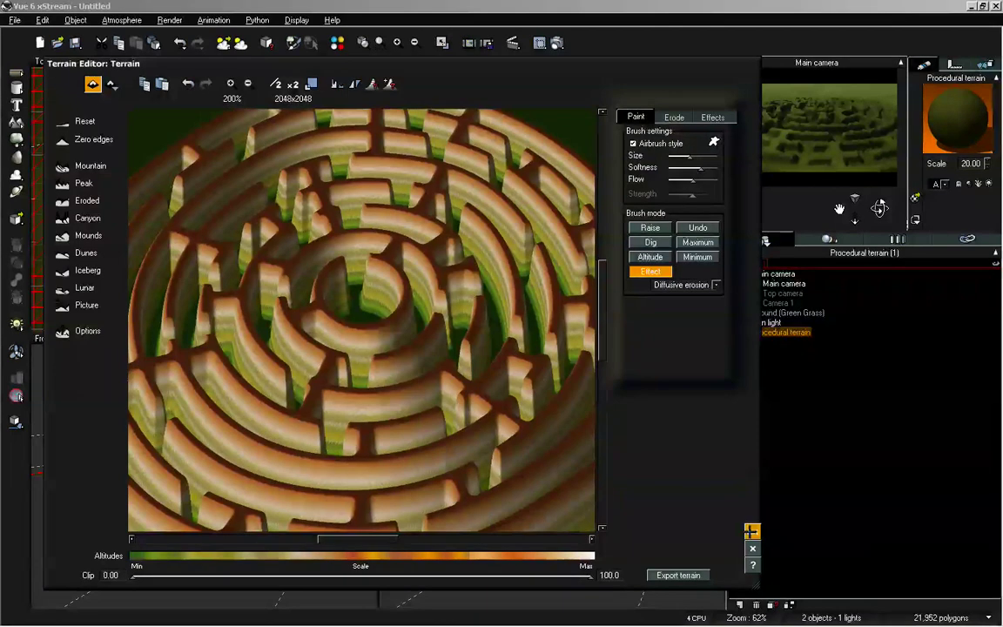
# Try clipping the terrain's low altitudes at 1.36, 42.97 and 39.94, checking the maze walls from different angles
pyautogui.moveTo(137, 572); pyautogui.dragTo(142, 576)
pyautogui.moveTo(390, 448); pyautogui.dragTo(407, 384, button='right')
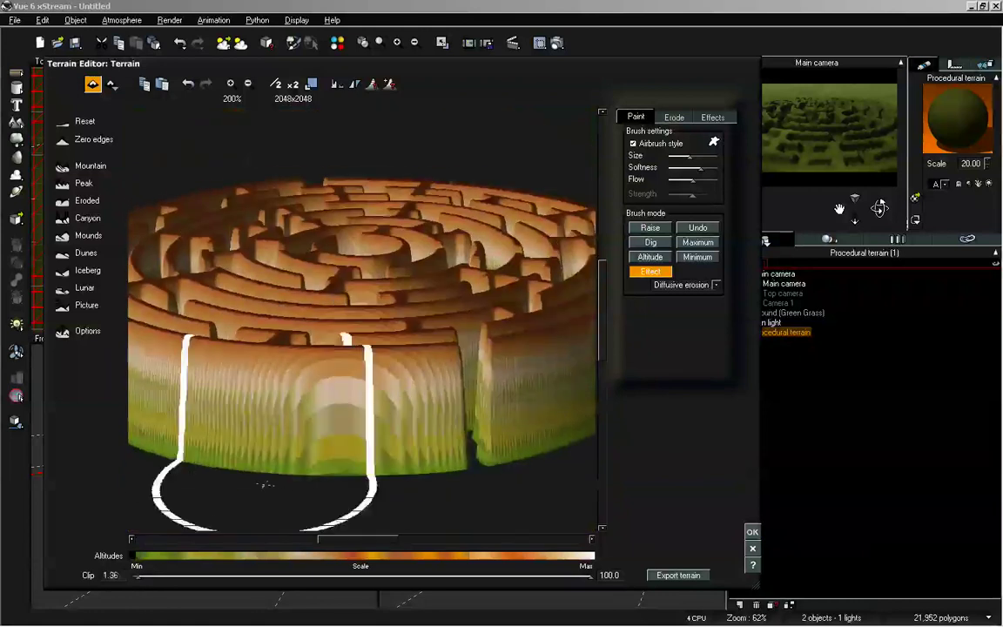
pyautogui.moveTo(143, 575); pyautogui.dragTo(326, 569)
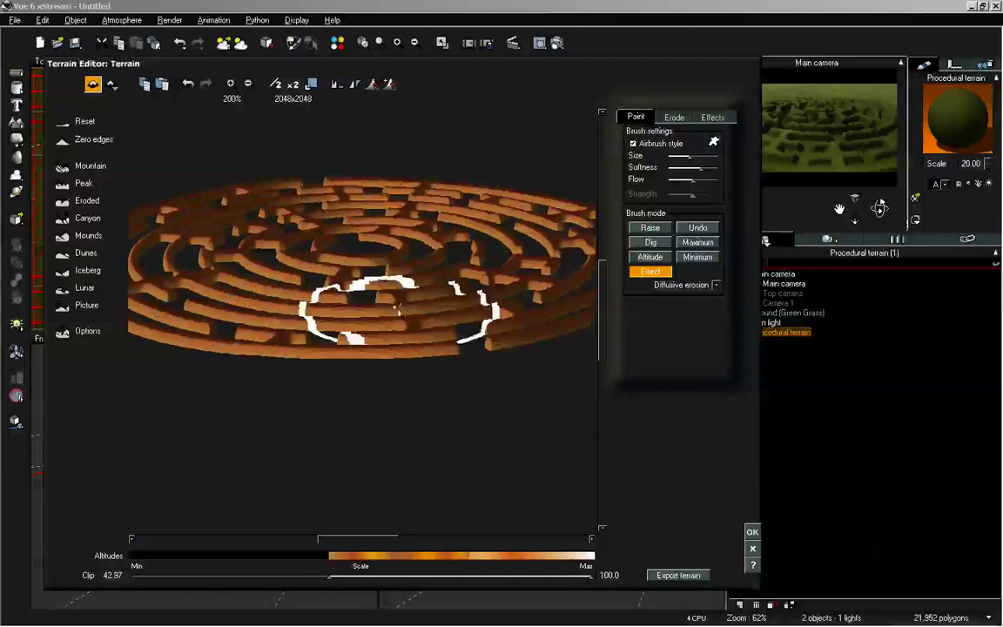
pyautogui.moveTo(397, 309)
pyautogui.mouseDown(button='right')
pyautogui.moveTo(416, 232)
pyautogui.moveTo(356, 381)
pyautogui.mouseUp(button='right')
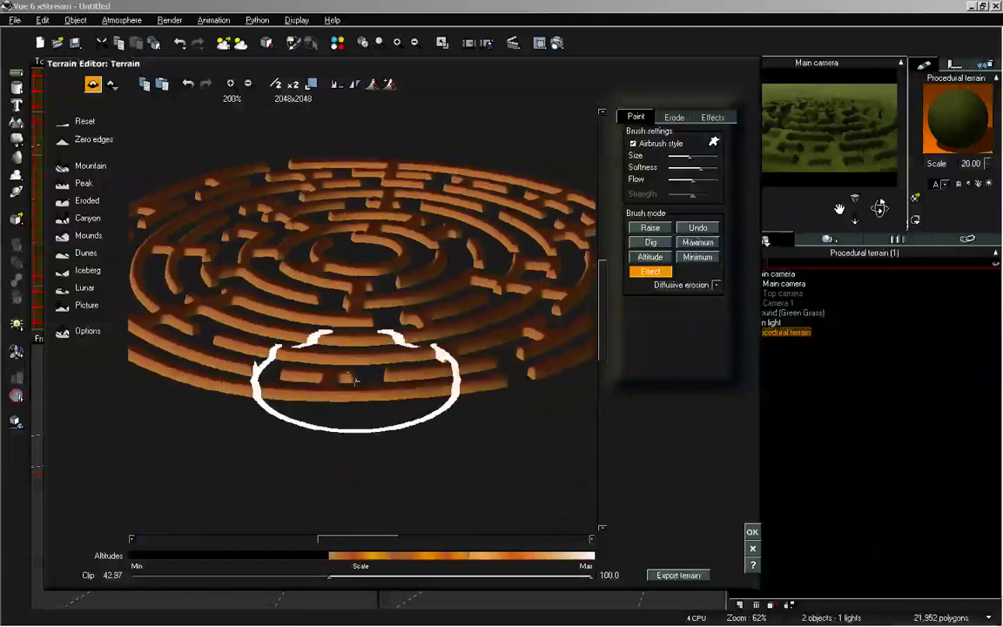
pyautogui.moveTo(334, 573)
pyautogui.mouseDown()
pyautogui.moveTo(180, 571)
pyautogui.moveTo(320, 568)
pyautogui.mouseUp()
pyautogui.moveTo(490, 237)
pyautogui.mouseDown(button='right')
pyautogui.moveTo(450, 262)
pyautogui.moveTo(455, 278)
pyautogui.moveTo(470, 250)
pyautogui.mouseUp(button='right')
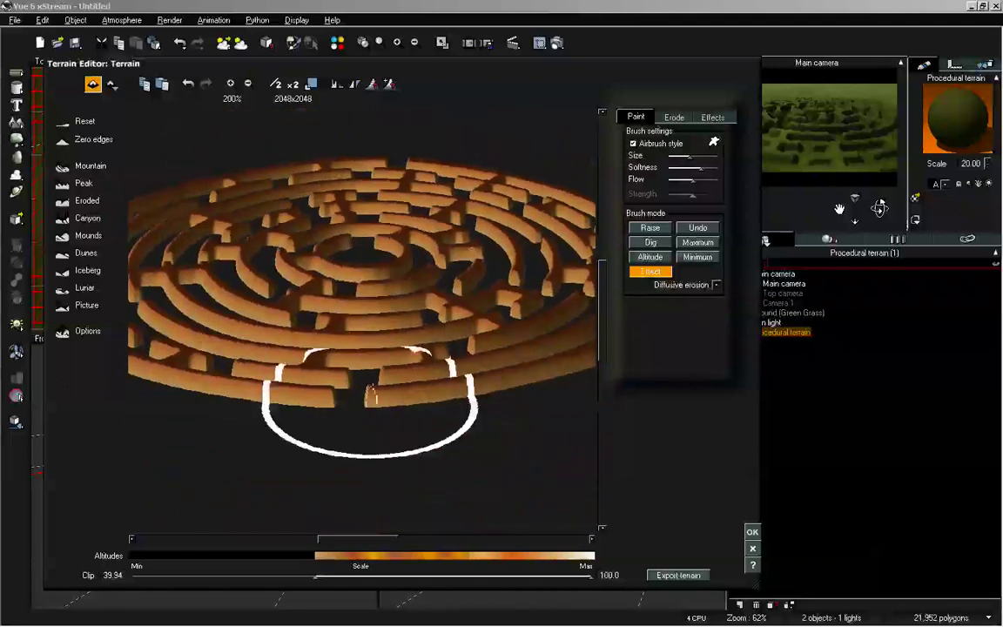
pyautogui.moveTo(435, 279)
pyautogui.mouseDown(button='right')
pyautogui.moveTo(421, 318)
pyautogui.moveTo(419, 287)
pyautogui.mouseUp(button='right')
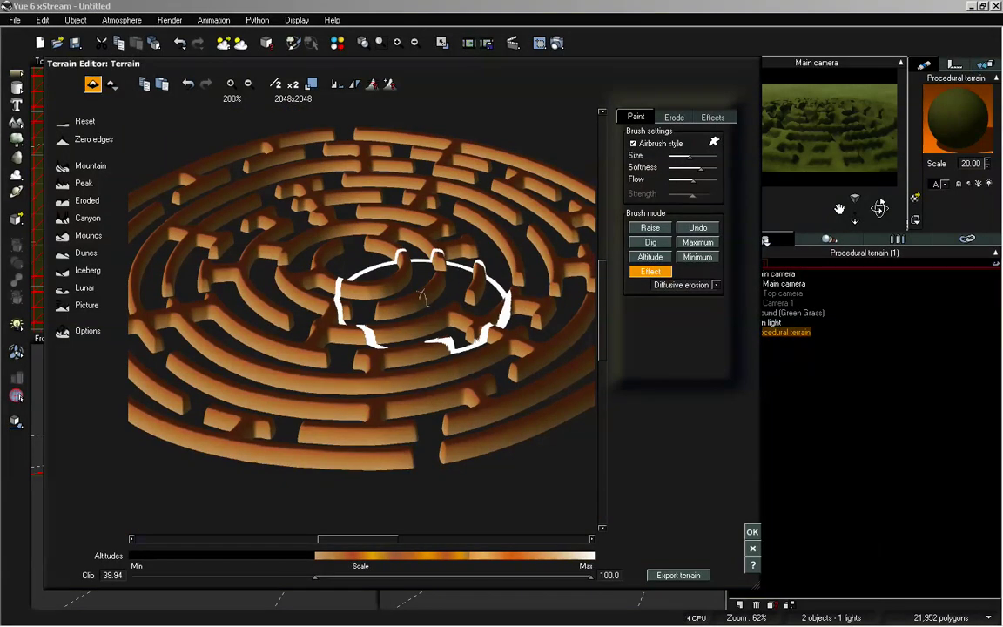
# Set the terrain's lower altitude clip to 1.21 and accept the terrain edits
pyautogui.moveTo(315, 575); pyautogui.dragTo(138, 575)
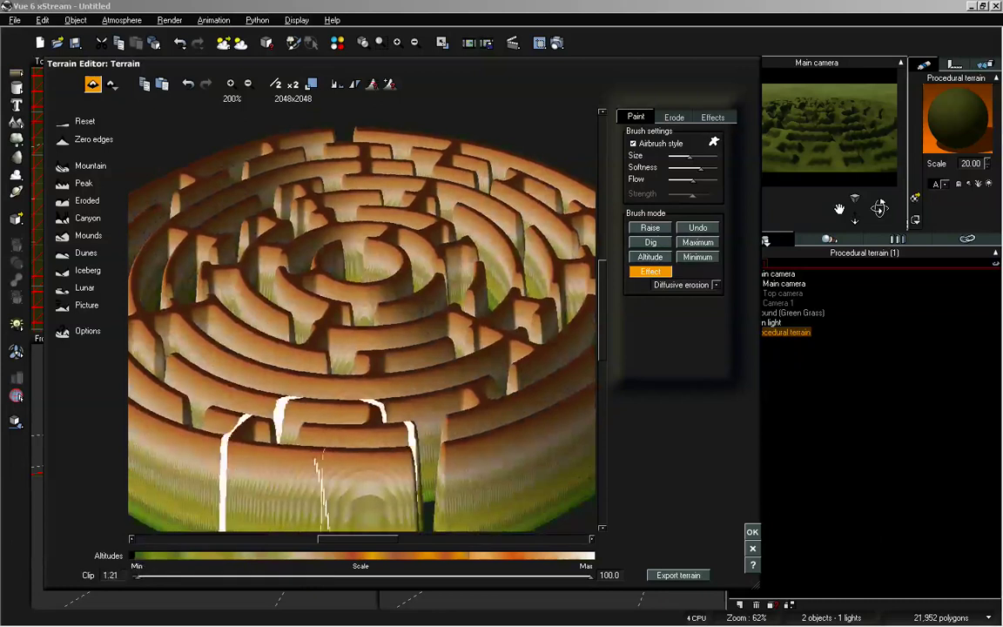
pyautogui.click(753, 532)
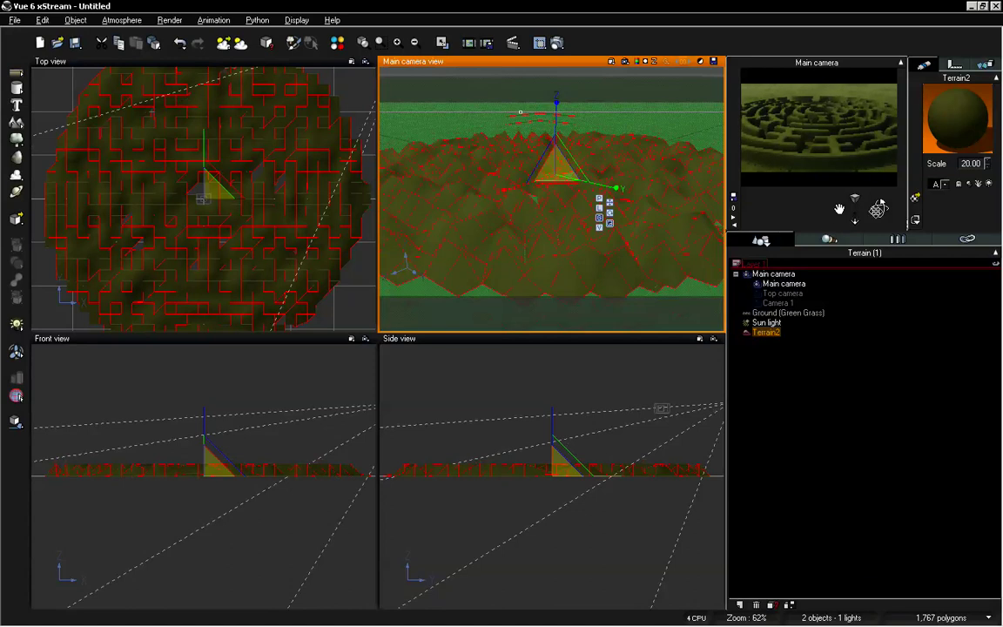
# Reposition the main camera for an elevated view over the clipped circular maze terrain
pyautogui.moveTo(877, 209); pyautogui.dragTo(877, 208)
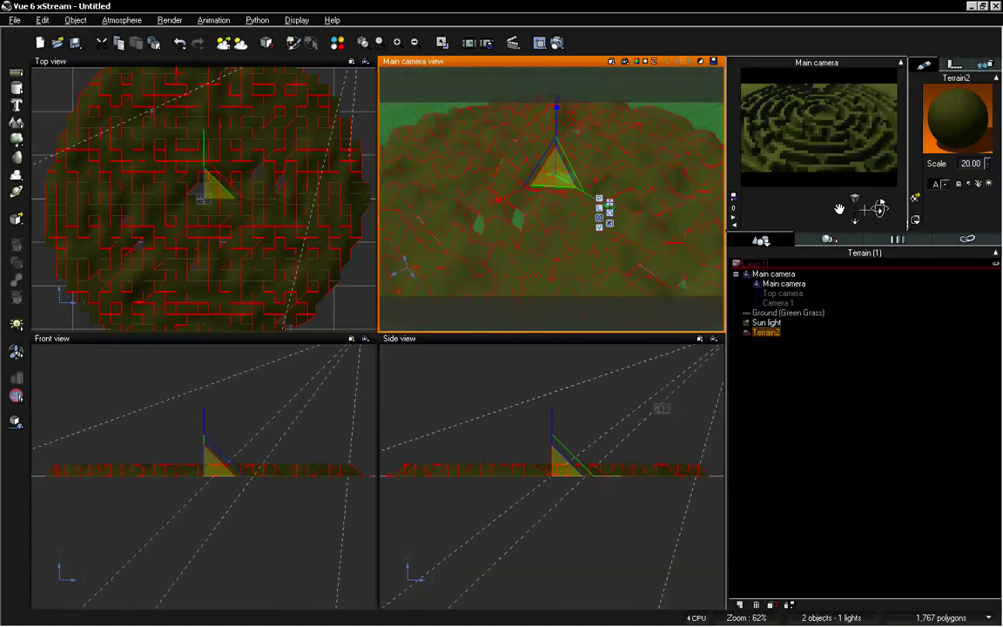
pyautogui.moveTo(857, 209); pyautogui.dragTo(858, 214)
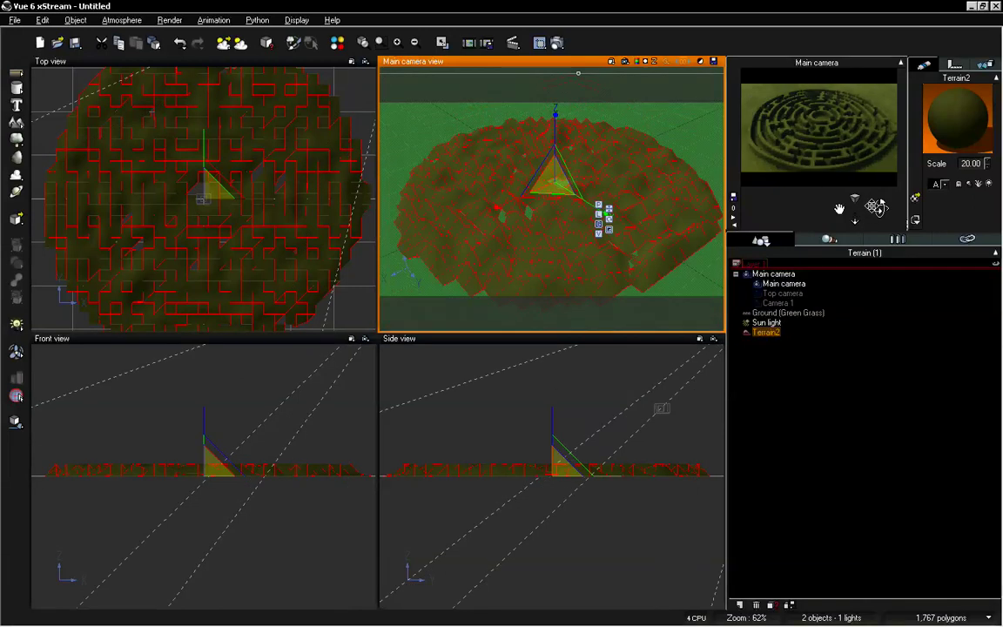
pyautogui.moveTo(875, 209); pyautogui.dragTo(879, 207)
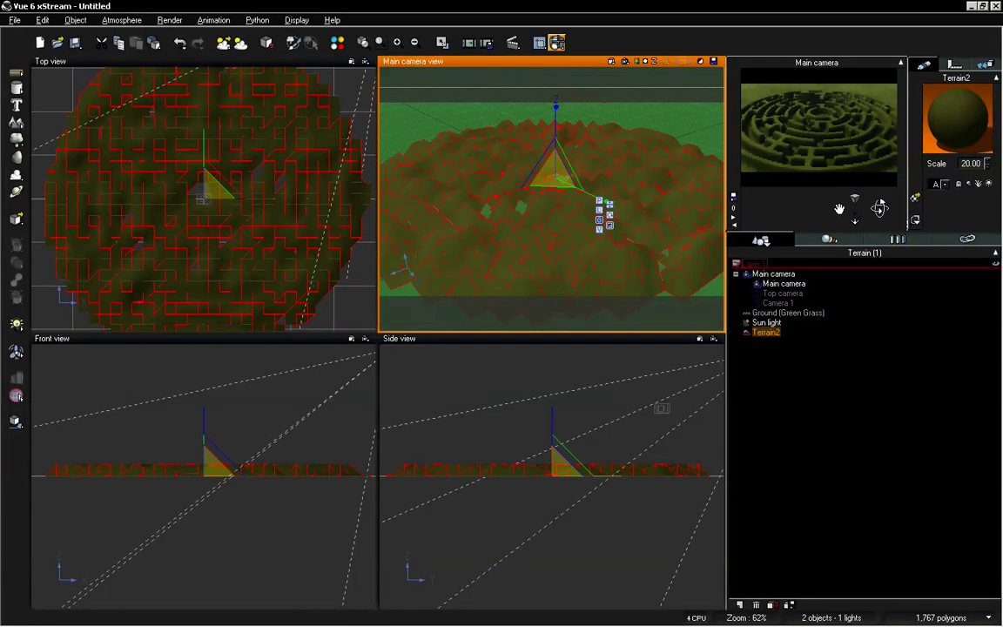
# Render the main camera view of the circular maze, check the rendered walls and close the render display
pyautogui.press('F9')
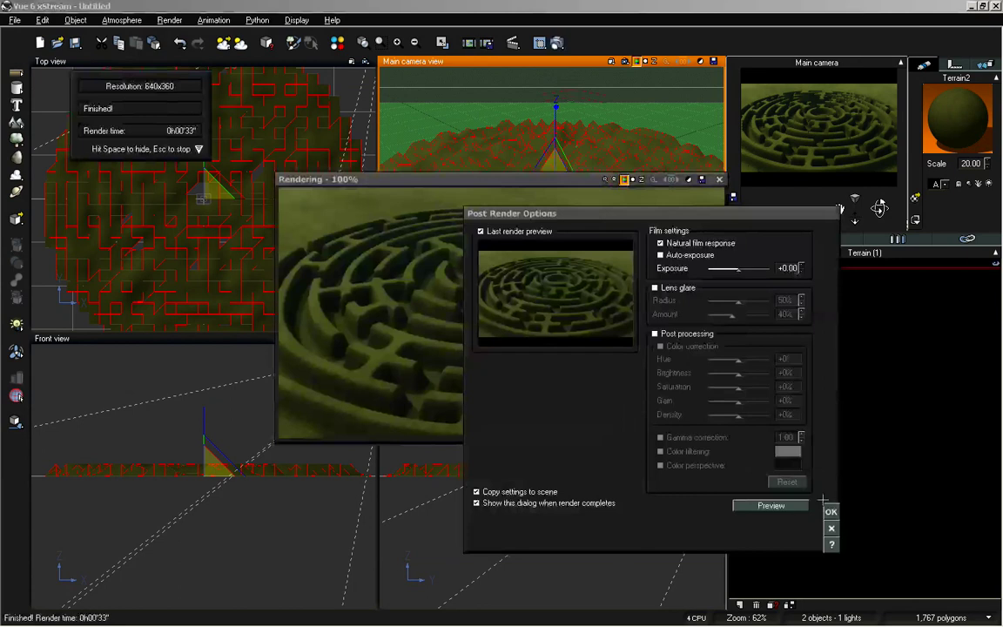
pyautogui.click(830, 511)
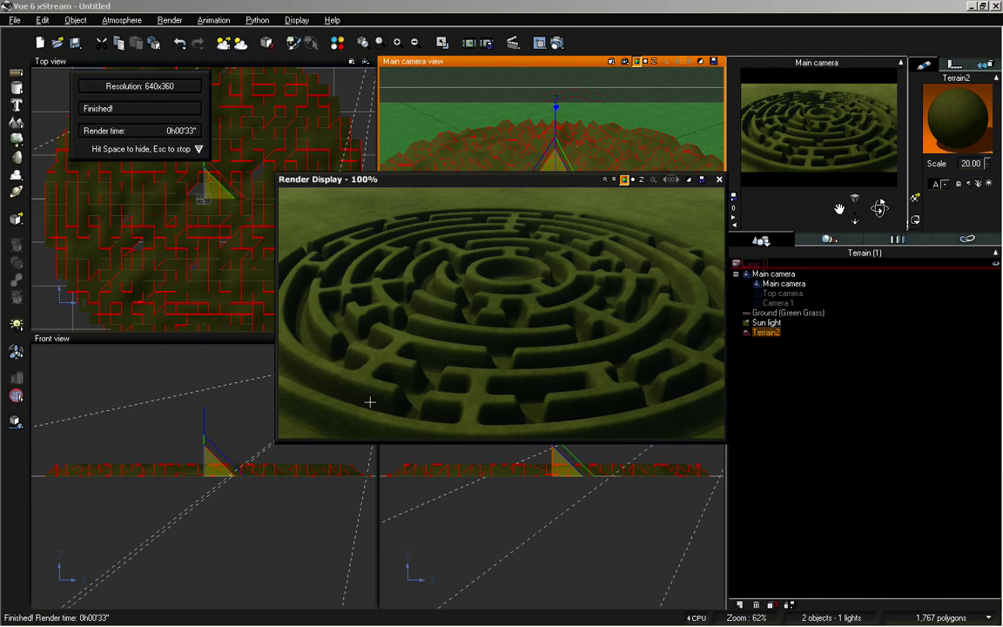
pyautogui.moveTo(538, 178); pyautogui.dragTo(482, 182)
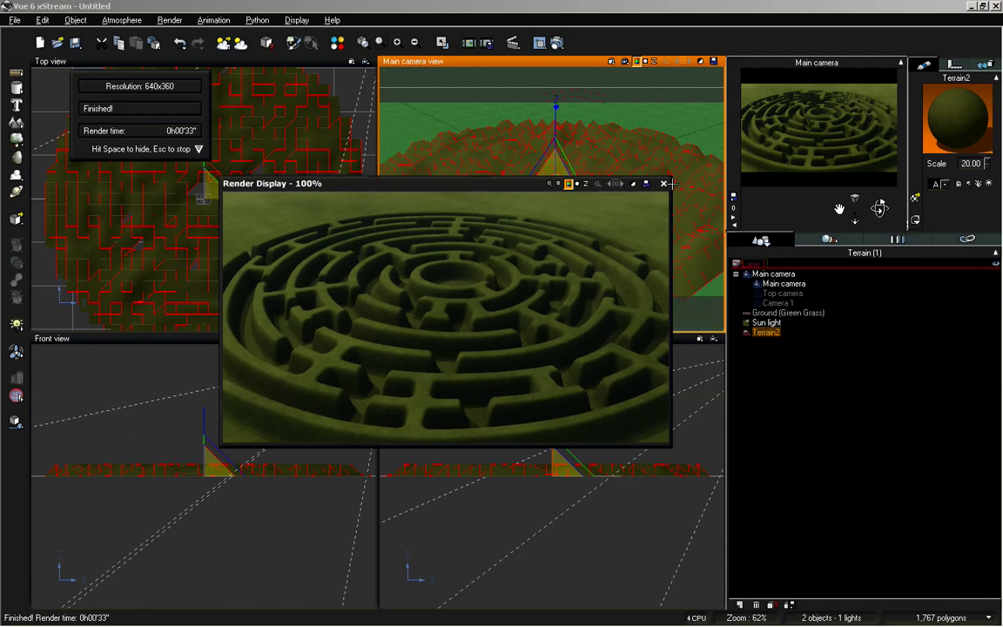
pyautogui.click(662, 183)
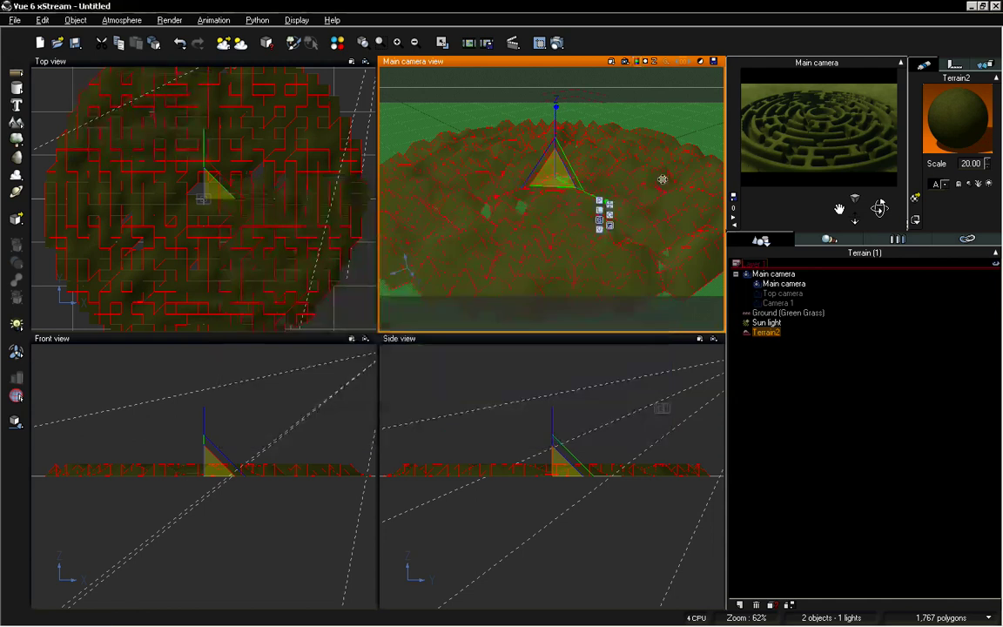
# Reopen the maze terrain for editing, raise its lower altitude clip to 31.77 and accept the change
pyautogui.doubleClick(485, 230)
pyautogui.moveTo(483, 228); pyautogui.dragTo(425, 311)
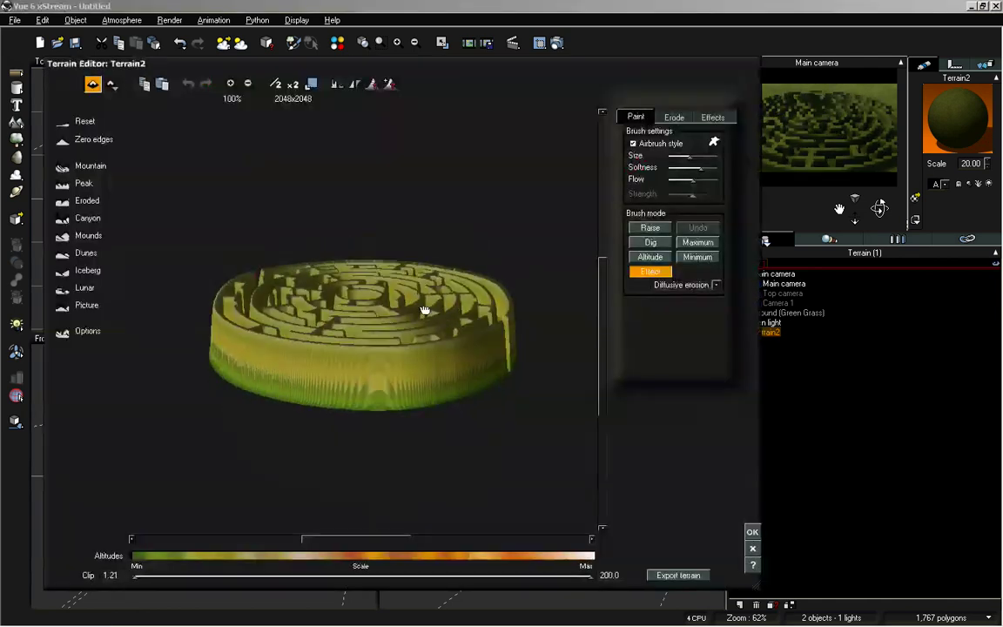
pyautogui.moveTo(135, 576); pyautogui.dragTo(217, 590)
pyautogui.moveTo(346, 320)
pyautogui.mouseDown(button='right')
pyautogui.moveTo(351, 340)
pyautogui.moveTo(352, 327)
pyautogui.mouseUp(button='right')
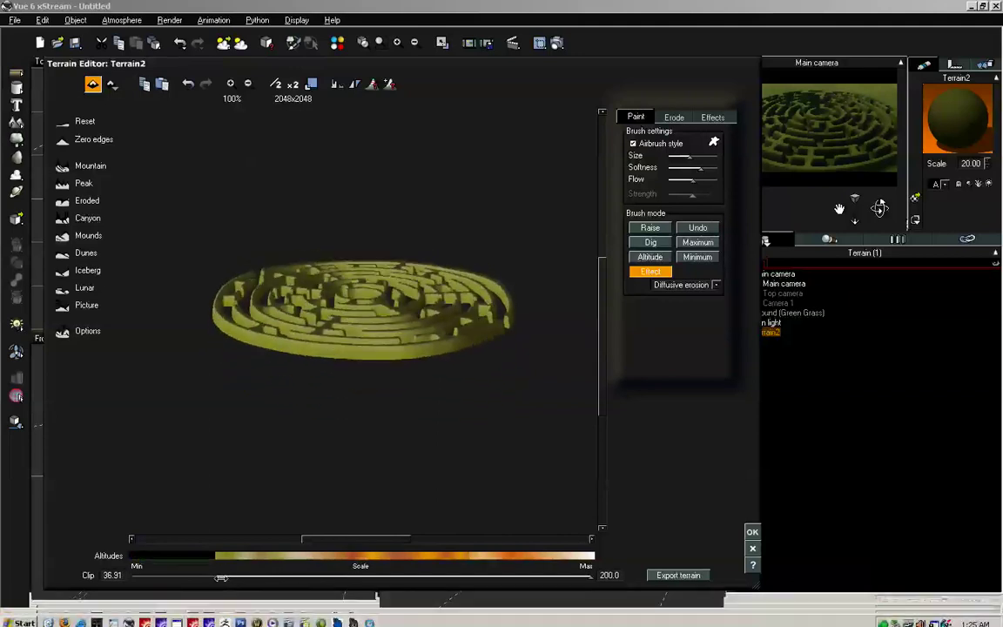
pyautogui.moveTo(222, 577); pyautogui.dragTo(205, 577)
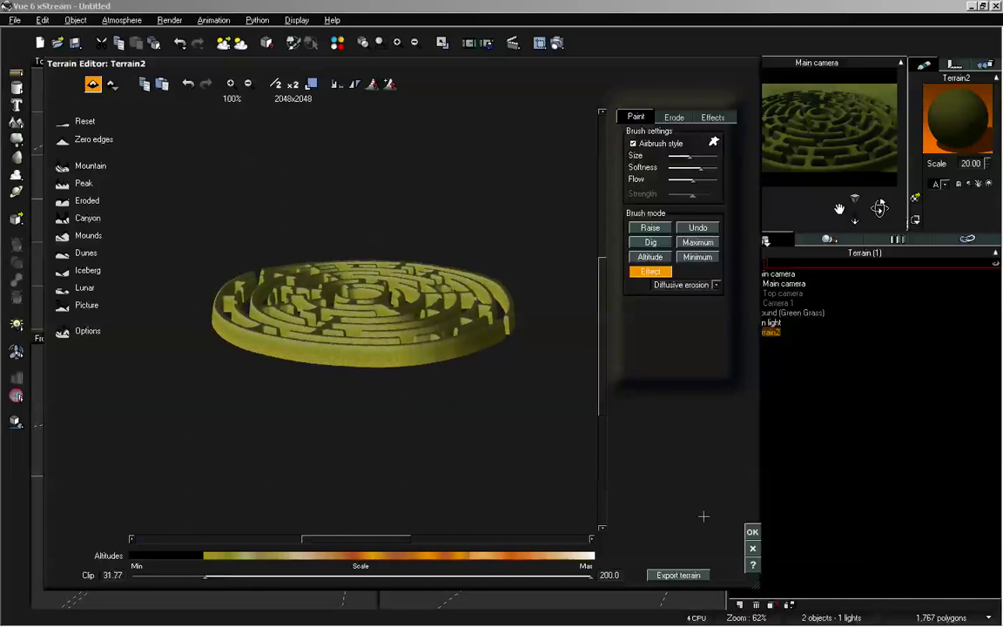
pyautogui.click(753, 532)
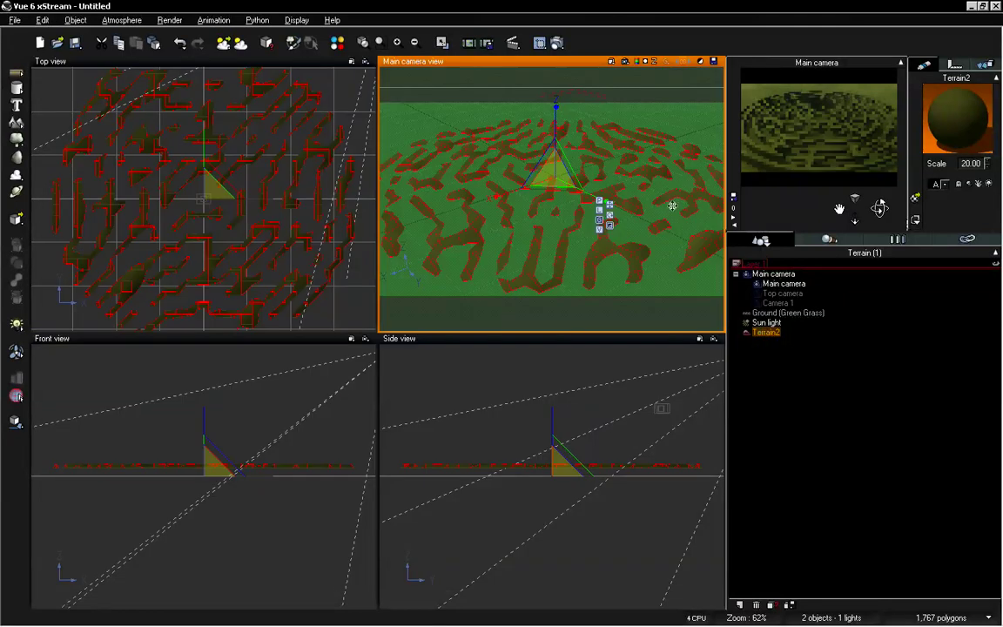
# Stretch the clipped maze terrain taller along the Z axis and drop it onto the ground plane
pyautogui.moveTo(556, 101); pyautogui.dragTo(557, 12)
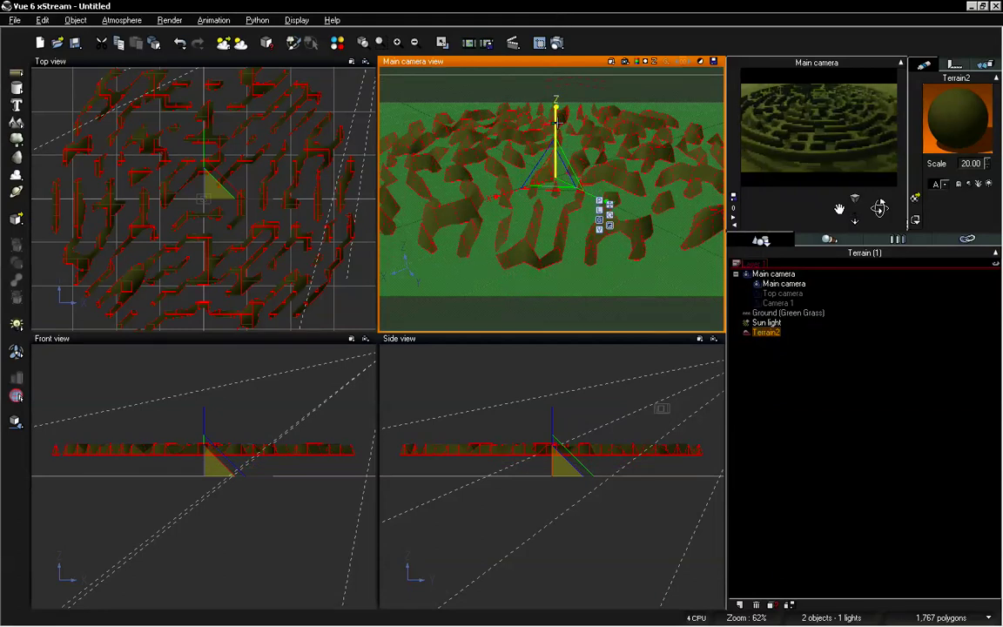
pyautogui.moveTo(559, 123); pyautogui.dragTo(556, 115)
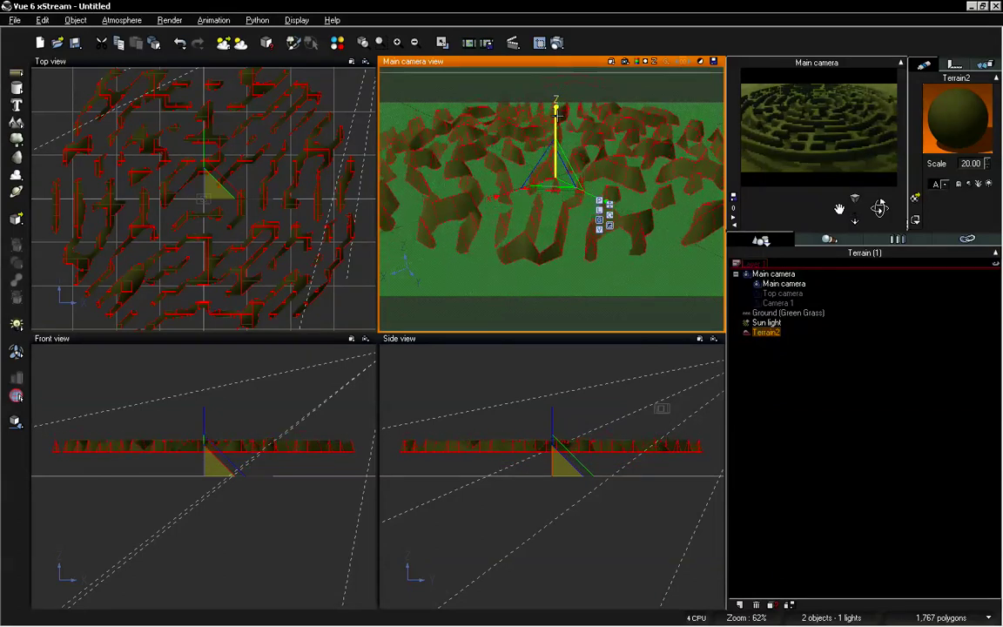
pyautogui.click(16, 422)
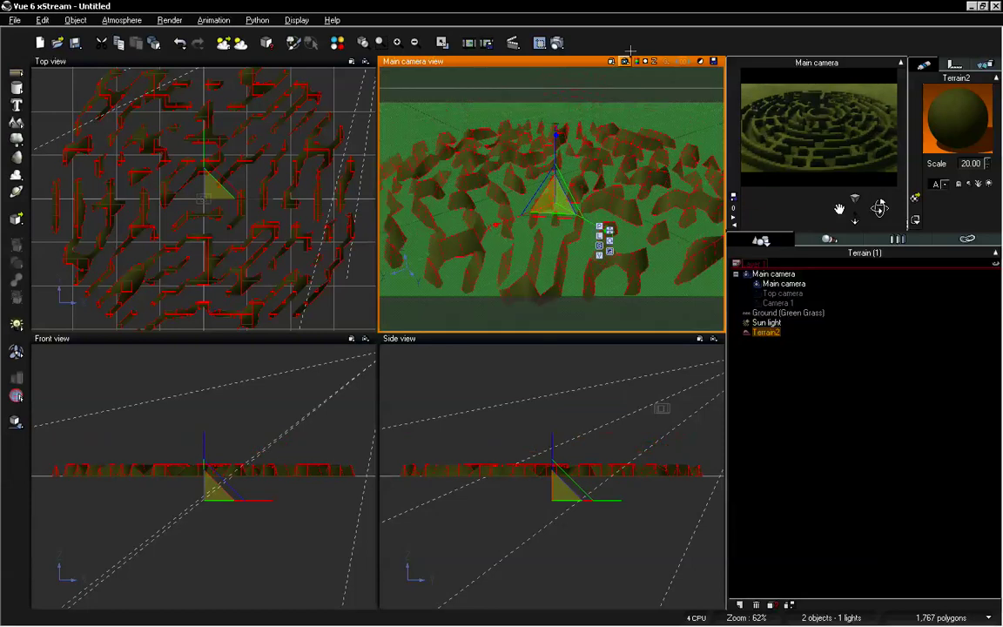
# Render the main camera view of the taller maze walls, inspect the result and close the render display
pyautogui.click(557, 42)
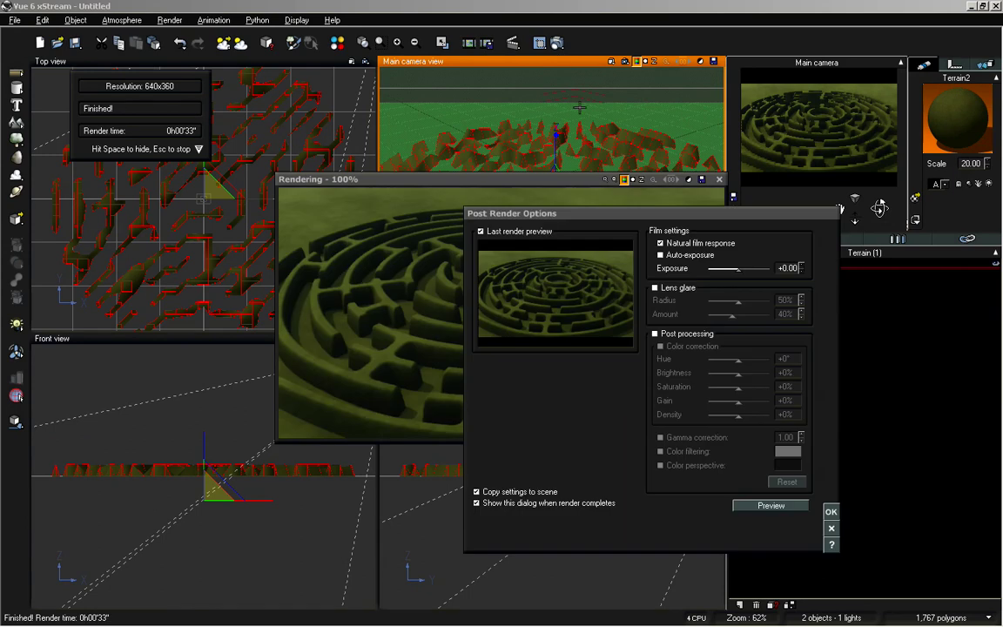
pyautogui.click(831, 511)
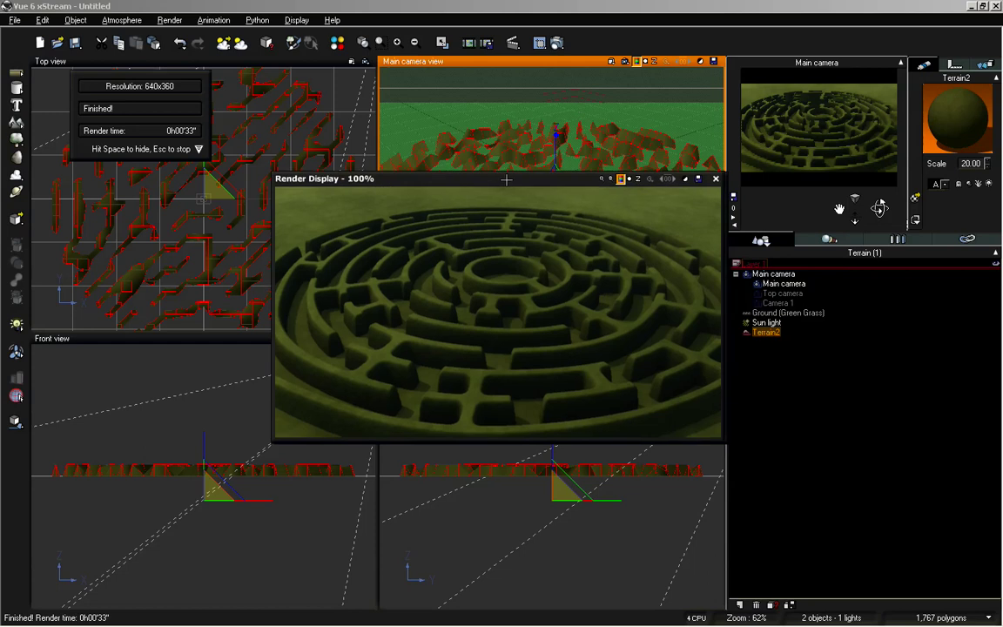
pyautogui.moveTo(508, 180); pyautogui.dragTo(481, 178)
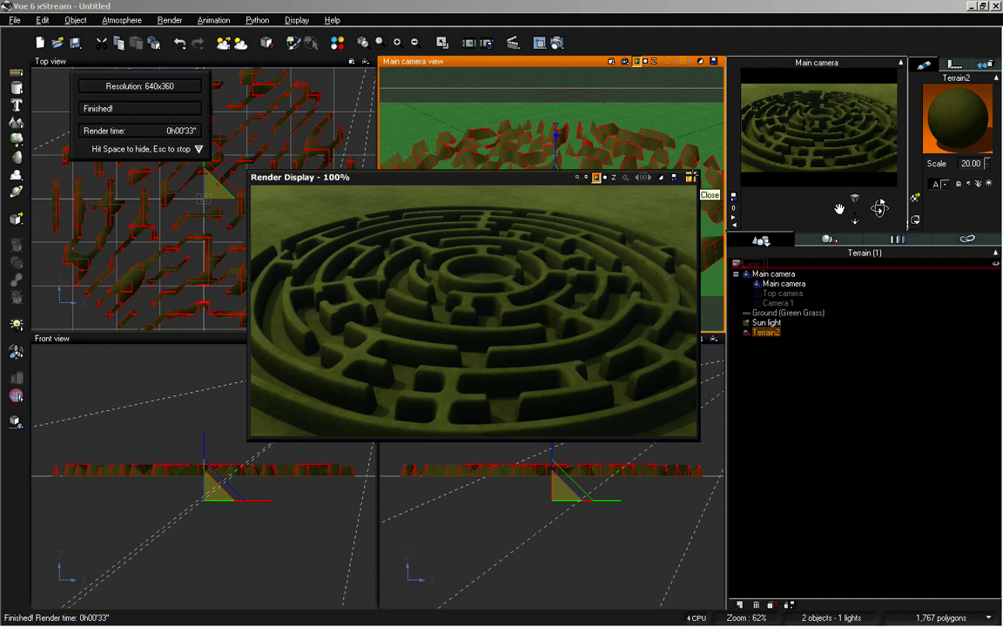
pyautogui.click(690, 177)
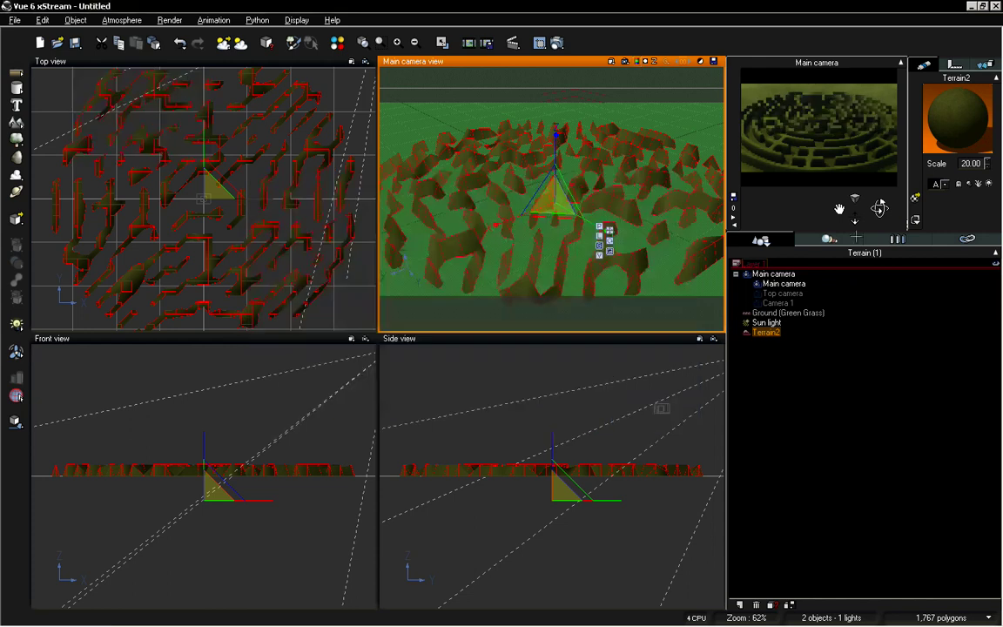
# Reposition the main camera lower and closer to view the maze walls at a shallower angle
pyautogui.moveTo(856, 210); pyautogui.dragTo(860, 229)
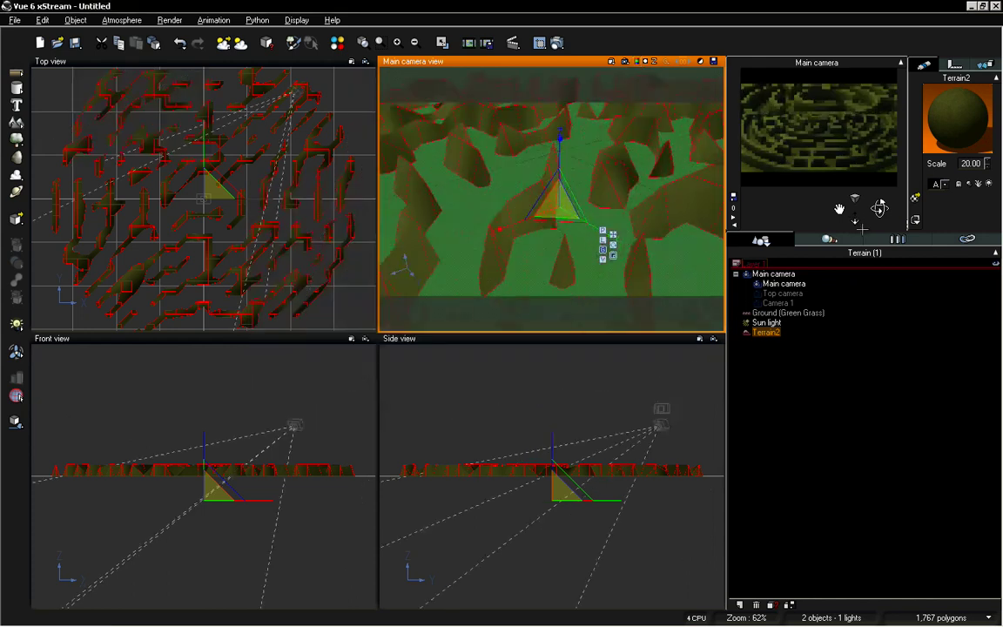
pyautogui.moveTo(880, 209); pyautogui.dragTo(881, 179)
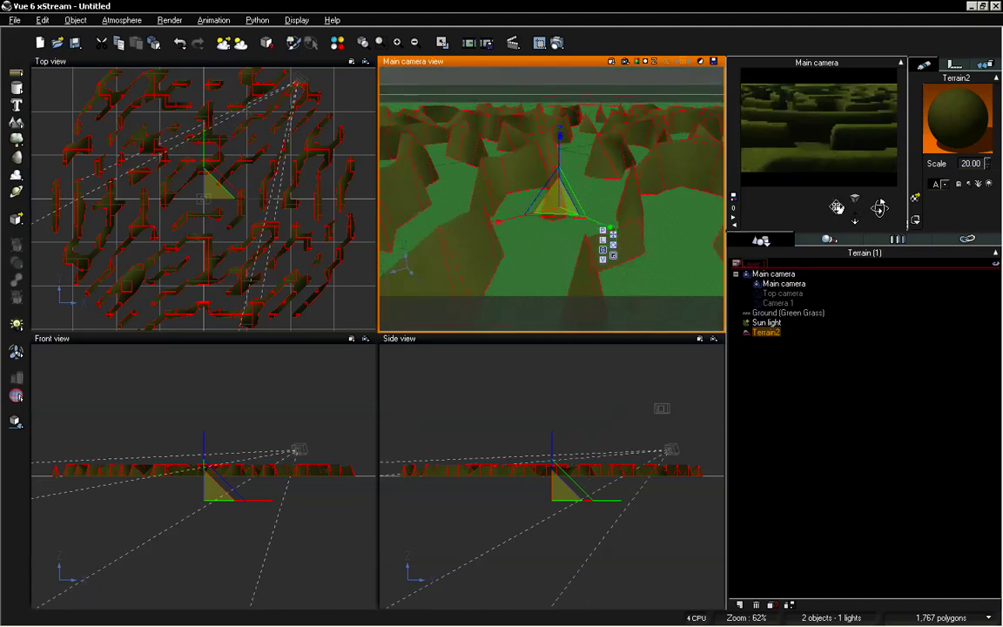
pyautogui.moveTo(839, 207)
pyautogui.mouseDown()
pyautogui.moveTo(876, 213)
pyautogui.moveTo(869, 227)
pyautogui.moveTo(854, 225)
pyautogui.moveTo(839, 205)
pyautogui.mouseUp()
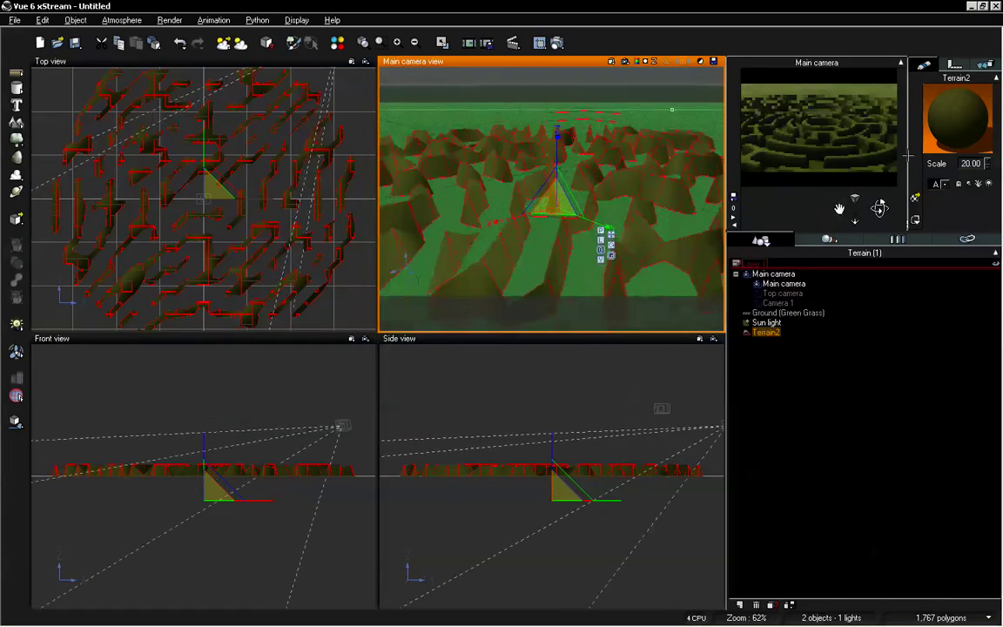
# Rename the maze terrain's material to Maze and accept the material edits
pyautogui.doubleClick(948, 105)
pyautogui.moveTo(570, 62); pyautogui.dragTo(514, 169)
pyautogui.click(504, 208)
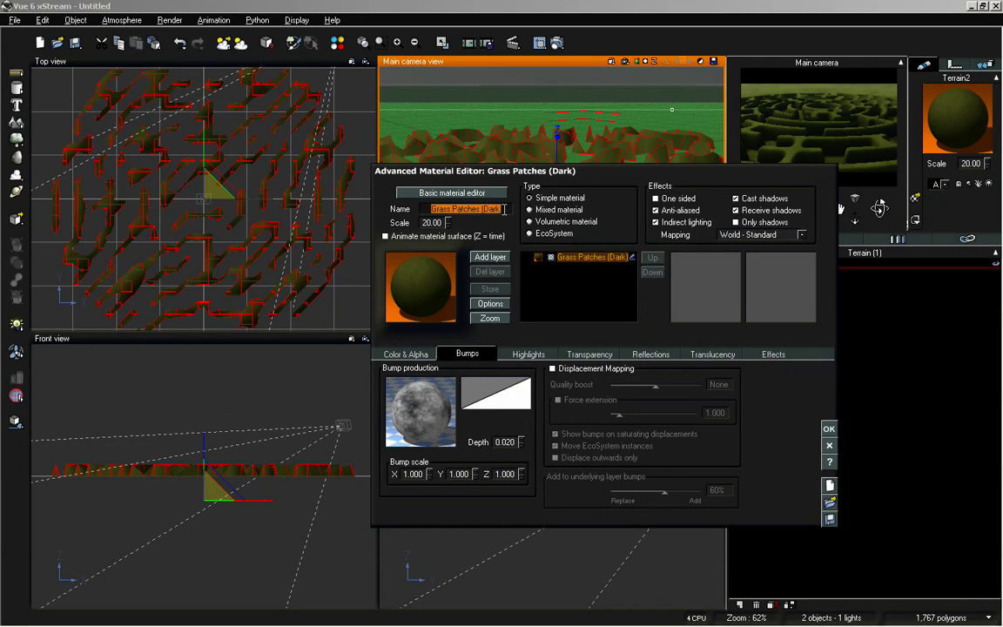
pyautogui.write('Maze')
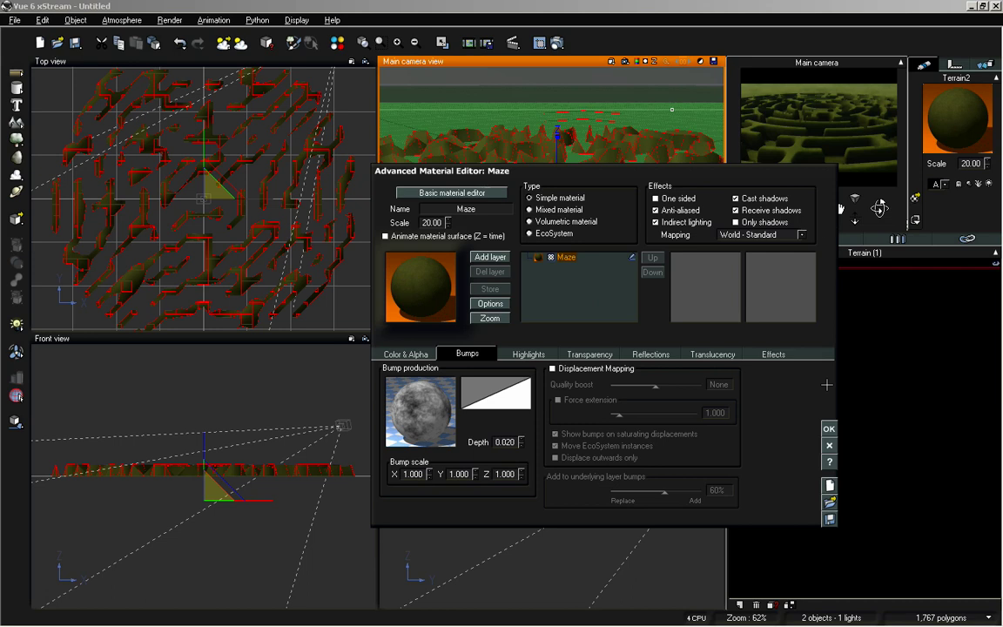
pyautogui.click(829, 429)
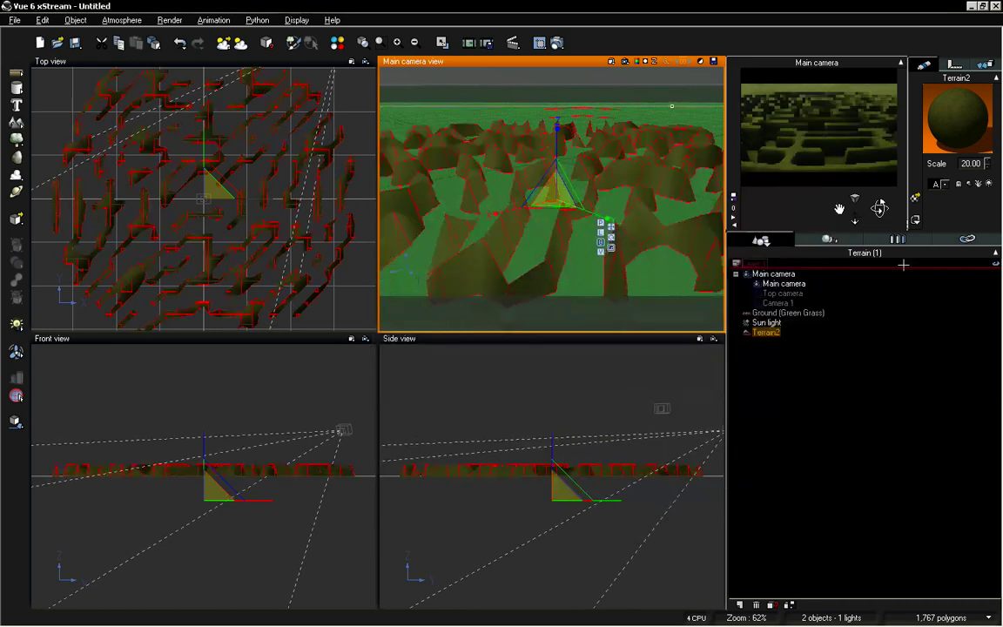
# Set the Maze material's bump depth to 0.1 and accept the material edits
pyautogui.doubleClick(972, 109)
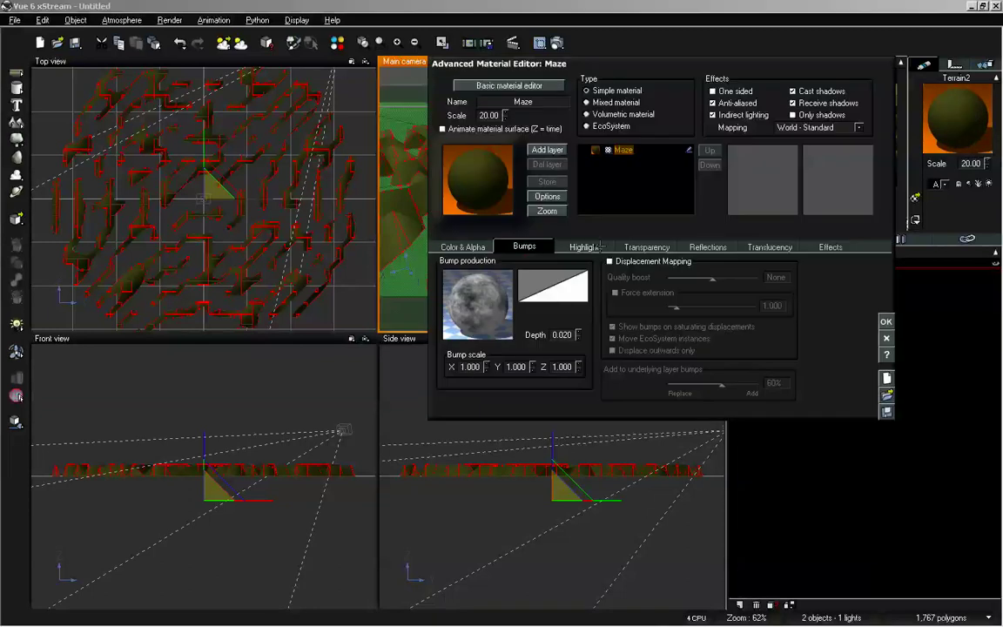
pyautogui.moveTo(583, 73); pyautogui.dragTo(545, 226)
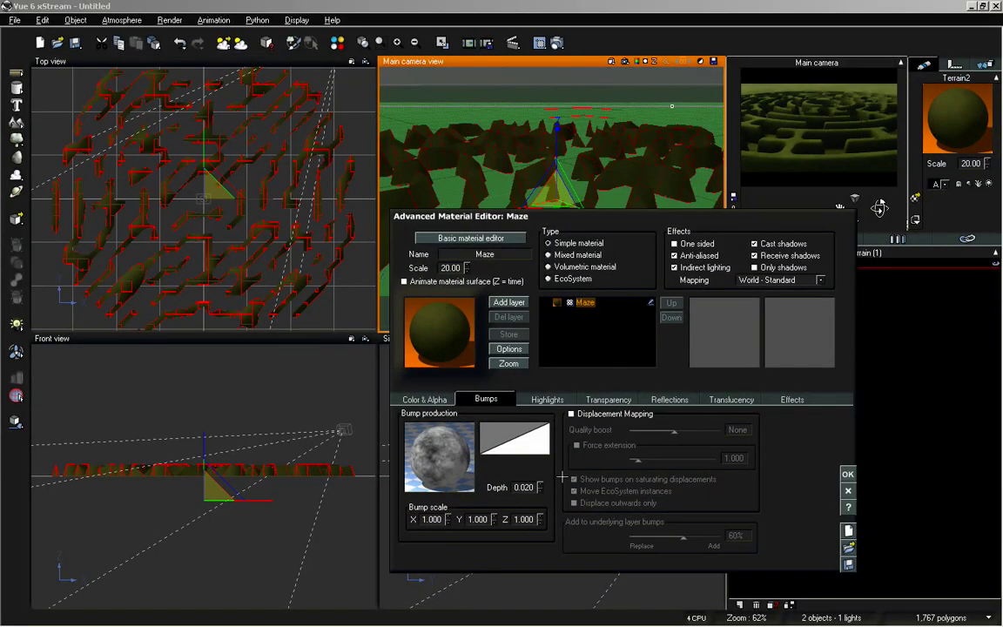
pyautogui.write('.1')
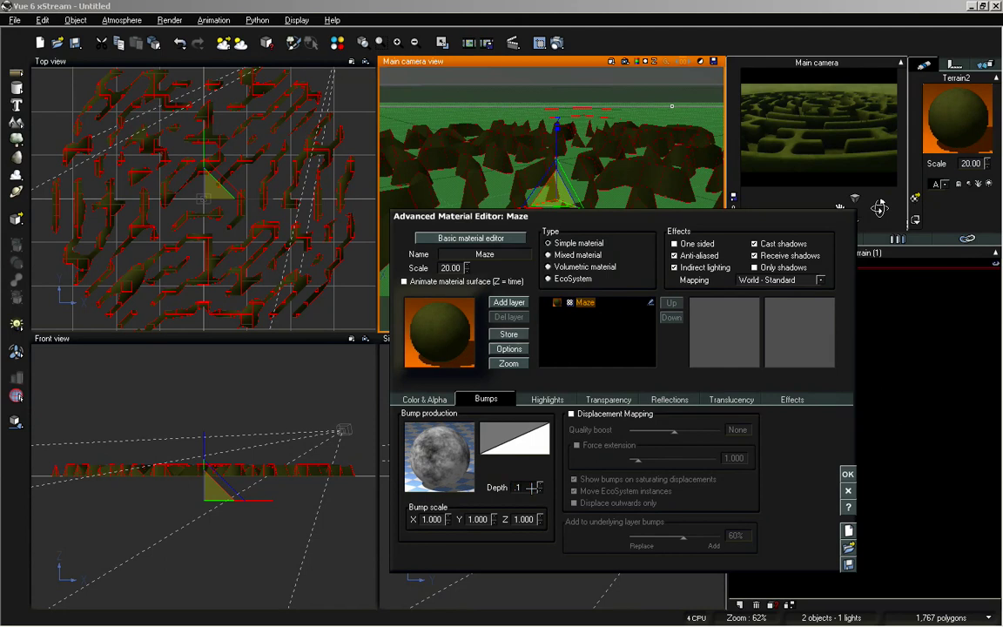
pyautogui.click(847, 474)
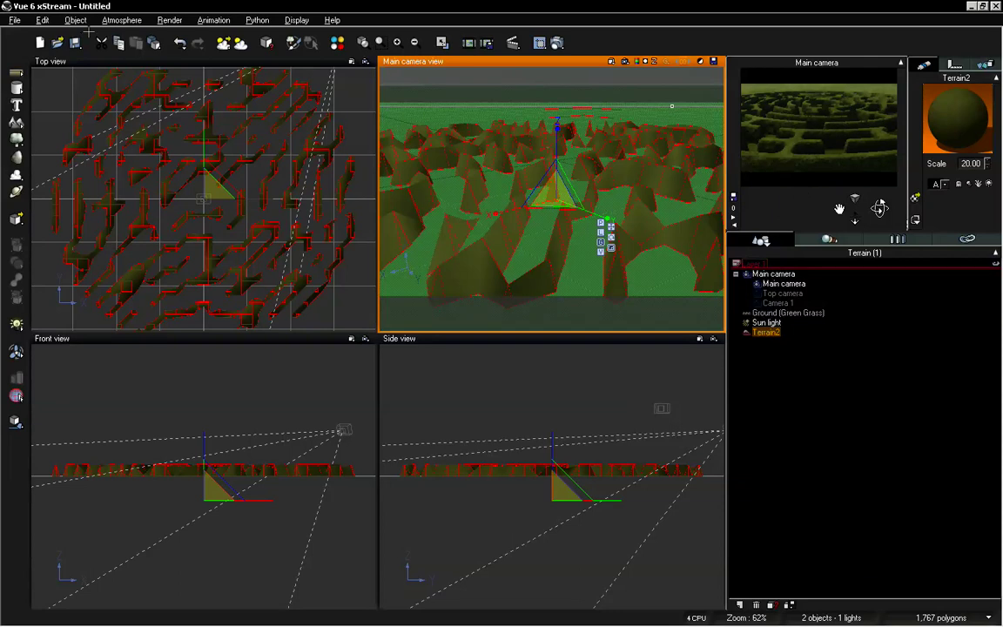
# Set the sun's pitch to 99.26° and its azimuth to 117.8° in the Atmosphere Editor and accept
pyautogui.click(121, 19)
pyautogui.click(131, 80)
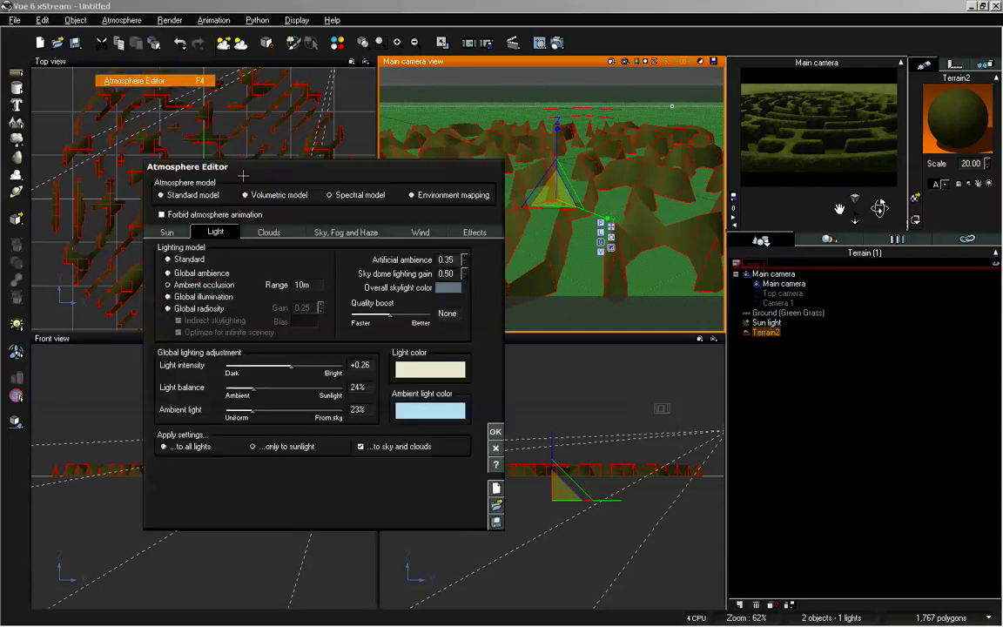
pyautogui.click(166, 232)
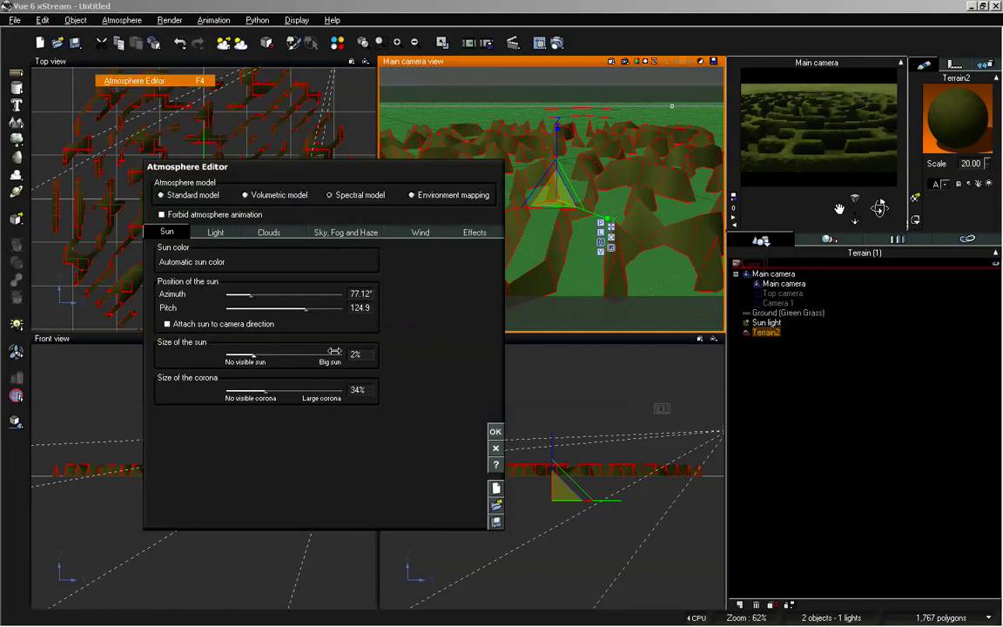
pyautogui.moveTo(311, 303); pyautogui.dragTo(295, 303)
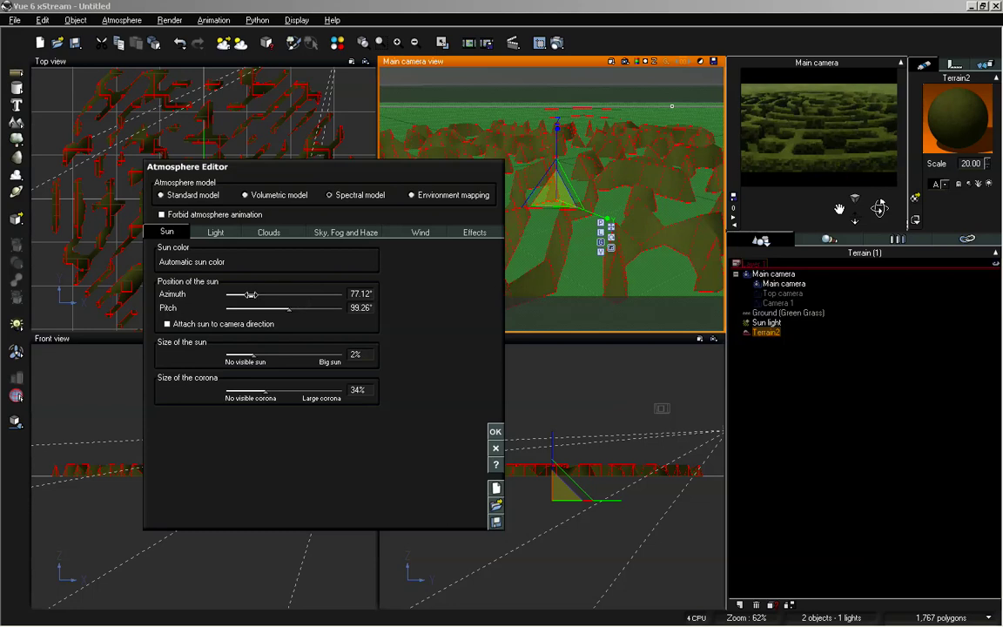
pyautogui.moveTo(250, 295)
pyautogui.mouseDown()
pyautogui.moveTo(234, 295)
pyautogui.moveTo(316, 293)
pyautogui.moveTo(269, 294)
pyautogui.mouseUp()
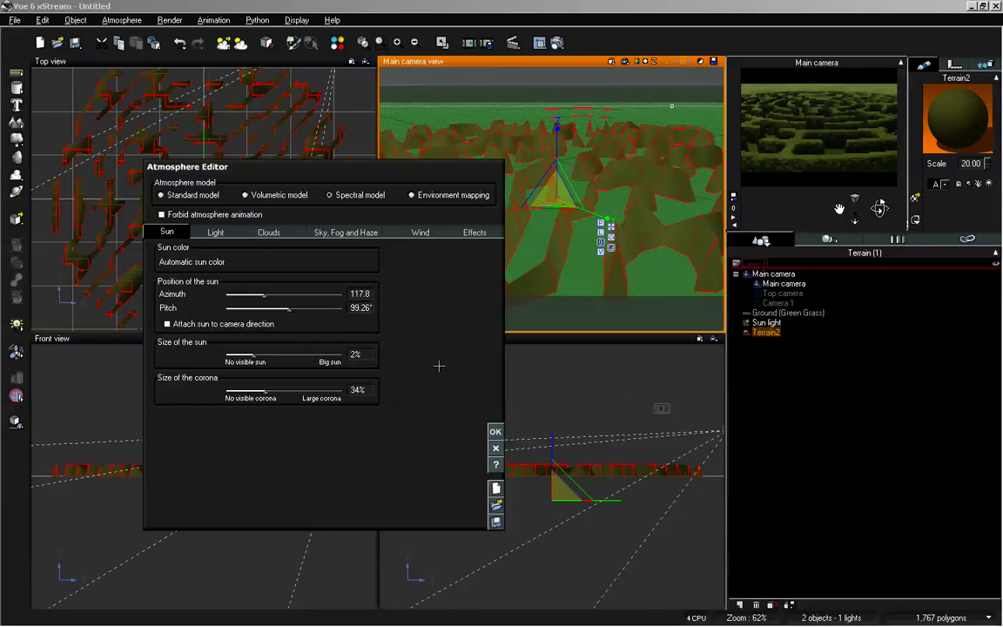
pyautogui.click(494, 432)
# Move the main camera close over the maze walls and render the view at 800x450
pyautogui.moveTo(880, 207); pyautogui.dragTo(879, 206)
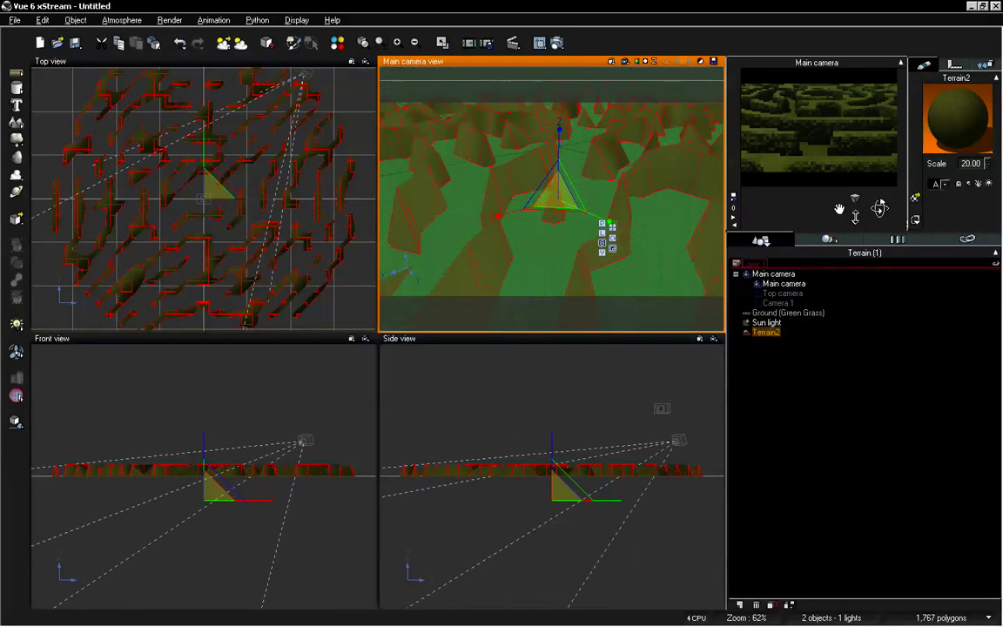
pyautogui.moveTo(880, 207); pyautogui.dragTo(869, 222)
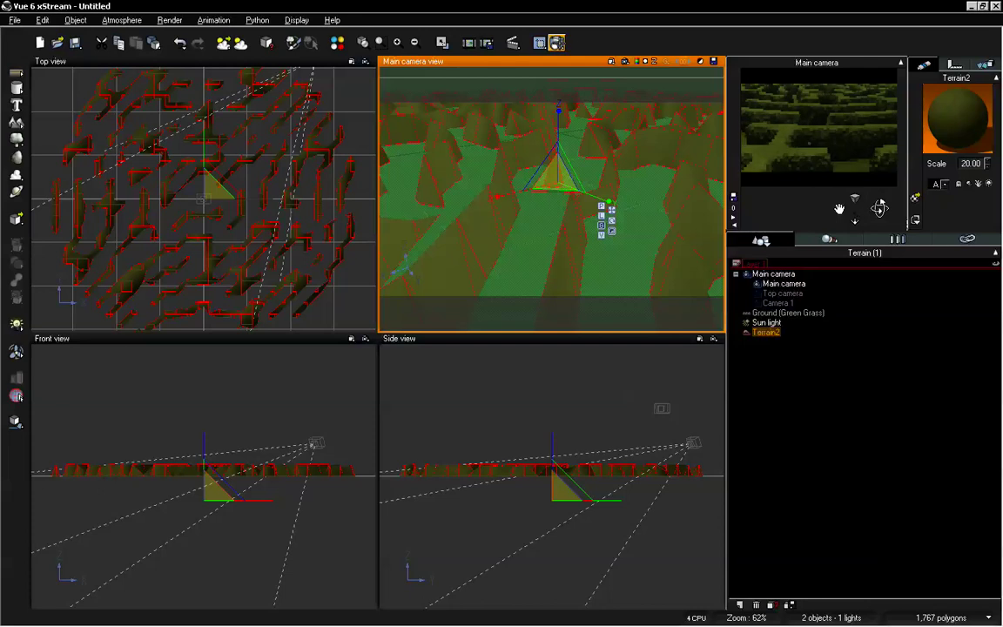
pyautogui.click(556, 42)
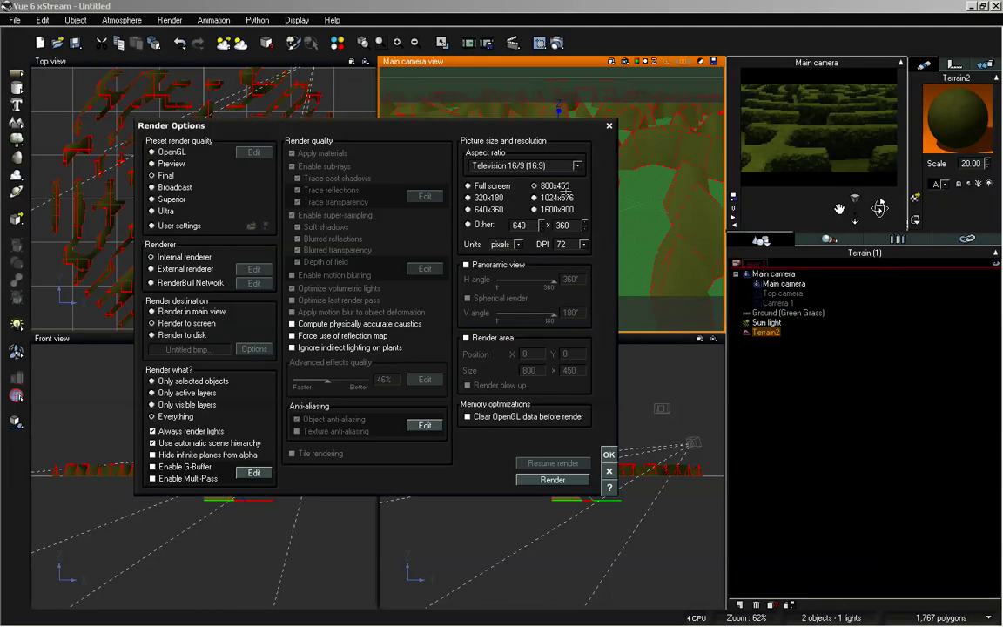
pyautogui.click(557, 480)
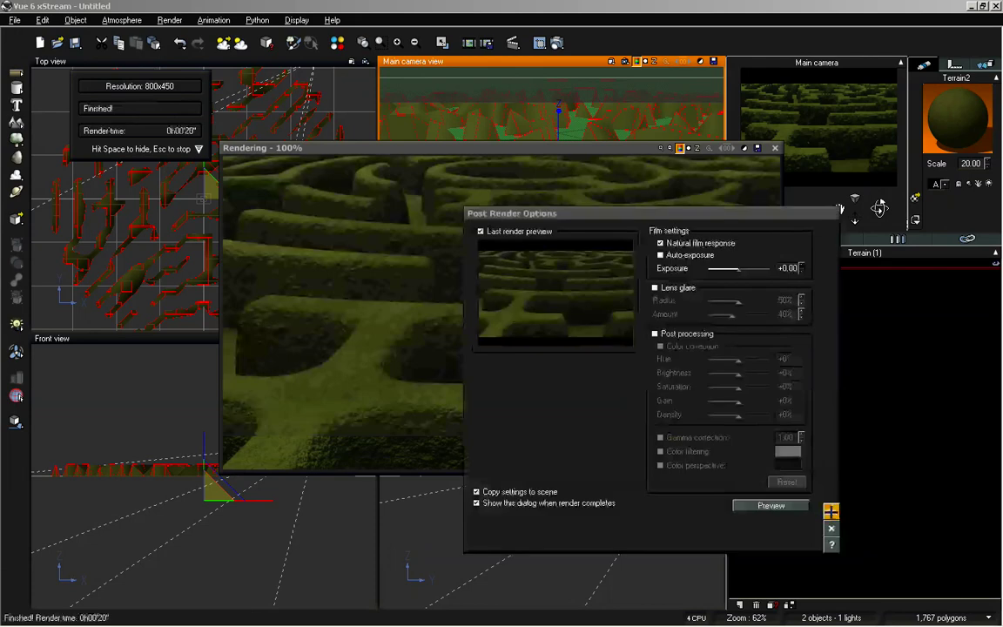
pyautogui.click(830, 511)
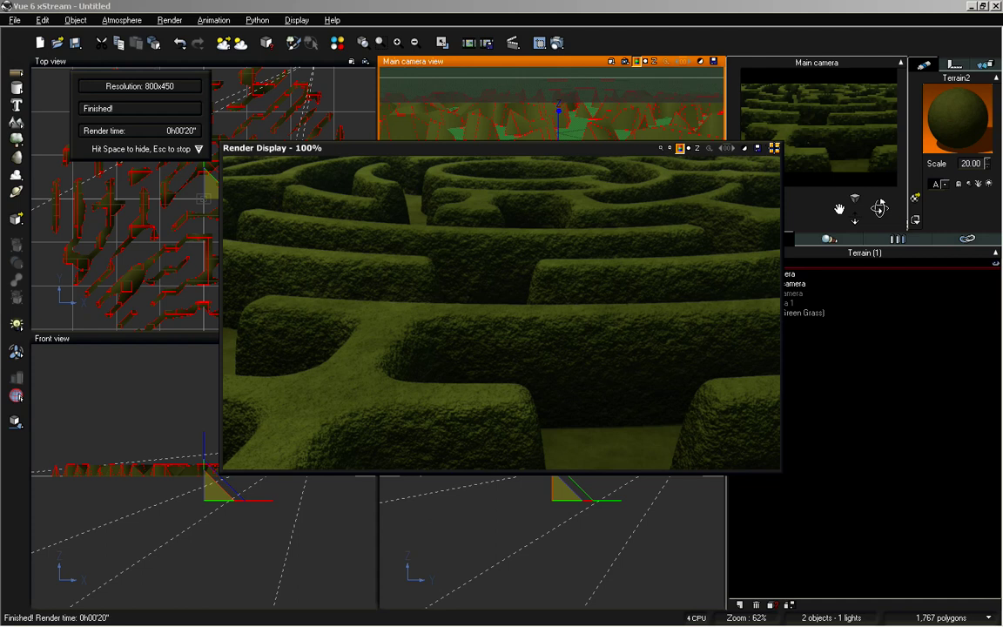
pyautogui.press('space')
# Set the Maze material's bump depth to 0.07 and close the material editor
pyautogui.doubleClick(605, 214)
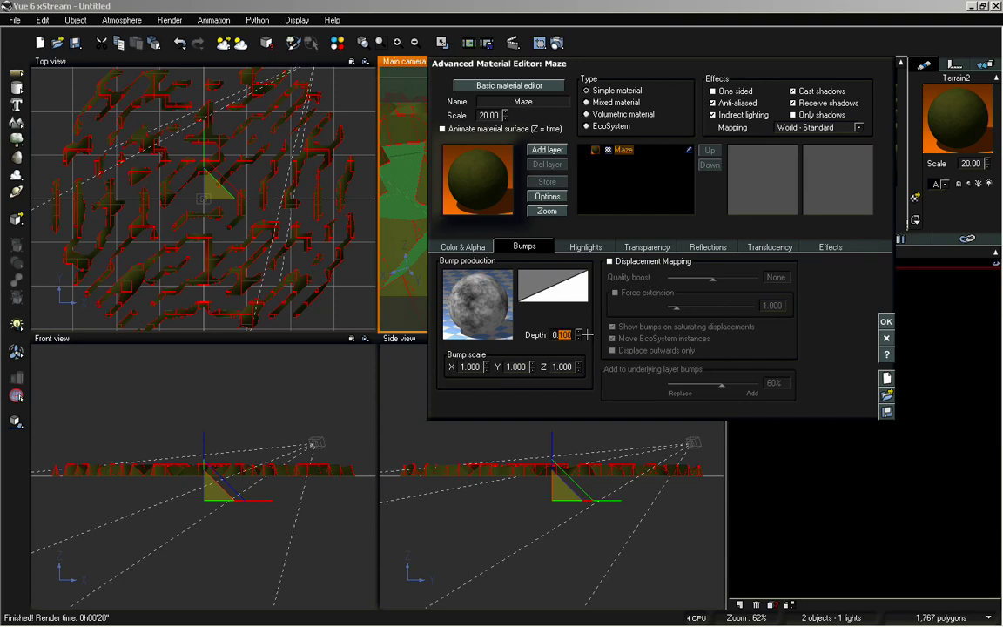
pyautogui.write('08')
pyautogui.press('Return')
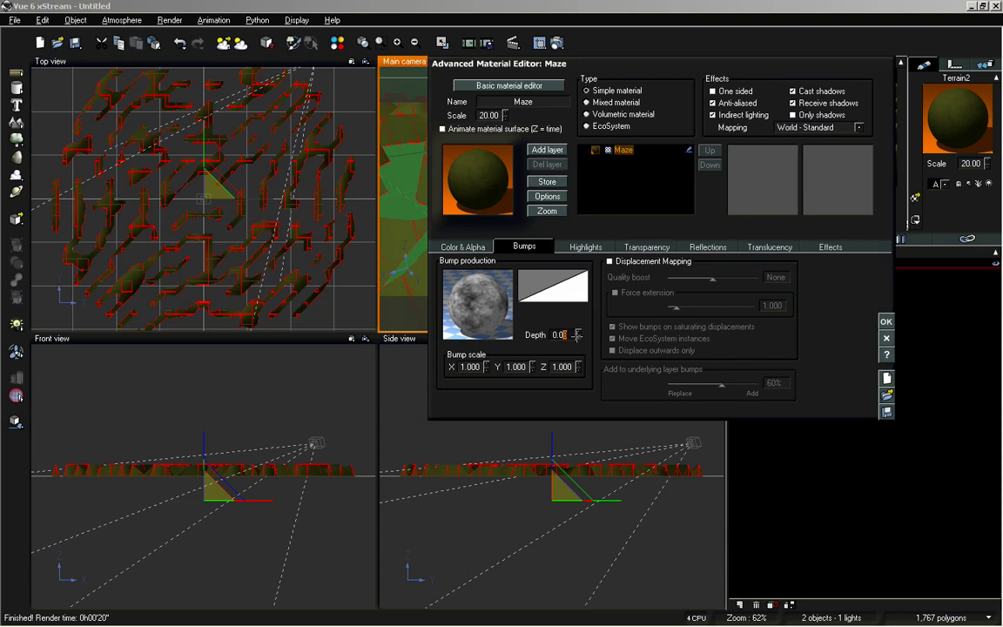
pyautogui.click(576, 336)
pyautogui.click(887, 338)
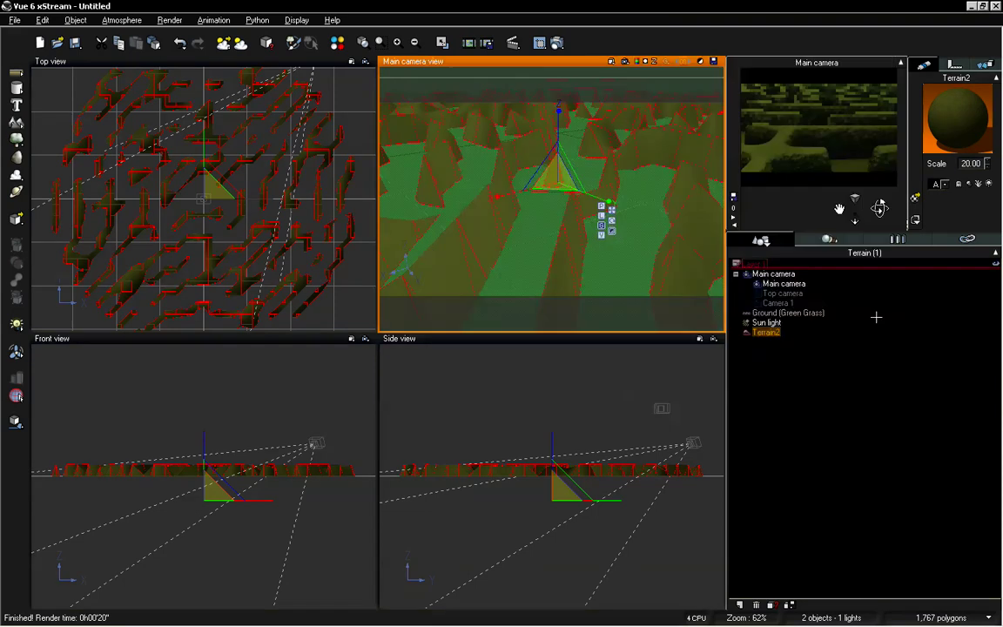
# Render the main camera view at 800x450, accept the post-render options and close the finished render
pyautogui.click(487, 42)
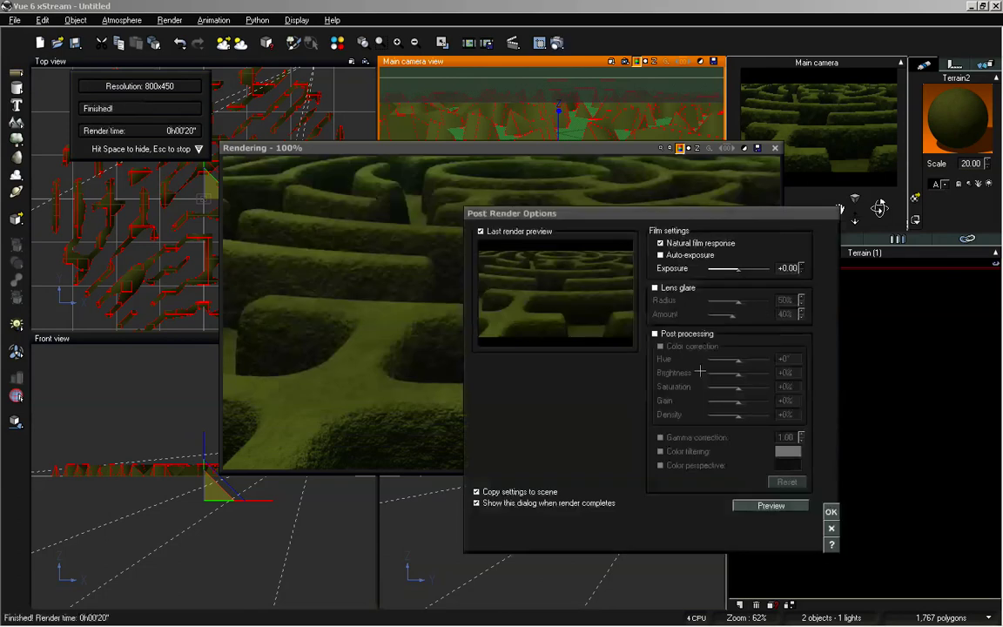
pyautogui.click(831, 512)
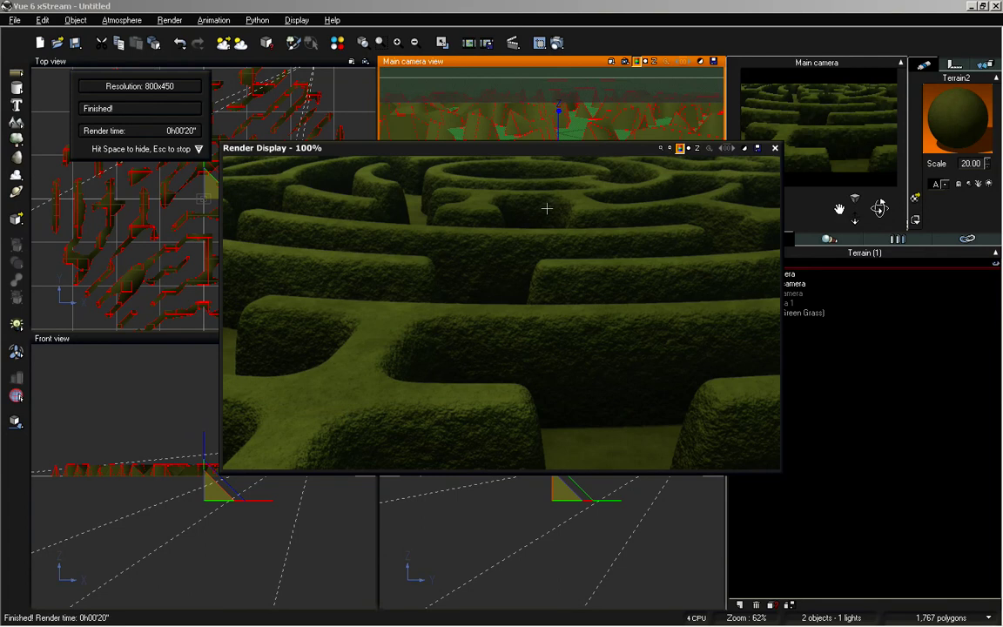
pyautogui.click(774, 148)
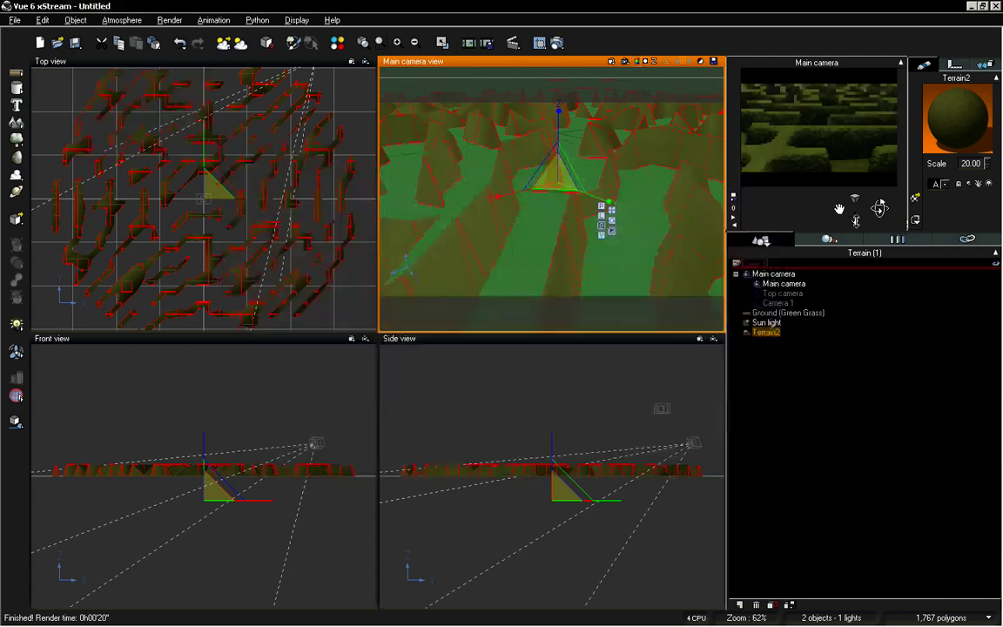
# Raise and orbit the main camera for a wider view of the maze, and set the sun's pitch to 129.2° in the Atmosphere Editor
pyautogui.moveTo(877, 212); pyautogui.dragTo(878, 202)
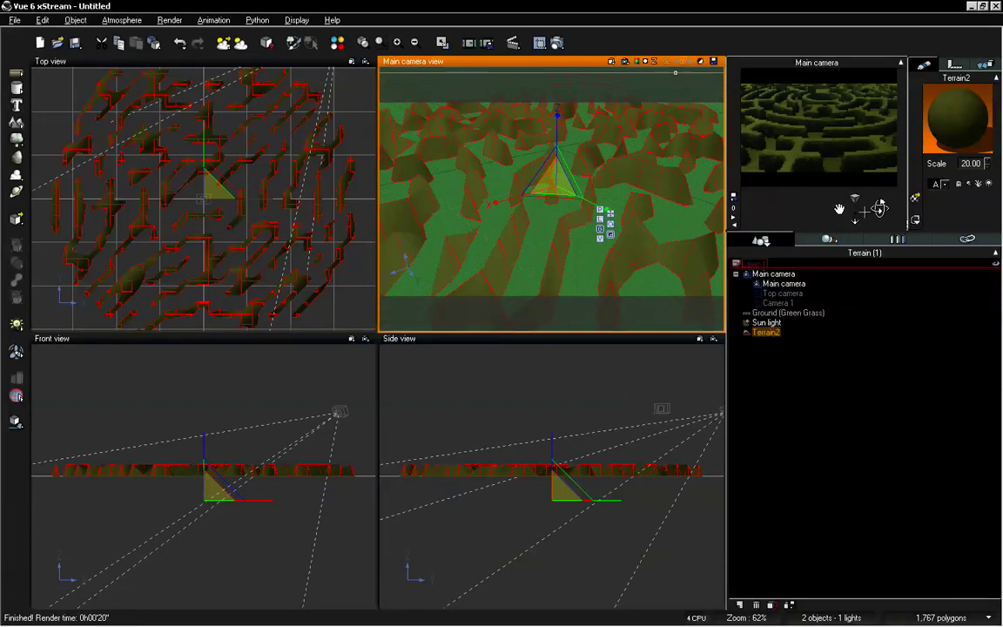
pyautogui.moveTo(879, 206); pyautogui.dragTo(880, 210)
pyautogui.click(122, 19)
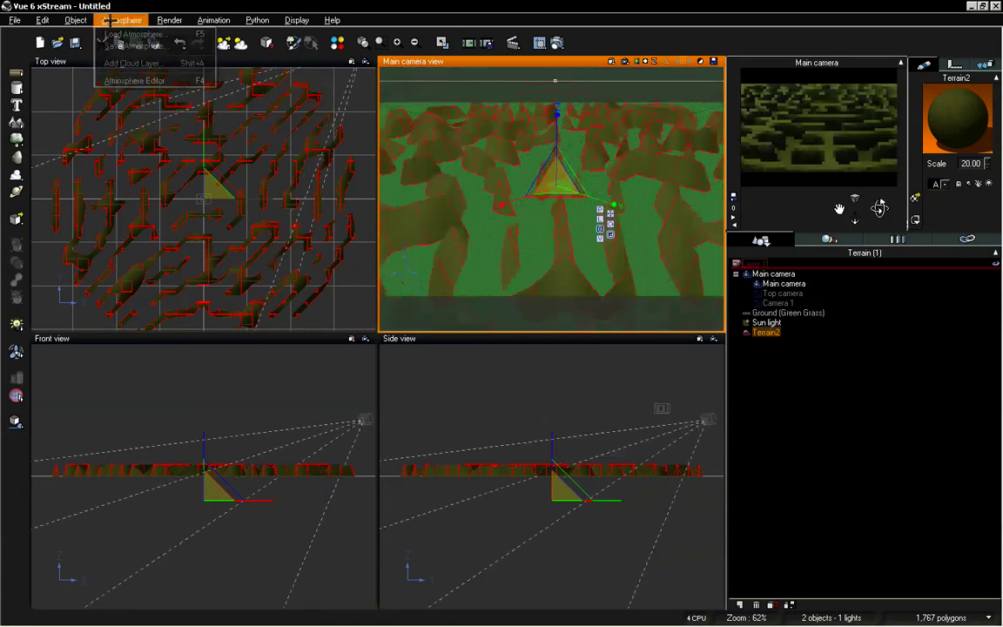
pyautogui.click(116, 80)
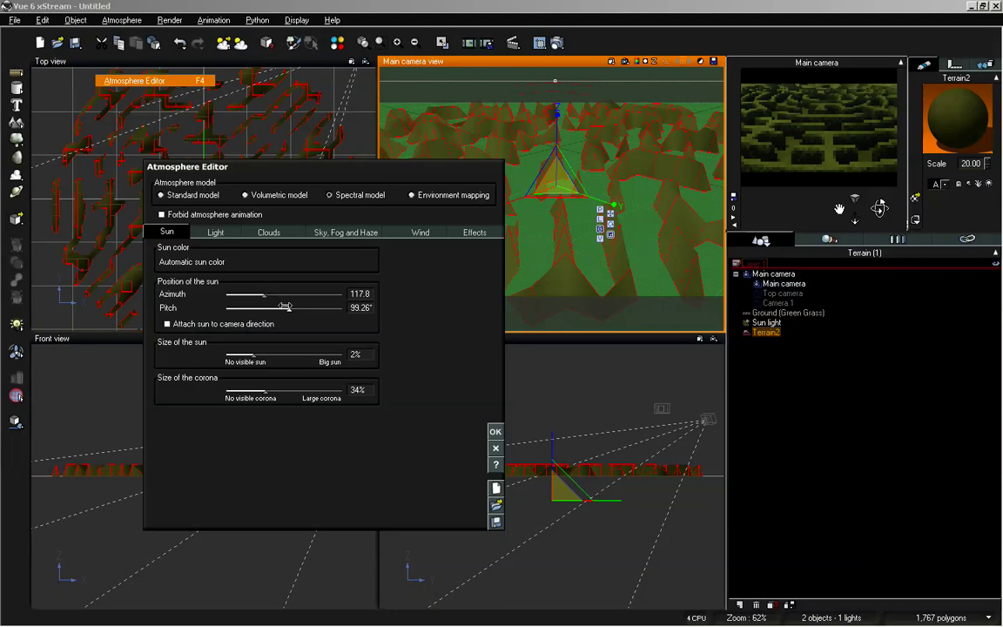
pyautogui.moveTo(288, 308); pyautogui.dragTo(306, 307)
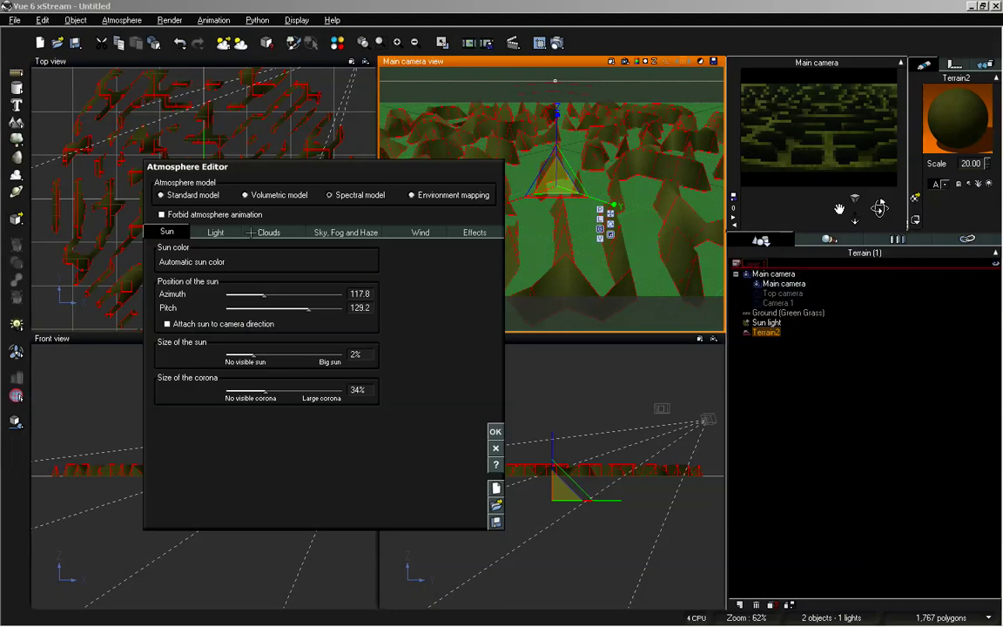
# Set the atmosphere's light intensity to +0.31, light balance to 32%, sky dome lighting gain to 0.60 and ambient light to 44%
pyautogui.click(215, 231)
pyautogui.moveTo(265, 387); pyautogui.dragTo(262, 387)
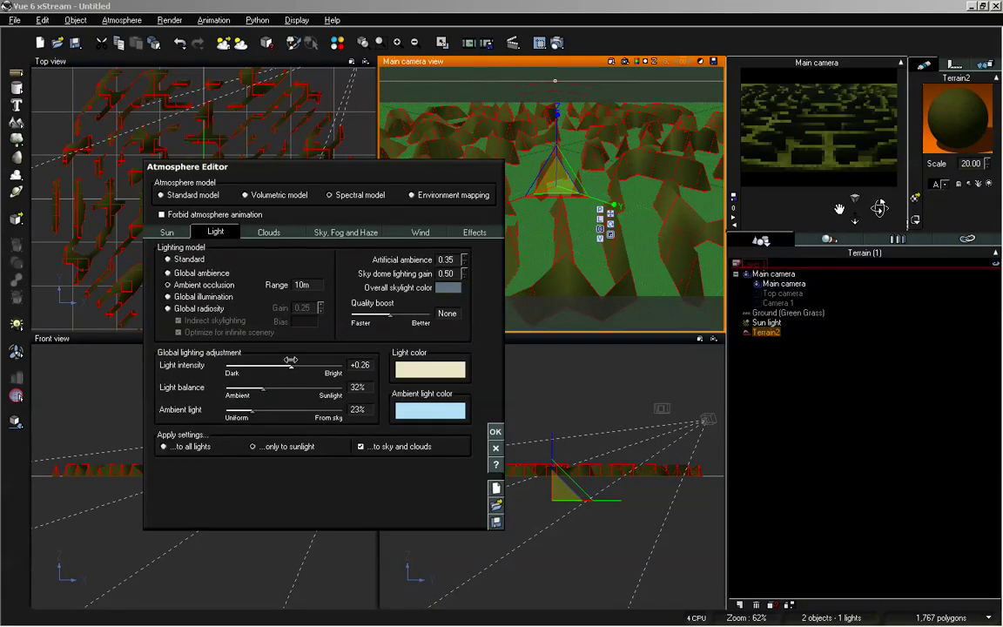
pyautogui.moveTo(292, 365); pyautogui.dragTo(295, 361)
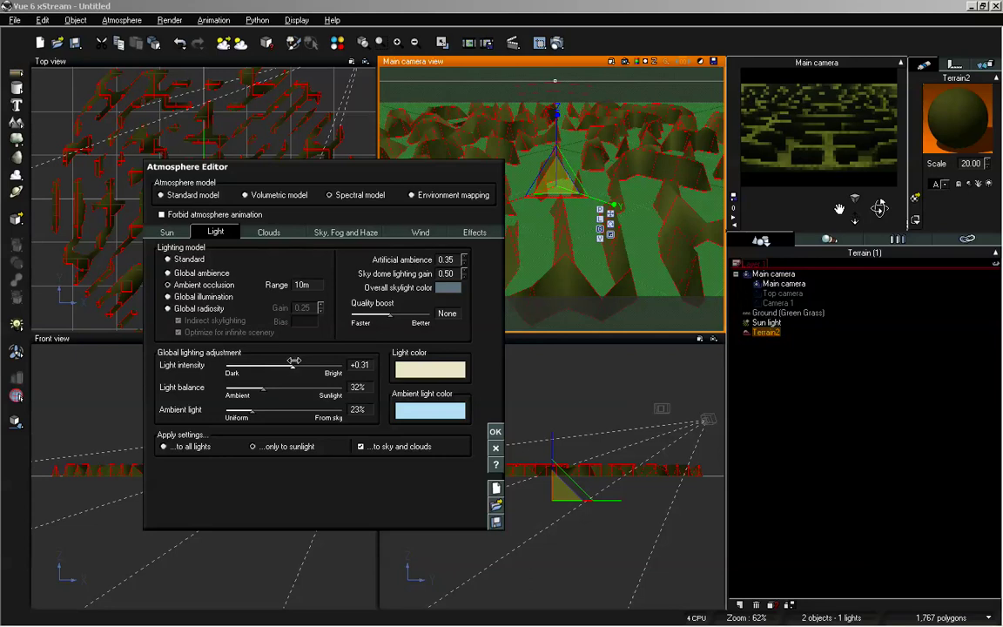
pyautogui.click(464, 274)
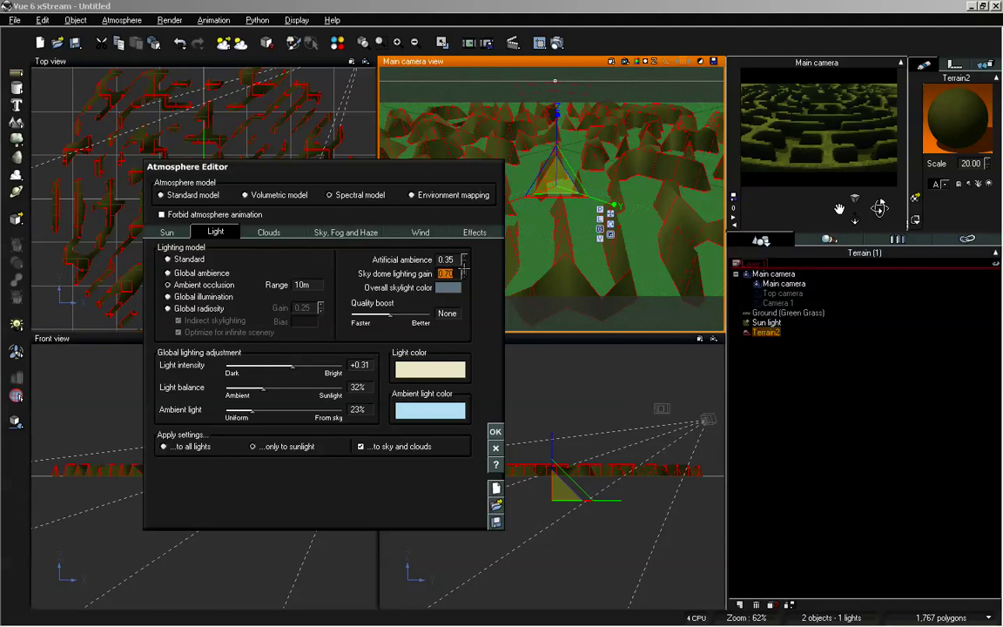
pyautogui.click(464, 276)
pyautogui.moveTo(253, 411); pyautogui.dragTo(284, 413)
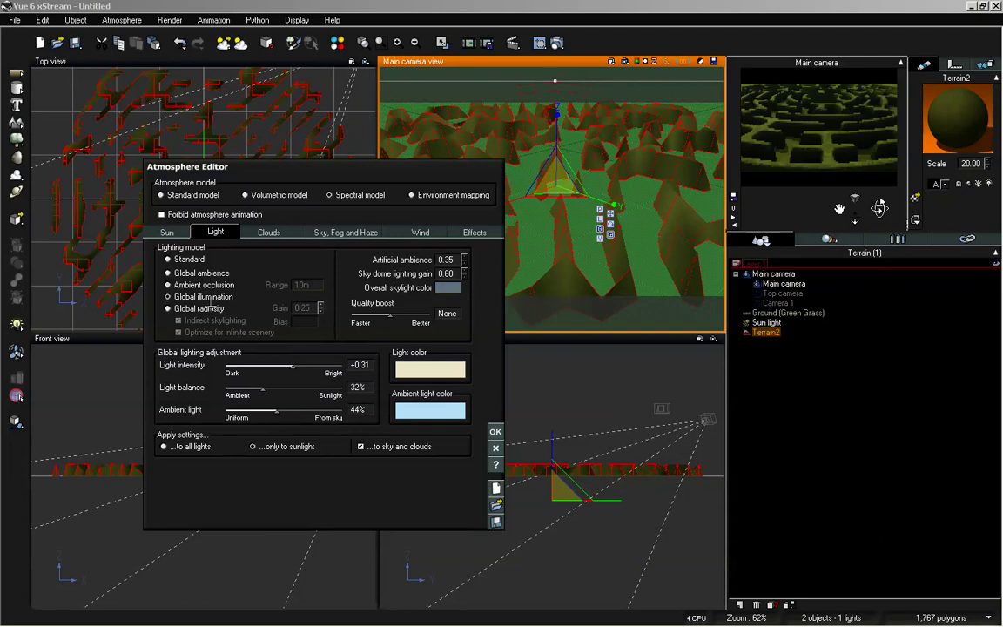
# Try the Global radiosity lighting model and return to Ambient occlusion
pyautogui.click(211, 308)
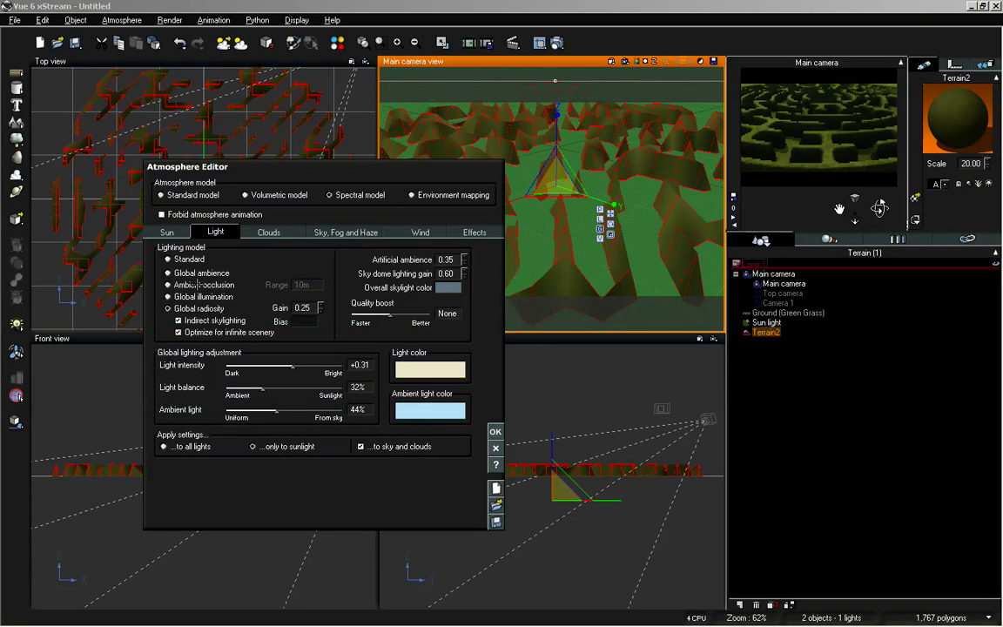
pyautogui.click(197, 274)
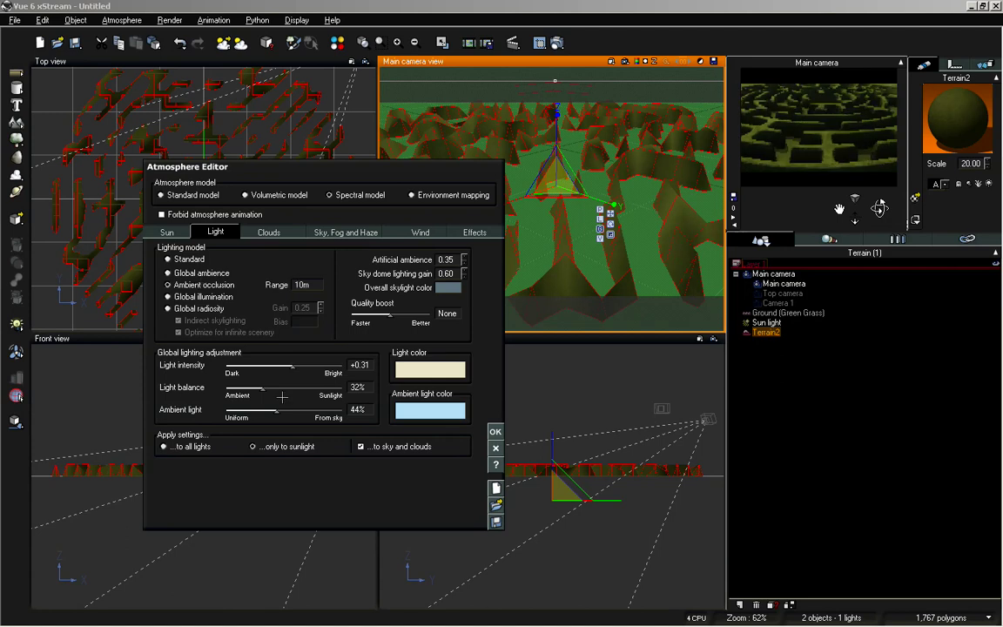
# Set light balance to 30%, ambient light to 39%, artificial ambience to 0.55 and the sun's azimuth to 259.2°, and accept the atmosphere
pyautogui.moveTo(274, 388); pyautogui.dragTo(278, 409)
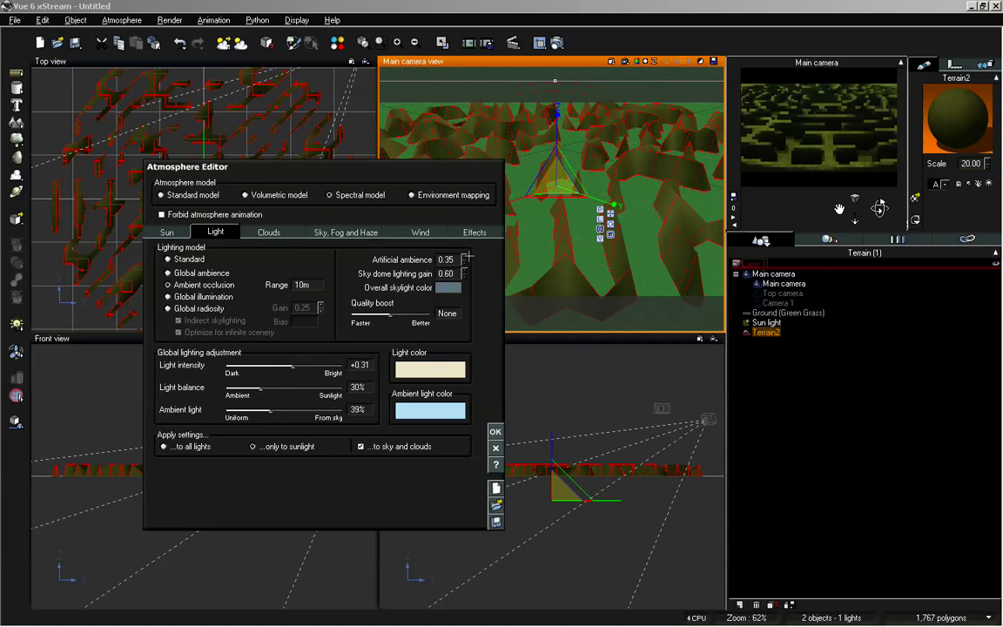
pyautogui.moveTo(464, 260); pyautogui.dragTo(460, 242)
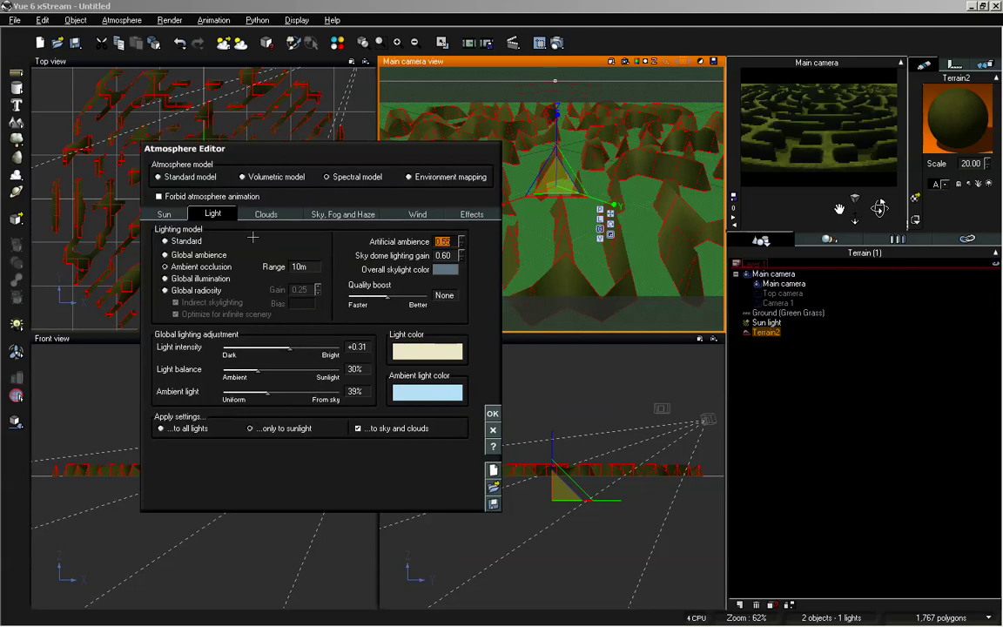
pyautogui.click(168, 214)
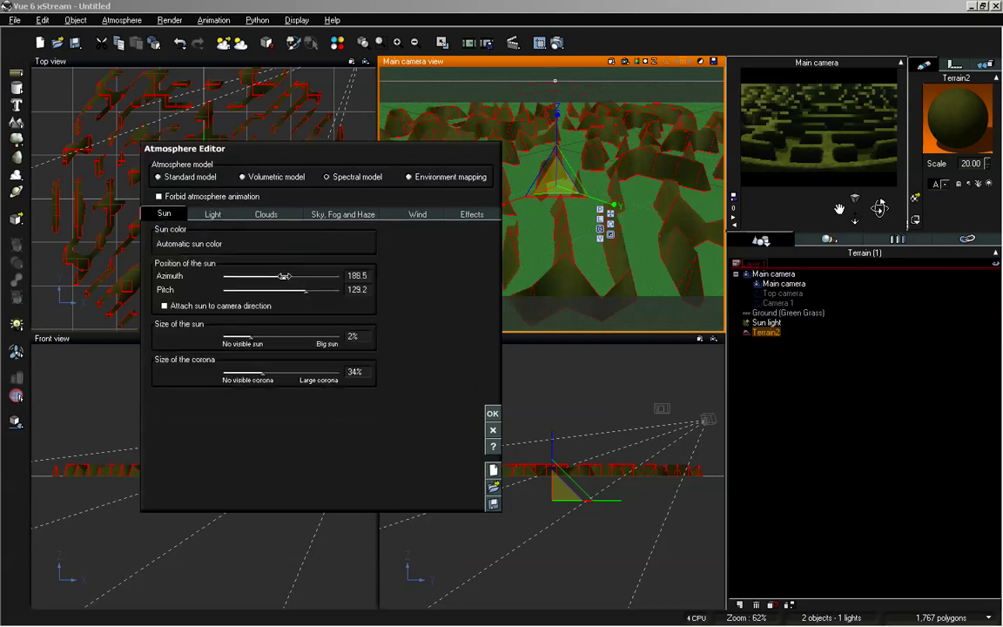
pyautogui.moveTo(281, 276); pyautogui.dragTo(309, 276)
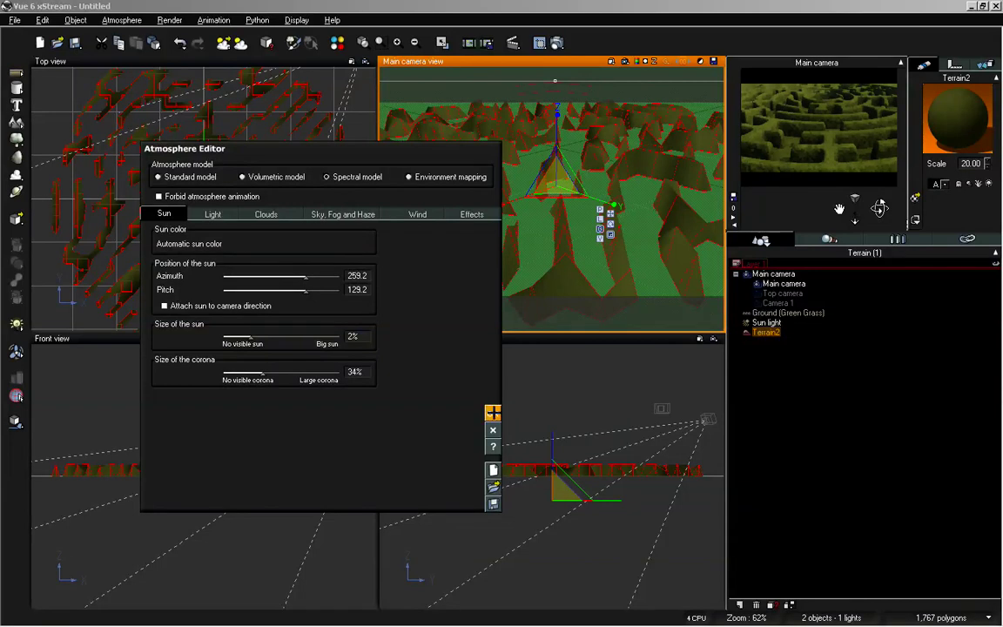
pyautogui.click(493, 411)
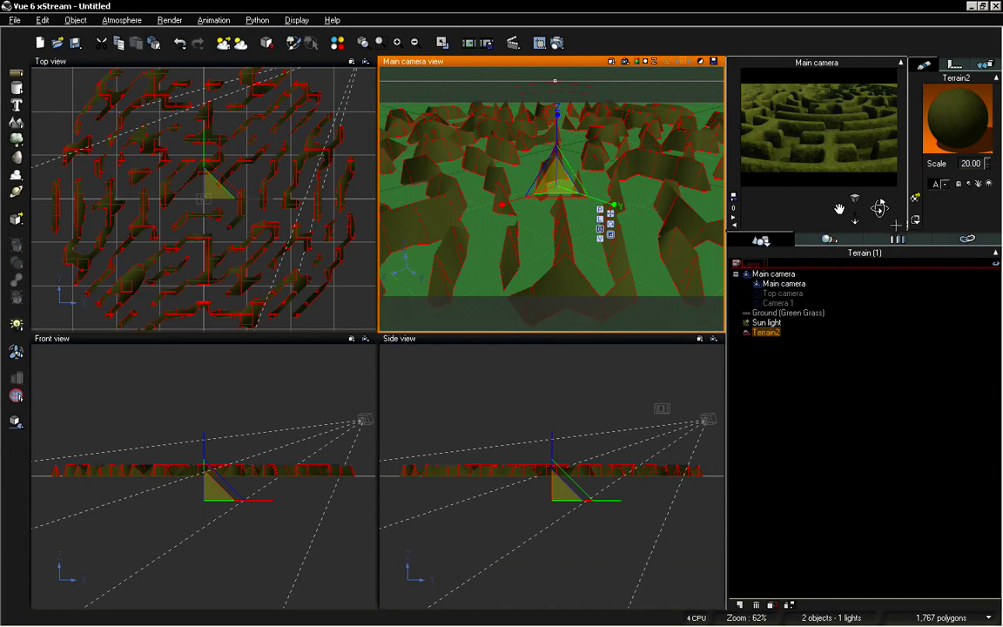
# Set the Maze material's bump depth to 0.05 and accept the material edits
pyautogui.doubleClick(936, 115)
pyautogui.doubleClick(559, 335)
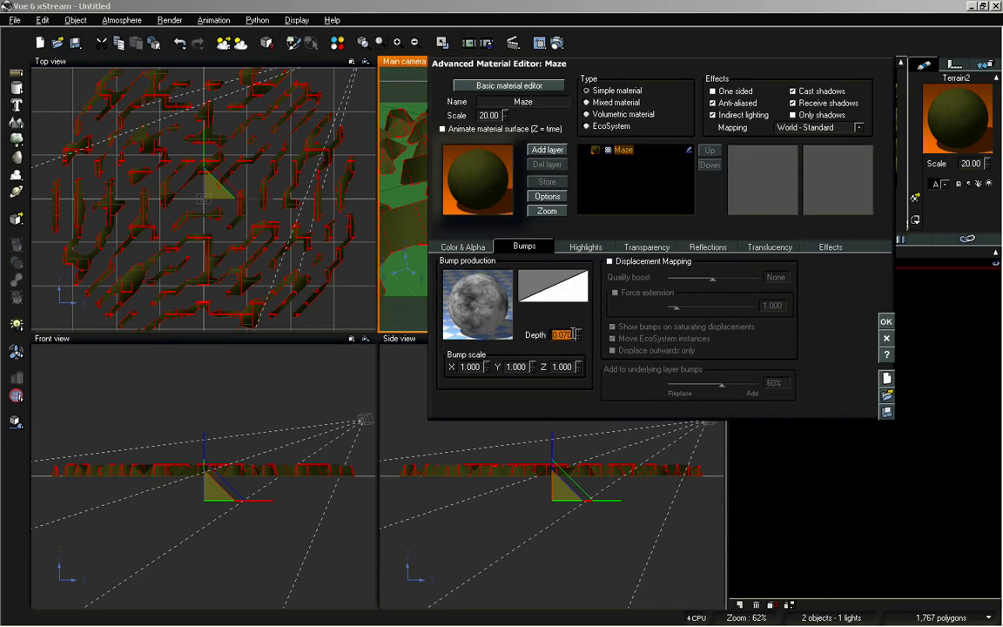
pyautogui.write('0.07')
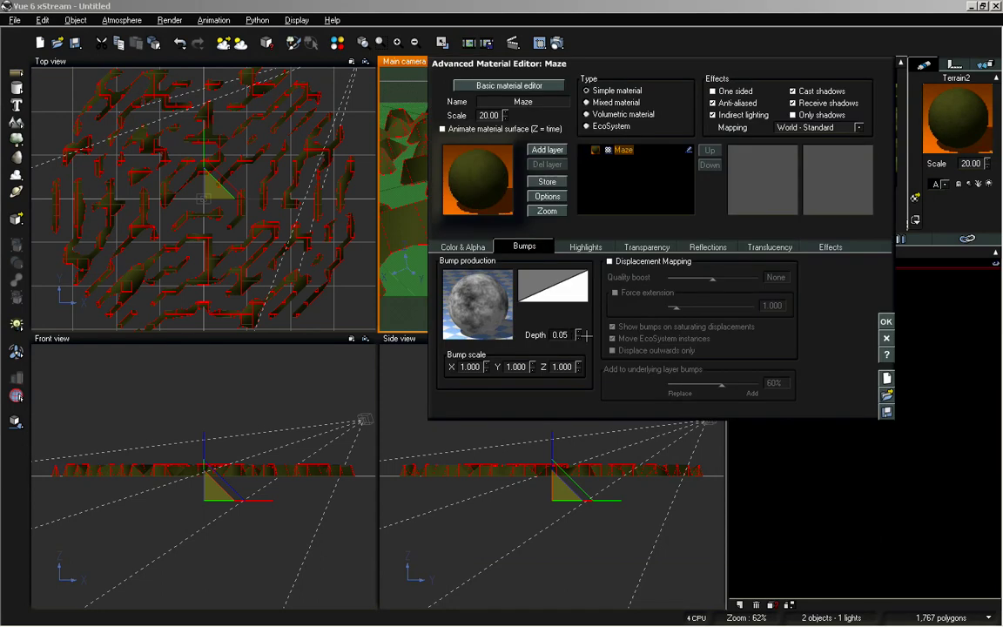
pyautogui.click(885, 321)
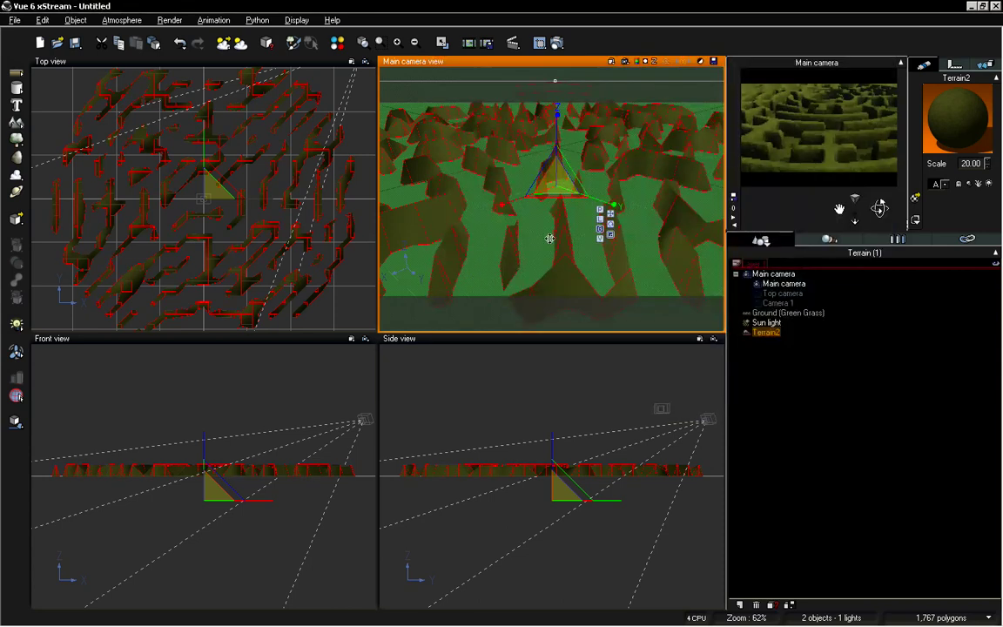
# Deselect the terrain, add a sphere at the maze's centre and raise it above the hedges in the side view
pyautogui.click(801, 426)
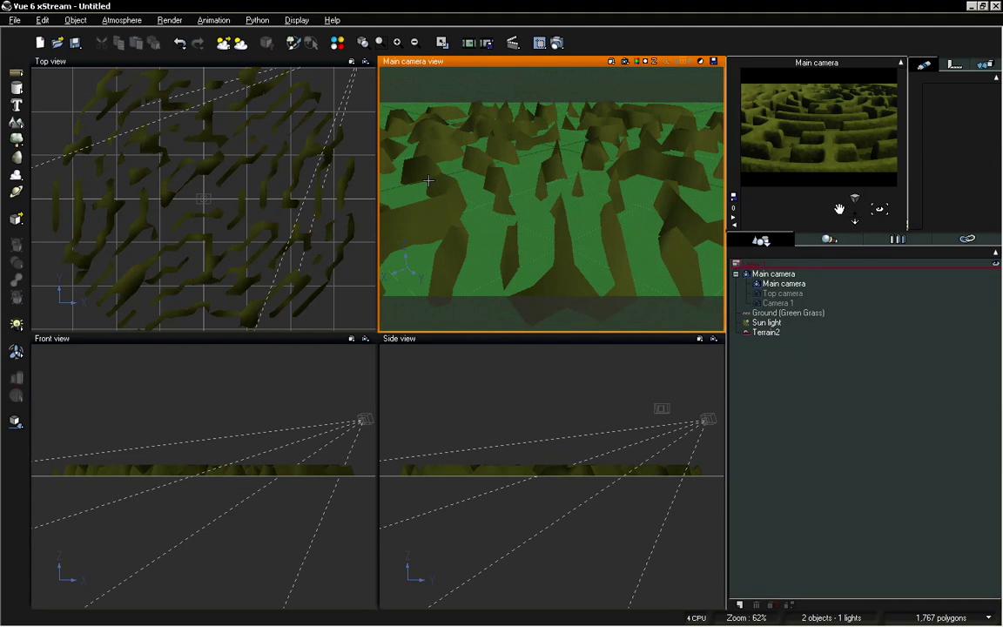
pyautogui.click(19, 90)
pyautogui.click(30, 94)
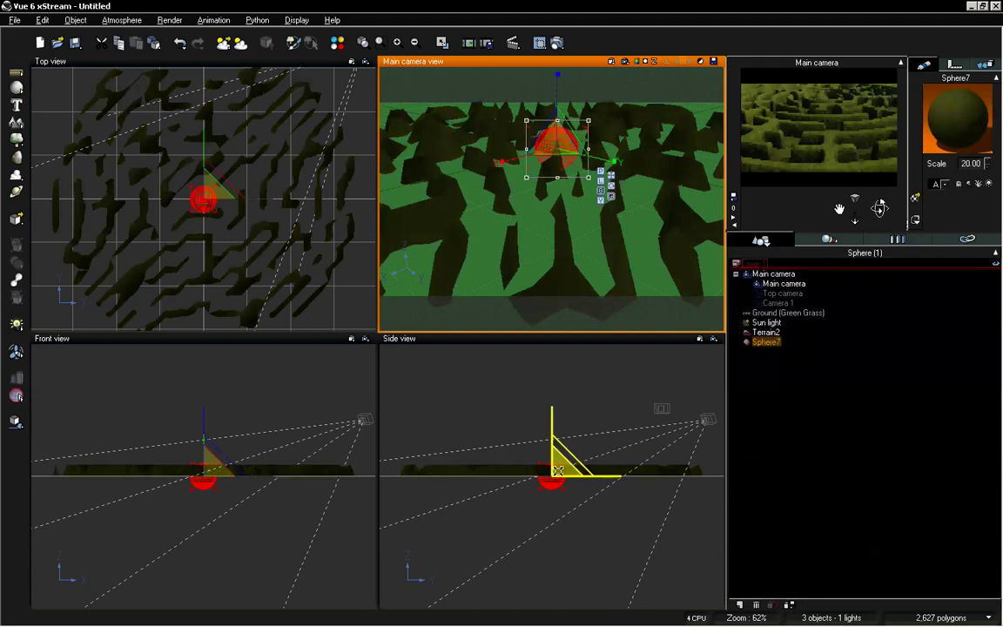
pyautogui.click(561, 470)
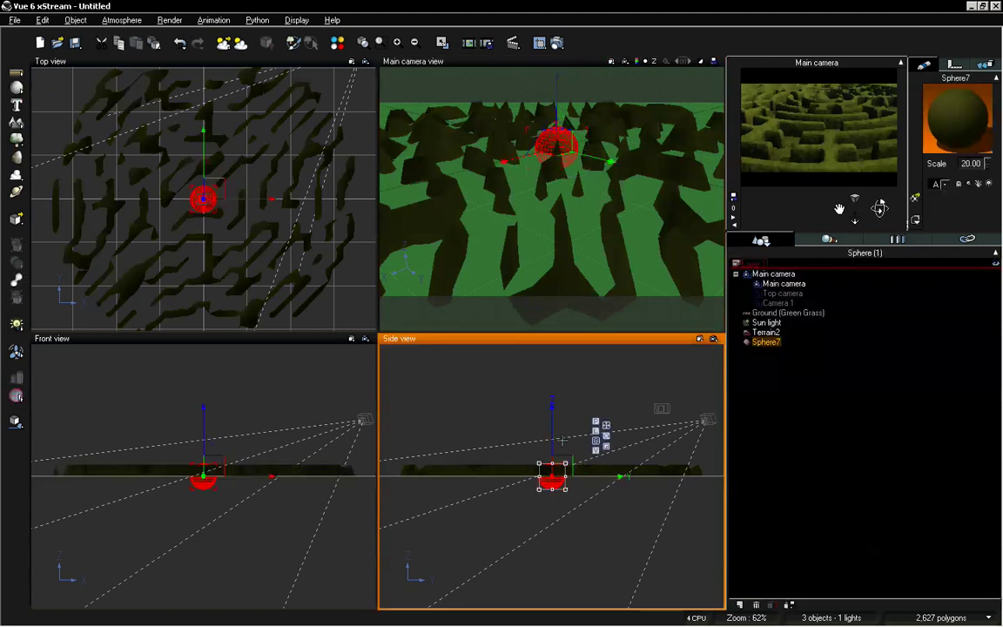
pyautogui.moveTo(553, 442); pyautogui.dragTo(556, 380)
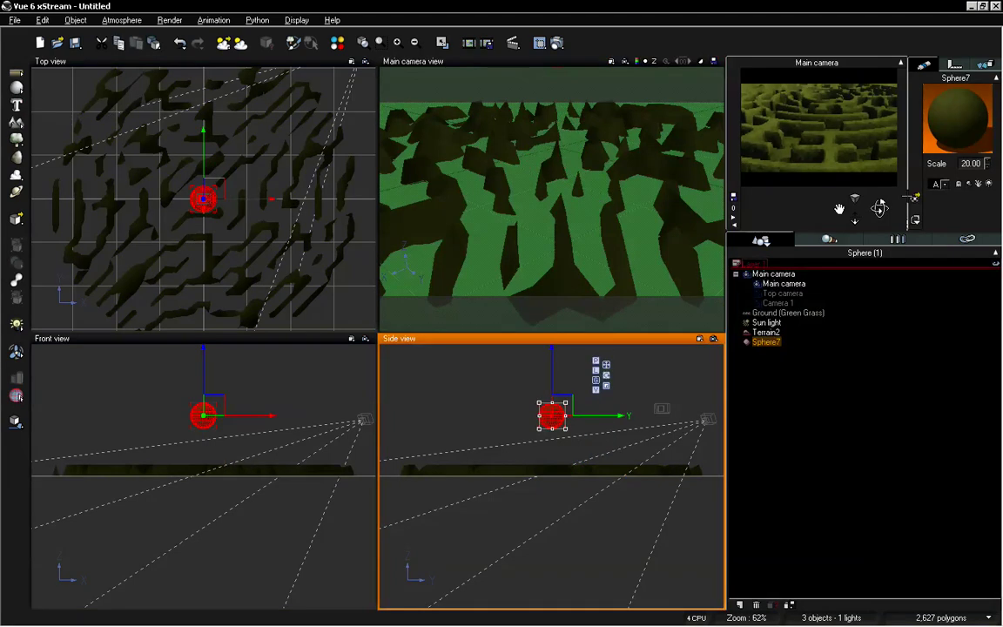
# Assign the Vegetation material from the Landscapes collection to the sphere
pyautogui.click(915, 199)
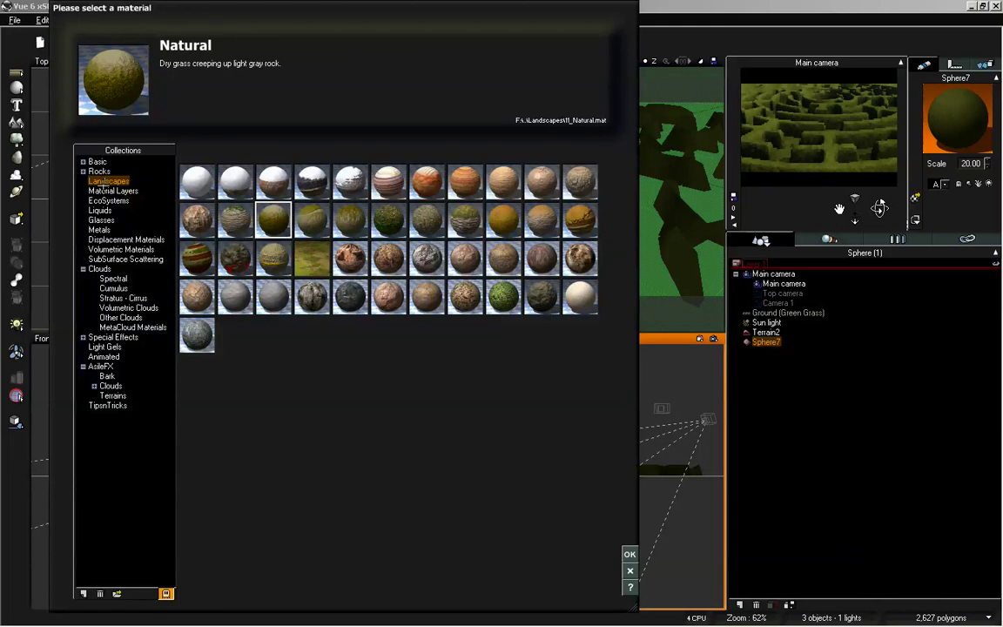
pyautogui.click(505, 297)
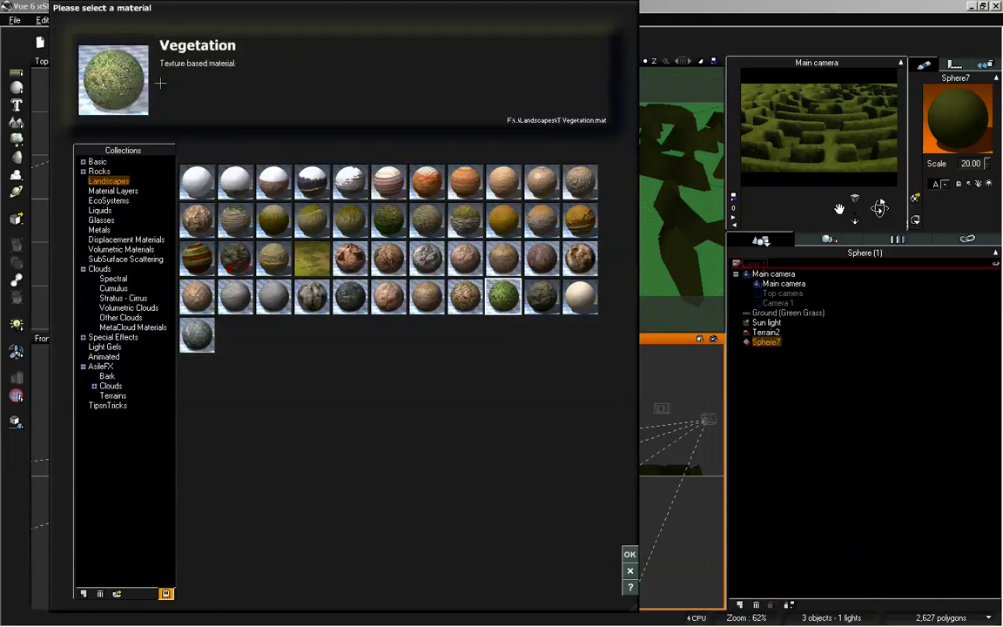
pyautogui.click(630, 555)
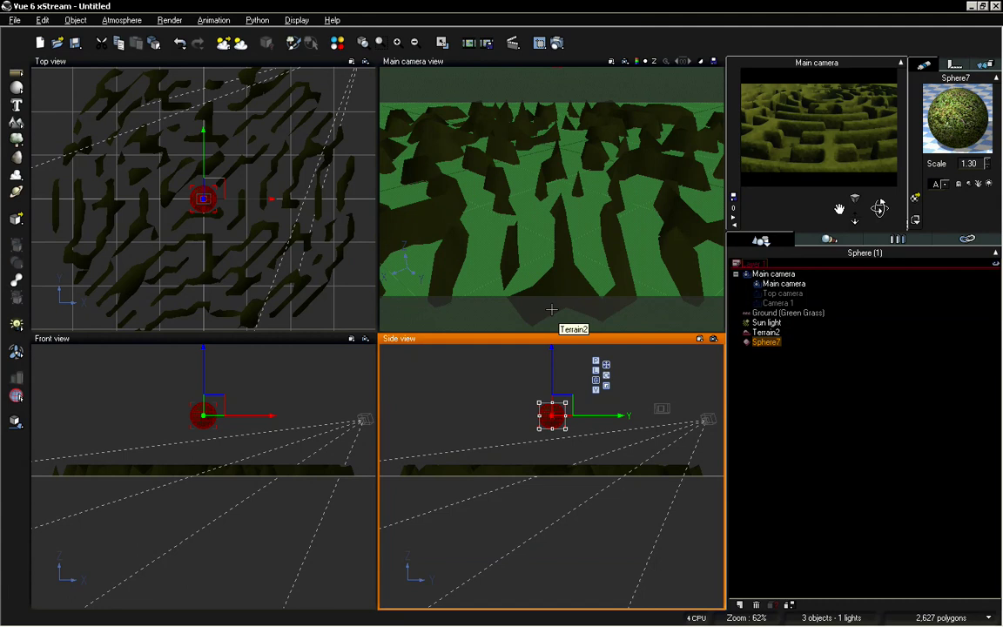
# Open the bump function of the sphere's Vegetation material and examine its colour and bump texture map nodes and the mapping mode options
pyautogui.doubleClick(948, 114)
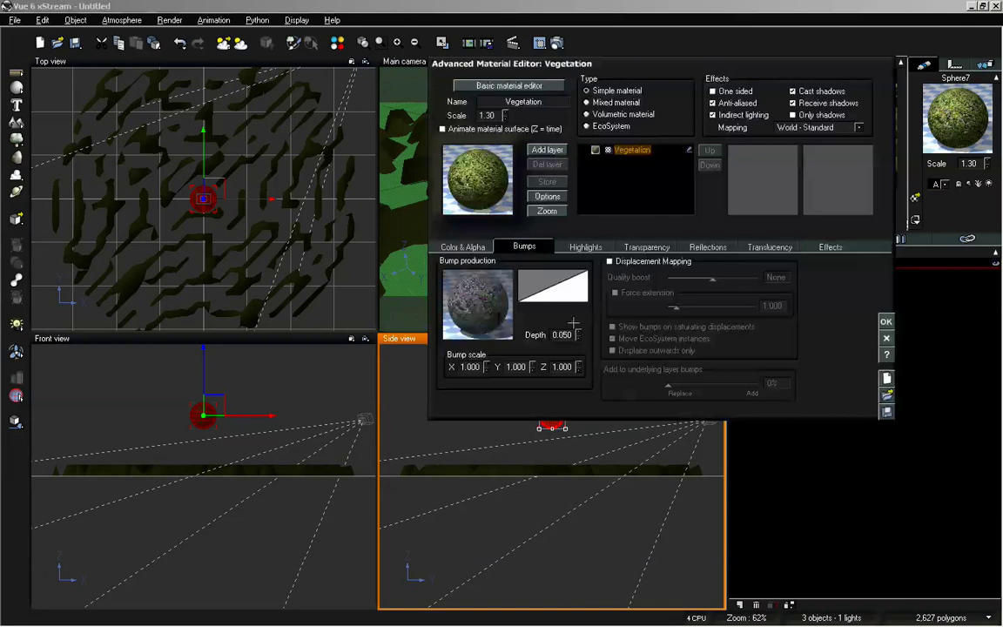
pyautogui.rightClick(492, 288)
pyautogui.click(508, 296)
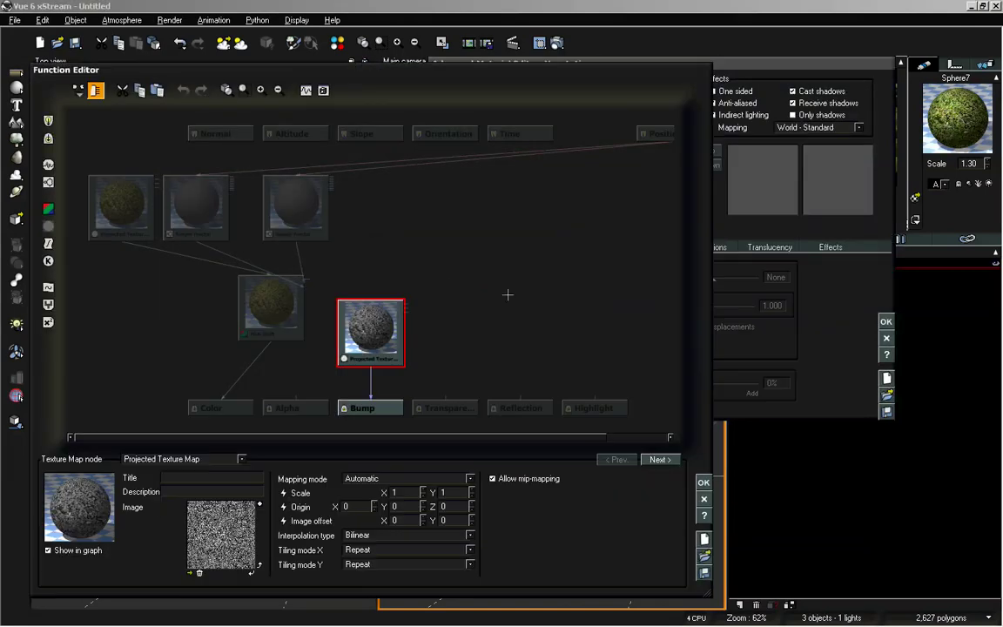
pyautogui.click(135, 203)
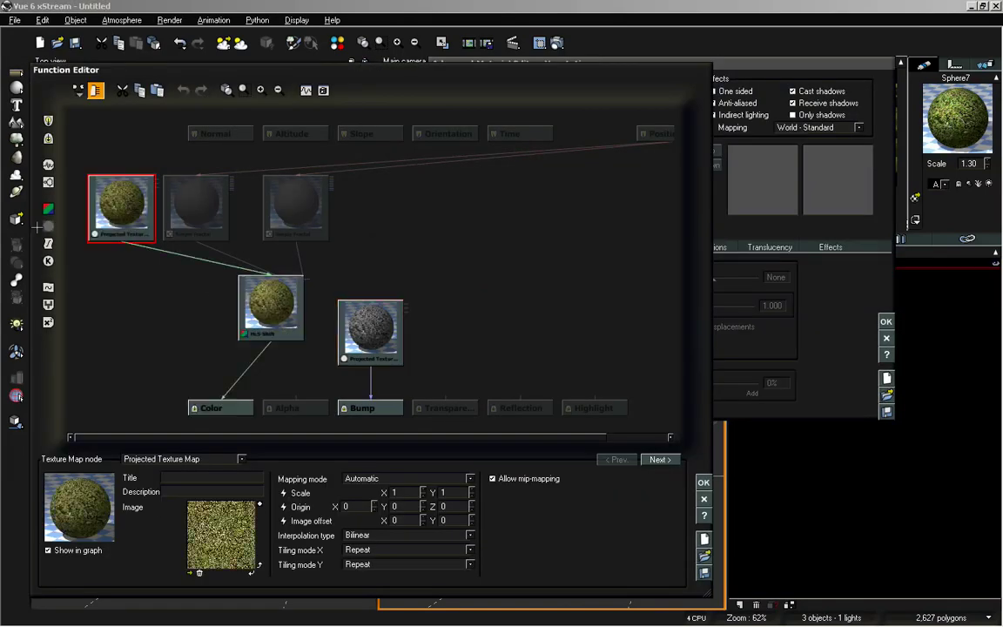
pyautogui.click(362, 303)
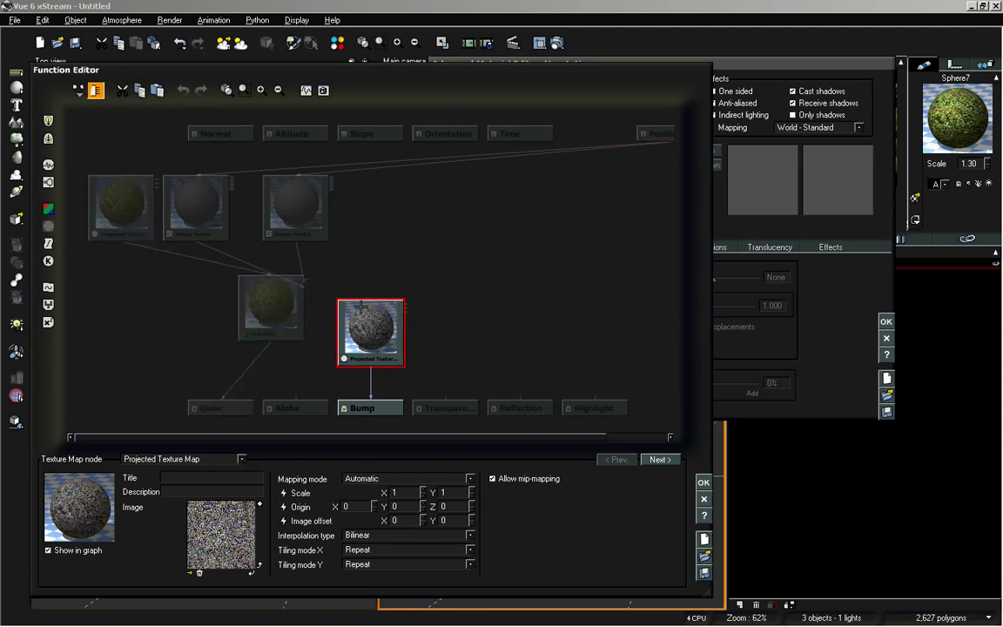
pyautogui.click(119, 200)
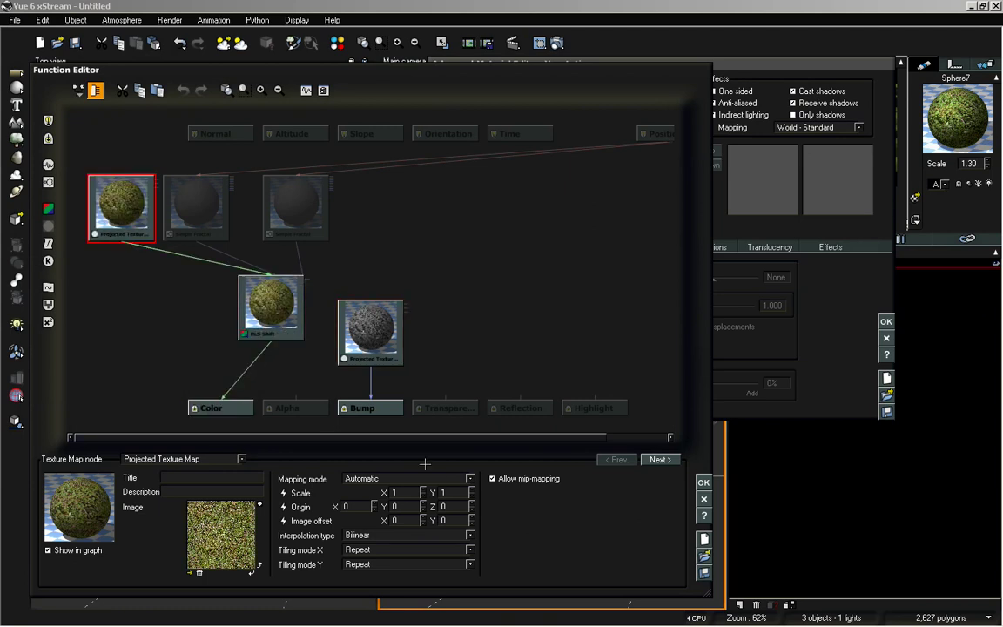
pyautogui.click(362, 478)
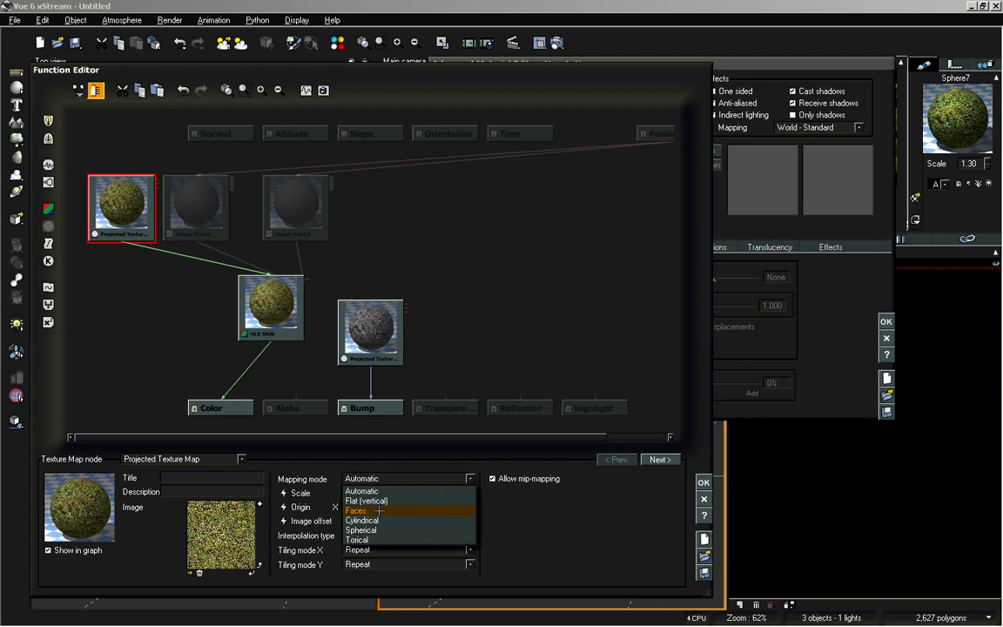
pyautogui.click(450, 285)
# Copy the Projected Texture Map node feeding the Vegetation bump, and close the function and material editors
pyautogui.click(373, 328)
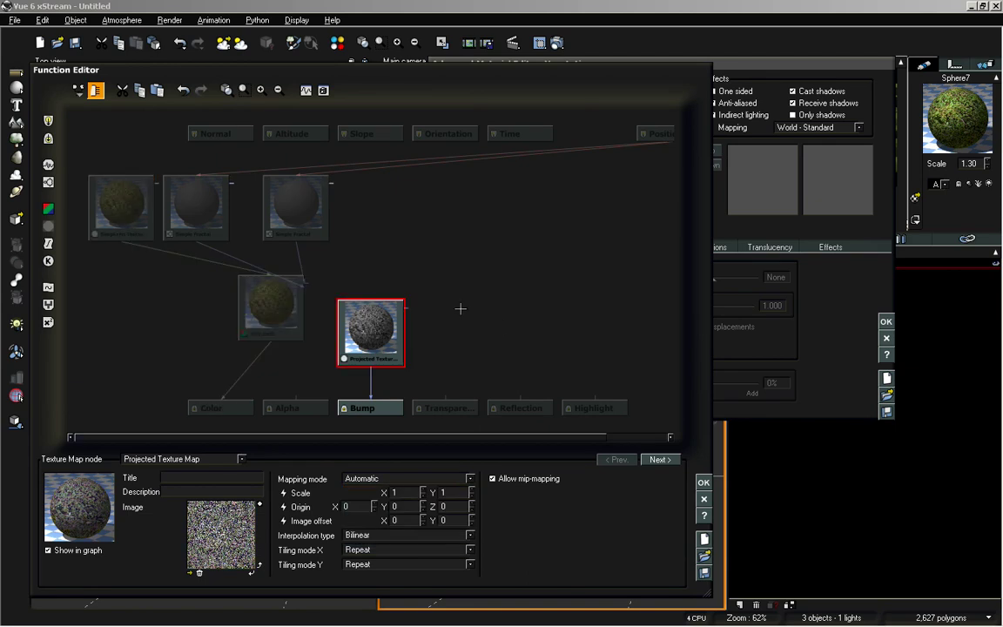
pyautogui.moveTo(372, 336); pyautogui.dragTo(424, 280)
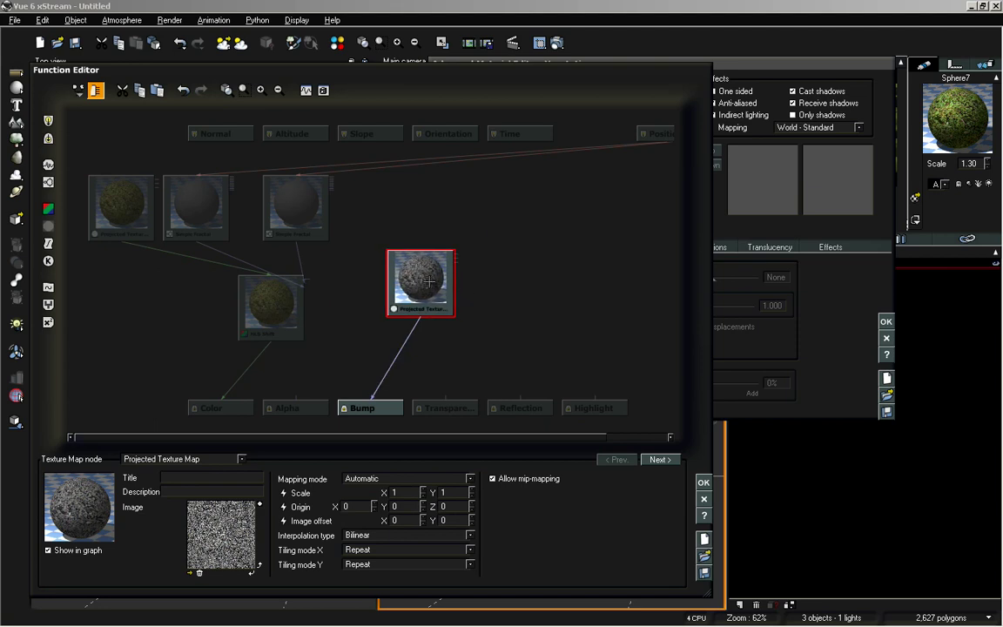
pyautogui.moveTo(424, 280); pyautogui.dragTo(404, 284)
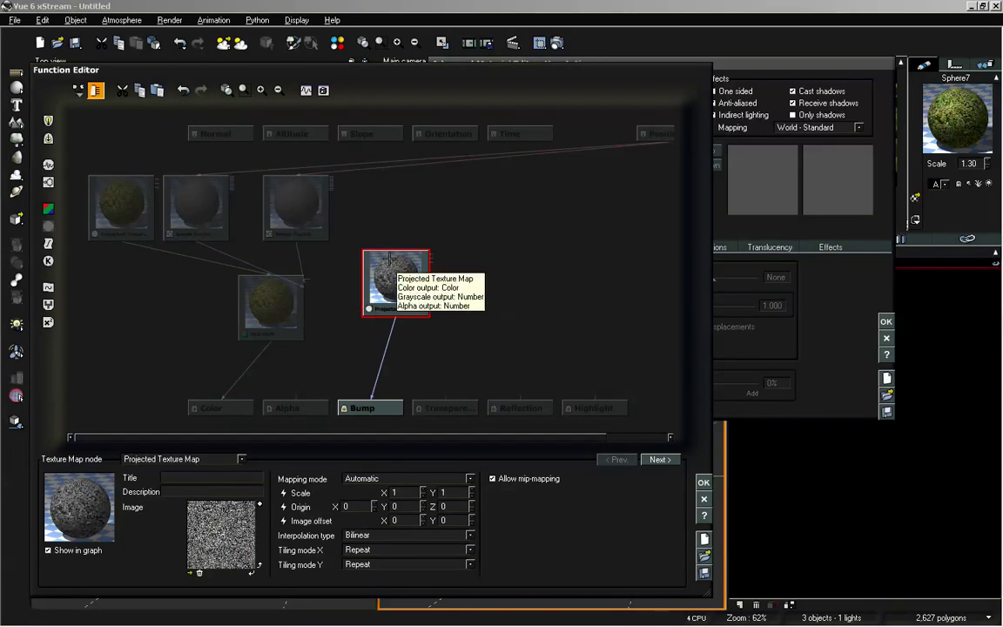
pyautogui.click(705, 481)
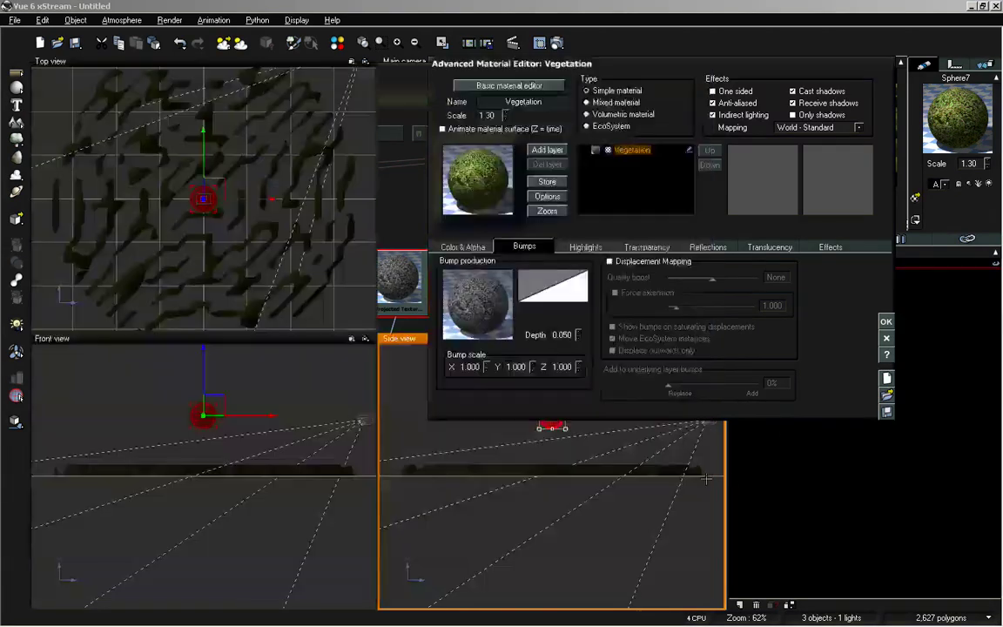
pyautogui.click(885, 322)
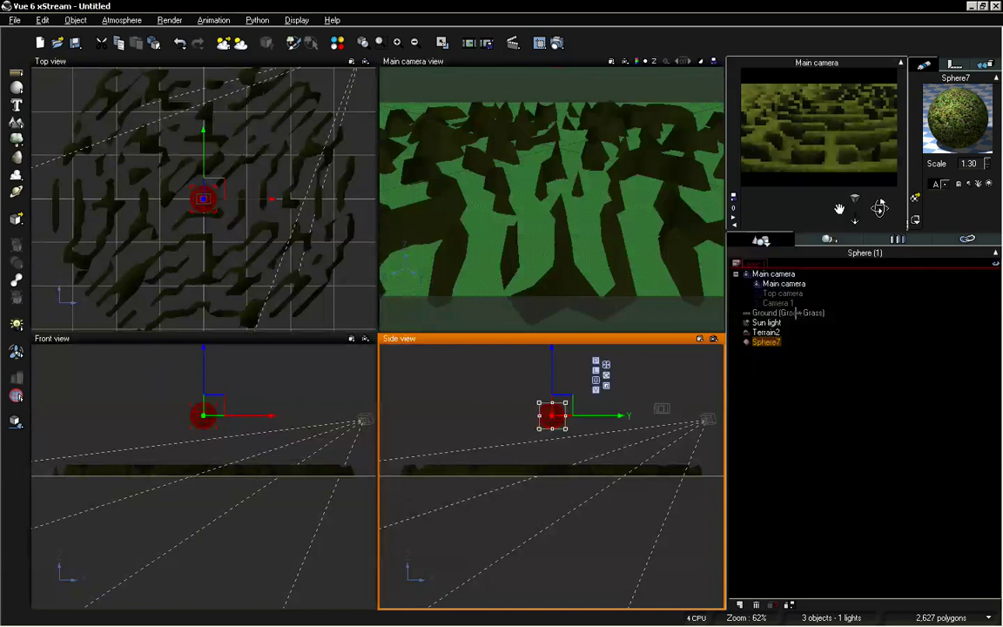
# Open the bump function of the terrain's Maze material and paste the Projected Texture Map node near the Fast Perlin Fractal
pyautogui.click(766, 331)
pyautogui.doubleClick(943, 137)
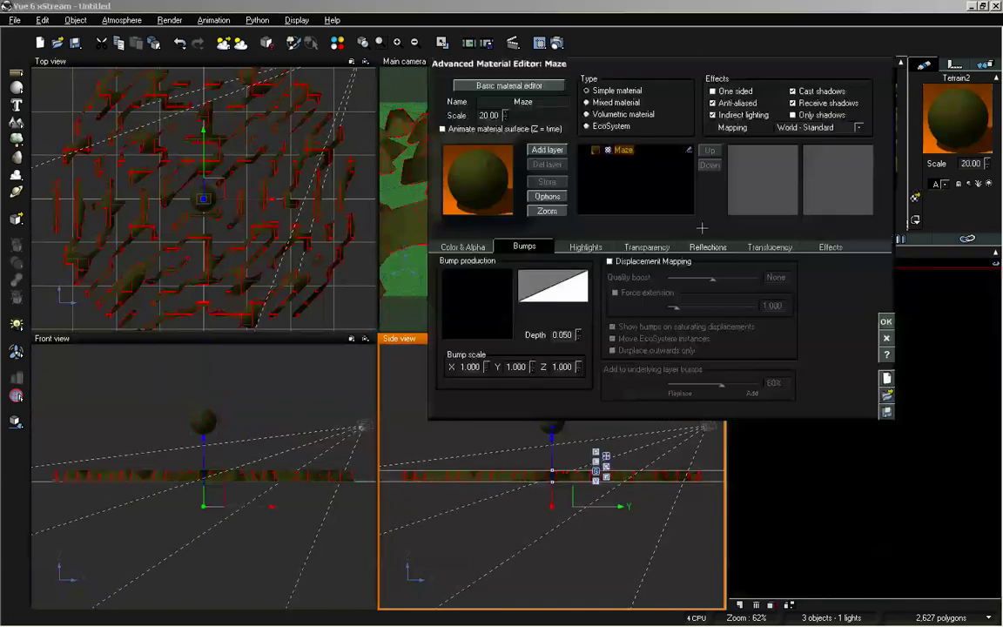
pyautogui.rightClick(481, 311)
pyautogui.click(501, 321)
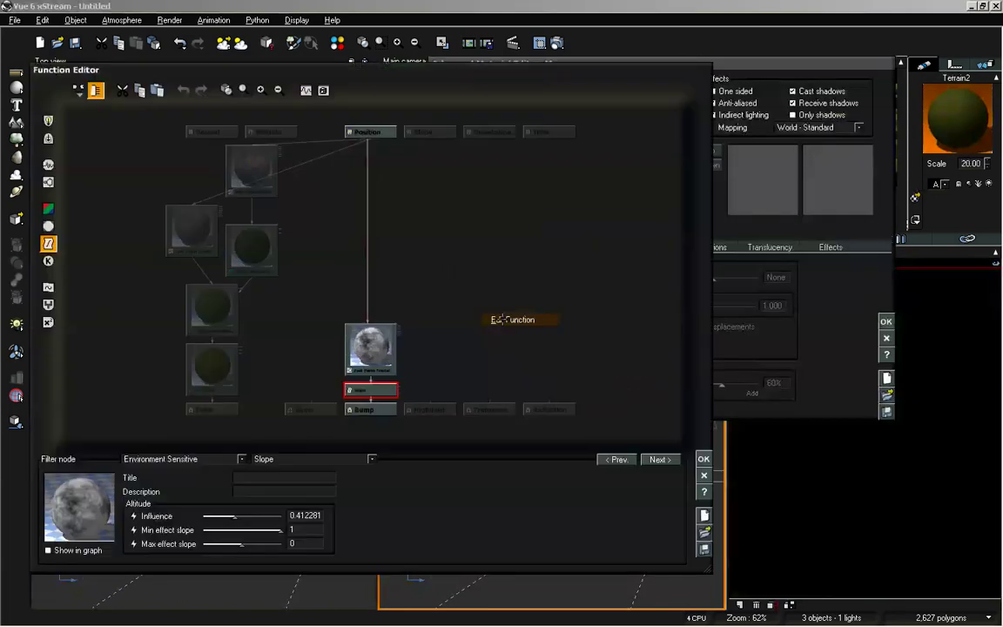
pyautogui.click(448, 266)
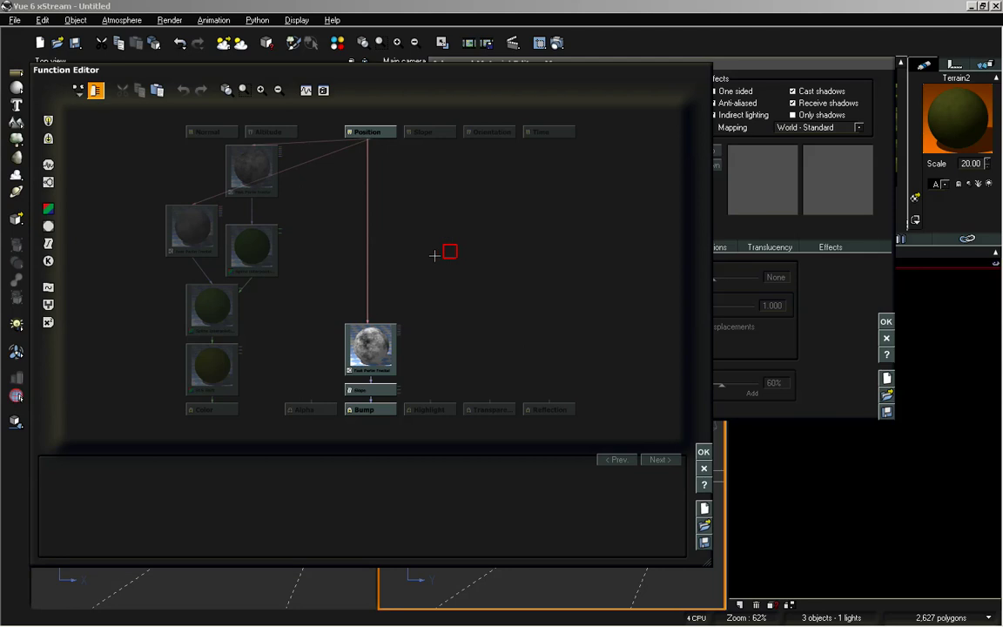
pyautogui.click(439, 259)
pyautogui.moveTo(465, 251); pyautogui.dragTo(444, 312)
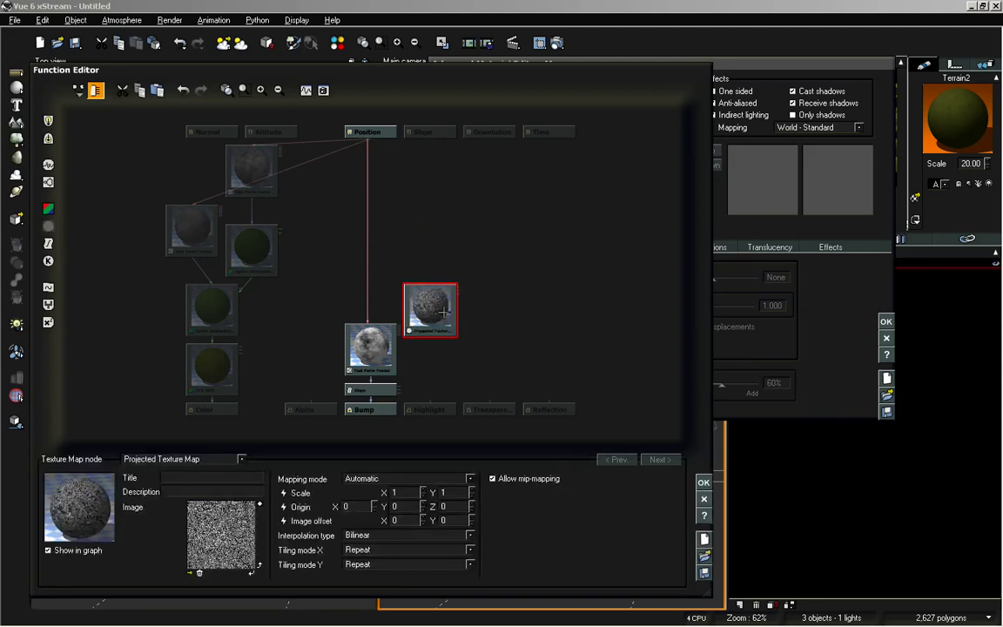
# Move the Fast Perlin Fractal and Slope nodes higher above the Bump output and place the texture map node beside them
pyautogui.moveTo(518, 322); pyautogui.dragTo(426, 215, button='right')
pyautogui.click(261, 90)
pyautogui.moveTo(352, 405); pyautogui.dragTo(279, 290)
pyautogui.moveTo(278, 331); pyautogui.dragTo(279, 229)
pyautogui.click(517, 237)
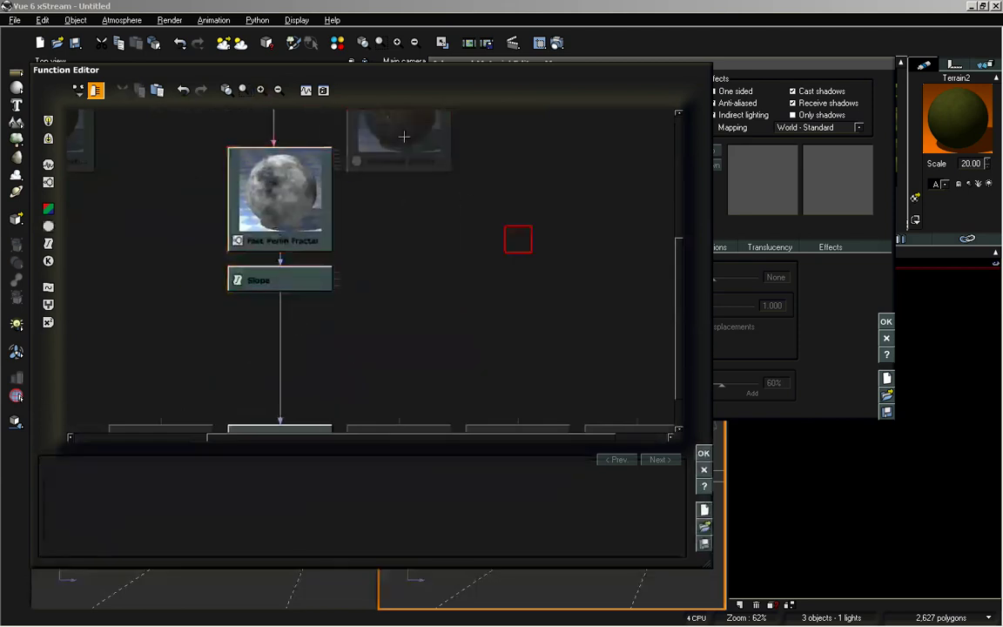
pyautogui.moveTo(399, 139); pyautogui.dragTo(440, 257)
# Delete the Slope filter from the bump chain and line up the fractal and texture map nodes above the Bump output
pyautogui.click(253, 280)
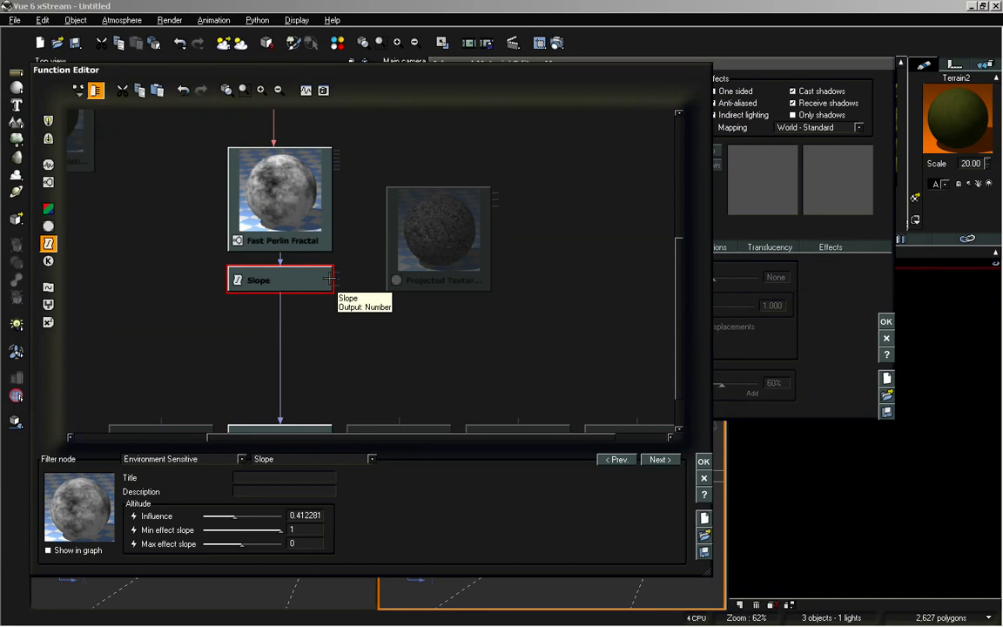
pyautogui.press('Delete')
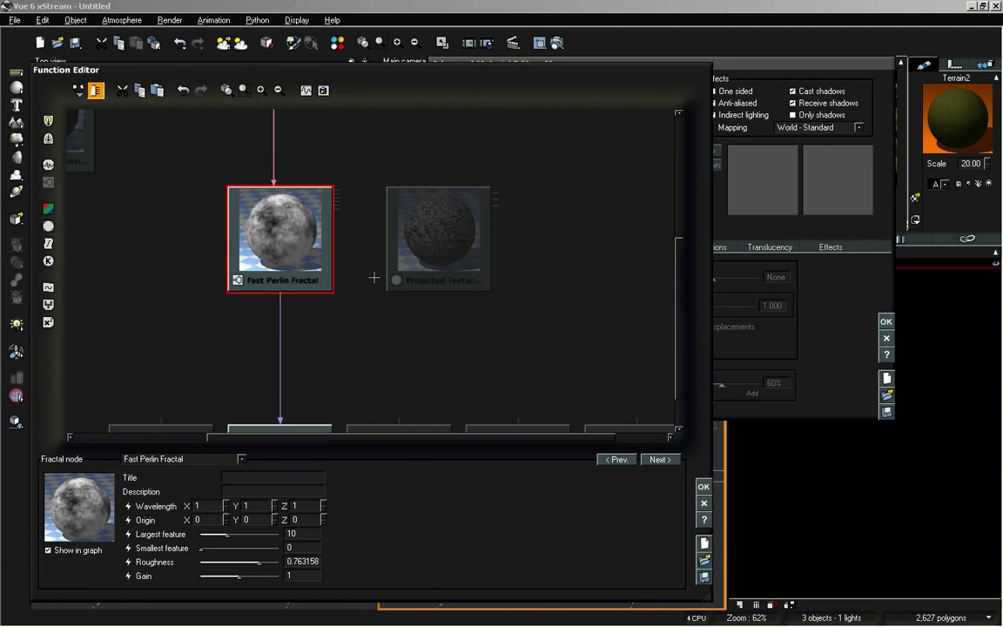
pyautogui.click(425, 249)
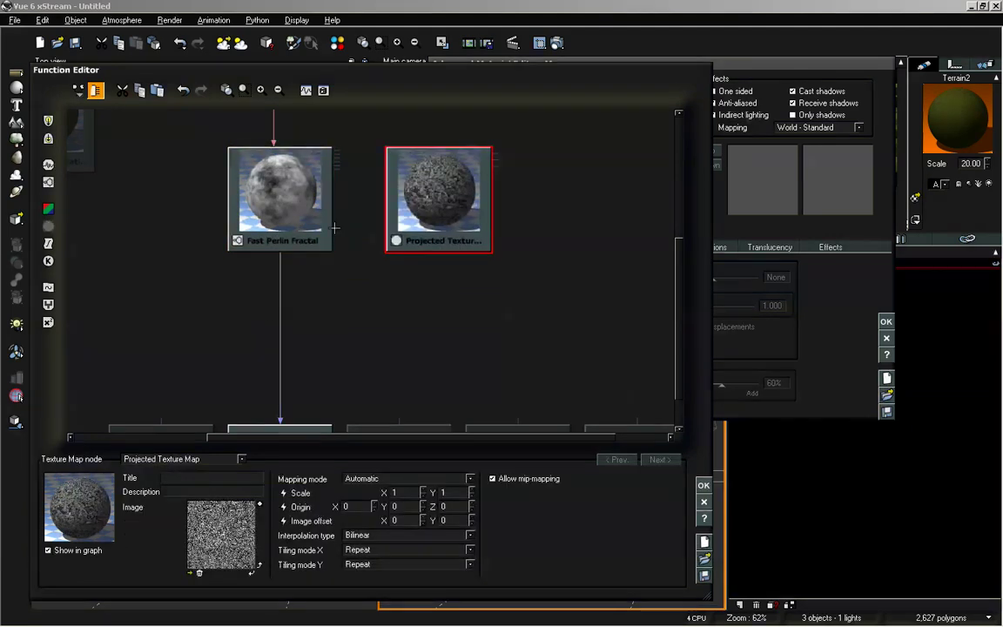
# Insert a Blender node between the Fast Perlin Fractal and Bump, and connect the texture map's grayscale output to it
pyautogui.click(280, 319)
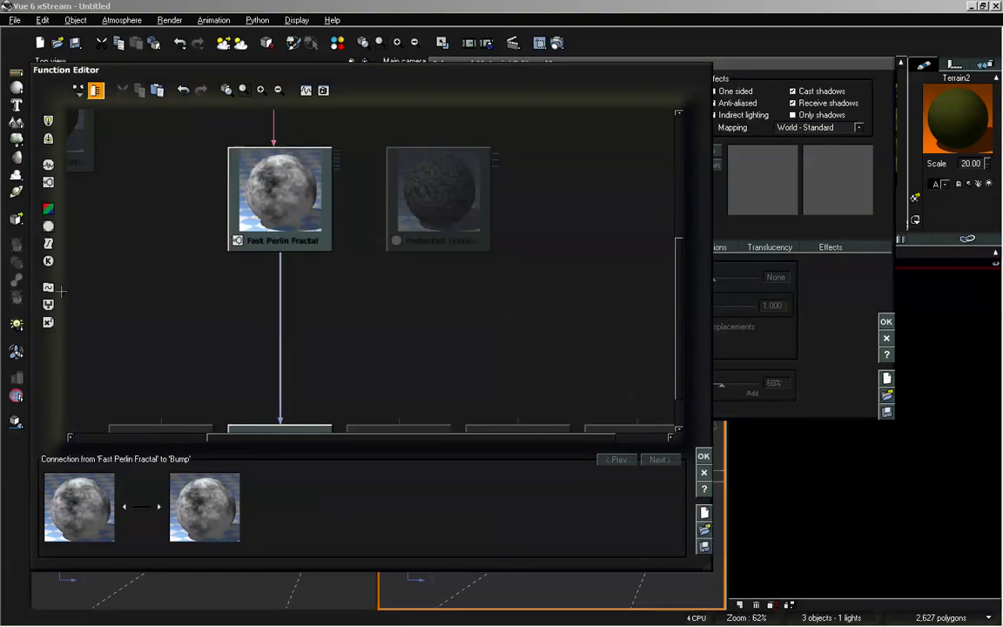
pyautogui.click(49, 304)
pyautogui.moveTo(292, 364); pyautogui.dragTo(344, 364)
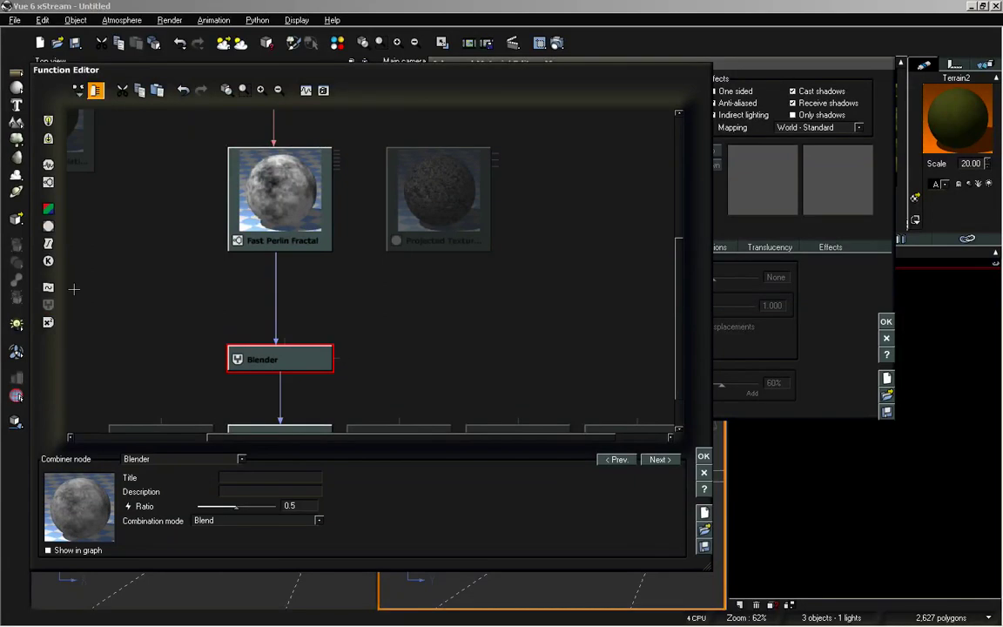
pyautogui.moveTo(283, 337); pyautogui.dragTo(441, 253)
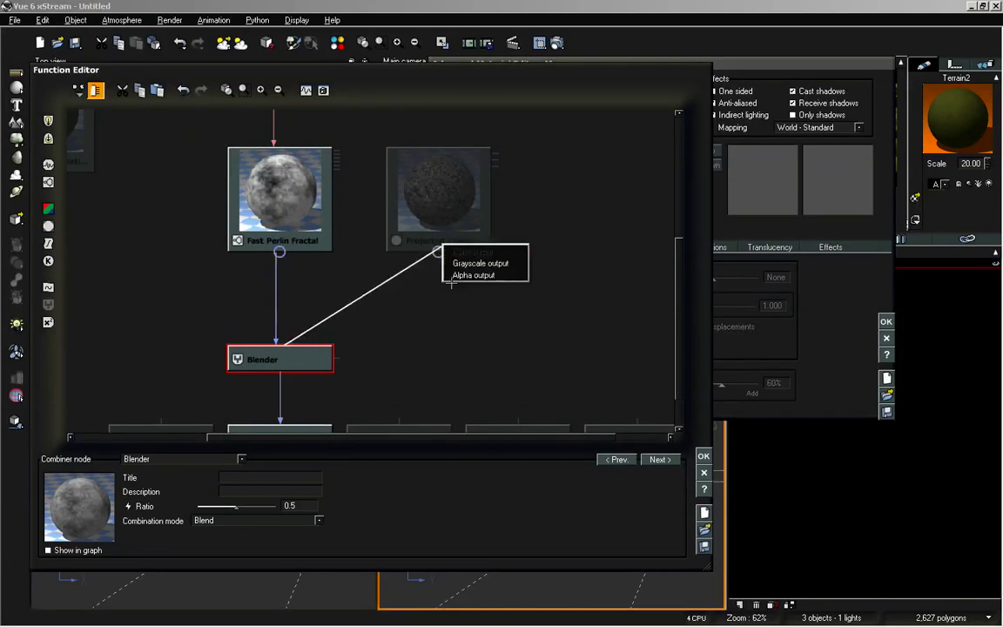
pyautogui.click(462, 259)
# Set the bump texture map's mapping mode to Faces and the Blender ratio to about 0.61
pyautogui.click(412, 248)
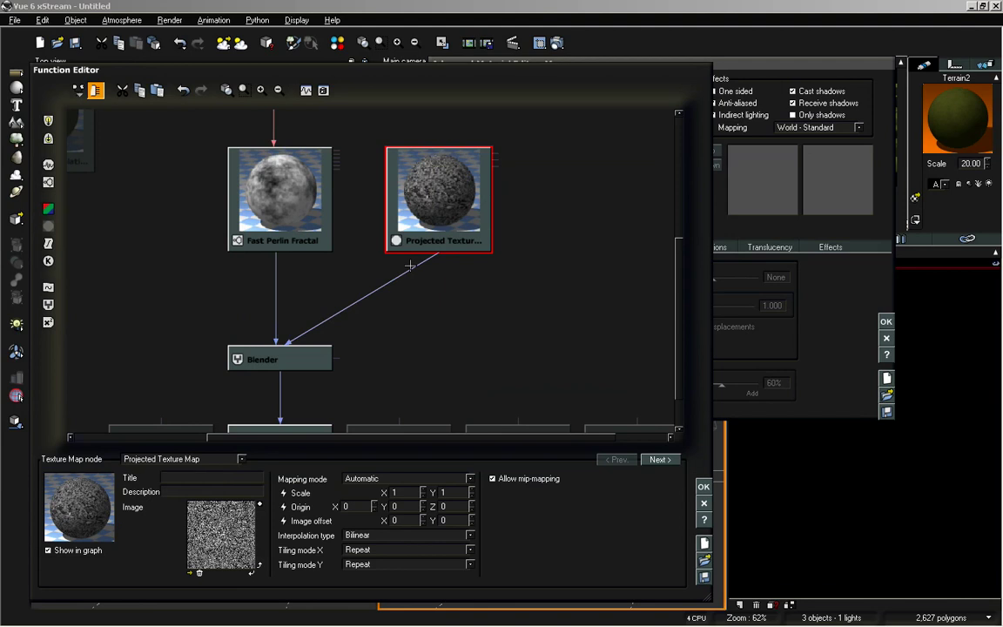
pyautogui.click(419, 479)
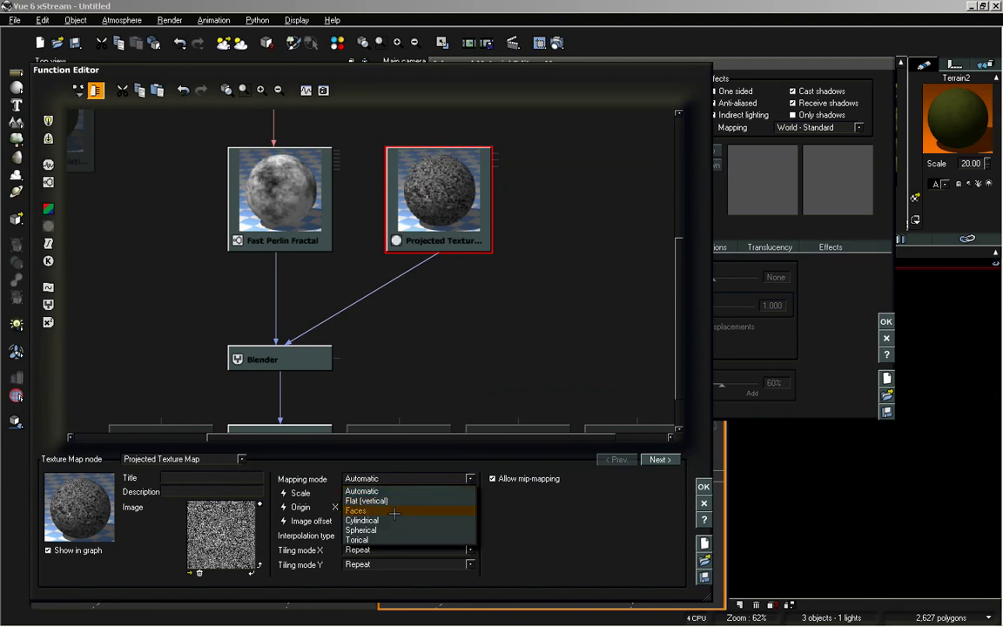
pyautogui.click(408, 510)
pyautogui.click(265, 359)
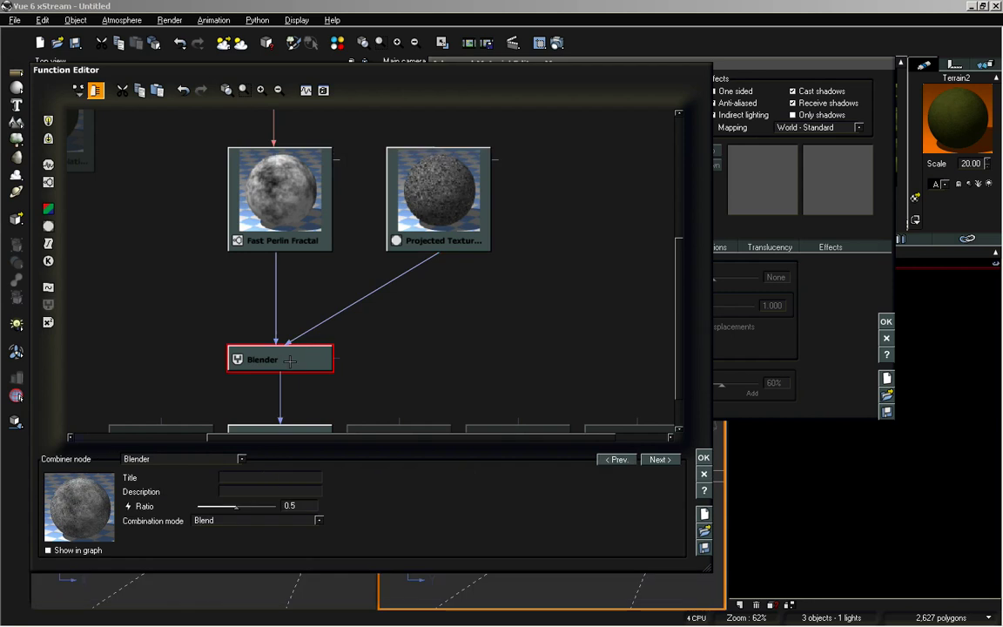
pyautogui.moveTo(236, 504); pyautogui.dragTo(246, 501)
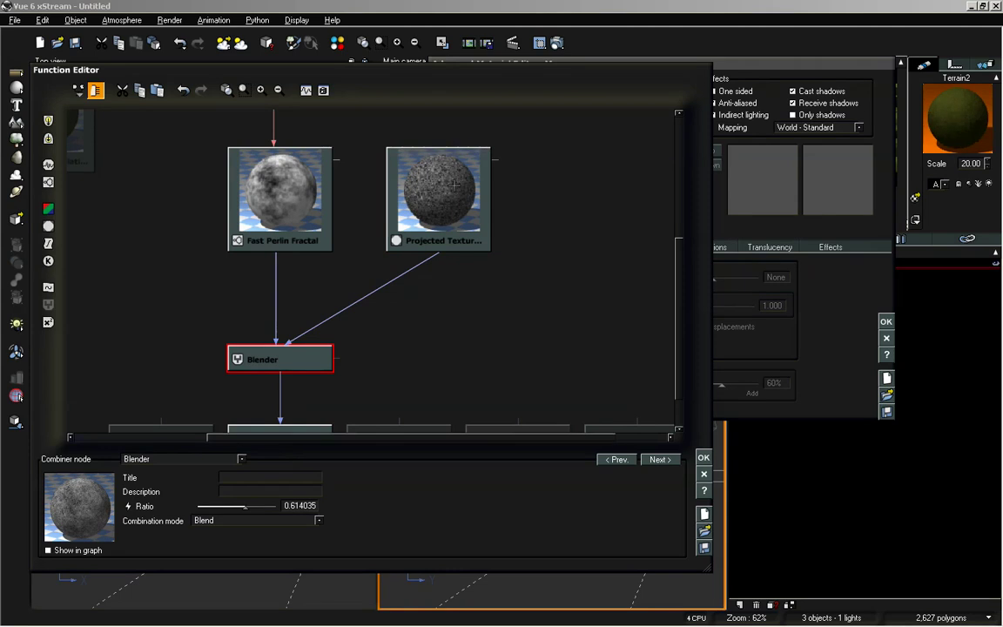
# Accept the Maze bump function and material edits, render the main camera view and close the render
pyautogui.click(407, 162)
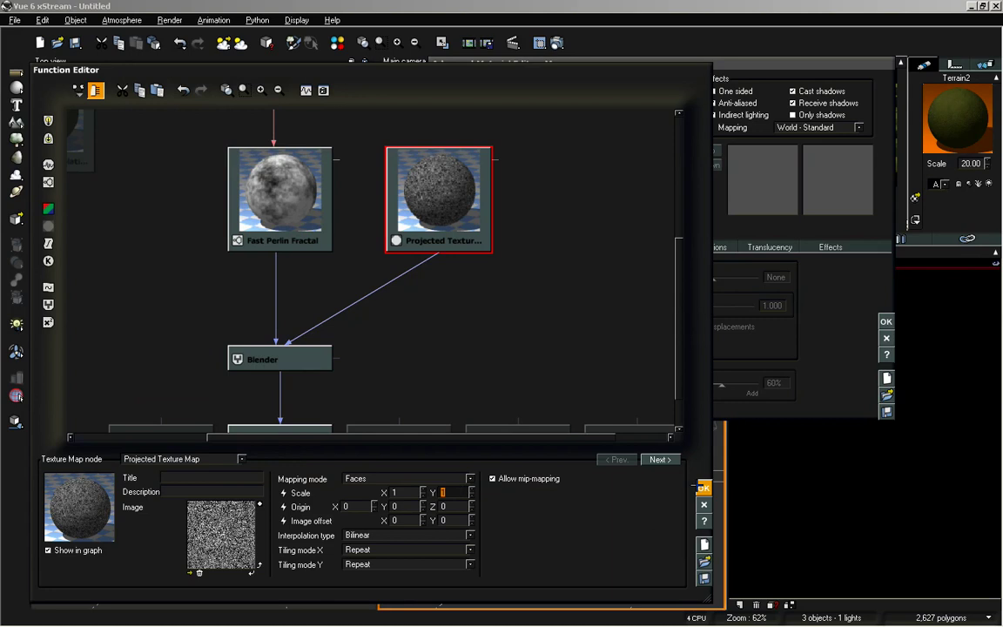
pyautogui.click(703, 488)
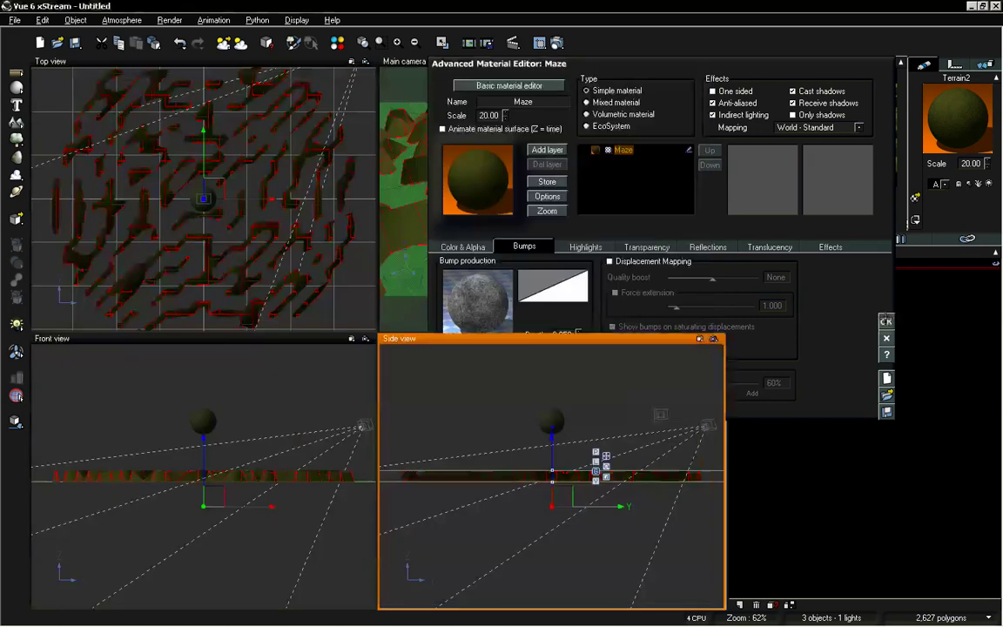
pyautogui.click(886, 322)
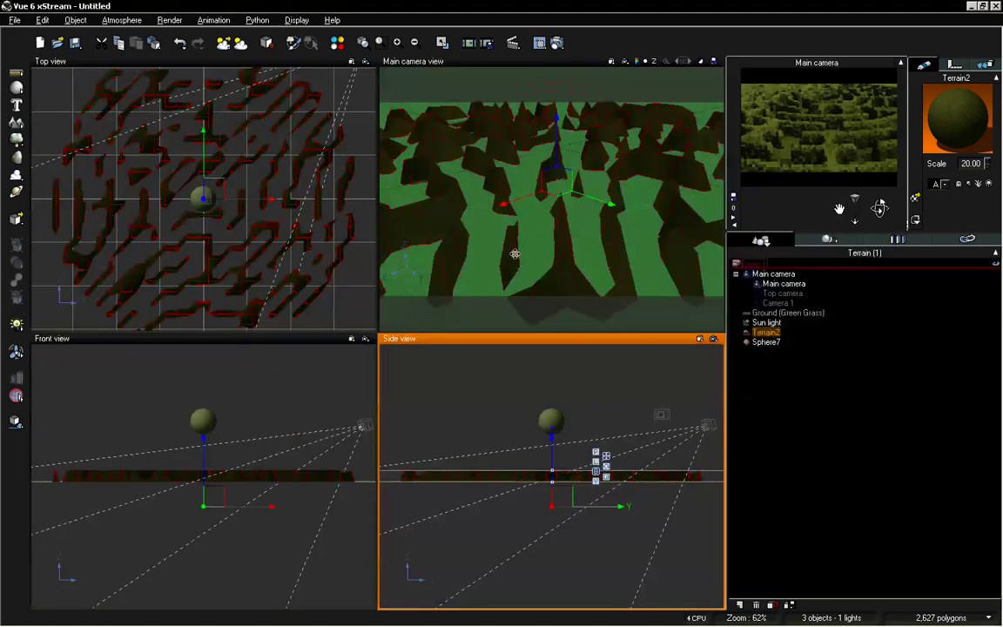
pyautogui.click(555, 42)
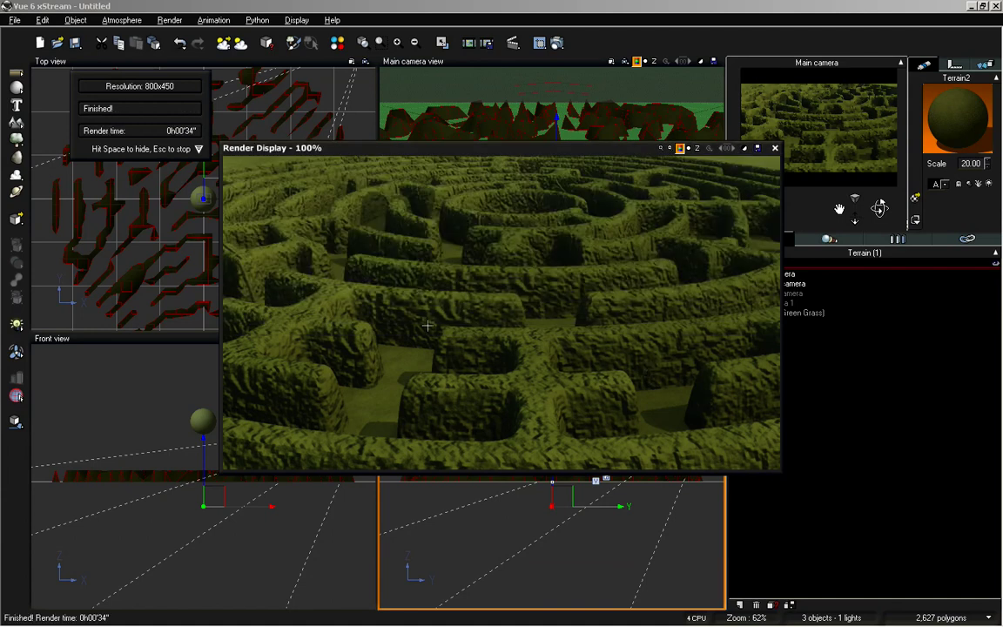
pyautogui.click(774, 148)
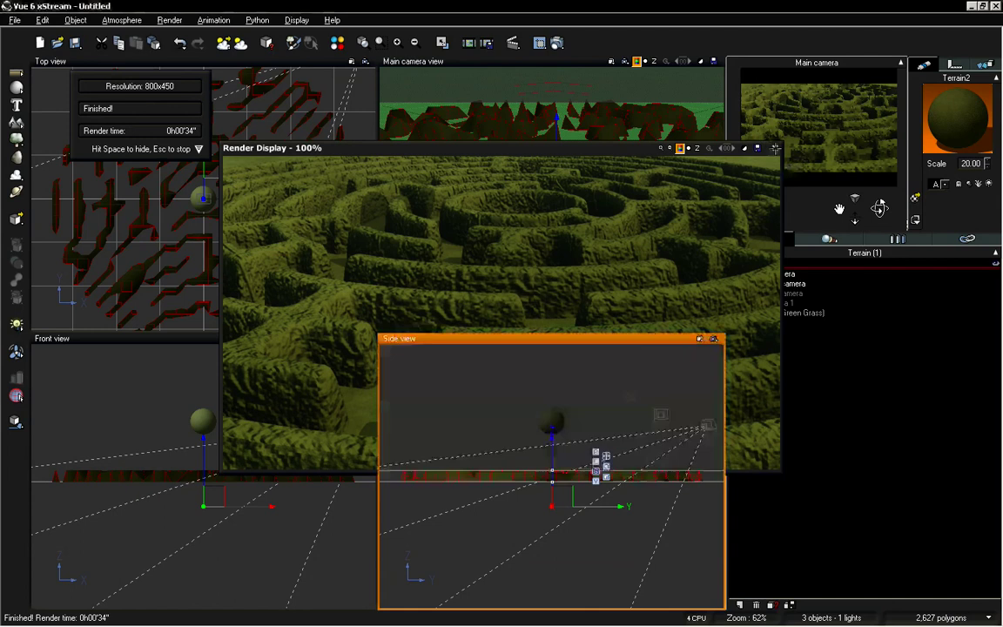
# Set the Maze bump texture map's scale to 0.1 in X and Y, and accept the function and material edits
pyautogui.doubleClick(609, 310)
pyautogui.click(459, 300)
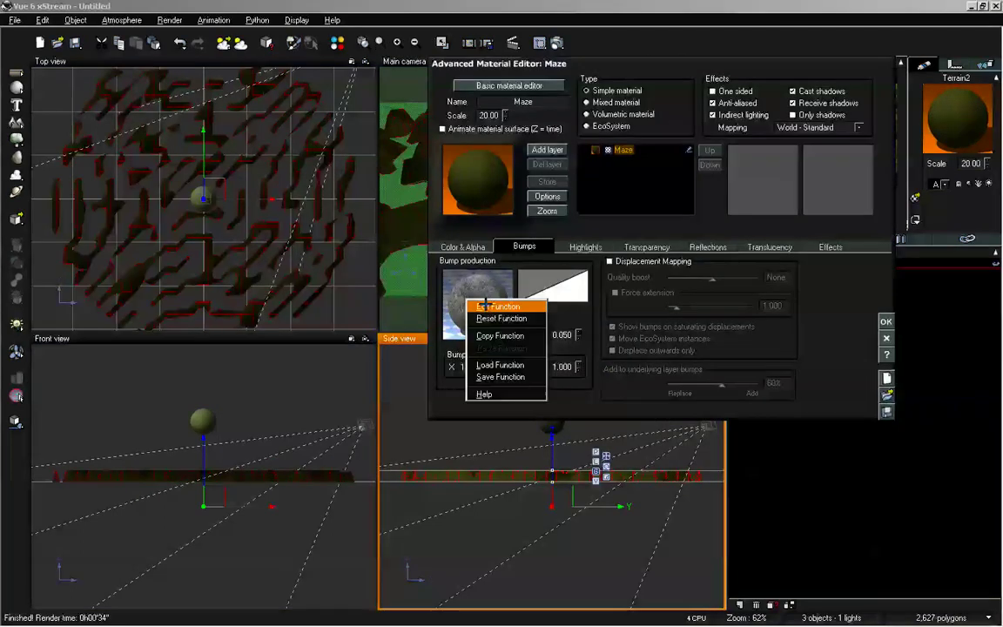
pyautogui.click(483, 304)
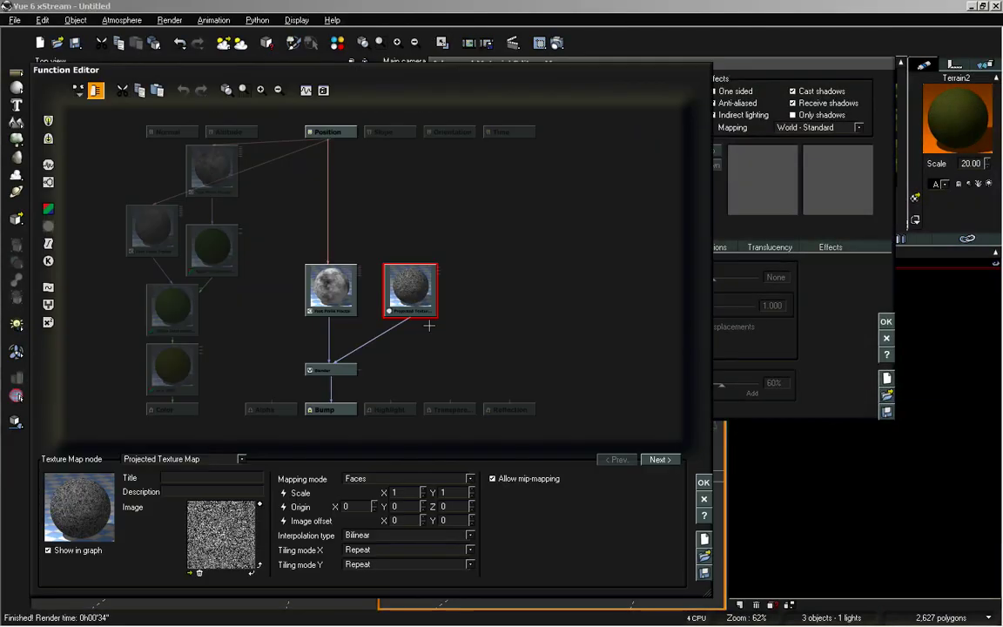
pyautogui.click(394, 493)
pyautogui.write('.1')
pyautogui.press('Return')
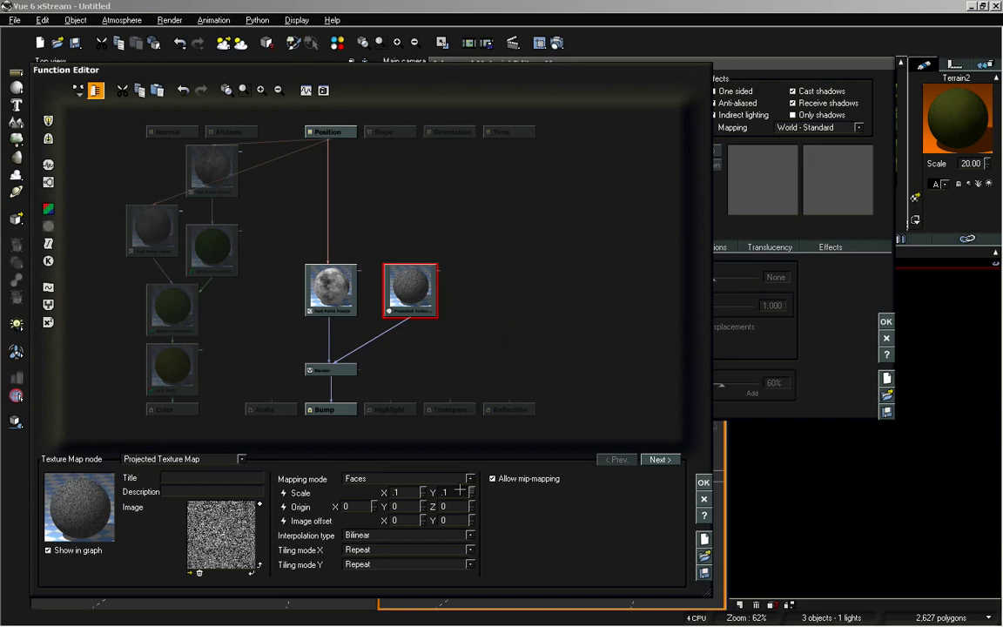
pyautogui.click(704, 482)
pyautogui.click(885, 319)
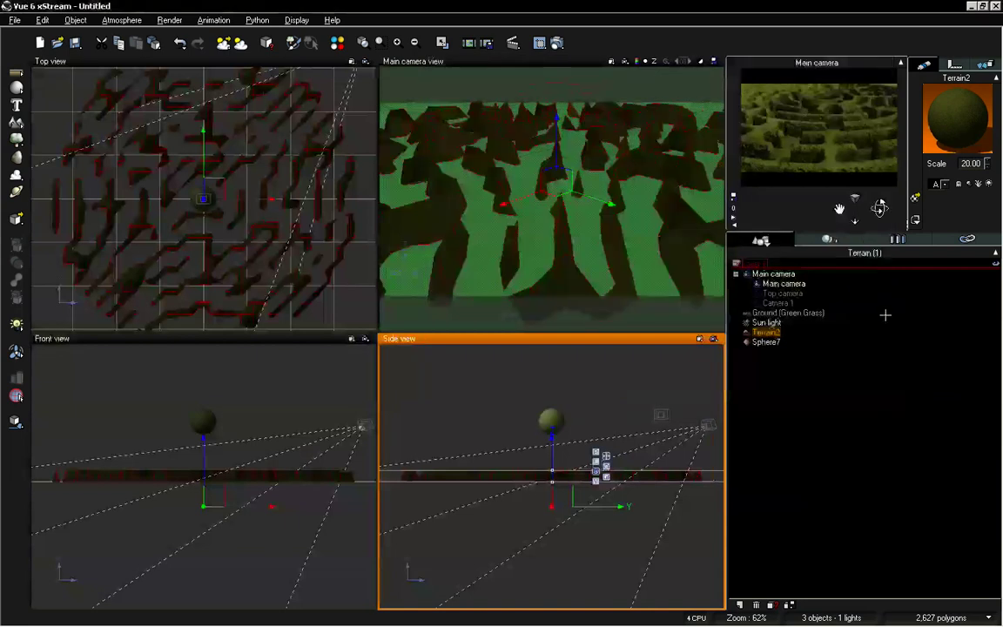
# Render the main camera view, accept the post-render options and close the finished render
pyautogui.click(557, 43)
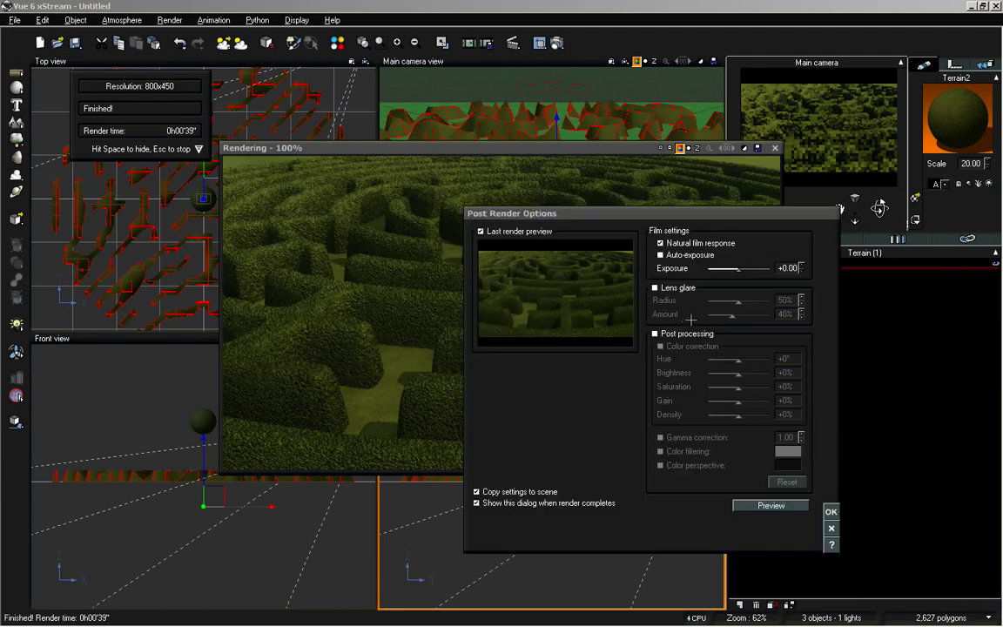
pyautogui.click(831, 511)
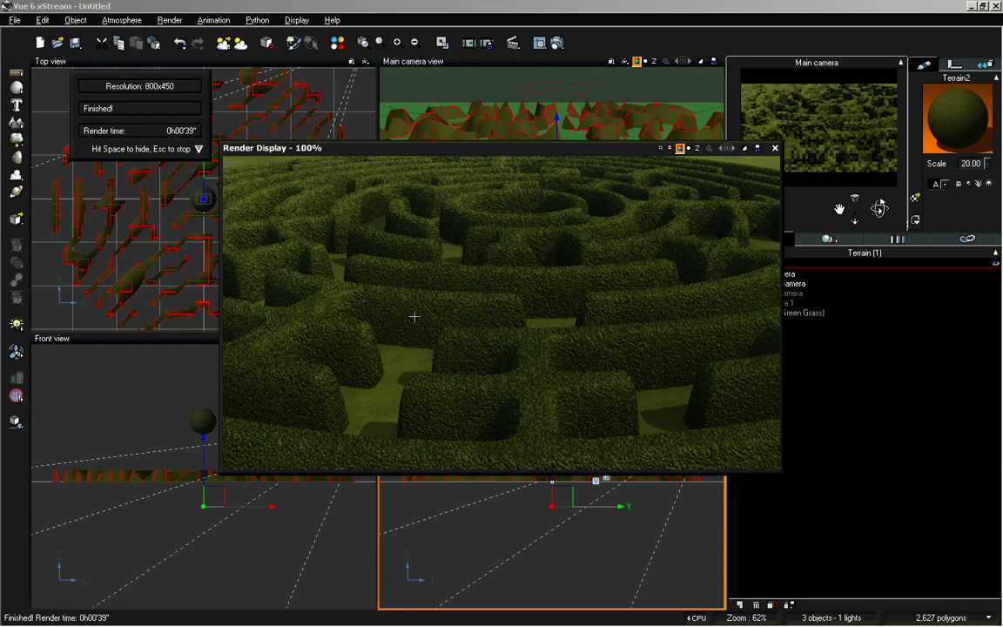
pyautogui.press('space')
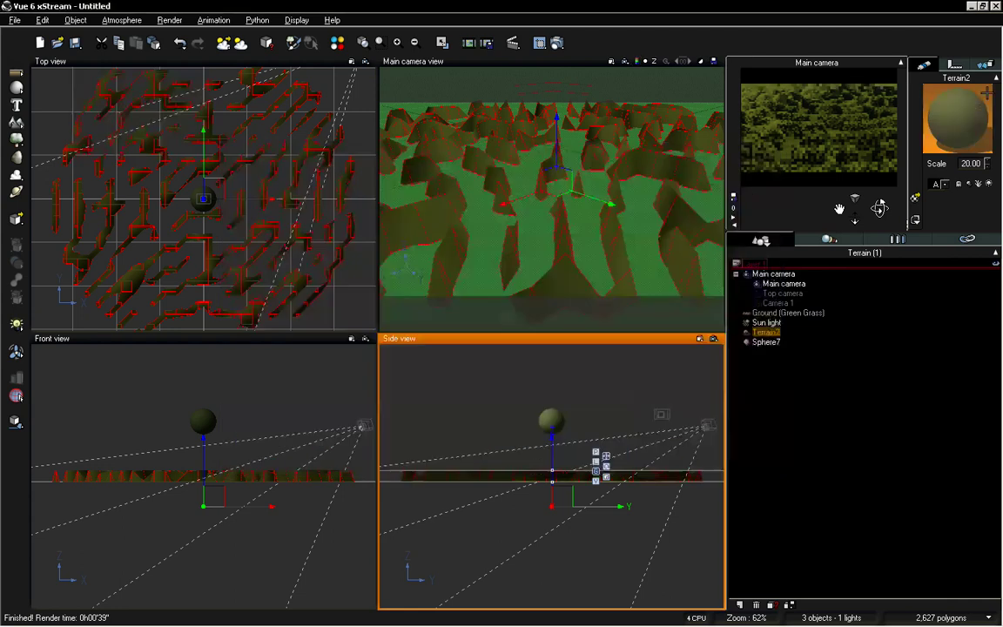
# Open the Maze material's bump production function for editing
pyautogui.rightClick(949, 103)
pyautogui.click(923, 111)
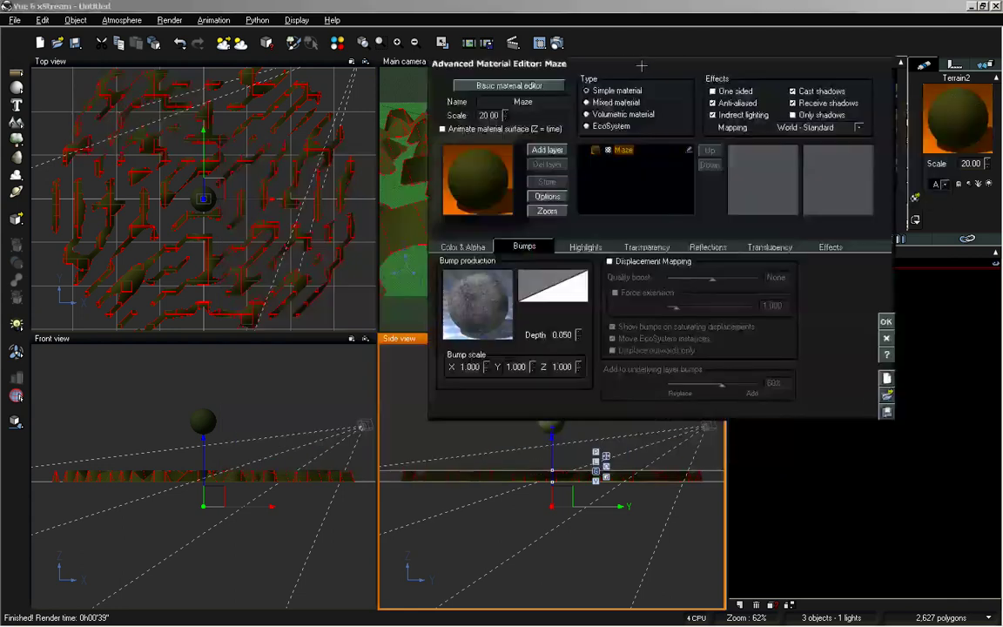
pyautogui.moveTo(645, 146); pyautogui.dragTo(497, 162)
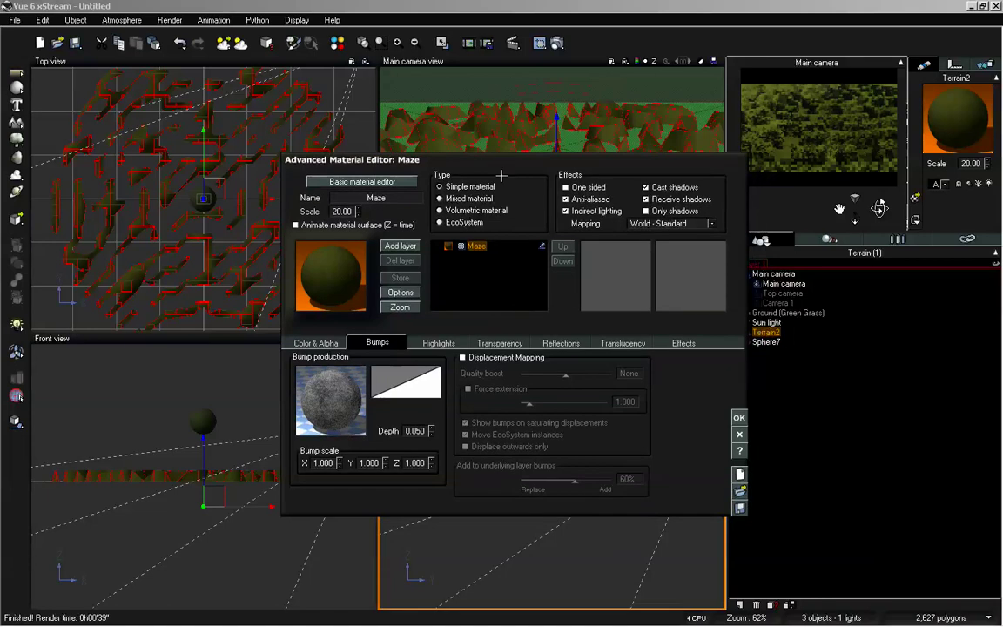
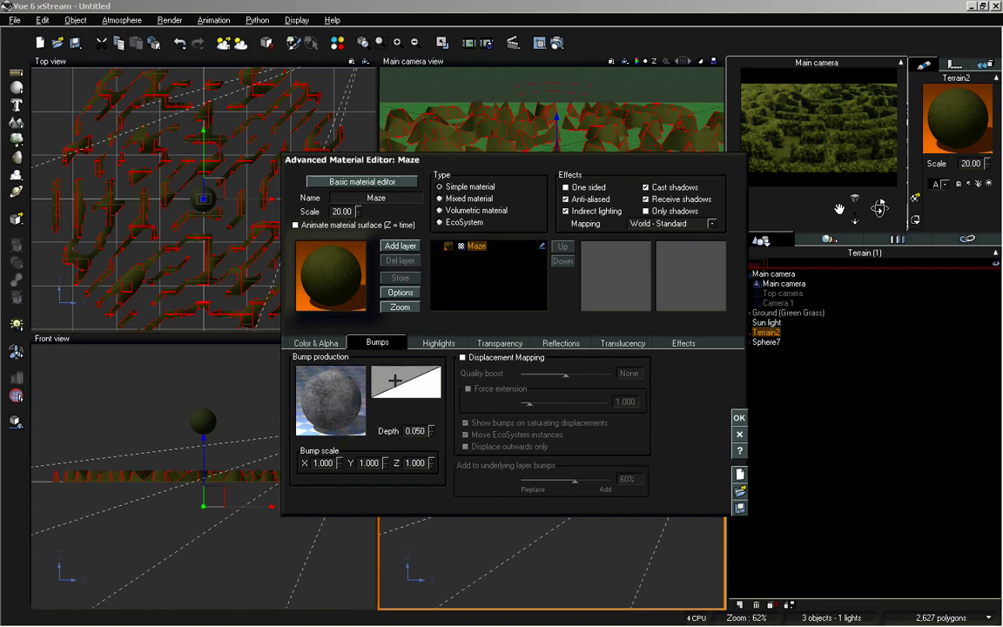
pyautogui.rightClick(337, 372)
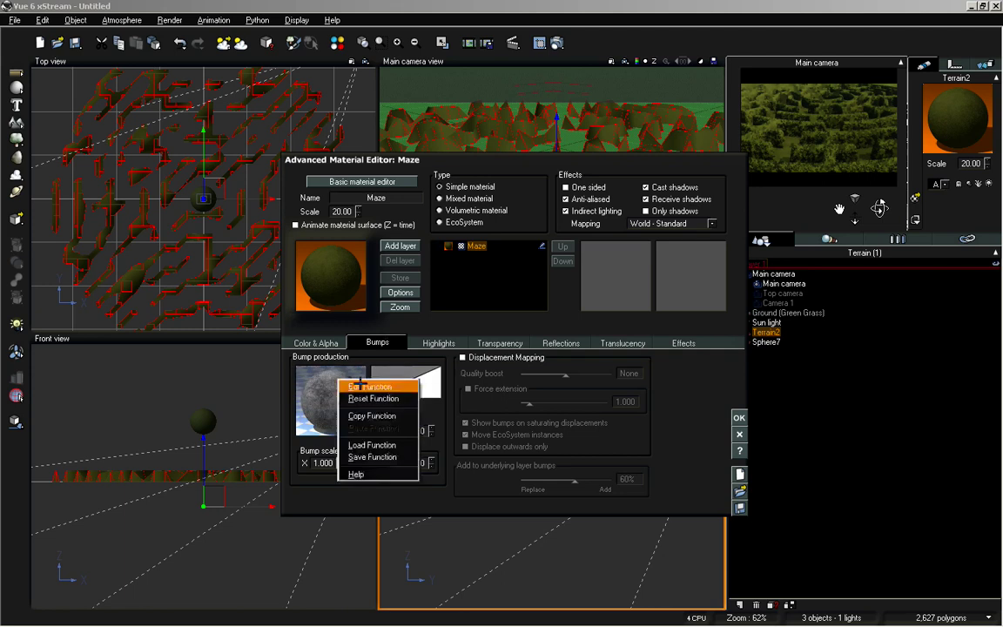
pyautogui.click(353, 384)
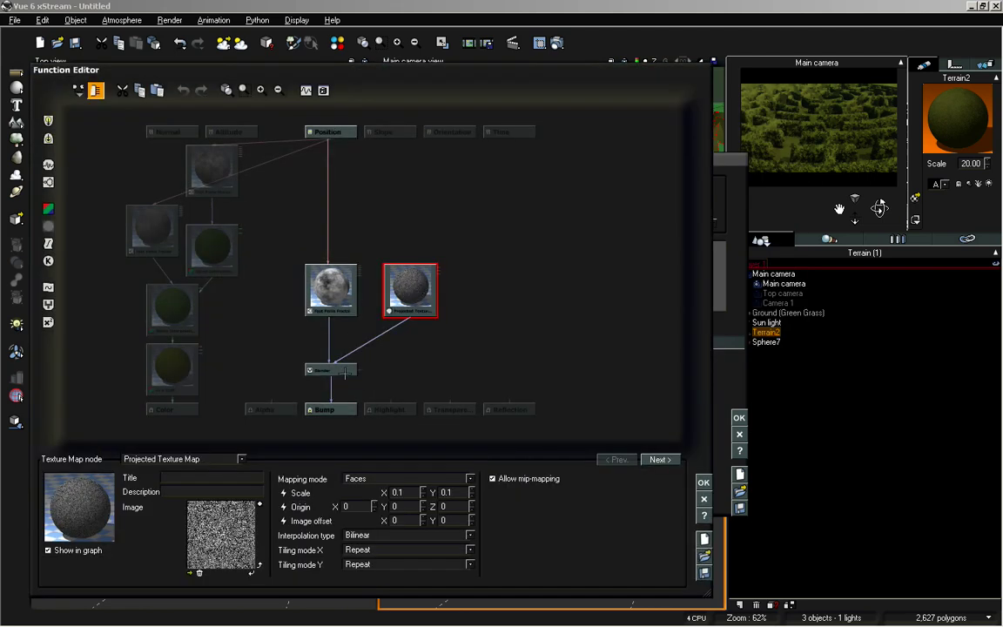
# Move the Blender node up beneath the Fast Perlin Fractal and insert a Filter node between Blender and Bump, aligned in the same column
pyautogui.click(345, 372)
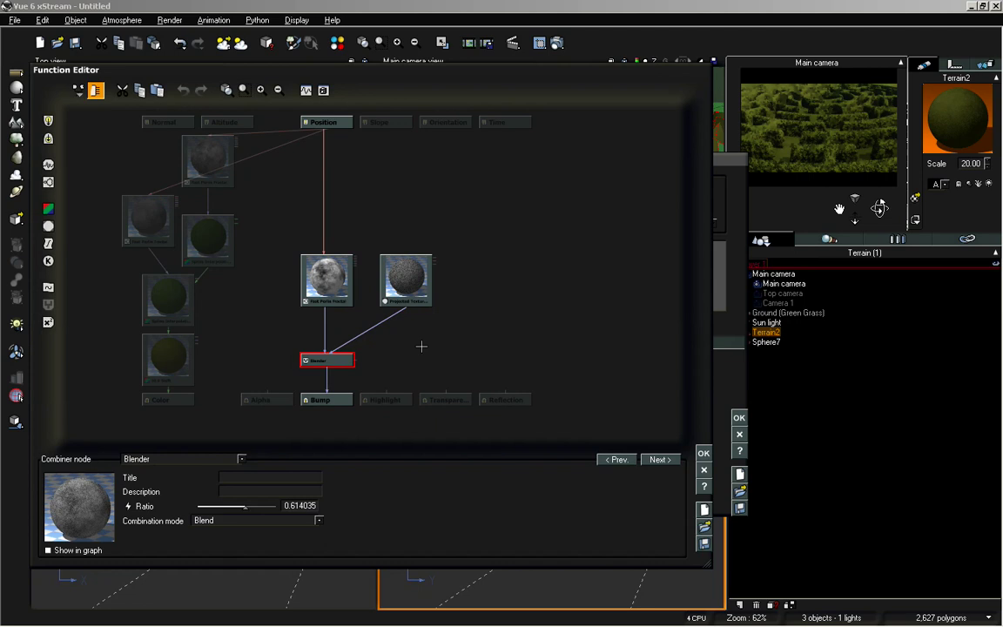
pyautogui.moveTo(326, 359); pyautogui.dragTo(326, 341)
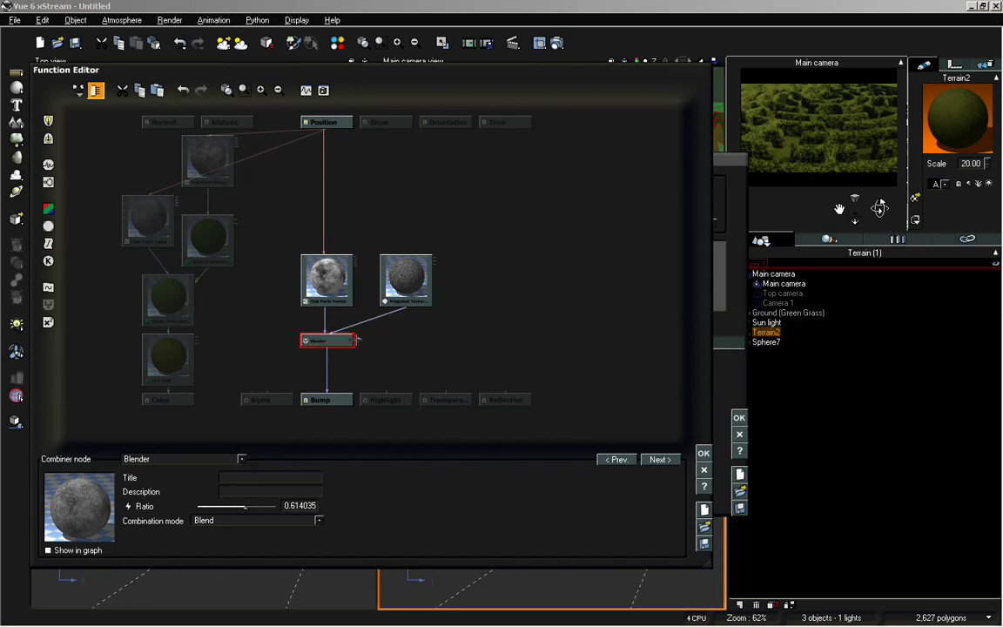
pyautogui.click(260, 90)
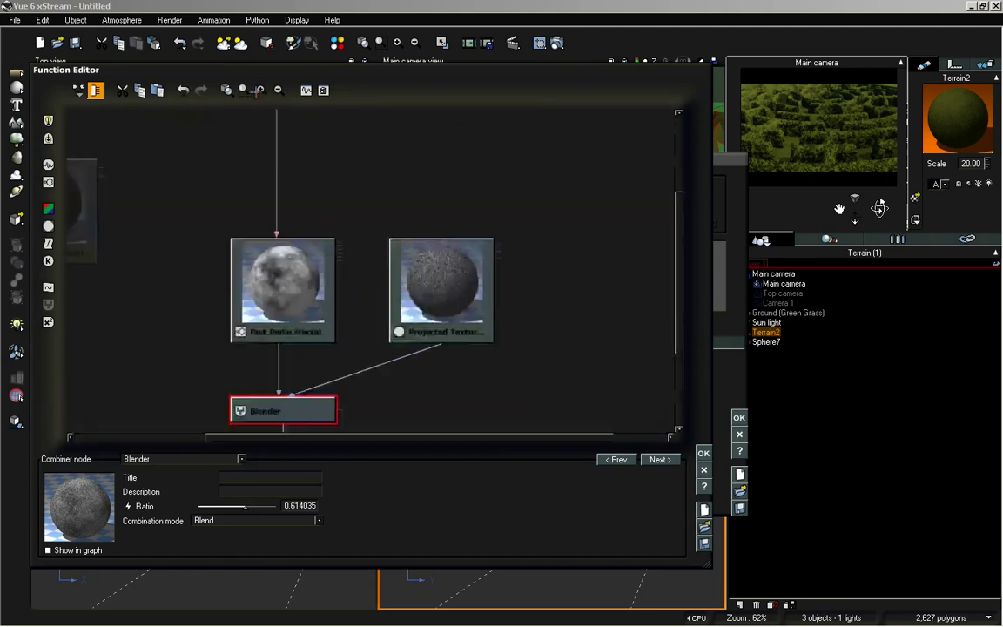
pyautogui.moveTo(418, 353); pyautogui.dragTo(424, 257, button='right')
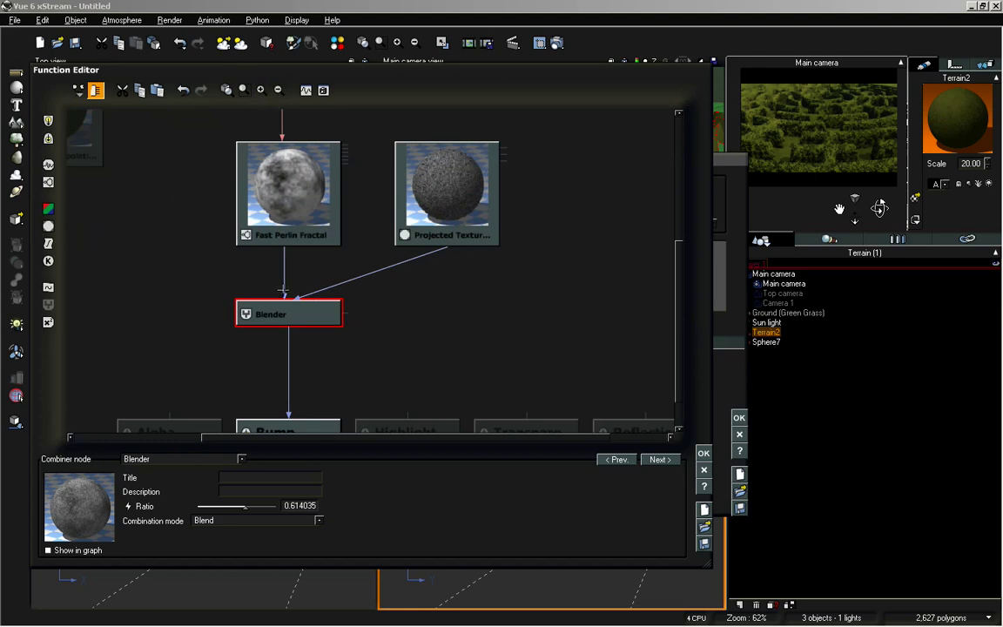
pyautogui.moveTo(300, 298); pyautogui.dragTo(299, 261)
pyautogui.click(290, 331)
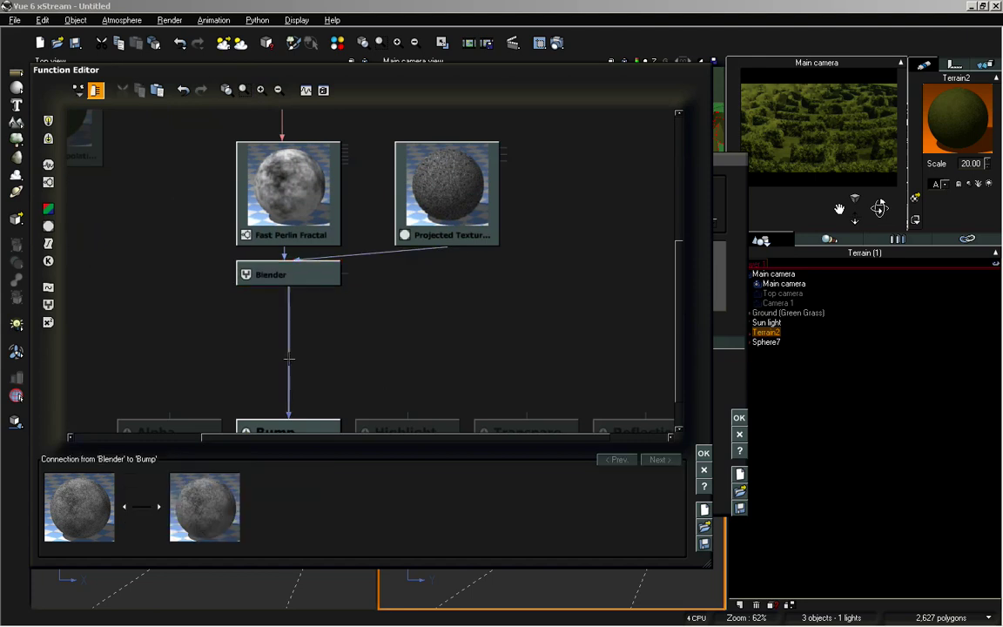
pyautogui.click(47, 243)
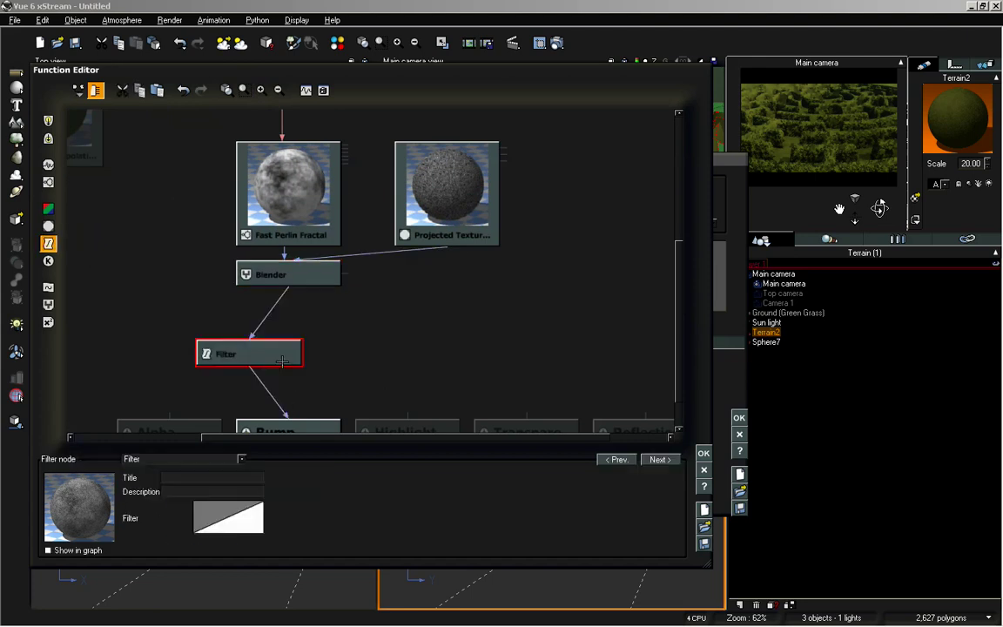
pyautogui.moveTo(250, 353); pyautogui.dragTo(292, 354)
# Lower the upper end of the Filter node's curve to about 0.00, and accept the filter, function and material edits
pyautogui.rightClick(256, 511)
pyautogui.click(277, 517)
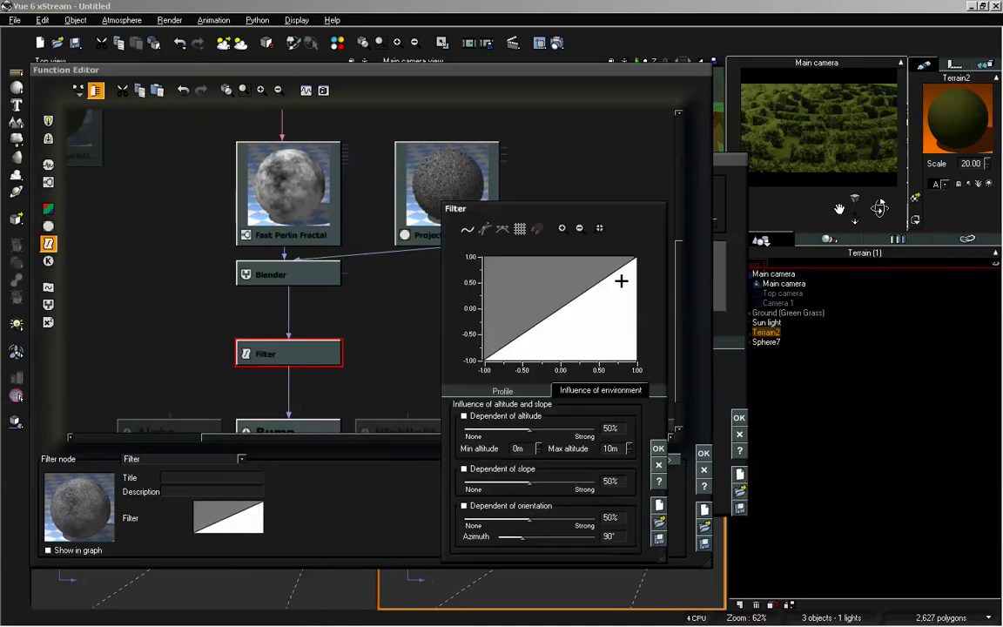
pyautogui.moveTo(637, 258); pyautogui.dragTo(638, 311)
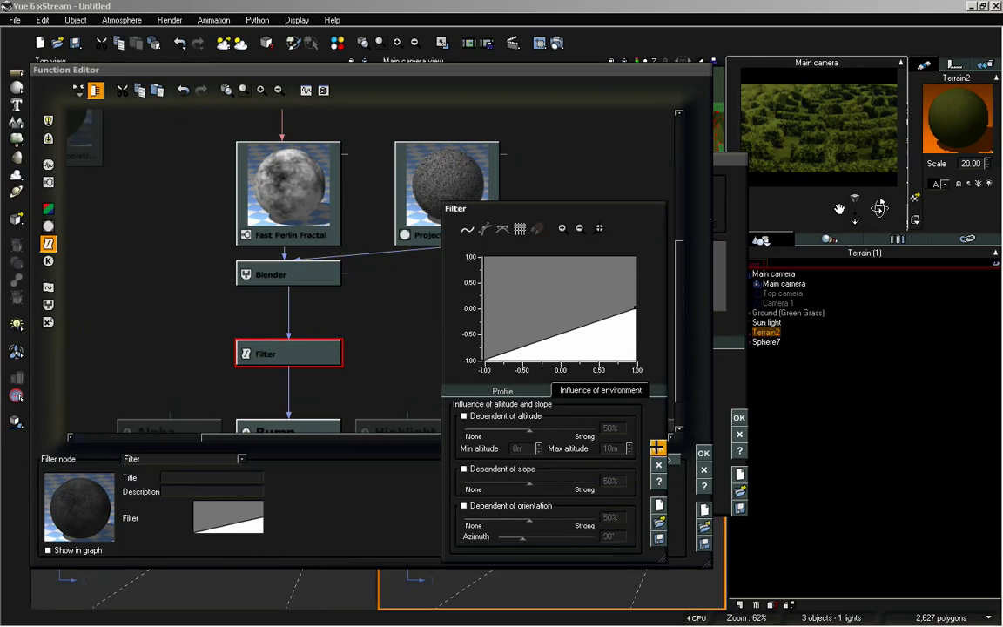
pyautogui.click(658, 447)
pyautogui.click(703, 452)
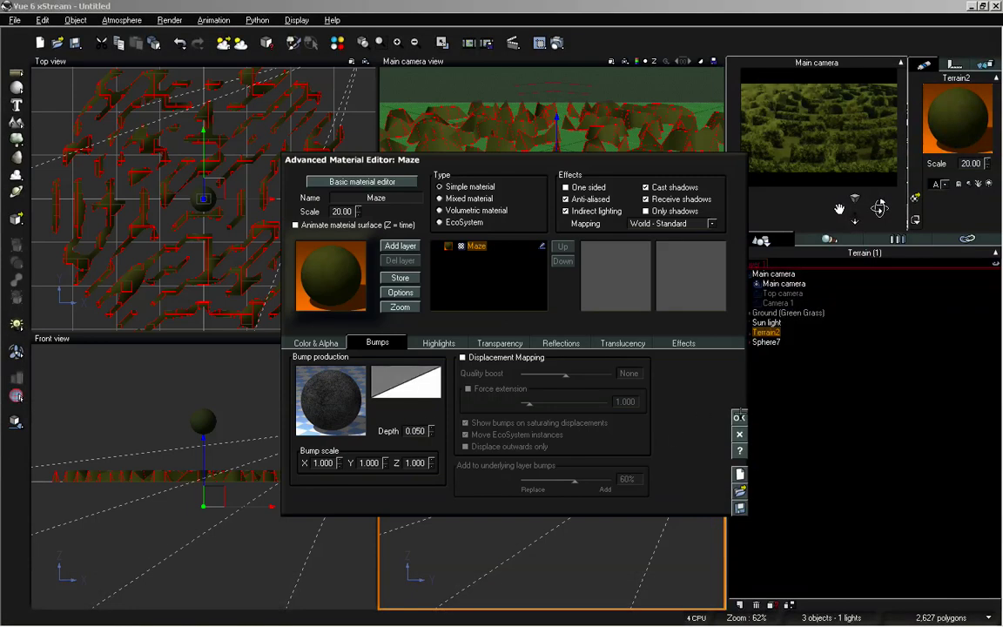
pyautogui.click(738, 417)
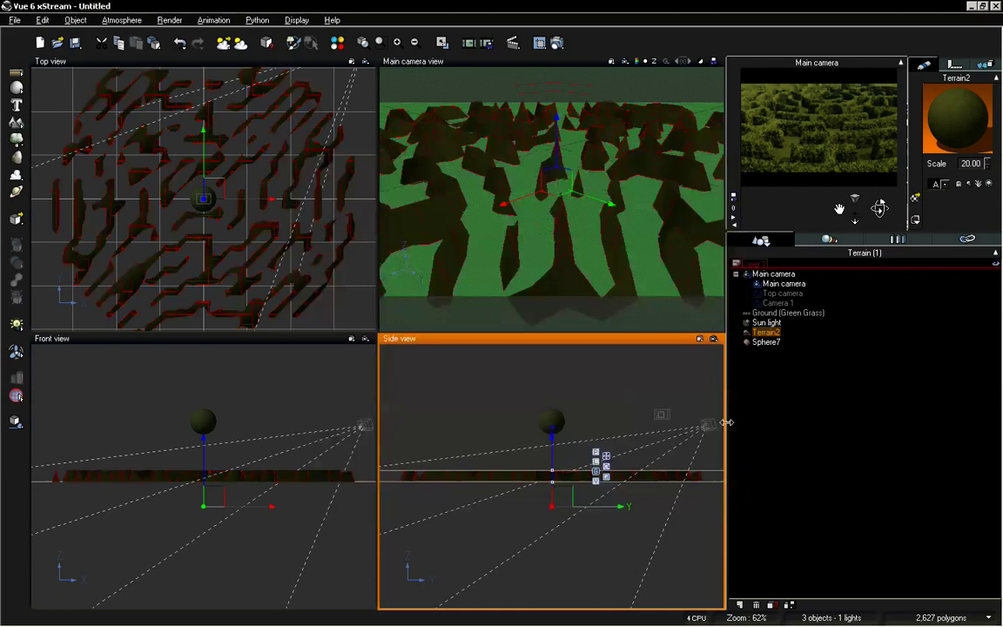
# Start a test render of the main camera view, stop it partway and close the render
pyautogui.click(558, 42)
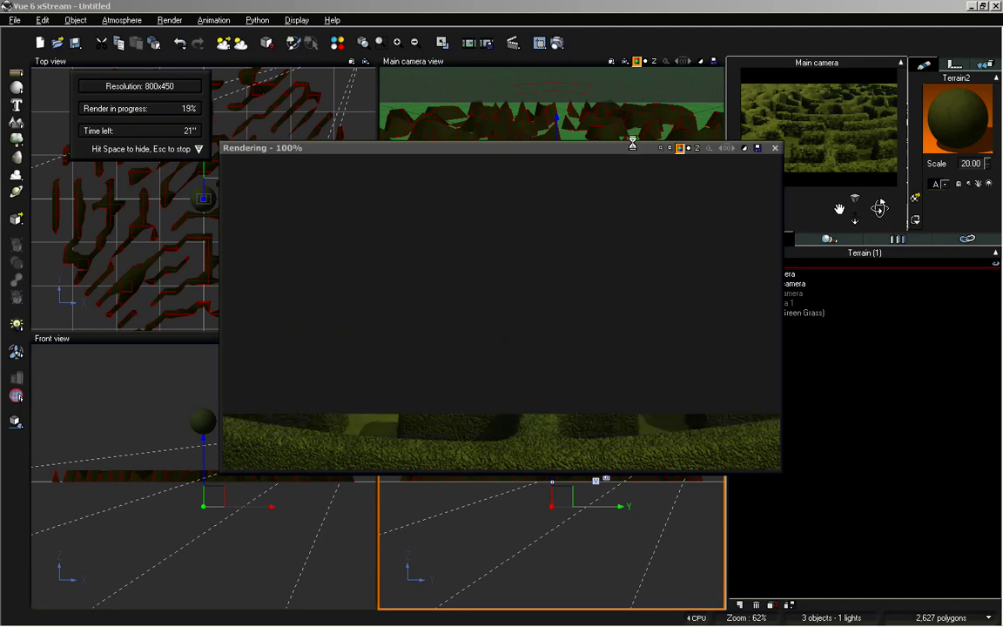
pyautogui.press('Escape')
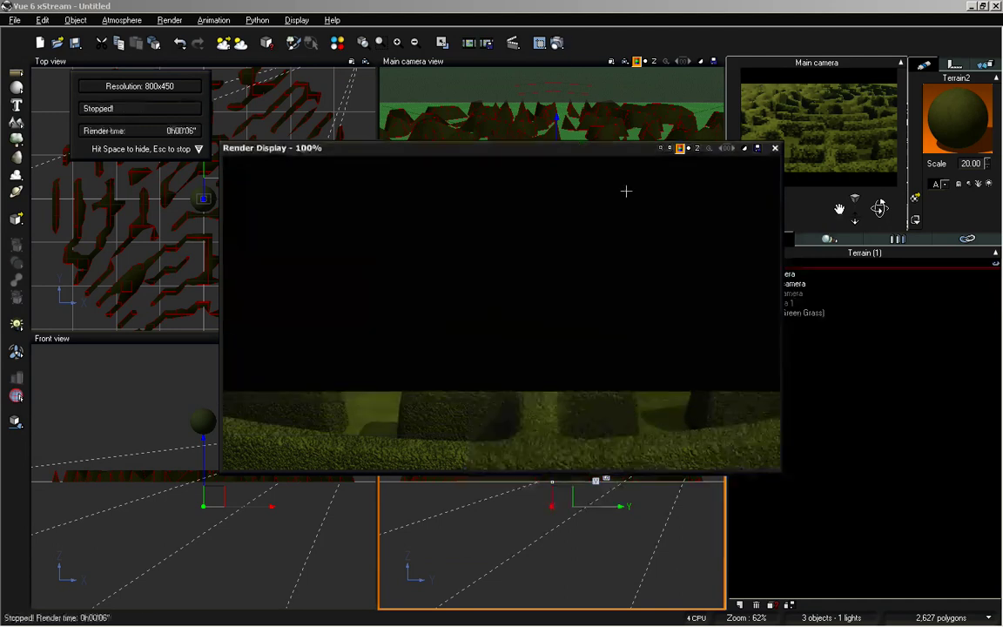
pyautogui.click(775, 148)
# Lower the upper end of the Maze material's bump filter curve to about 0.4, and accept the filter and material edits
pyautogui.doubleClick(947, 119)
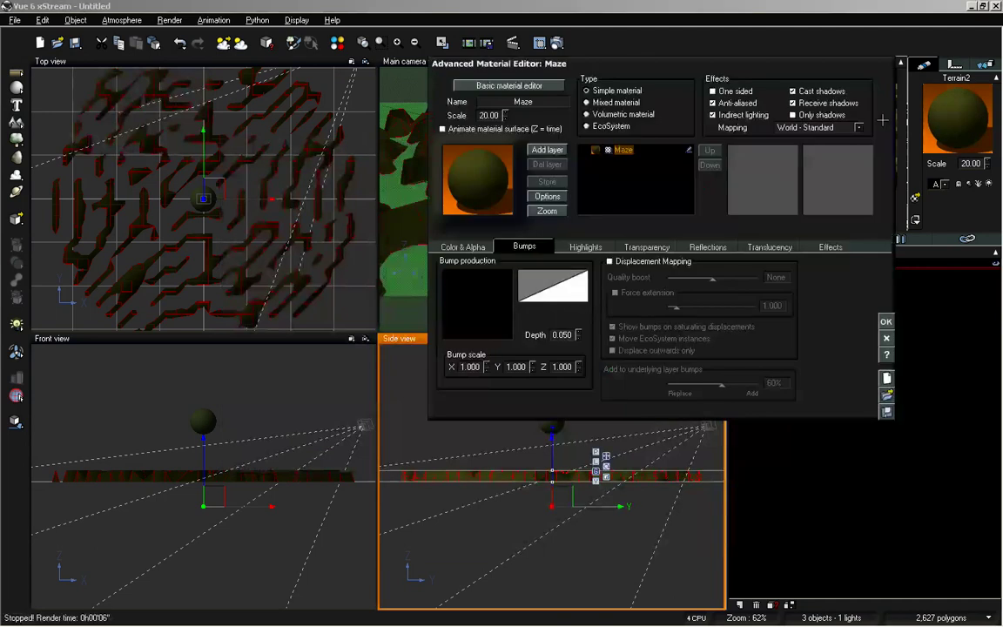
pyautogui.rightClick(527, 287)
pyautogui.click(549, 294)
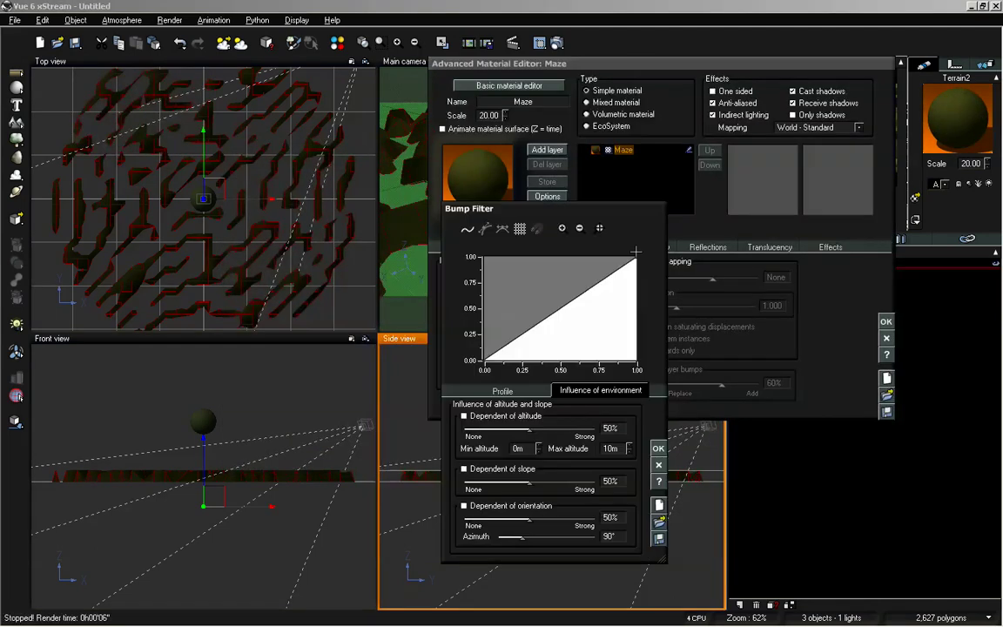
pyautogui.moveTo(640, 254); pyautogui.dragTo(639, 323)
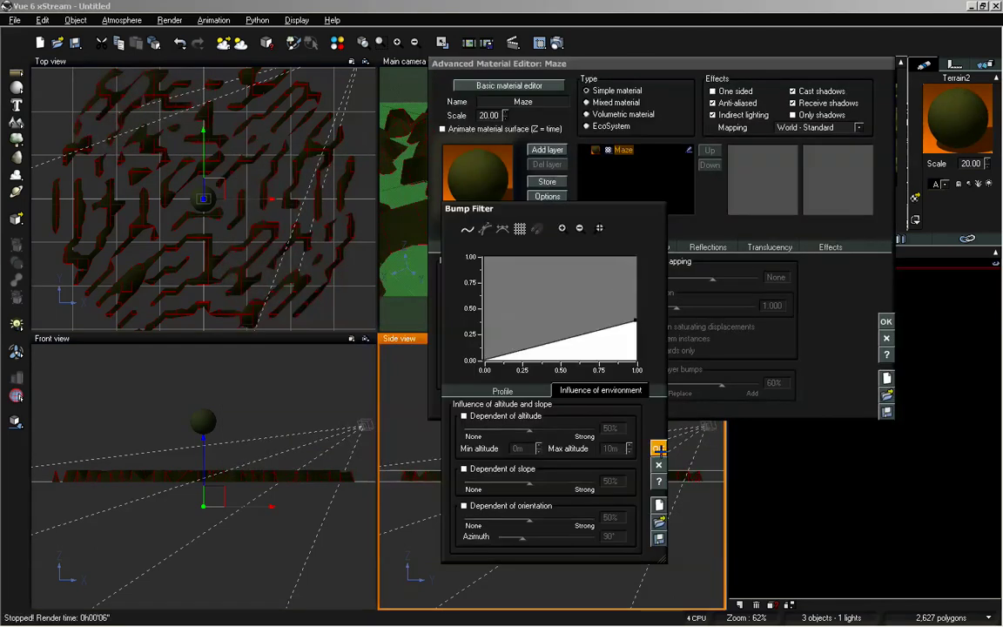
pyautogui.click(658, 449)
pyautogui.click(887, 323)
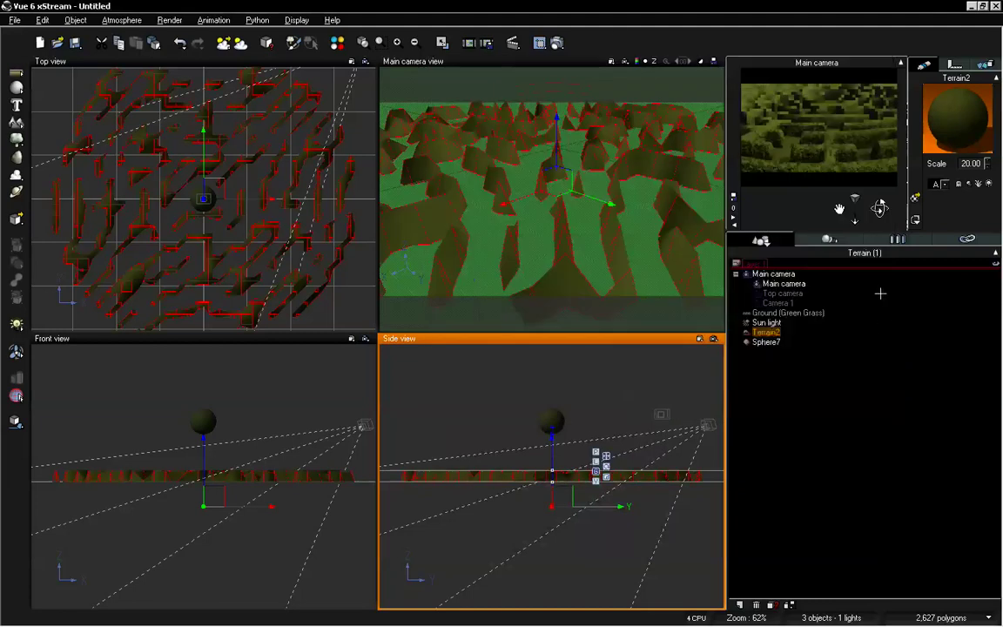
# Render the main camera view again, accept the post-render options and close the render
pyautogui.click(557, 43)
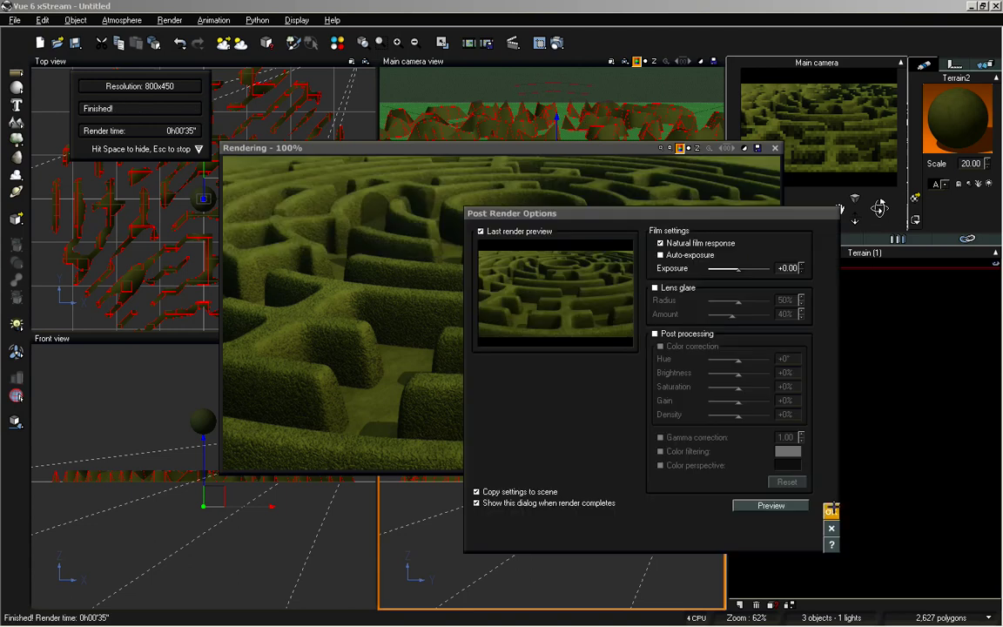
pyautogui.click(833, 509)
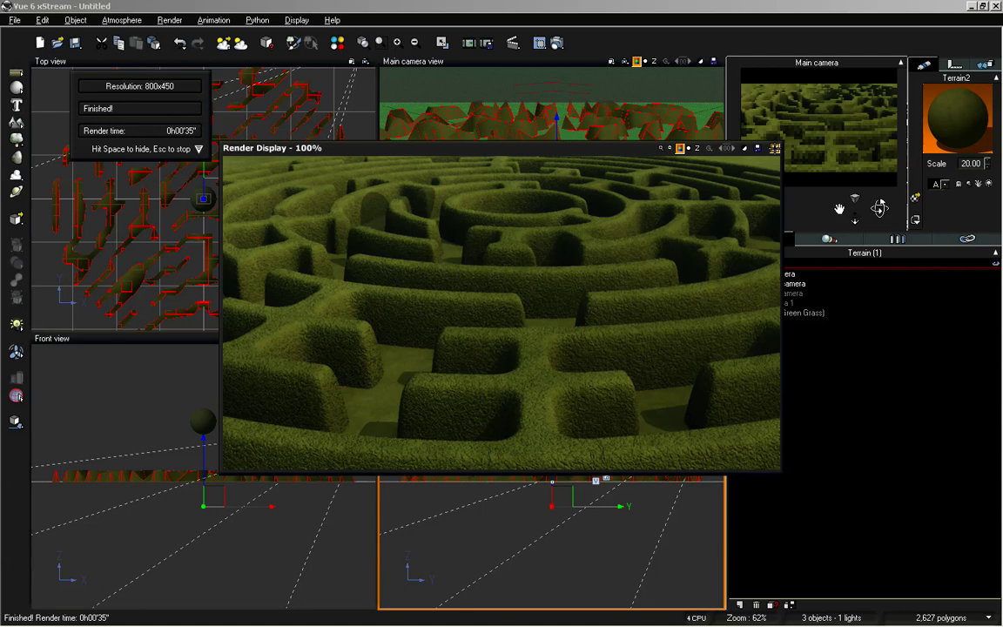
pyautogui.press('space')
# Set the projected texture map's scale to 0.08 in X and Y in the Maze bump function
pyautogui.doubleClick(981, 116)
pyautogui.rightClick(472, 285)
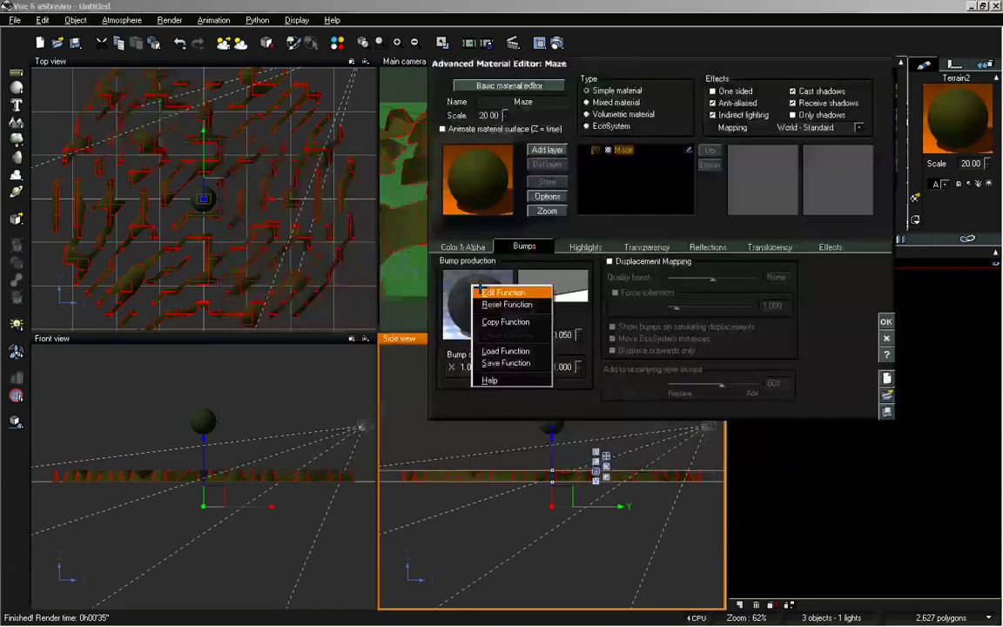
pyautogui.click(490, 293)
pyautogui.click(402, 294)
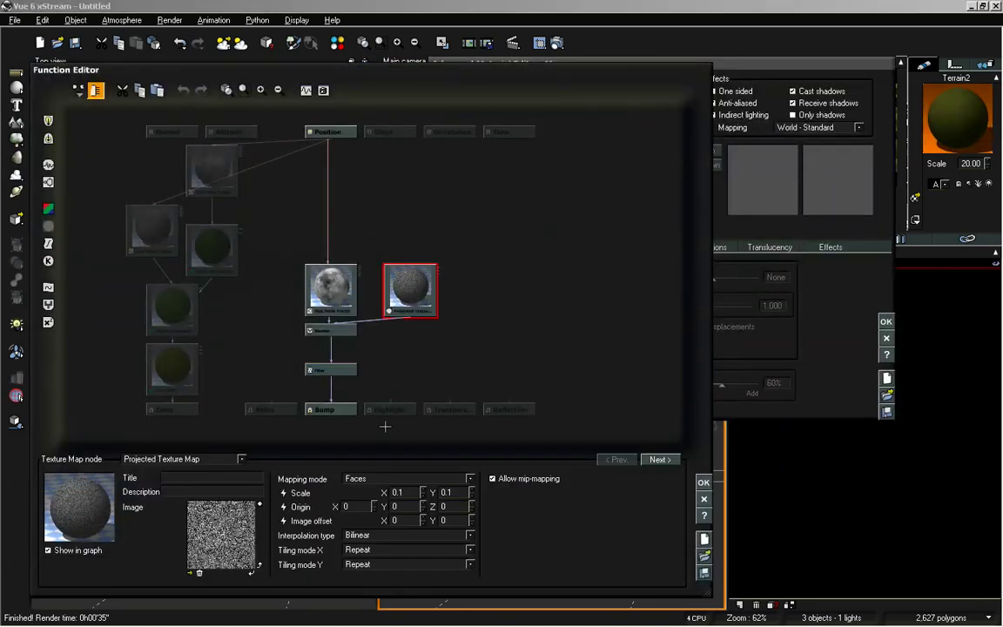
pyautogui.click(411, 492)
pyautogui.click(400, 492)
pyautogui.press('BackSpace')
pyautogui.write('08')
pyautogui.click(449, 492)
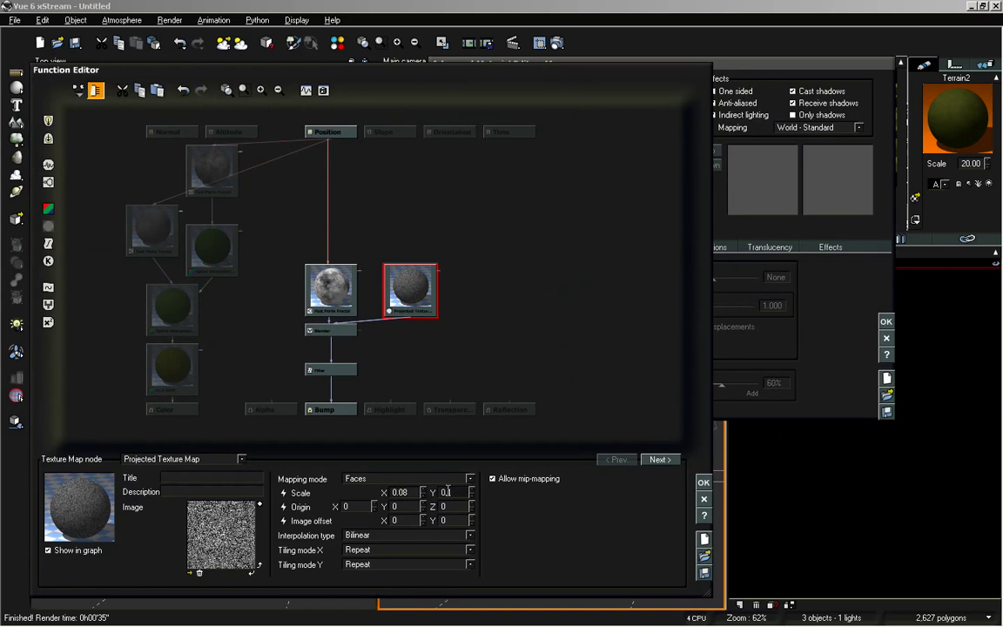
pyautogui.press('BackSpace')
pyautogui.write('08')
# Reduce the Blender node's ratio to about 0.43, check the blended nodes, and accept the function and material edits
pyautogui.click(336, 329)
pyautogui.moveTo(248, 506); pyautogui.dragTo(236, 505)
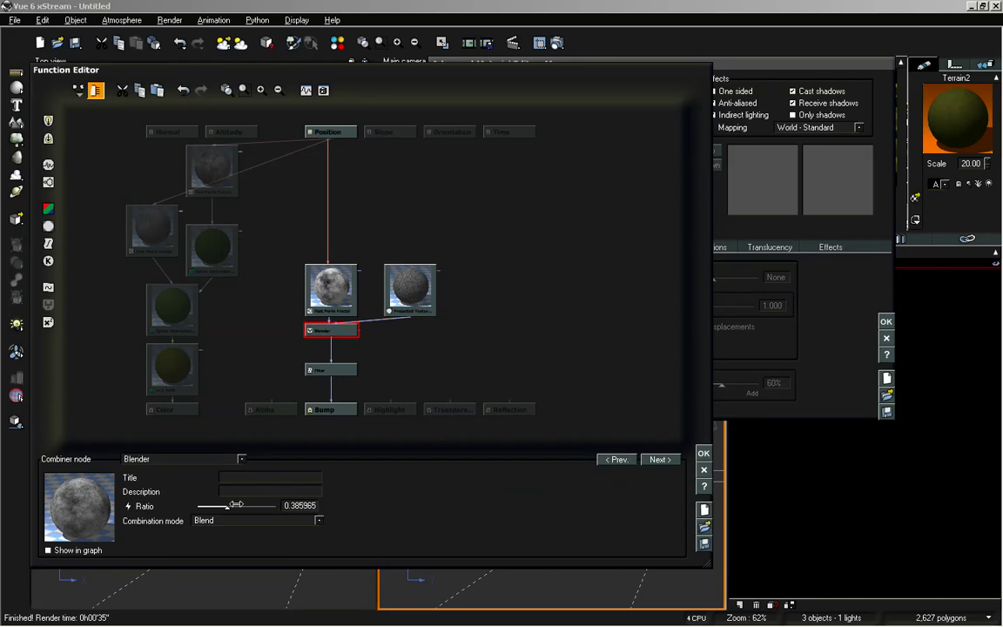
pyautogui.click(405, 283)
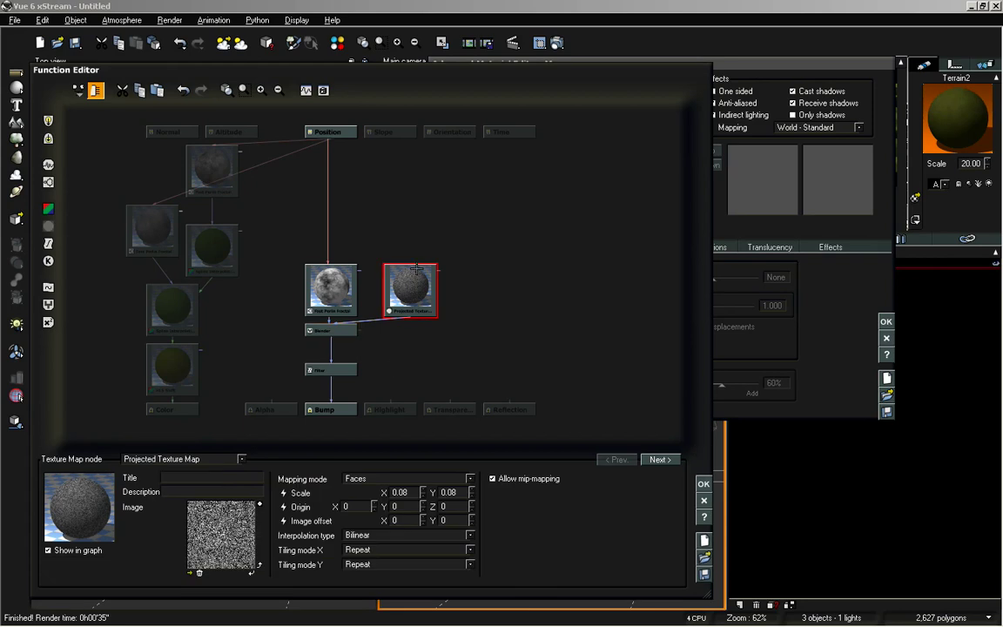
pyautogui.click(310, 276)
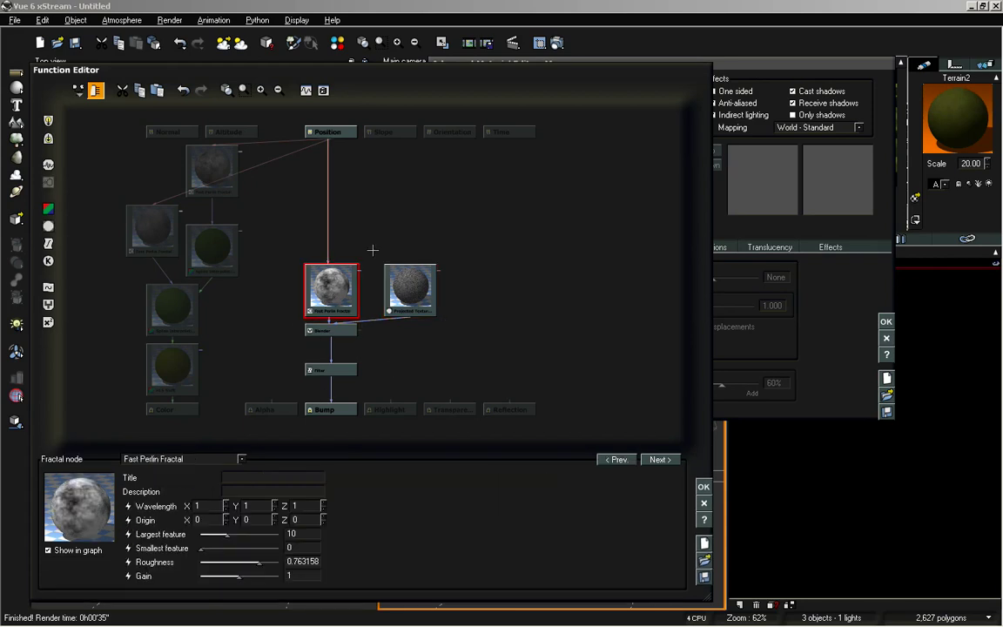
pyautogui.click(319, 331)
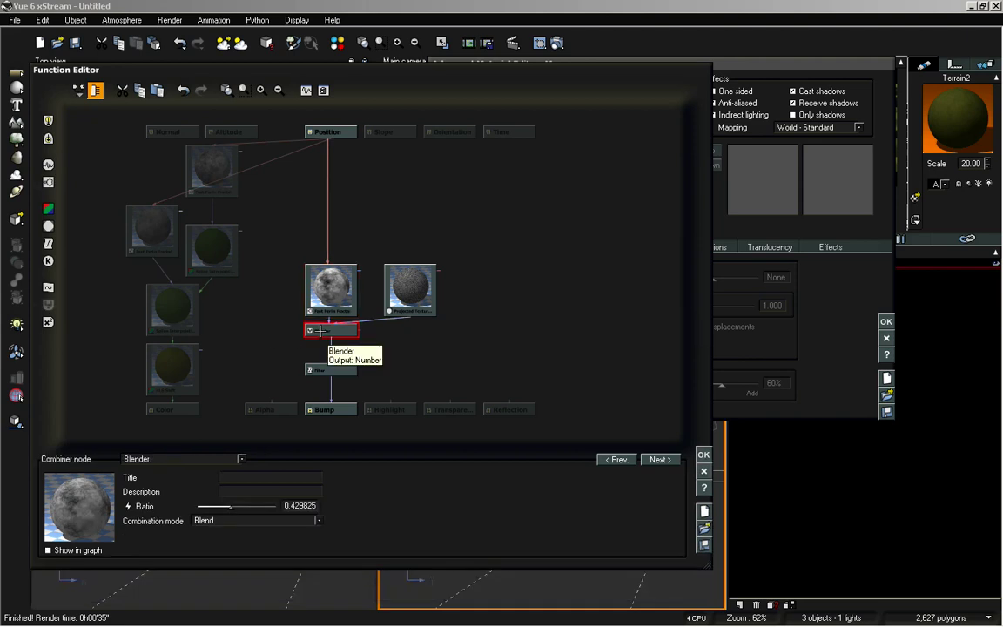
pyautogui.click(703, 453)
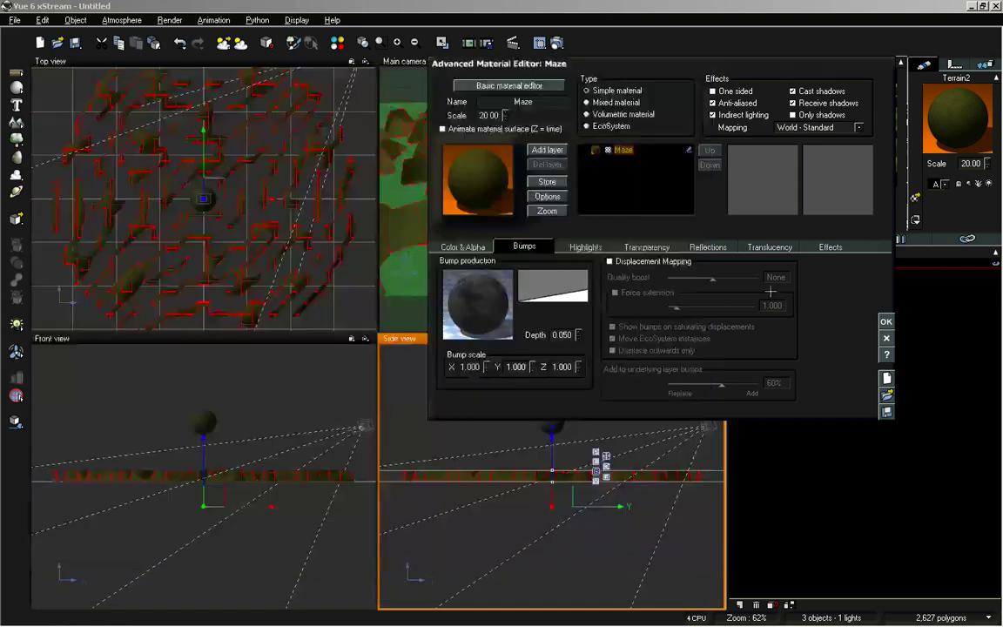
pyautogui.click(886, 320)
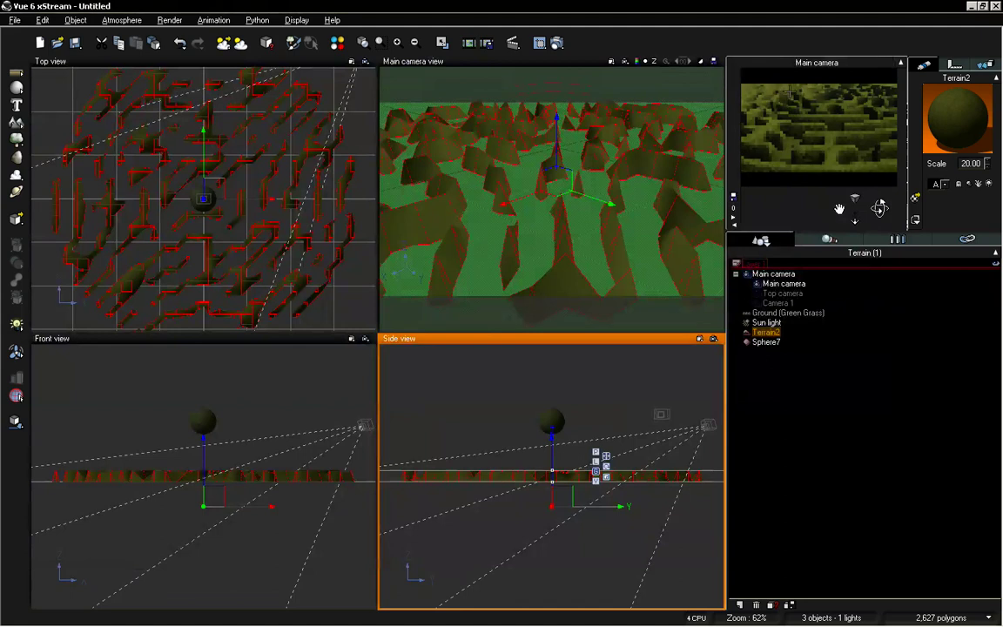
# Render the main camera view to check the updated hedge bumps, accept the post-render options and close the render
pyautogui.click(557, 43)
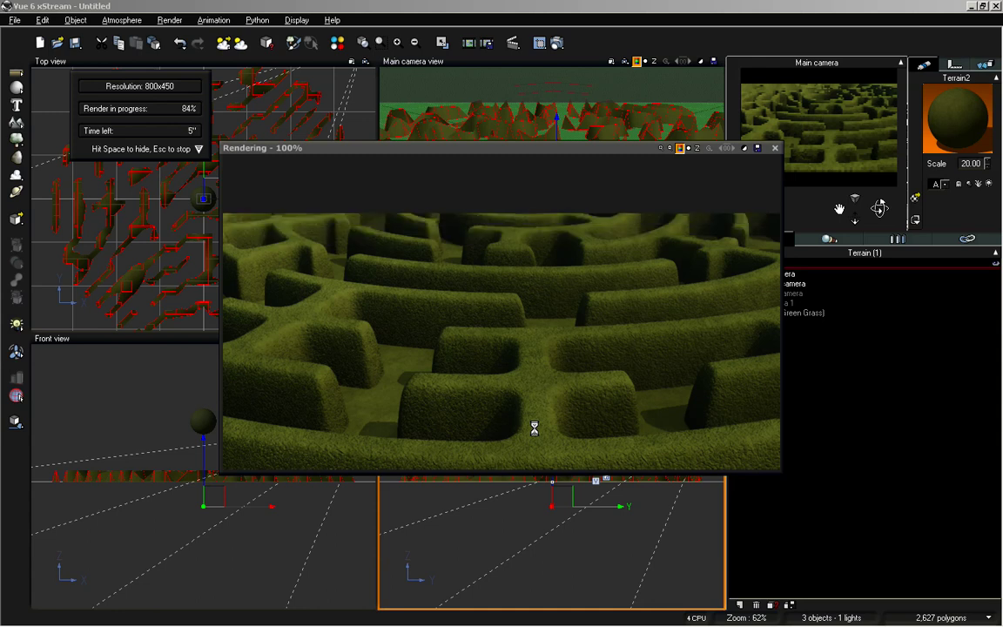
pyautogui.click(834, 508)
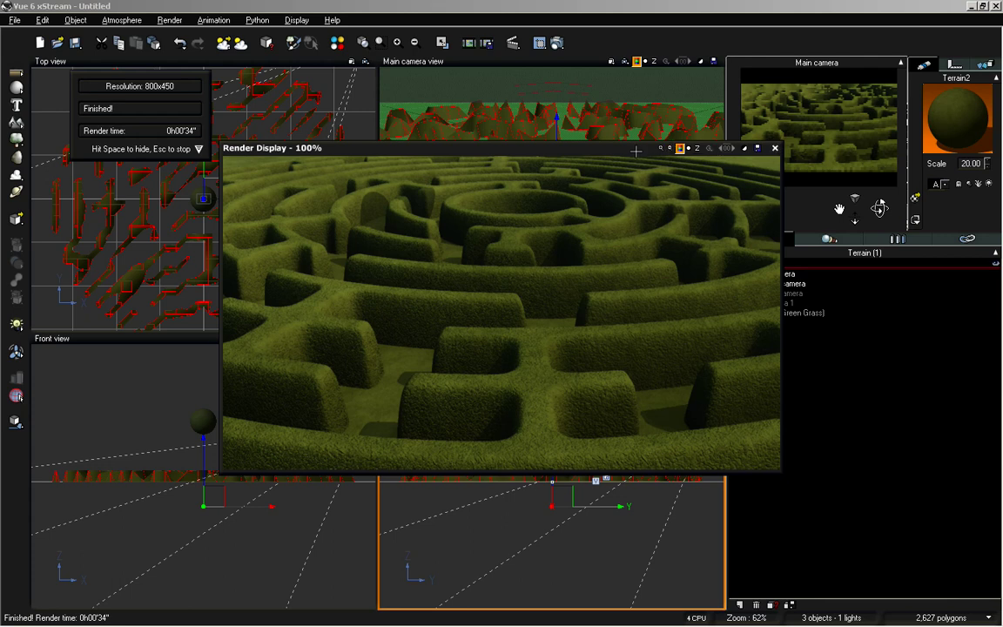
pyautogui.moveTo(637, 151); pyautogui.dragTo(630, 148)
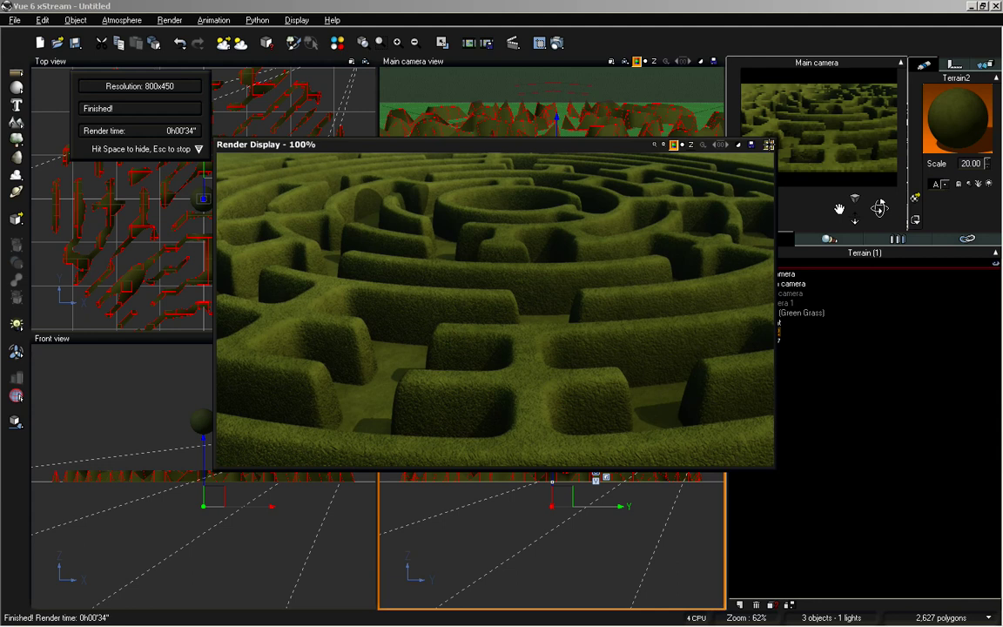
pyautogui.press('space')
# Delete the Sphere7 object floating above the maze
pyautogui.moveTo(857, 219); pyautogui.dragTo(857, 250)
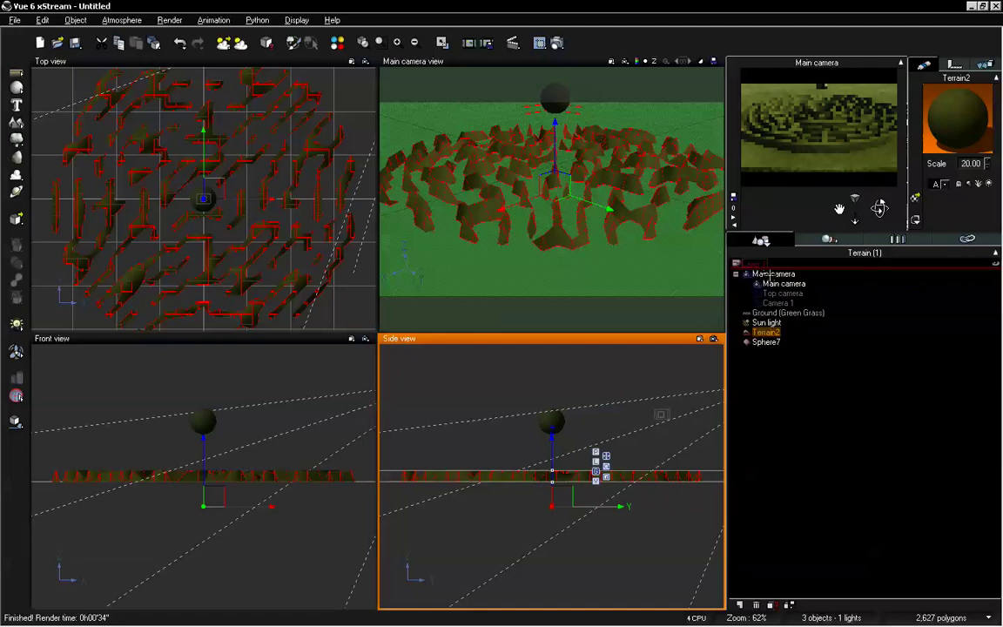
pyautogui.click(780, 370)
pyautogui.click(768, 343)
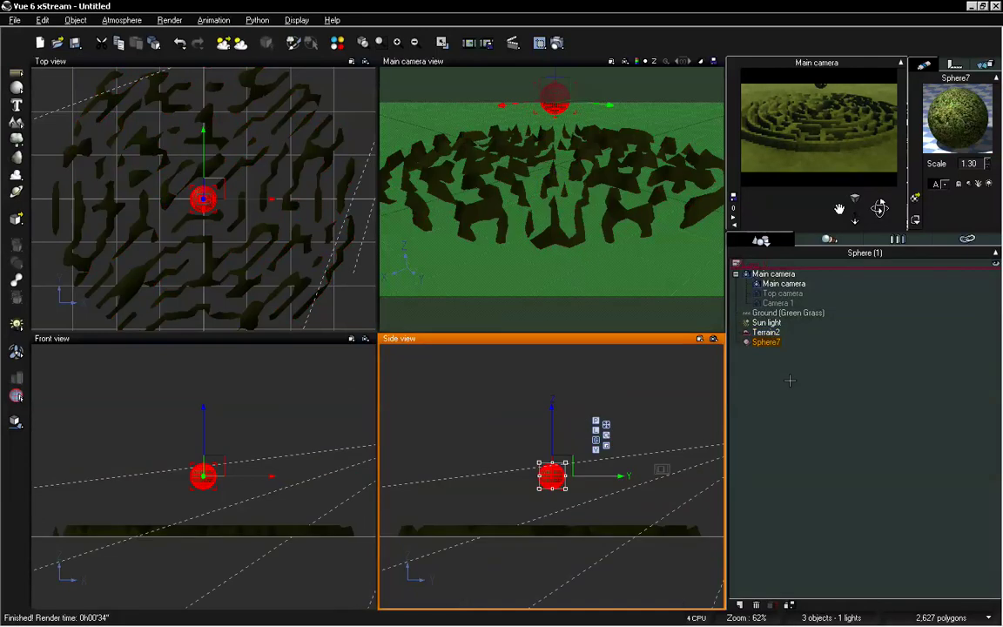
pyautogui.press('Delete')
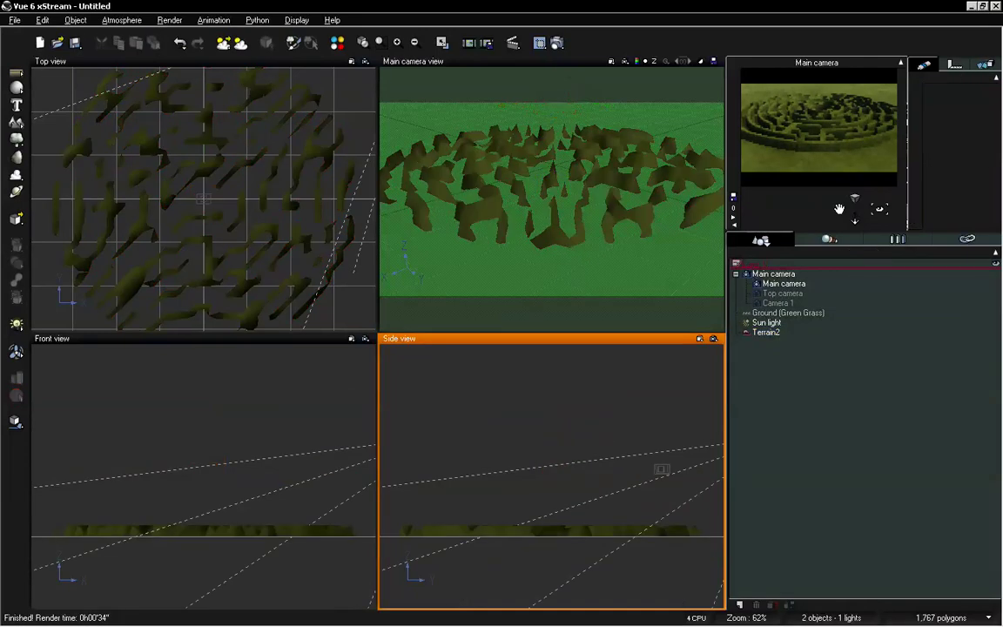
# Reframe the main camera closer to the maze, looking down across its hedges, and leave nothing selected
pyautogui.moveTo(836, 206); pyautogui.dragTo(853, 238)
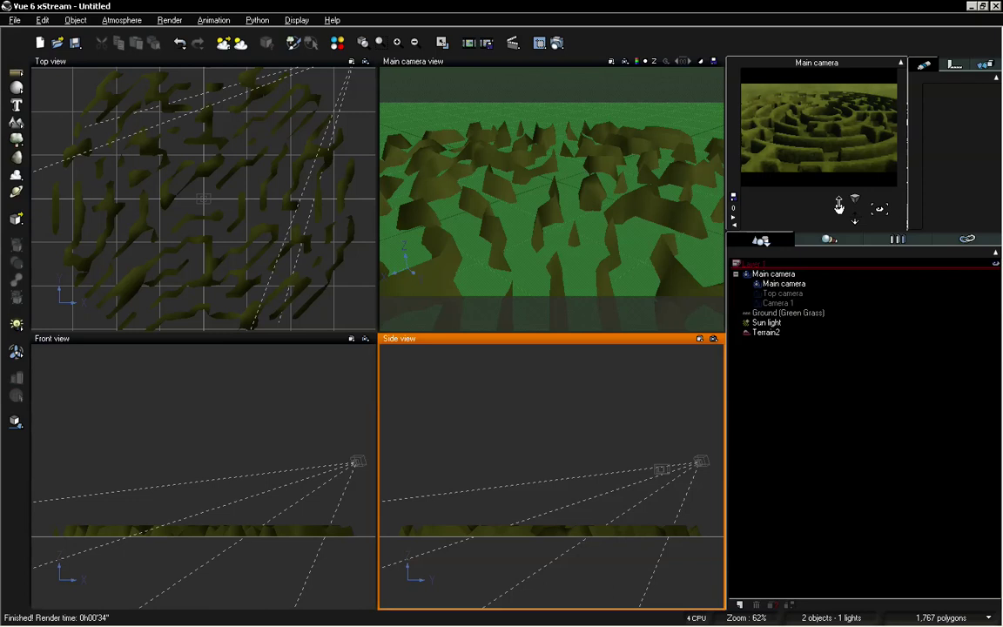
pyautogui.moveTo(838, 209); pyautogui.dragTo(839, 205)
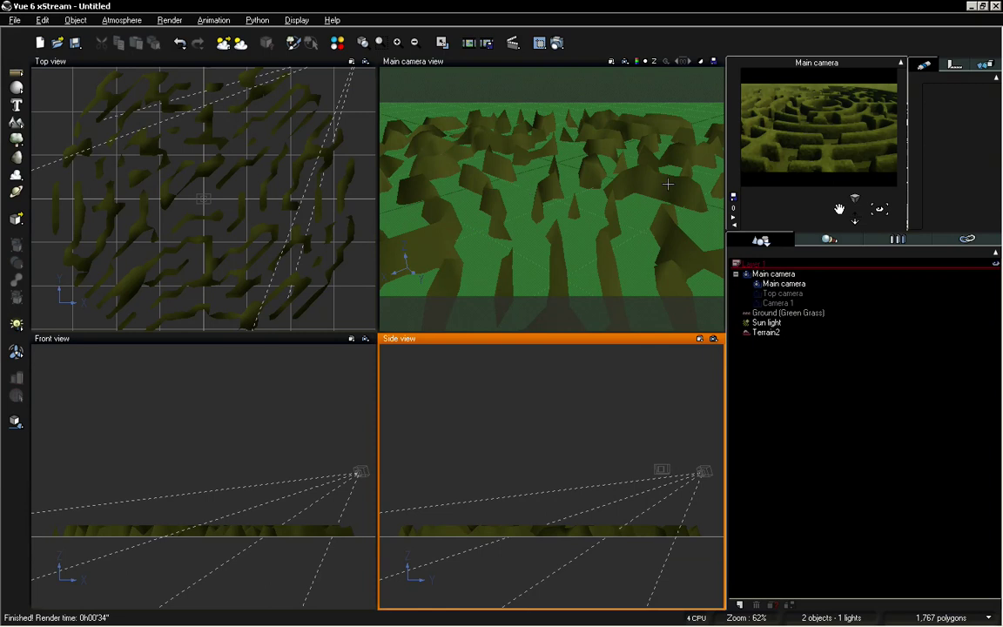
pyautogui.moveTo(853, 224); pyautogui.dragTo(857, 219)
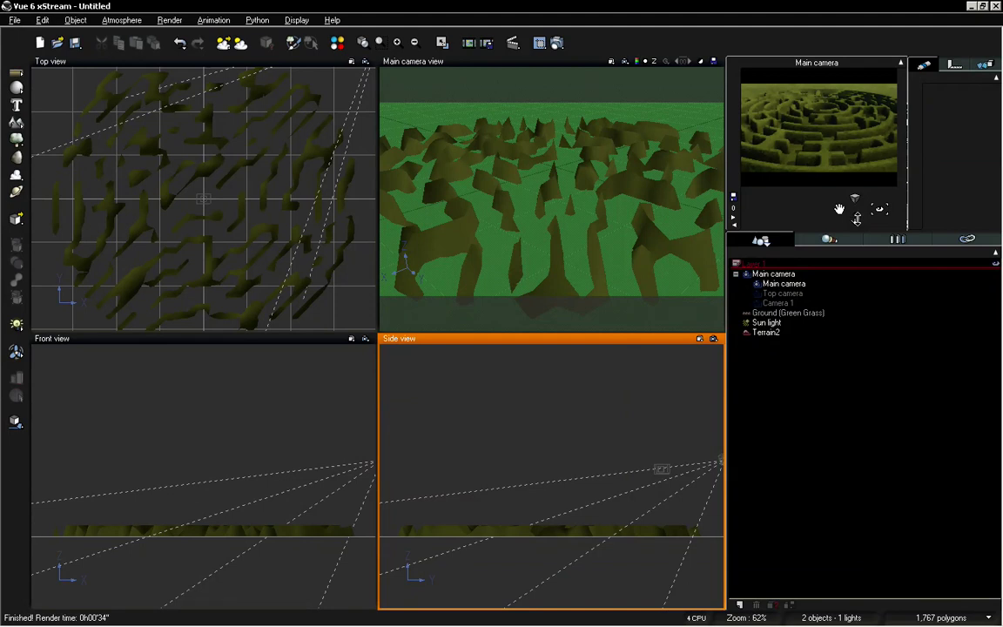
pyautogui.moveTo(857, 219); pyautogui.dragTo(857, 218)
pyautogui.click(764, 333)
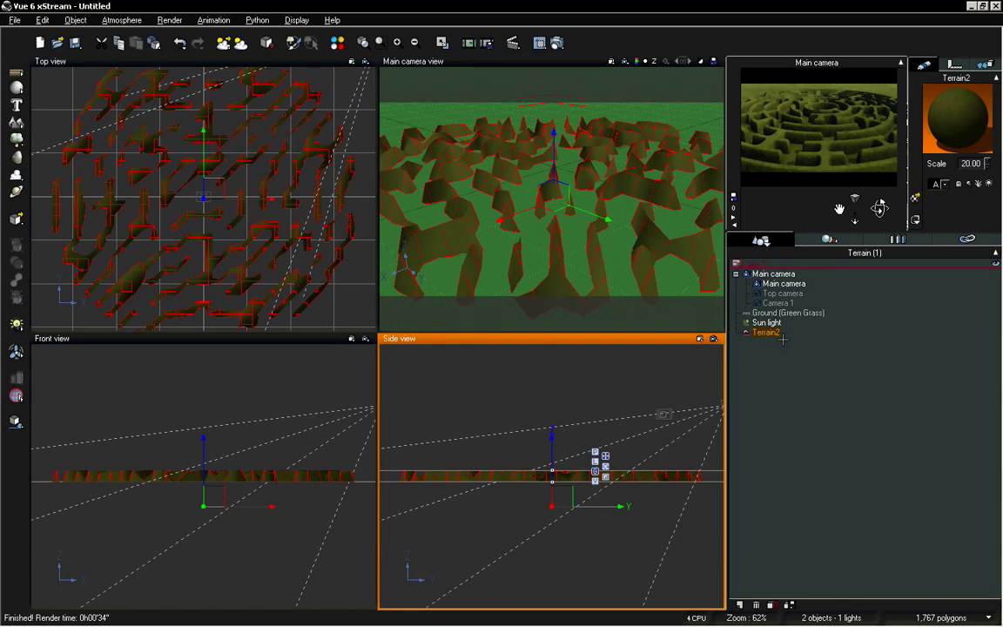
pyautogui.click(865, 345)
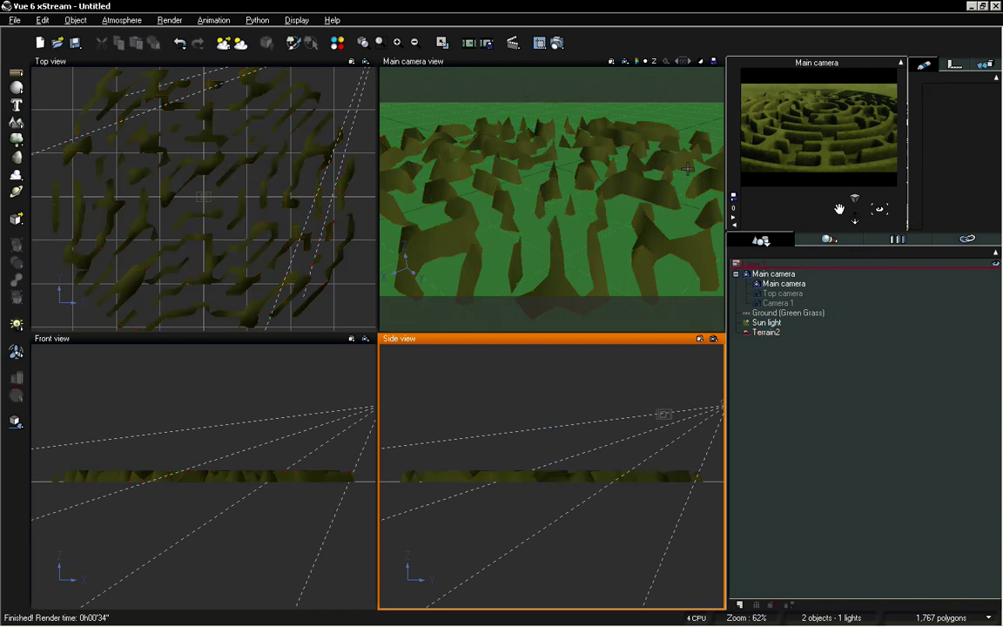
# Add a Fir Tree from the Trees plant collection and bring the main camera in close to it
pyautogui.click(16, 123)
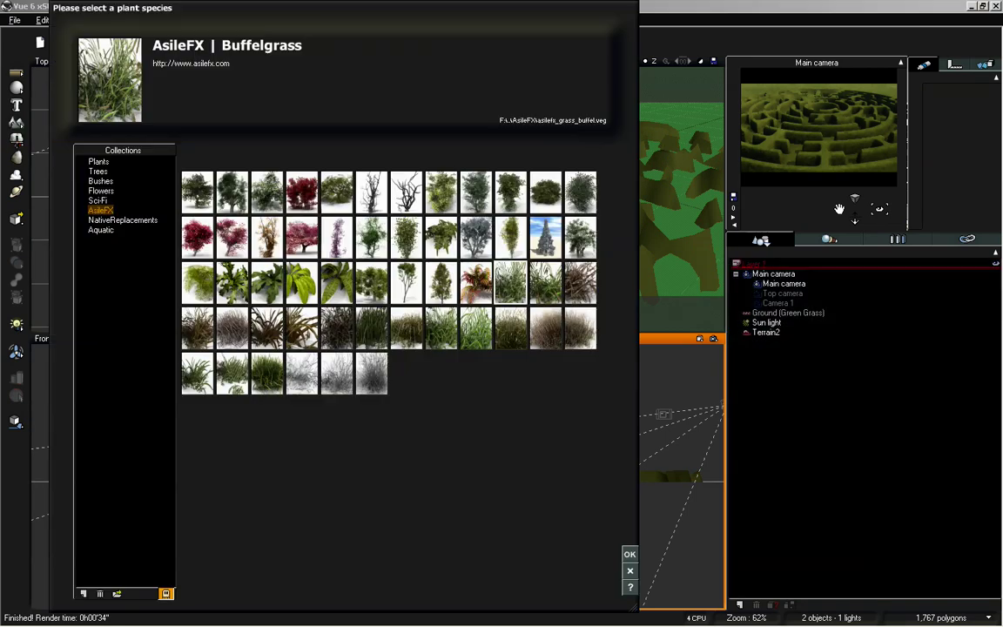
pyautogui.click(104, 172)
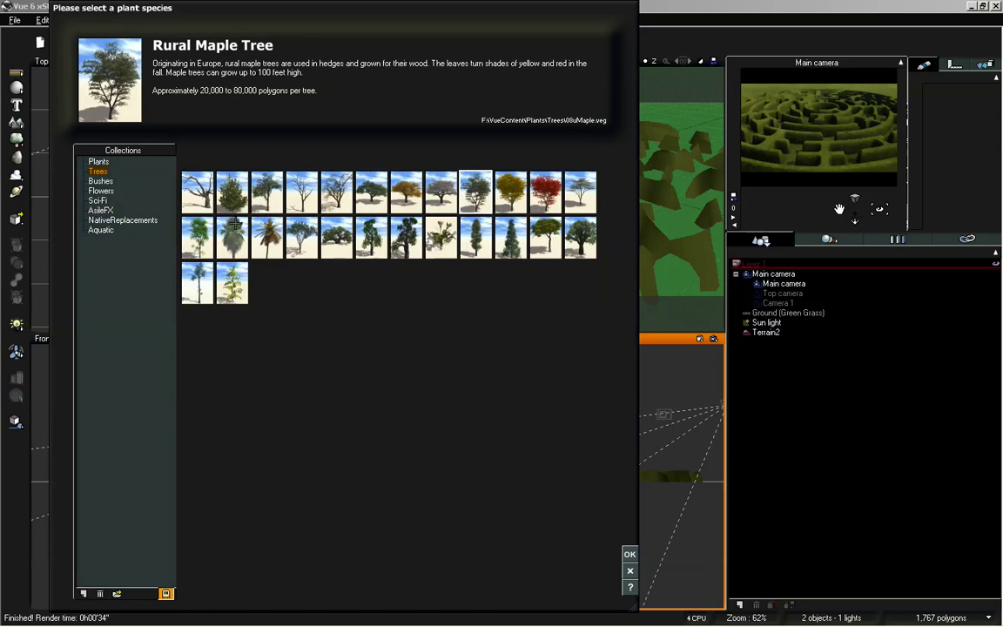
pyautogui.click(216, 179)
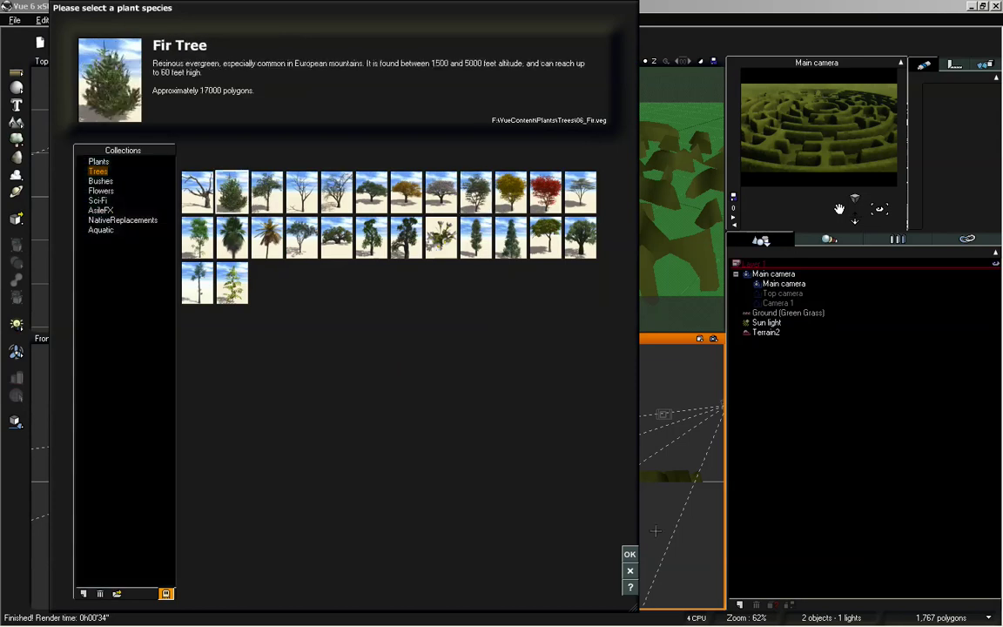
pyautogui.click(630, 554)
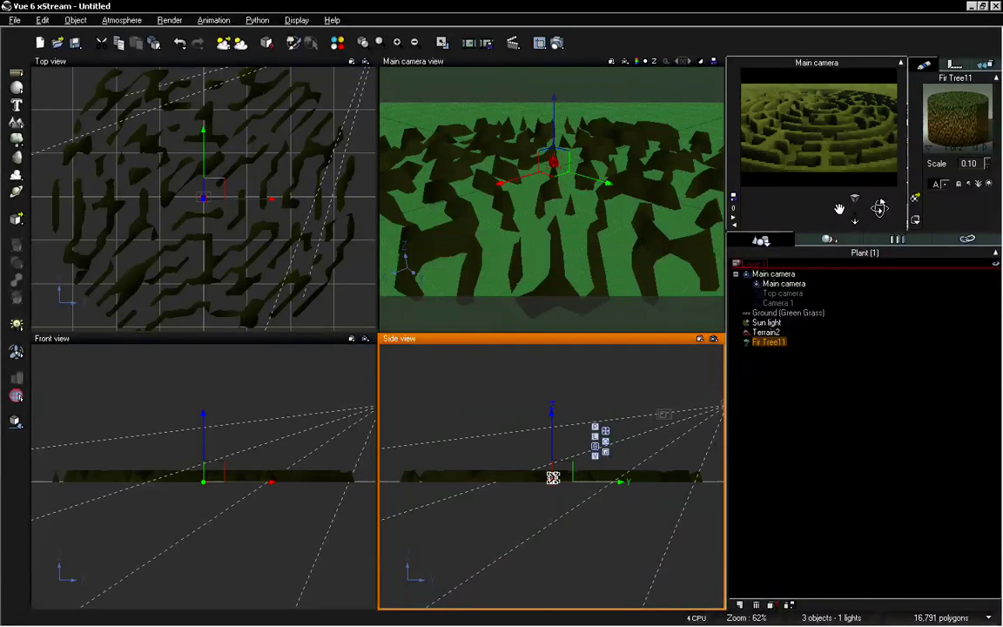
pyautogui.moveTo(852, 218); pyautogui.dragTo(839, 211)
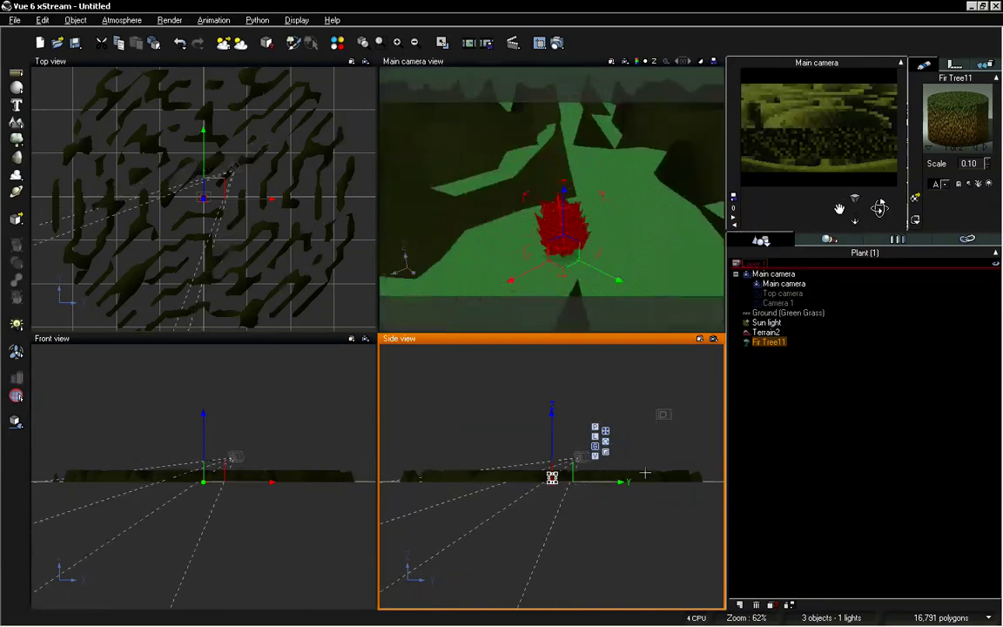
pyautogui.scroll(10, 634, 489)
# Open the fir tree in the Plant Editor and set its trunk Length to -49 and Falloff to -22
pyautogui.doubleClick(566, 218)
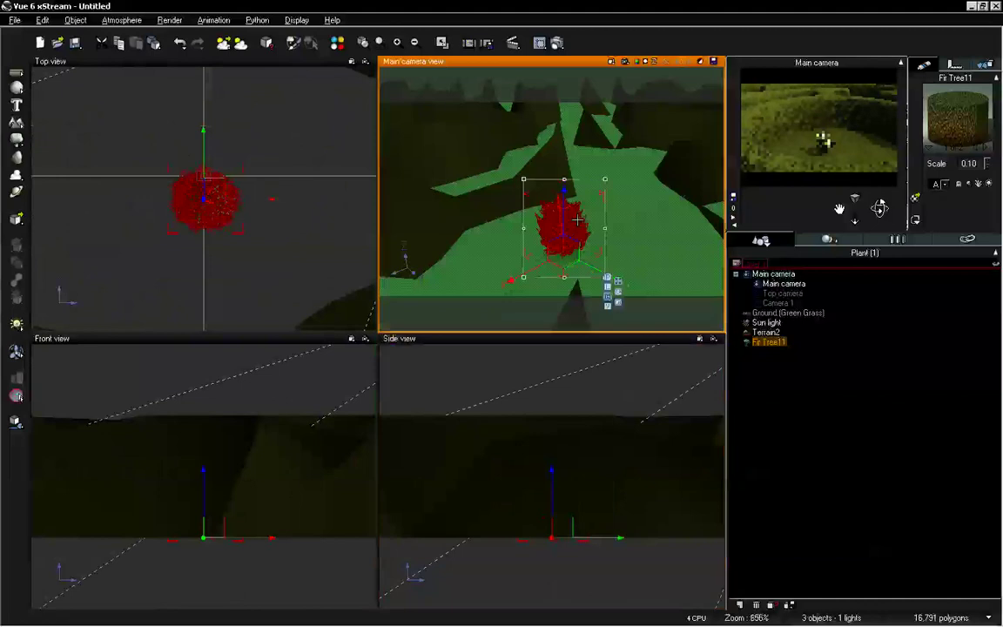
pyautogui.moveTo(237, 227); pyautogui.dragTo(244, 314)
pyautogui.moveTo(100, 277); pyautogui.dragTo(128, 297)
pyautogui.moveTo(323, 285)
pyautogui.mouseDown()
pyautogui.moveTo(305, 253)
pyautogui.moveTo(321, 279)
pyautogui.mouseUp()
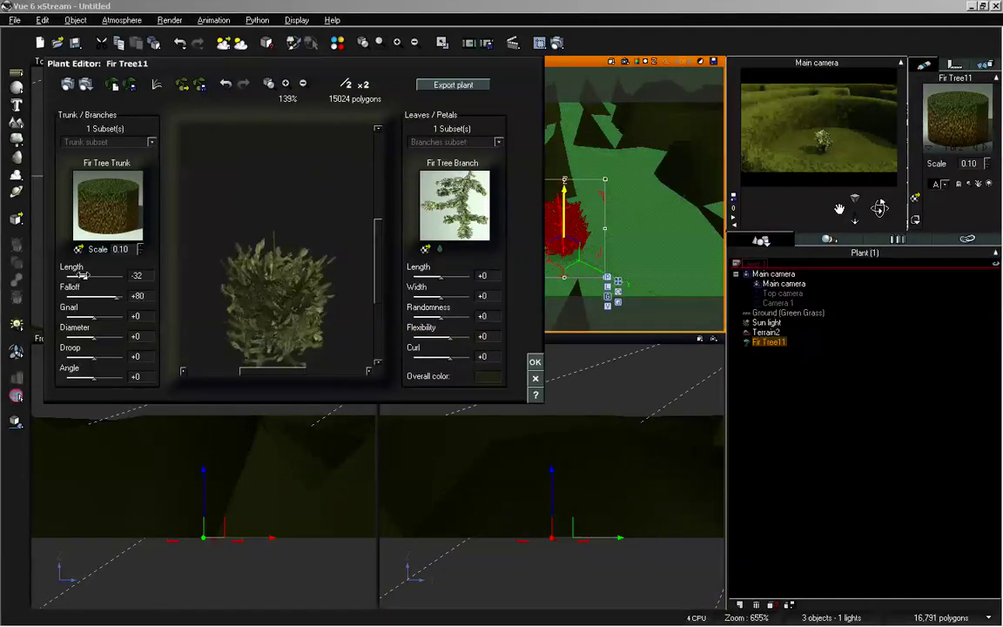
pyautogui.moveTo(91, 277)
pyautogui.mouseDown()
pyautogui.moveTo(74, 276)
pyautogui.moveTo(98, 291)
pyautogui.moveTo(86, 292)
pyautogui.mouseUp()
pyautogui.moveTo(324, 283); pyautogui.dragTo(291, 290)
pyautogui.moveTo(340, 245); pyautogui.dragTo(291, 276)
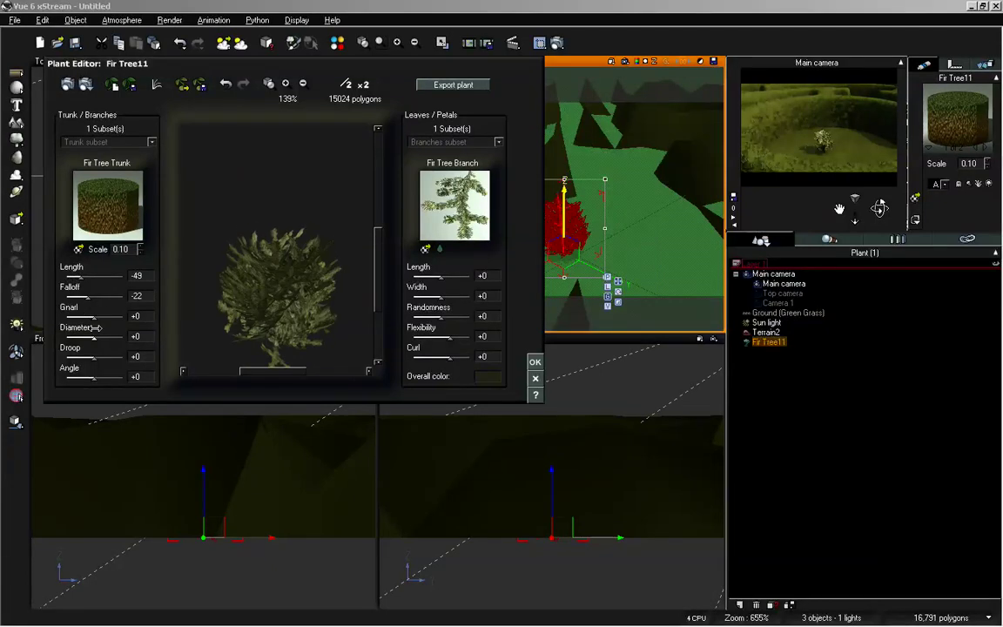
# Set the fir tree's trunk Droop to +27, Angle to -22 and Gnarl to -12, checking the plant preview
pyautogui.moveTo(97, 349); pyautogui.dragTo(102, 348)
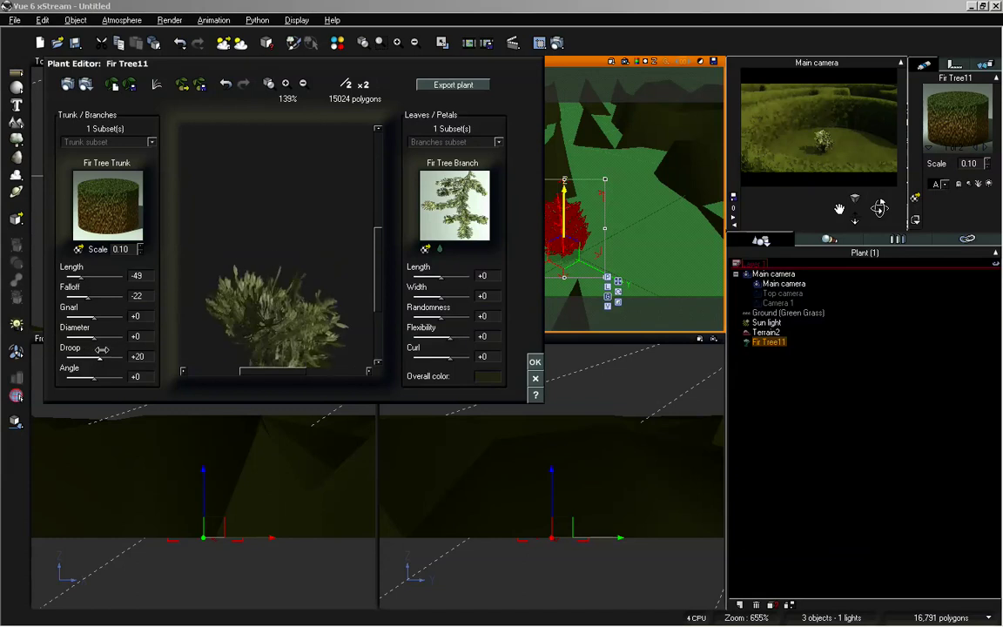
pyautogui.moveTo(306, 254)
pyautogui.mouseDown()
pyautogui.moveTo(306, 266)
pyautogui.moveTo(310, 256)
pyautogui.moveTo(294, 251)
pyautogui.mouseUp()
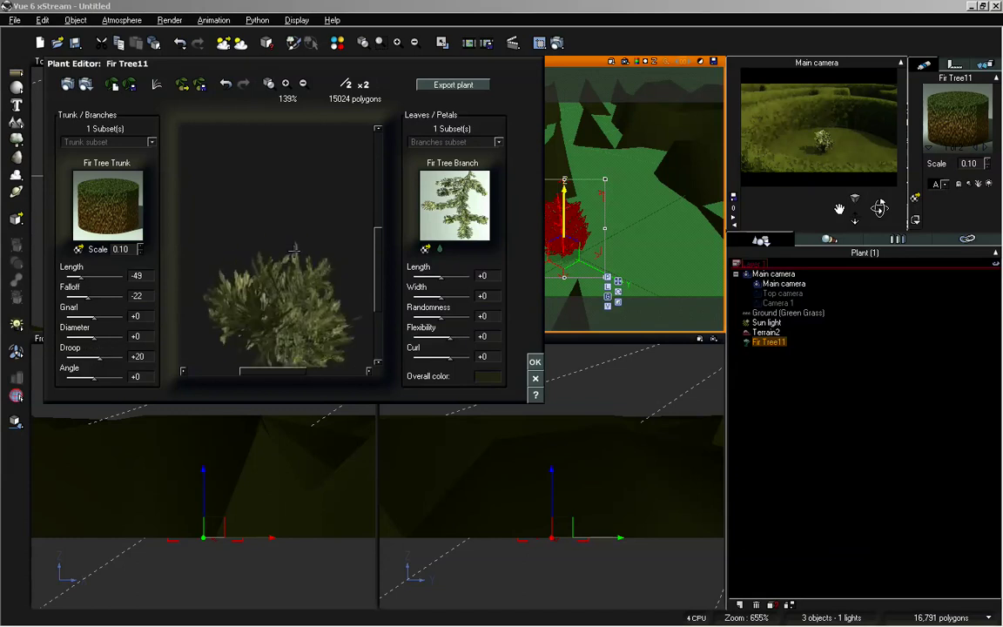
pyautogui.moveTo(101, 358); pyautogui.dragTo(95, 376)
pyautogui.moveTo(94, 316); pyautogui.dragTo(118, 315)
pyautogui.moveTo(215, 273); pyautogui.dragTo(249, 249)
pyautogui.moveTo(381, 248); pyautogui.dragTo(385, 320)
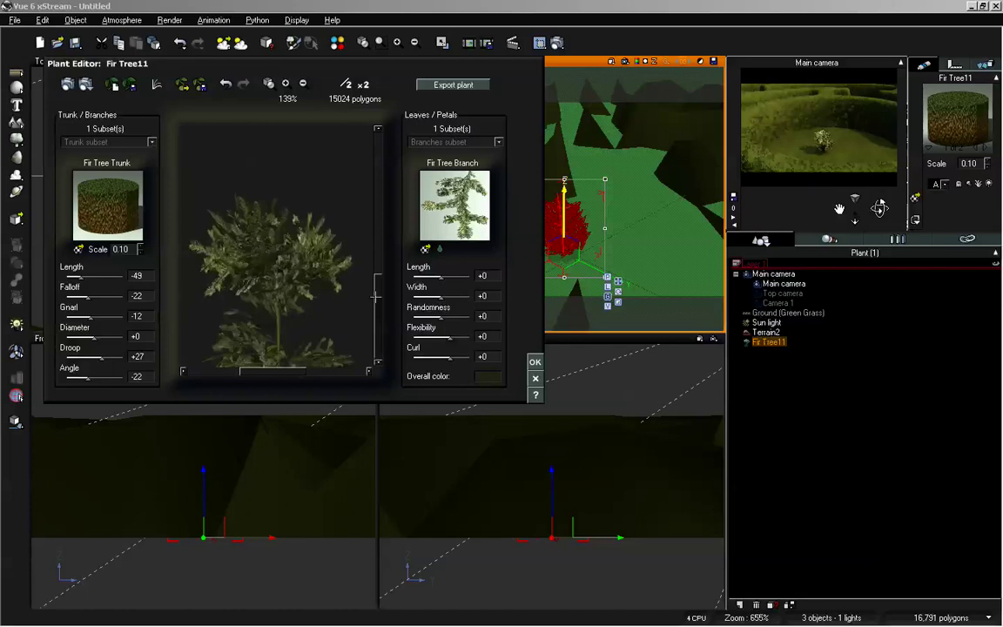
# Set the fir tree's trunk Droop to +7, Diameter to -100 and Gnarl to -68, checking the preview
pyautogui.moveTo(92, 356); pyautogui.dragTo(87, 356)
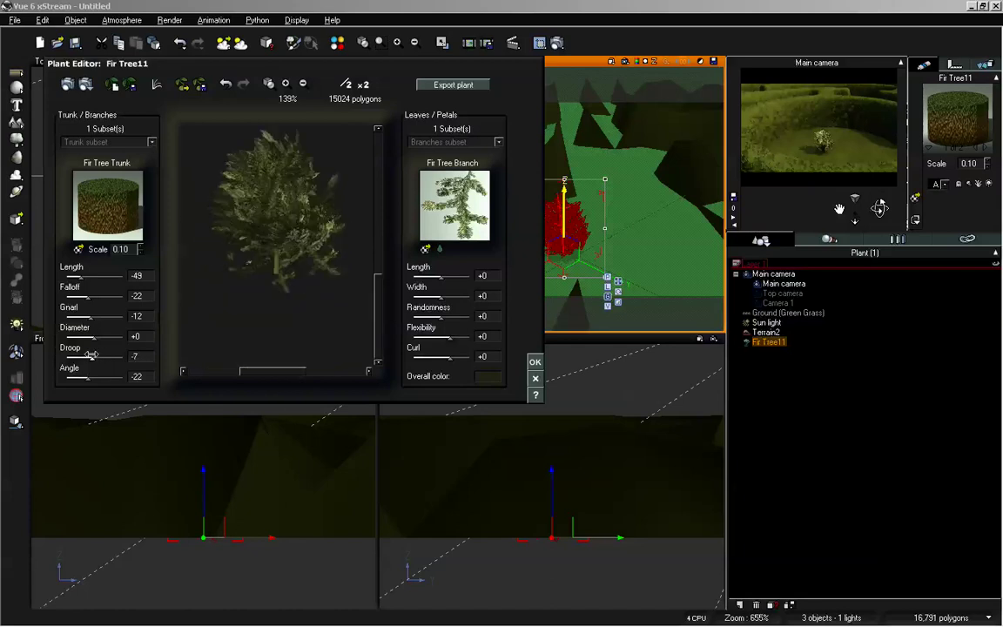
pyautogui.moveTo(310, 215); pyautogui.dragTo(355, 222)
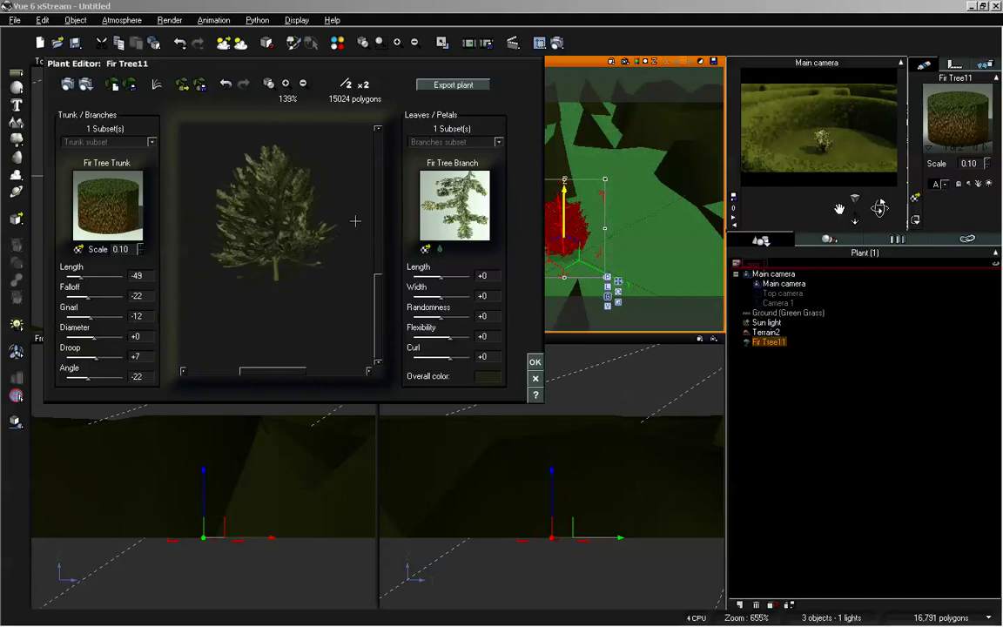
pyautogui.moveTo(97, 337); pyautogui.dragTo(80, 336)
pyautogui.moveTo(251, 182); pyautogui.dragTo(274, 205)
pyautogui.moveTo(88, 315); pyautogui.dragTo(77, 308)
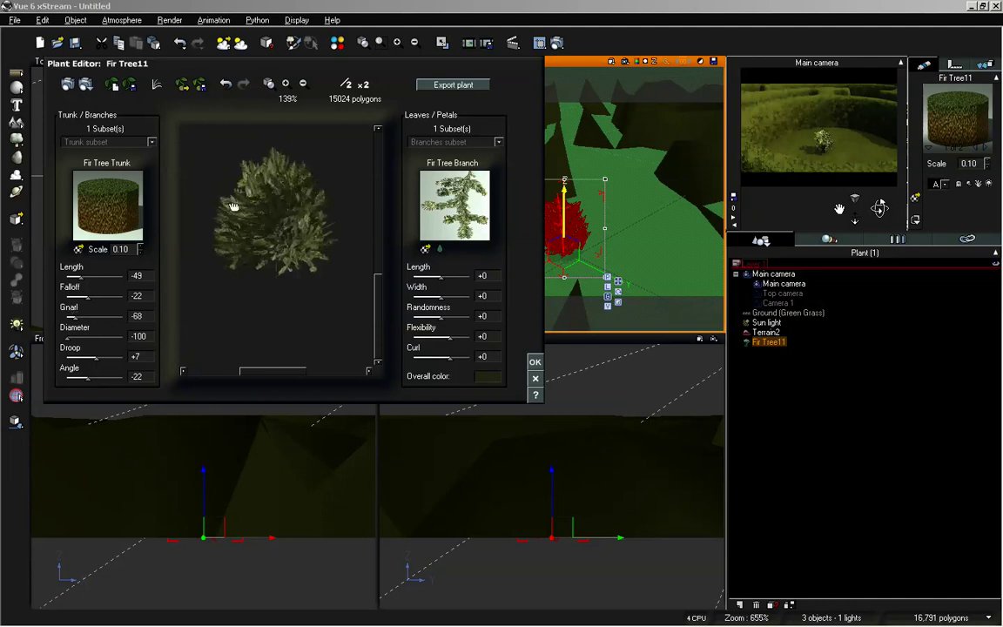
pyautogui.moveTo(232, 201); pyautogui.dragTo(258, 212)
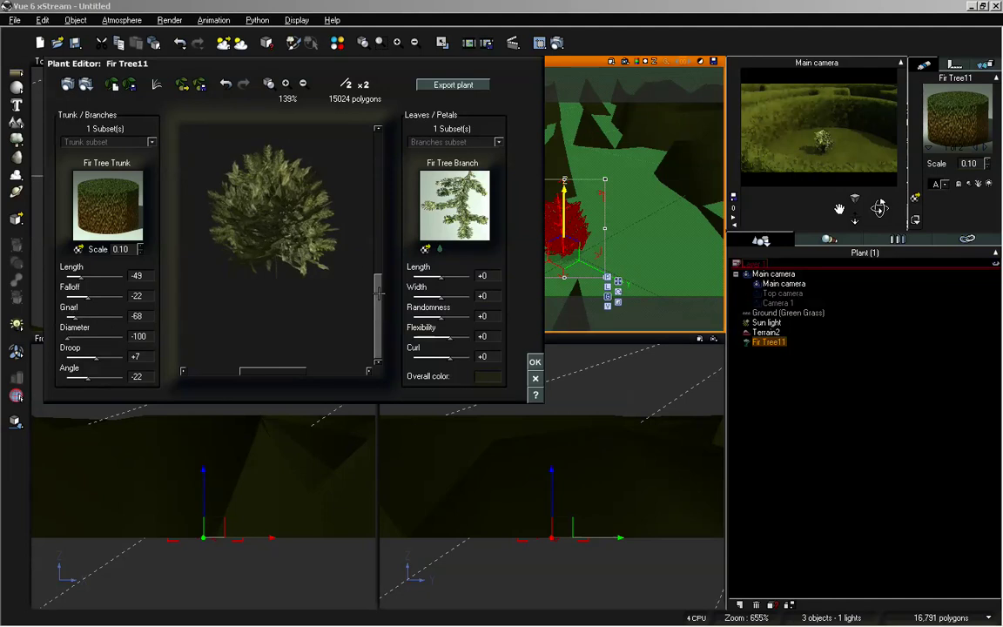
# Increase the fir tree's trunk Falloff, check the rounded bush in the preview and accept the plant edits
pyautogui.moveTo(378, 300); pyautogui.dragTo(378, 281)
pyautogui.moveTo(240, 260); pyautogui.dragTo(261, 233)
pyautogui.moveTo(86, 297); pyautogui.dragTo(99, 297)
pyautogui.moveTo(272, 263); pyautogui.dragTo(265, 235)
pyautogui.click(536, 361)
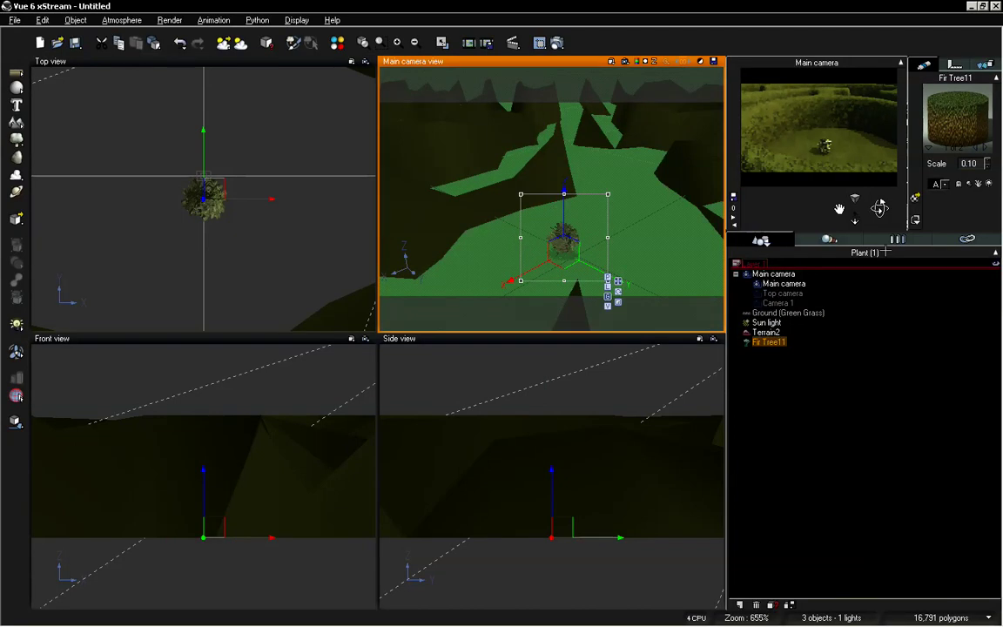
# Copy the color production function from Terrain2's Maze material and accept the material editor
pyautogui.moveTo(856, 220)
pyautogui.mouseDown()
pyautogui.moveTo(856, 208)
pyautogui.moveTo(855, 220)
pyautogui.mouseUp()
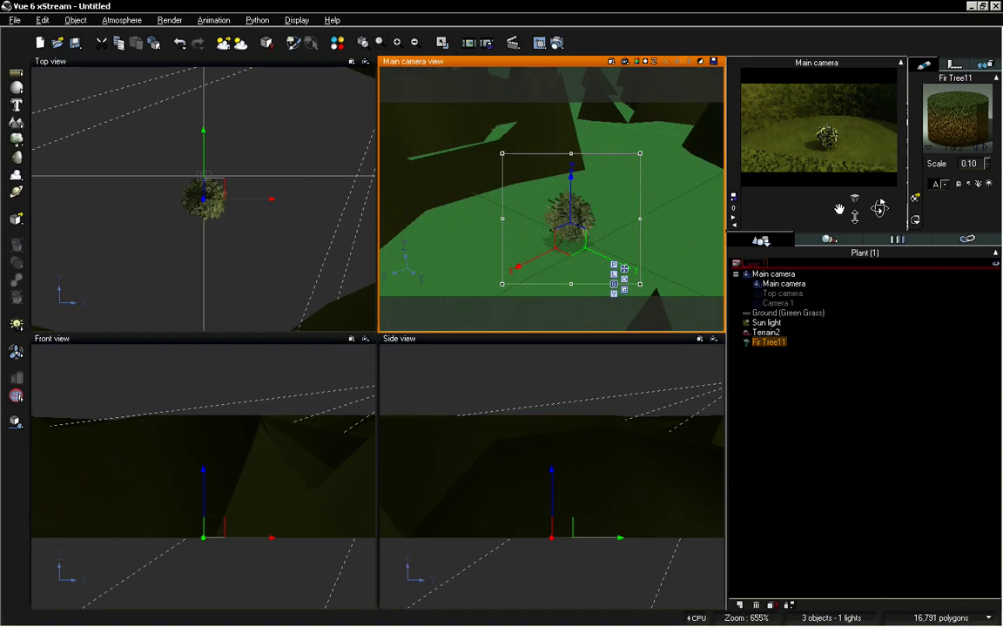
pyautogui.click(768, 333)
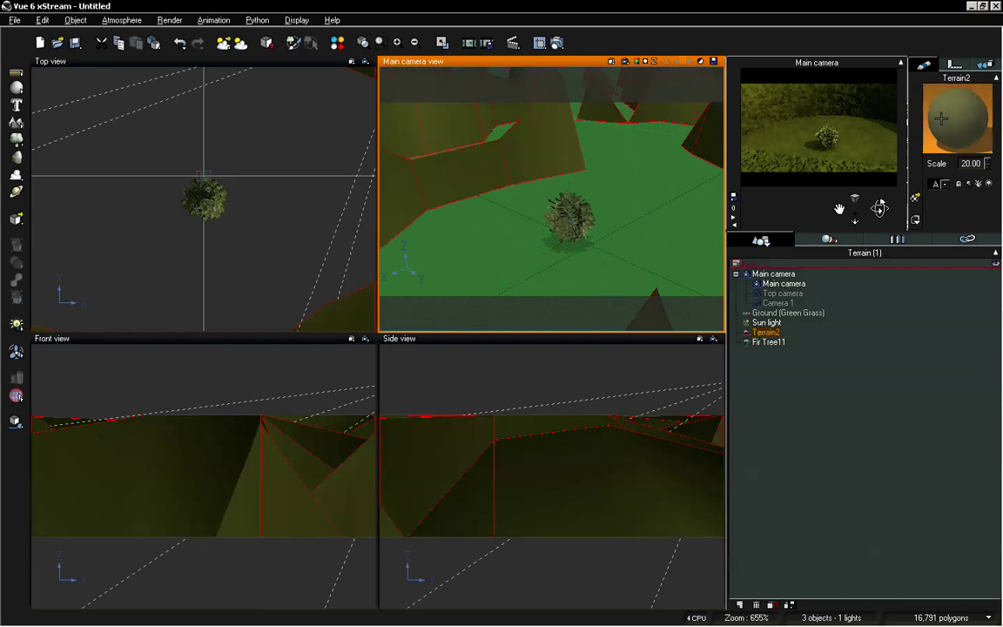
pyautogui.doubleClick(936, 148)
pyautogui.click(466, 247)
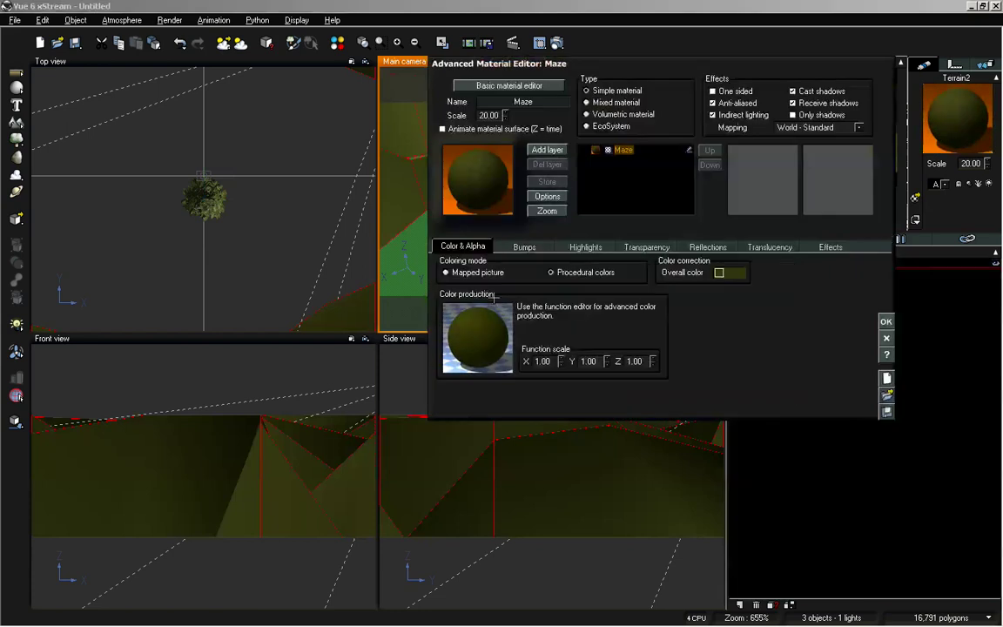
pyautogui.rightClick(475, 316)
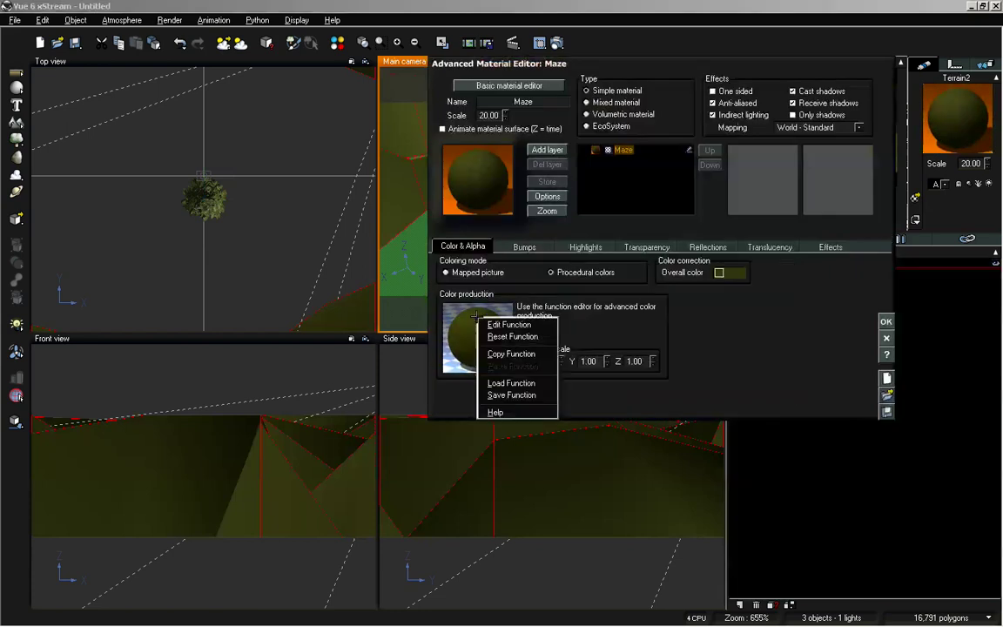
pyautogui.click(511, 353)
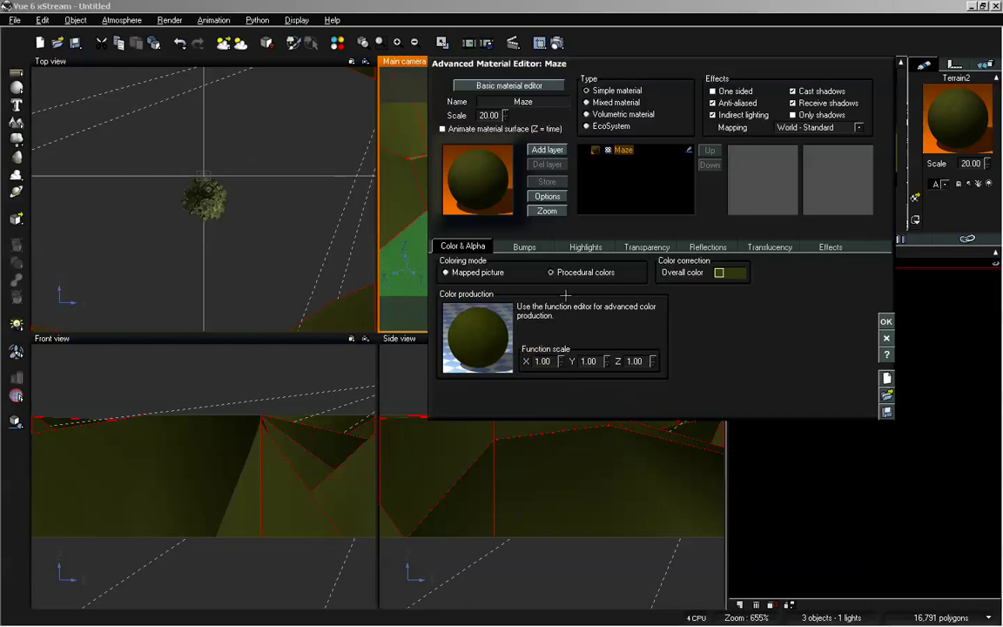
pyautogui.click(886, 322)
# Switch the Fir Tree Branch material to procedural colors, paste the copied color production function and accept the material
pyautogui.click(784, 341)
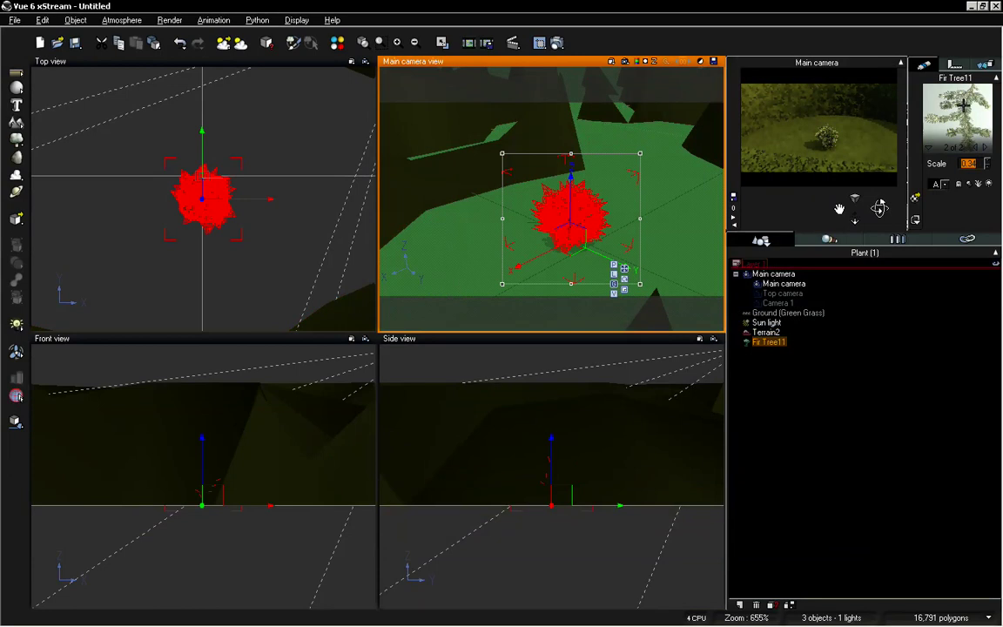
pyautogui.doubleClick(964, 104)
pyautogui.moveTo(684, 68); pyautogui.dragTo(628, 101)
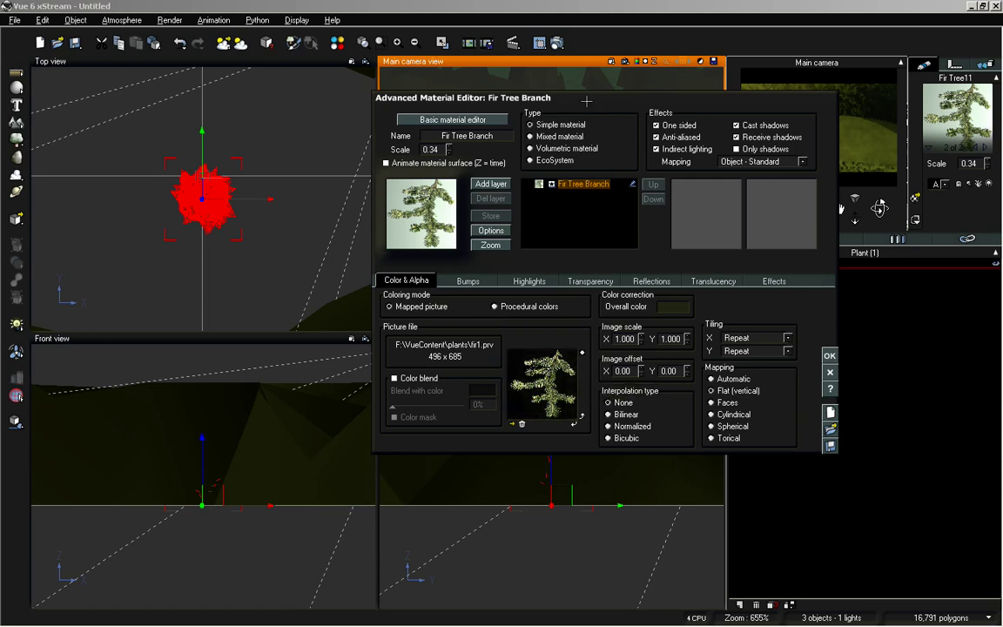
pyautogui.moveTo(587, 101); pyautogui.dragTo(466, 114)
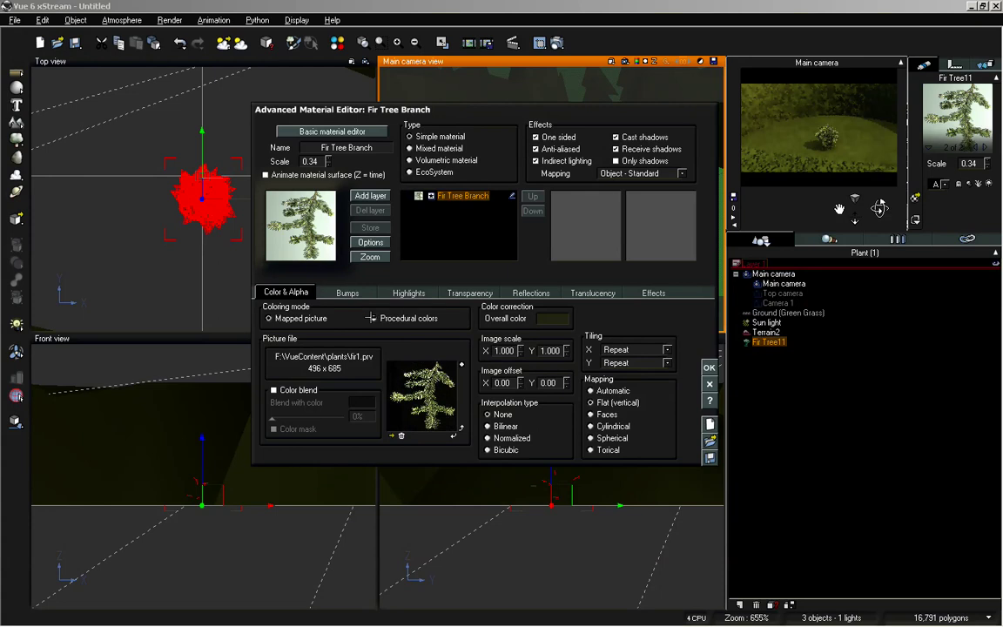
pyautogui.click(394, 318)
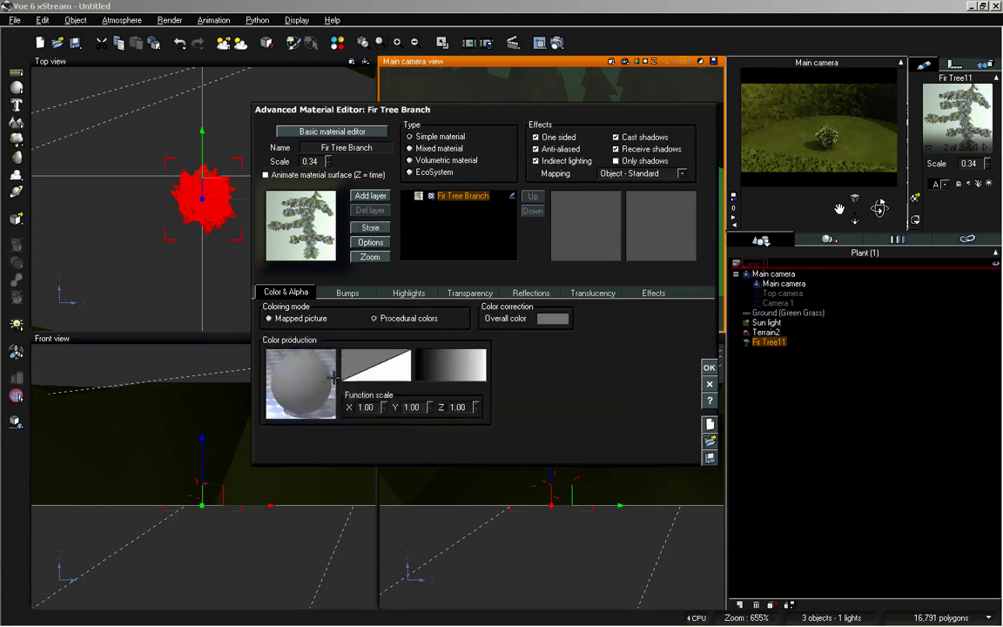
pyautogui.rightClick(307, 366)
pyautogui.click(338, 412)
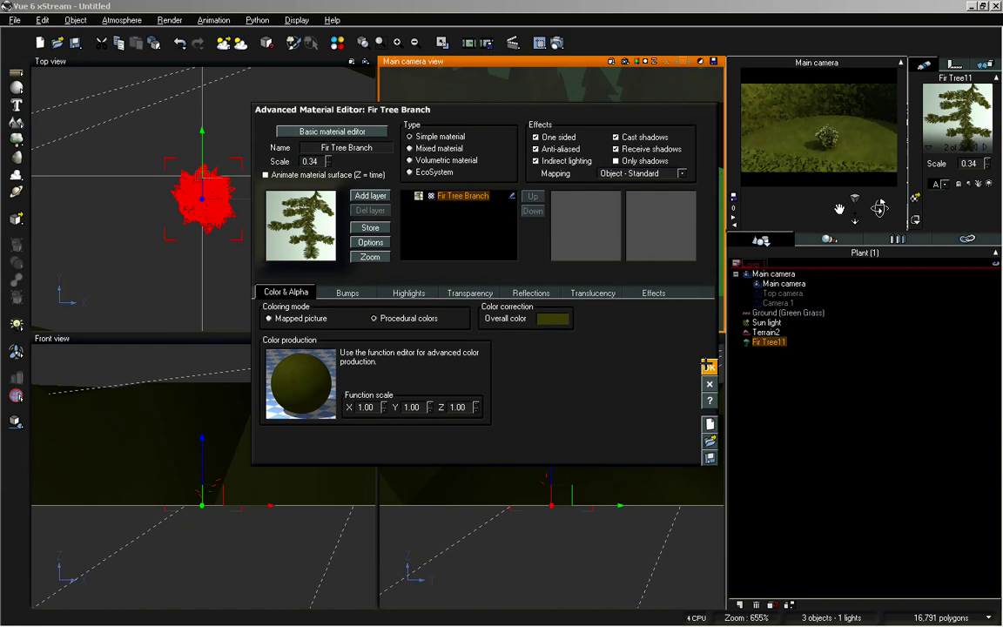
pyautogui.click(709, 366)
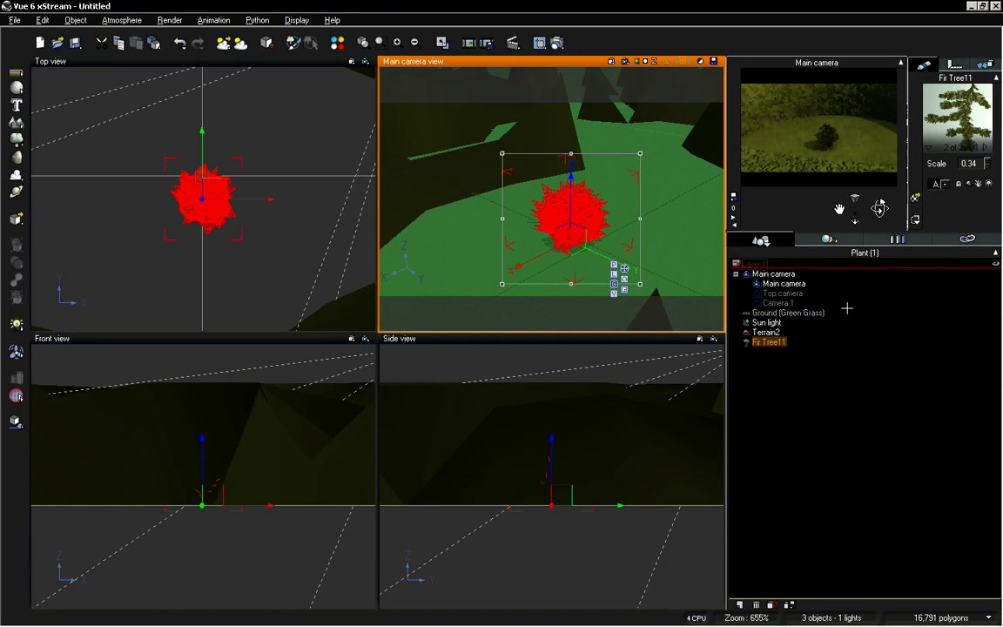
# Compare the Effects settings of Terrain2's Maze material with Fir Tree Branch, and review the branch material's highlights and bumps
pyautogui.doubleClick(772, 332)
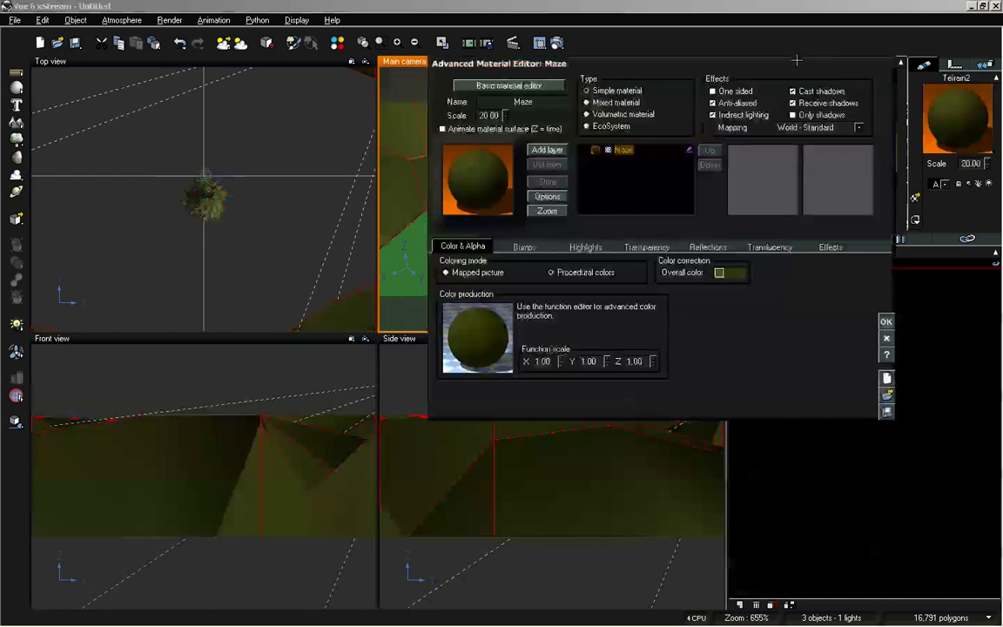
pyautogui.moveTo(796, 61); pyautogui.dragTo(640, 54)
pyautogui.click(678, 240)
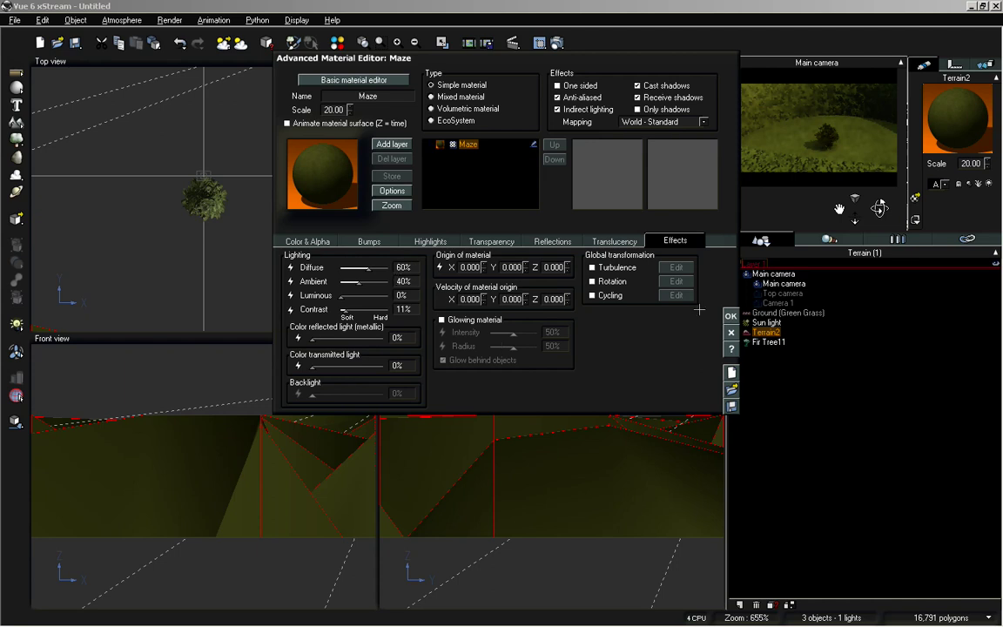
pyautogui.click(731, 316)
pyautogui.click(779, 343)
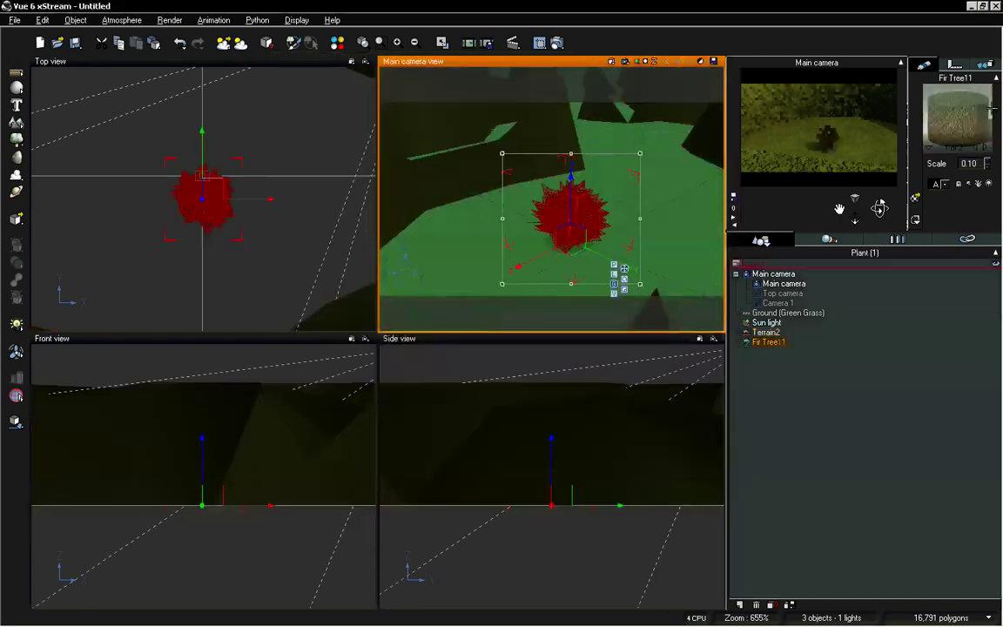
pyautogui.doubleClick(958, 117)
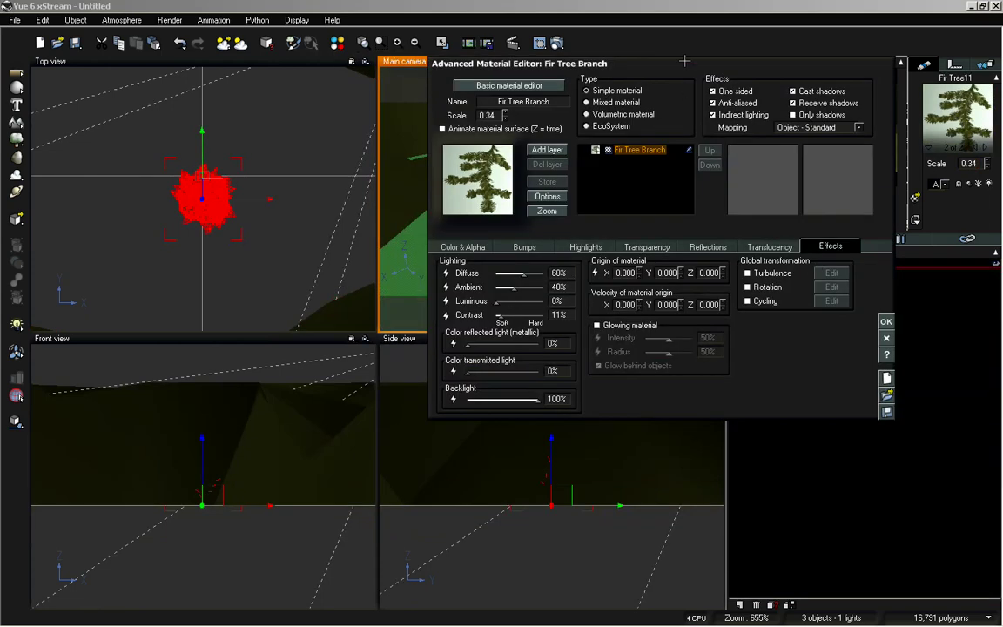
pyautogui.moveTo(684, 61); pyautogui.dragTo(623, 159)
pyautogui.click(525, 345)
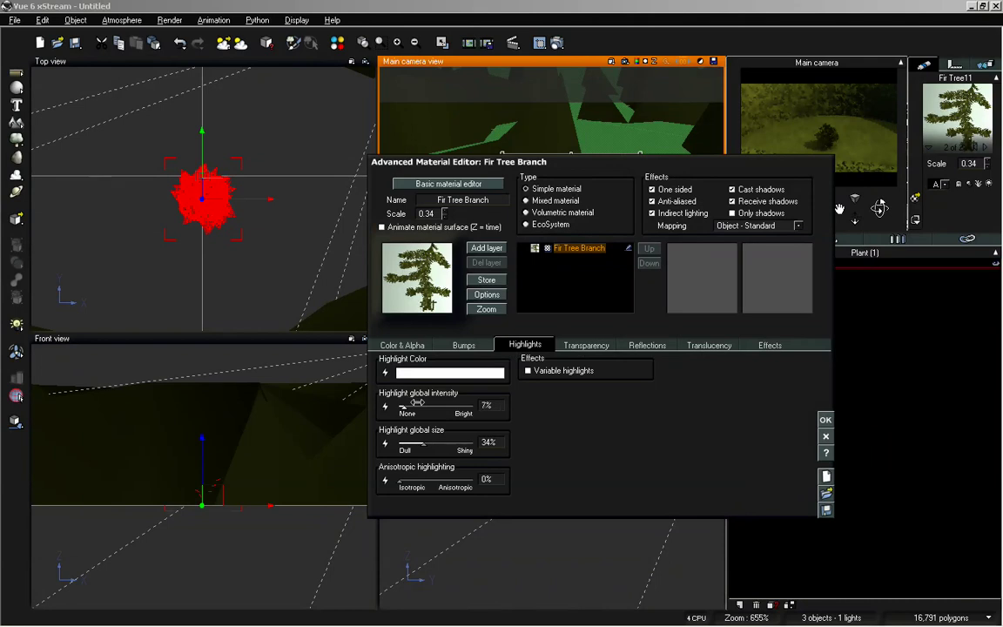
pyautogui.click(468, 346)
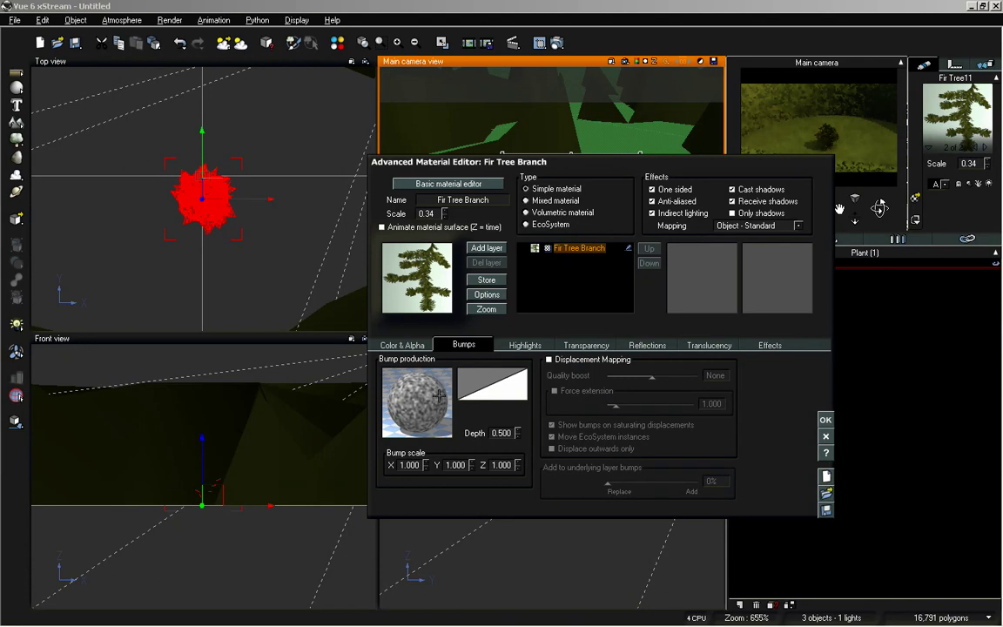
pyautogui.click(826, 418)
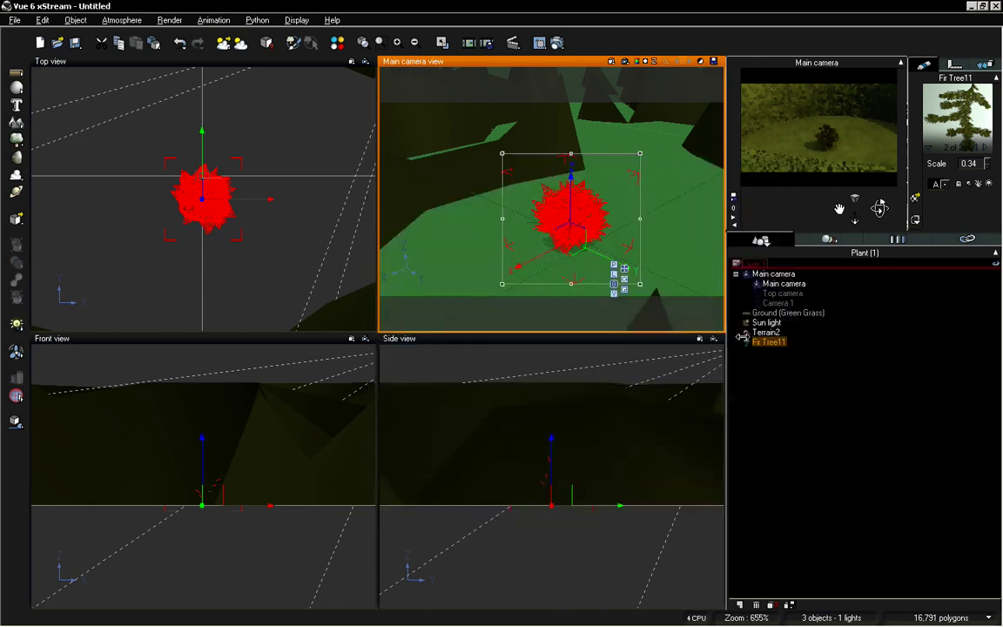
# Copy the bump production function from Terrain2's Maze material and accept the material editor
pyautogui.click(767, 332)
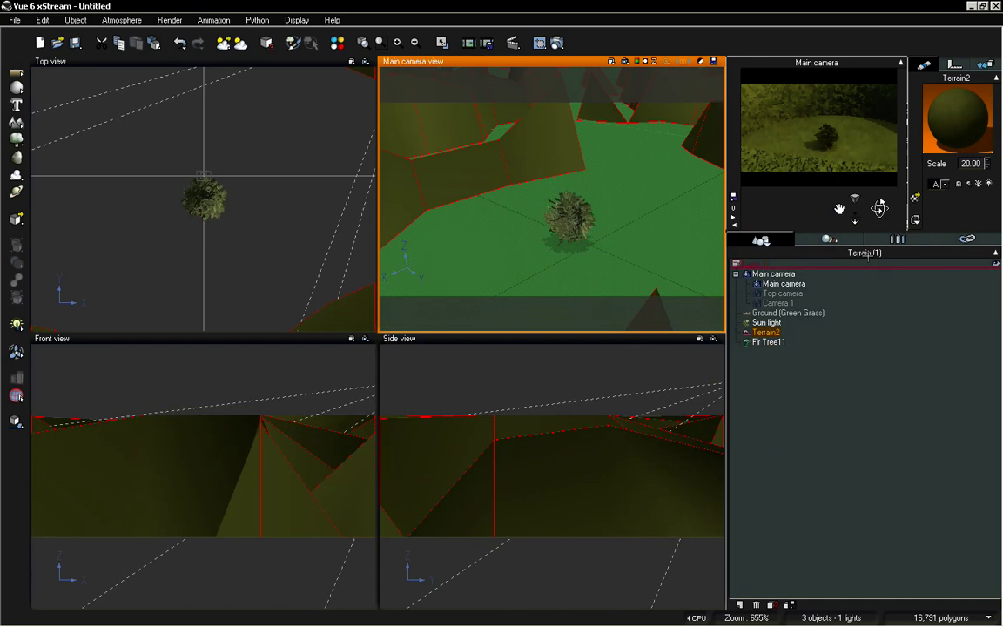
pyautogui.rightClick(951, 100)
pyautogui.click(940, 107)
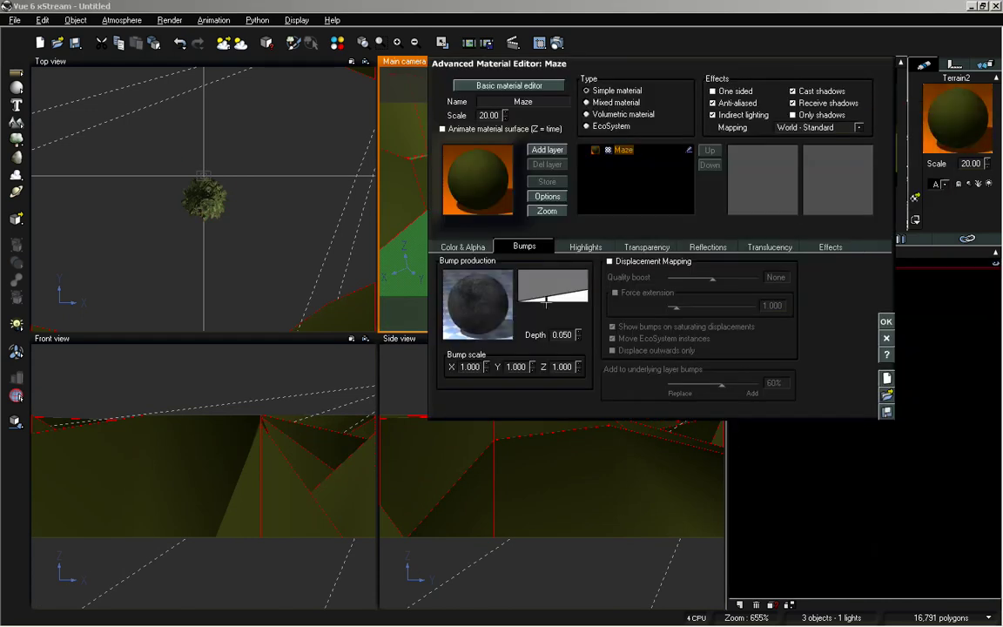
pyautogui.rightClick(481, 278)
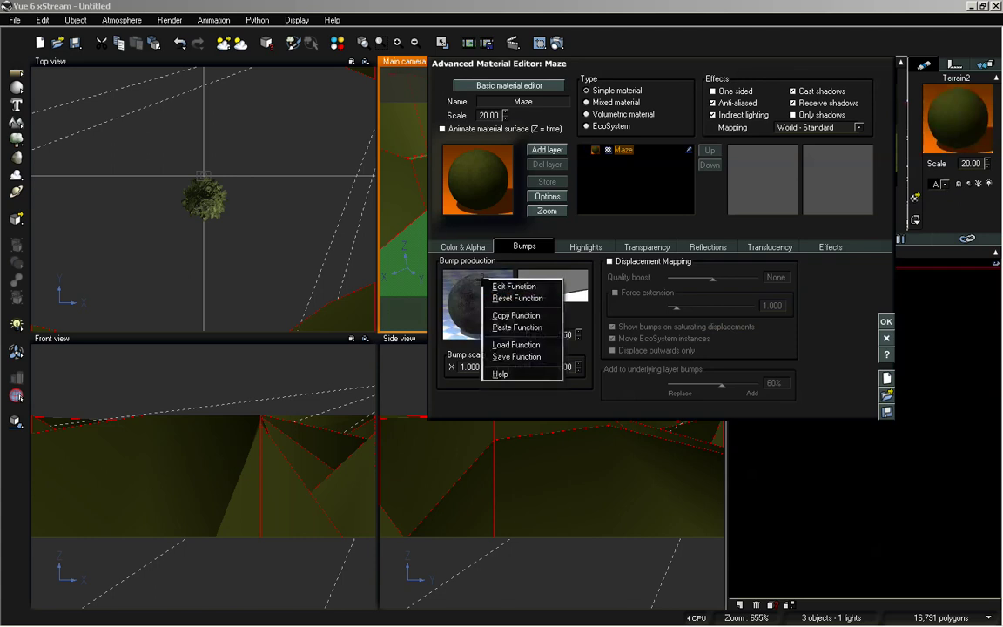
pyautogui.click(522, 311)
pyautogui.click(889, 322)
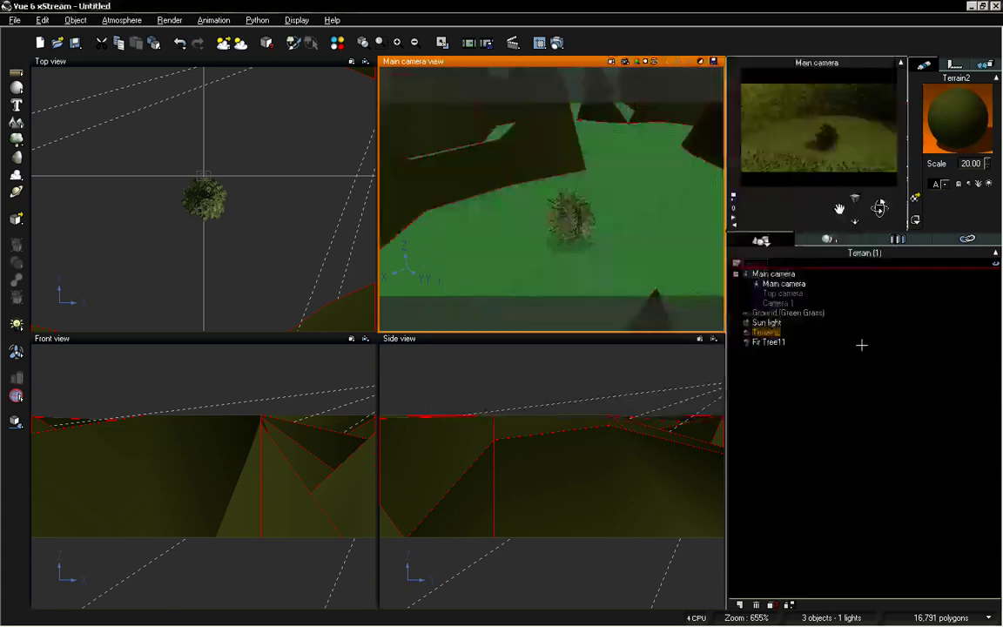
# Paste the copied bump production function into the fir tree's Fir Tree Branch material
pyautogui.click(767, 342)
pyautogui.rightClick(941, 104)
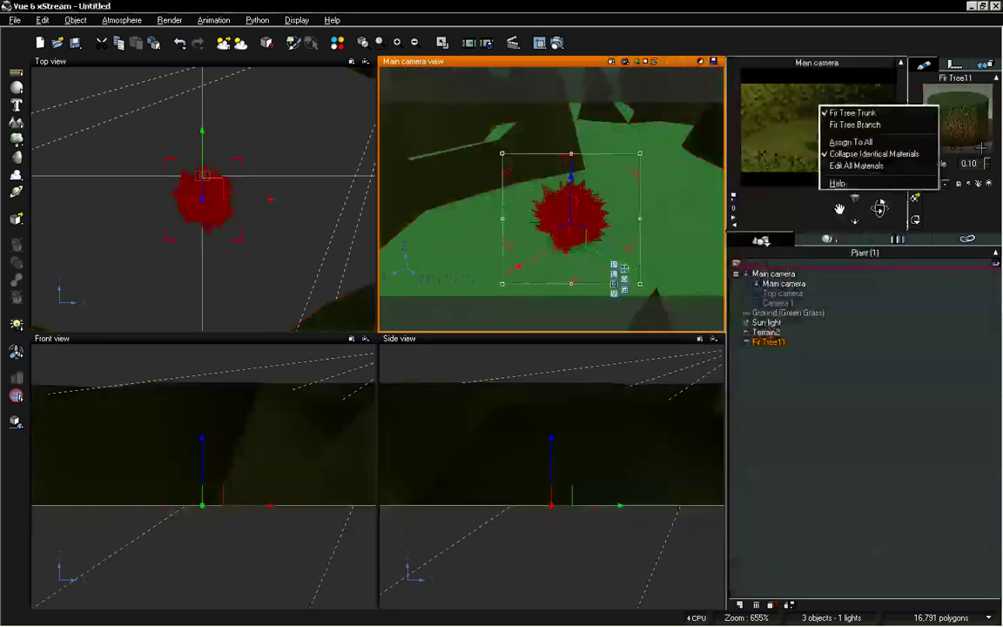
pyautogui.click(966, 117)
pyautogui.doubleClick(966, 117)
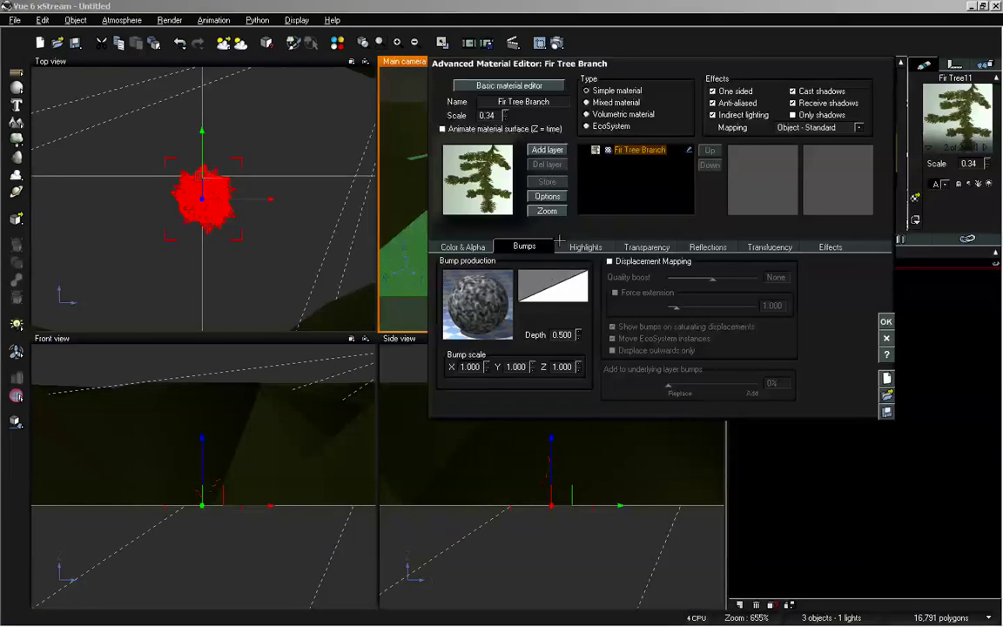
pyautogui.rightClick(495, 294)
pyautogui.click(533, 341)
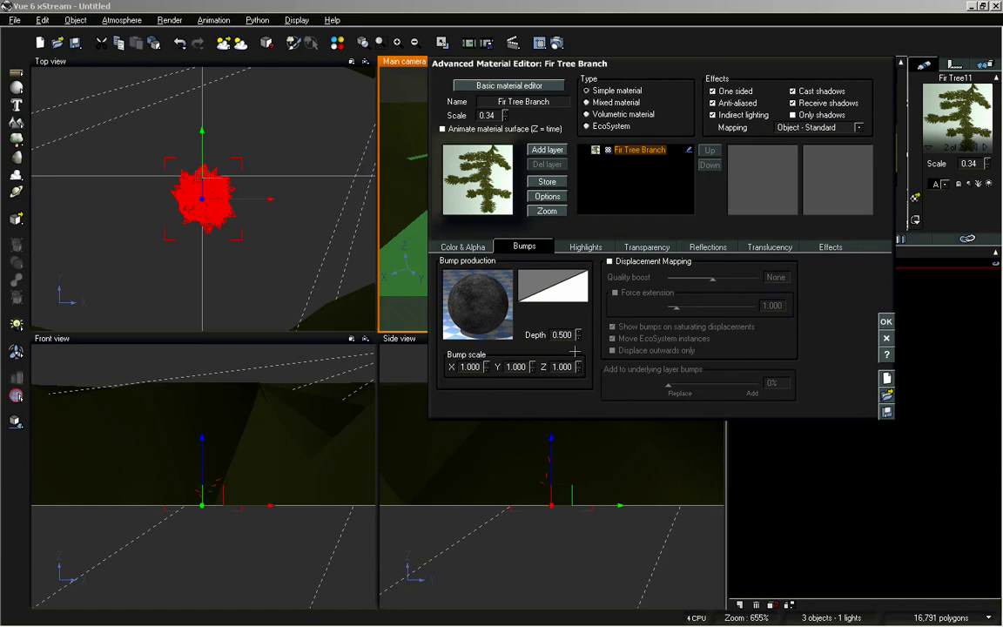
# Set the Fir Tree Branch bump depth to 0.250, accept the material and inspect the bush from several camera positions
pyautogui.doubleClick(567, 334)
pyautogui.click(569, 331)
pyautogui.click(579, 335)
pyautogui.click(886, 321)
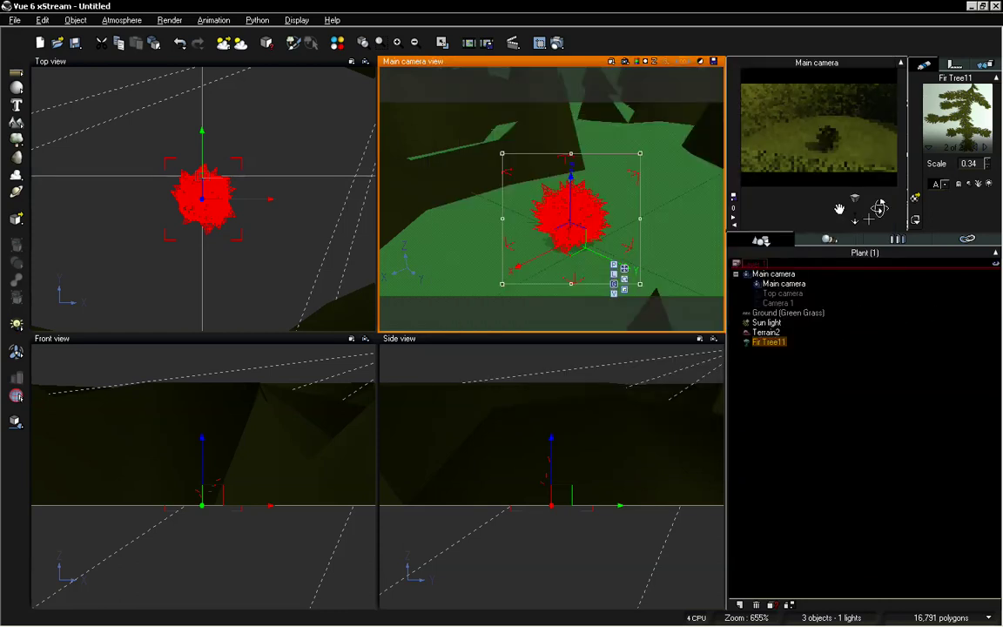
pyautogui.moveTo(854, 213); pyautogui.dragTo(858, 216)
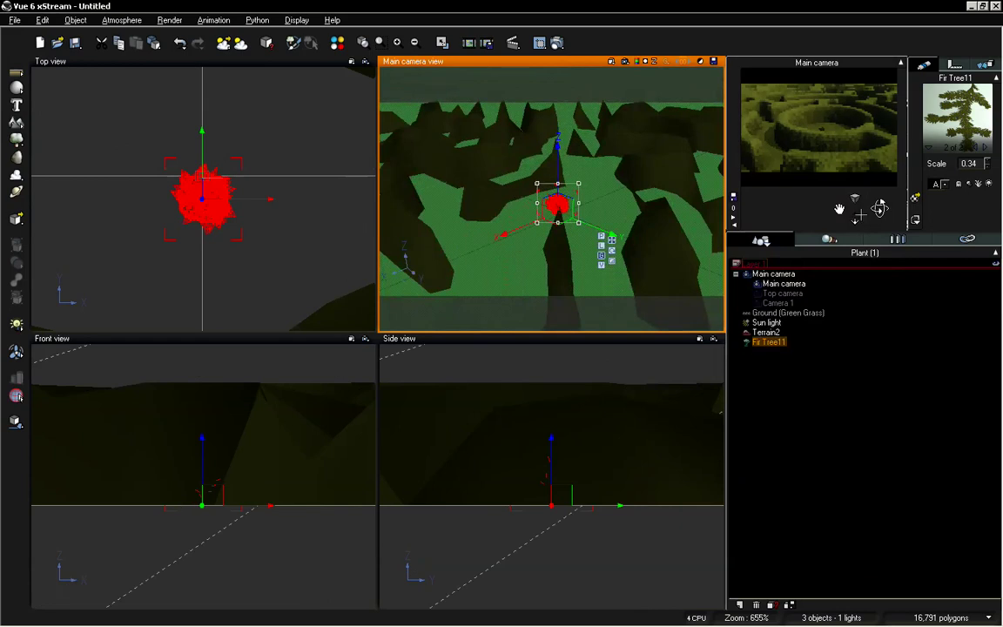
pyautogui.moveTo(879, 207); pyautogui.dragTo(883, 209)
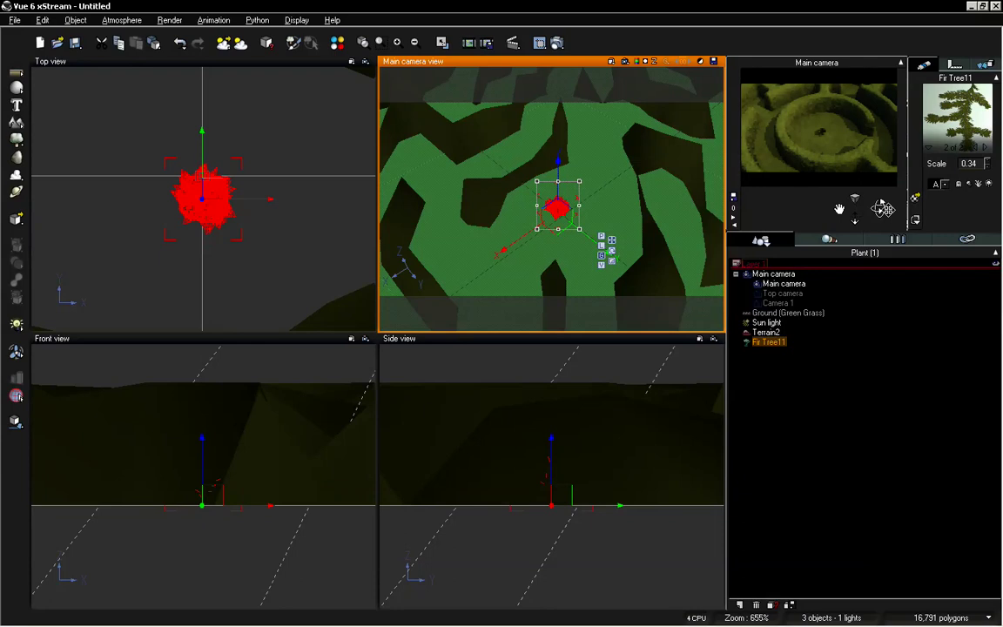
pyautogui.moveTo(880, 207); pyautogui.dragTo(879, 207)
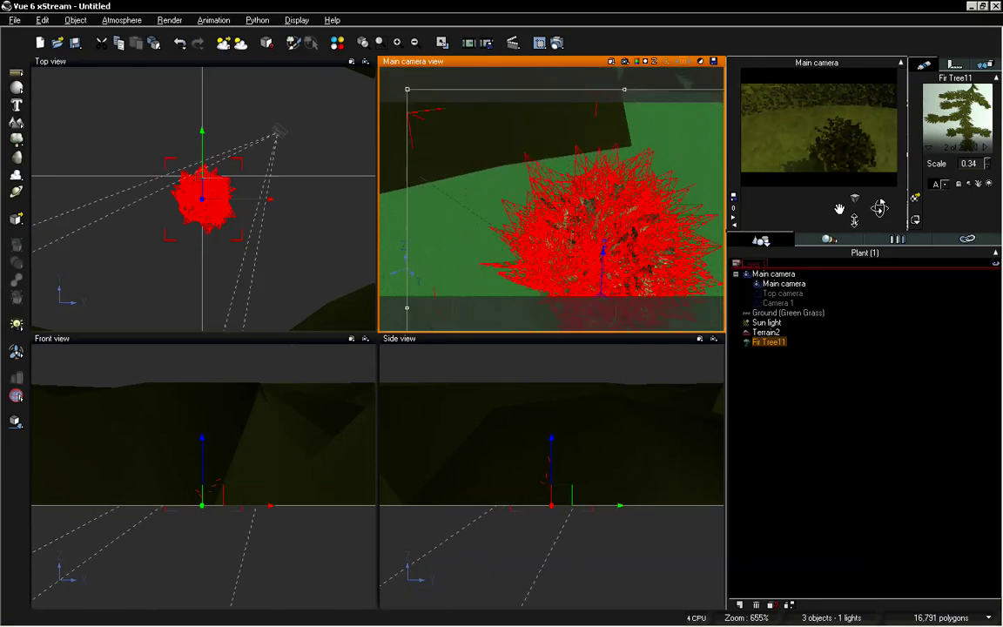
pyautogui.moveTo(880, 208); pyautogui.dragTo(880, 208)
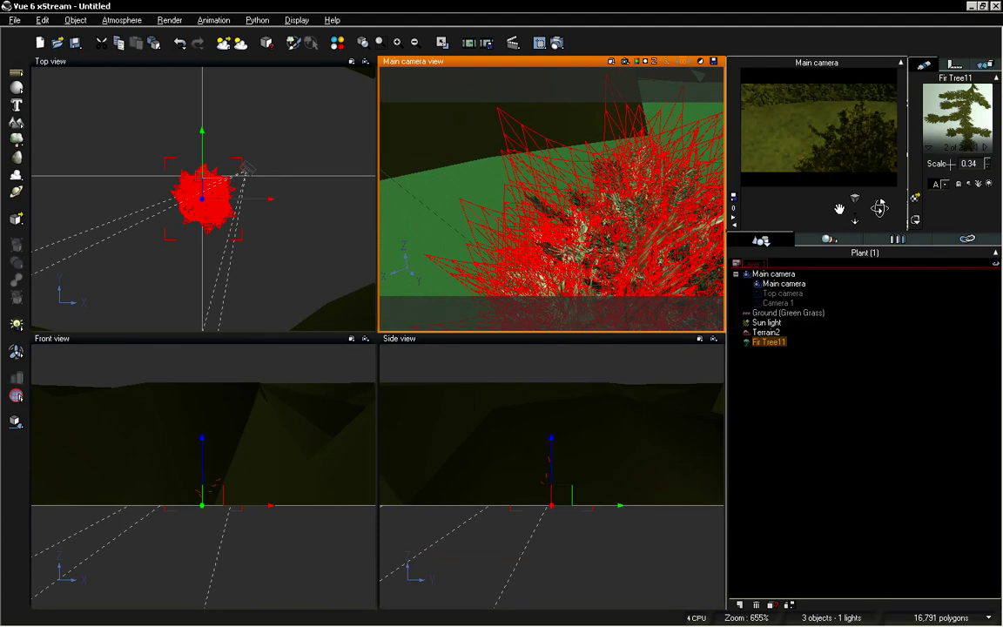
# Set the Fir Tree Branch material's color function scale to 20 in X, Y and Z
pyautogui.rightClick(964, 114)
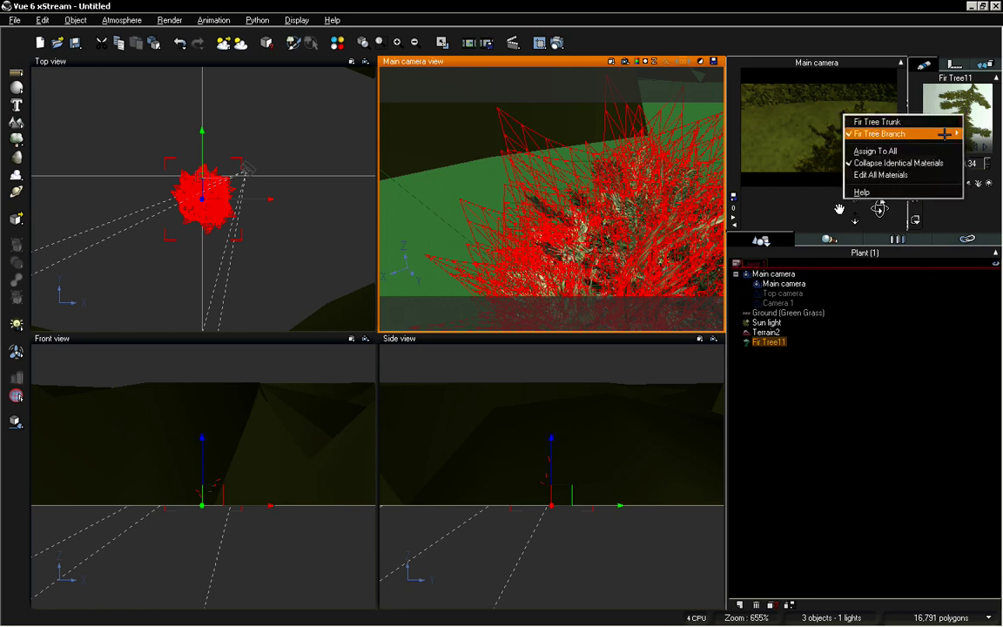
pyautogui.doubleClick(953, 107)
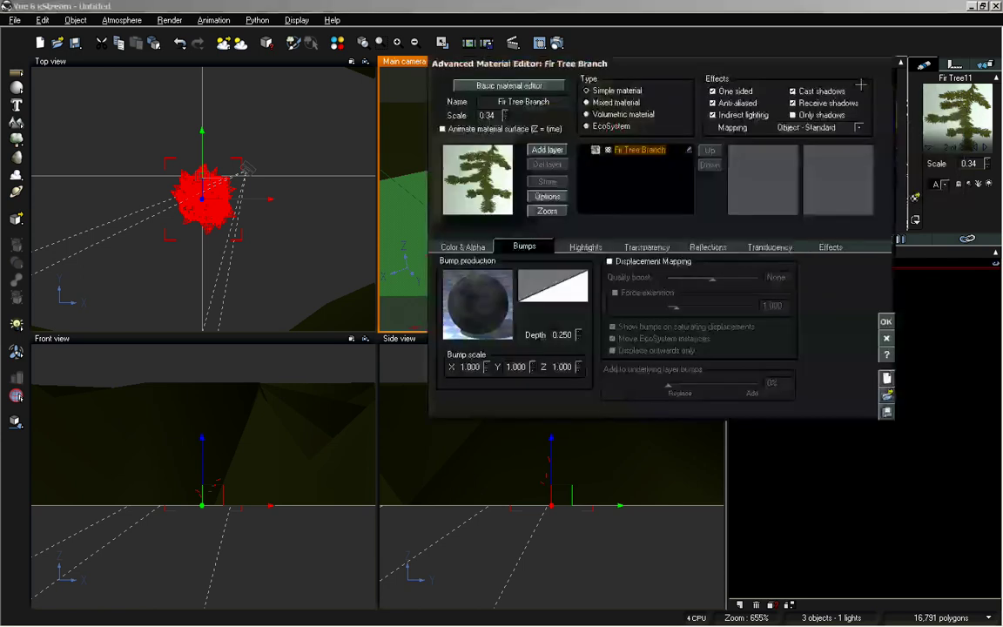
pyautogui.moveTo(664, 67); pyautogui.dragTo(463, 106)
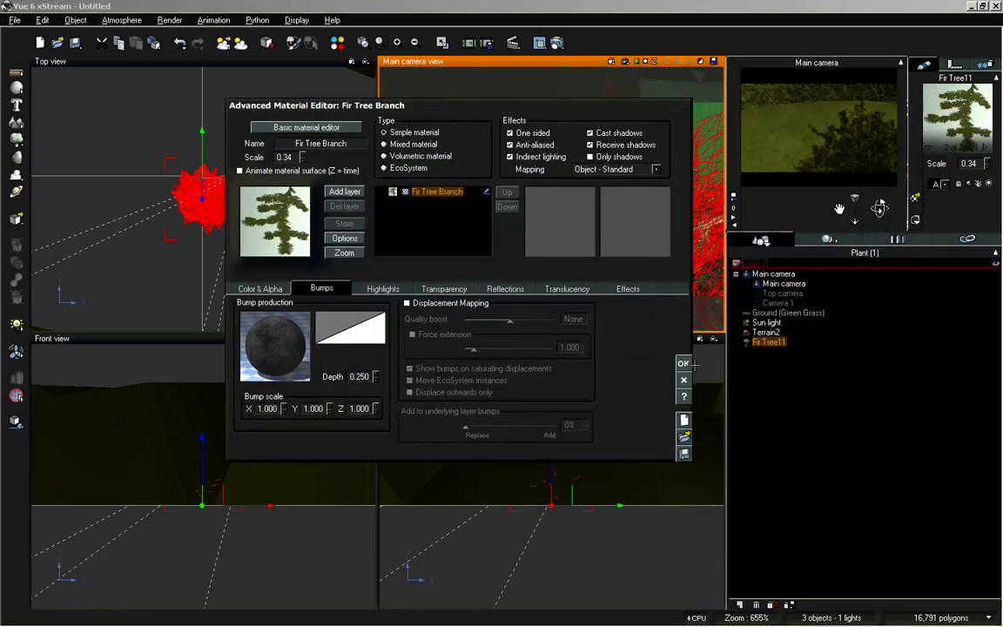
pyautogui.click(281, 290)
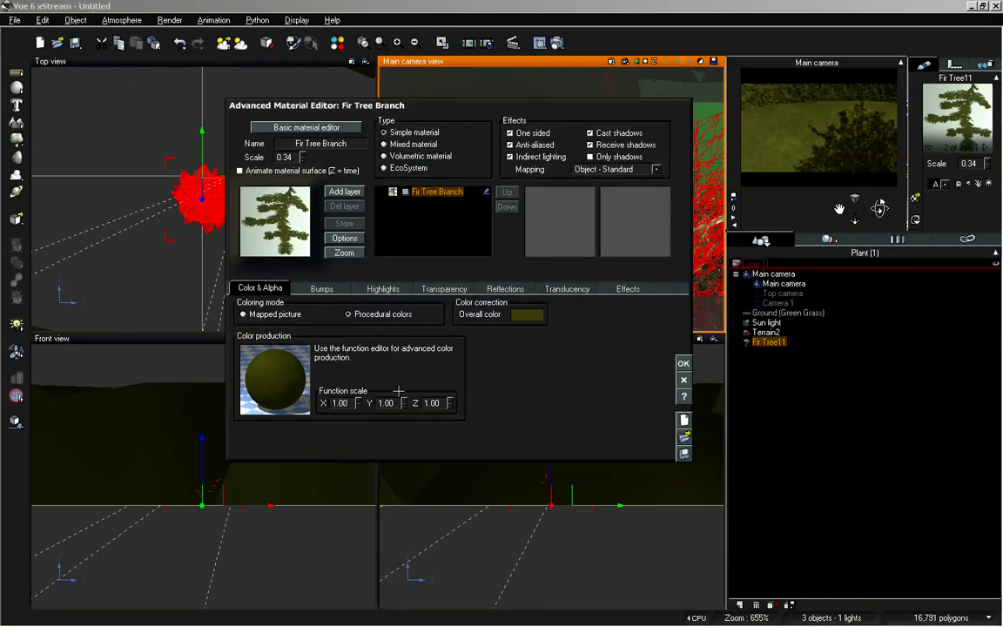
pyautogui.doubleClick(351, 403)
pyautogui.write('20')
pyautogui.press('Tab')
pyautogui.write('20')
pyautogui.press('Tab')
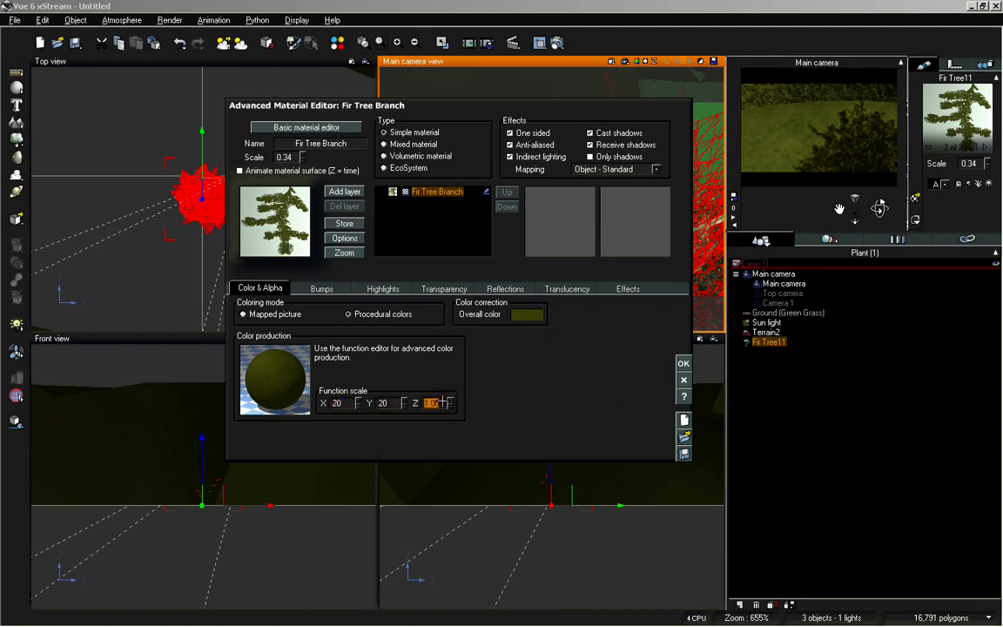
pyautogui.write('20')
# Set the Fir Tree Branch bump scale to 20 in X, Y and Z, accept the material and check the bush within the maze
pyautogui.click(321, 288)
pyautogui.doubleClick(263, 408)
pyautogui.write('20')
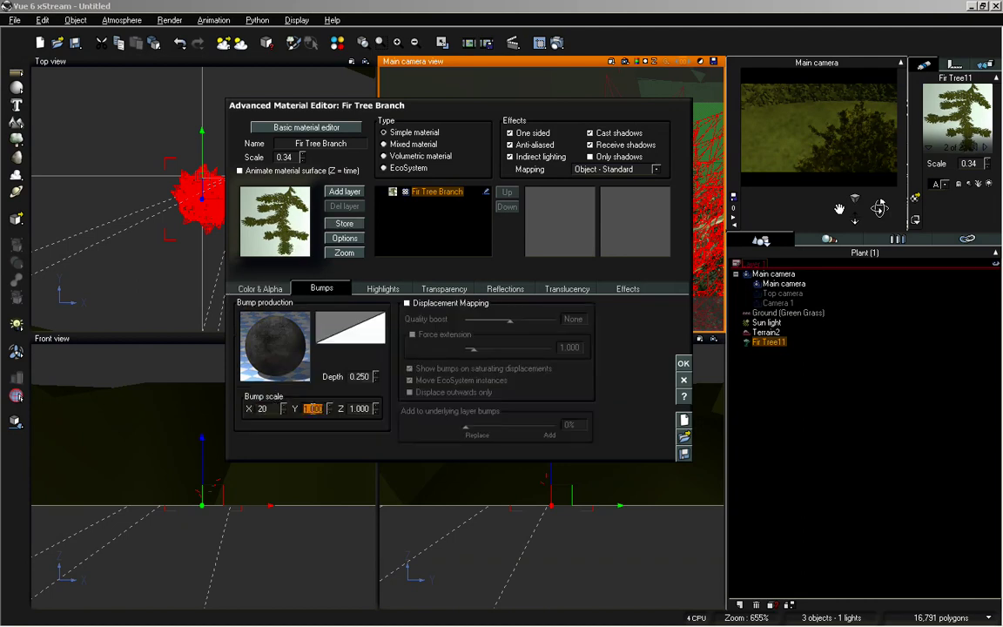
pyautogui.press('Tab')
pyautogui.write('20')
pyautogui.press('Tab')
pyautogui.write('20')
pyautogui.click(684, 363)
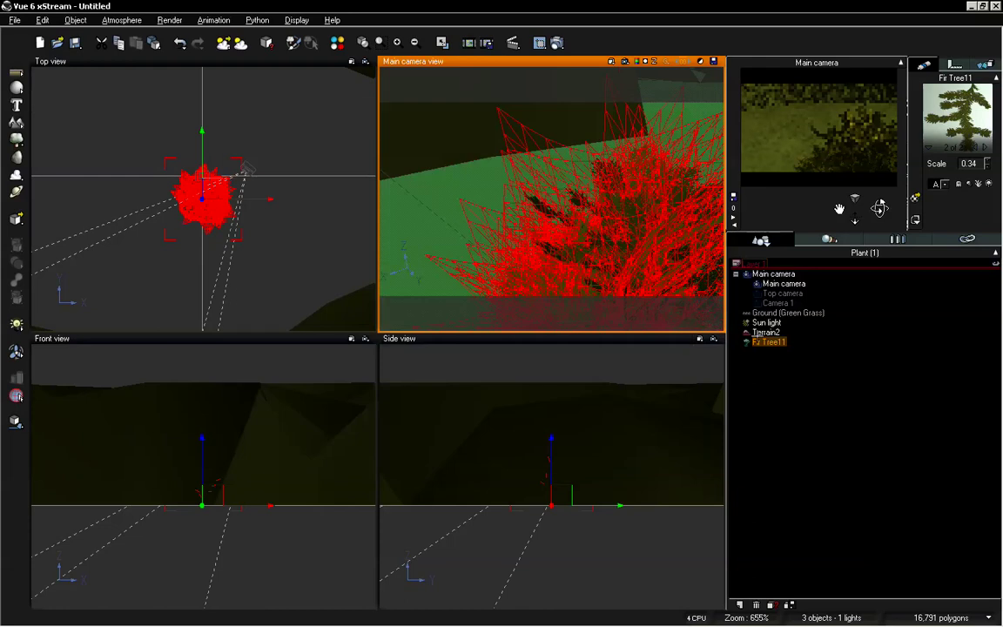
pyautogui.scroll(-5, 673, 286)
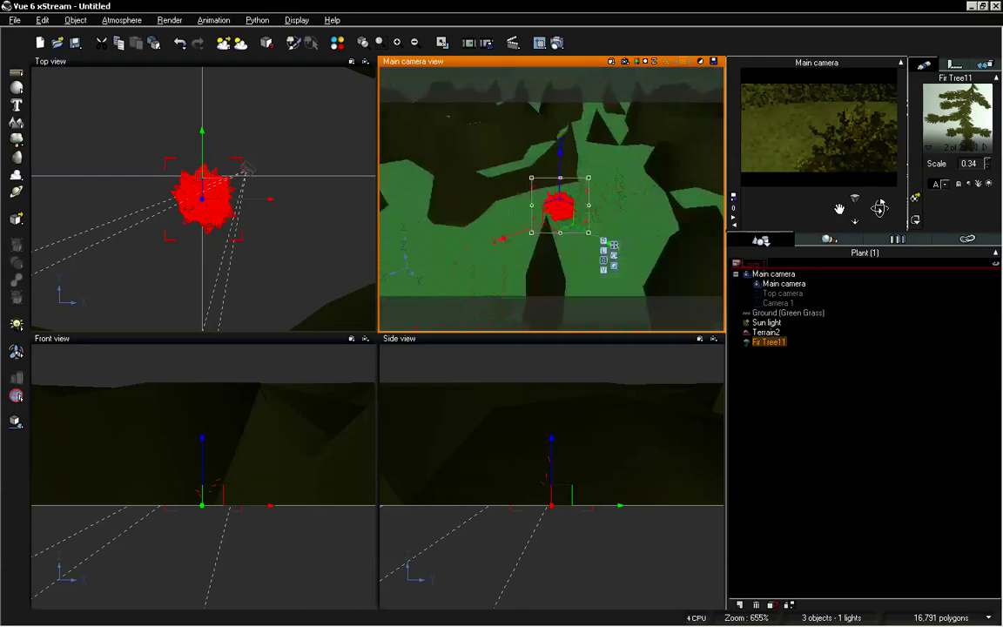
pyautogui.scroll(2, 674, 286)
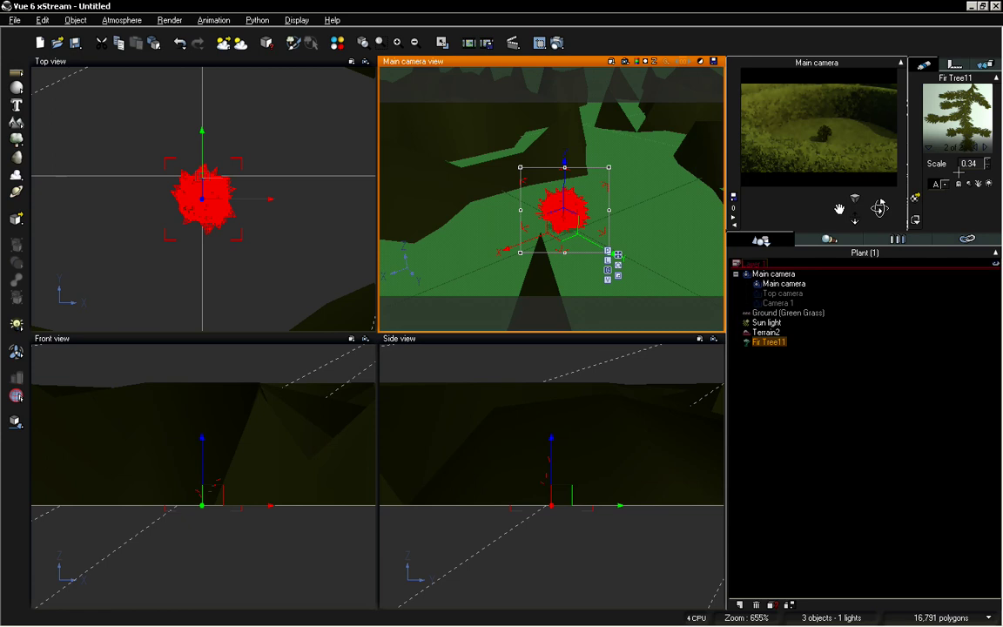
pyautogui.moveTo(880, 208); pyautogui.dragTo(878, 228)
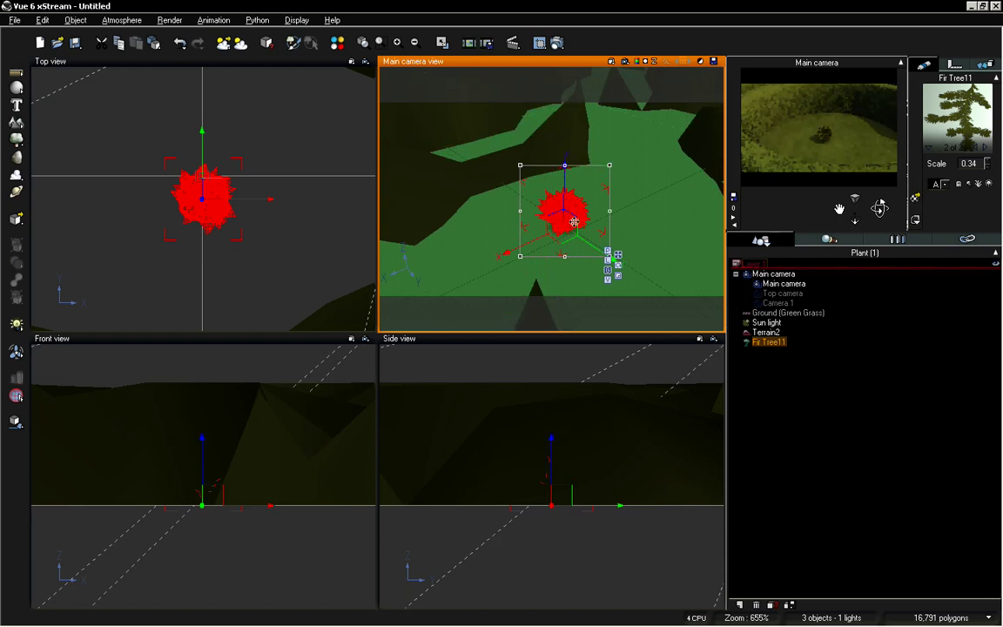
# Set the Fir Tree Branch material's backlight to 0%, accept the material and inspect the bush from nearer and farther camera positions
pyautogui.scroll(5, 557, 202)
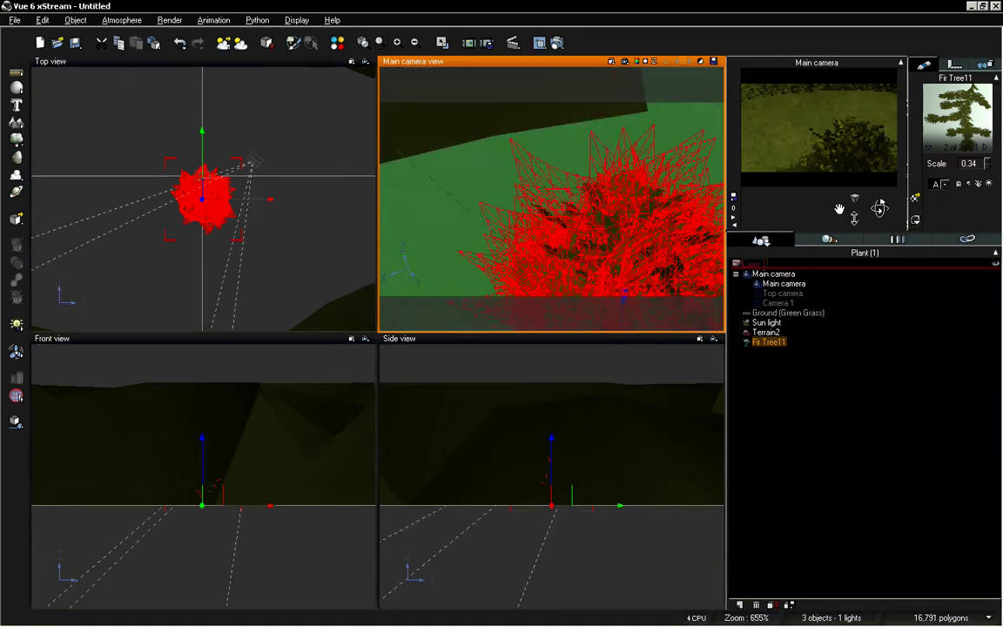
pyautogui.doubleClick(960, 109)
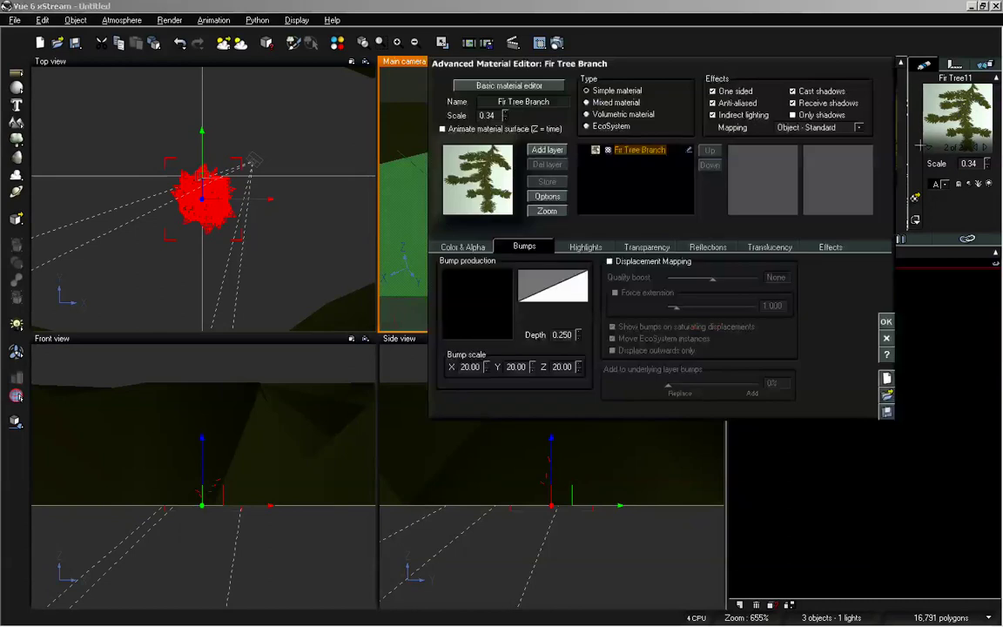
pyautogui.click(836, 246)
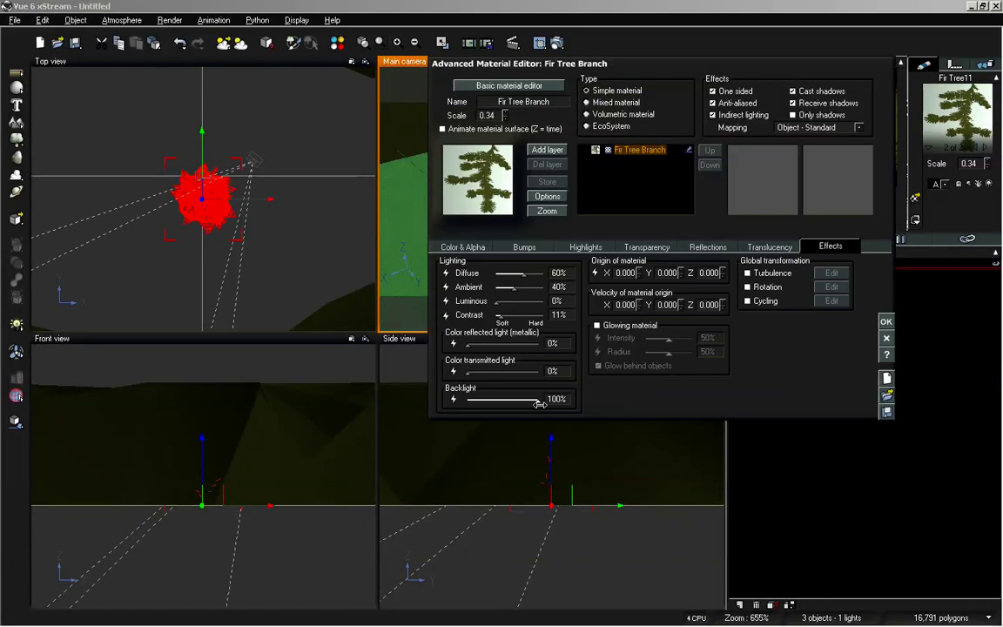
pyautogui.moveTo(540, 400); pyautogui.dragTo(470, 404)
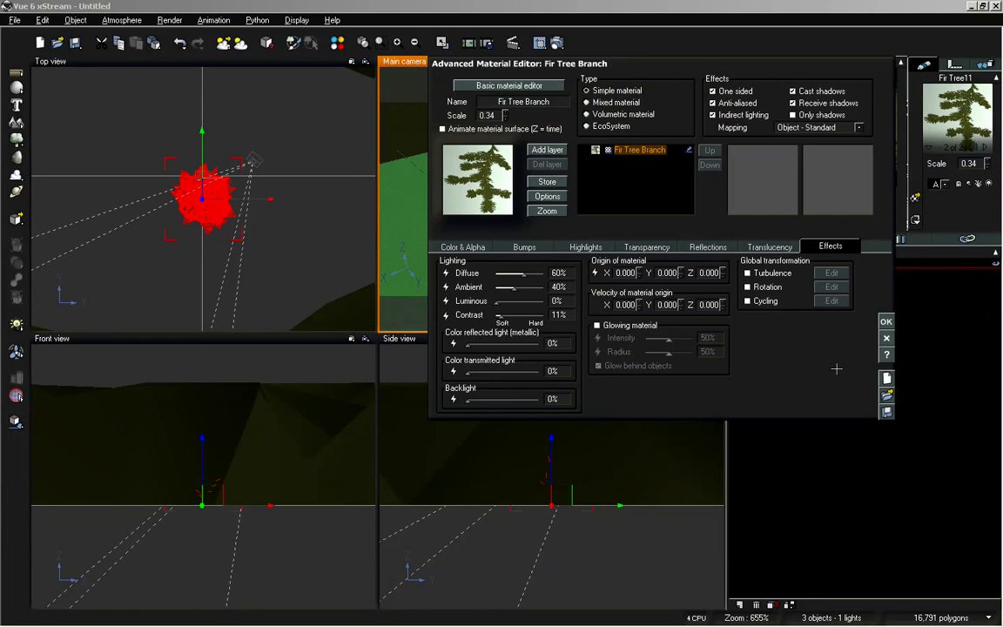
pyautogui.click(887, 322)
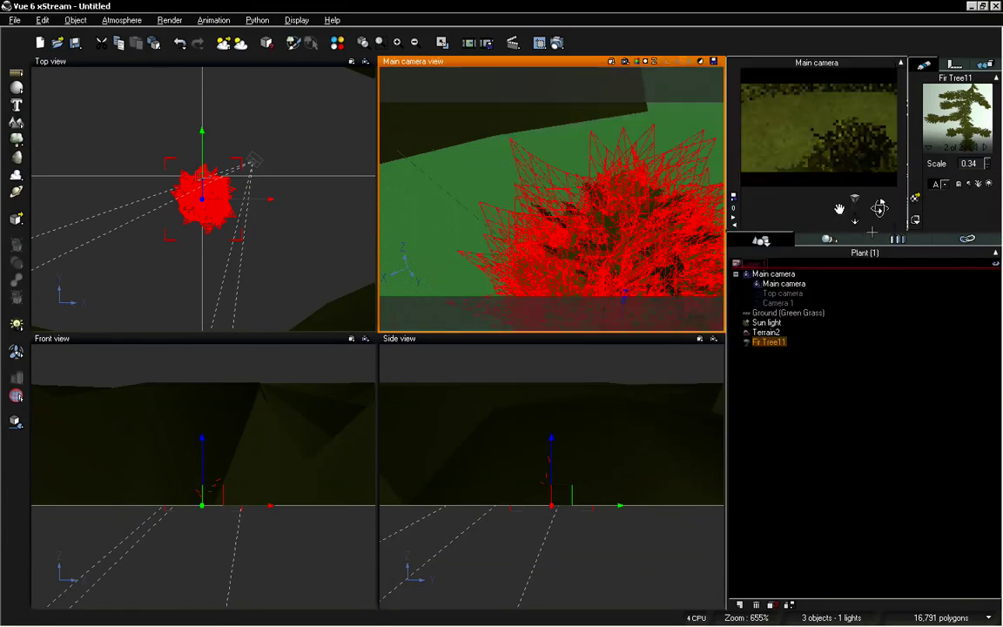
pyautogui.moveTo(856, 220); pyautogui.dragTo(856, 218)
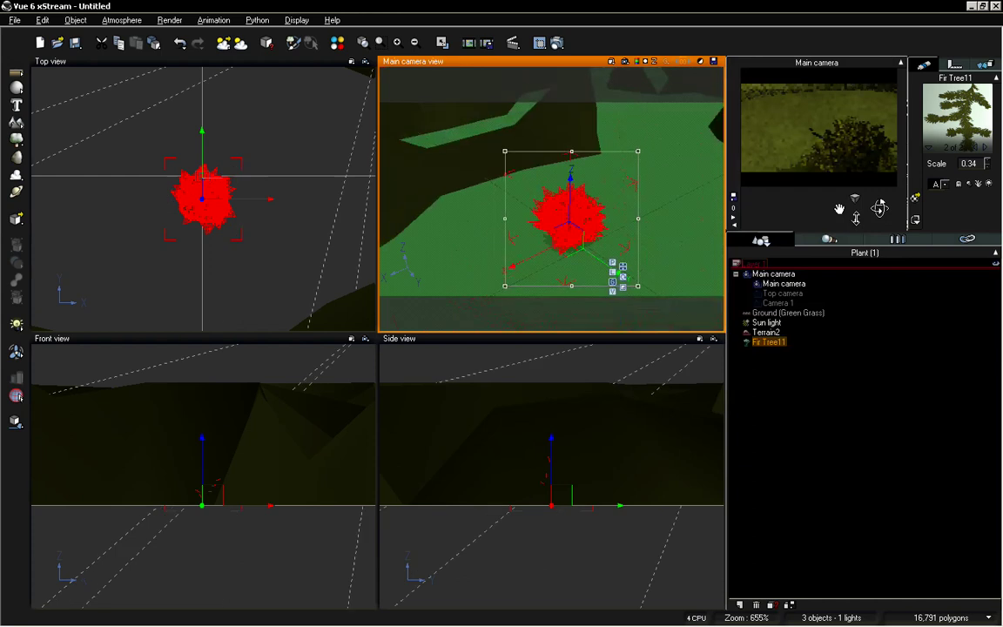
# Save the edited fir tree as the plant species Hedge in the Trees folder with texture maps incorporated, and close the plant editor
pyautogui.doubleClick(590, 212)
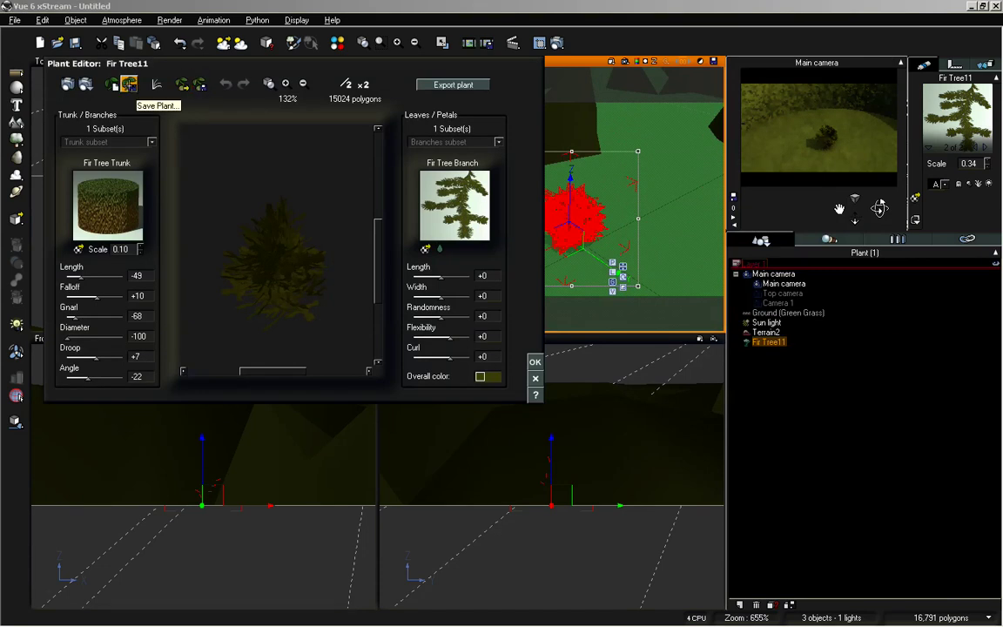
pyautogui.click(199, 85)
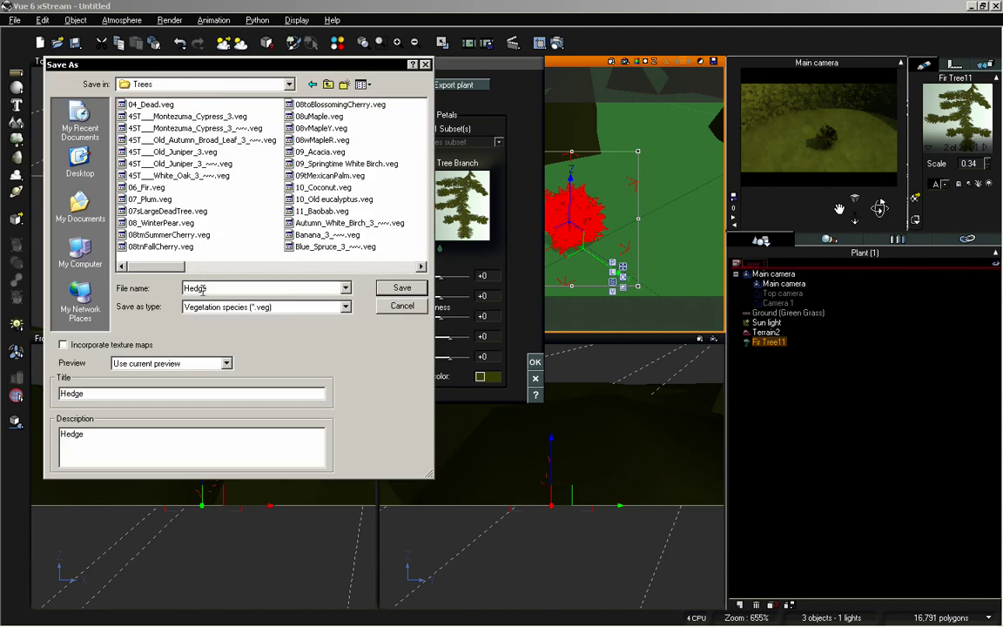
pyautogui.click(97, 346)
pyautogui.click(402, 287)
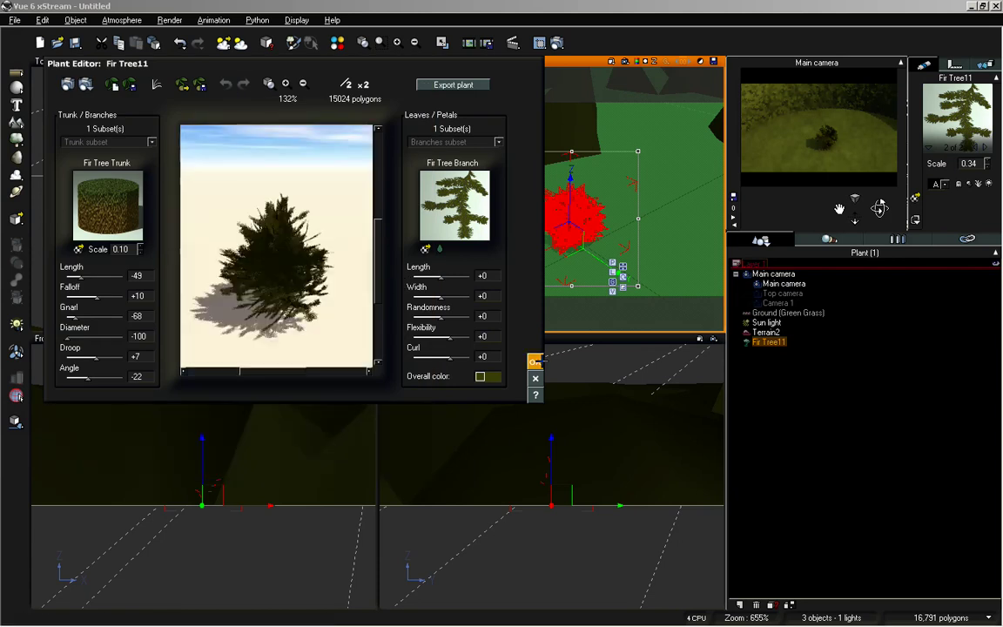
pyautogui.click(535, 359)
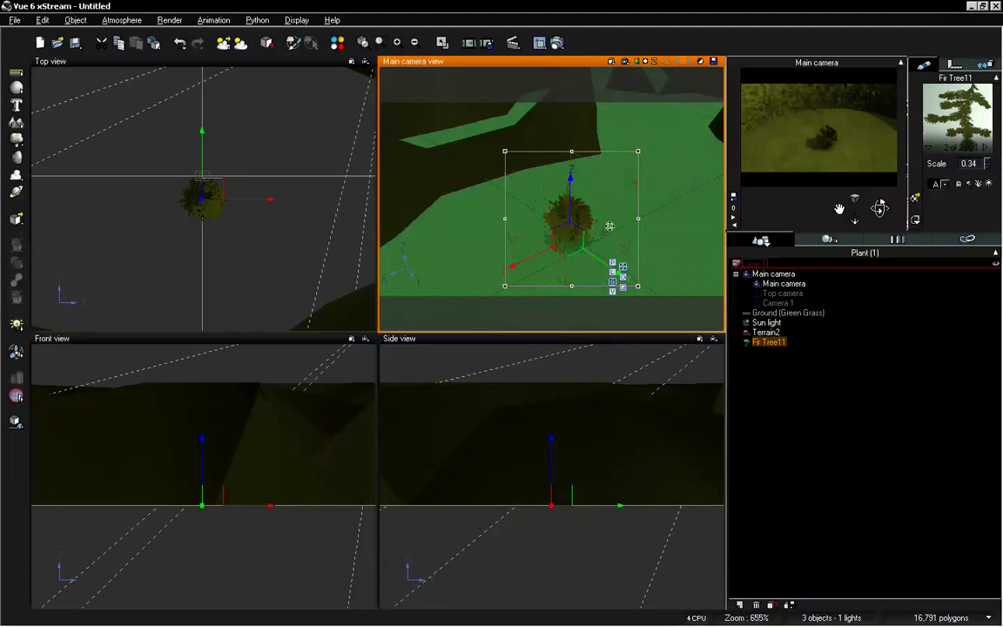
# Delete the fir tree from the scene and orbit the main camera to an overview of the maze
pyautogui.click(778, 360)
pyautogui.click(769, 341)
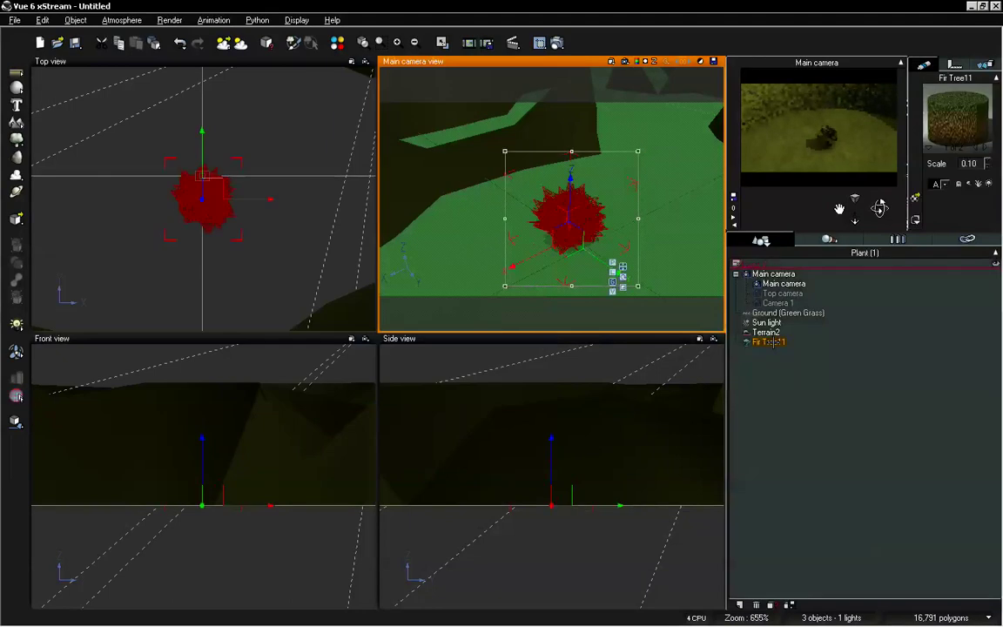
pyautogui.press('Delete')
pyautogui.moveTo(880, 210); pyautogui.dragTo(837, 205)
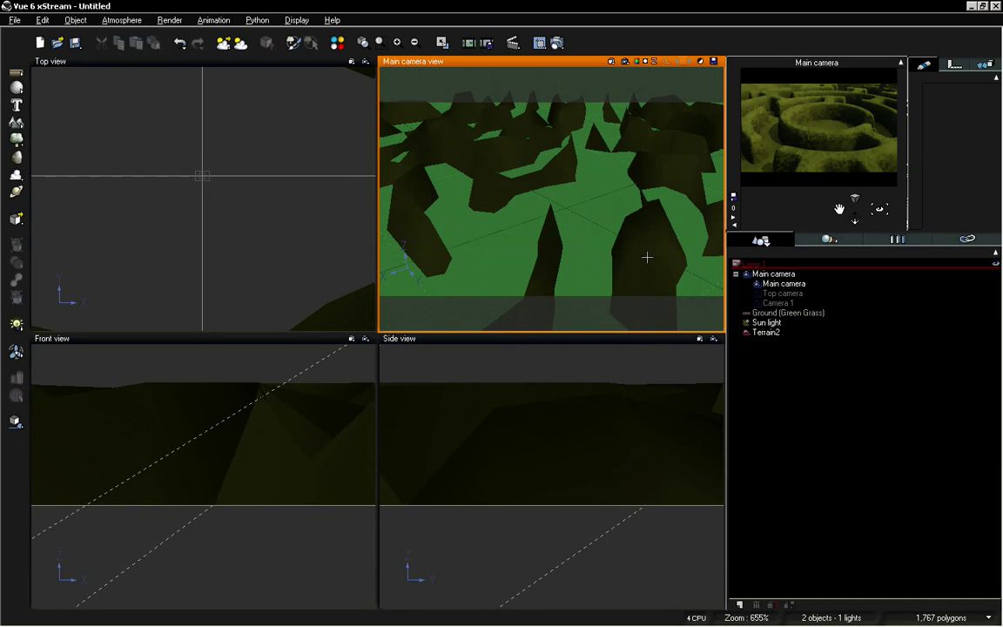
# Convert the Maze material of Terrain2 to the EcoSystem type
pyautogui.click(770, 334)
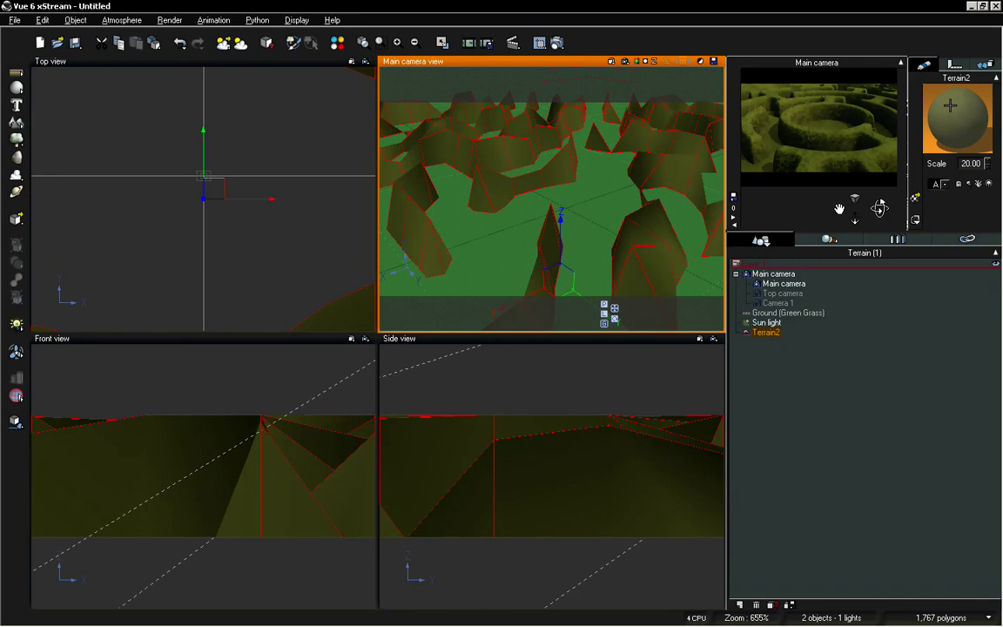
pyautogui.doubleClick(950, 106)
pyautogui.moveTo(721, 65); pyautogui.dragTo(549, 144)
pyautogui.click(430, 203)
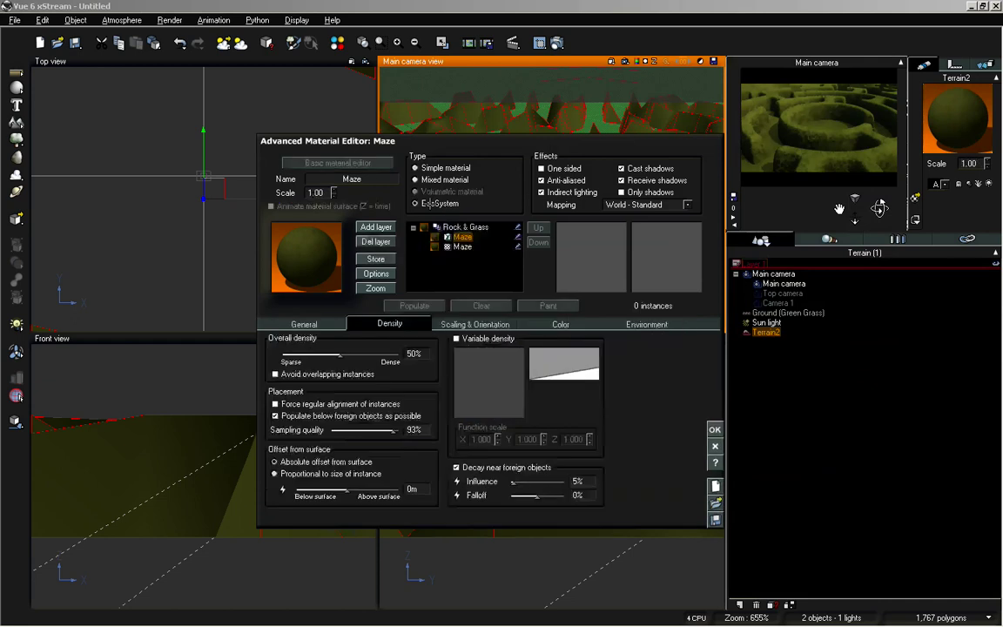
# Add the Hedge plant species from the Trees collection to the Maze EcoSystem population
pyautogui.click(304, 324)
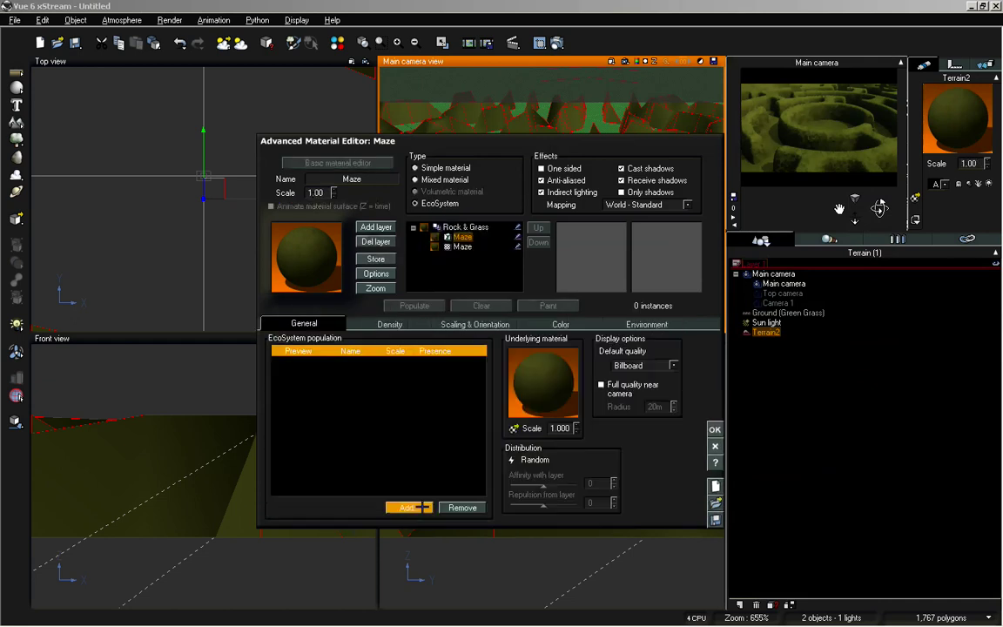
pyautogui.click(406, 508)
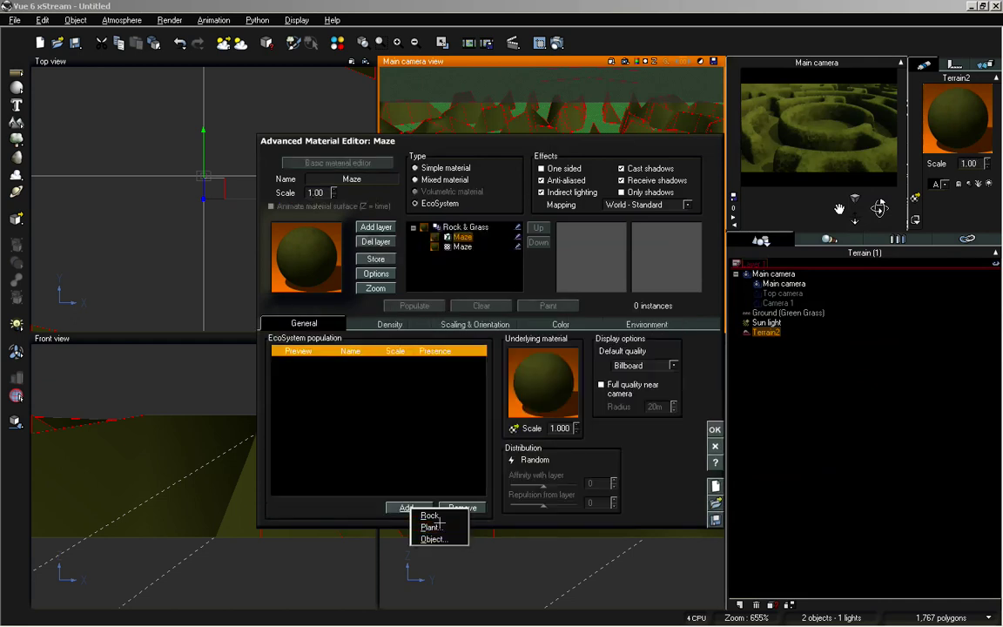
pyautogui.click(438, 527)
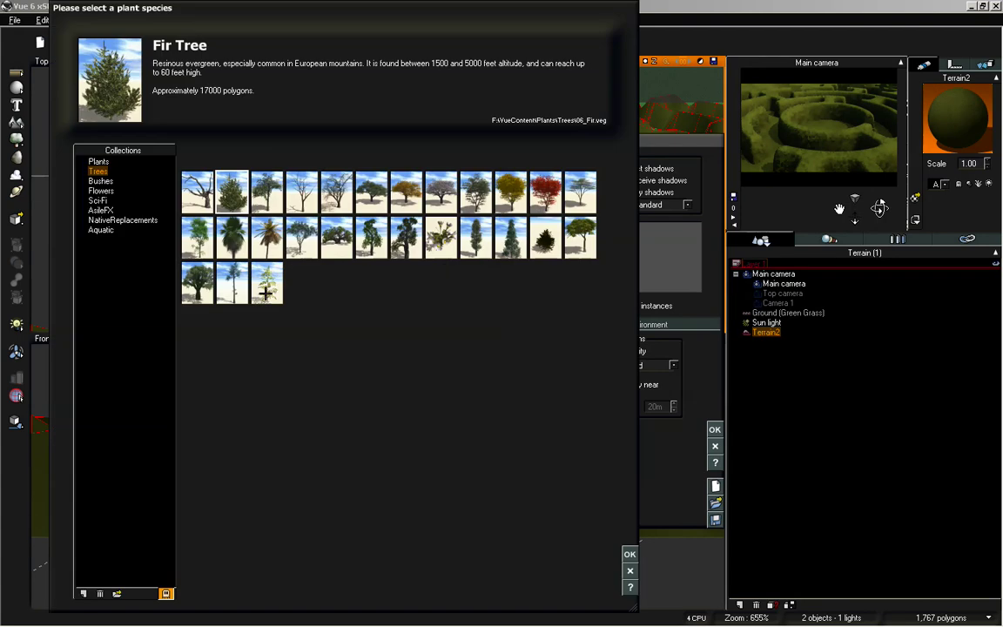
pyautogui.click(545, 237)
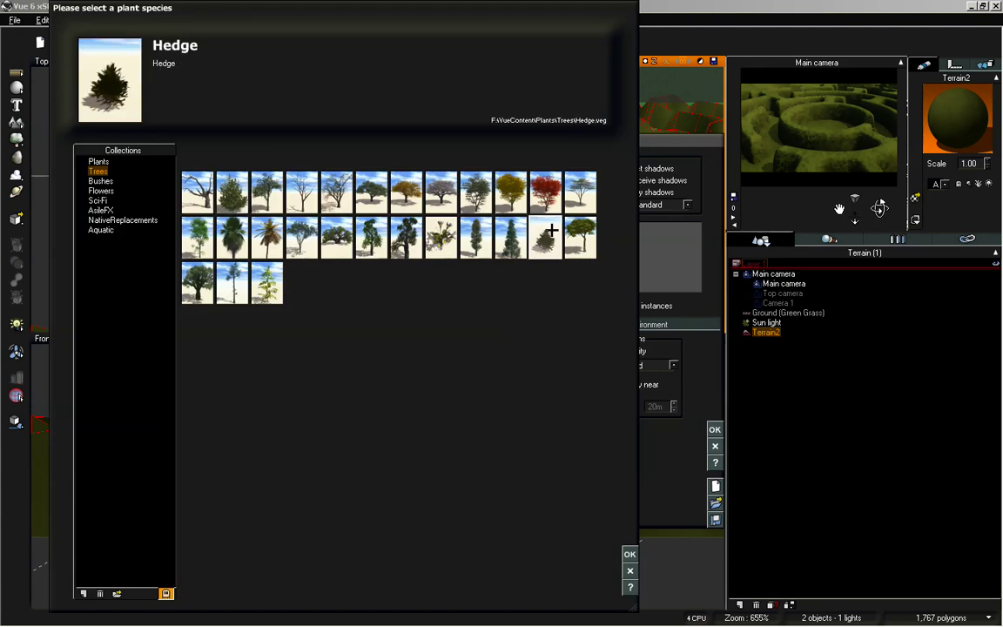
pyautogui.click(627, 554)
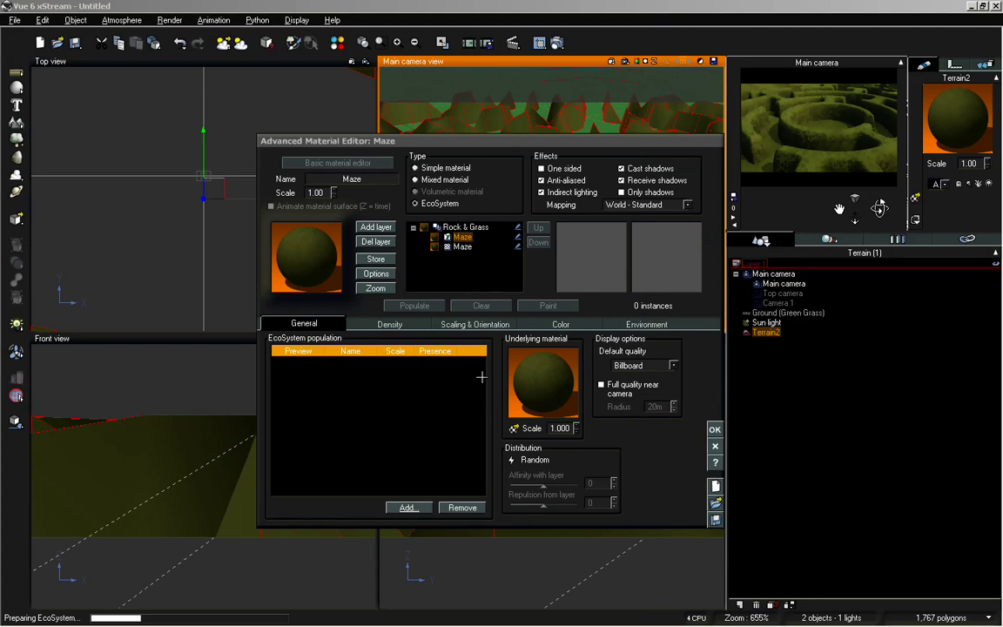
# Check the settings of both Maze layers and try to populate the EcoSystem with Hedge plants at scale 1.000
pyautogui.click(415, 325)
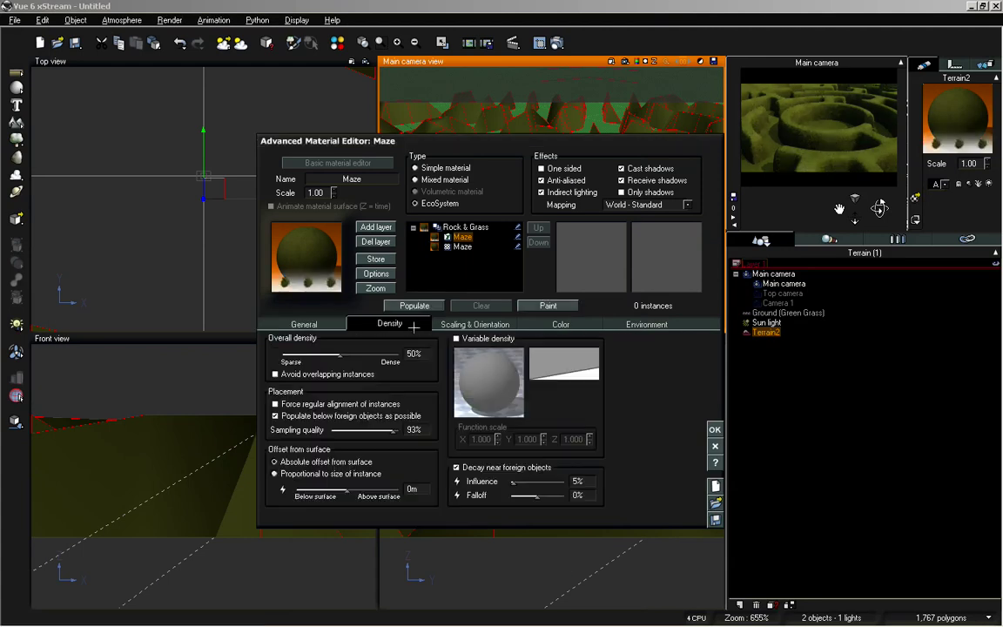
pyautogui.click(459, 247)
pyautogui.click(349, 326)
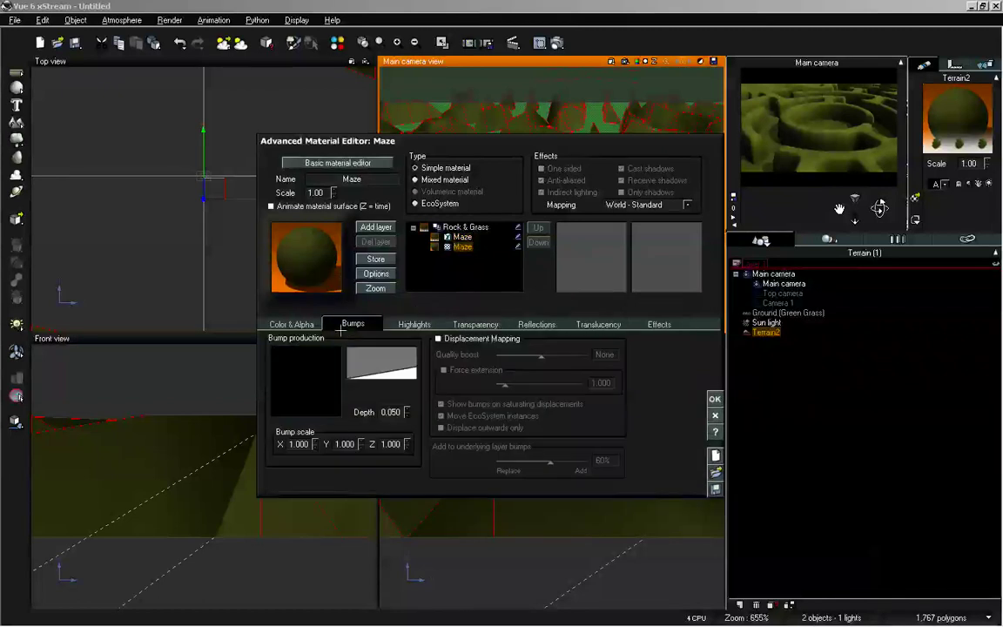
pyautogui.click(462, 236)
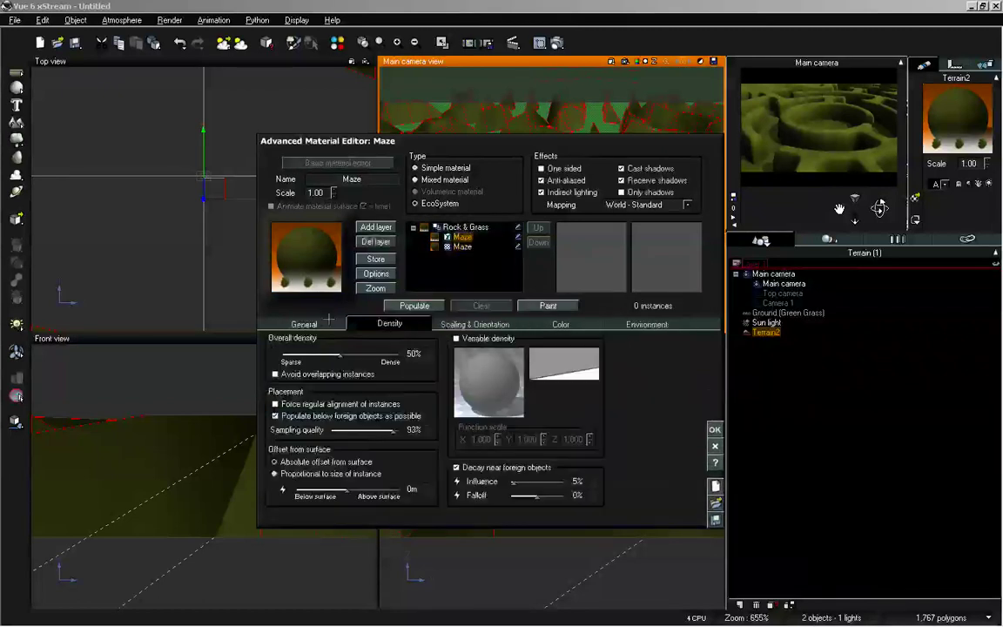
pyautogui.click(304, 323)
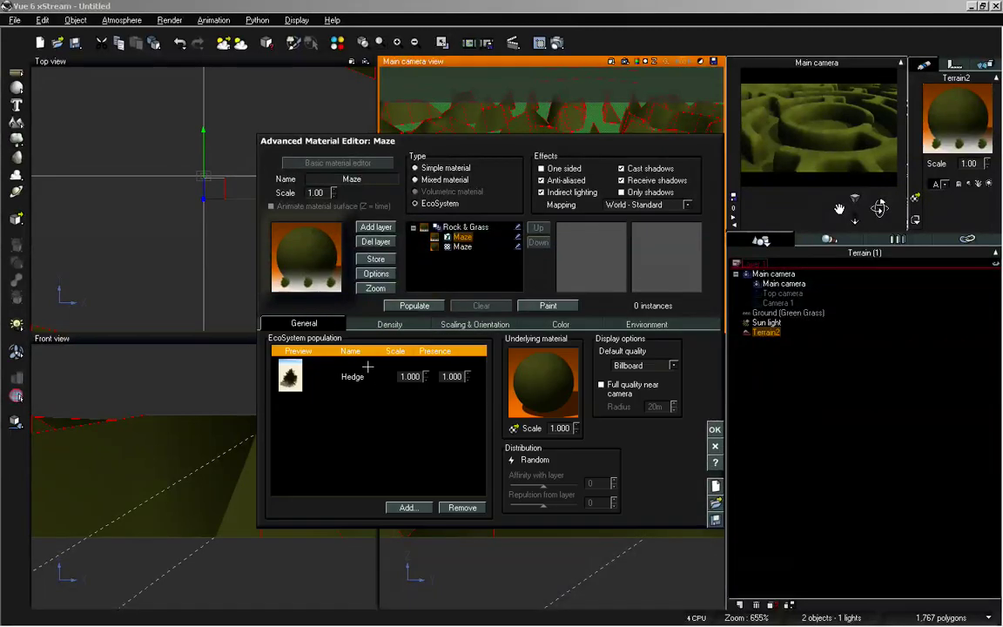
pyautogui.click(425, 307)
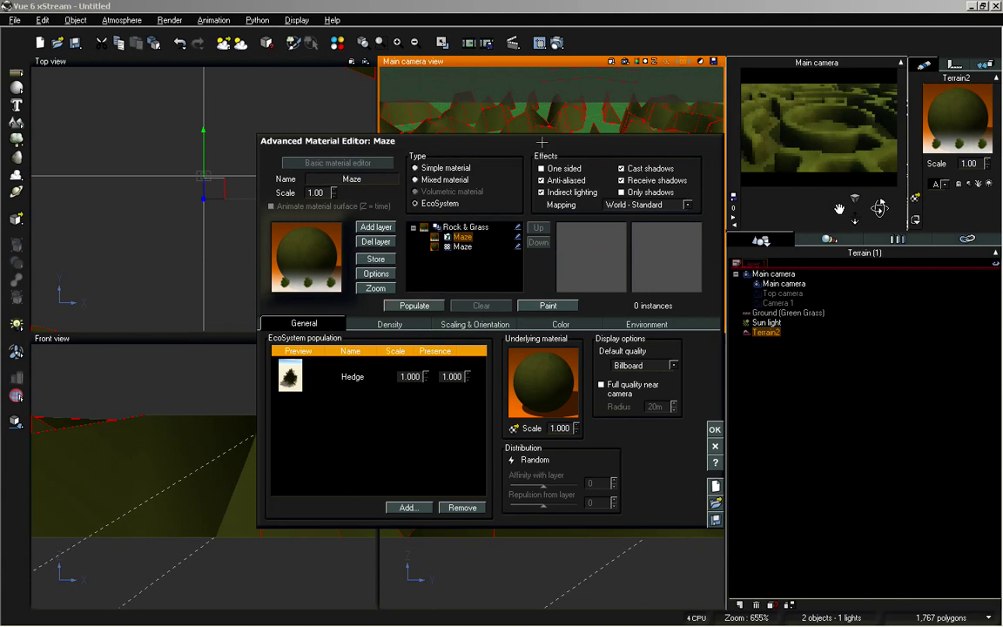
# Turn off decay near foreign objects in the Maze EcoSystem's density settings
pyautogui.moveTo(542, 141); pyautogui.dragTo(340, 147)
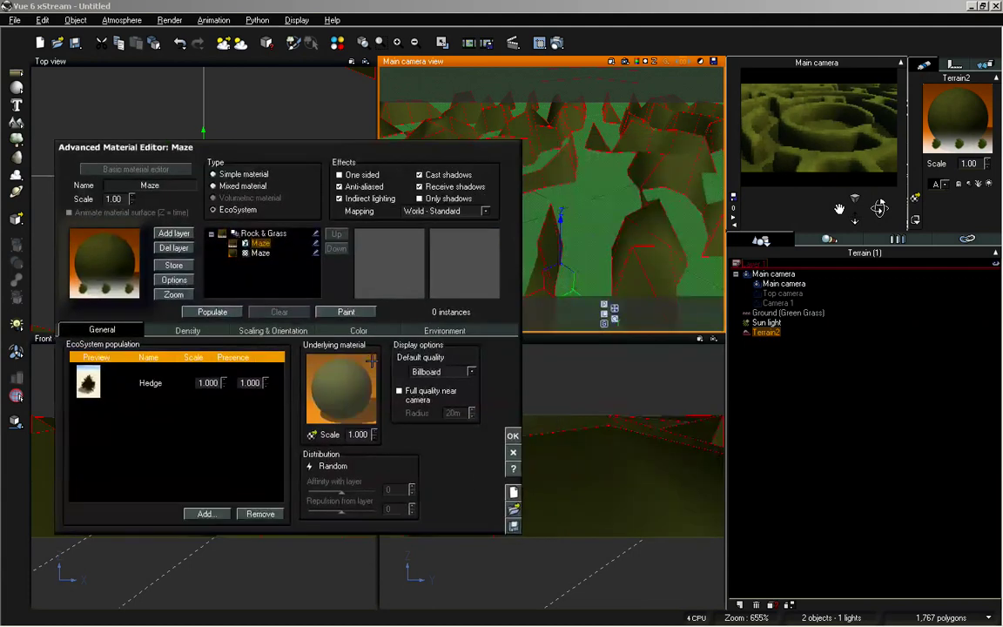
pyautogui.click(186, 330)
pyautogui.click(271, 473)
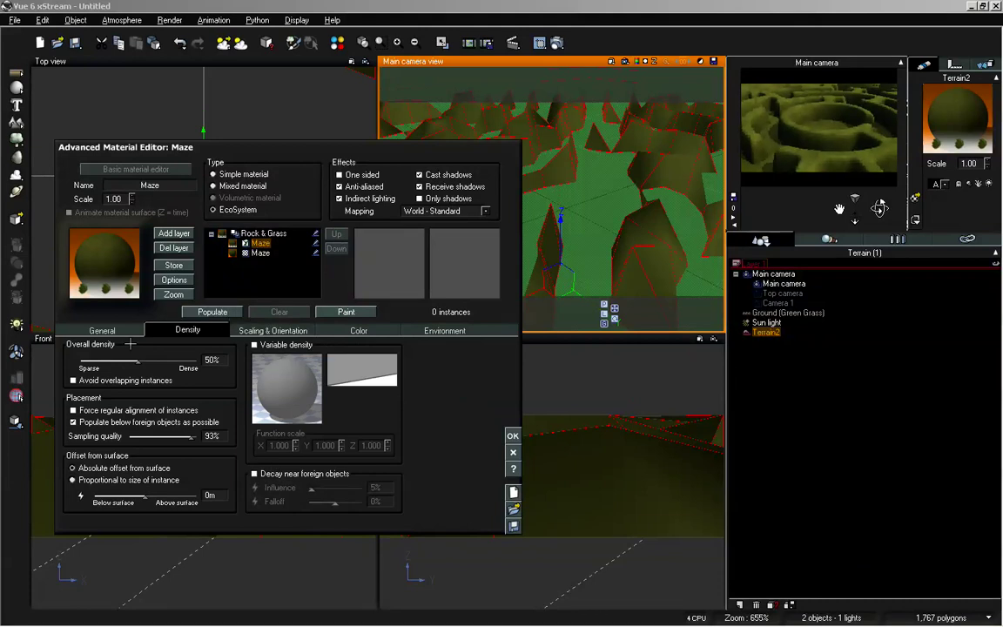
# Set the Hedge plant's population scale to 0.400 and try to populate the Maze EcoSystem
pyautogui.click(128, 331)
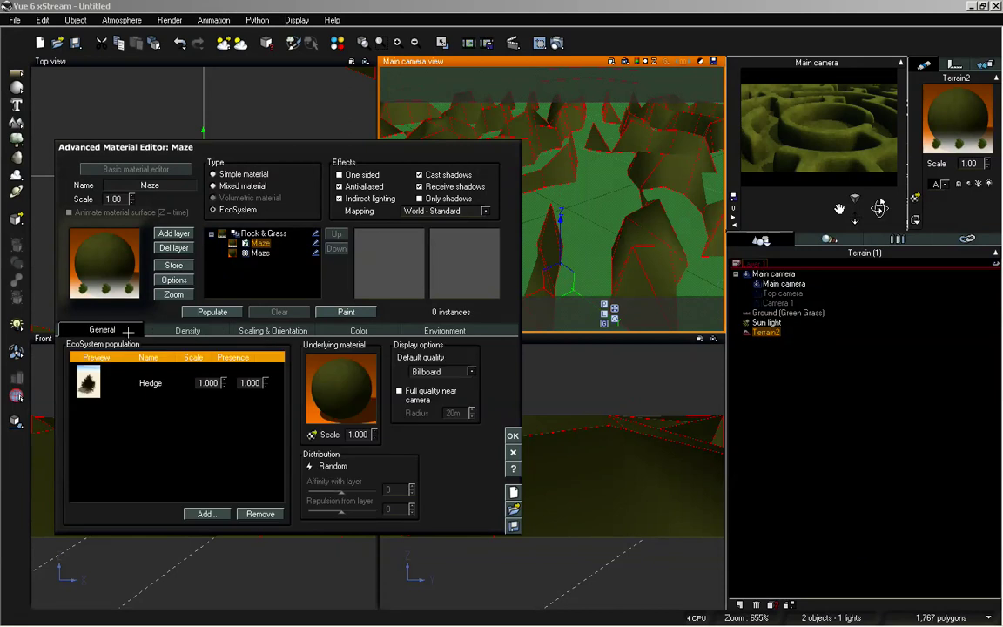
pyautogui.moveTo(224, 386); pyautogui.dragTo(225, 400)
pyautogui.click(213, 312)
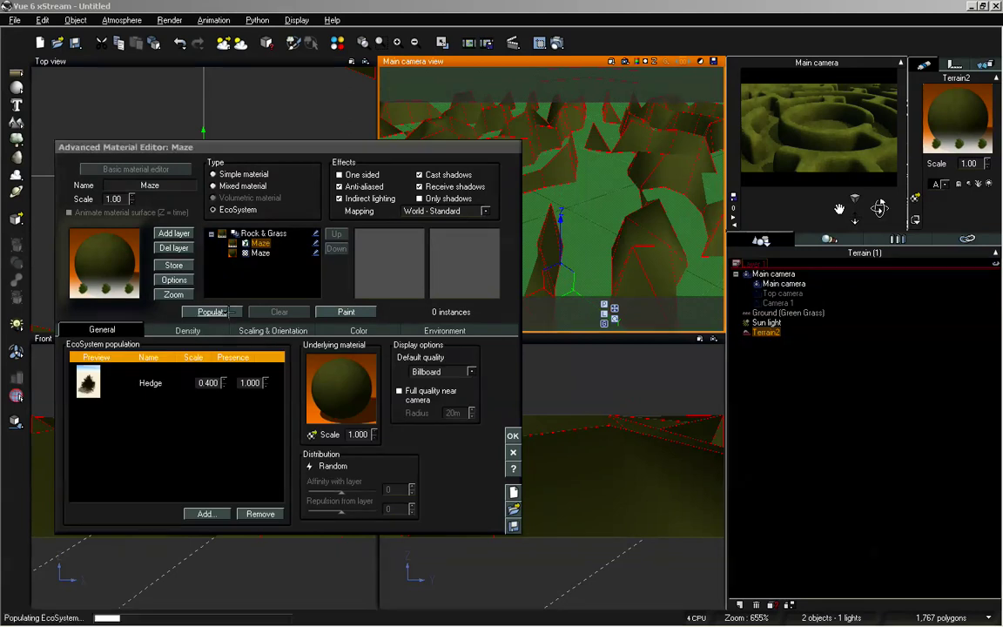
# Widen both the altitude range and the slope range of the Maze EcoSystem to -1.00 through 1.00
pyautogui.click(445, 330)
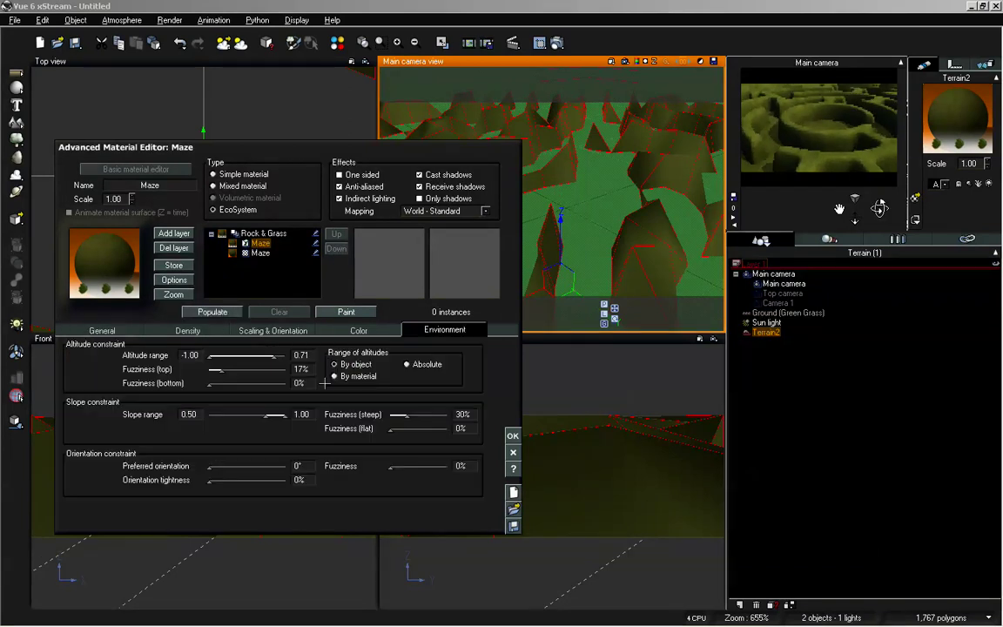
pyautogui.moveTo(267, 415); pyautogui.dragTo(222, 406)
pyautogui.moveTo(279, 355); pyautogui.dragTo(291, 355)
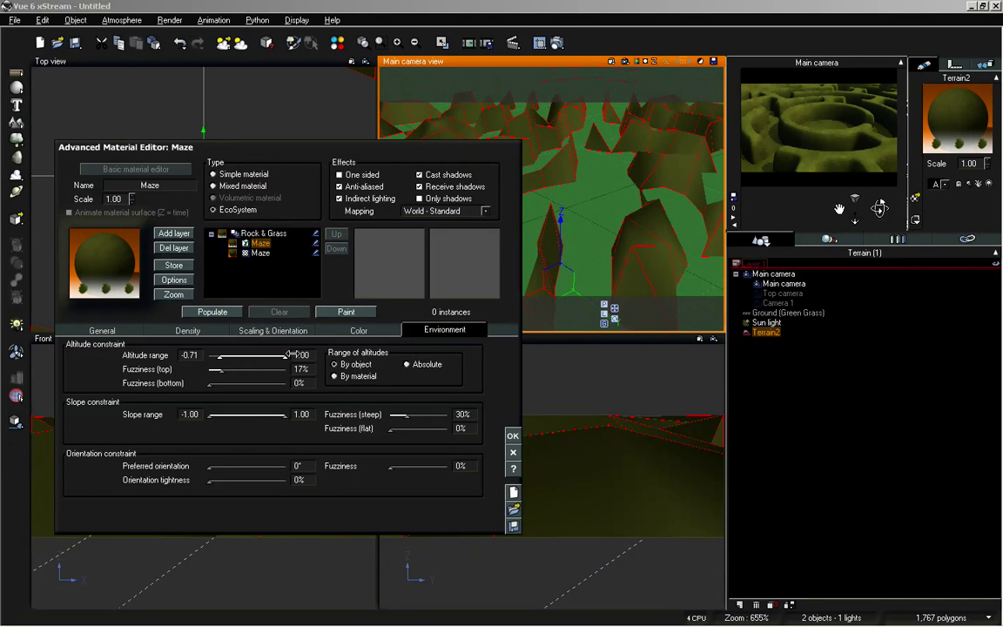
pyautogui.moveTo(221, 356); pyautogui.dragTo(209, 366)
pyautogui.click(218, 314)
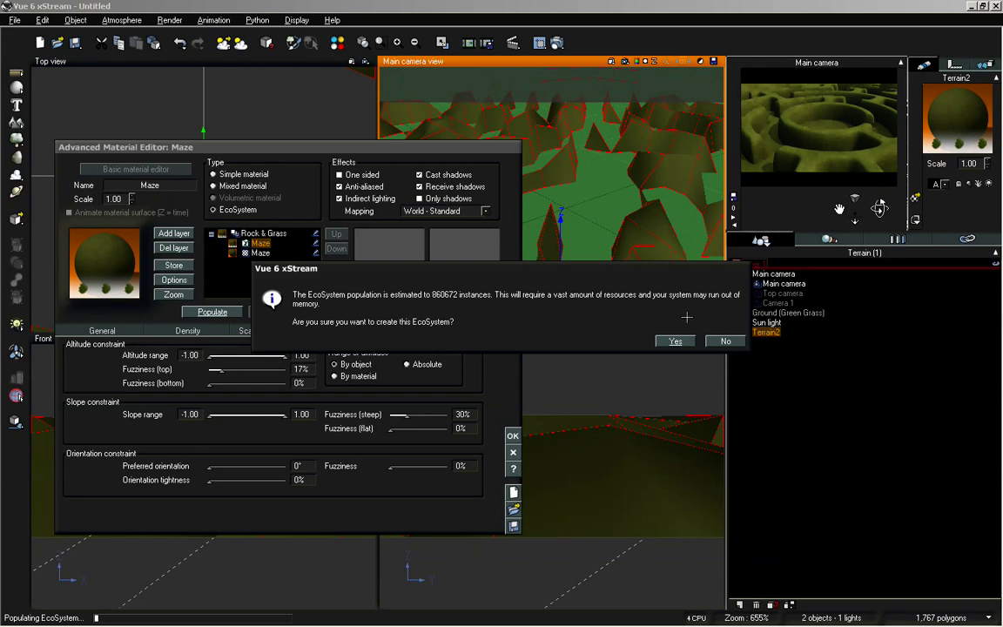
pyautogui.click(726, 340)
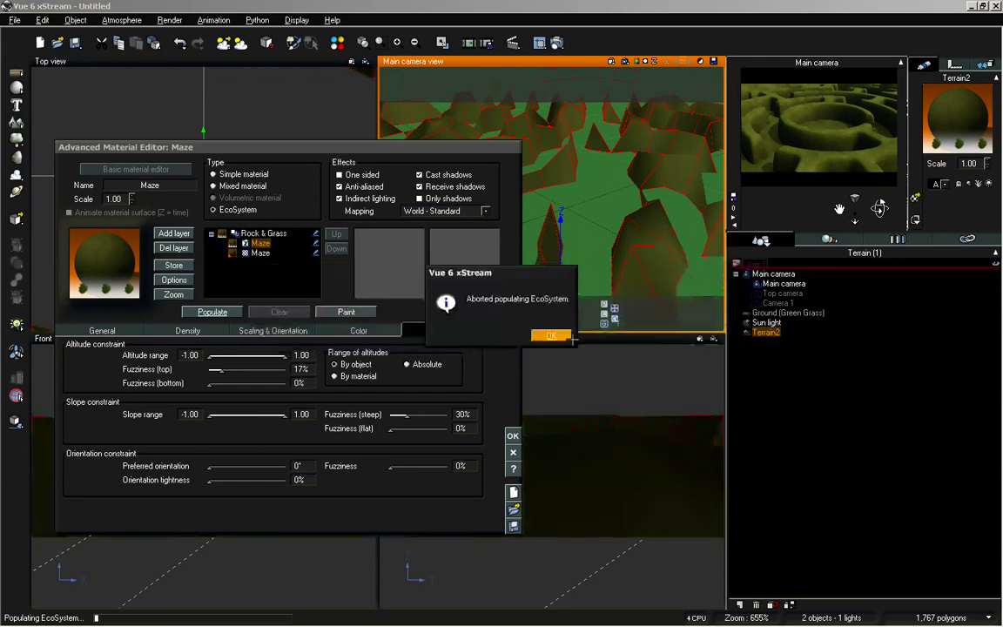
pyautogui.click(548, 333)
# Set the Hedge plant's population scale to 2.100 and populate the maze terrain with it
pyautogui.click(129, 325)
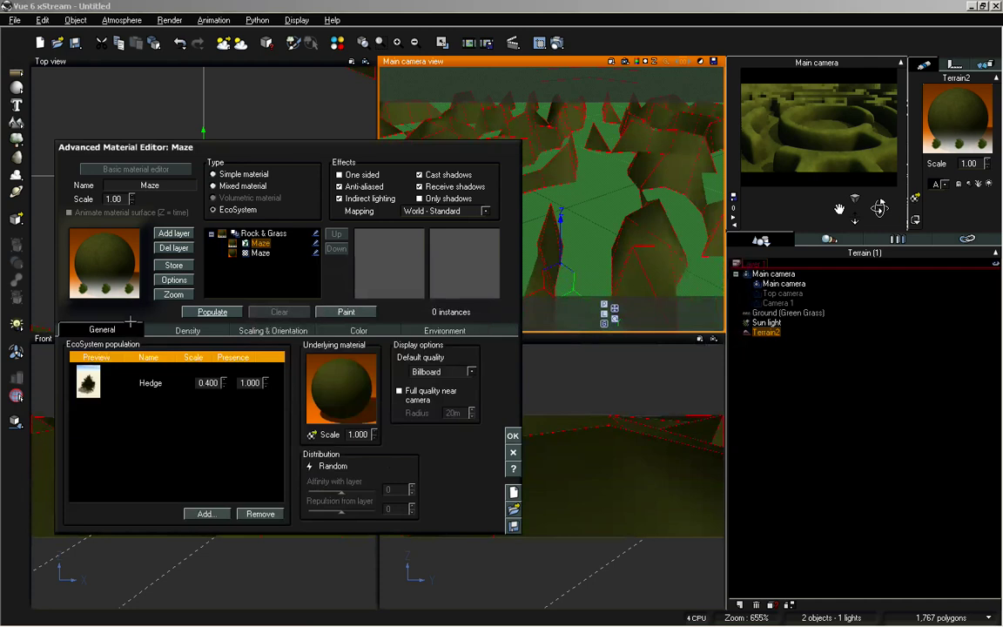
pyautogui.click(223, 380)
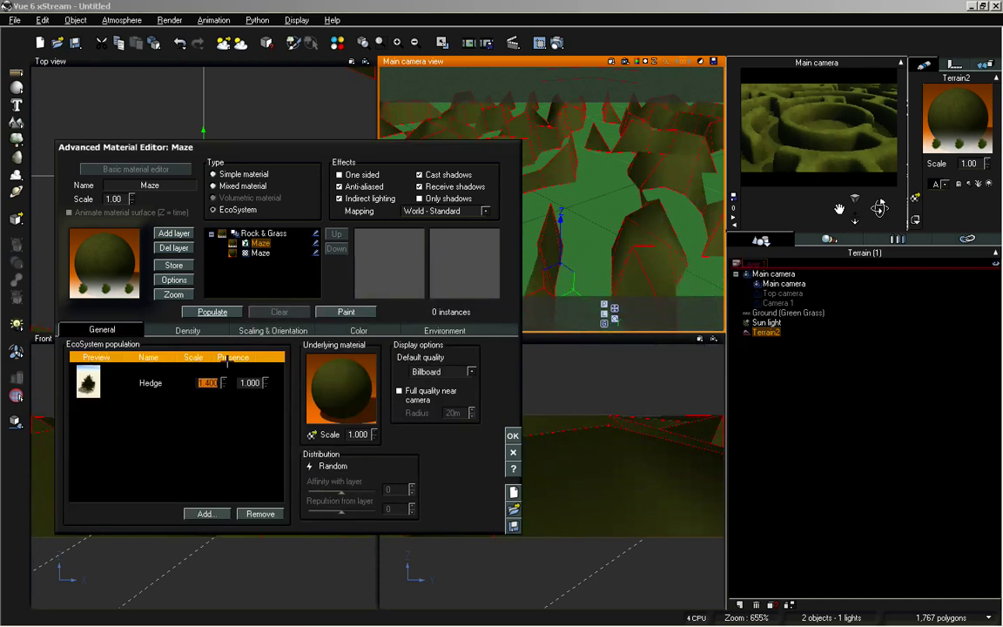
pyautogui.click(217, 311)
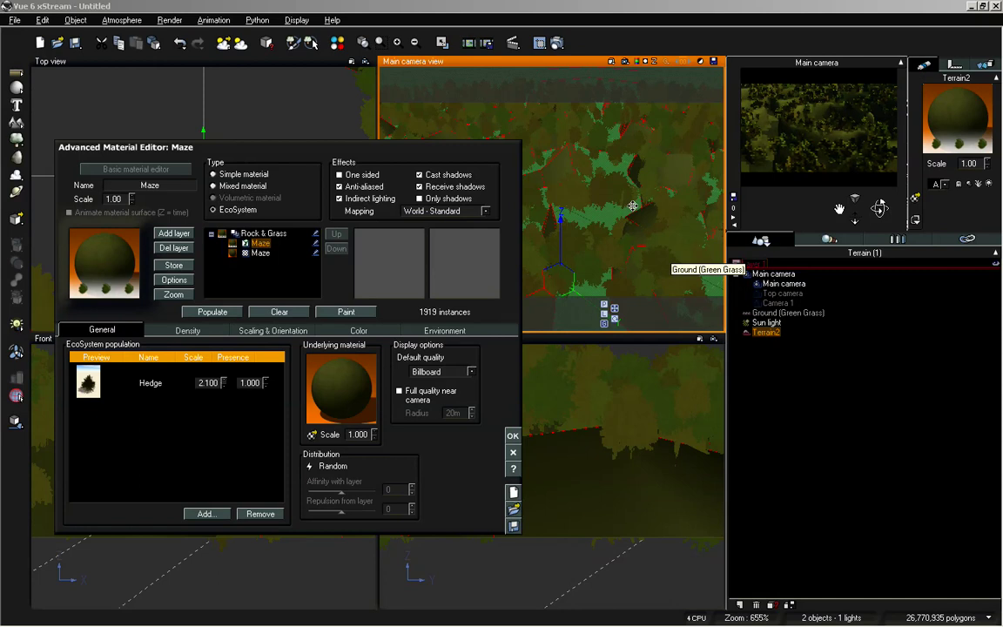
# Raise the Maze EcoSystem's minimum slope to 0.23 and minimum altitude to -0.70, and repopulate the terrain
pyautogui.moveTo(387, 143); pyautogui.dragTo(424, 187)
pyautogui.click(460, 369)
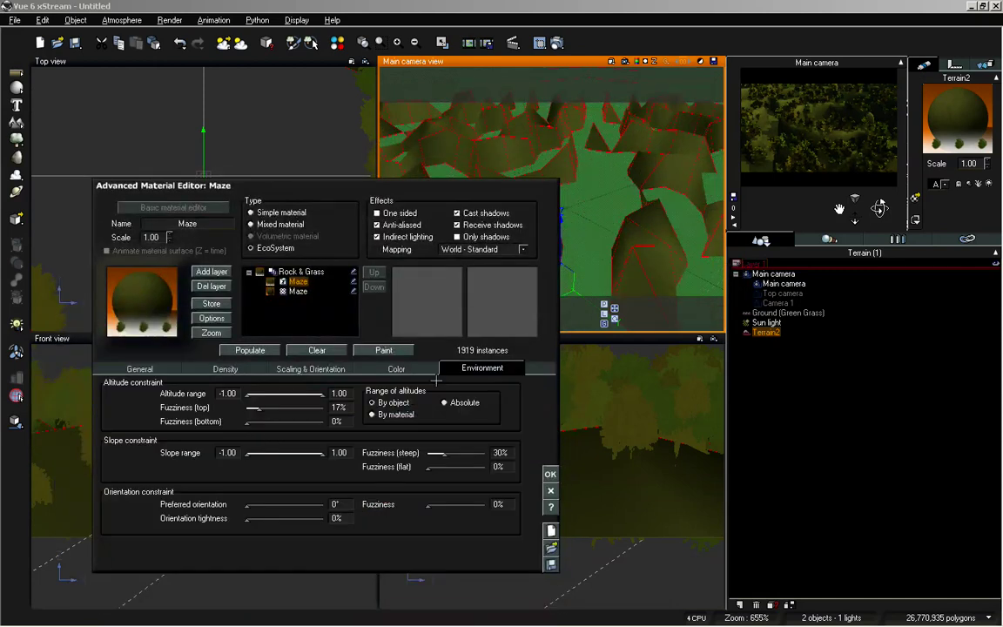
pyautogui.moveTo(249, 457); pyautogui.dragTo(279, 456)
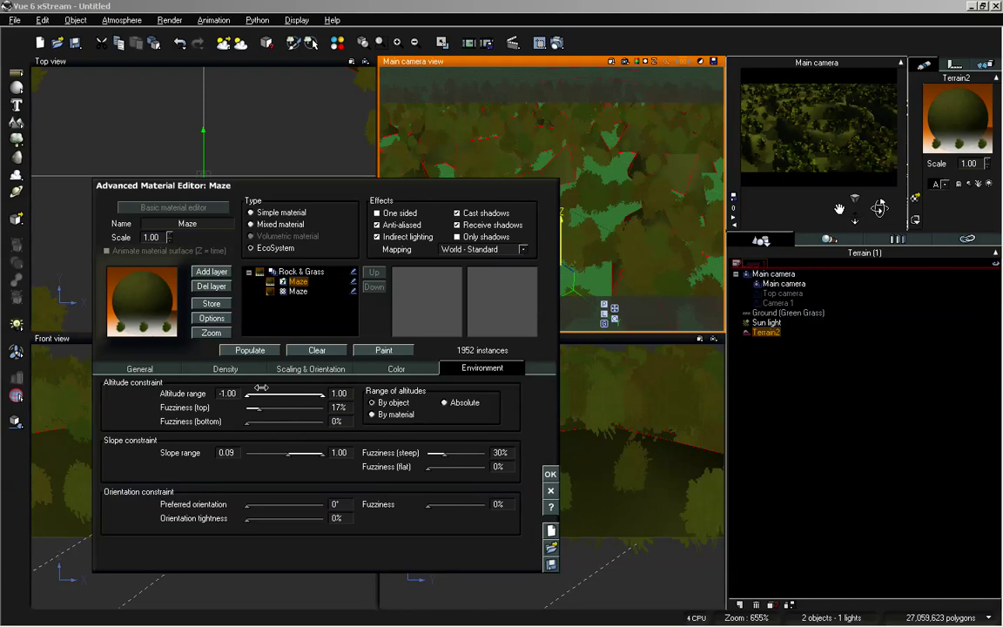
pyautogui.moveTo(251, 394); pyautogui.dragTo(258, 393)
pyautogui.click(259, 351)
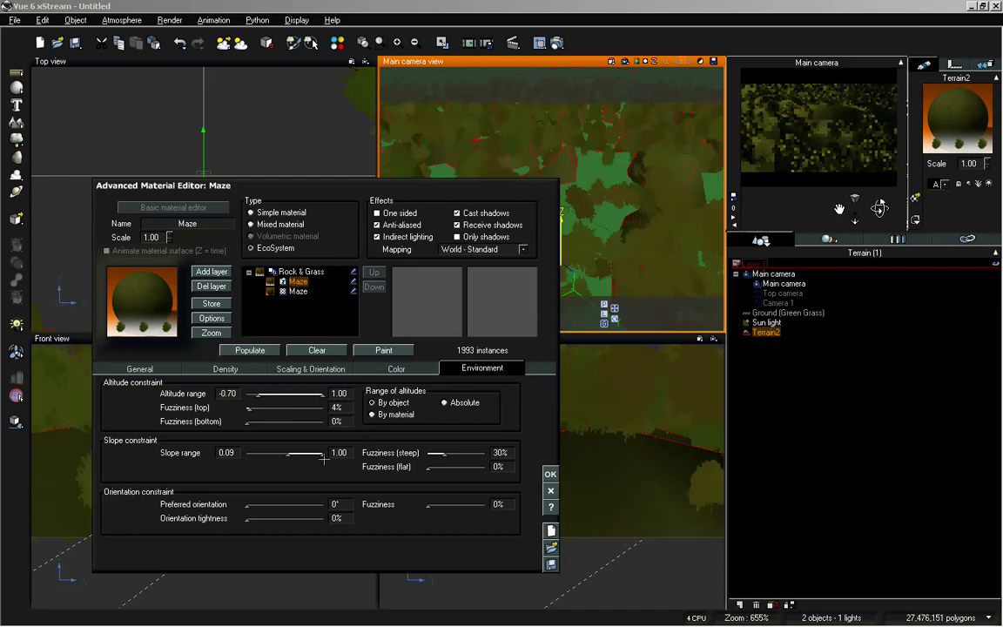
pyautogui.moveTo(288, 453); pyautogui.dragTo(297, 454)
pyautogui.click(263, 352)
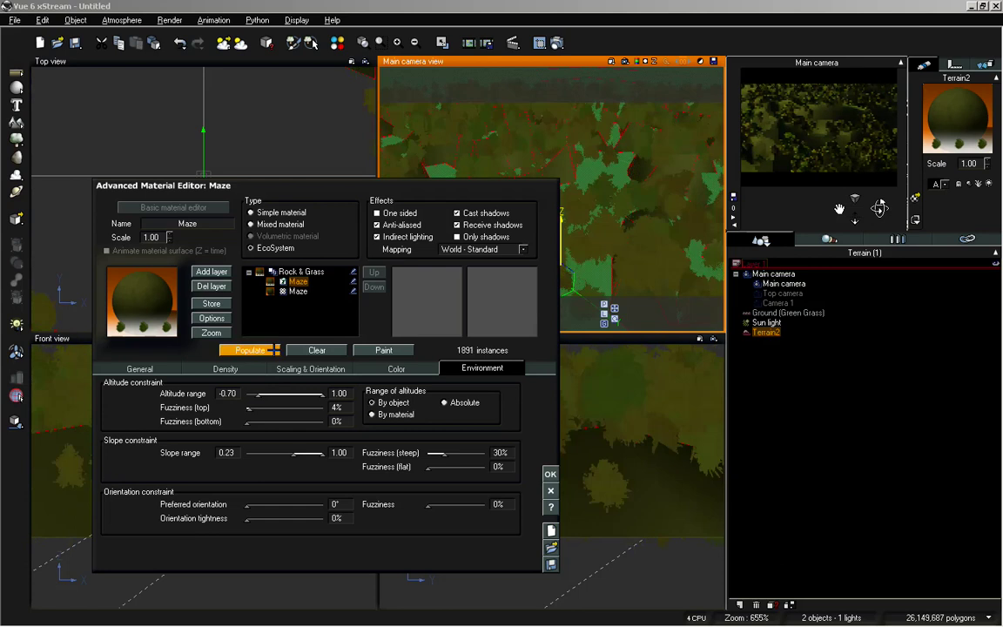
# Offset the Maze EcoSystem's instances -43% from the surface, proportional to instance size, then repopulate and accept the material
pyautogui.click(237, 369)
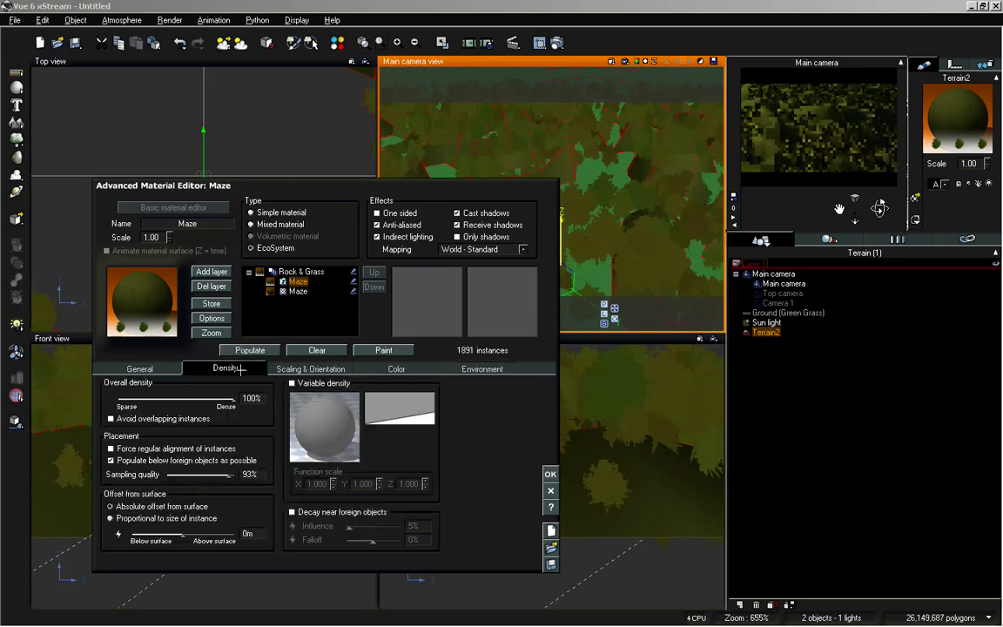
pyautogui.moveTo(186, 533); pyautogui.dragTo(165, 533)
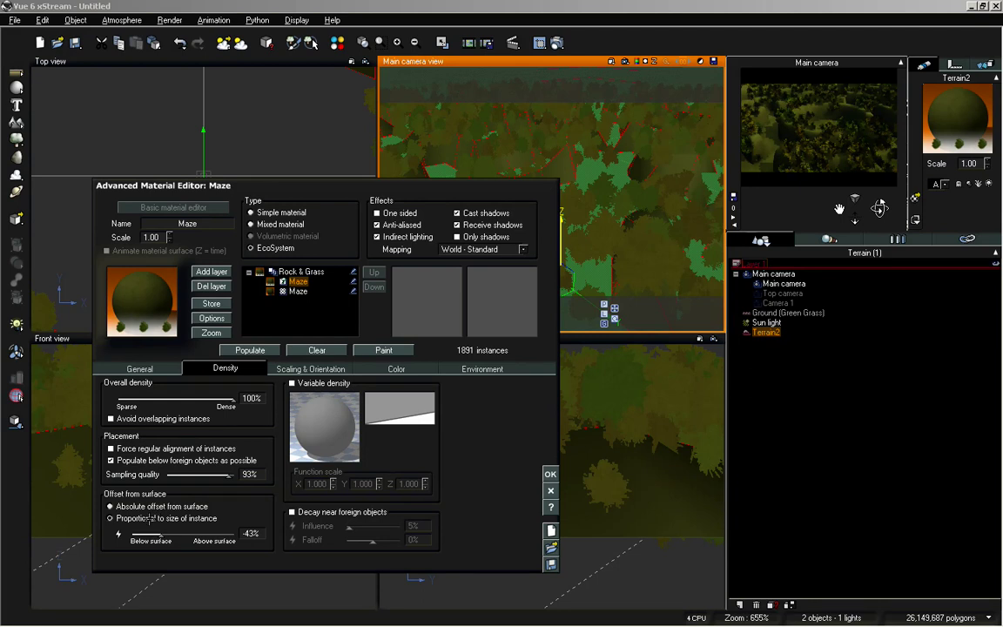
pyautogui.click(249, 350)
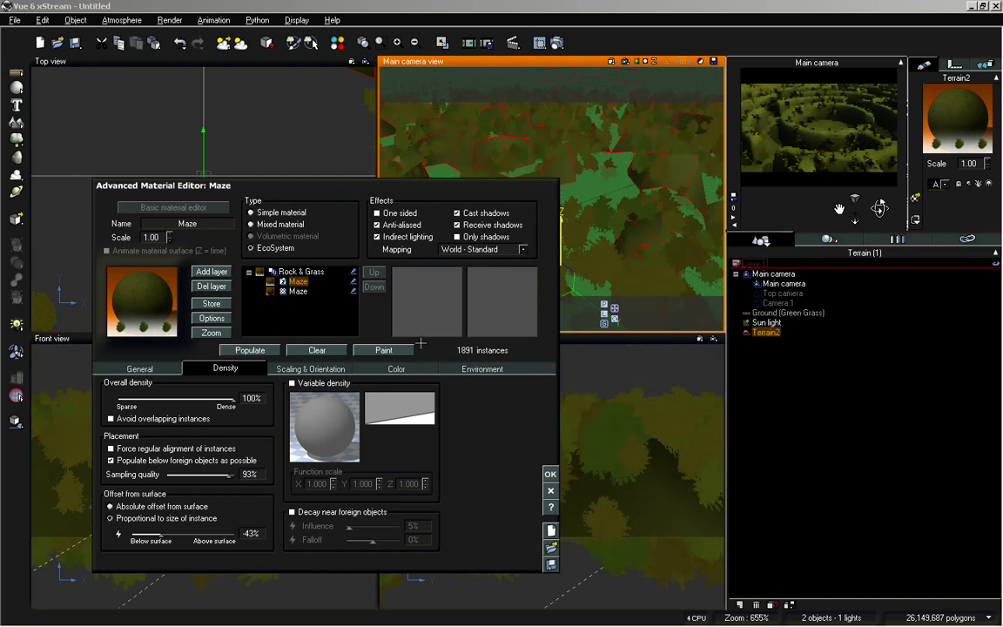
pyautogui.click(551, 473)
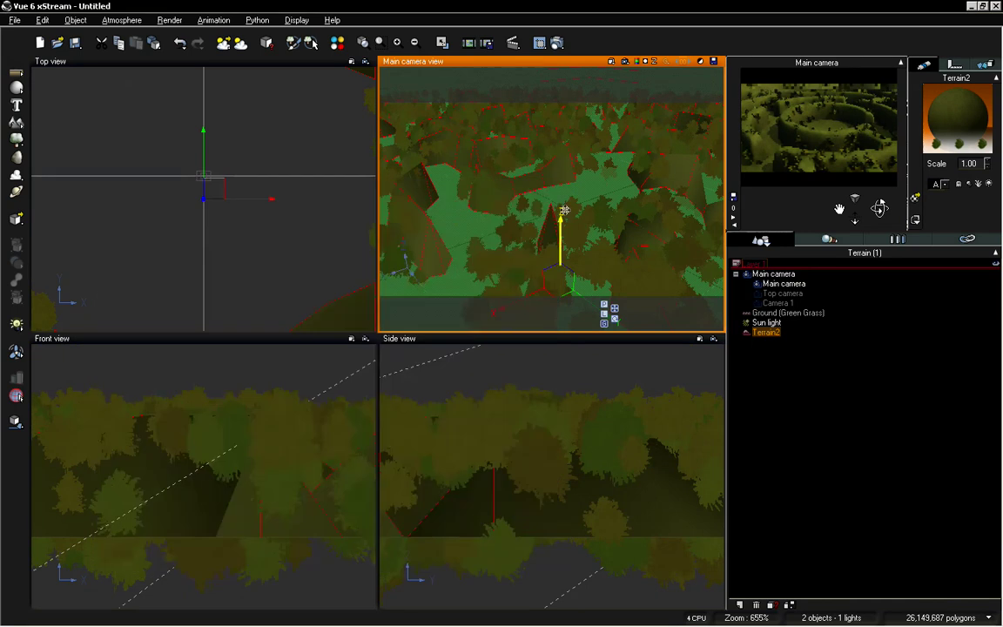
# Delete the EcoSystem layer from the maze terrain's Maze material, keeping only the simple material, and accept the change
pyautogui.moveTo(879, 207); pyautogui.dragTo(879, 212)
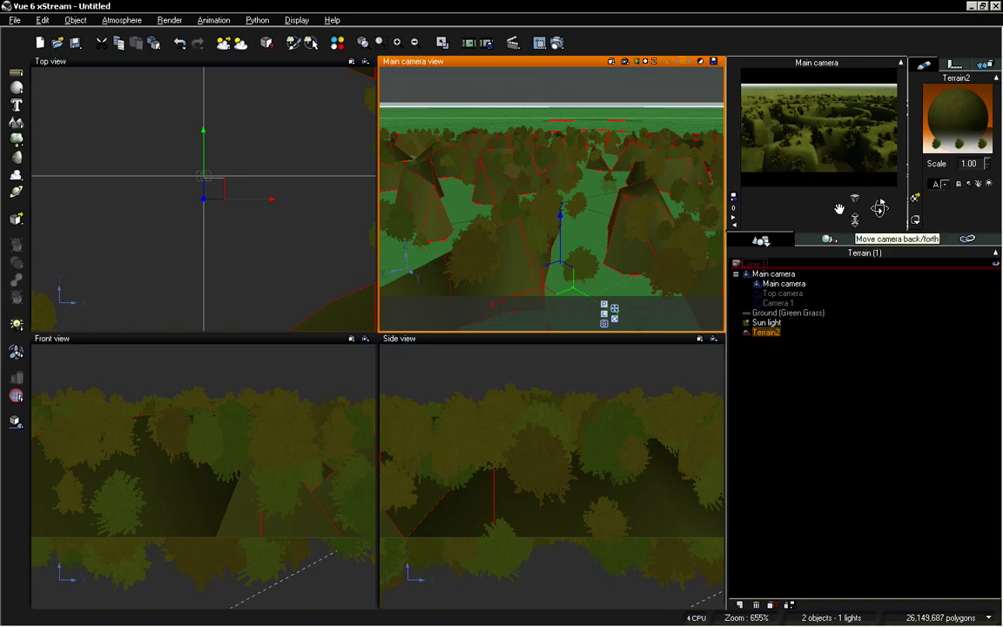
pyautogui.moveTo(879, 207)
pyautogui.mouseDown()
pyautogui.moveTo(879, 216)
pyautogui.moveTo(879, 207)
pyautogui.mouseUp()
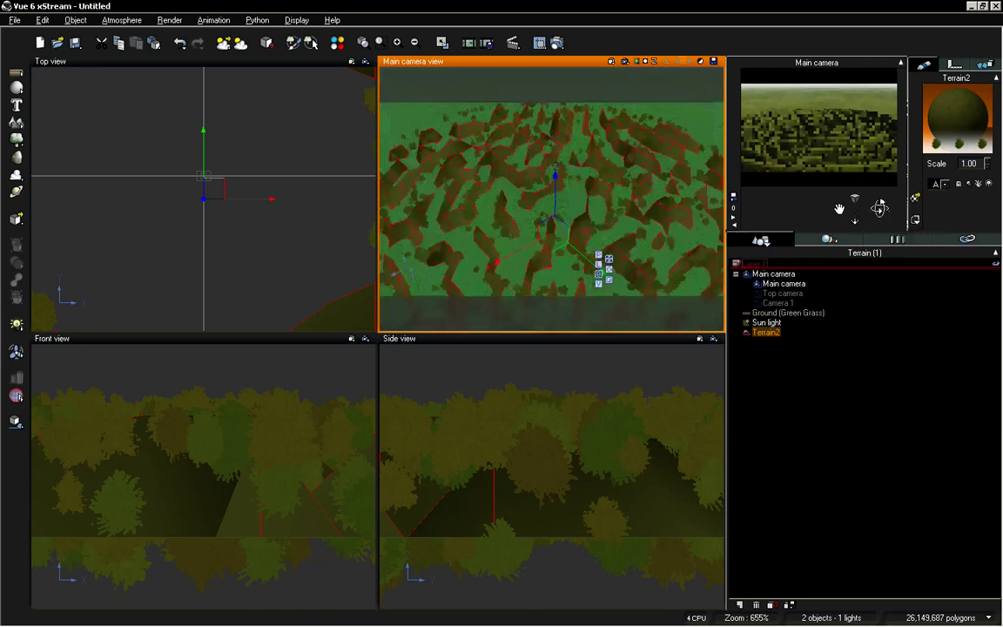
pyautogui.moveTo(880, 208); pyautogui.dragTo(879, 208)
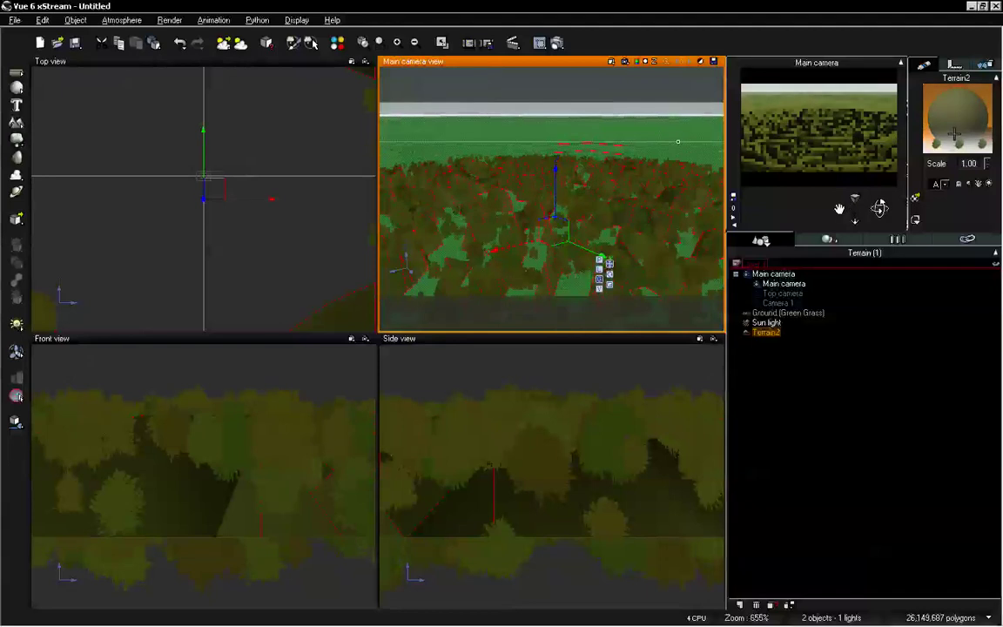
pyautogui.doubleClick(955, 133)
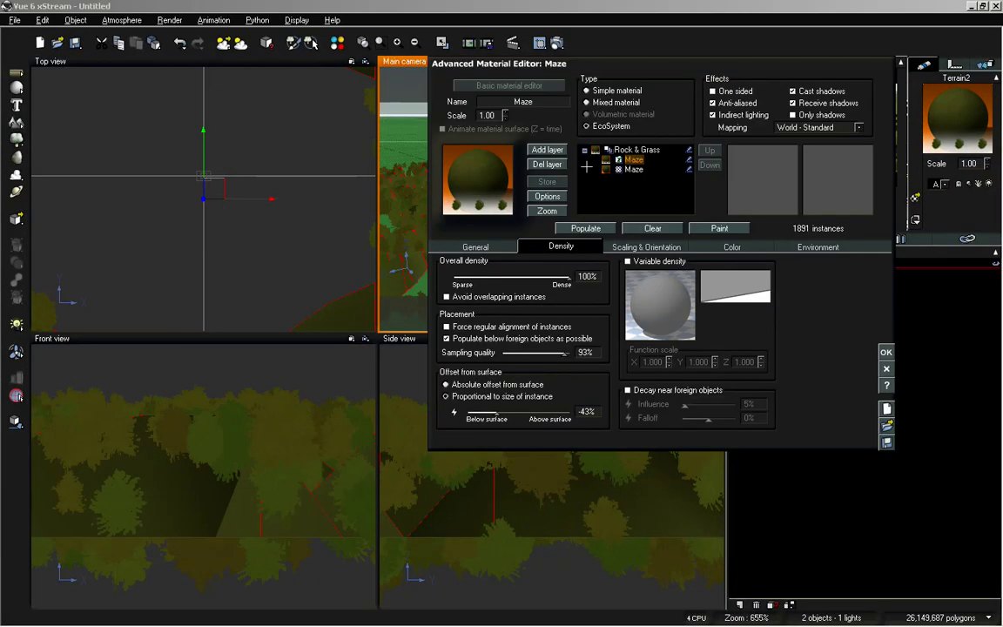
pyautogui.click(555, 164)
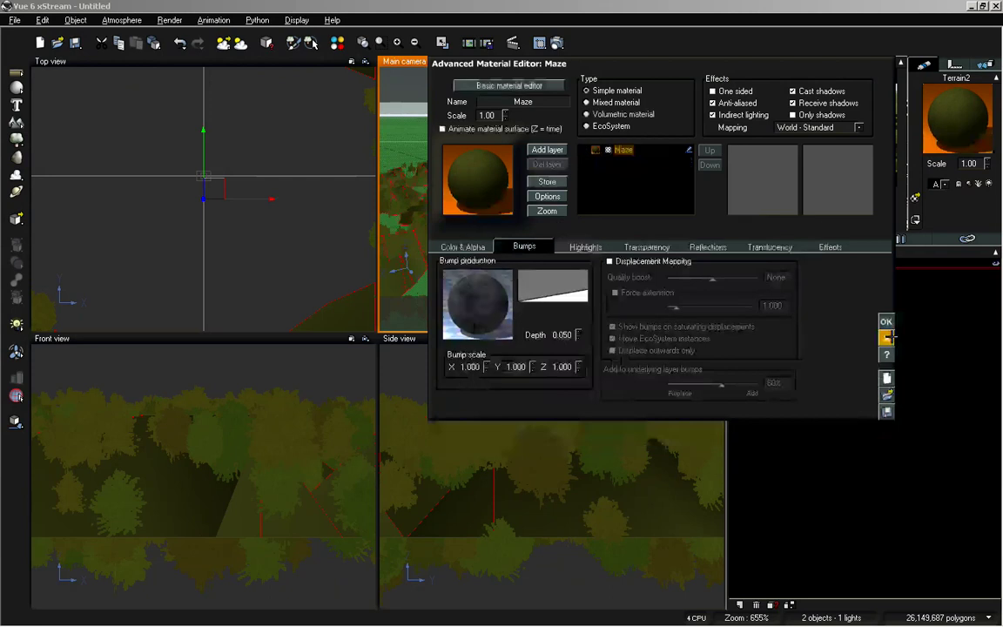
pyautogui.click(888, 323)
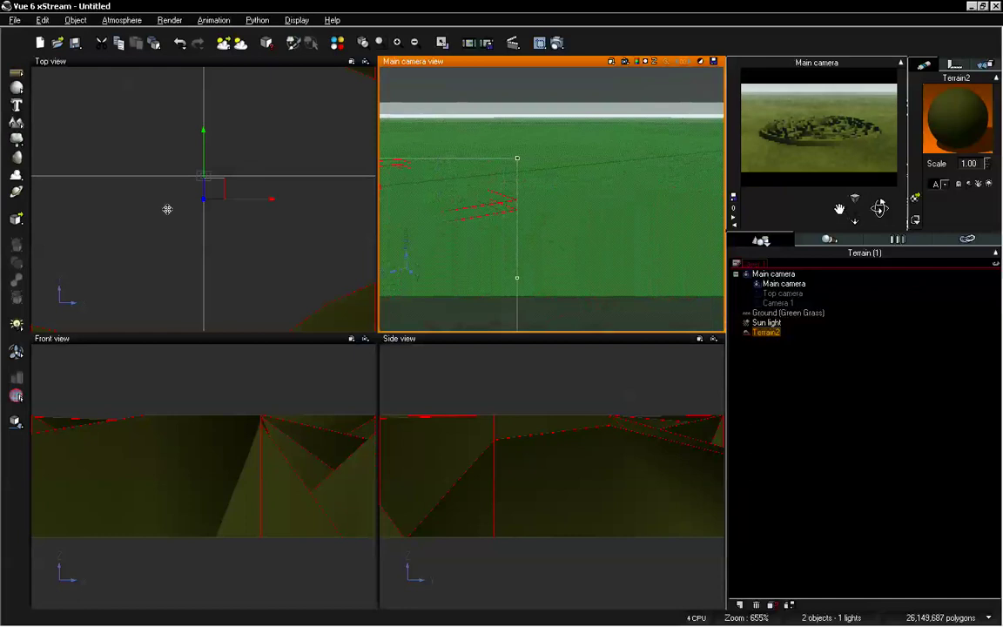
# Add a cylinder primitive to the scene in open space near the maze terrain
pyautogui.scroll(-10, 174, 197)
pyautogui.scroll(-4, 192, 185)
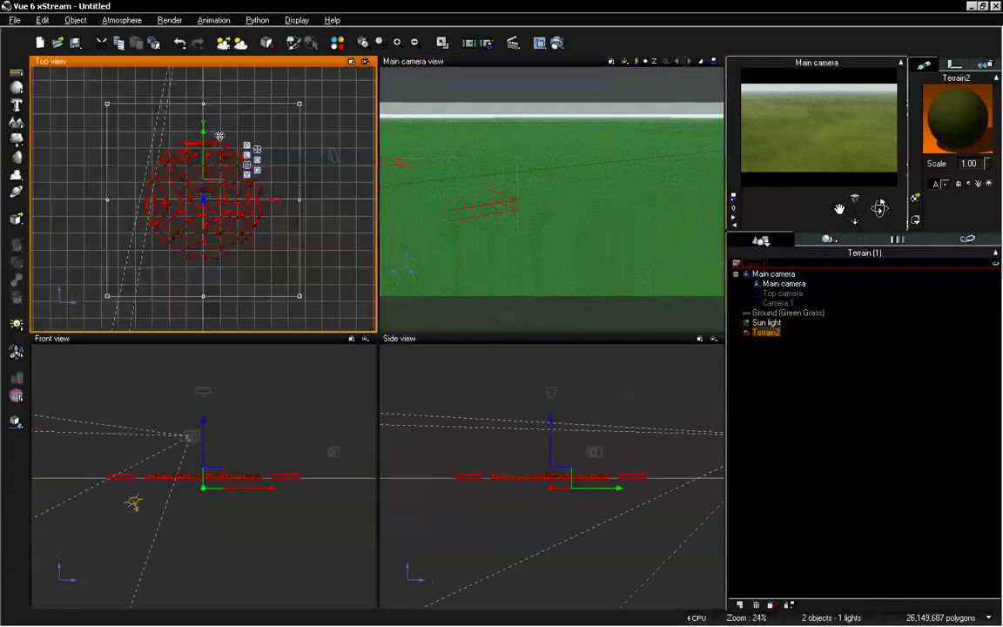
pyautogui.moveTo(217, 137); pyautogui.dragTo(218, 263, button='right')
pyautogui.moveTo(125, 80); pyautogui.dragTo(223, 182, button='right')
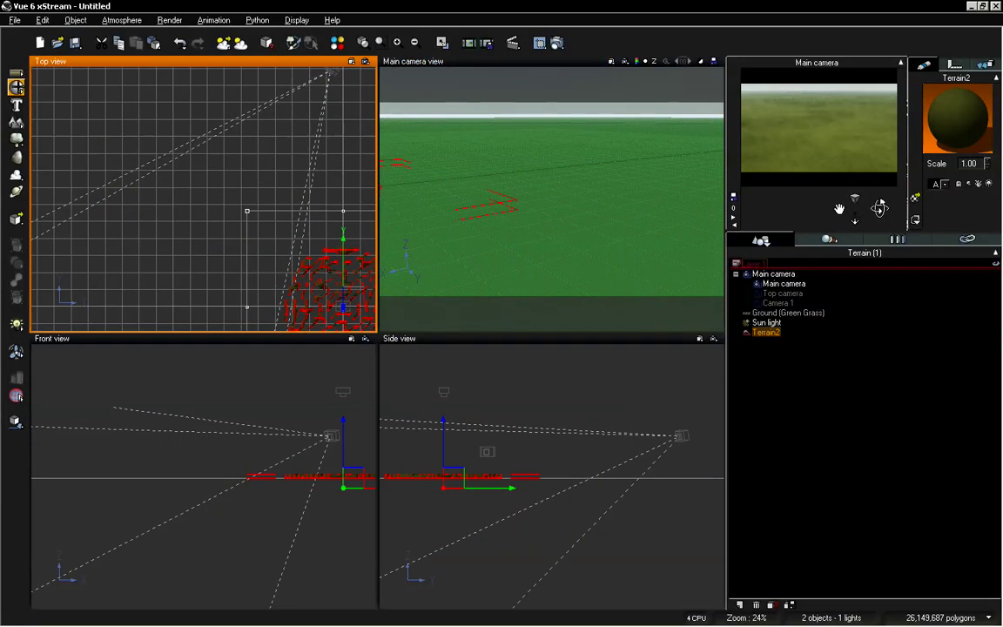
pyautogui.click(15, 87)
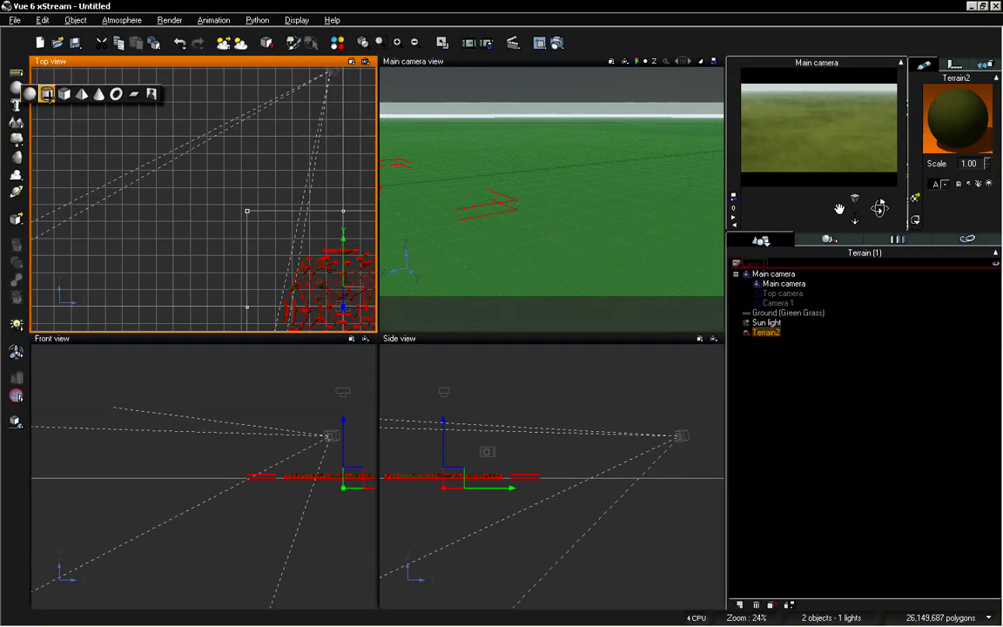
pyautogui.click(47, 94)
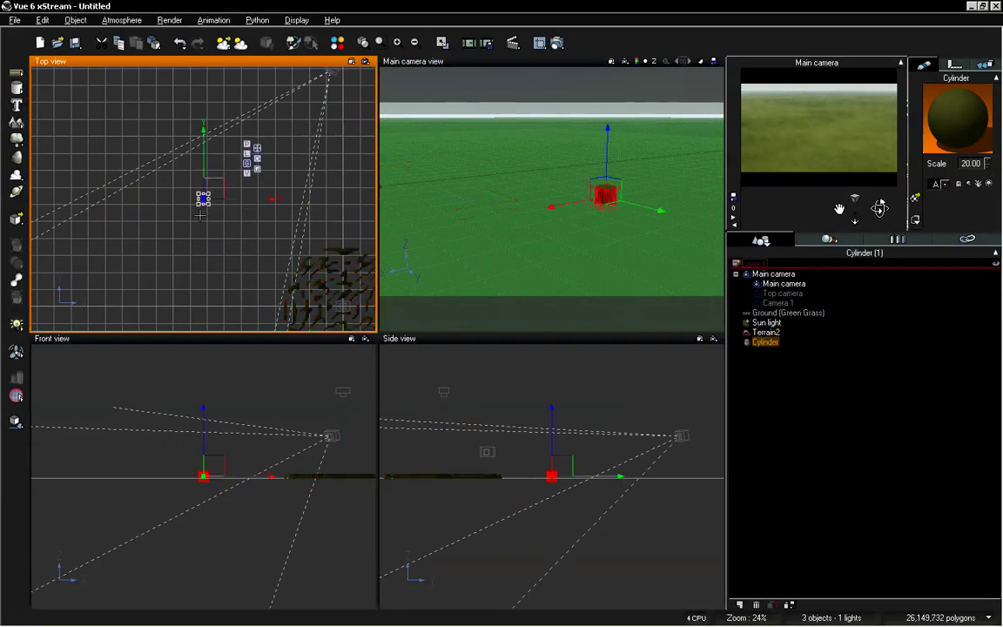
# Enlarge the cylinder to roughly the maze's diameter or more and flatten it vertically into a thin disc
pyautogui.click(258, 171)
pyautogui.moveTo(219, 189); pyautogui.dragTo(558, 488)
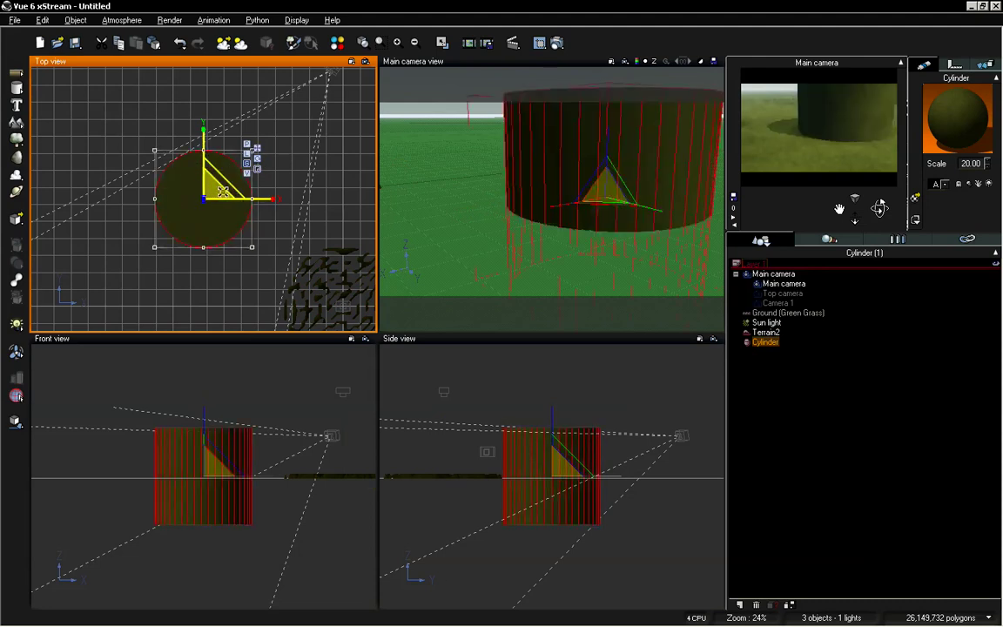
pyautogui.moveTo(223, 192); pyautogui.dragTo(278, 121)
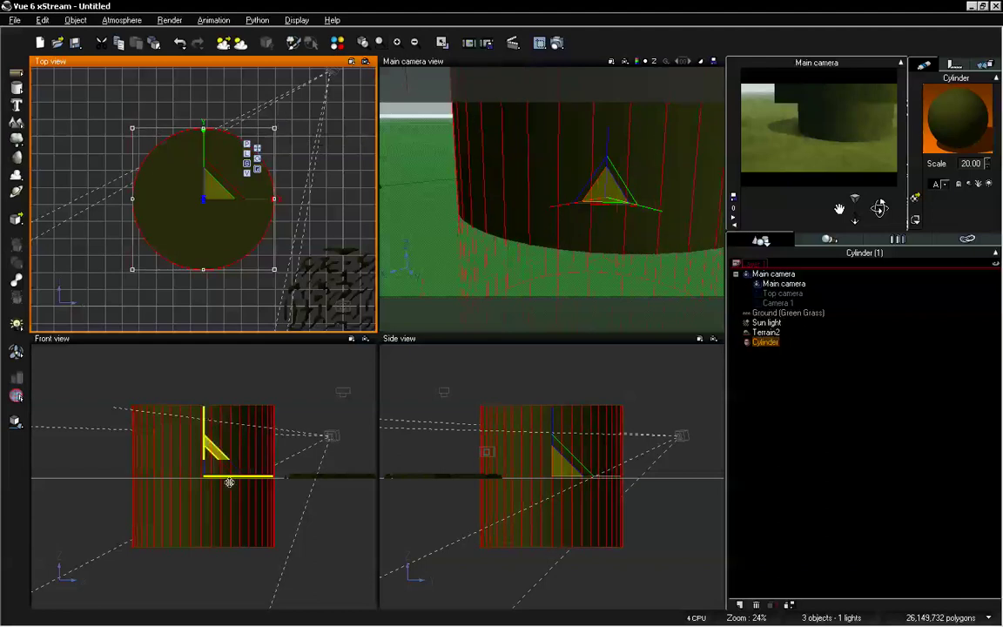
pyautogui.moveTo(205, 419); pyautogui.dragTo(209, 474)
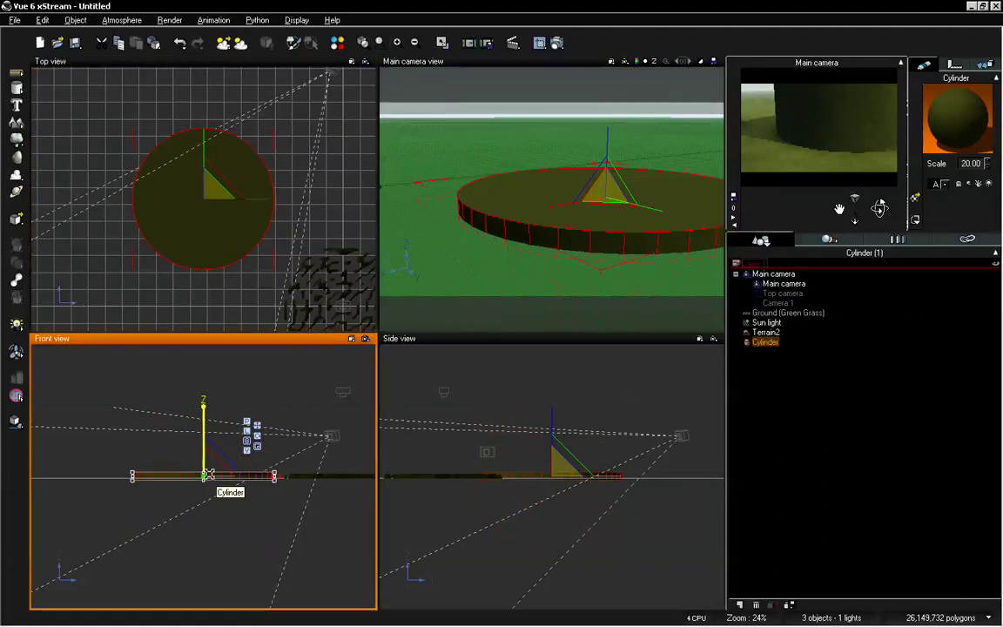
# Lower the flattened cylinder close to the ground and move it nearer to the maze terrain
pyautogui.click(550, 232)
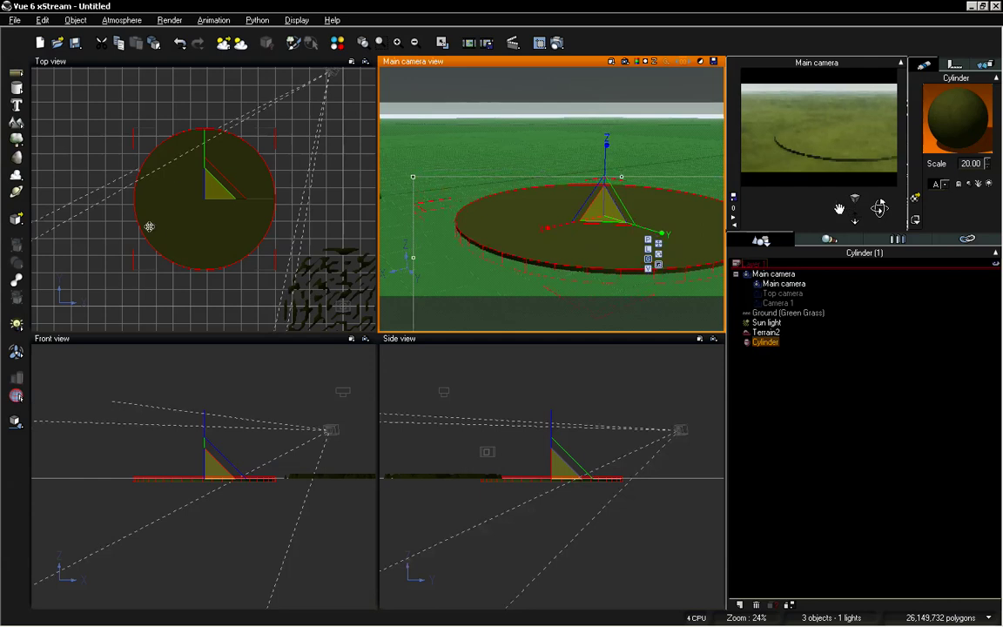
pyautogui.click(220, 215)
pyautogui.moveTo(219, 215); pyautogui.dragTo(244, 210)
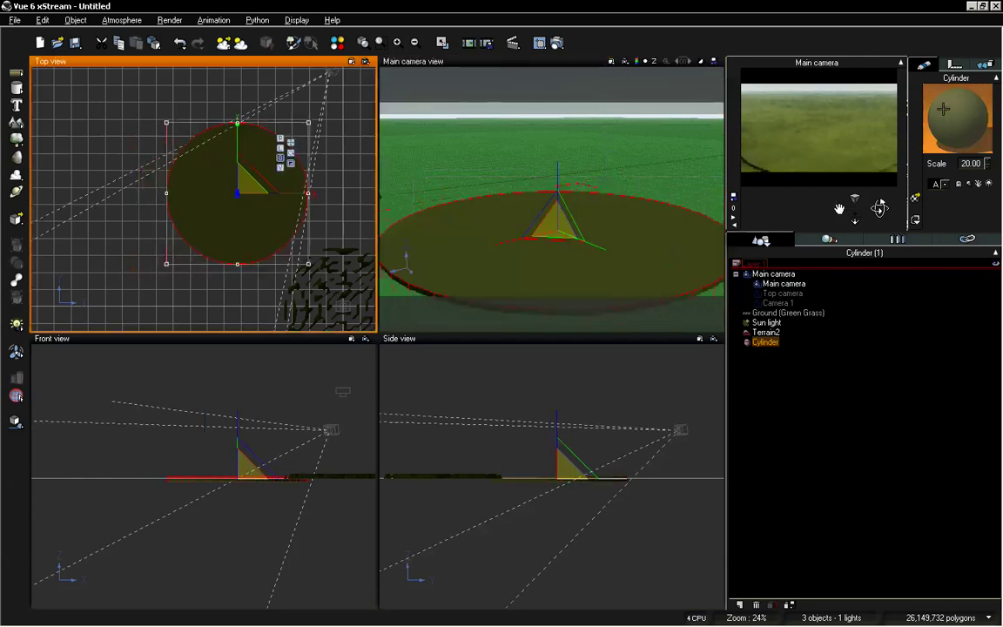
# Rename the cylinder's material to Maze2 and change its type to EcoSystem
pyautogui.doubleClick(943, 108)
pyautogui.moveTo(662, 68); pyautogui.dragTo(348, 189)
pyautogui.click(230, 222)
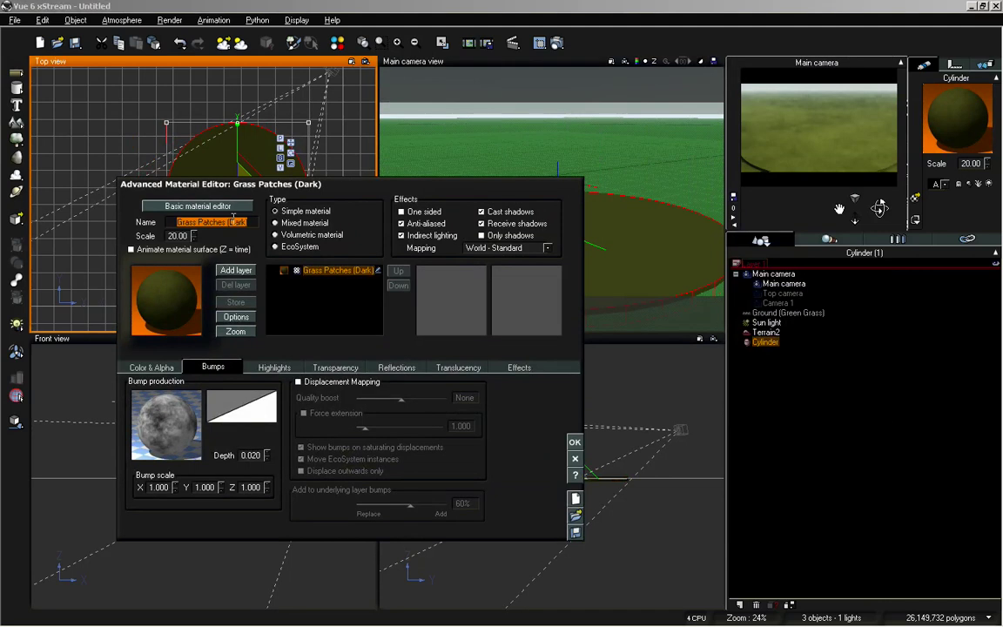
pyautogui.write('Maze2')
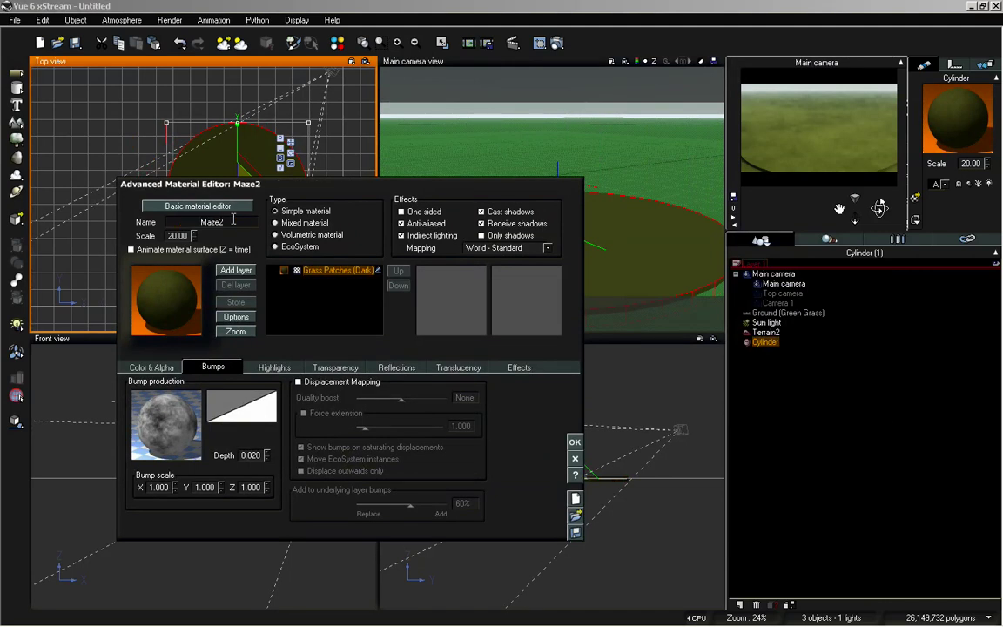
pyautogui.click(275, 247)
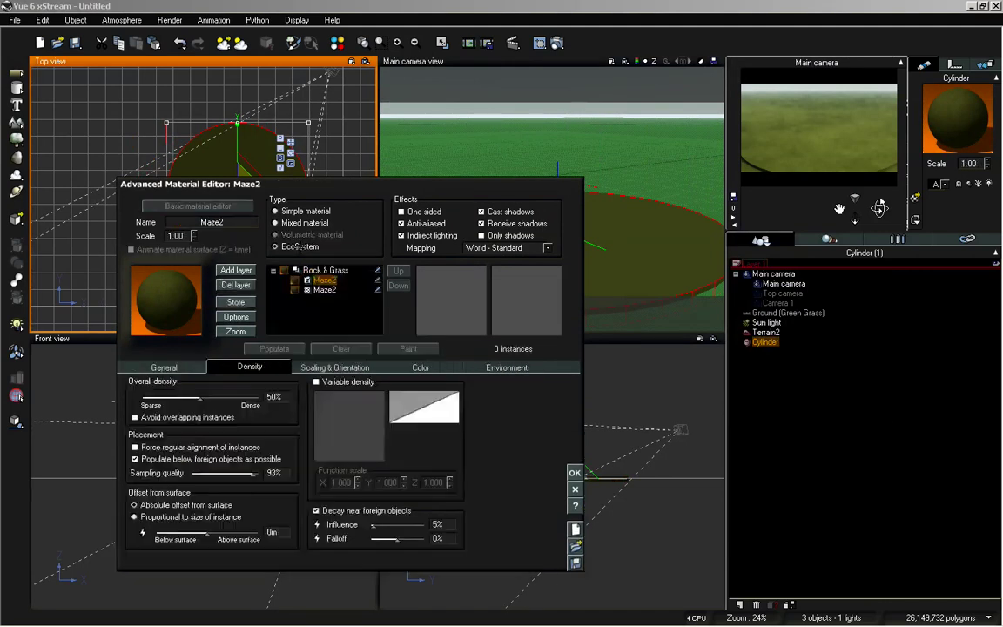
# Add the Hedge plant from the Trees collection to the Maze2 population and try to populate the cylinder
pyautogui.click(164, 367)
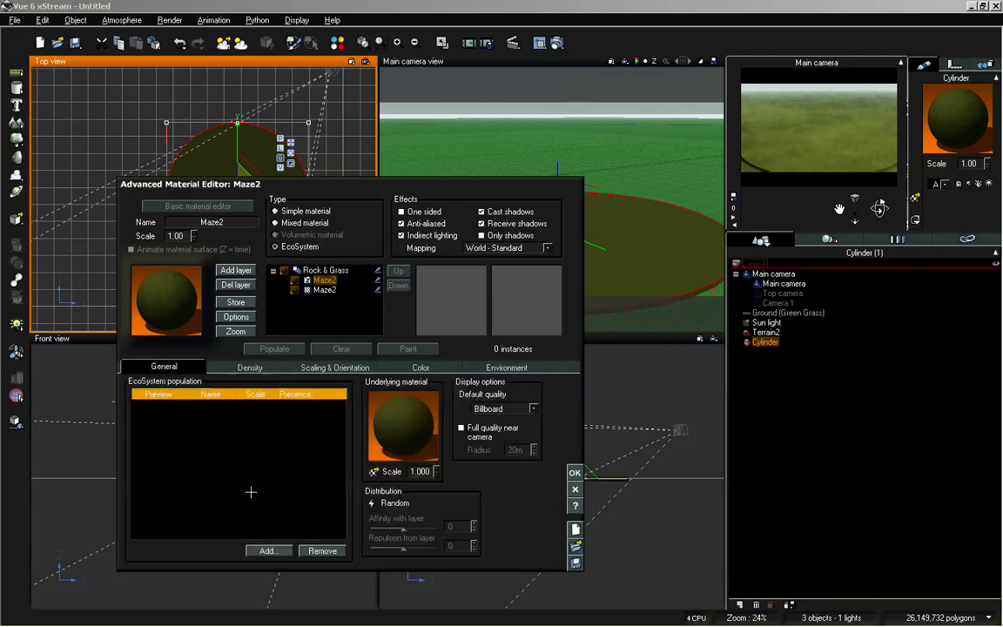
pyautogui.click(265, 551)
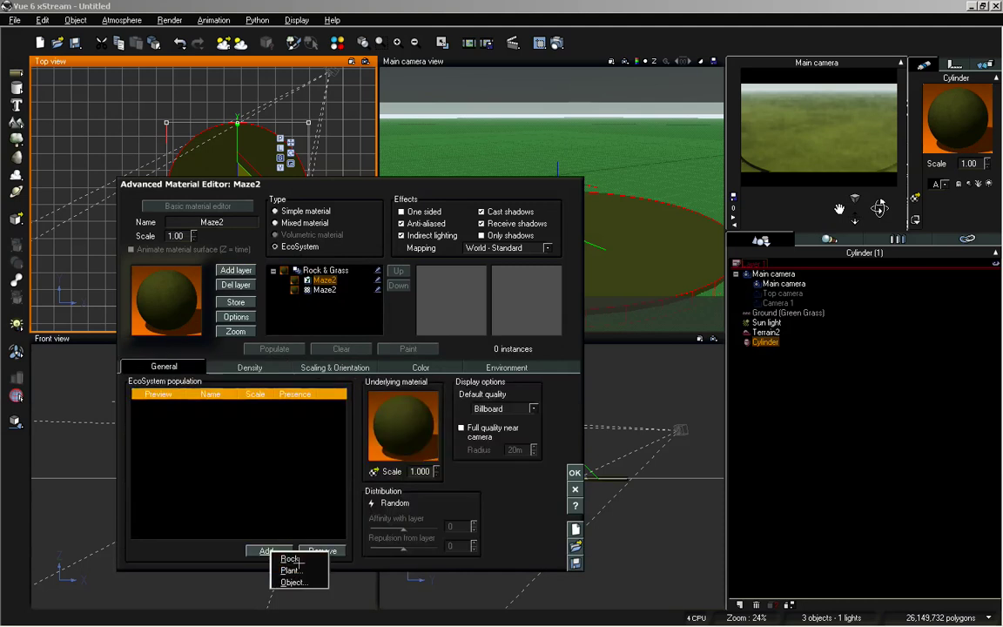
pyautogui.click(290, 570)
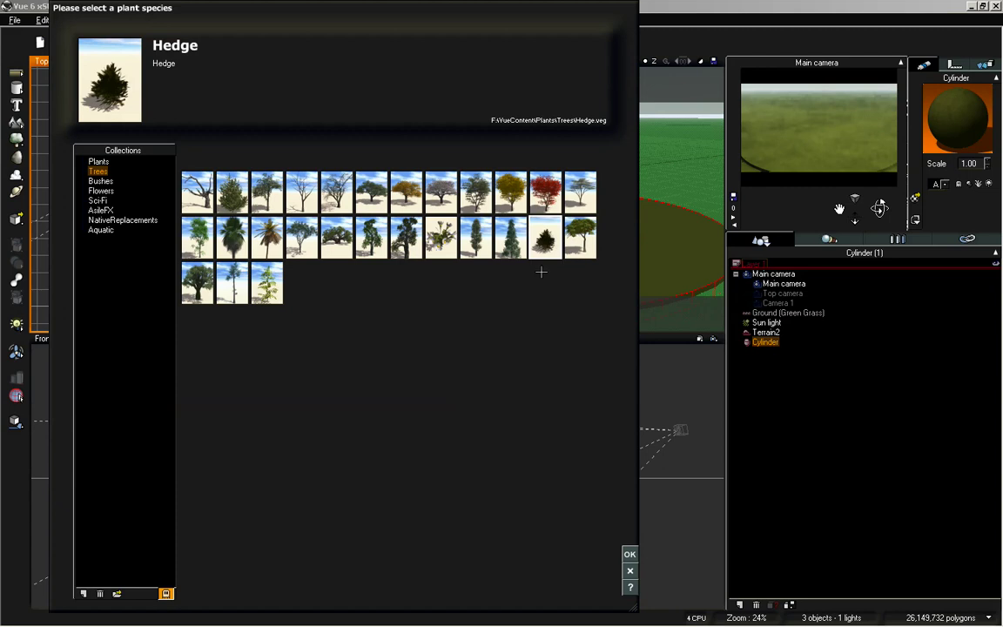
pyautogui.click(629, 553)
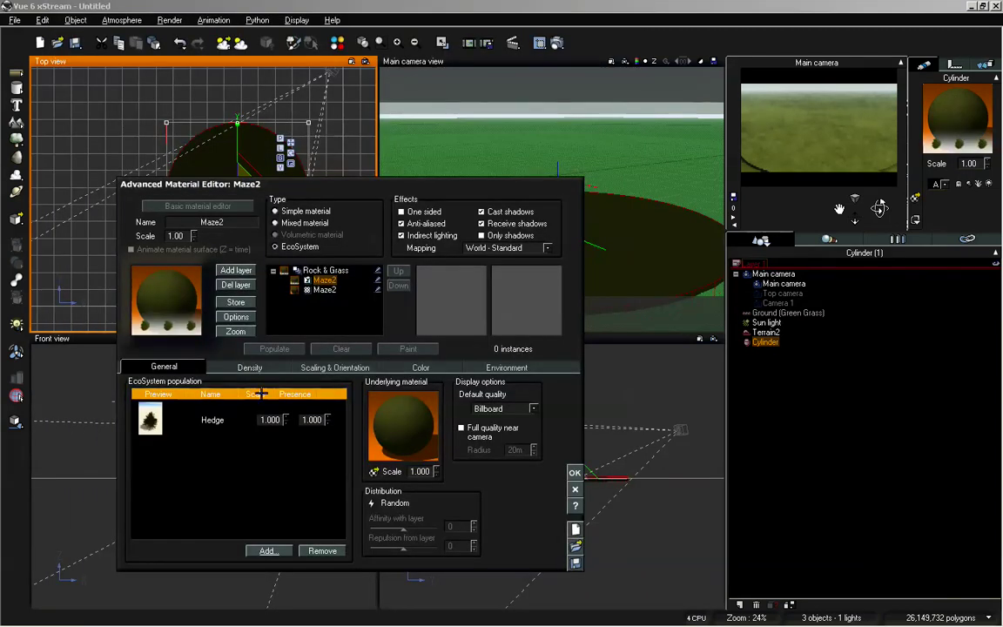
pyautogui.click(275, 349)
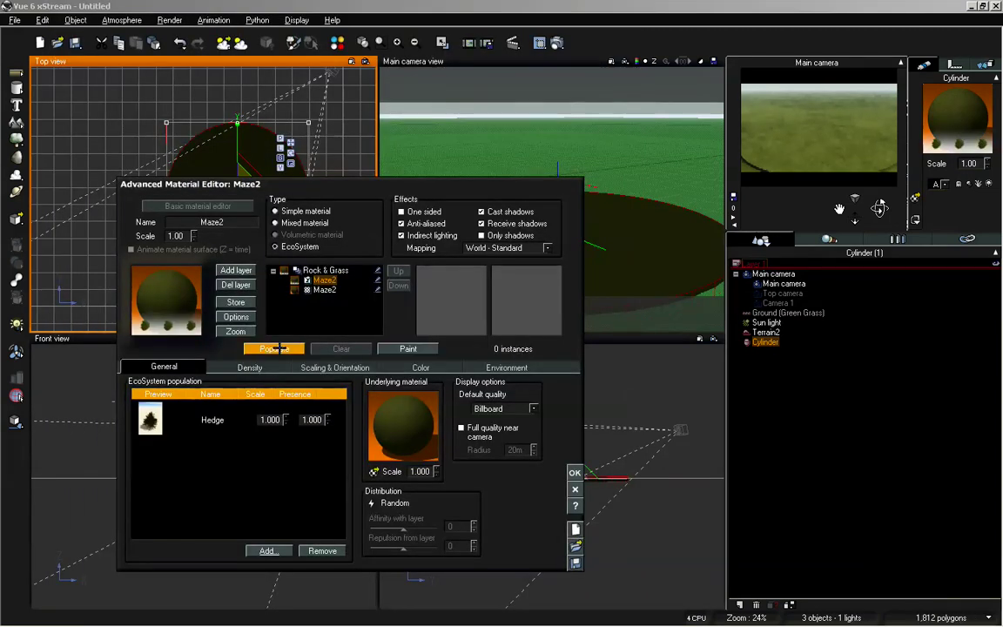
# Lower Maze2's minimum slope to the bottom of its range and set the Hedge plant's population scale to 1.300
pyautogui.click(505, 367)
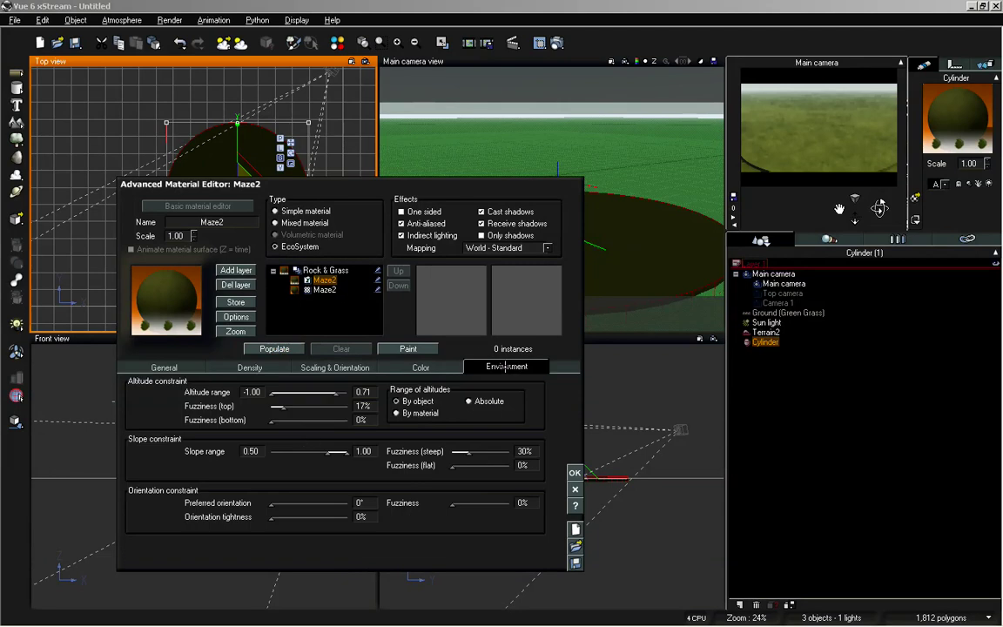
pyautogui.moveTo(329, 453); pyautogui.dragTo(271, 452)
pyautogui.click(163, 366)
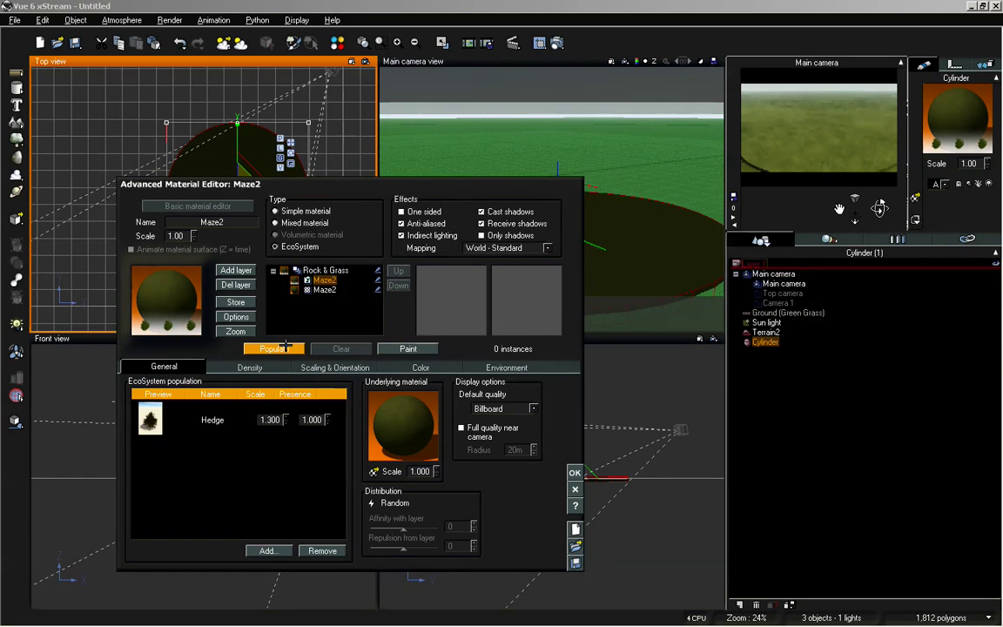
# Turn off decay near foreign objects in the Maze2 EcoSystem's density settings
pyautogui.click(335, 366)
pyautogui.click(249, 367)
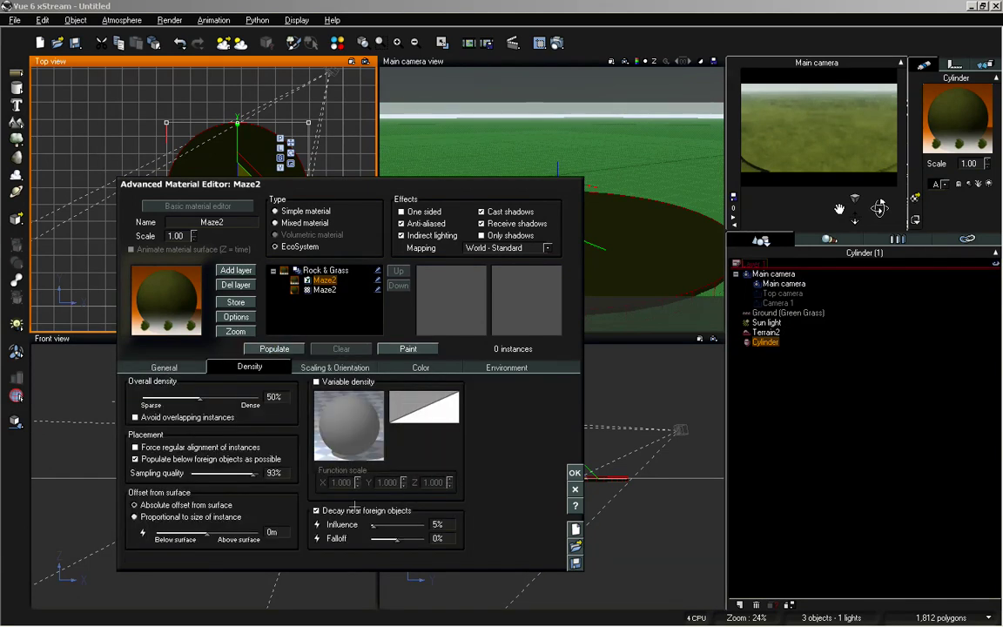
pyautogui.click(328, 511)
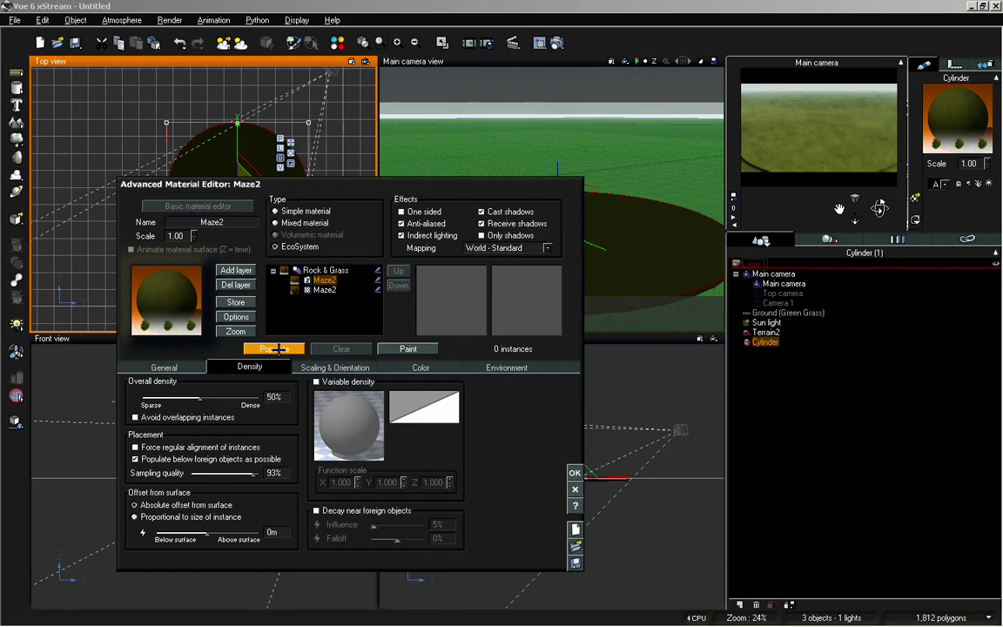
# Set Maze2's overall density to 76% and populate the cylinder
pyautogui.click(165, 367)
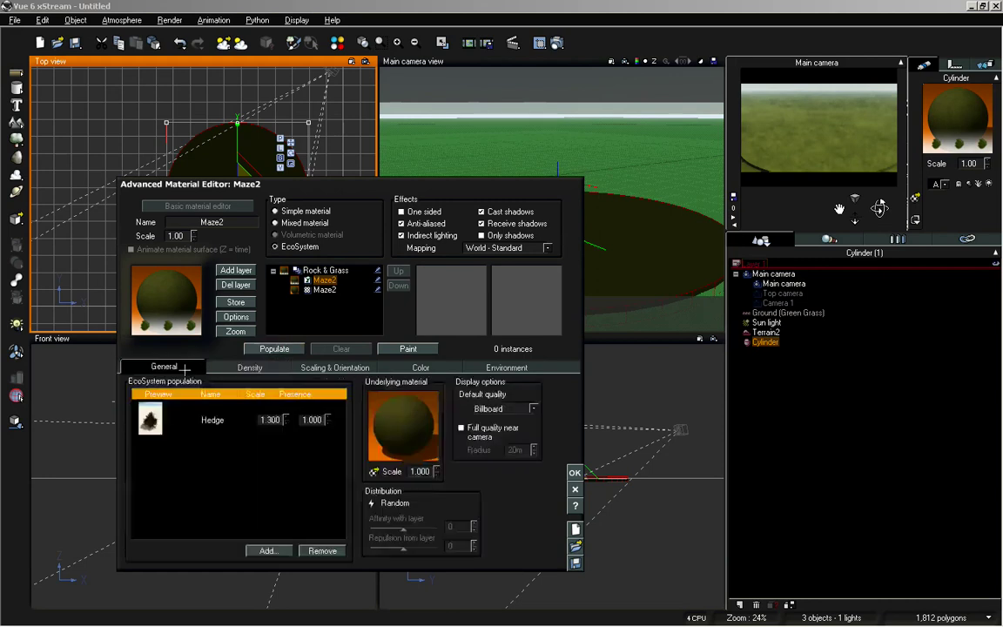
pyautogui.click(485, 367)
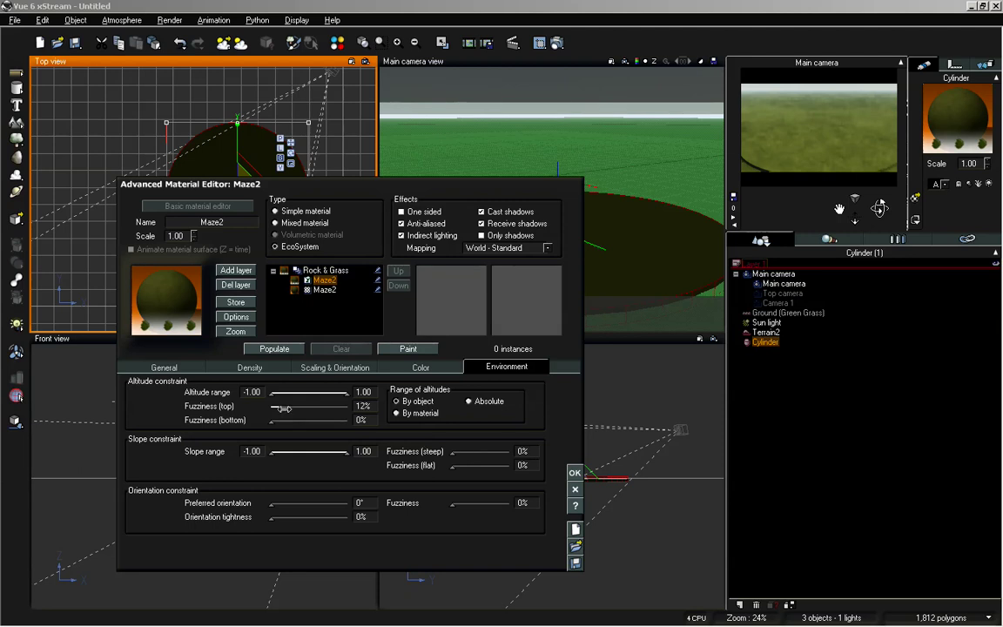
pyautogui.click(268, 367)
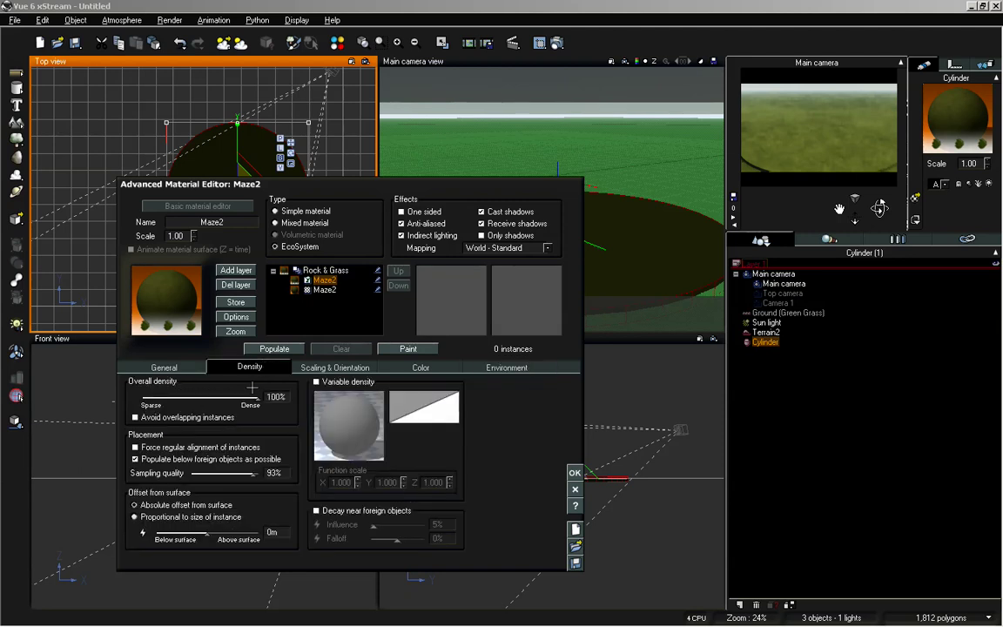
pyautogui.moveTo(252, 386); pyautogui.dragTo(218, 388)
pyautogui.click(255, 350)
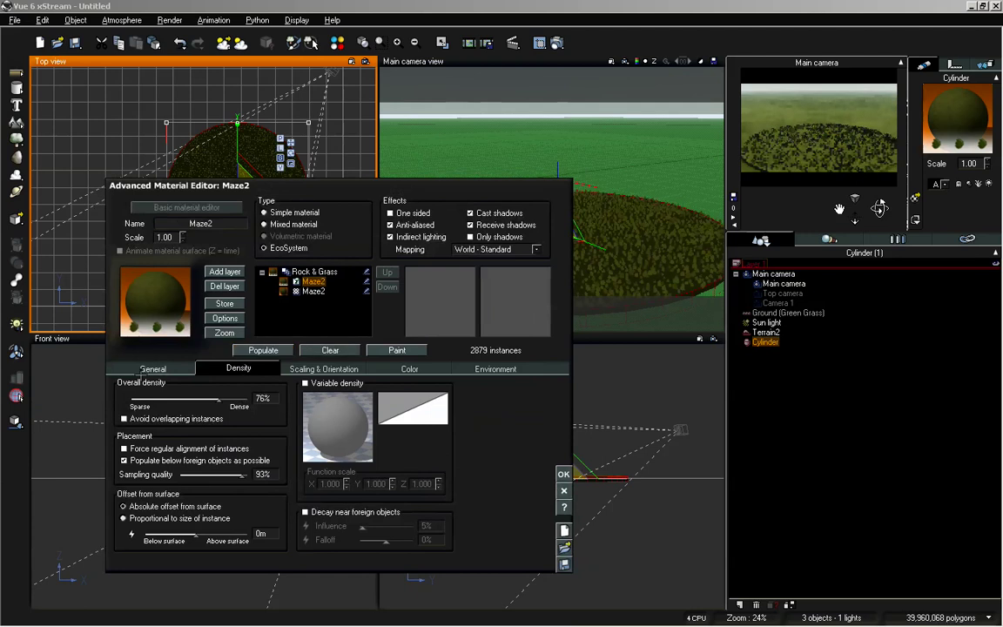
# Set the Hedge plant's population scale to 1.800 and Maze2's overall density to 100%, repopulating the cylinder with each change
pyautogui.click(142, 369)
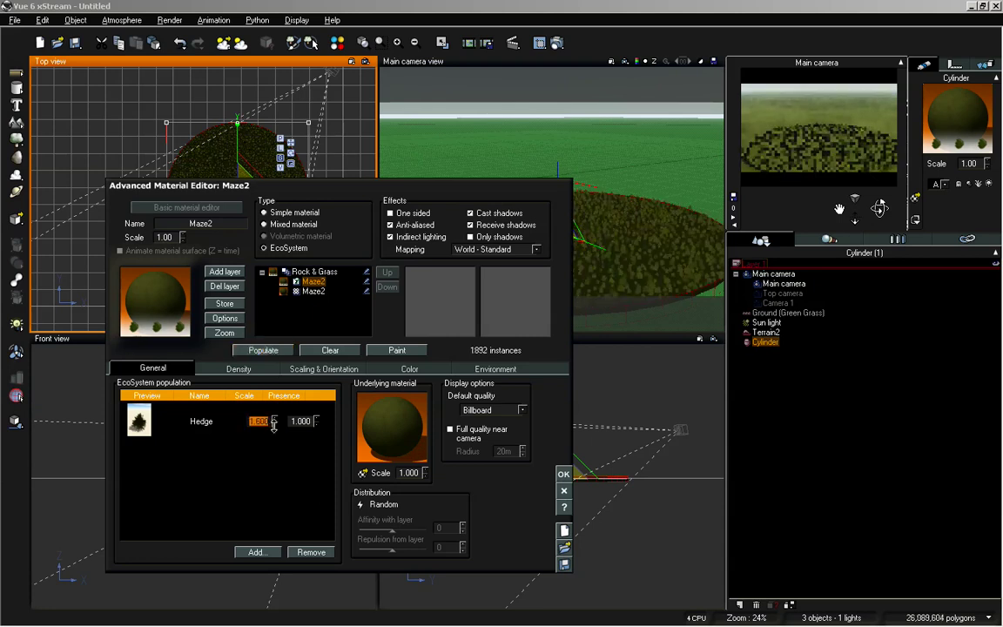
pyautogui.moveTo(274, 424); pyautogui.dragTo(273, 418)
pyautogui.click(264, 350)
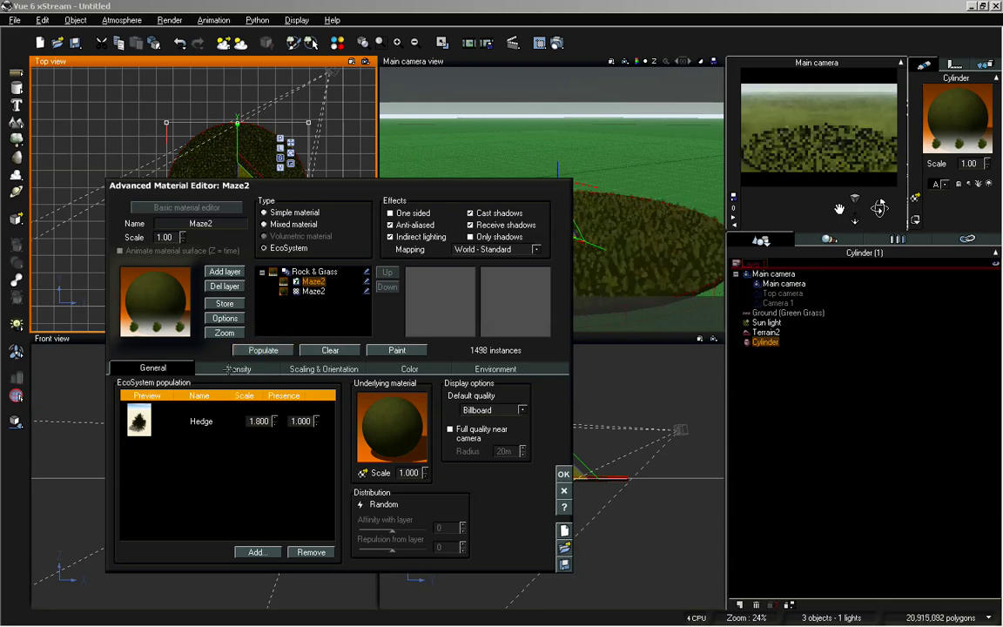
pyautogui.click(228, 369)
pyautogui.click(261, 350)
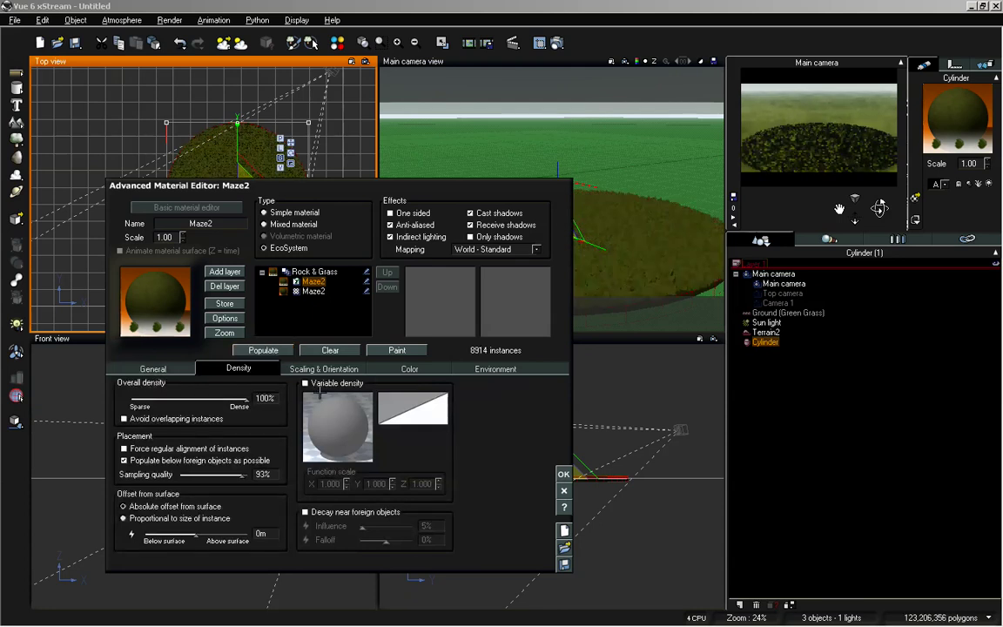
# Enable variable density for Maze2 and drive it with a projected texture map using the inverted Maze_Round_Blur2 picture
pyautogui.click(306, 383)
pyautogui.rightClick(330, 416)
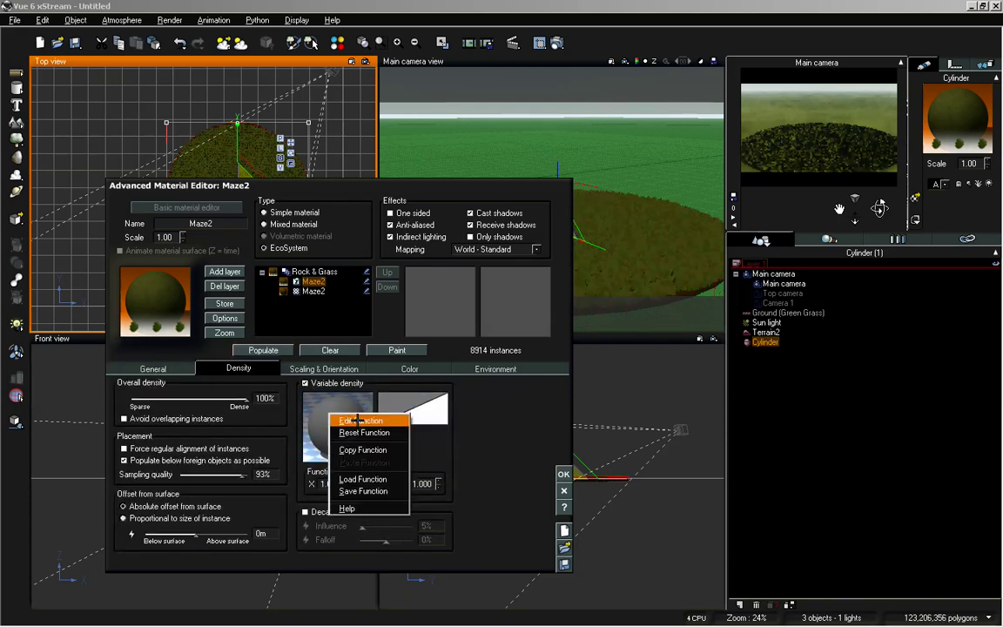
pyautogui.click(360, 421)
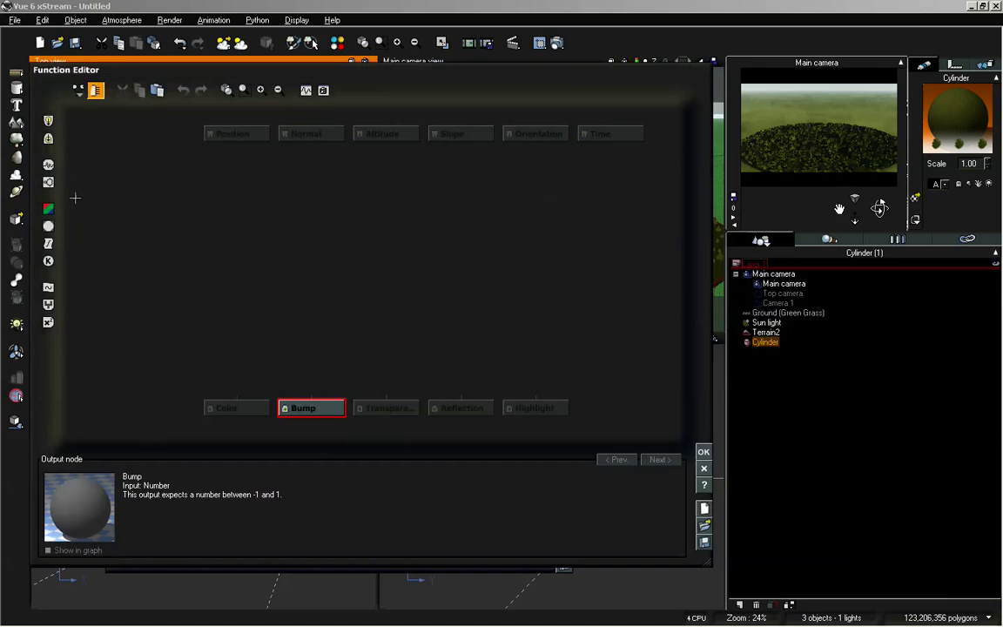
pyautogui.click(48, 209)
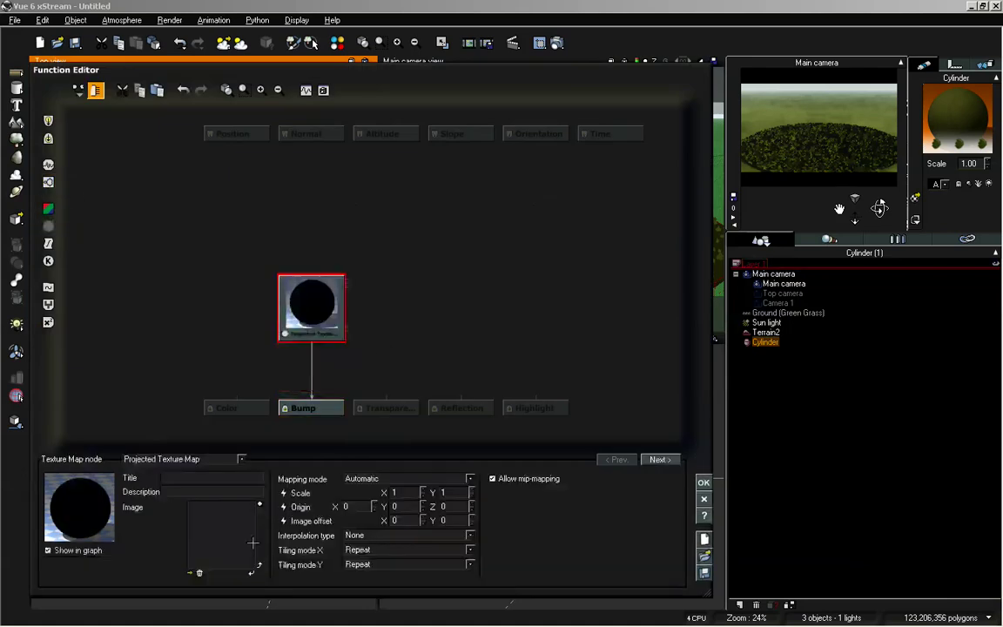
pyautogui.doubleClick(252, 543)
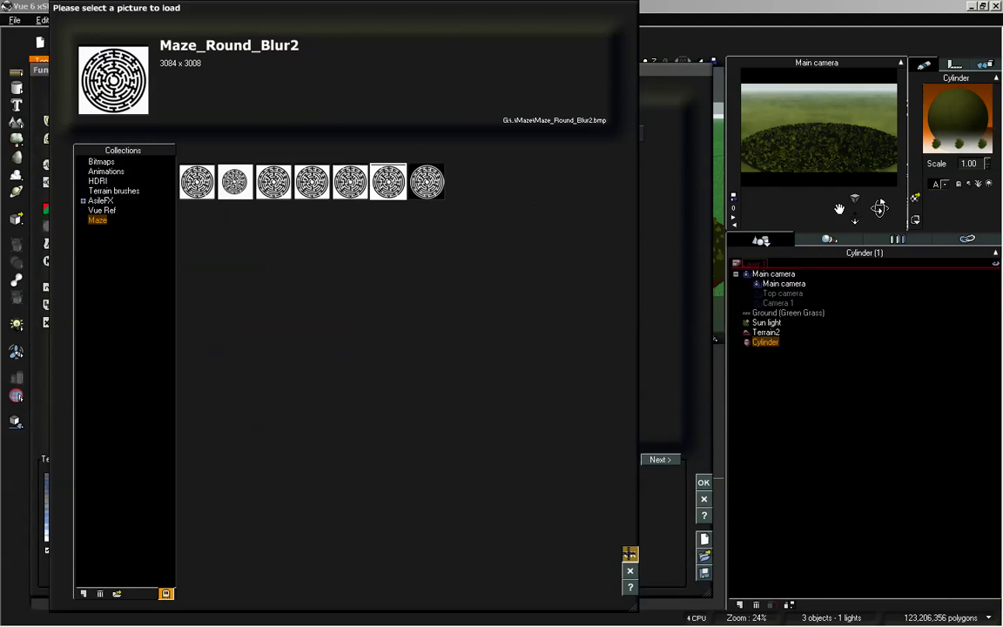
pyautogui.click(630, 555)
pyautogui.click(259, 504)
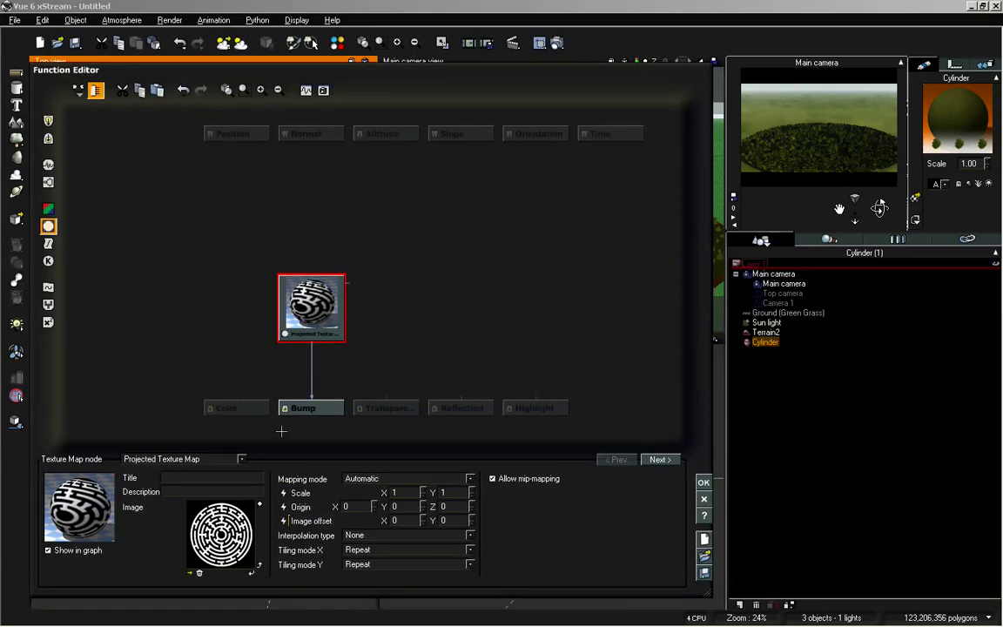
# Set the texture map's mapping mode to Flat (vertical) and both its X and Y tiling modes to None
pyautogui.click(398, 479)
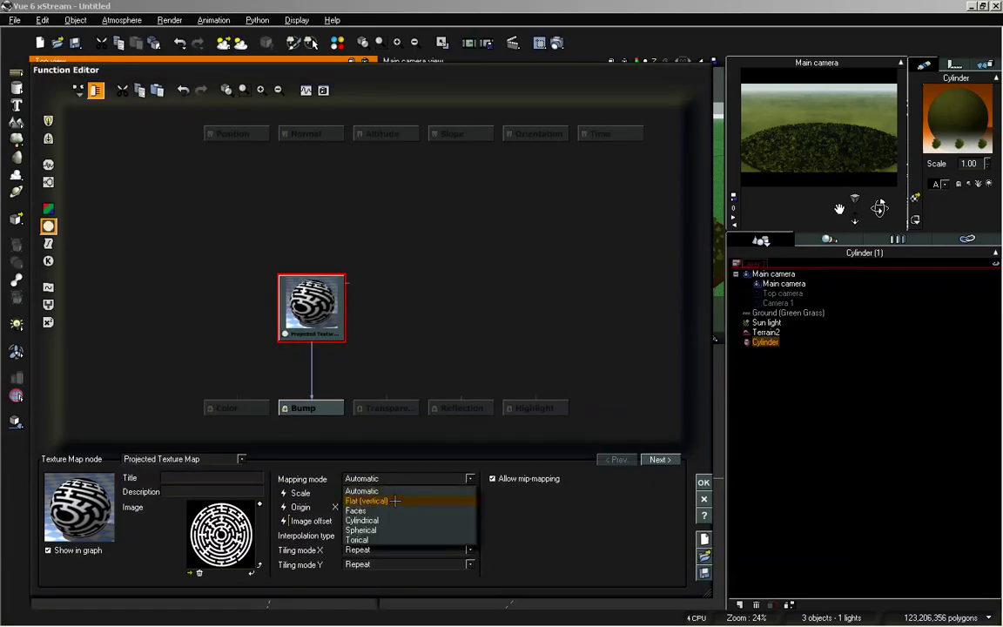
pyautogui.click(355, 451)
pyautogui.click(376, 549)
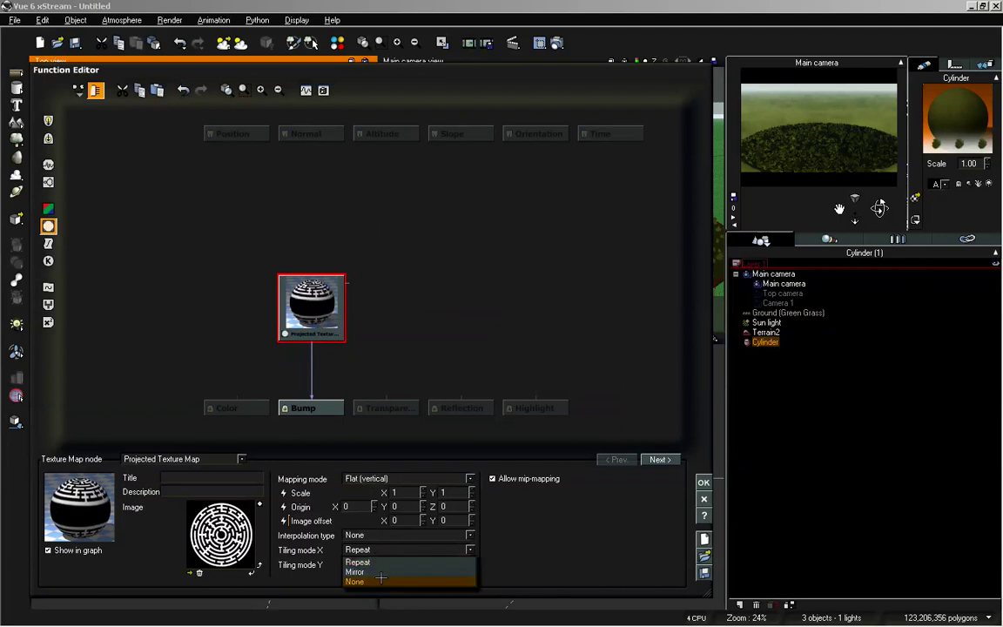
pyautogui.click(375, 582)
pyautogui.click(376, 565)
pyautogui.click(375, 597)
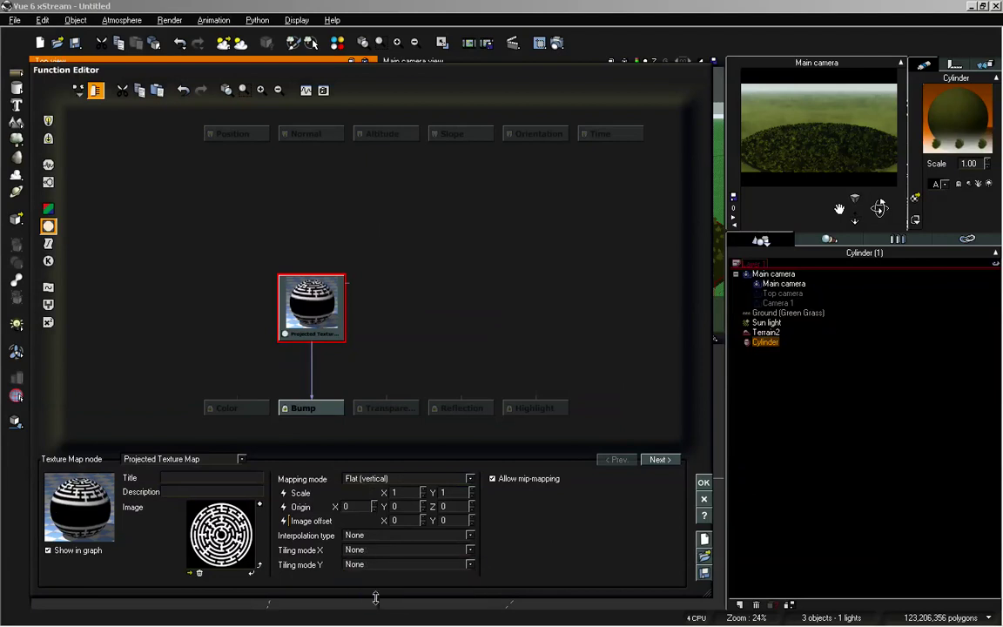
pyautogui.click(703, 481)
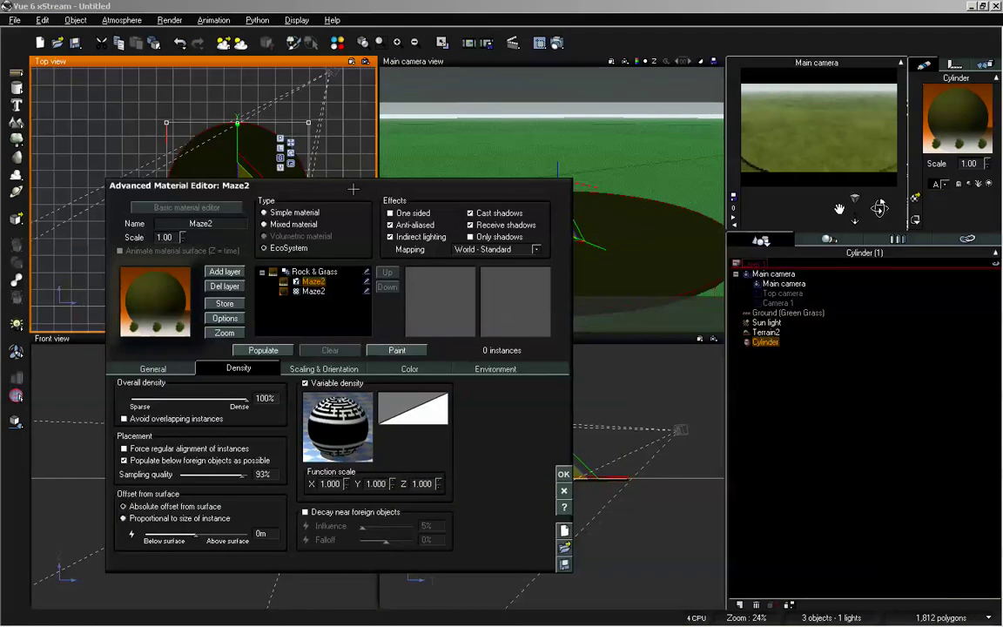
# Bring the main camera closer to the cylinder and check the cylinder's X, Y and Z size
pyautogui.moveTo(355, 183); pyautogui.dragTo(269, 214)
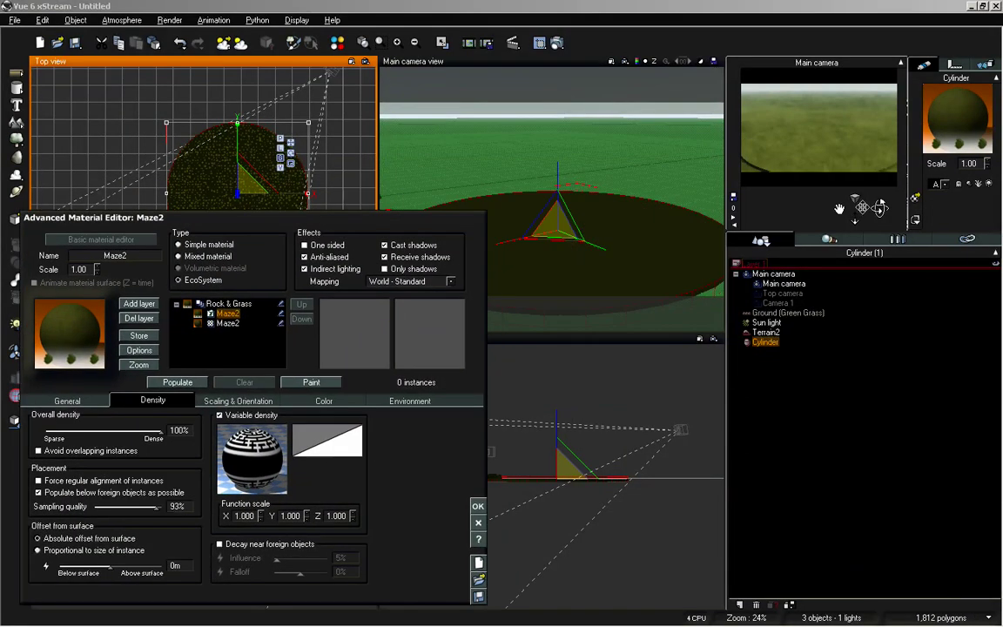
pyautogui.moveTo(864, 208); pyautogui.dragTo(883, 220)
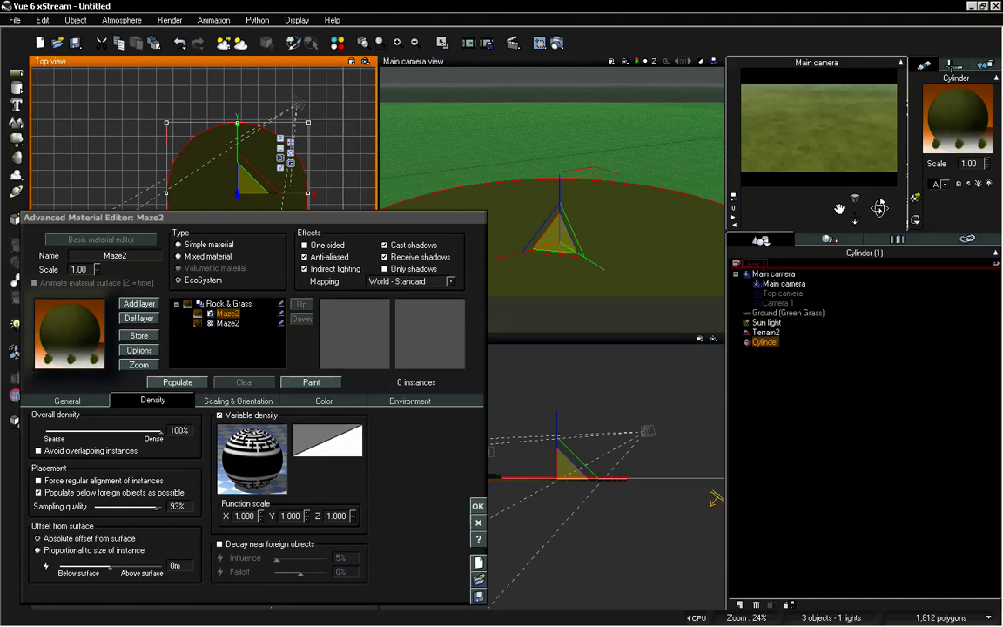
pyautogui.click(955, 65)
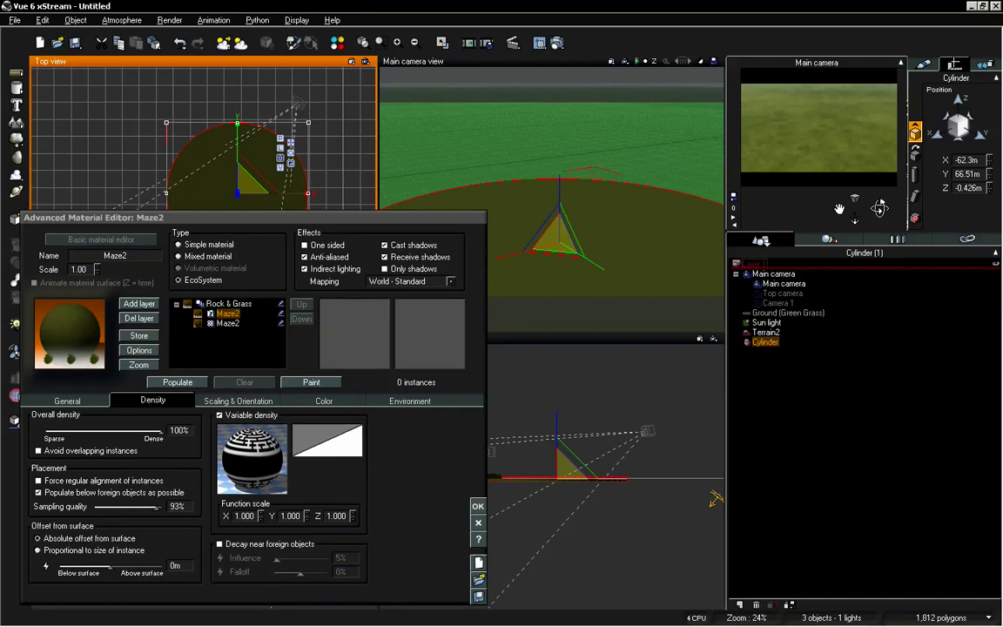
pyautogui.click(915, 175)
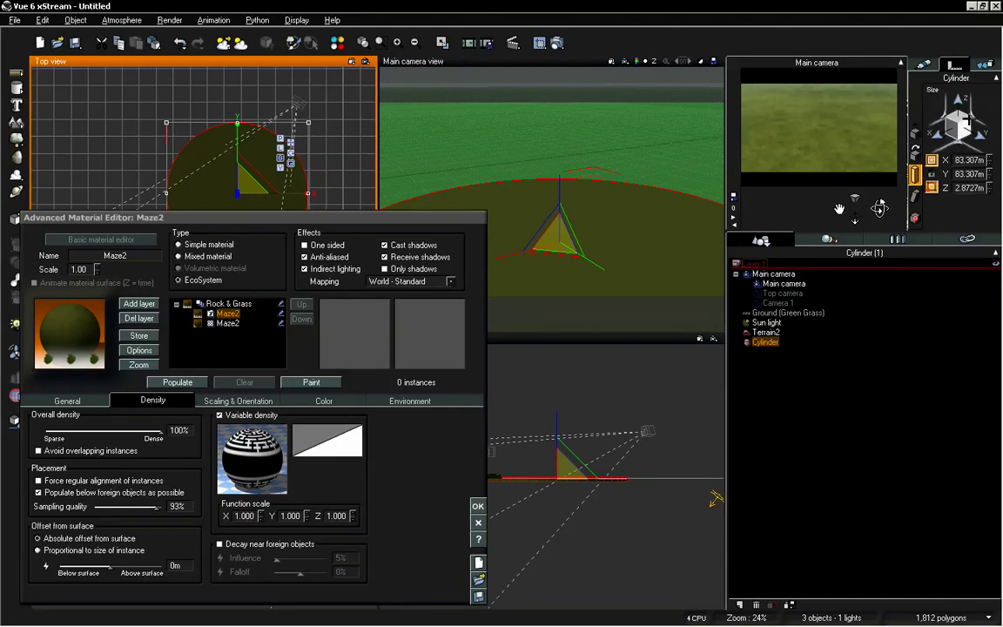
pyautogui.click(925, 65)
# Set the density texture map's X and Y scale to 50 and populate the cylinder
pyautogui.rightClick(258, 444)
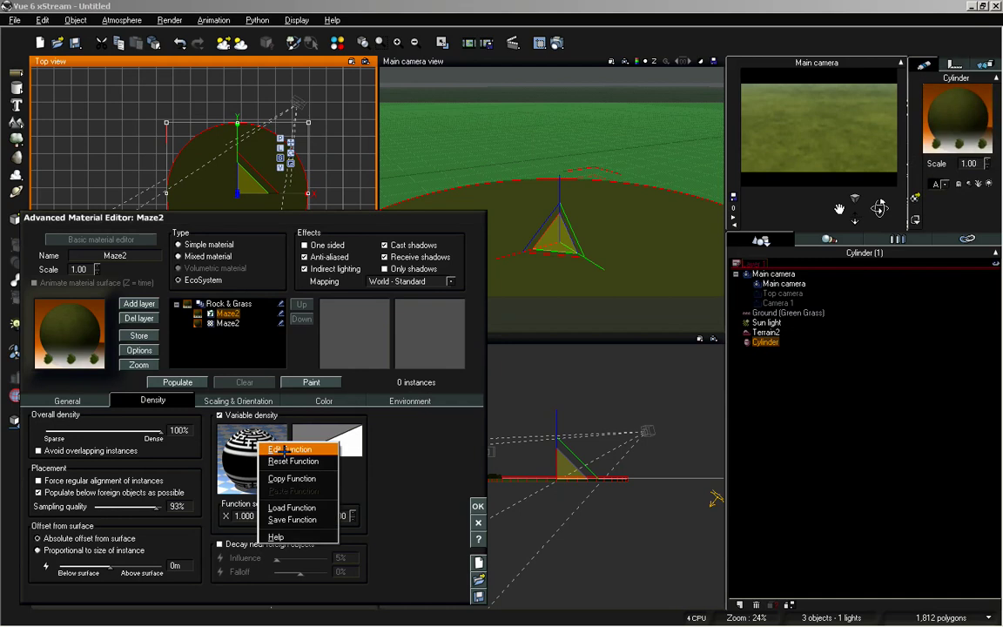
pyautogui.click(285, 449)
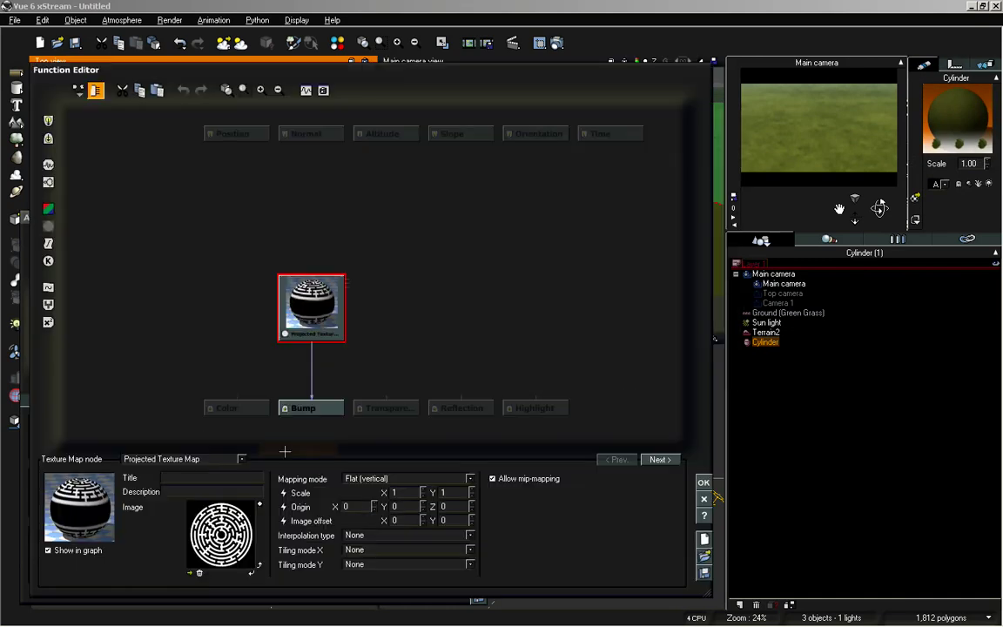
pyautogui.click(408, 493)
pyautogui.write('50')
pyautogui.press('Return')
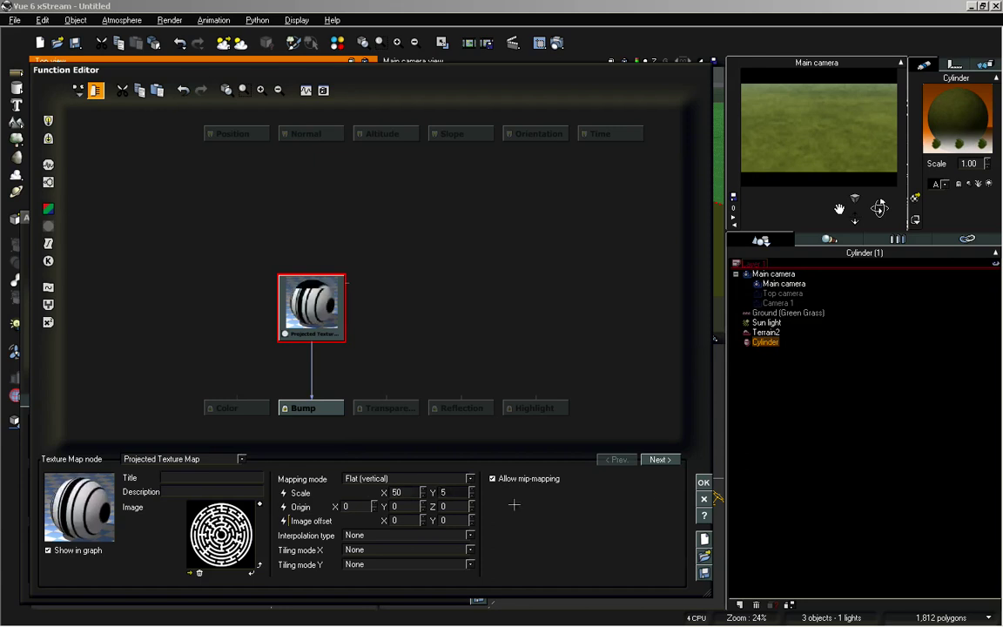
pyautogui.click(703, 481)
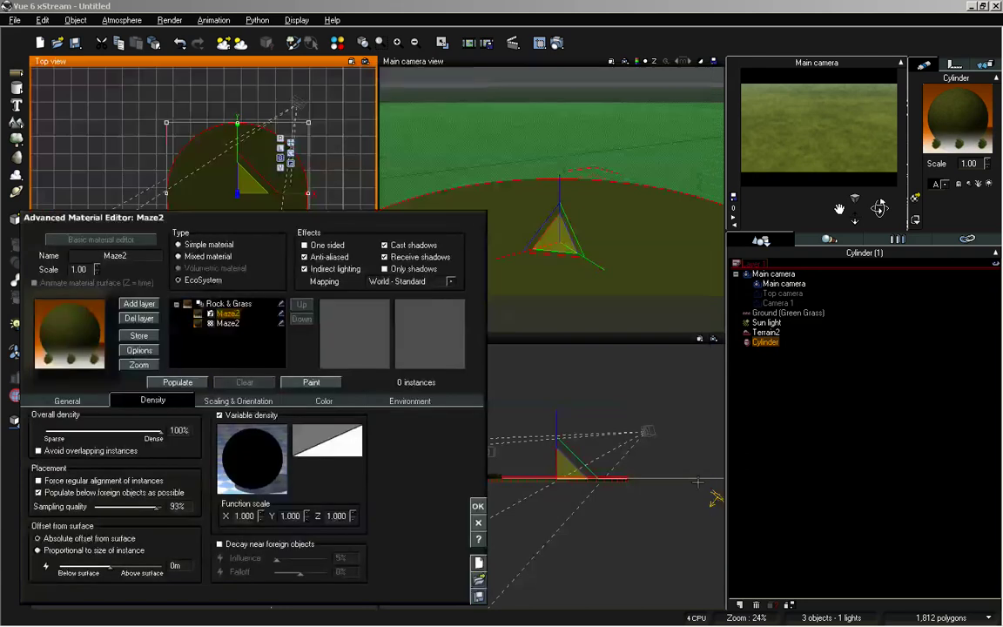
pyautogui.click(178, 382)
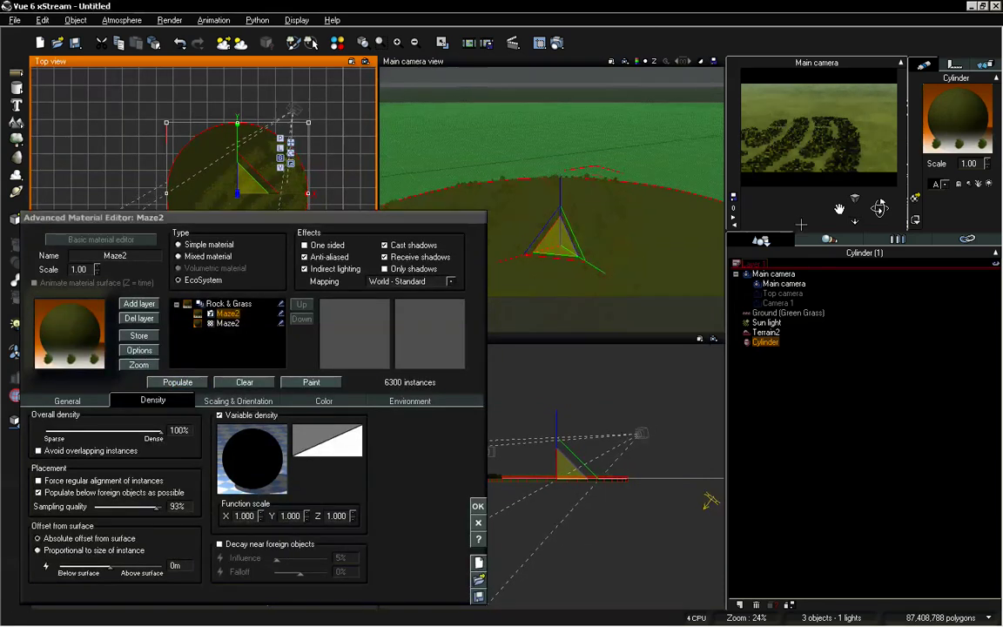
# Reduce the density texture map's X and Y scale to 20 and repopulate the cylinder
pyautogui.rightClick(257, 439)
pyautogui.click(270, 444)
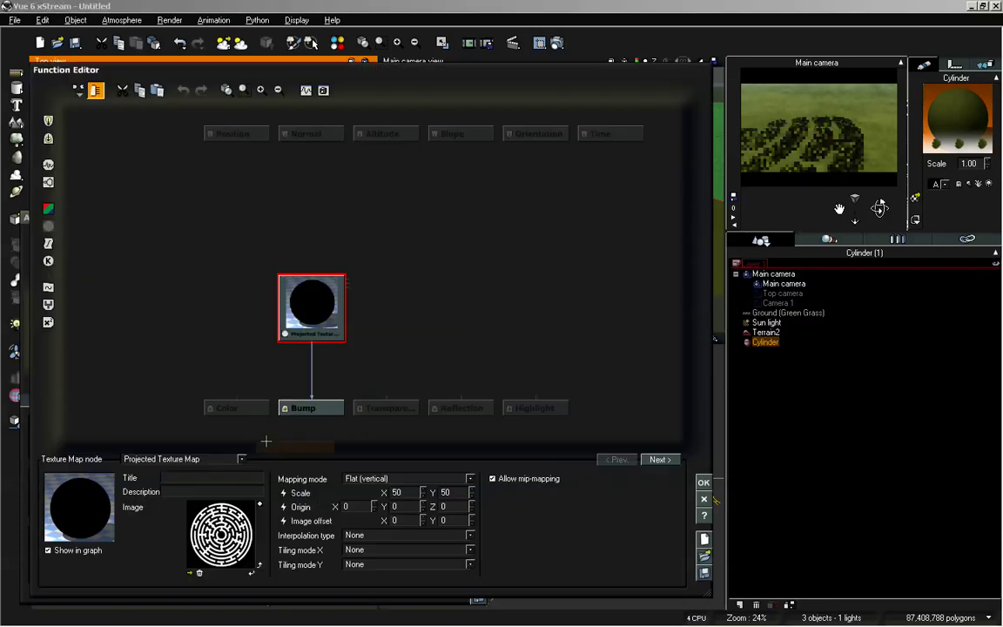
pyautogui.doubleClick(400, 494)
pyautogui.write('20')
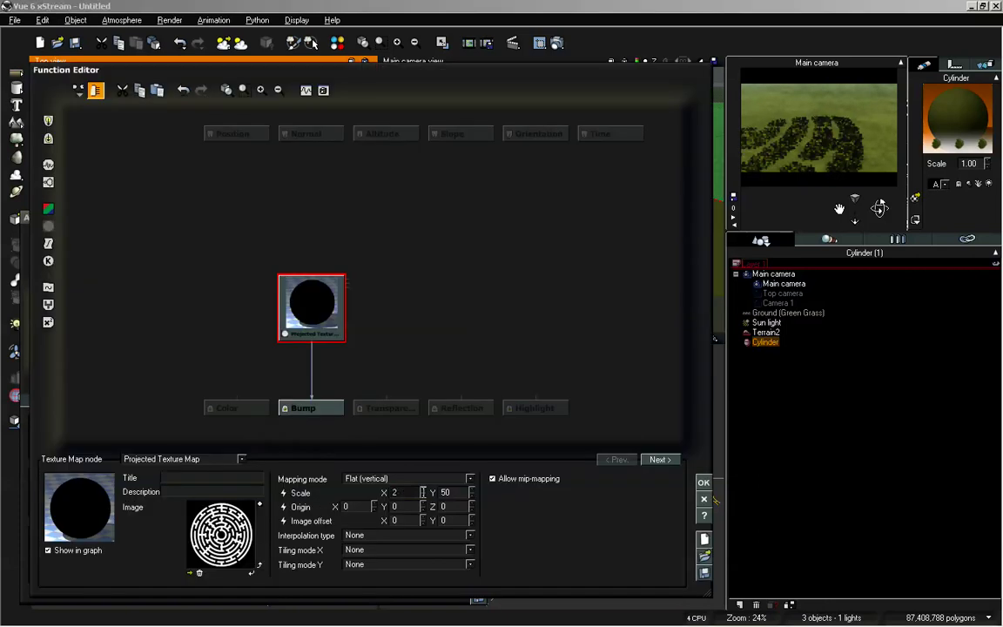
pyautogui.click(449, 493)
pyautogui.doubleClick(449, 493)
pyautogui.write('20')
pyautogui.click(703, 483)
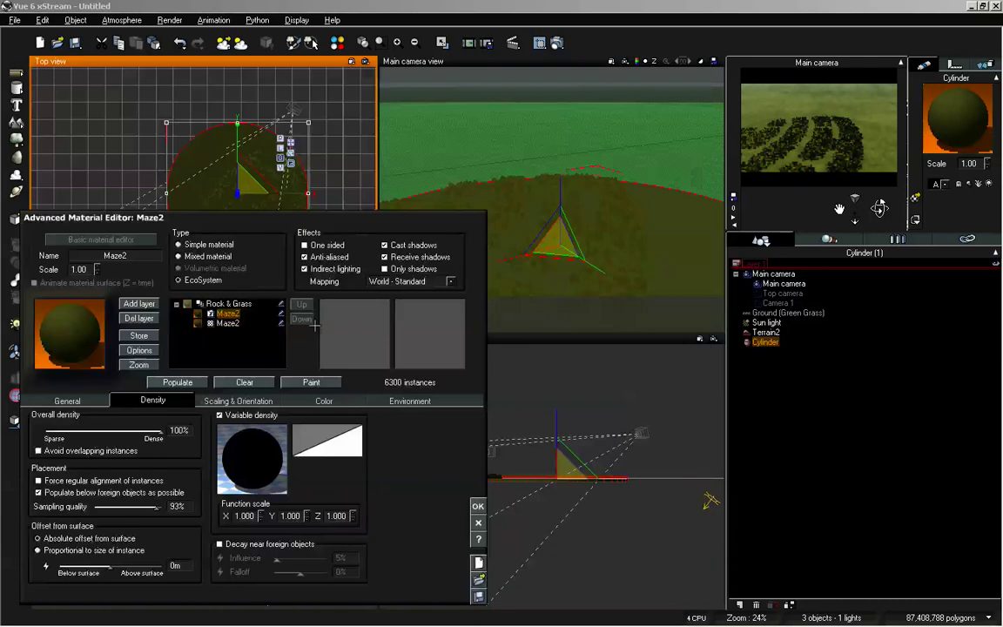
pyautogui.click(180, 382)
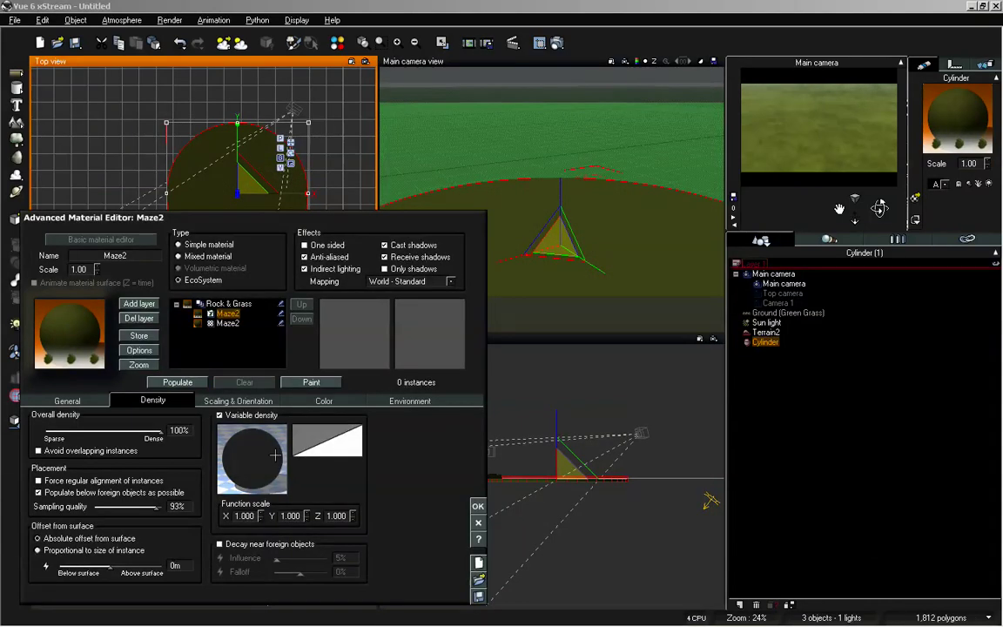
# Change Maze2's mapping to Object - Standard and set the density texture map's X and Y scale to 1
pyautogui.click(955, 63)
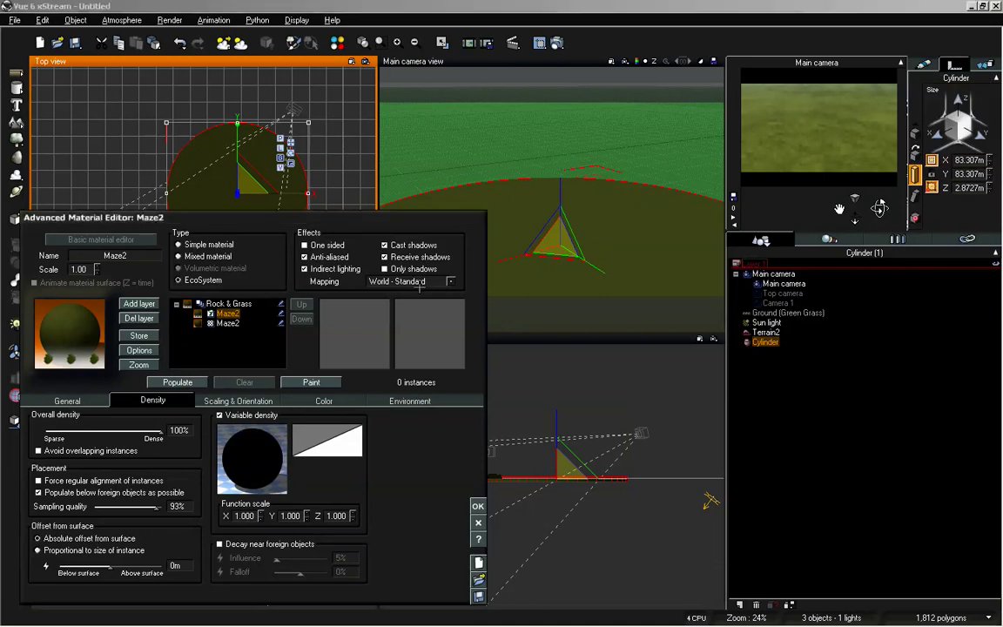
pyautogui.click(410, 281)
pyautogui.click(377, 298)
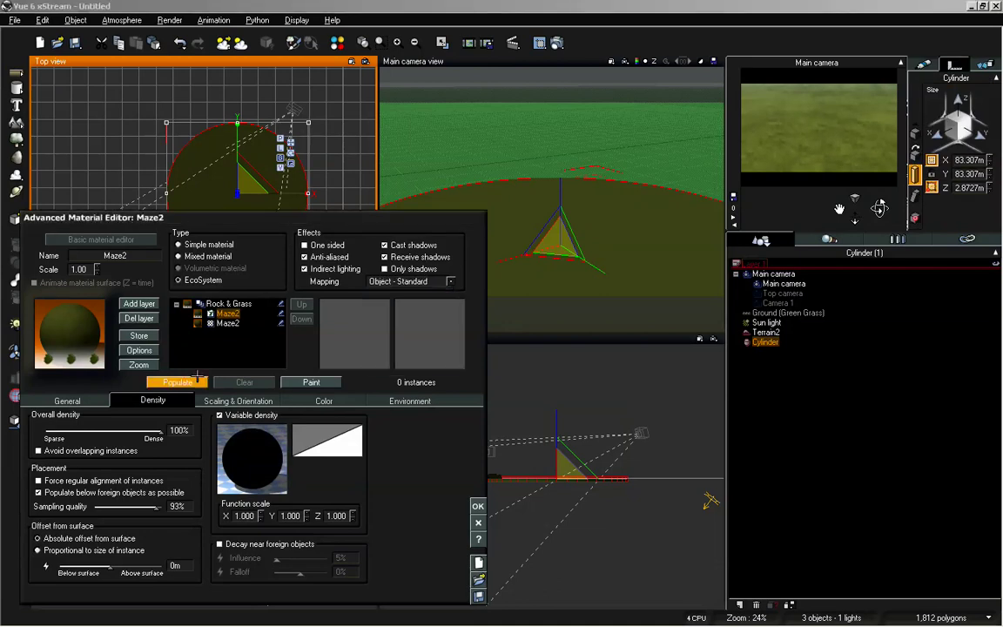
pyautogui.rightClick(255, 446)
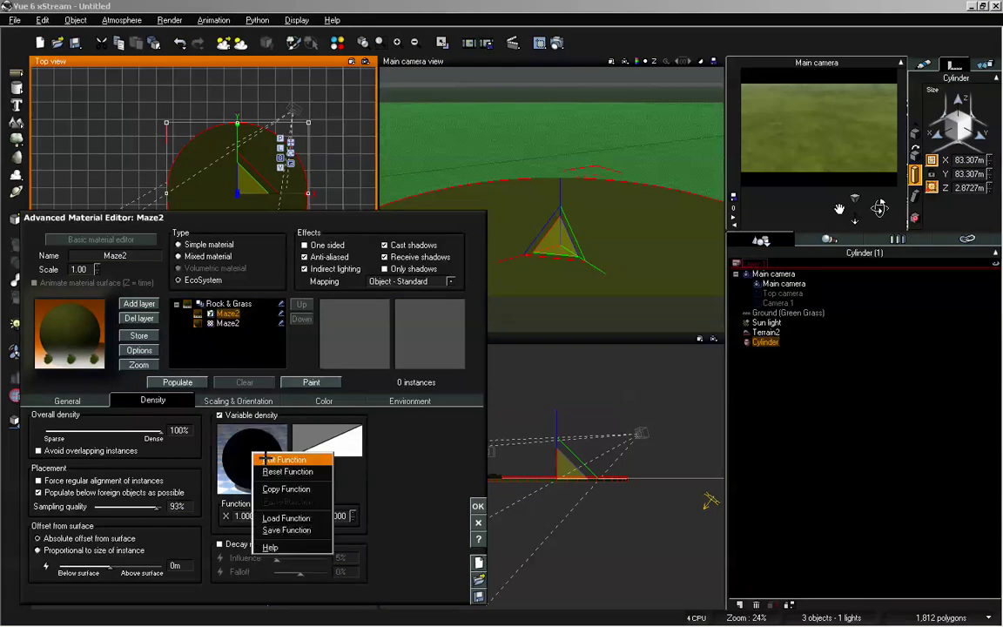
pyautogui.click(277, 454)
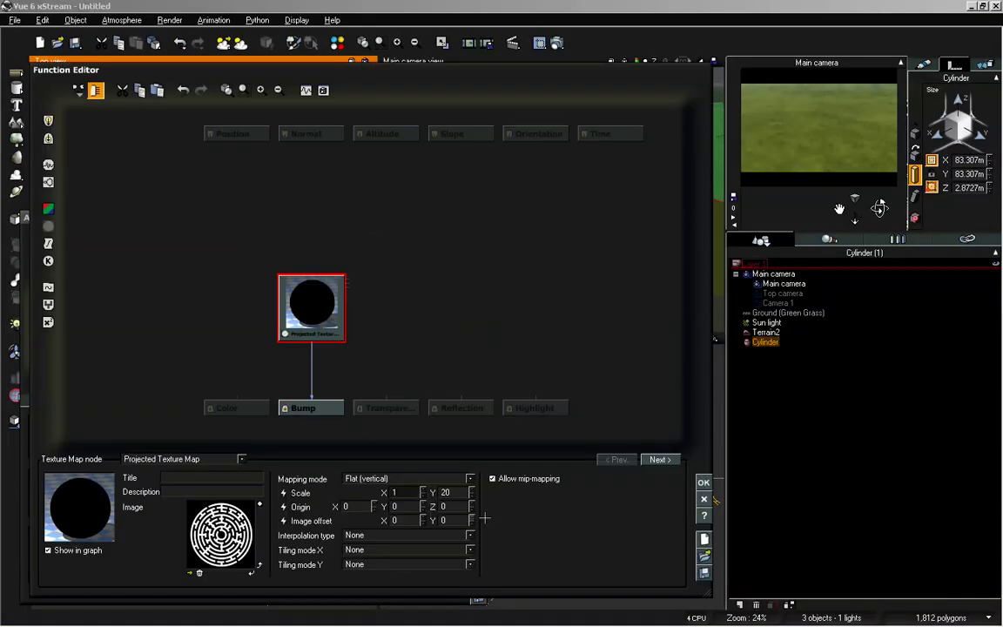
pyautogui.write('0')
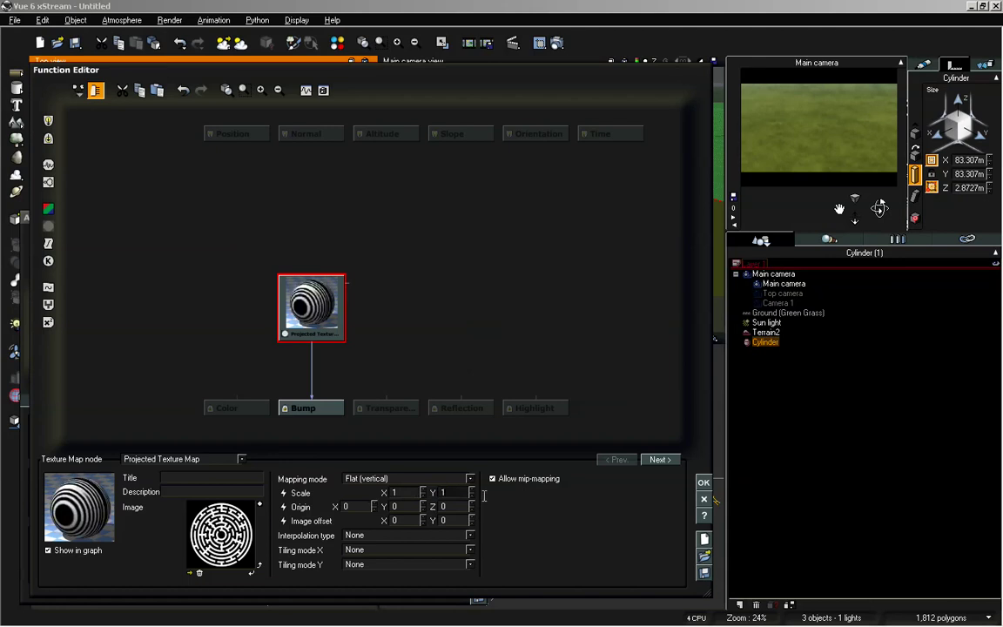
pyautogui.click(704, 483)
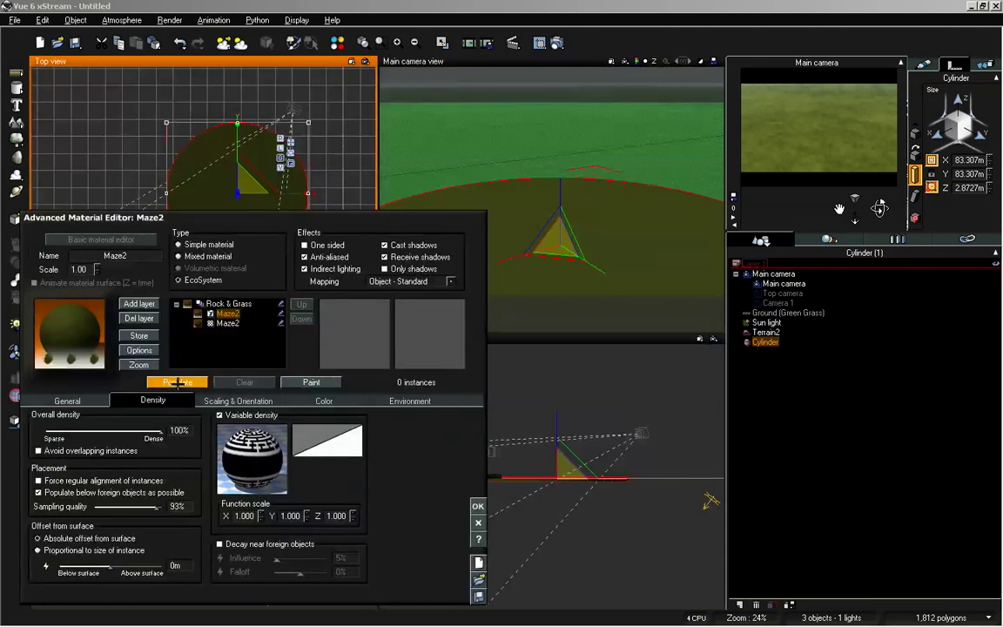
# Close the cylinder's material editor and move the Terrain2 maze well away in the negative X direction
pyautogui.click(478, 505)
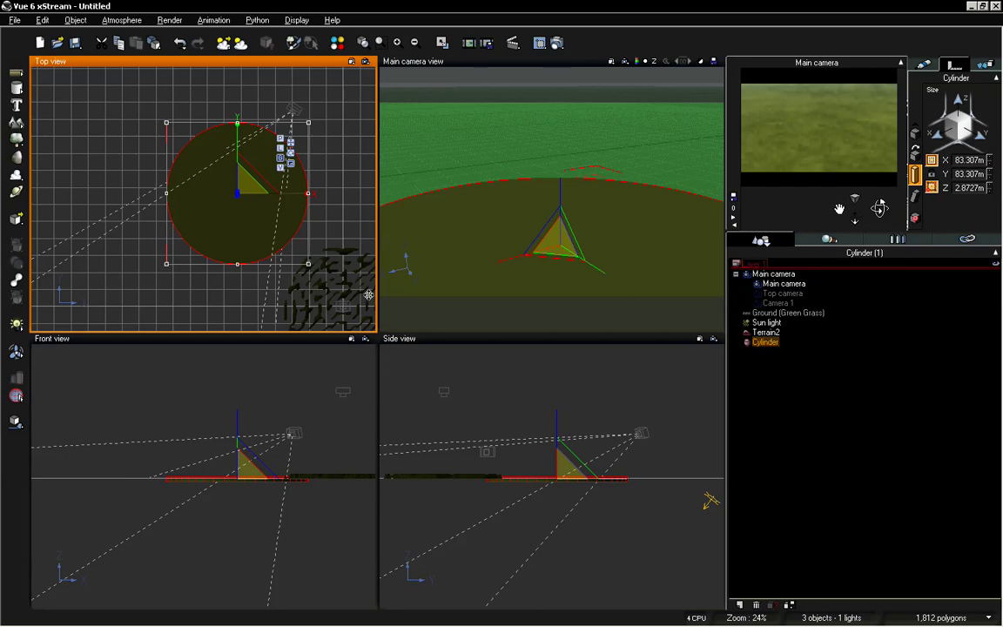
pyautogui.click(768, 332)
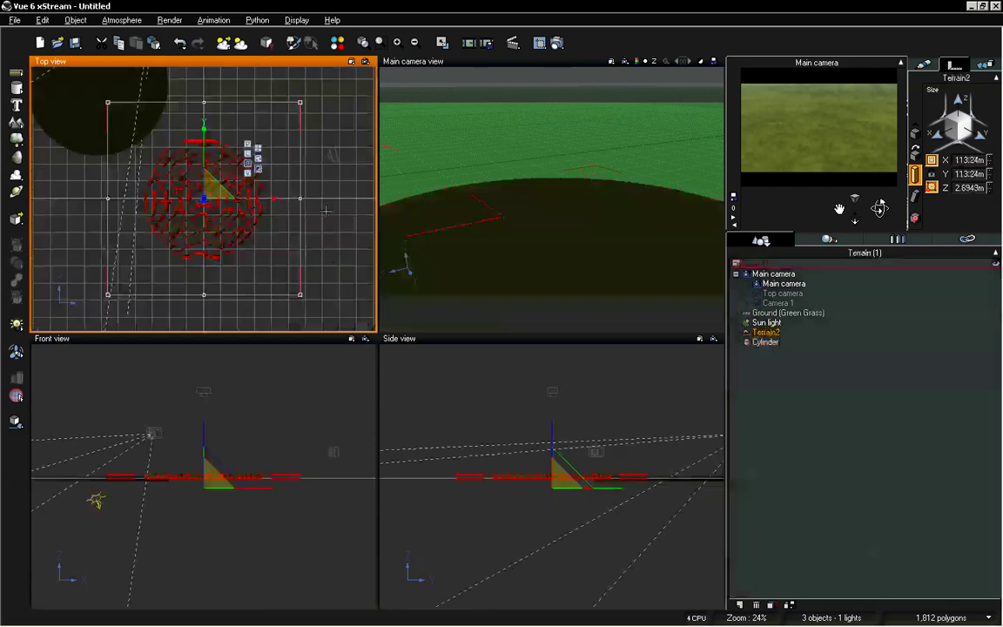
pyautogui.scroll(-5, 326, 210)
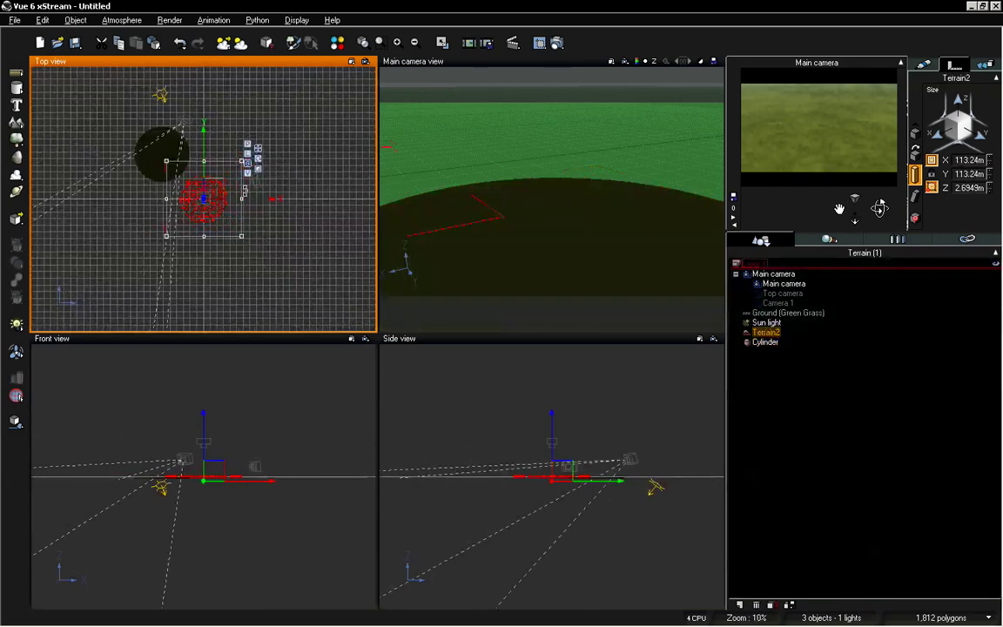
pyautogui.moveTo(257, 199); pyautogui.dragTo(141, 198)
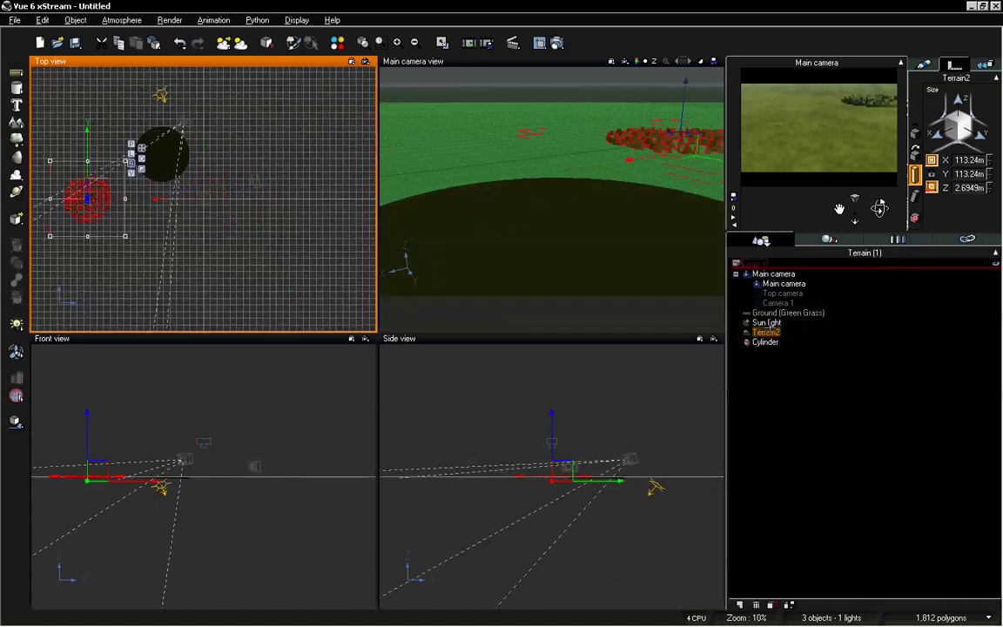
# Move the cylinder toward negative Y and then positive X on the ground in the top view
pyautogui.click(766, 342)
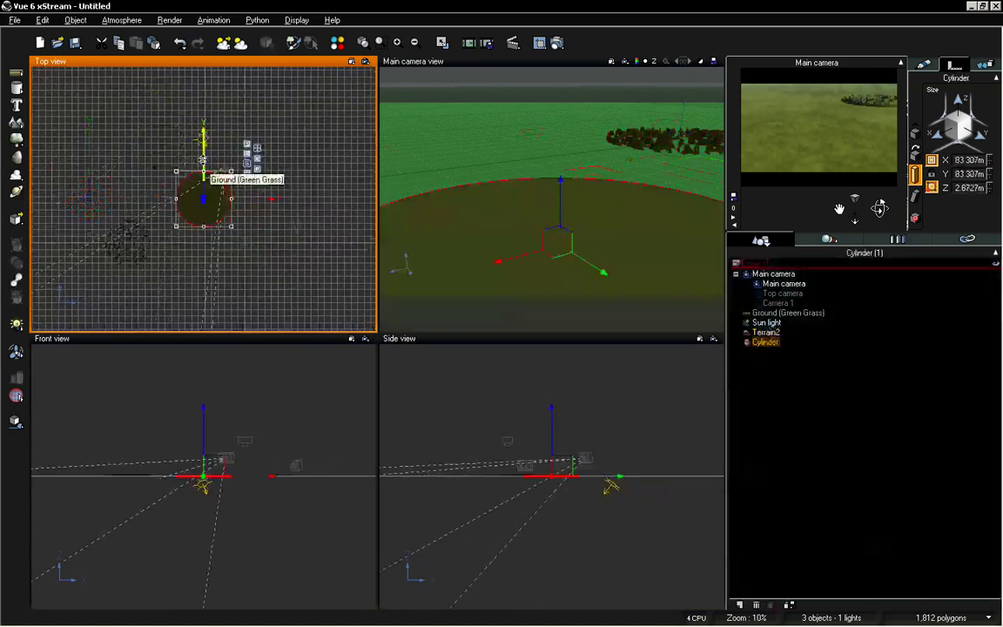
pyautogui.moveTo(202, 160); pyautogui.dragTo(202, 203)
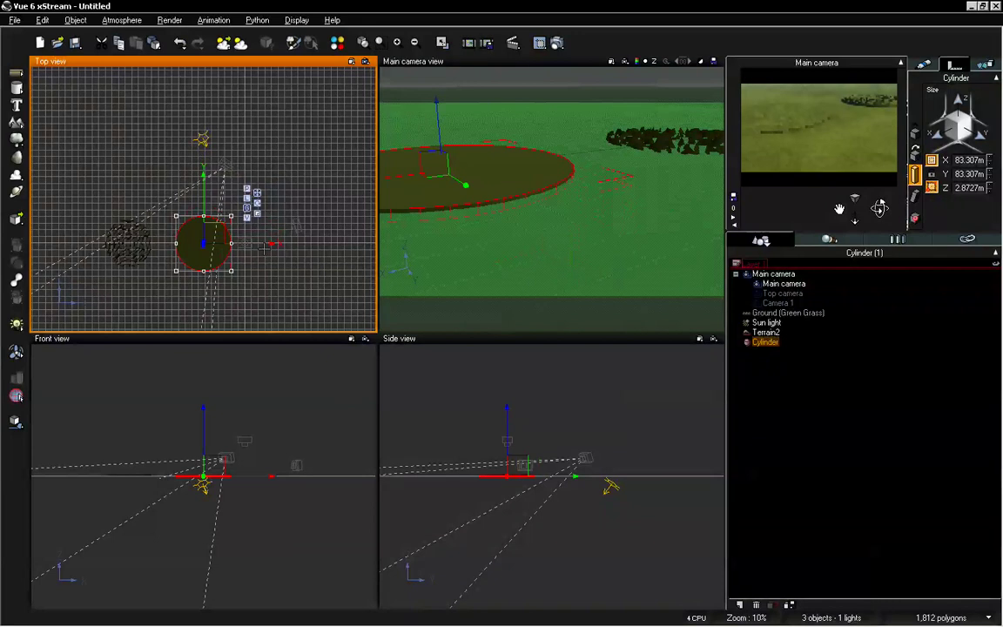
pyautogui.moveTo(263, 245); pyautogui.dragTo(306, 244)
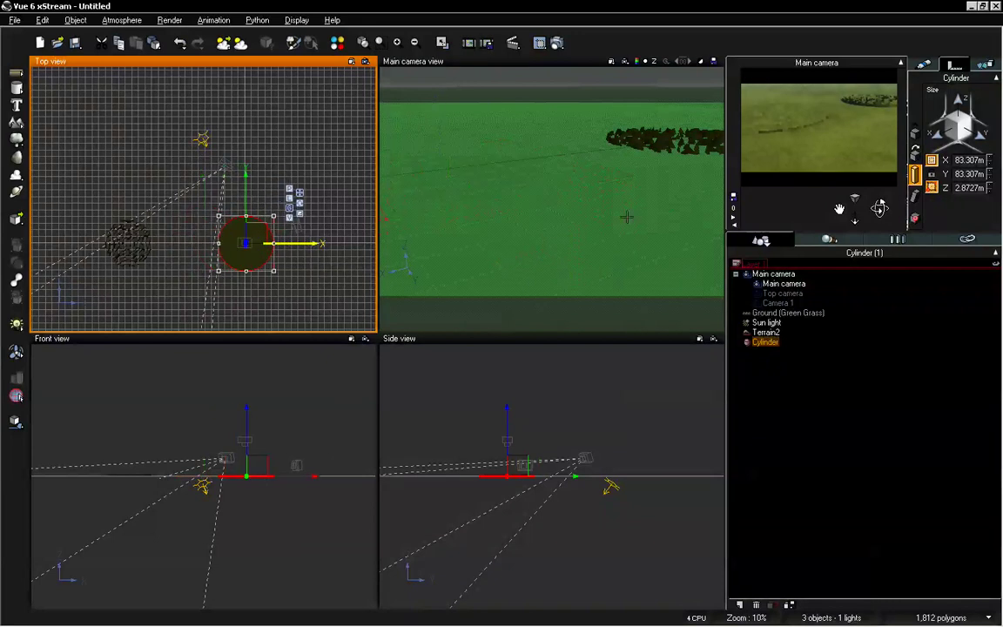
# Repopulate the cylinder's Maze2 EcoSystem at its new position and aim the main camera down at it
pyautogui.moveTo(839, 207); pyautogui.dragTo(840, 209)
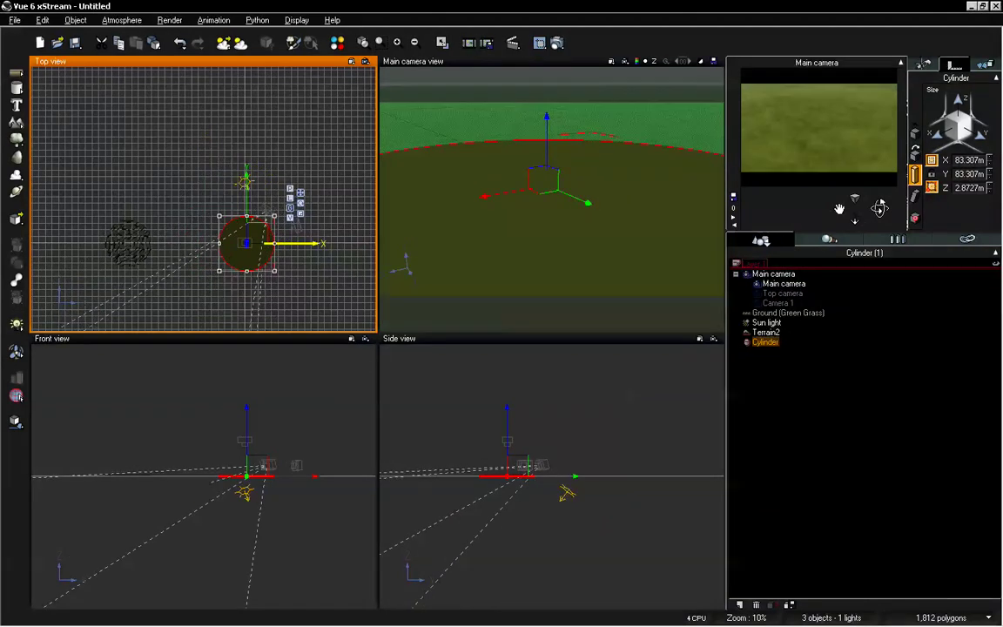
pyautogui.click(925, 66)
pyautogui.doubleClick(943, 104)
pyautogui.click(591, 227)
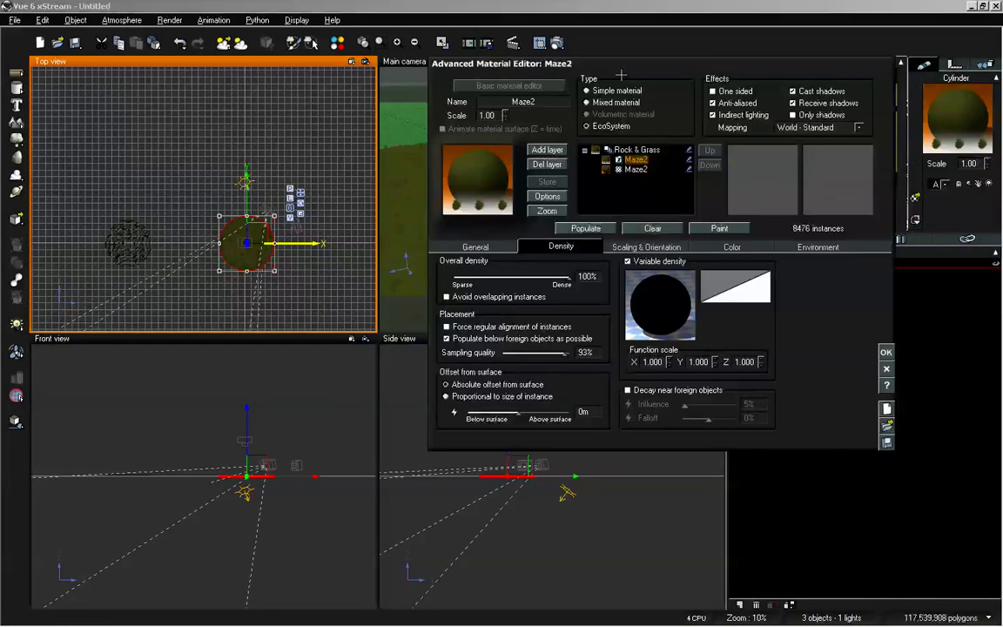
pyautogui.moveTo(625, 62); pyautogui.dragTo(210, 150)
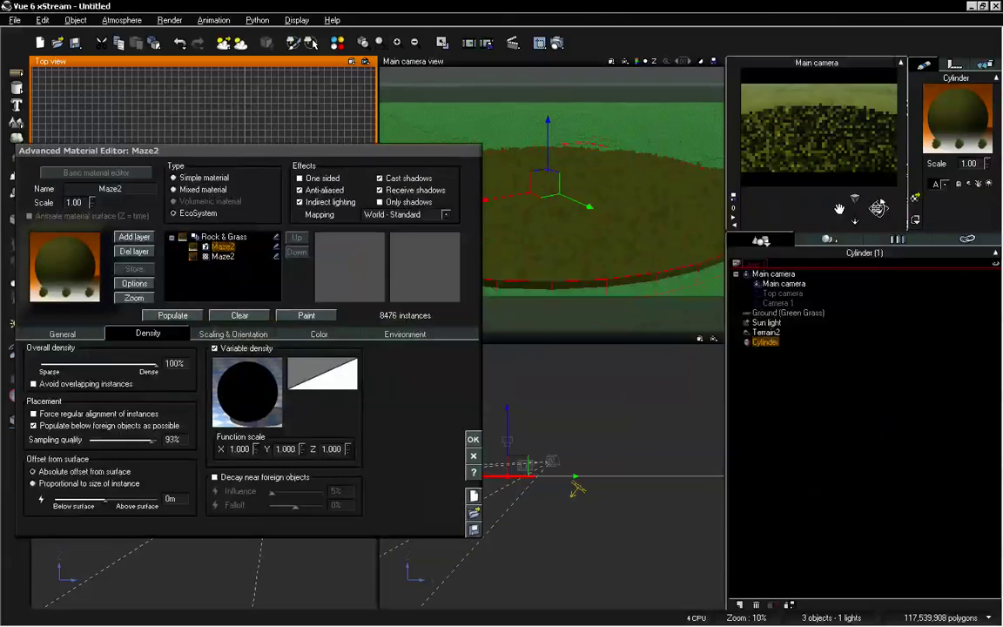
pyautogui.moveTo(879, 208); pyautogui.dragTo(874, 204)
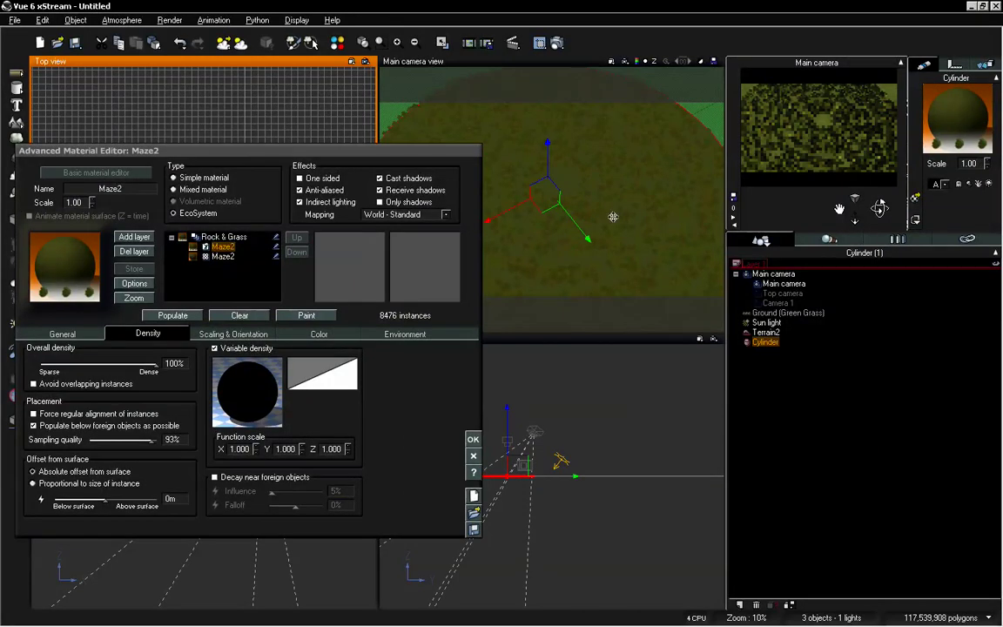
# Set the density texture map's X and Y scale to 10 and repopulate the cylinder
pyautogui.rightClick(262, 410)
pyautogui.click(287, 401)
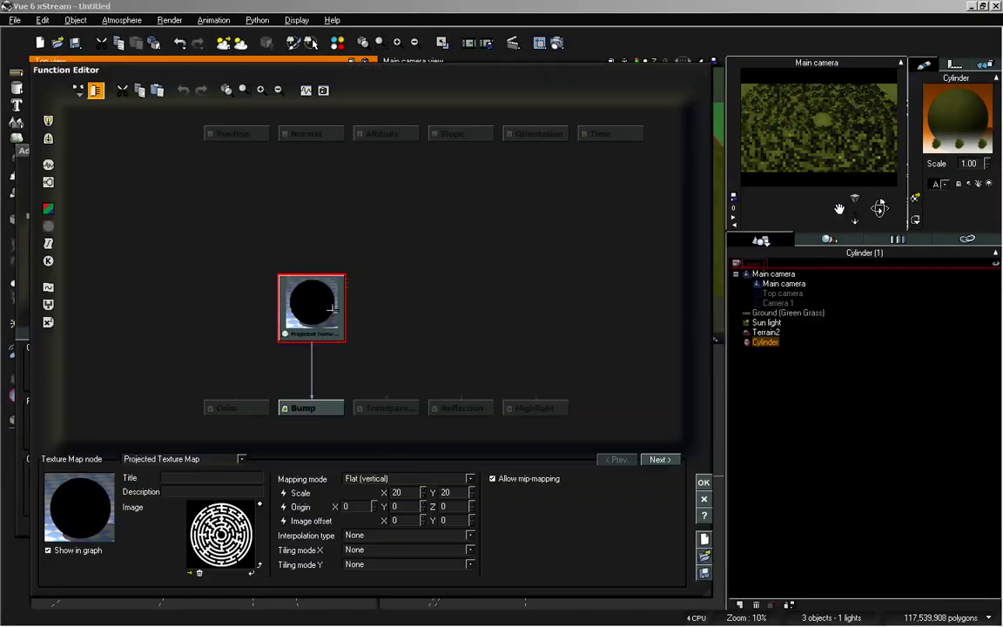
pyautogui.doubleClick(409, 492)
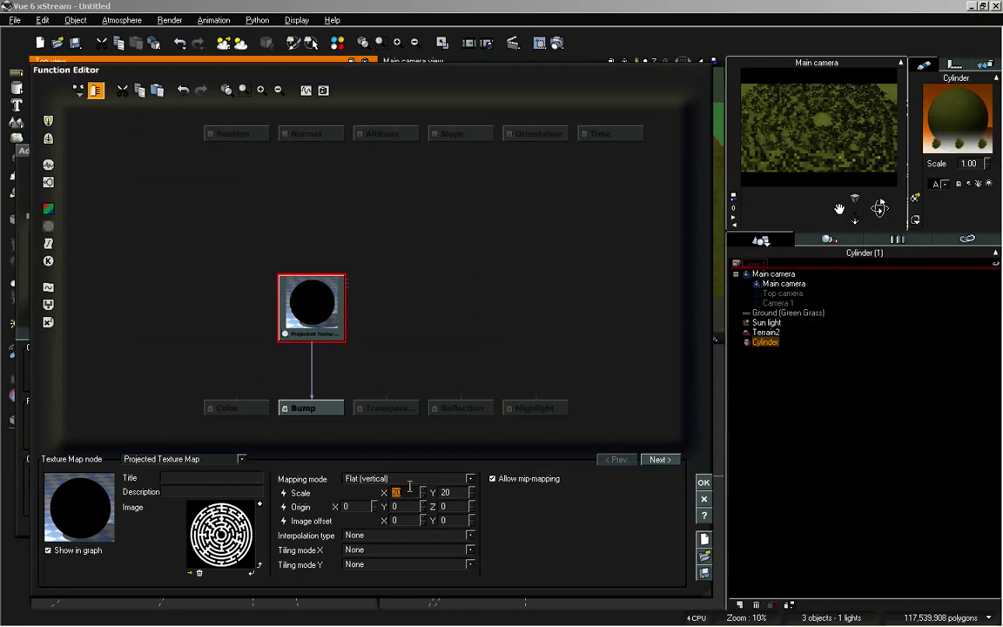
pyautogui.write('10')
pyautogui.click(460, 495)
pyautogui.doubleClick(460, 494)
pyautogui.write('10')
pyautogui.click(703, 484)
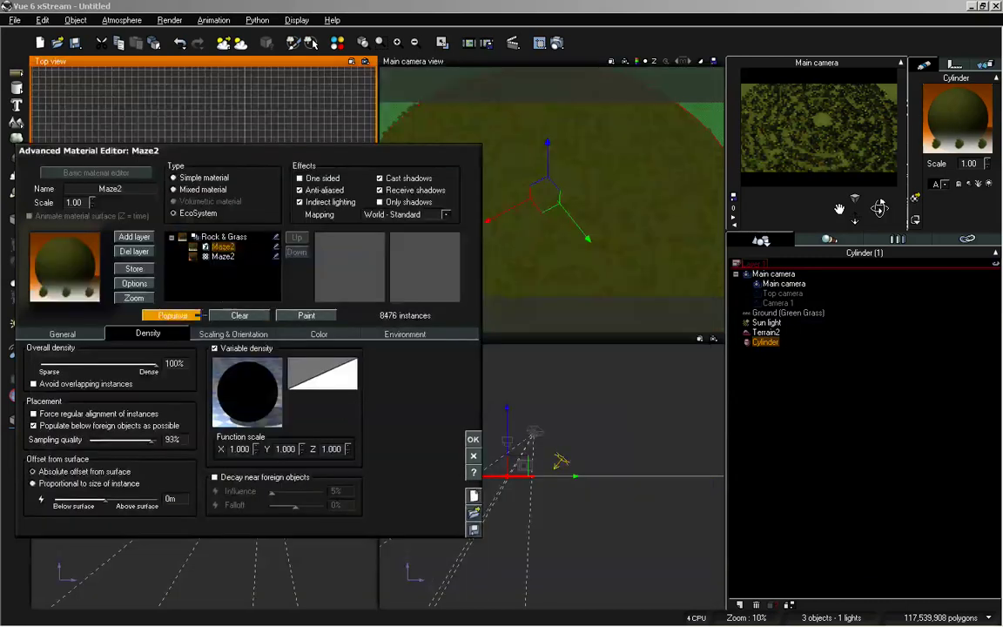
pyautogui.click(183, 317)
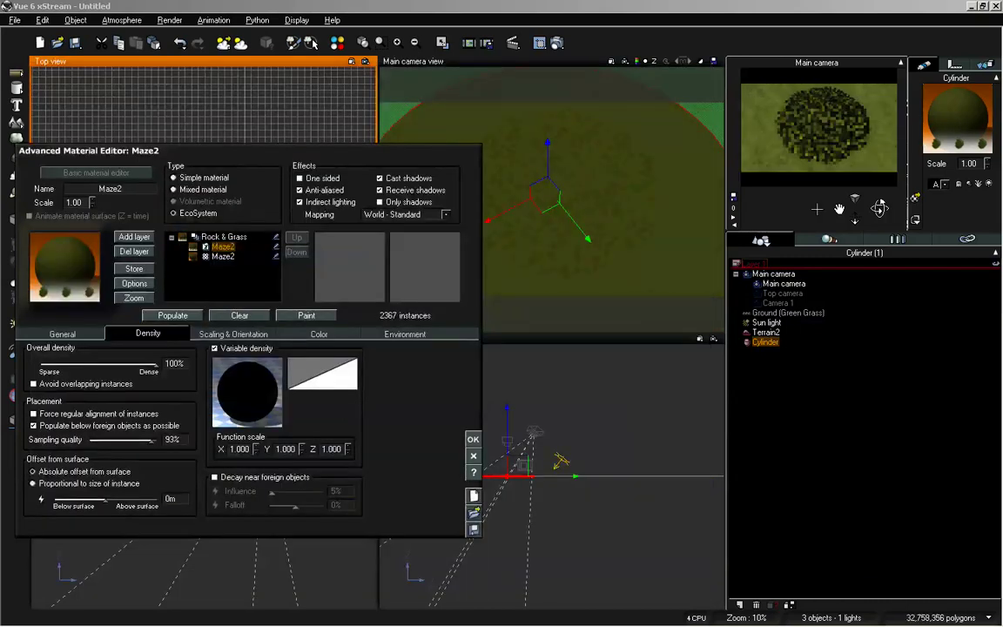
# Set the Hedge plant's scale to 1.4, repopulate the cylinder and accept the material
pyautogui.moveTo(835, 209); pyautogui.dragTo(839, 209)
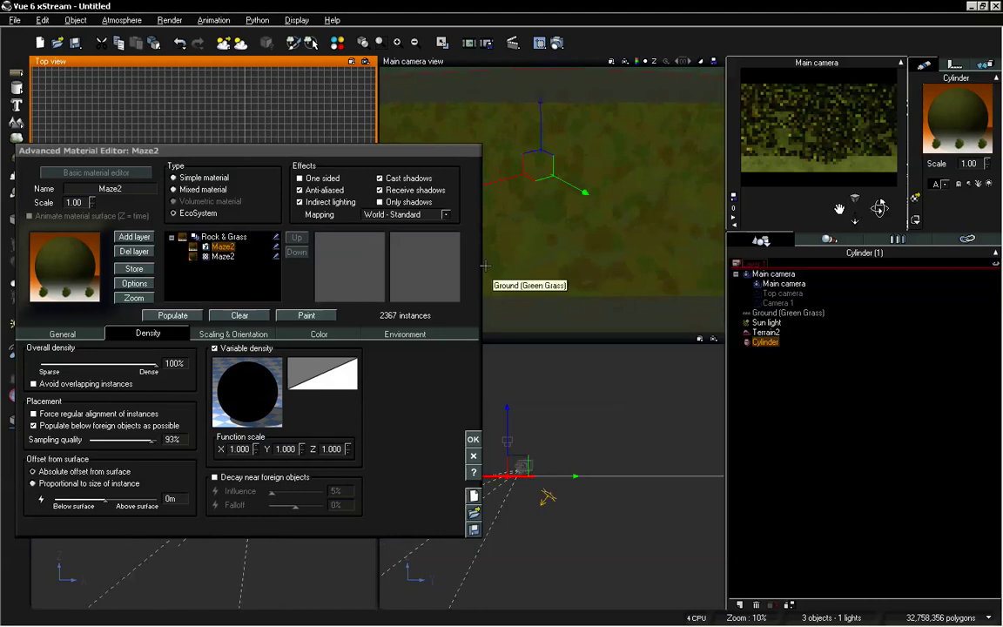
pyautogui.click(62, 334)
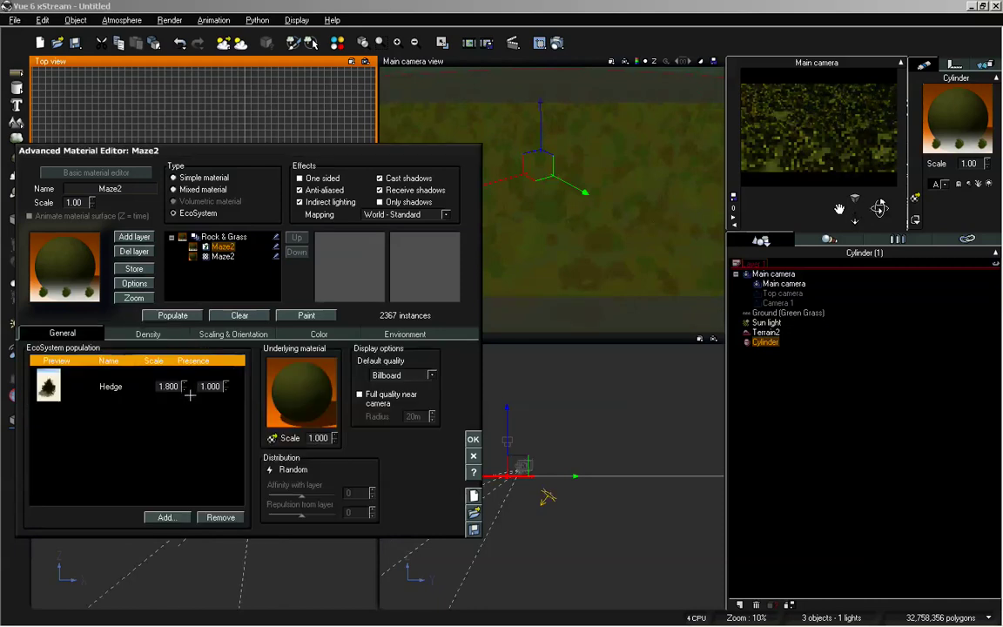
pyautogui.click(168, 386)
pyautogui.click(179, 315)
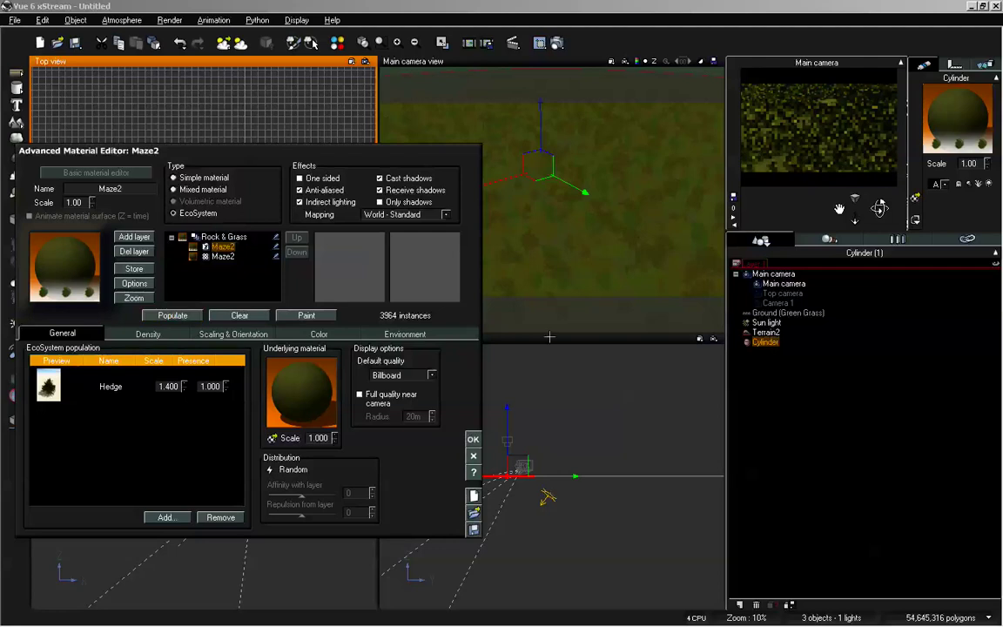
pyautogui.click(473, 439)
# Orbit the main camera over the hedges, render the view at 640x360, stop it partway and close the render
pyautogui.moveTo(880, 208); pyautogui.dragTo(880, 208)
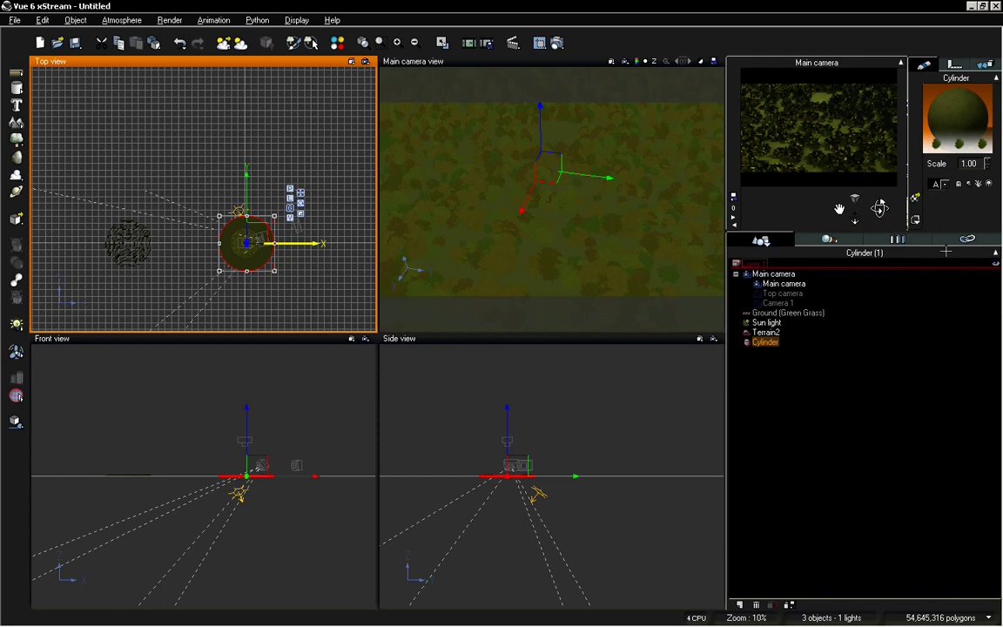
pyautogui.moveTo(880, 215); pyautogui.dragTo(880, 208)
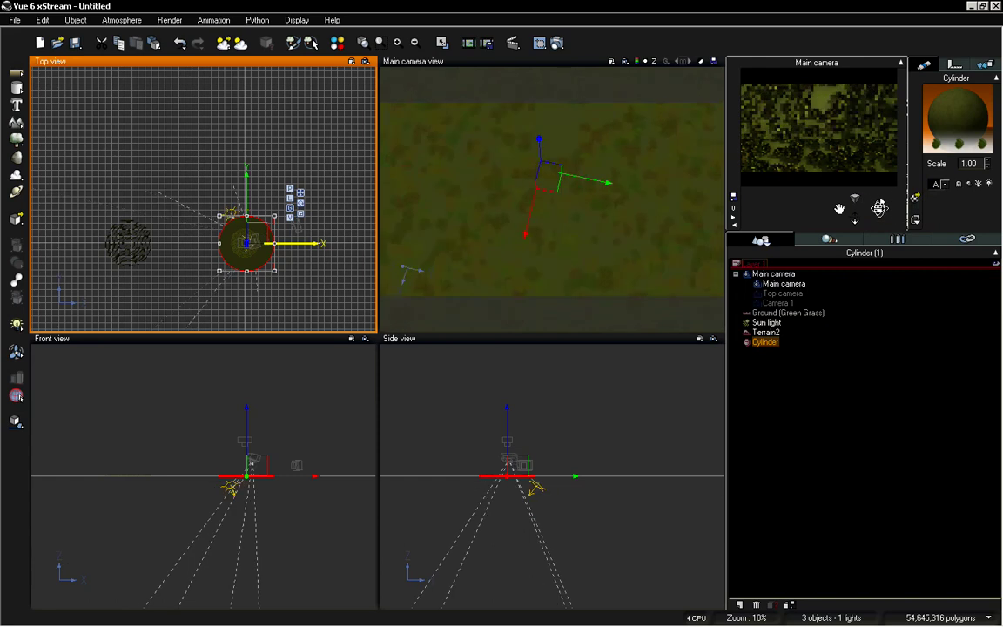
pyautogui.rightClick(559, 44)
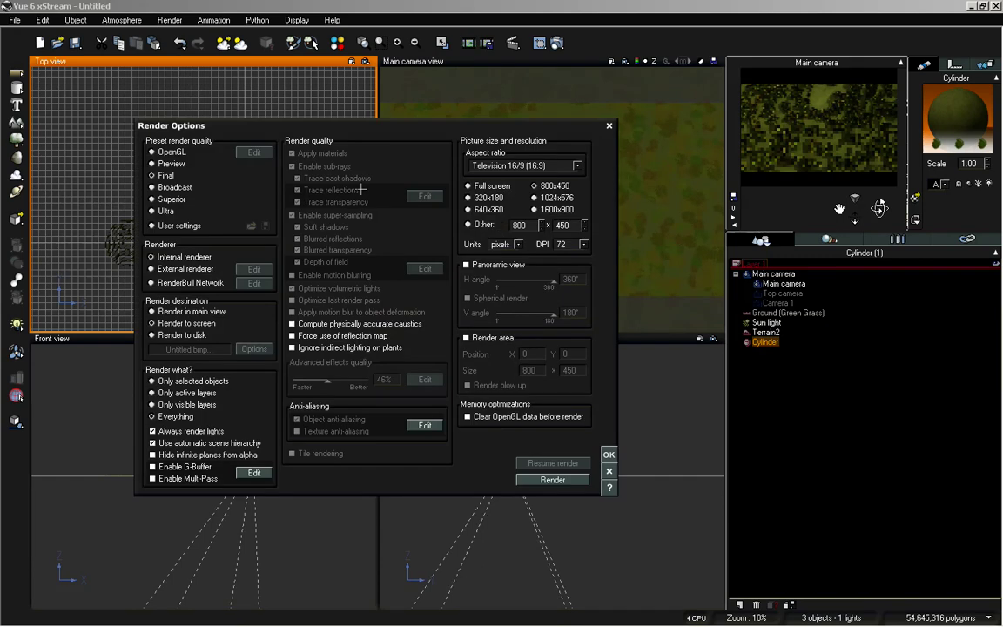
pyautogui.click(558, 479)
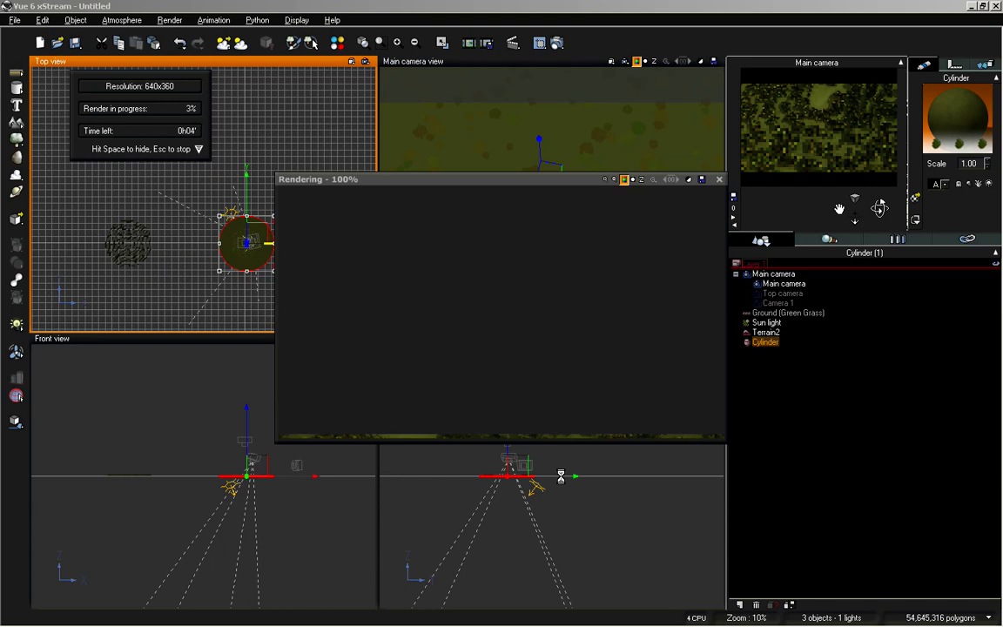
pyautogui.press('Escape')
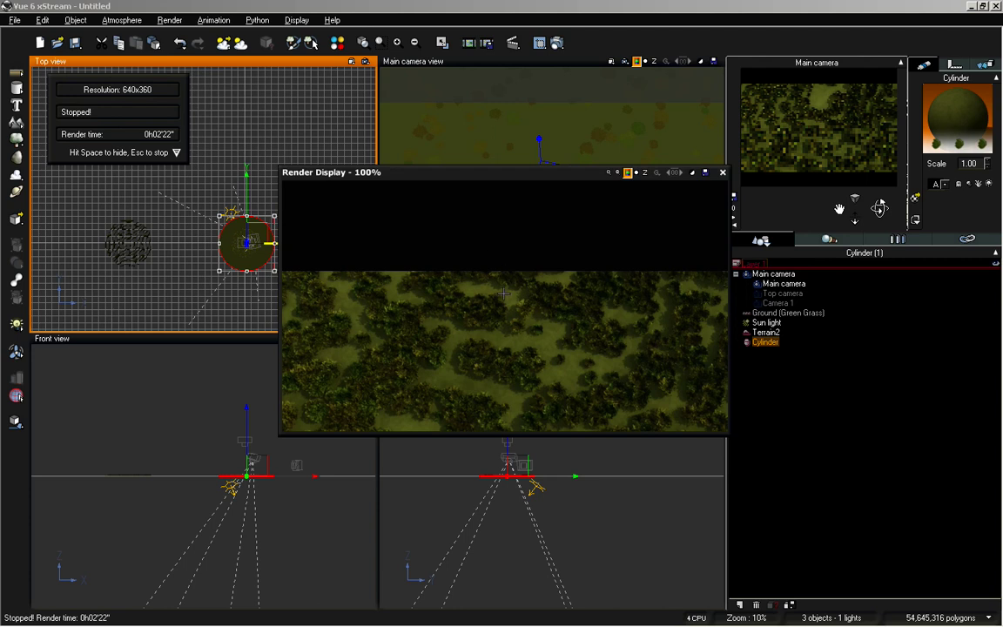
pyautogui.click(724, 172)
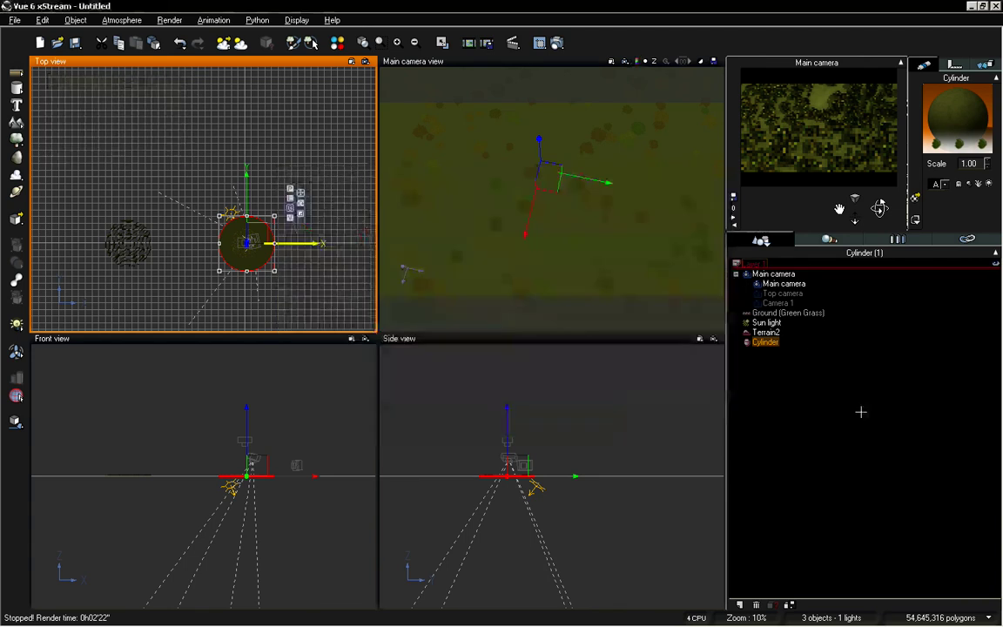
# Delete the hedge-populated cylinder from the scene
pyautogui.click(778, 353)
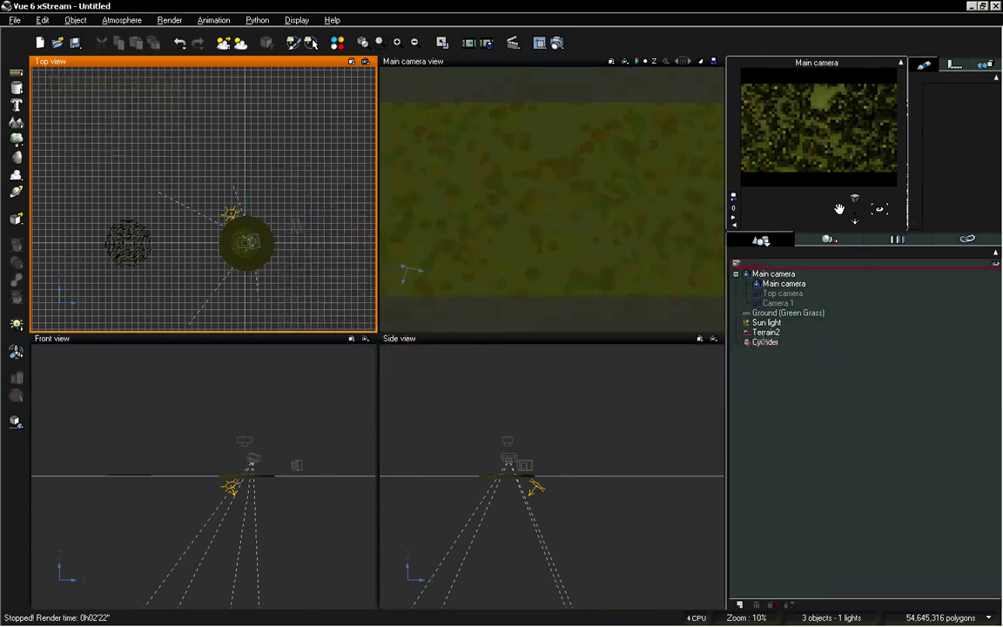
pyautogui.click(766, 342)
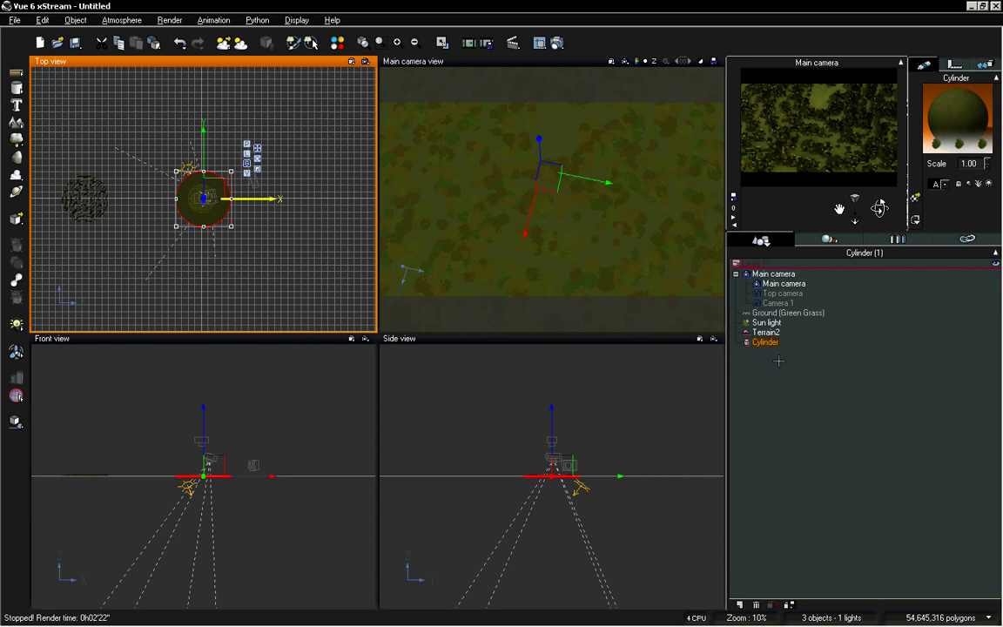
pyautogui.press('Delete')
# Move the Terrain2 maze in the positive X direction to beneath the main camera and lower the camera's viewing angle
pyautogui.click(777, 333)
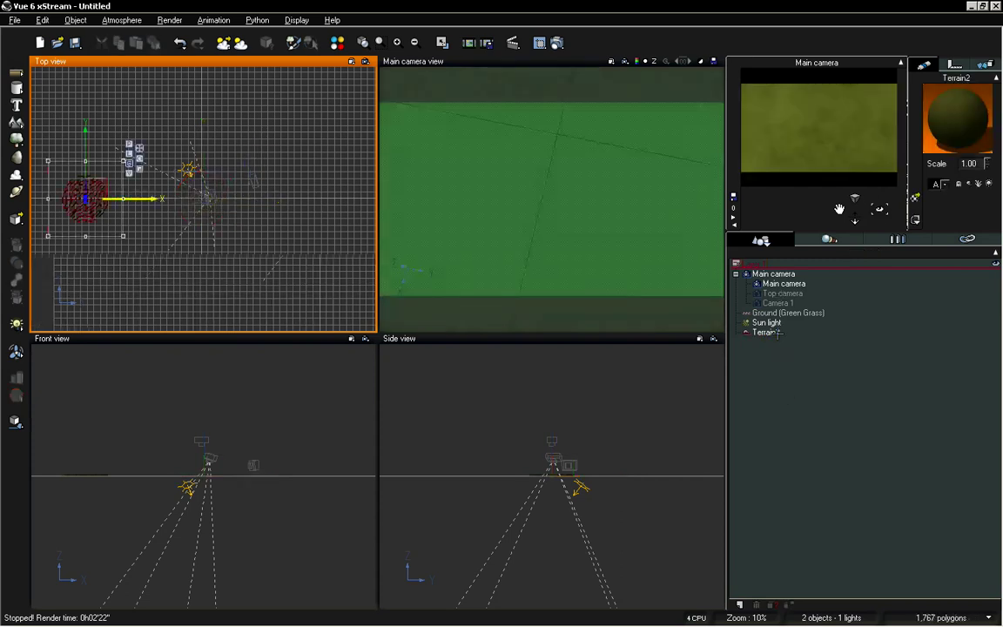
pyautogui.moveTo(257, 199); pyautogui.dragTo(375, 200)
pyautogui.click(807, 411)
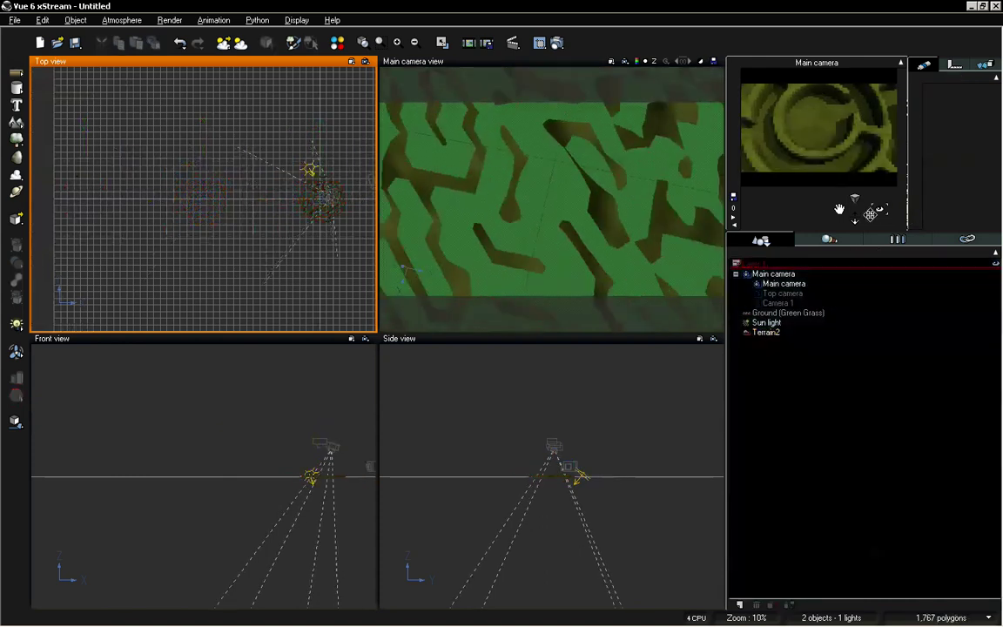
pyautogui.click(772, 331)
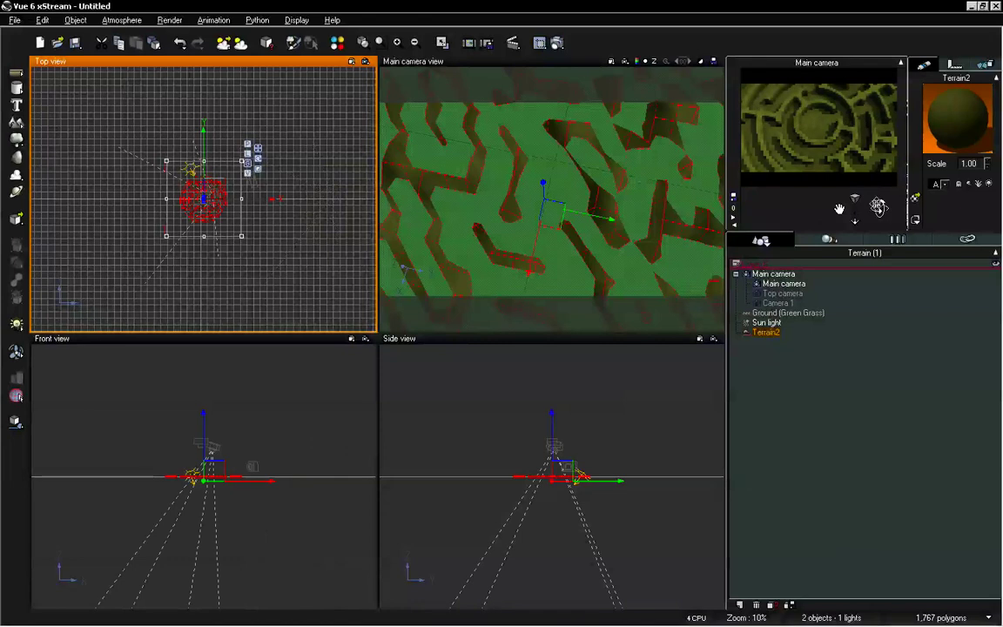
pyautogui.moveTo(879, 209); pyautogui.dragTo(881, 207)
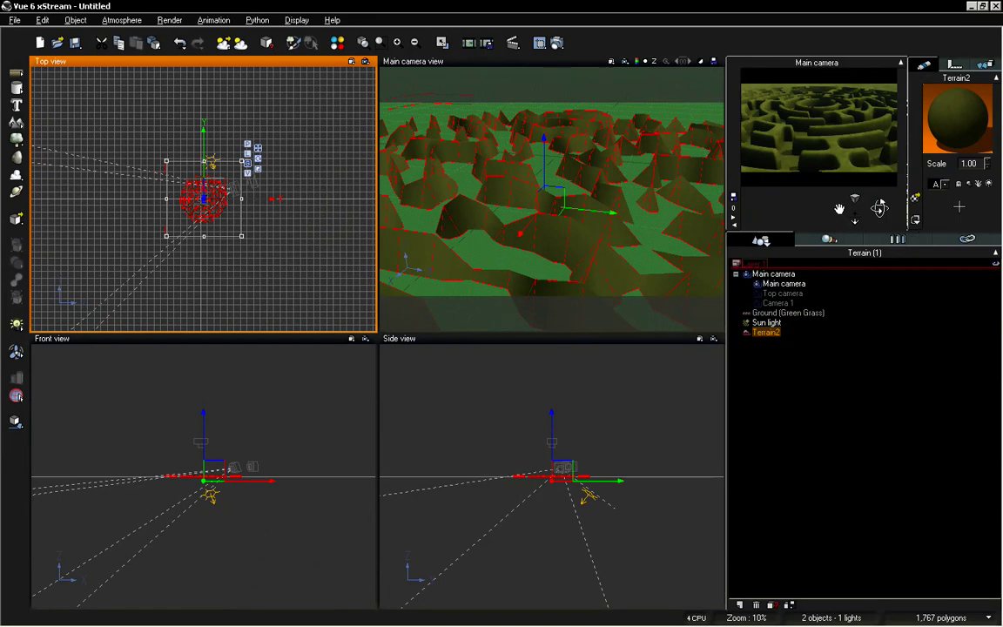
# Review the bump and color settings of Terrain2's Maze material
pyautogui.doubleClick(969, 119)
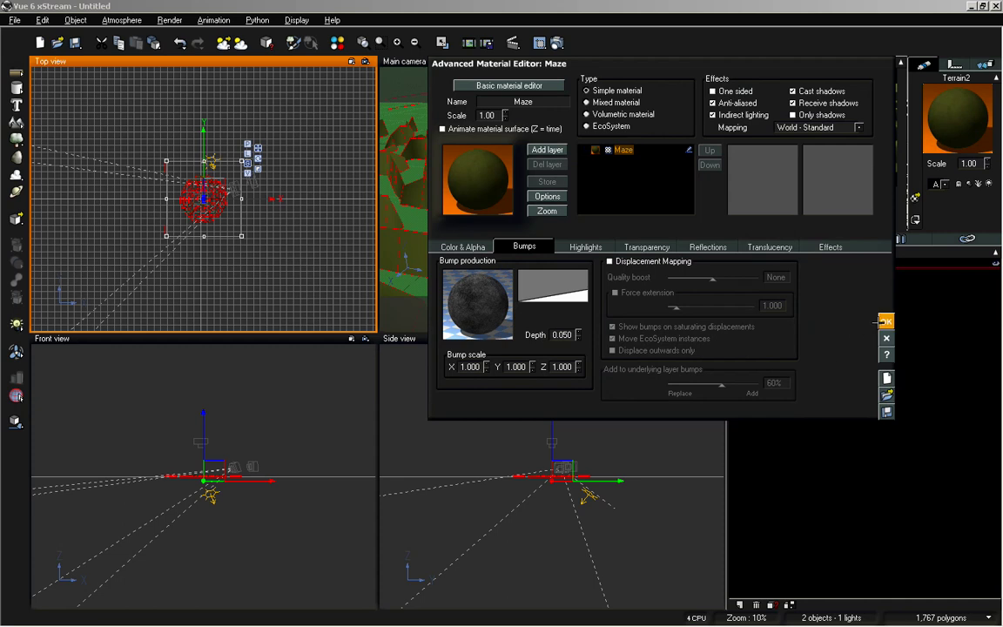
pyautogui.click(483, 248)
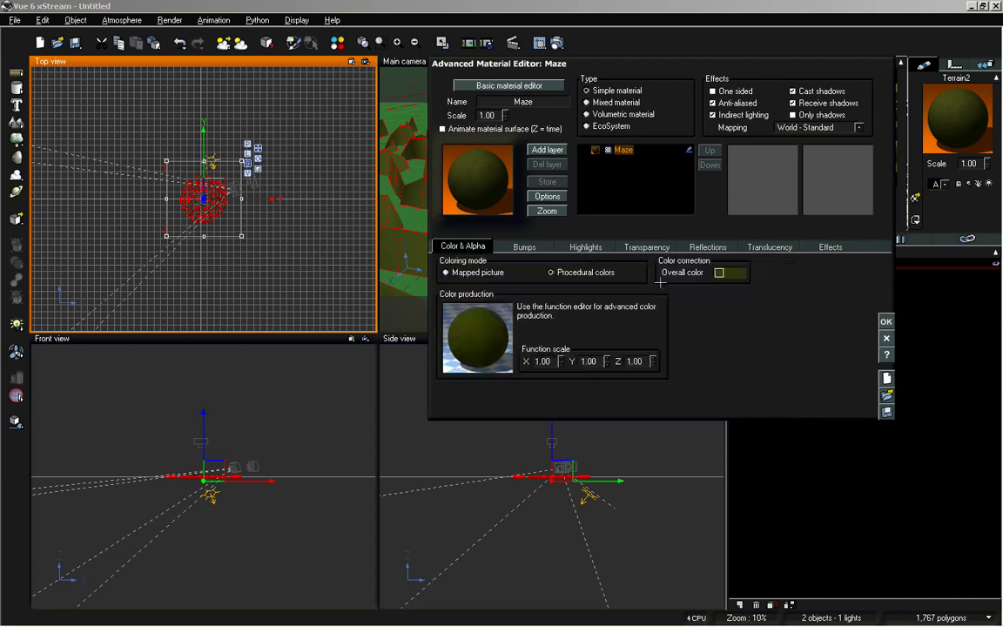
pyautogui.click(886, 321)
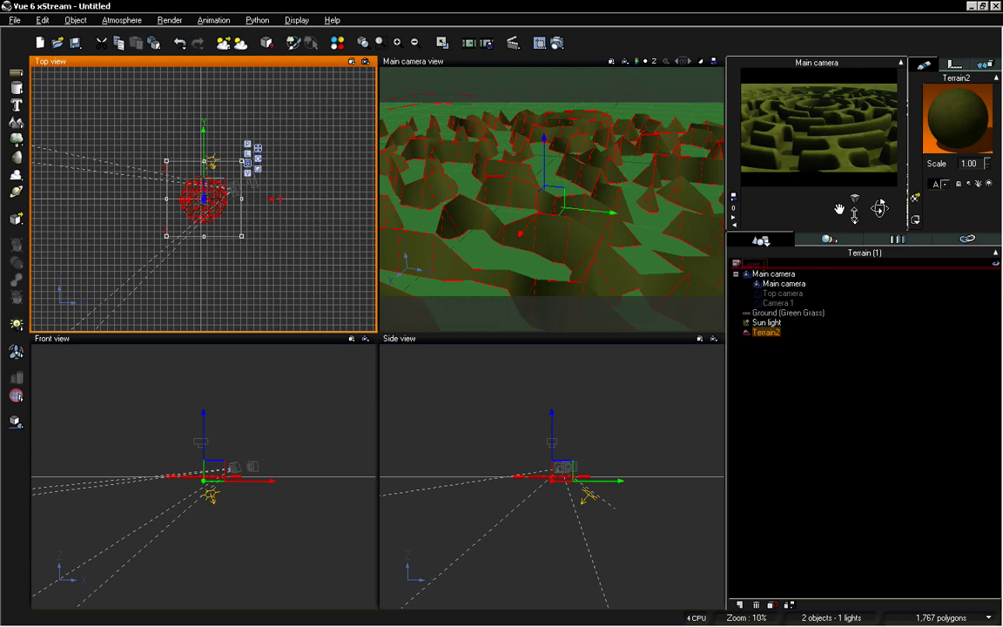
# Examine the Terrain2 maze through the main camera from several distances and angles
pyautogui.moveTo(854, 215); pyautogui.dragTo(426, 520)
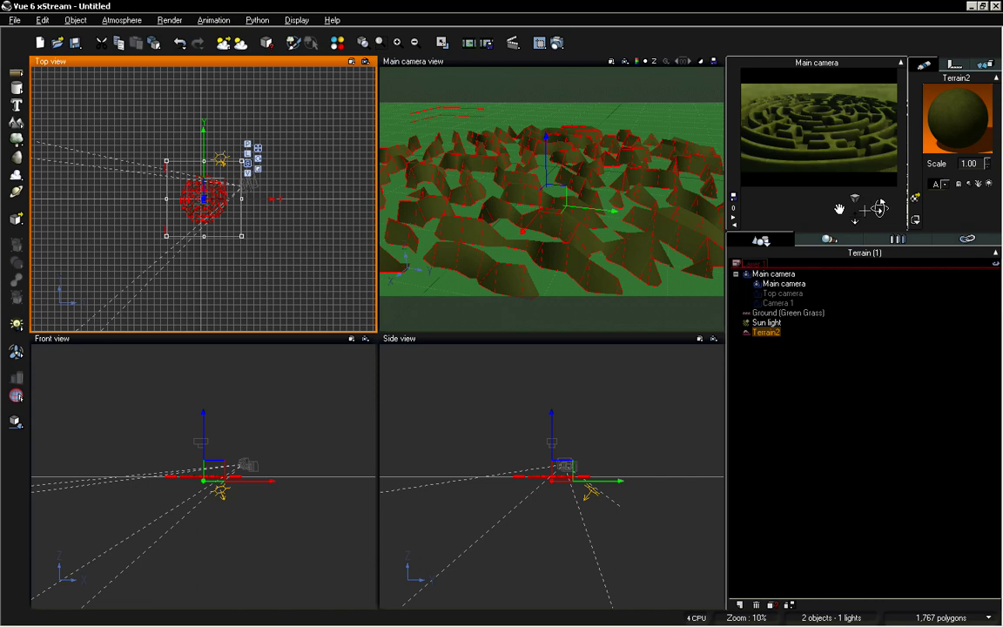
pyautogui.moveTo(855, 218); pyautogui.dragTo(855, 178)
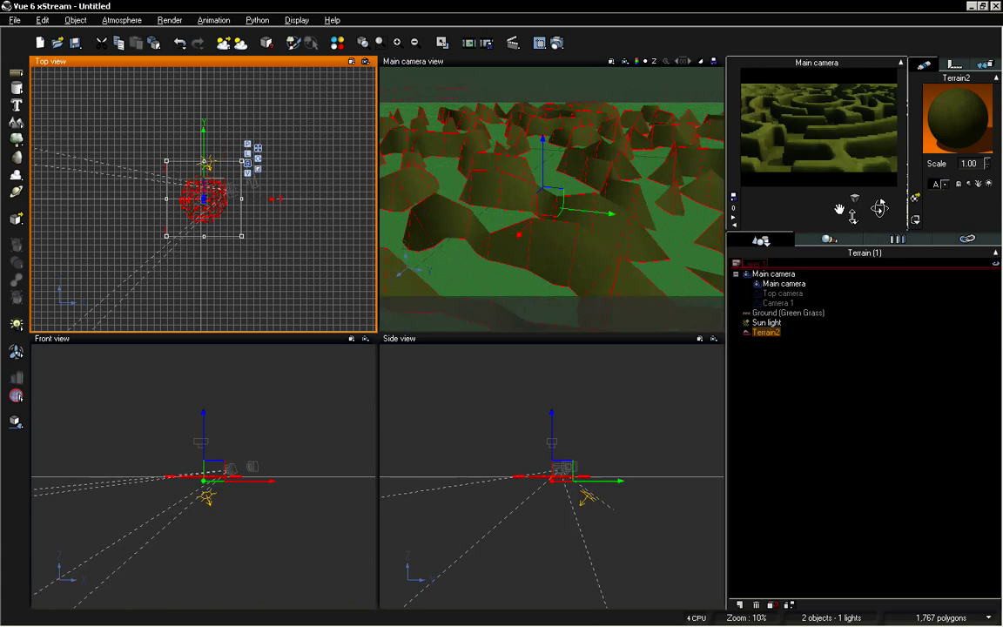
pyautogui.moveTo(880, 207); pyautogui.dragTo(882, 211)
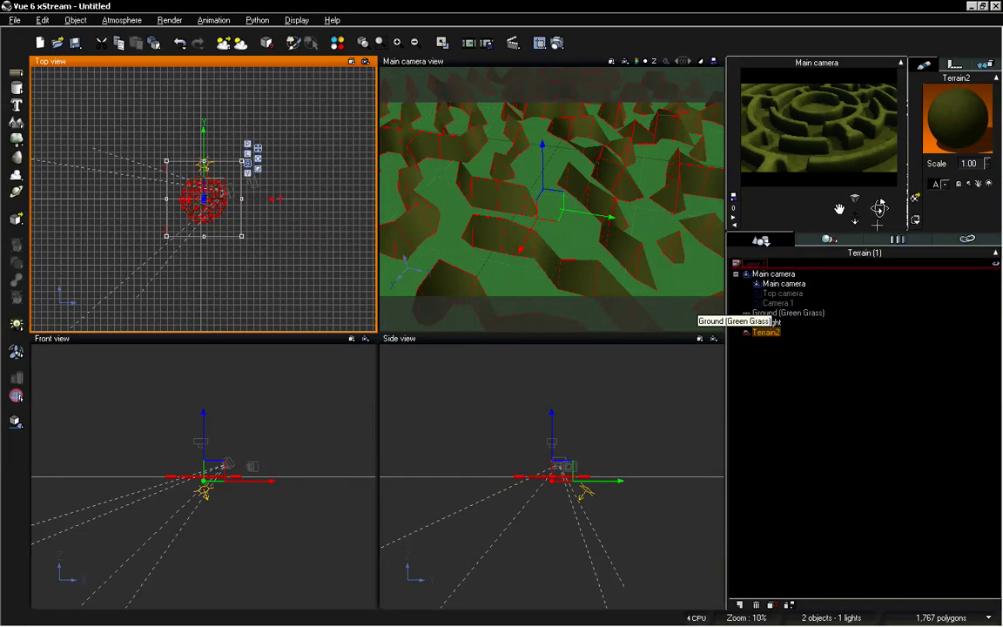
pyautogui.moveTo(878, 210); pyautogui.dragTo(879, 208)
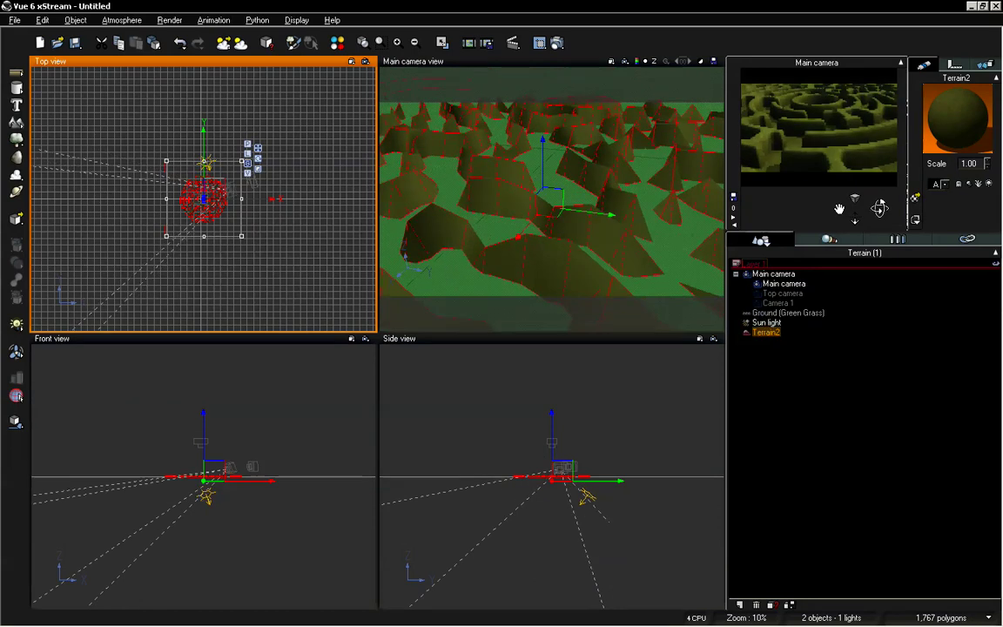
pyautogui.moveTo(854, 205); pyautogui.dragTo(852, 219)
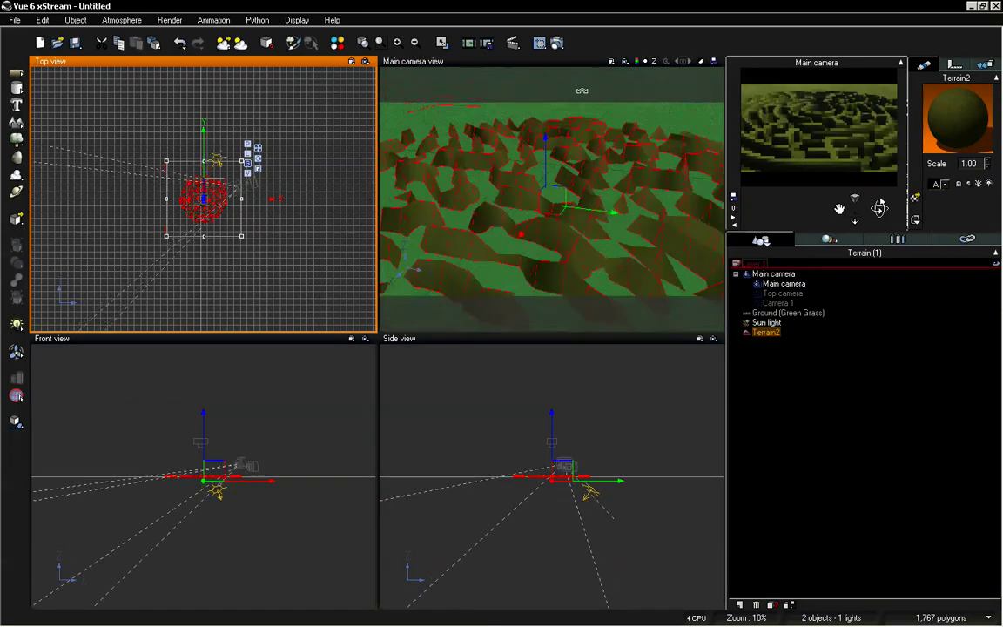